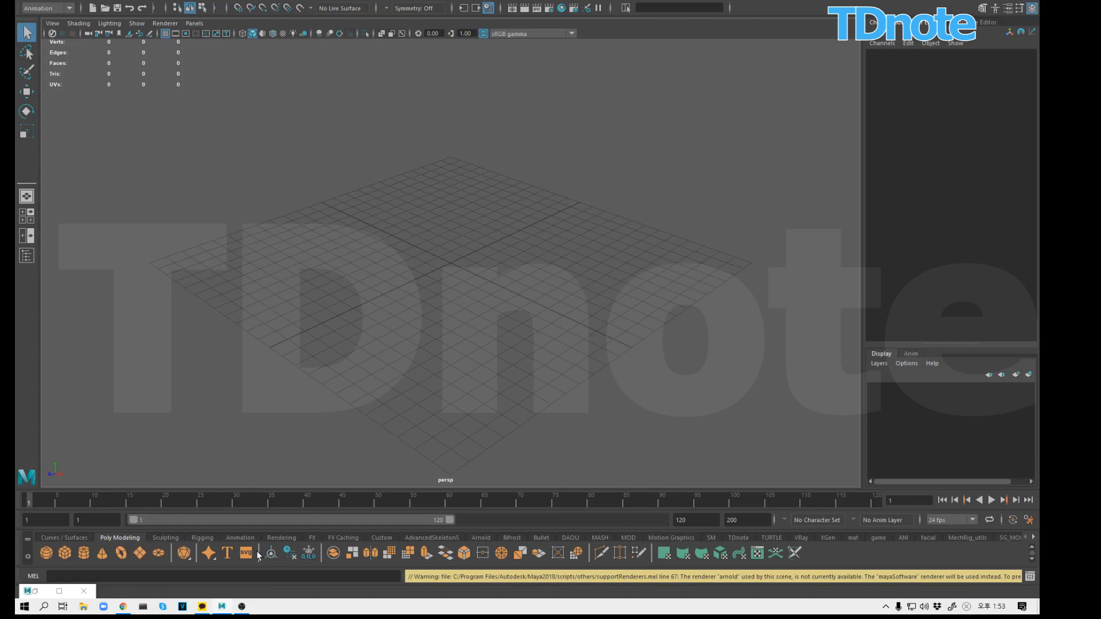
Step: Draw a seven-joint chain with the Joint Tool, looping from near the grid's origin around the back of the grid
click(204, 539)
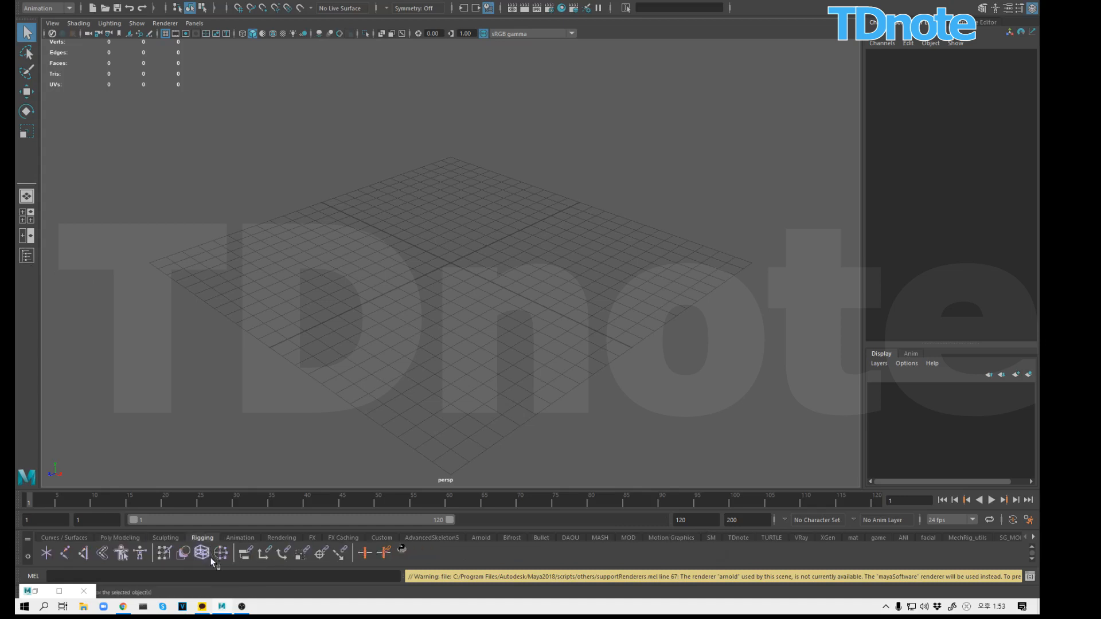
click(102, 553)
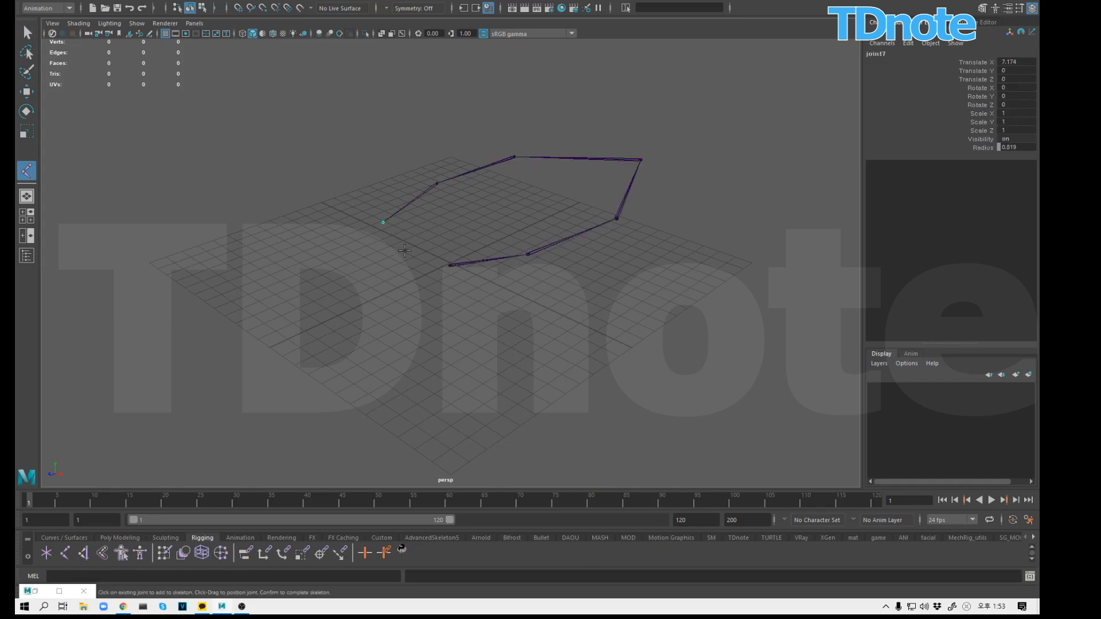
key(q)
key(w)
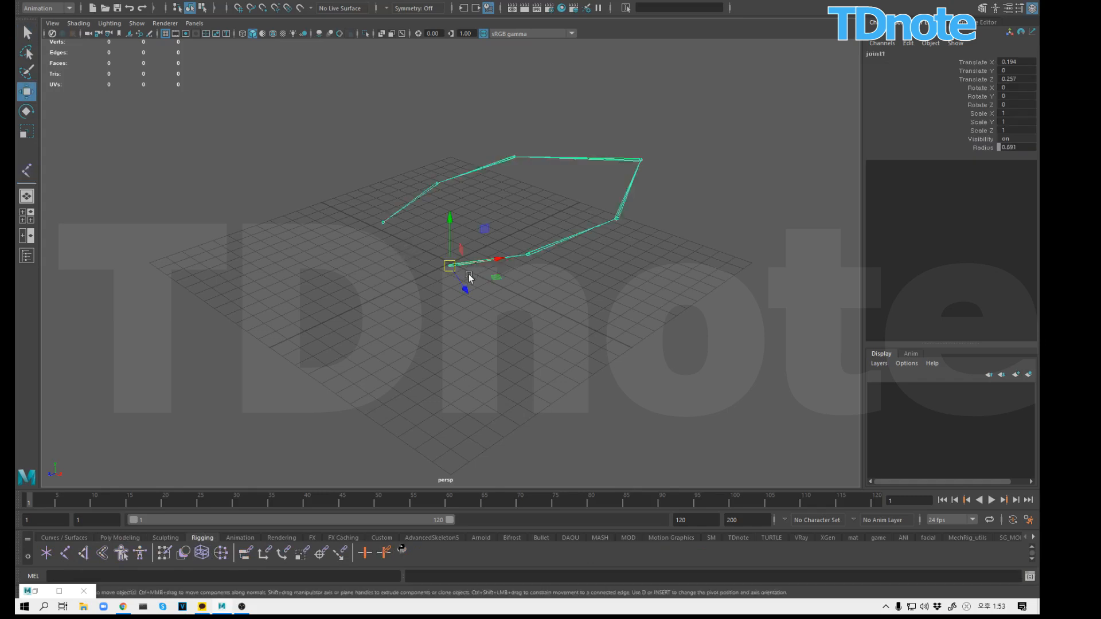
Step: Test-move the chain's root joint, undo the move and clear the selection
drag(459, 263, 487, 287)
key(ctrl+z)
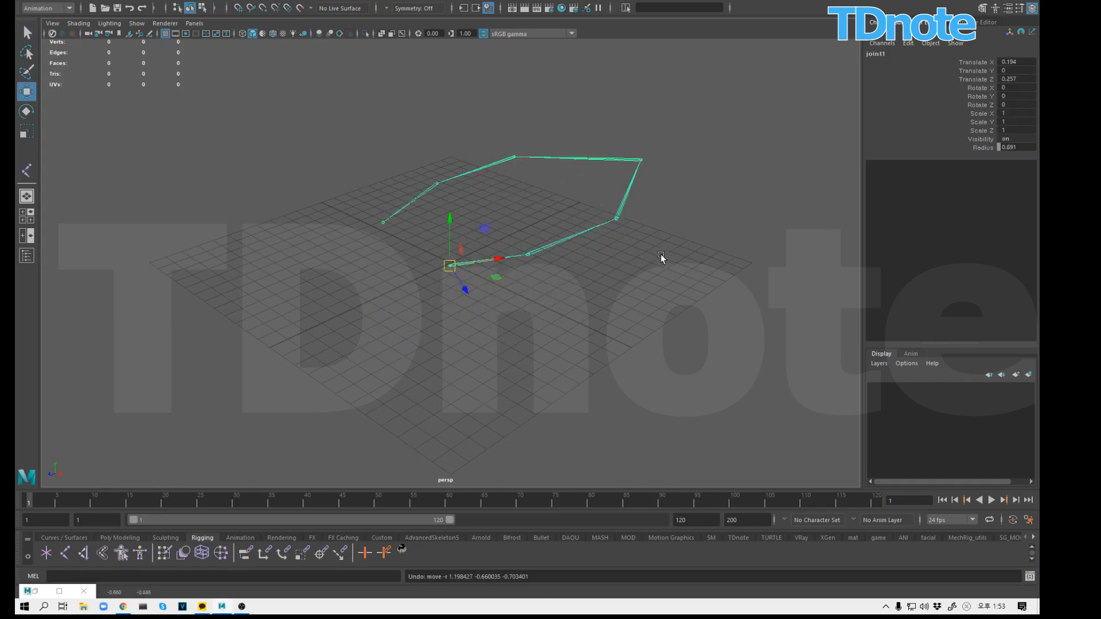
click(660, 254)
click(476, 260)
click(270, 268)
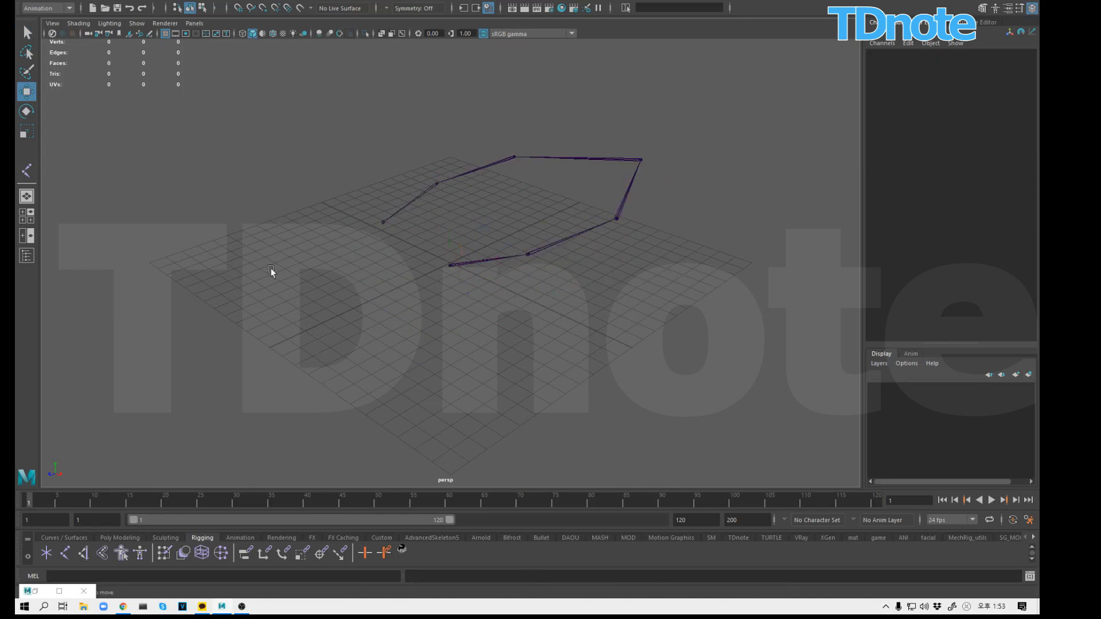
click(463, 262)
click(477, 325)
Step: Create a NURBS circle and snap it onto the root joint of the chain
click(72, 538)
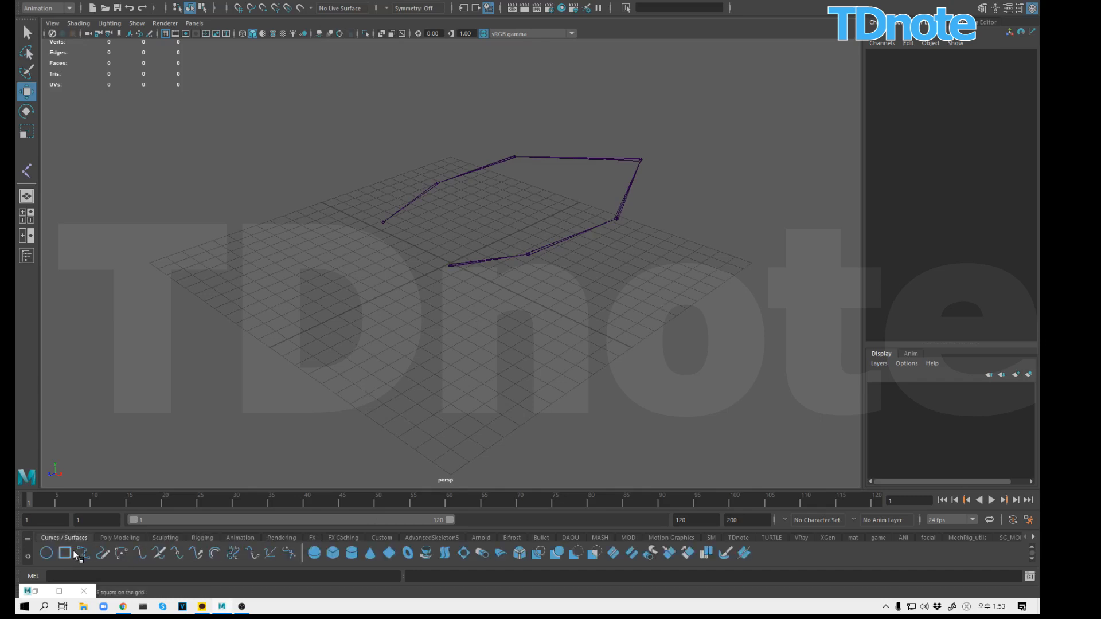
click(46, 552)
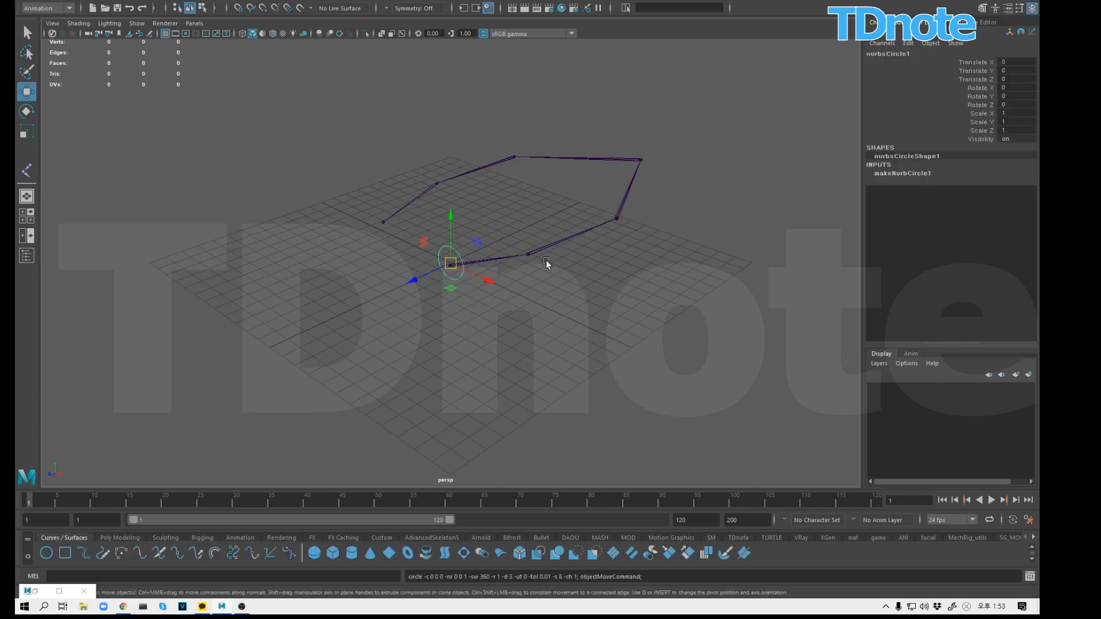
alt+drag(512, 281, 544, 286)
key(v)
drag(450, 263, 453, 268)
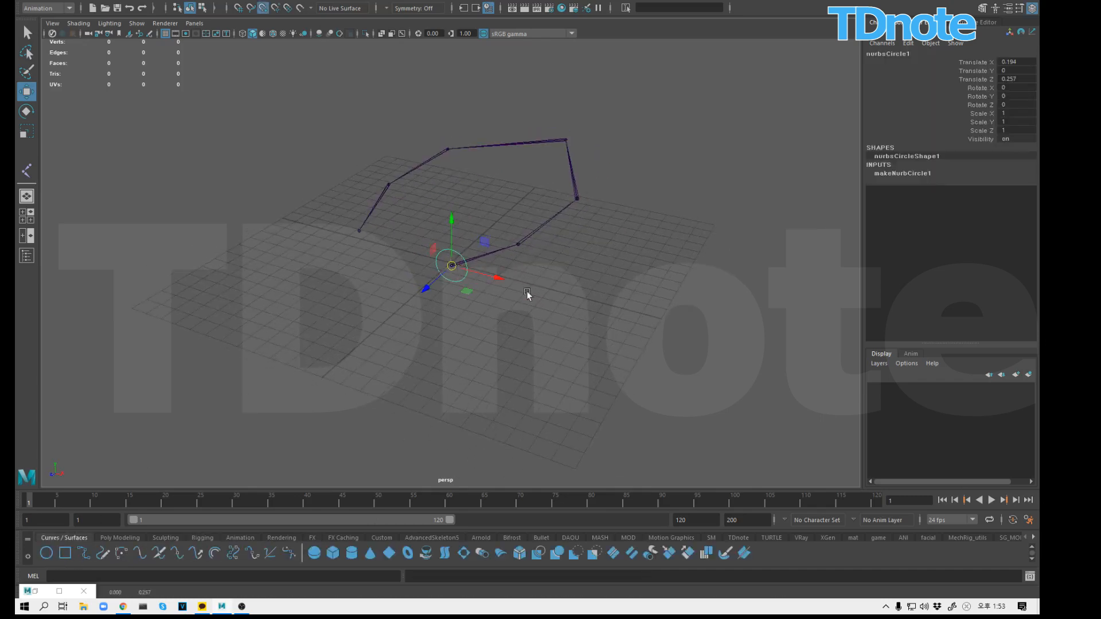
alt+drag(527, 293, 771, 216)
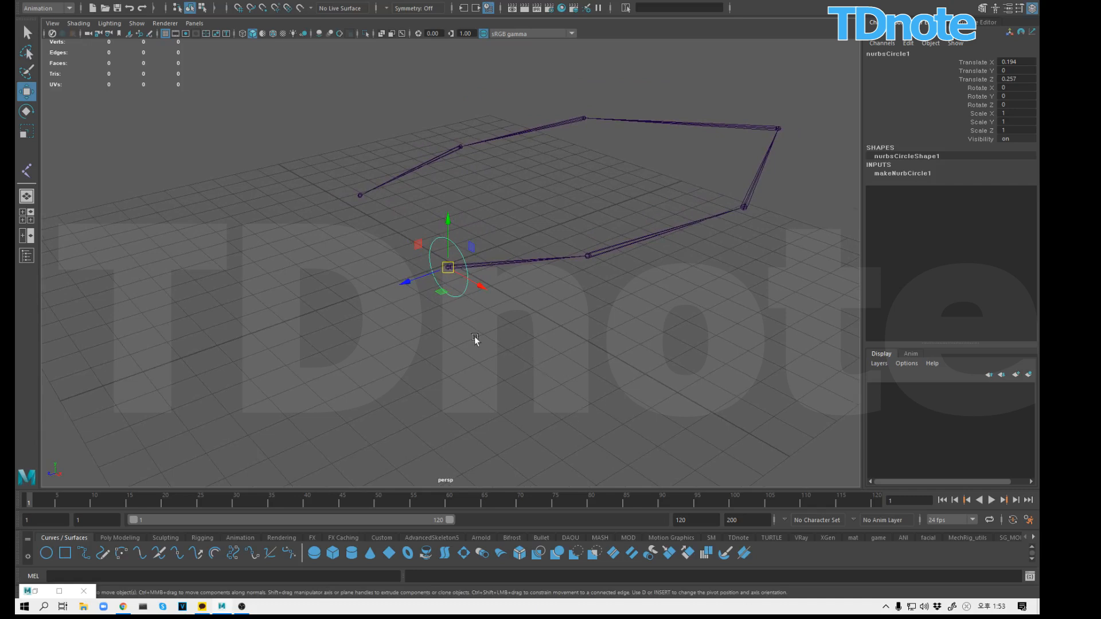
Step: Open the Outliner, duplicate nurbsCircle1 and delete the duplicate's shape node so only an empty transform is left
click(26, 256)
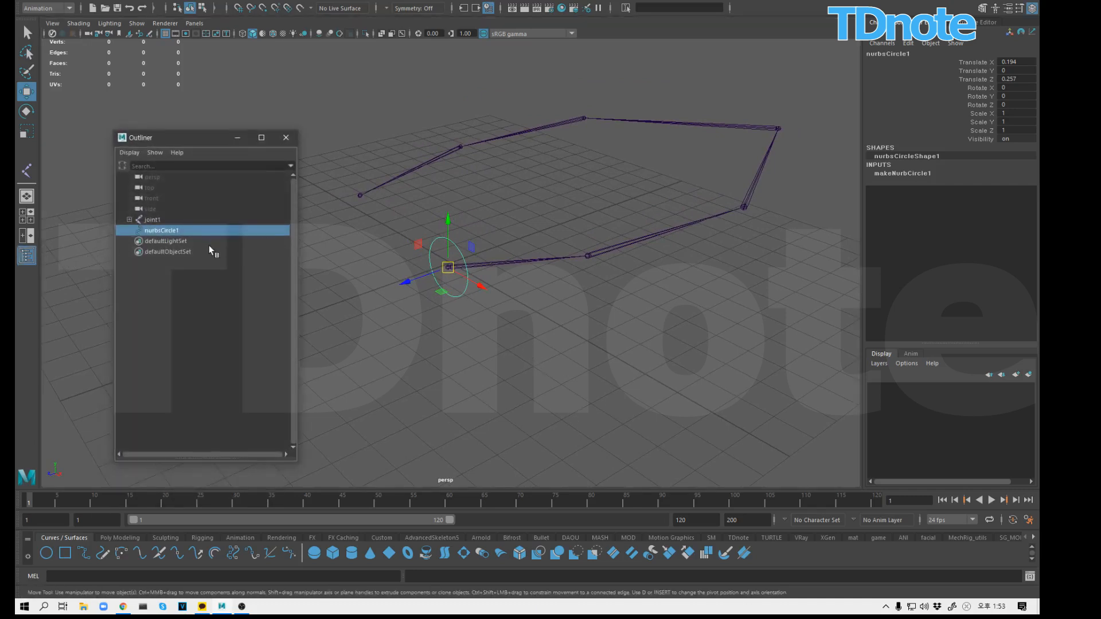
key(ctrl+d)
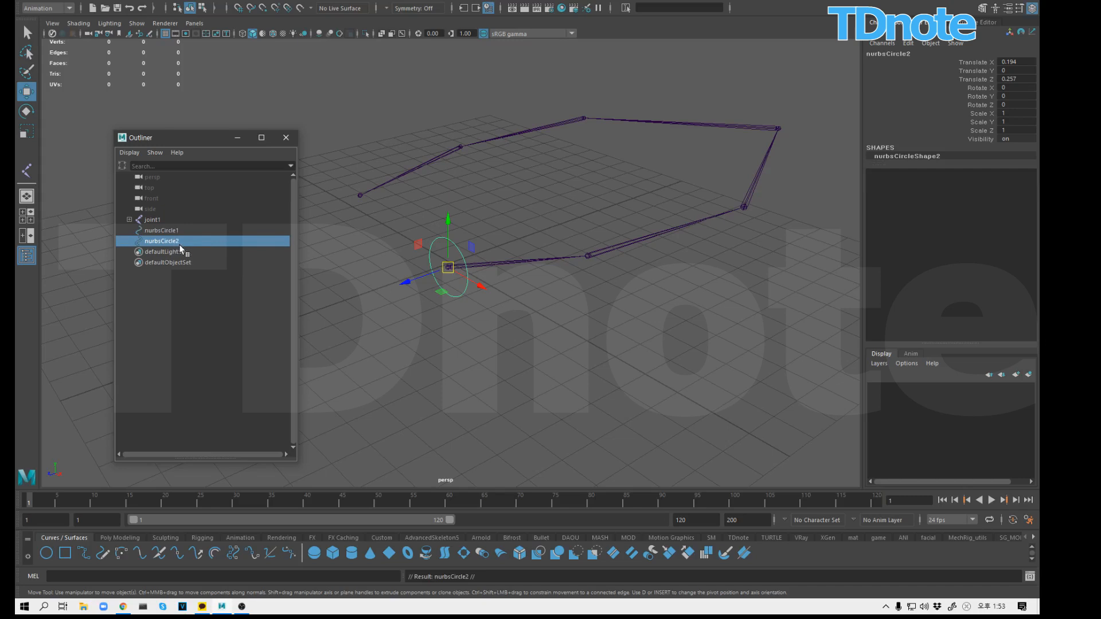
key(Down)
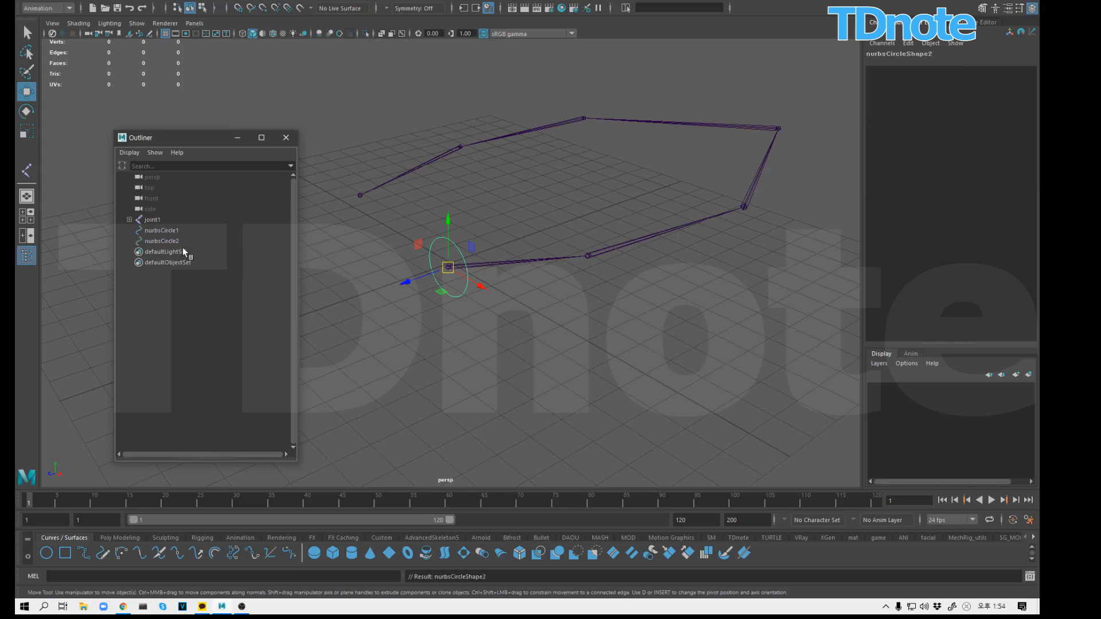
key(Delete)
Step: Parent nurbsCircle1 under the empty nurbsCircle2 transform and expand that group
click(174, 241)
click(167, 233)
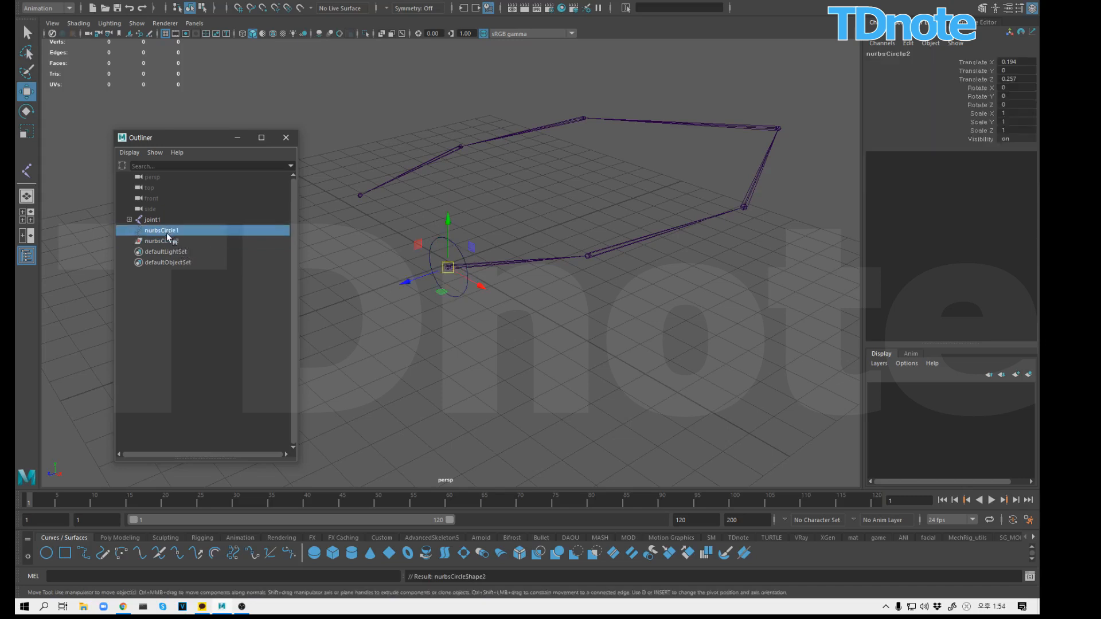
middle_drag(168, 236, 170, 240)
click(129, 231)
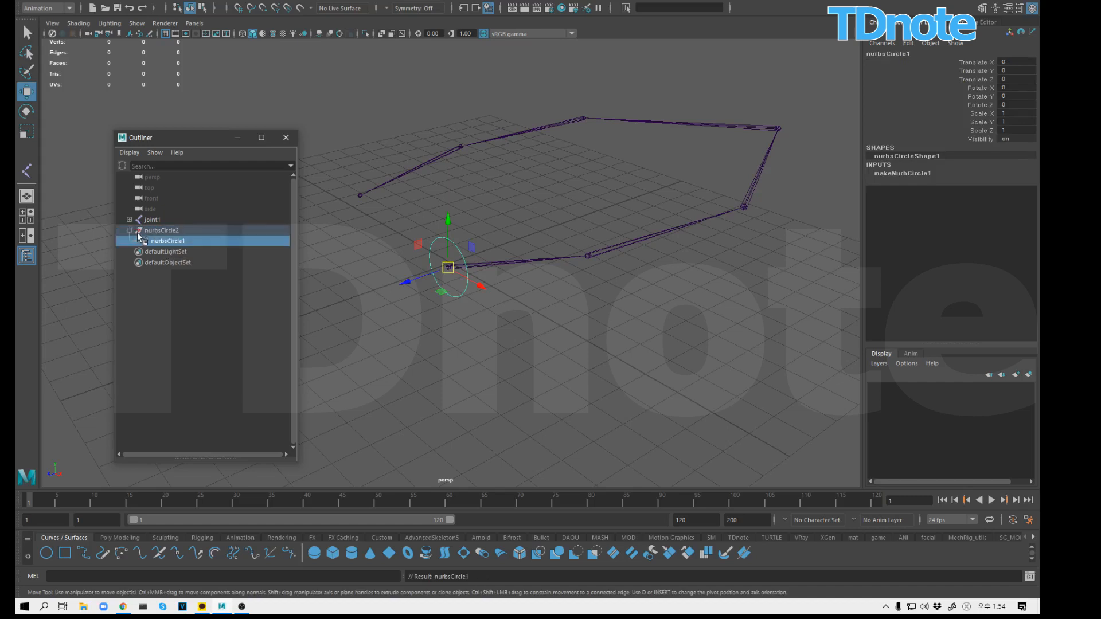
Step: Compare the channel values of nurbsCircle2 and nurbsCircle1, test-move nurbsCircle1 and undo the move
click(165, 233)
click(171, 240)
click(168, 232)
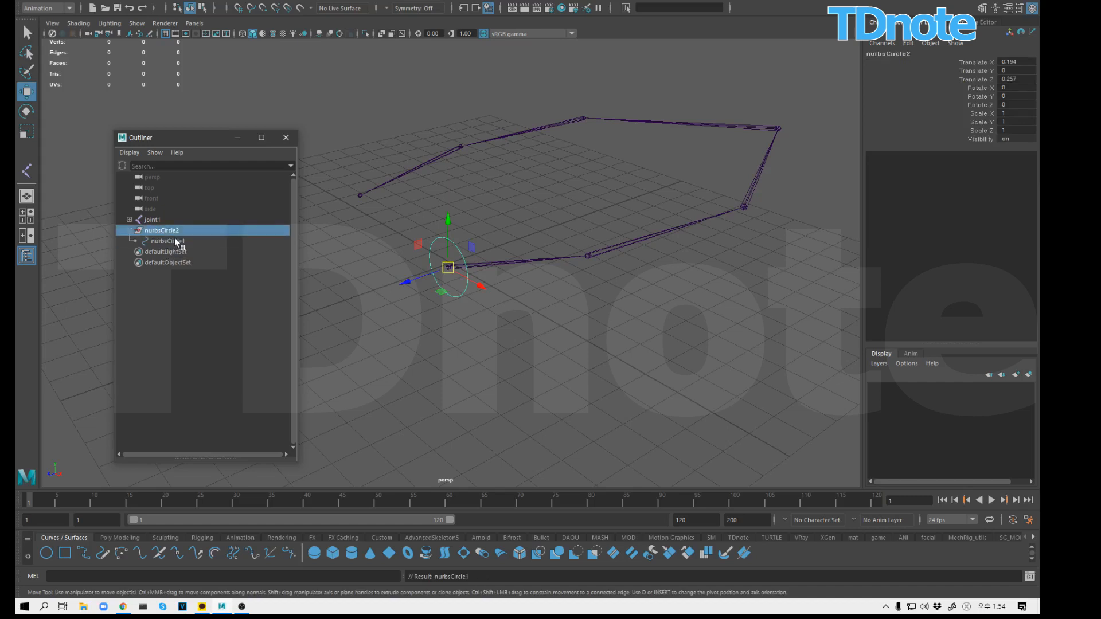
click(182, 241)
mouse_move(455, 270)
mouse_down()
mouse_move(448, 261)
mouse_move(459, 286)
mouse_move(453, 269)
mouse_up()
key(ctrl+z)
click(589, 307)
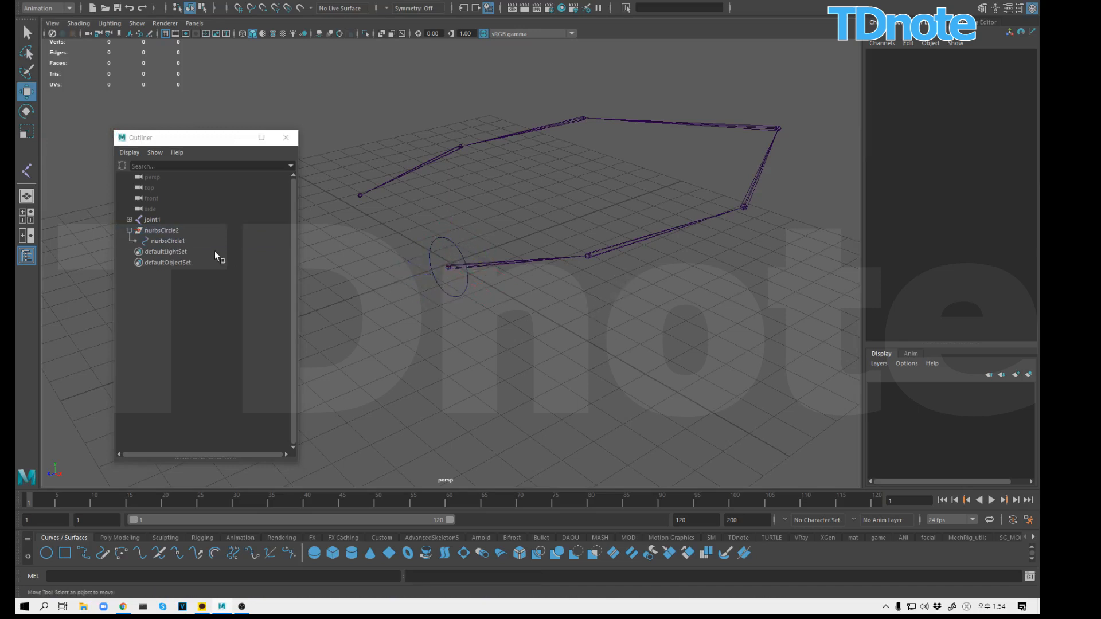
Step: Apply a parent constraint with joint1 as the driver and nurbsCircle1 as the driven object
click(154, 223)
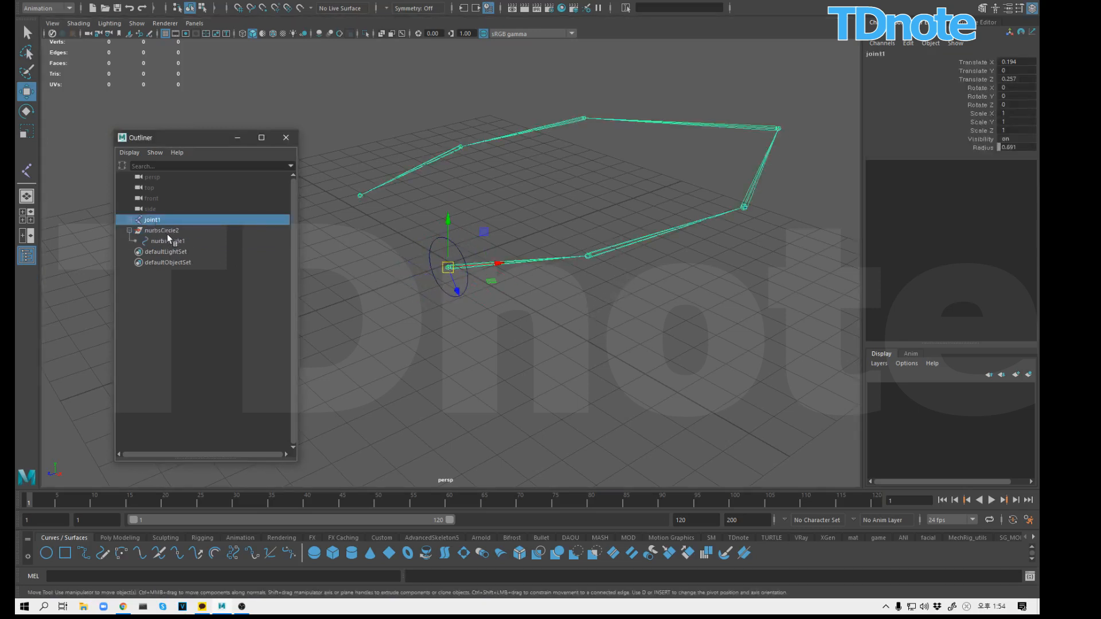
ctrl+click(172, 242)
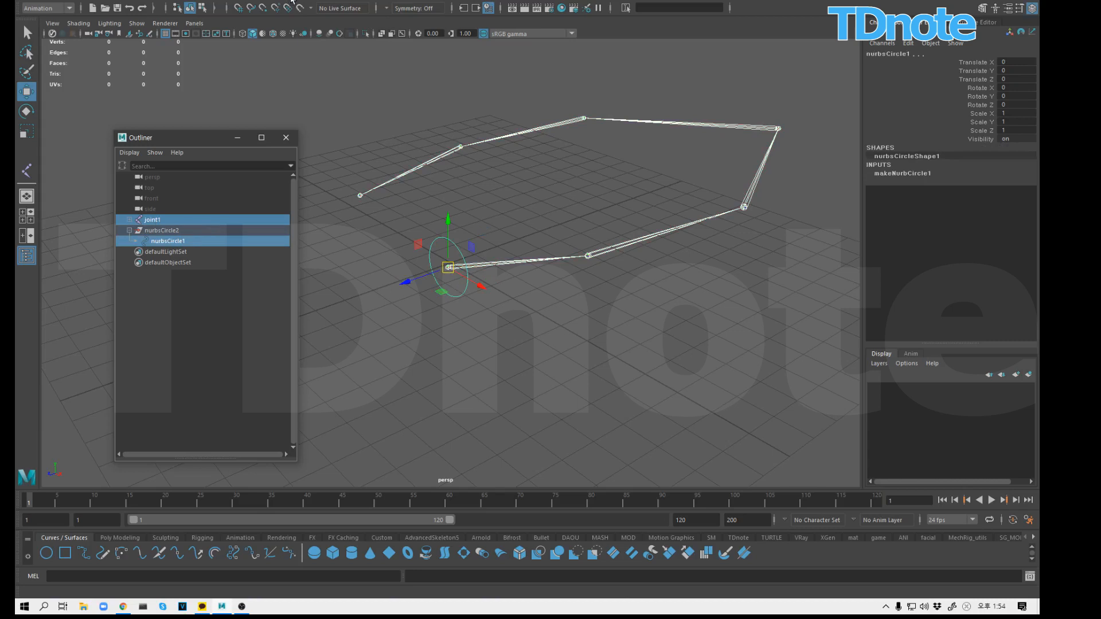
click(312, 1)
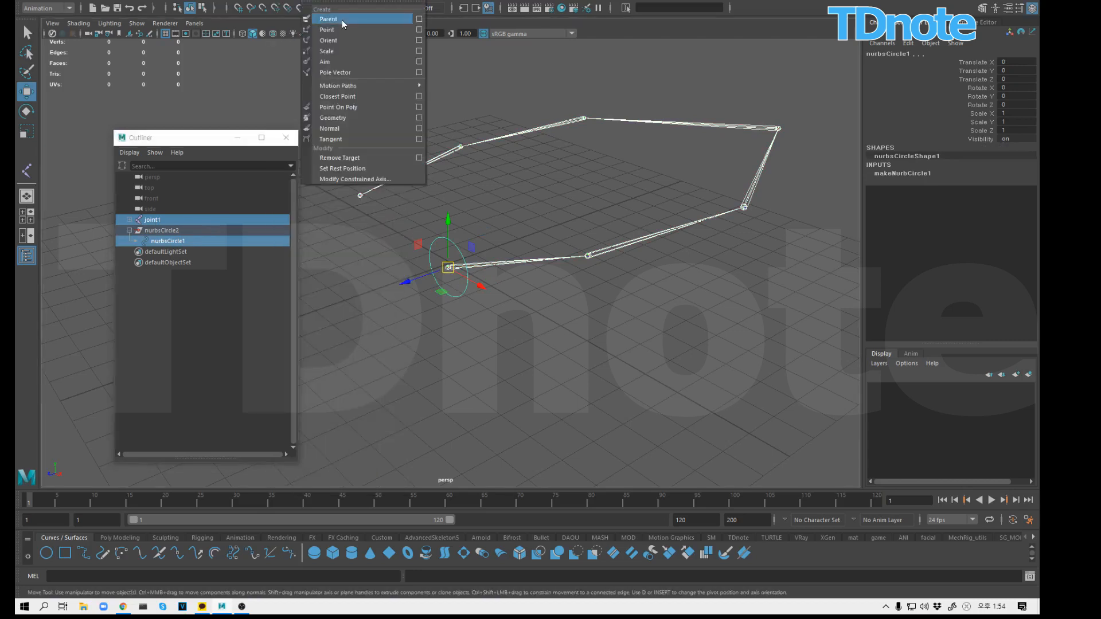
click(341, 19)
click(507, 336)
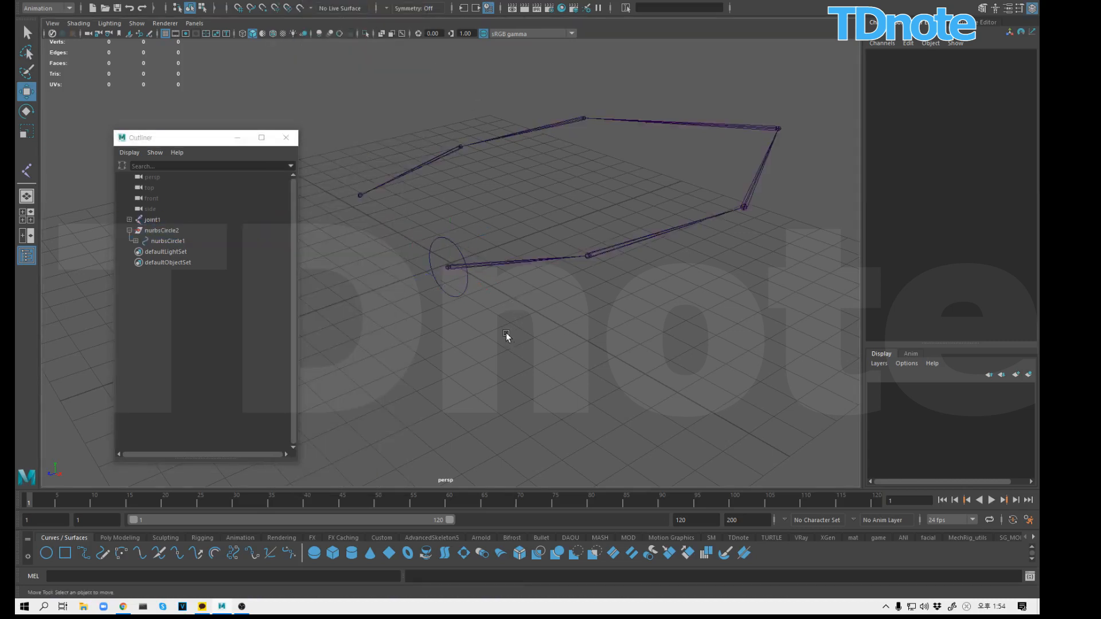
Step: Test-move nurbsCircle1, undo the move and delete the parent constraint under it
click(459, 295)
drag(448, 267, 474, 270)
key(ctrl+z)
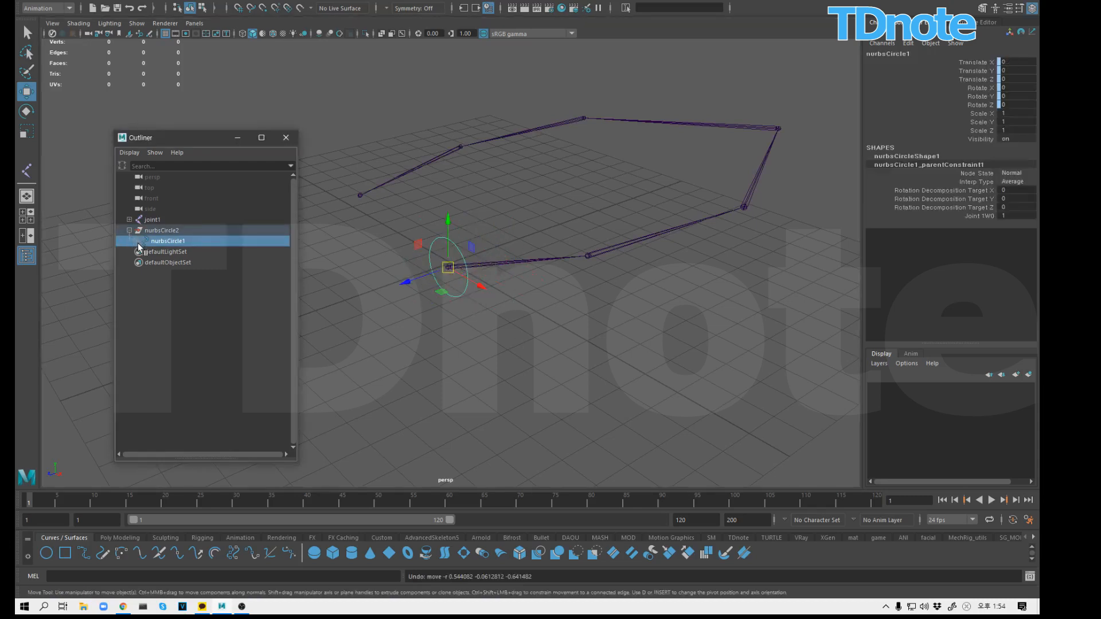
click(138, 242)
click(172, 251)
key(Delete)
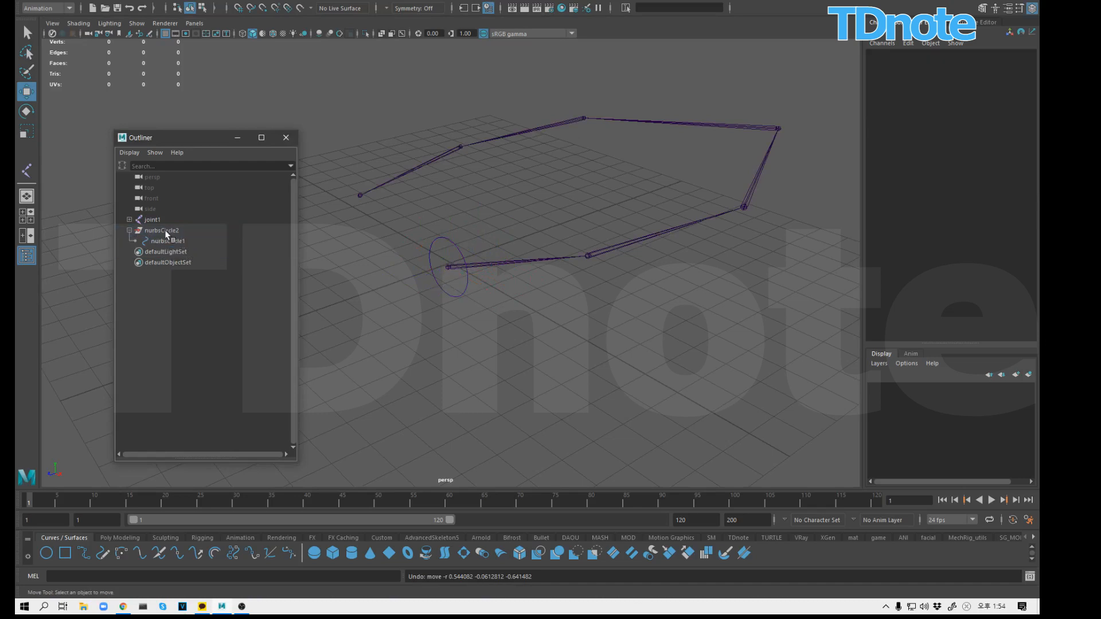
Step: Apply a parent constraint with nurbsCircle1 as the driver and joint1 as the driven object
click(166, 240)
ctrl+click(152, 220)
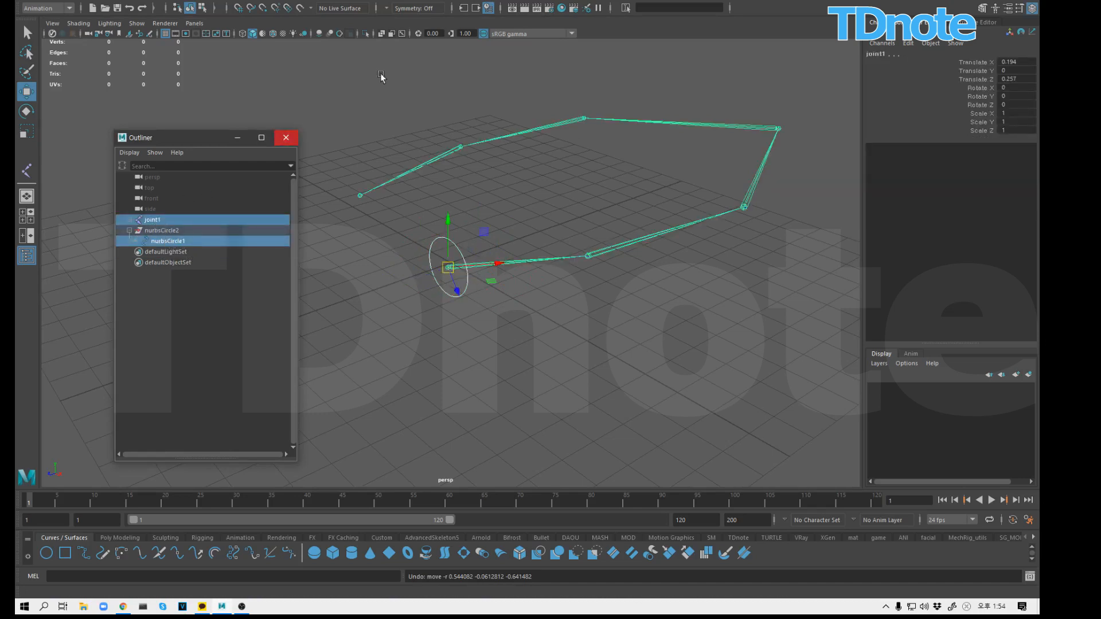
click(325, 1)
click(338, 20)
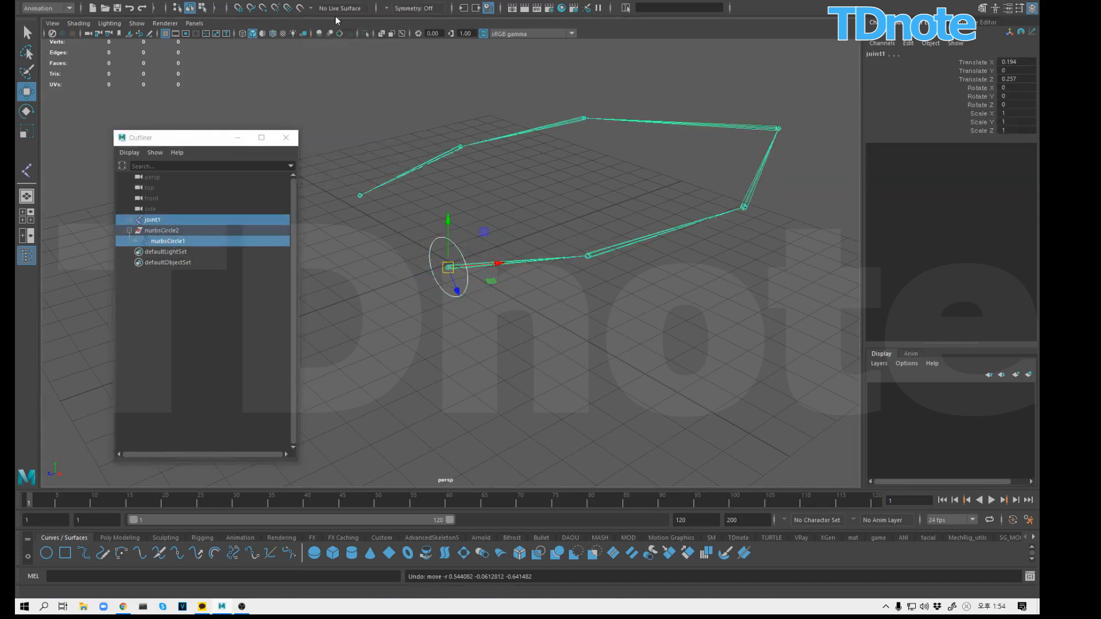
click(487, 295)
Step: Test rotating and scaling nurbsCircle1 to check how it drives the joint chain, undoing the changes
click(463, 288)
key(e)
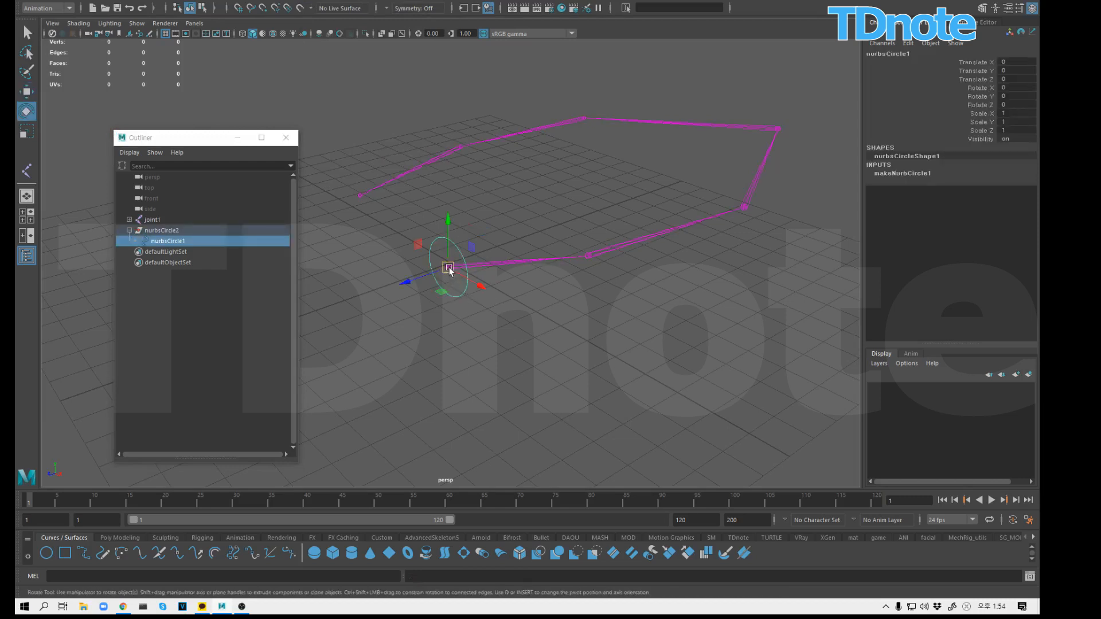
drag(449, 270, 522, 253)
key(ctrl+z)
key(r)
key(ctrl+z)
click(473, 277)
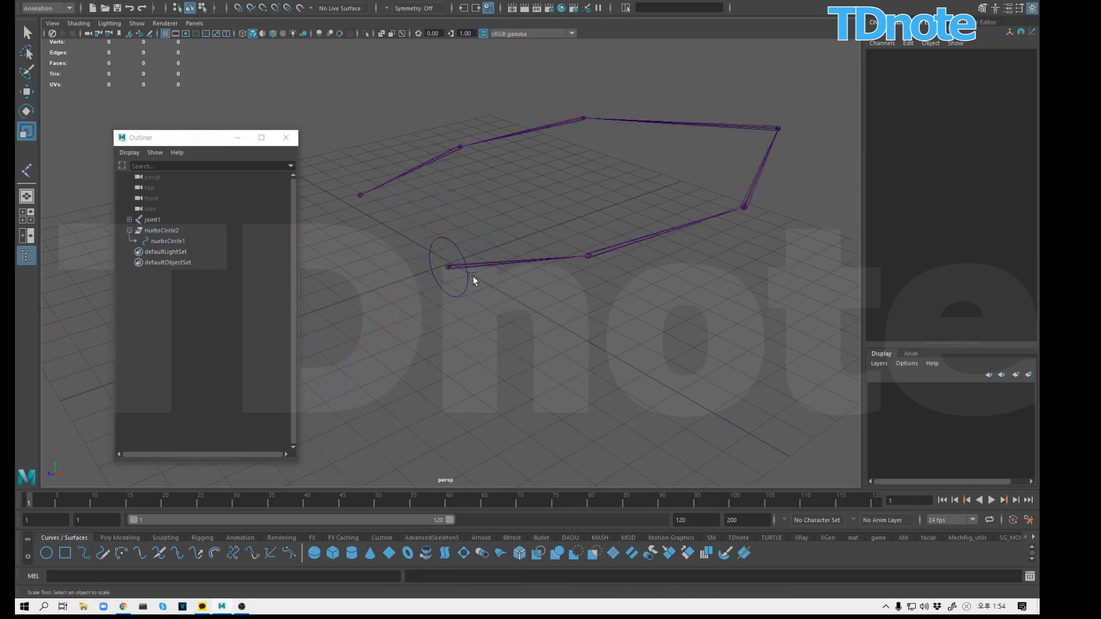
Step: Add a scale constraint with nurbsCircle1 as the driver and joint1 as the driven object
click(160, 223)
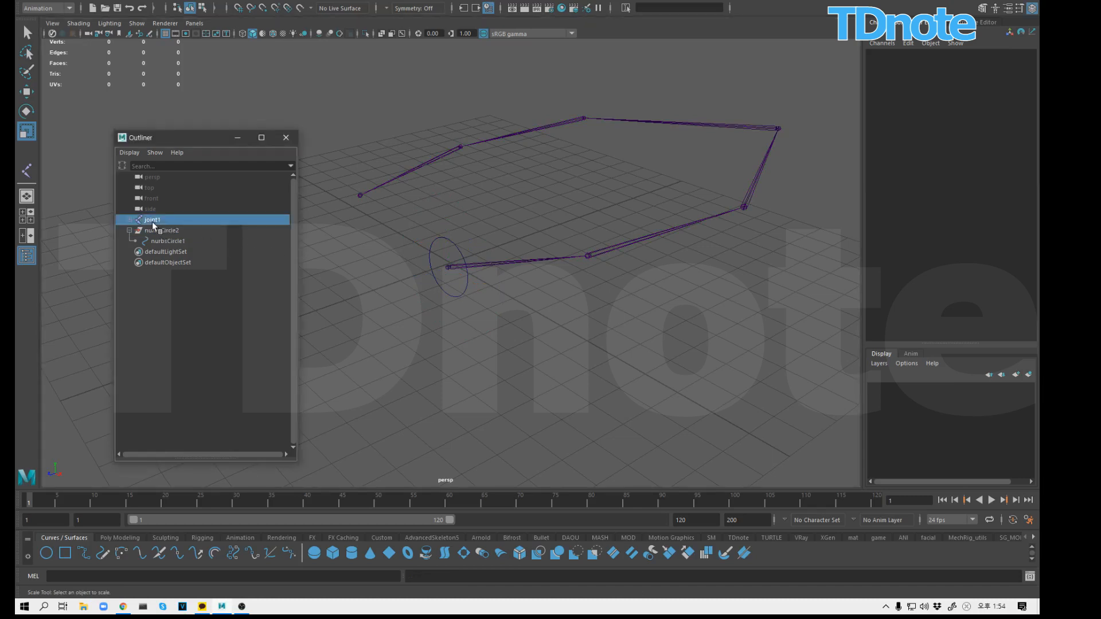
ctrl+click(173, 240)
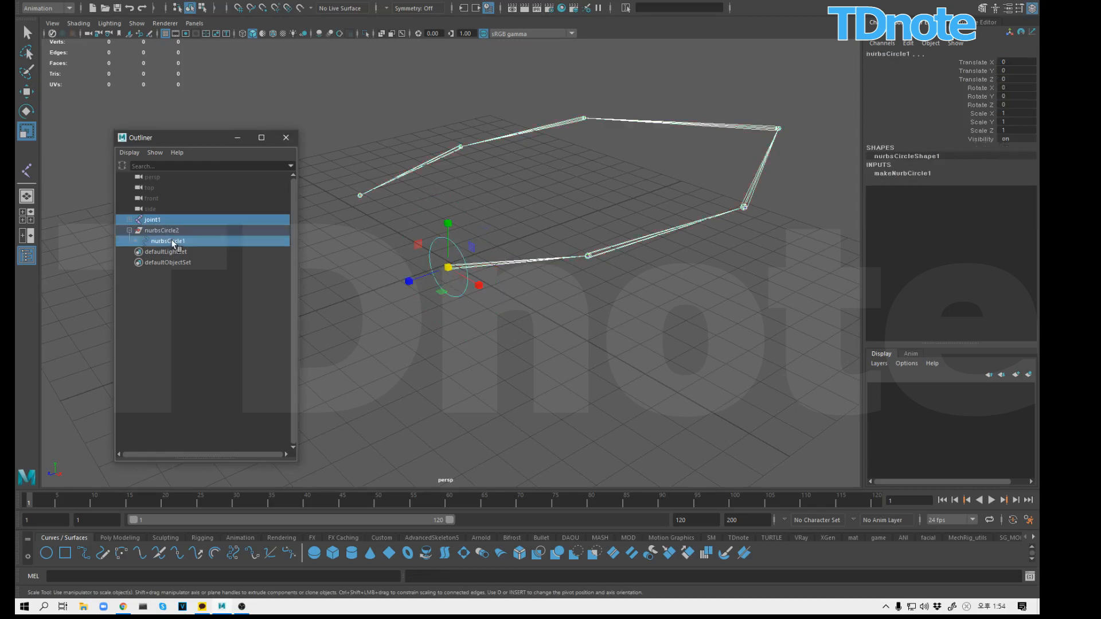
click(173, 241)
ctrl+click(156, 223)
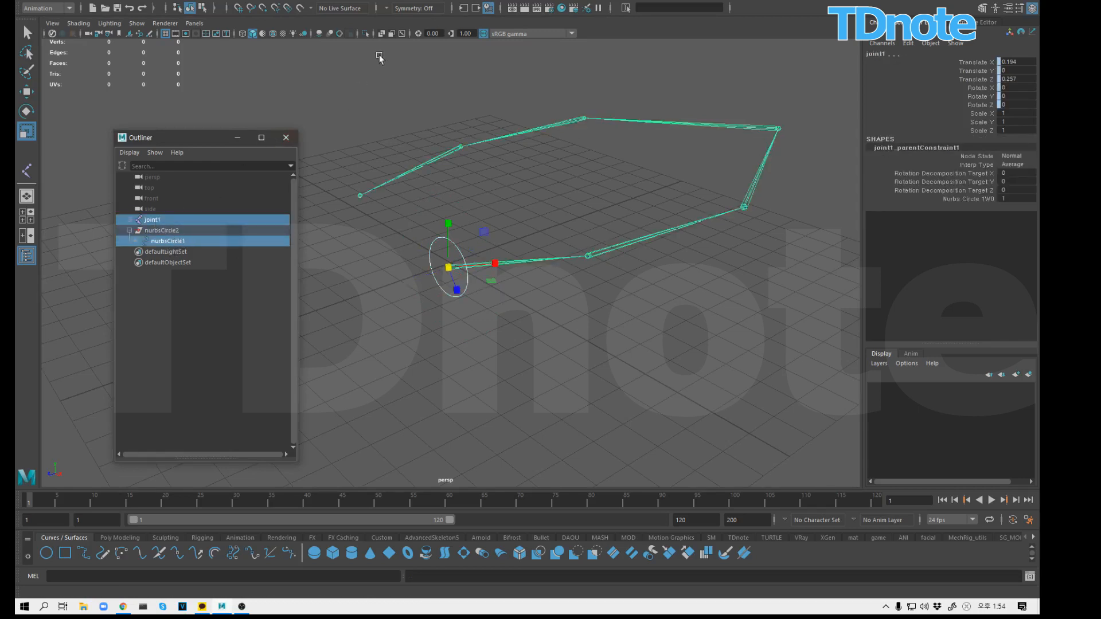
click(286, 0)
mouse_move(314, 0)
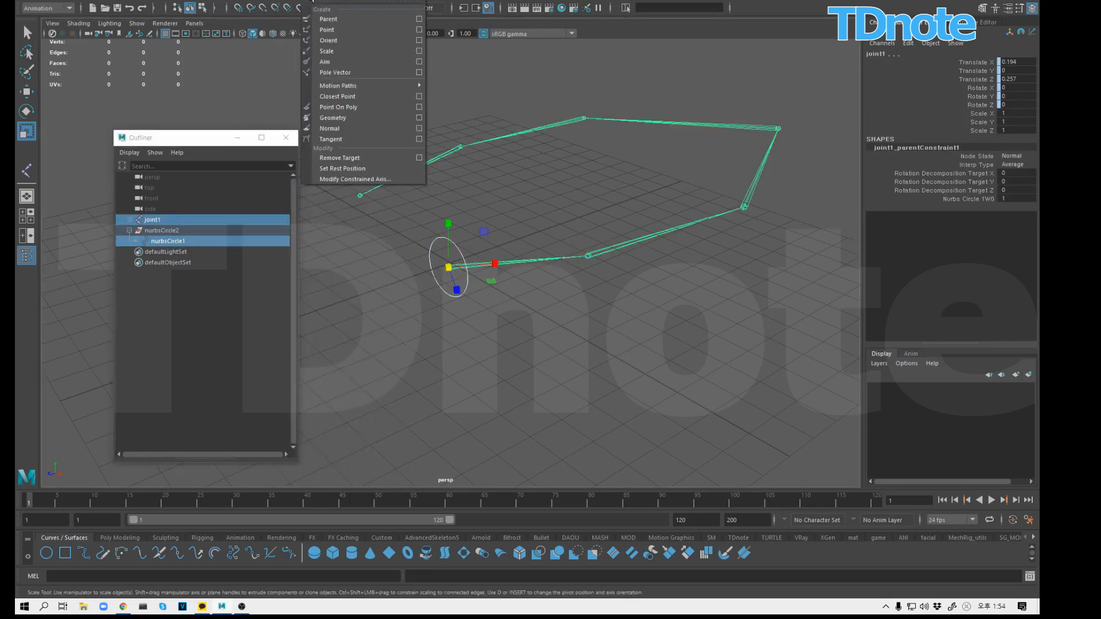
click(327, 51)
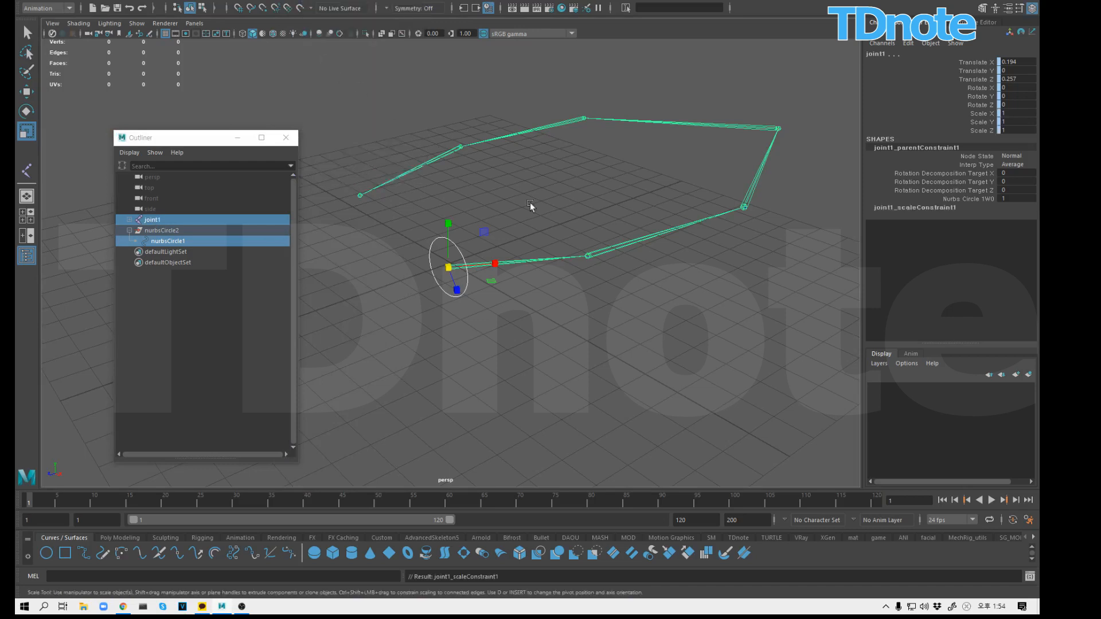
click(549, 322)
Step: Test-move nurbsCircle1 with both constraints in place and undo the move
drag(466, 304, 467, 306)
key(w)
drag(449, 268, 512, 277)
key(ctrl+z)
Step: Scale nurbsCircle1 uniformly to about 3.05 and inspect its effect on the joint chain
key(r)
drag(449, 267, 532, 262)
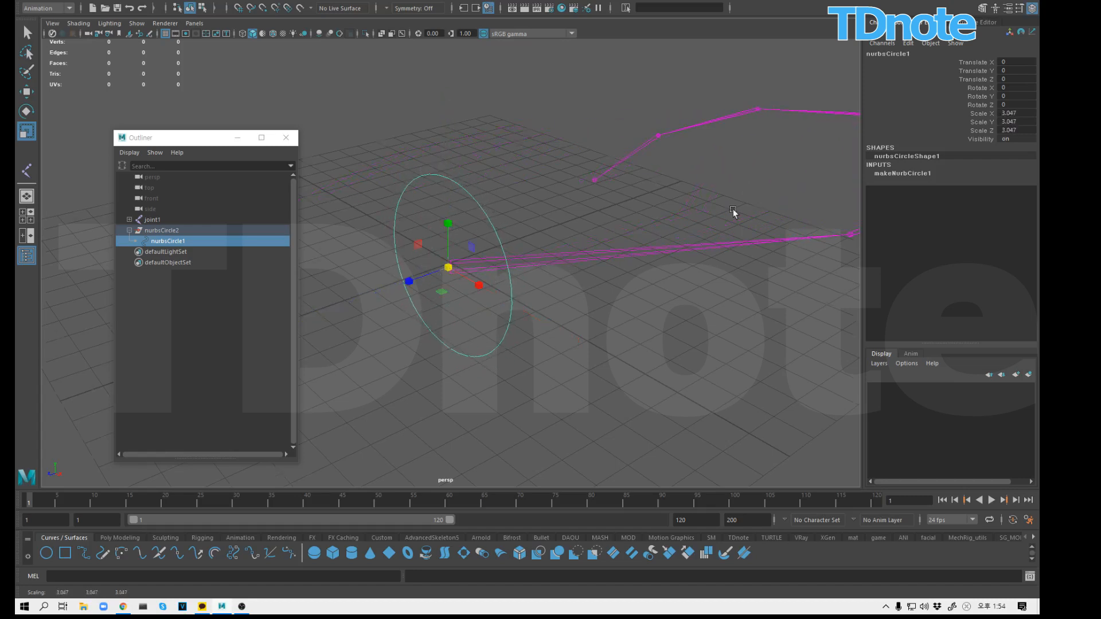
alt+drag(733, 208, 586, 281)
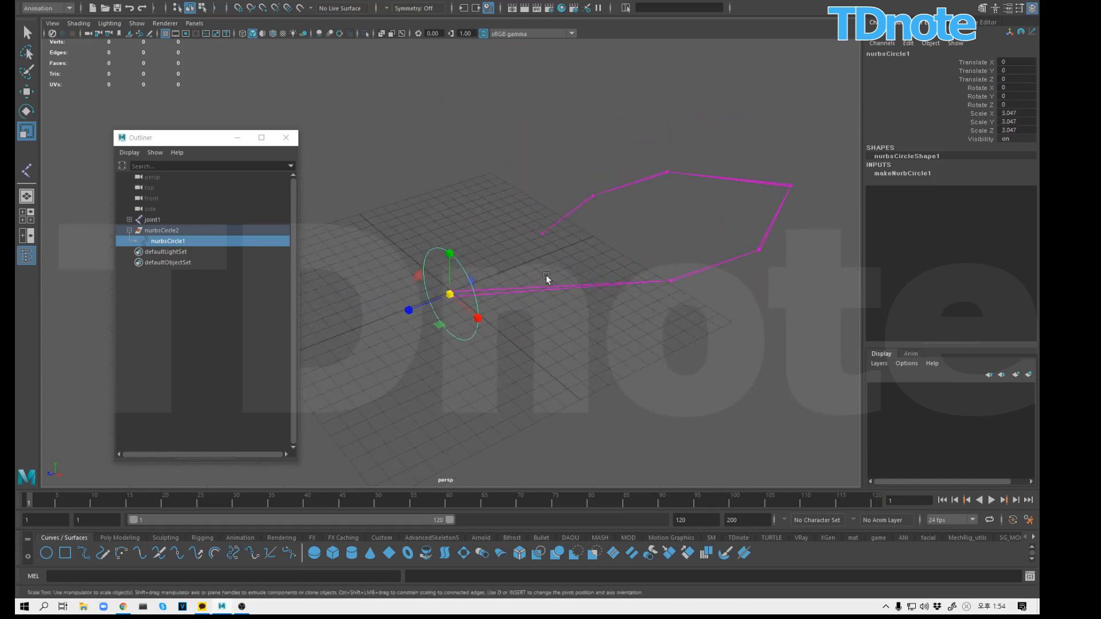
click(520, 342)
alt+drag(514, 320, 496, 324)
click(481, 322)
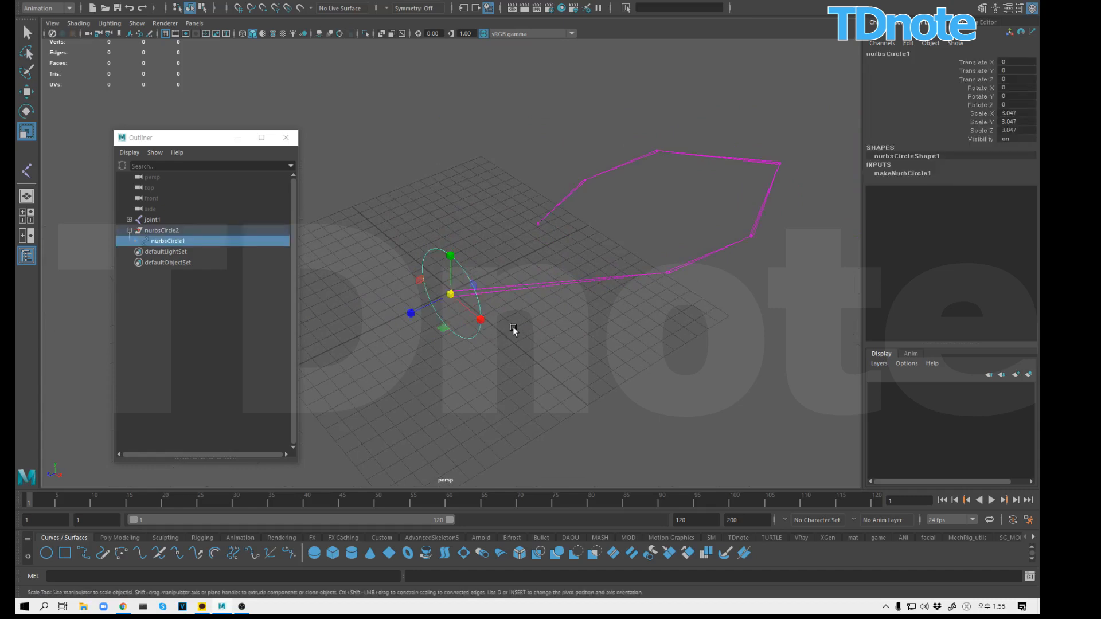
click(654, 300)
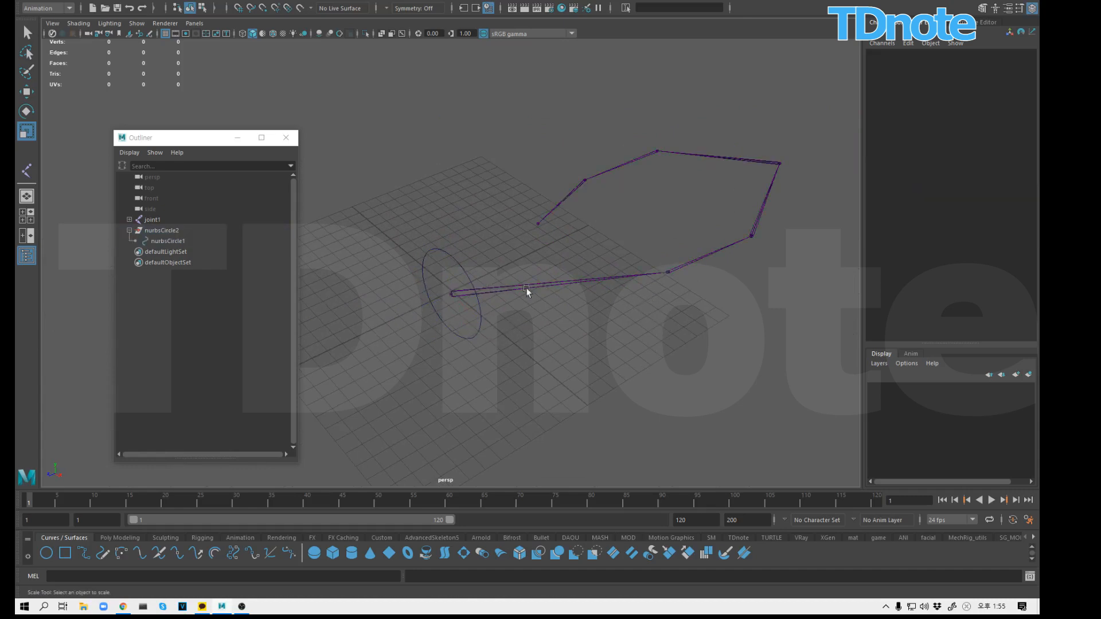
Step: Undo the uniform scaling of nurbsCircle1 and clear the selection
drag(489, 331, 489, 332)
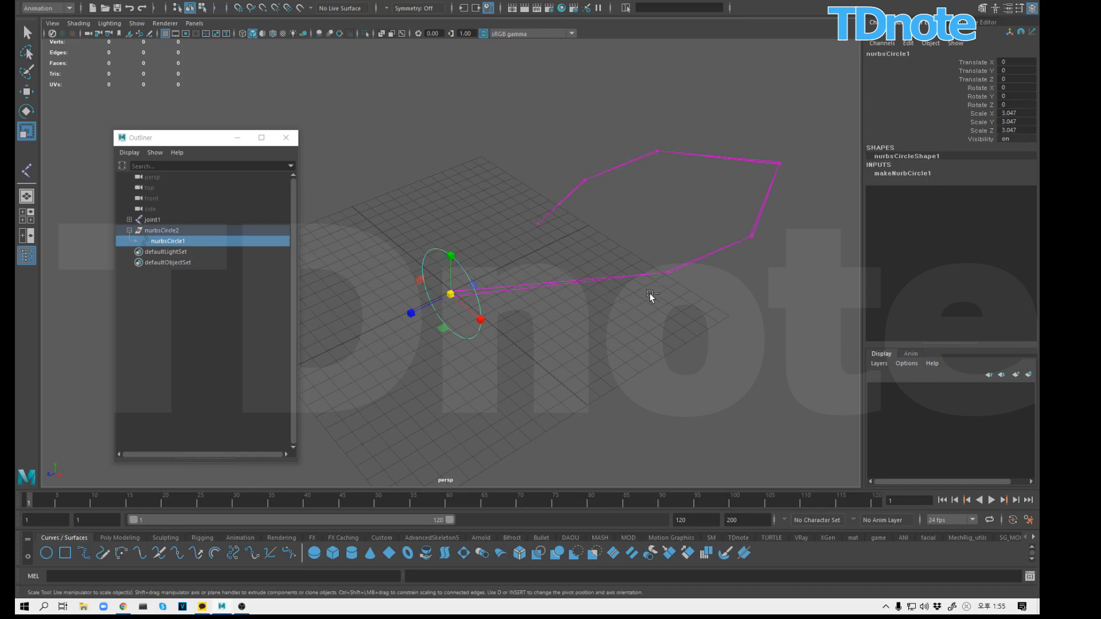
key(ctrl+z)
key(shift+z)
key(ctrl+z)
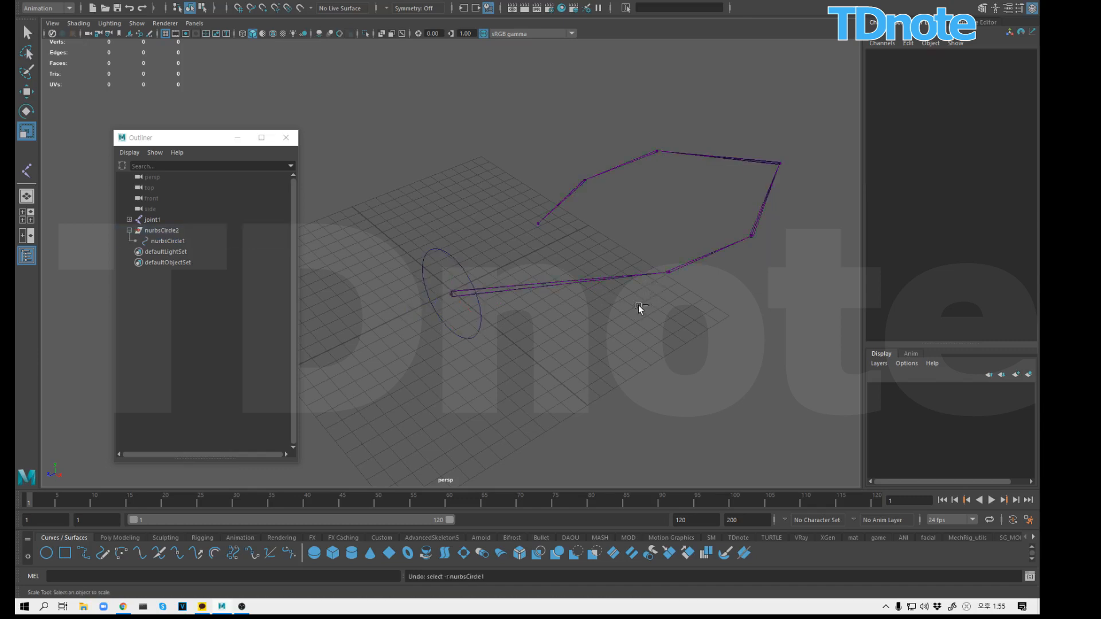
key(ctrl+z)
key(ctrl+z)
click(618, 308)
alt+drag(601, 308, 634, 319)
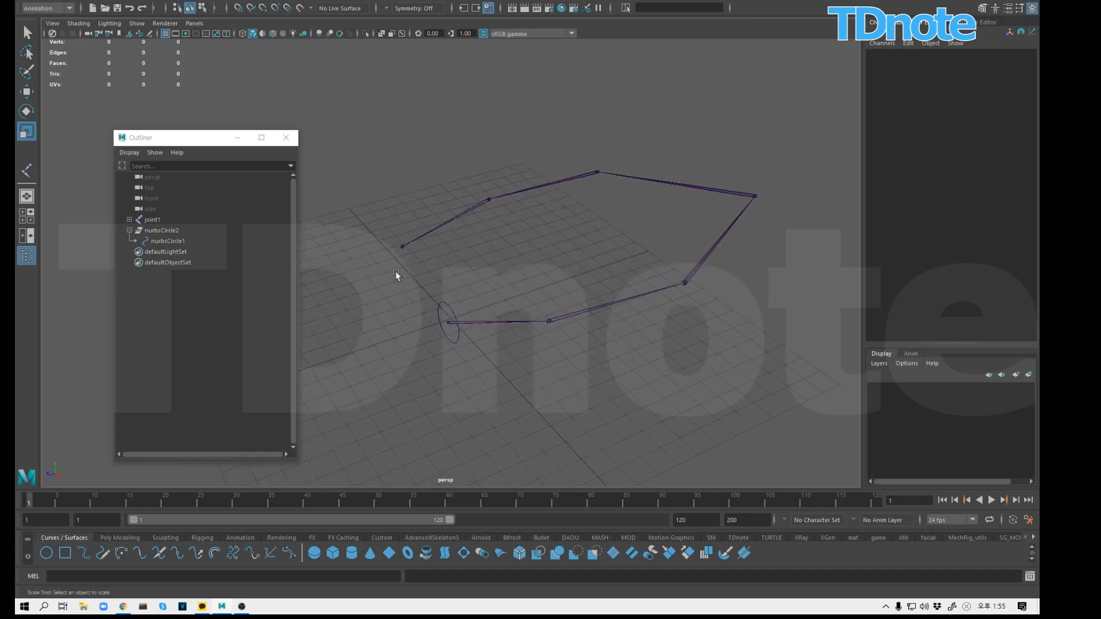
Step: Group joint1 under a new parent group, expand the group, and check the channel values of joint1 and nurbsCircle1
click(155, 222)
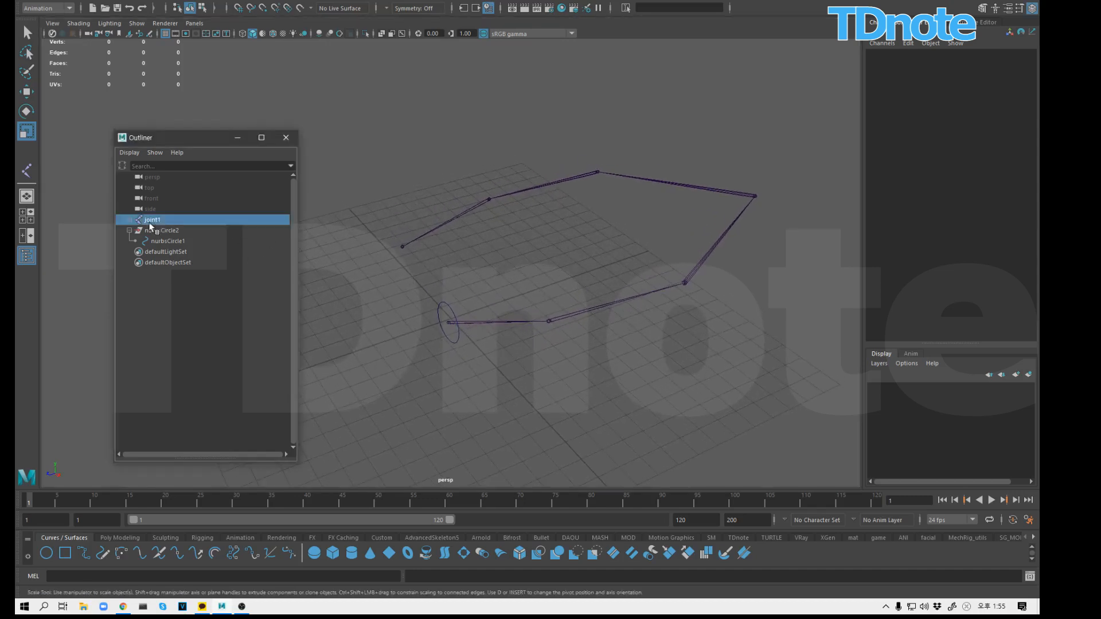
key(ctrl+g)
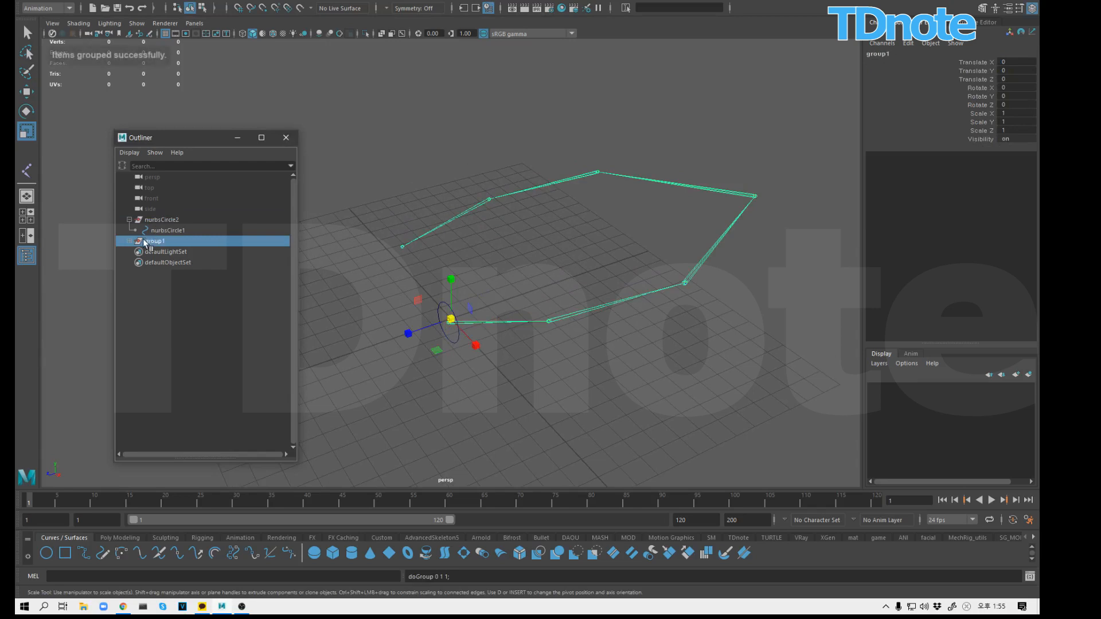
click(130, 240)
click(400, 282)
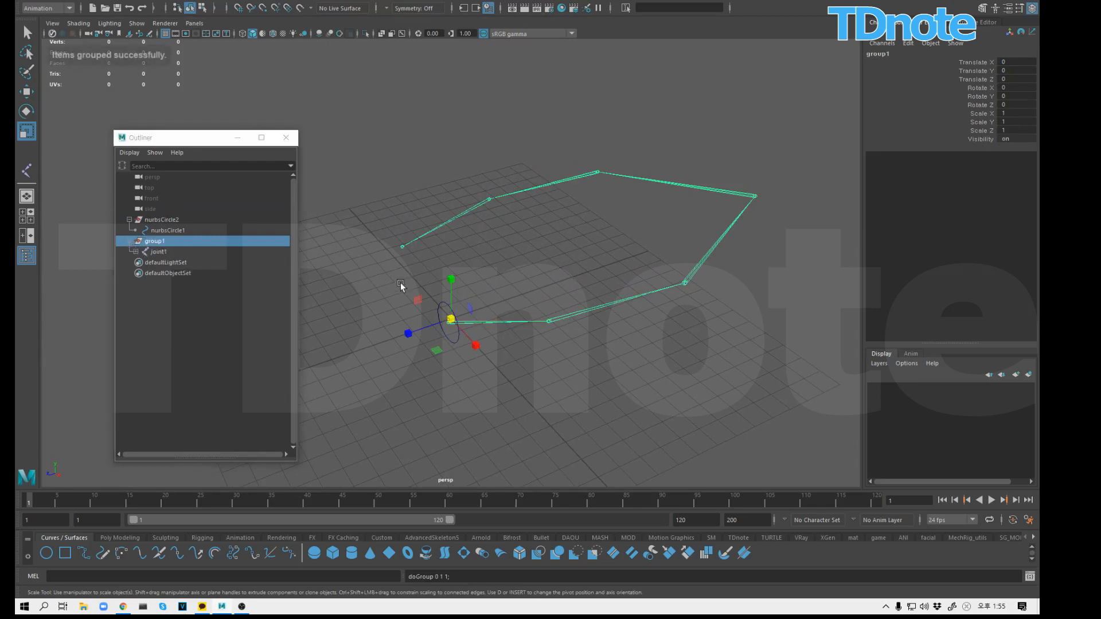
click(159, 253)
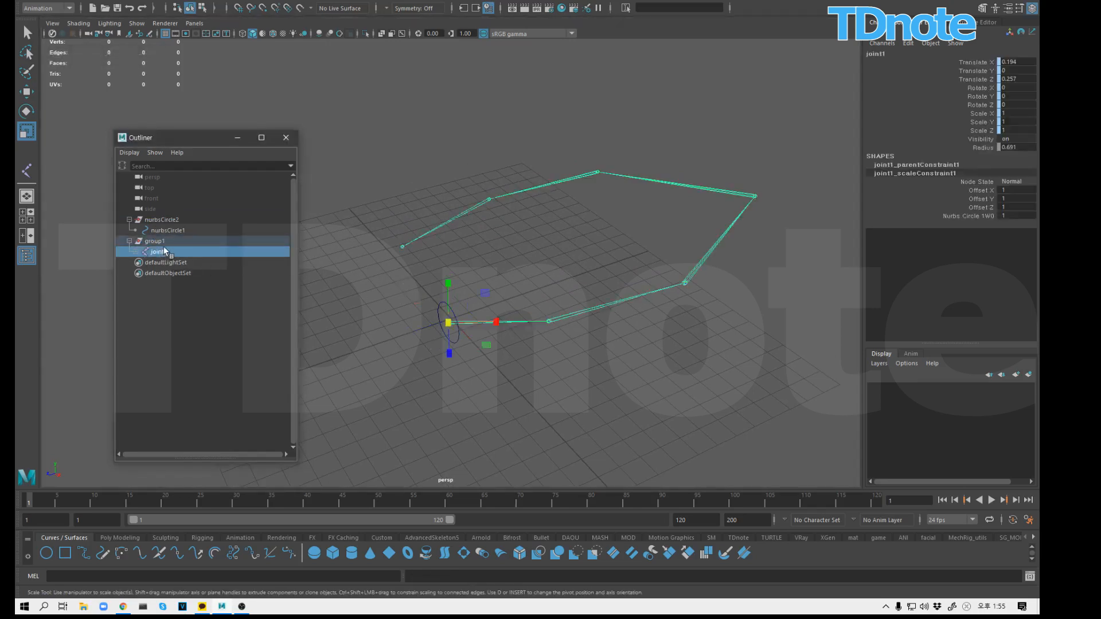
click(169, 231)
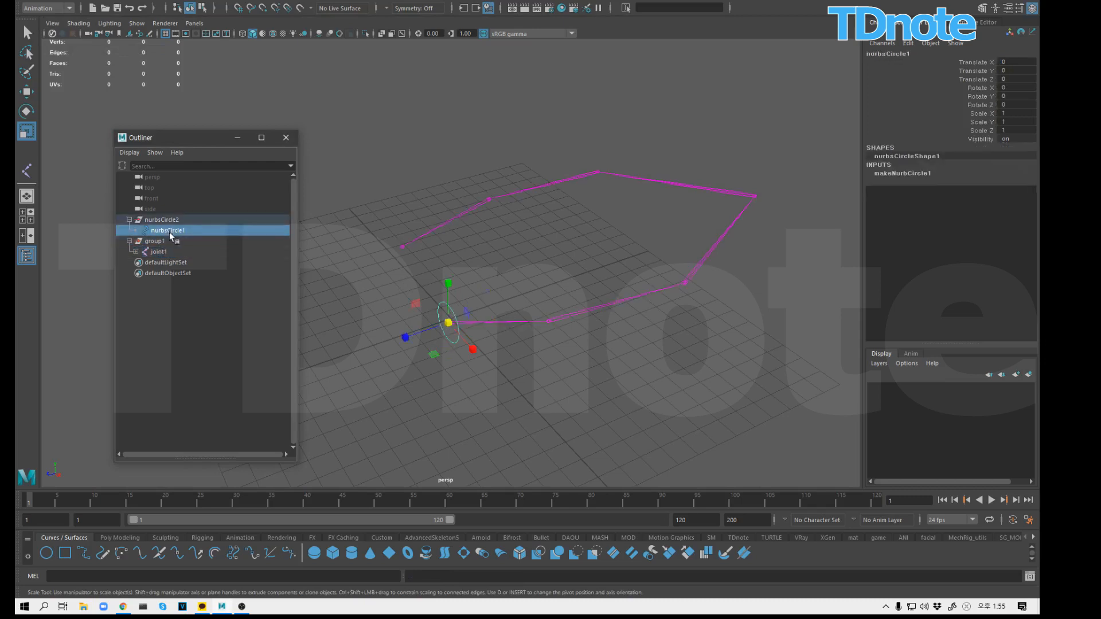
Step: Delete the parent and scale constraints under joint1
click(136, 252)
drag(181, 273, 179, 284)
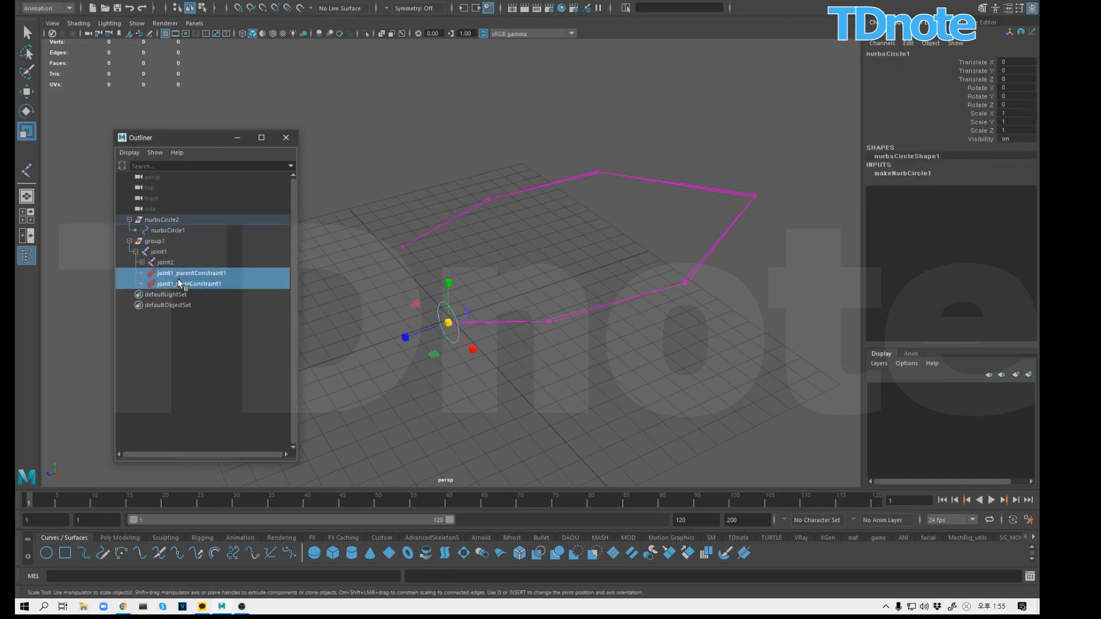
key(Delete)
Step: Add parent and scale constraints with group1 as the driver and nurbsCircle2 as the driven object
click(154, 241)
ctrl+click(161, 220)
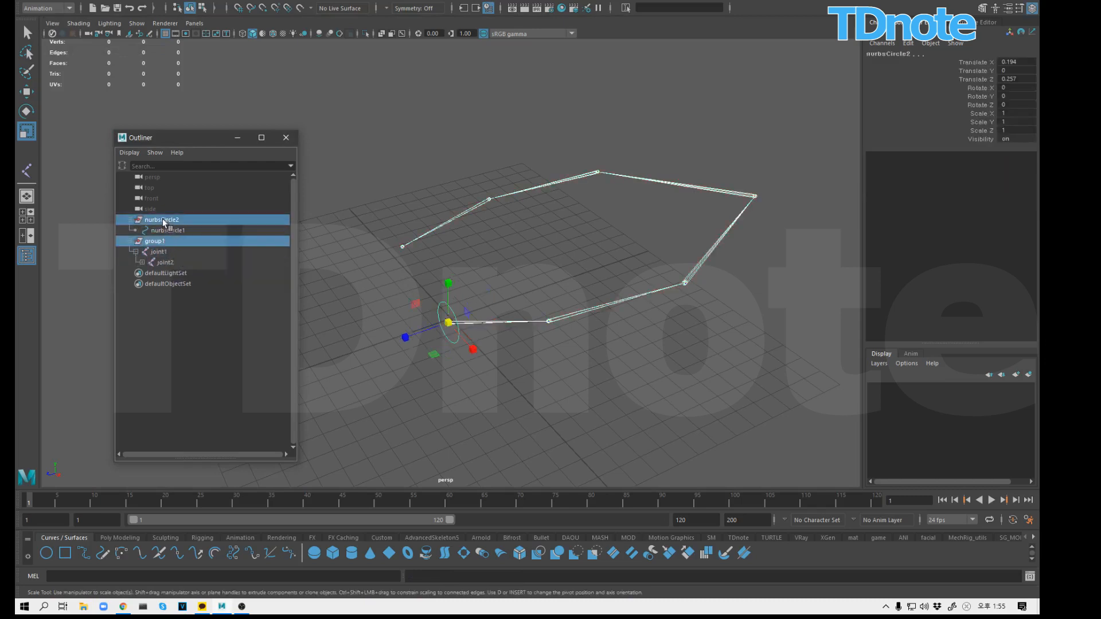
click(337, 1)
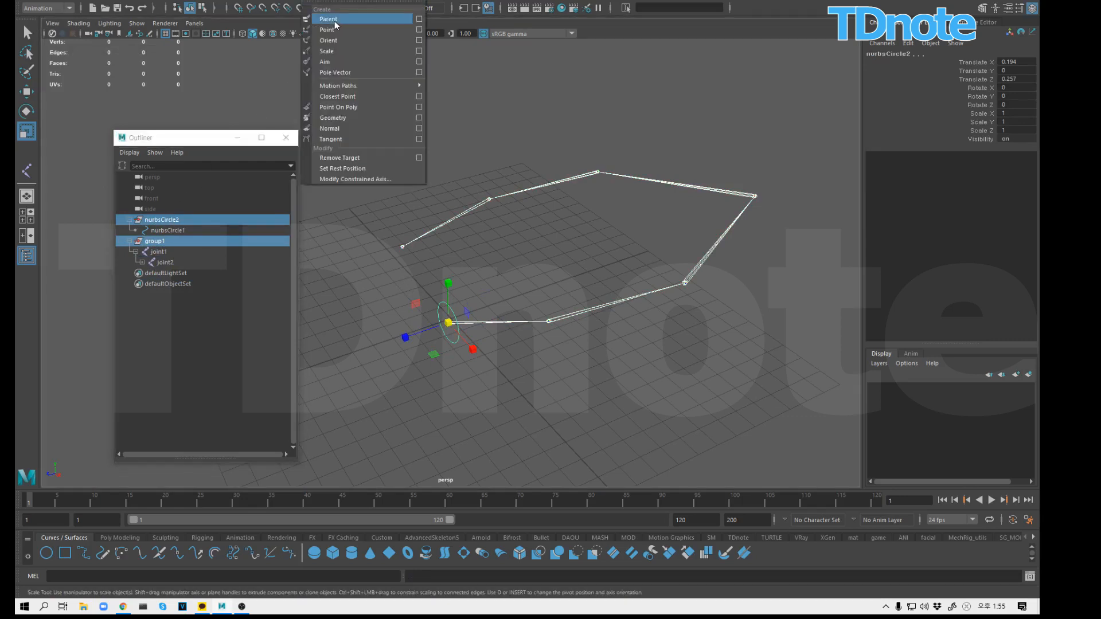
click(335, 21)
click(315, 2)
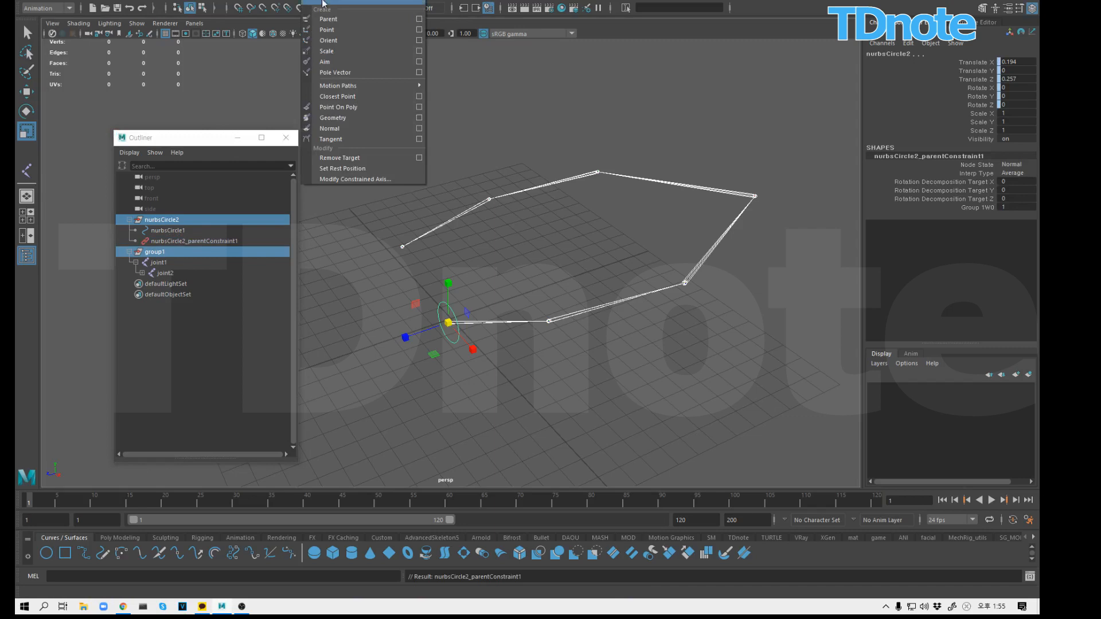
click(338, 50)
click(476, 165)
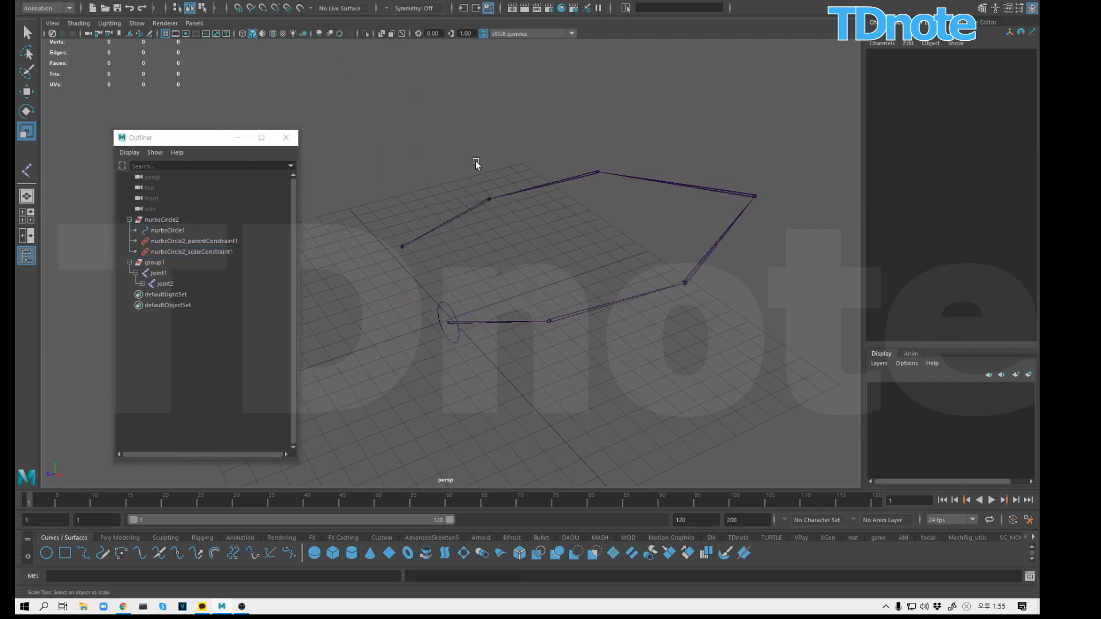
Step: Delete the parent and scale constraints under nurbsCircle2
click(200, 223)
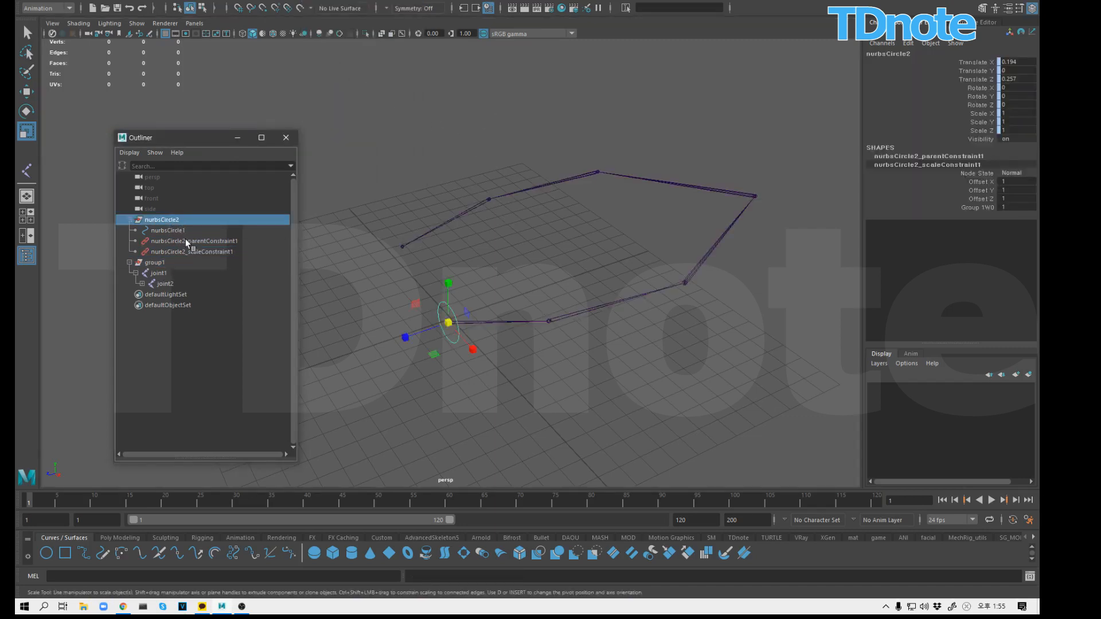
drag(185, 240, 187, 250)
key(Delete)
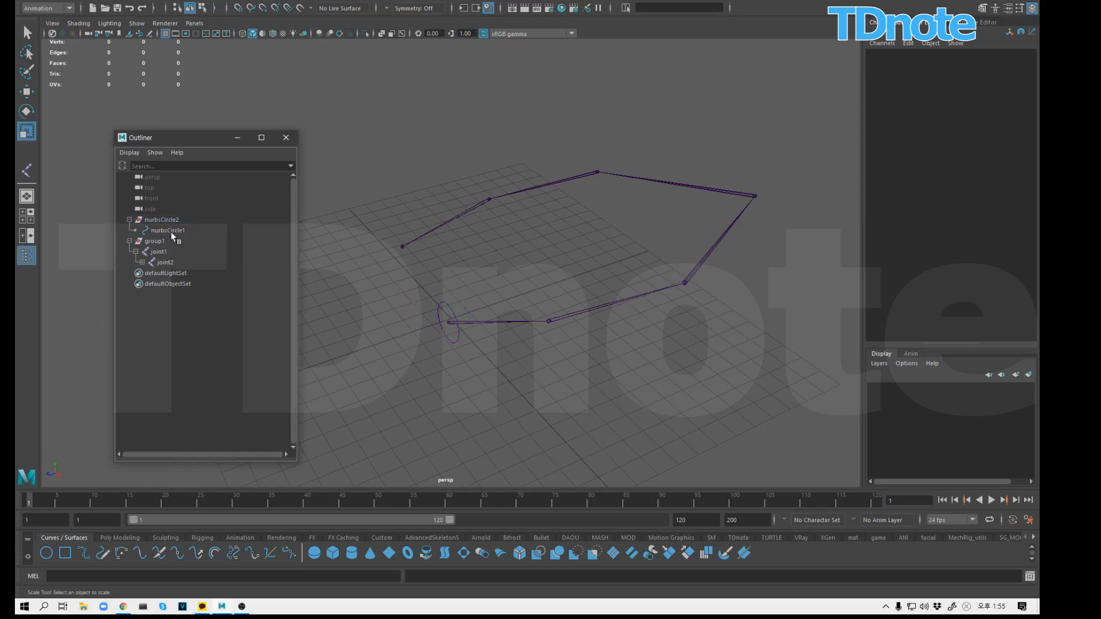
Step: Add parent and scale constraints with nurbsCircle1 as the driver and group1 as the driven object
click(171, 227)
ctrl+click(159, 242)
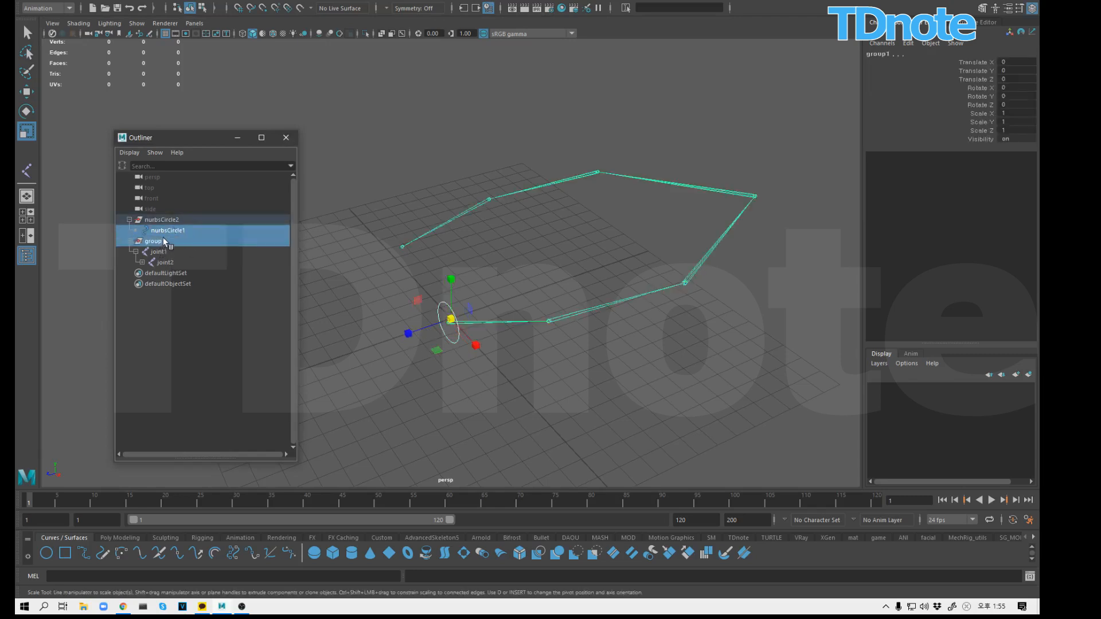
click(323, 1)
click(329, 19)
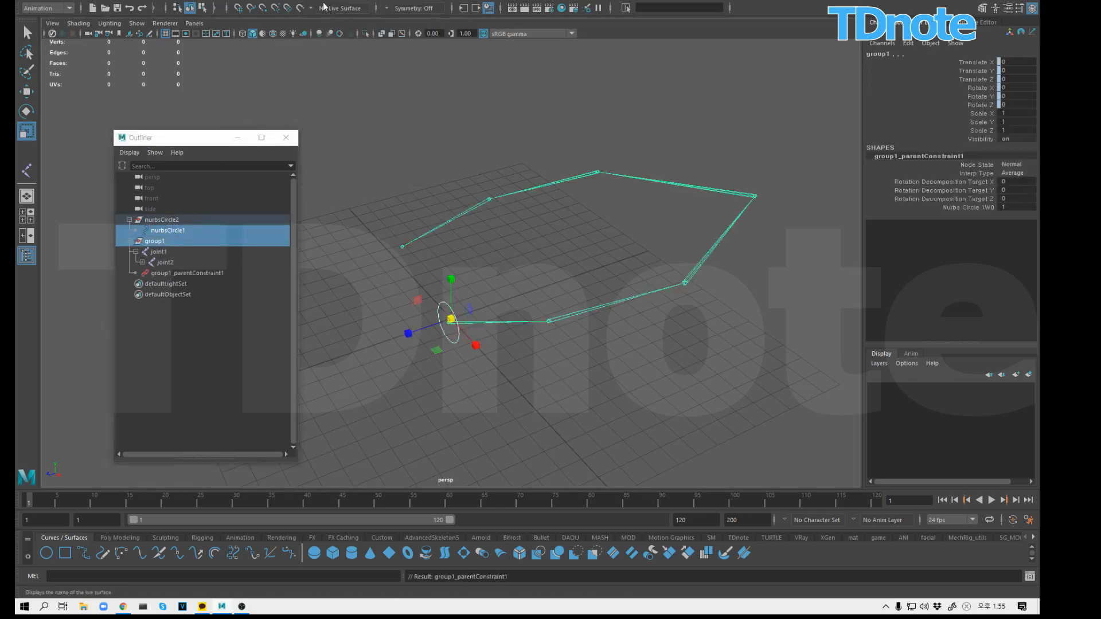
click(324, 1)
click(327, 51)
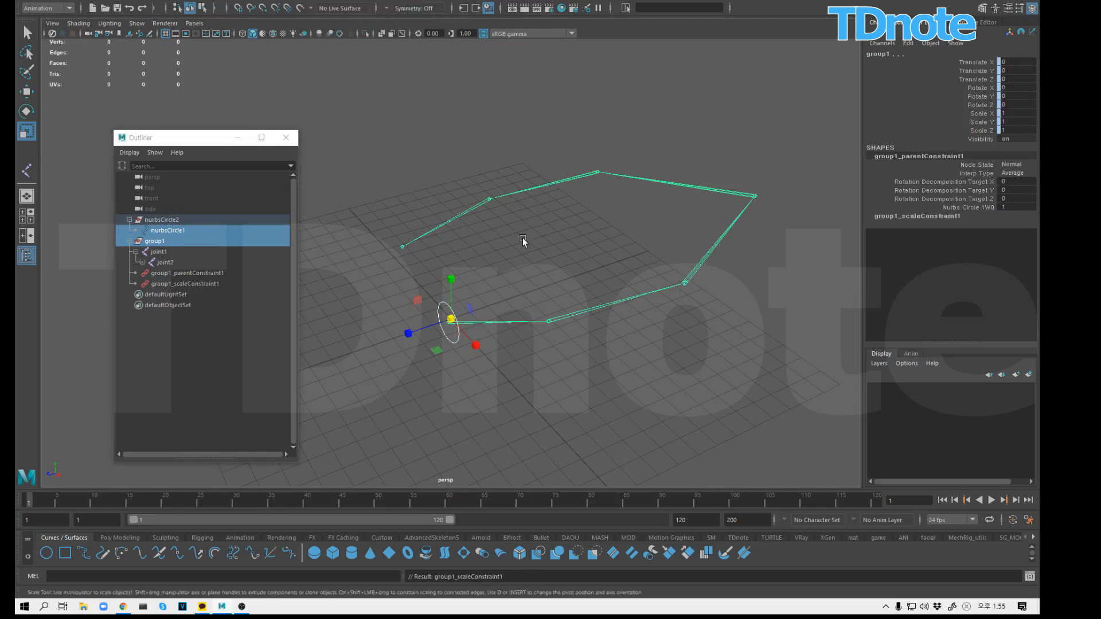
click(536, 245)
Step: Test-scale nurbsCircle1 uniformly to about 2.38 to check how it drives group1, and undo the scaling
click(461, 339)
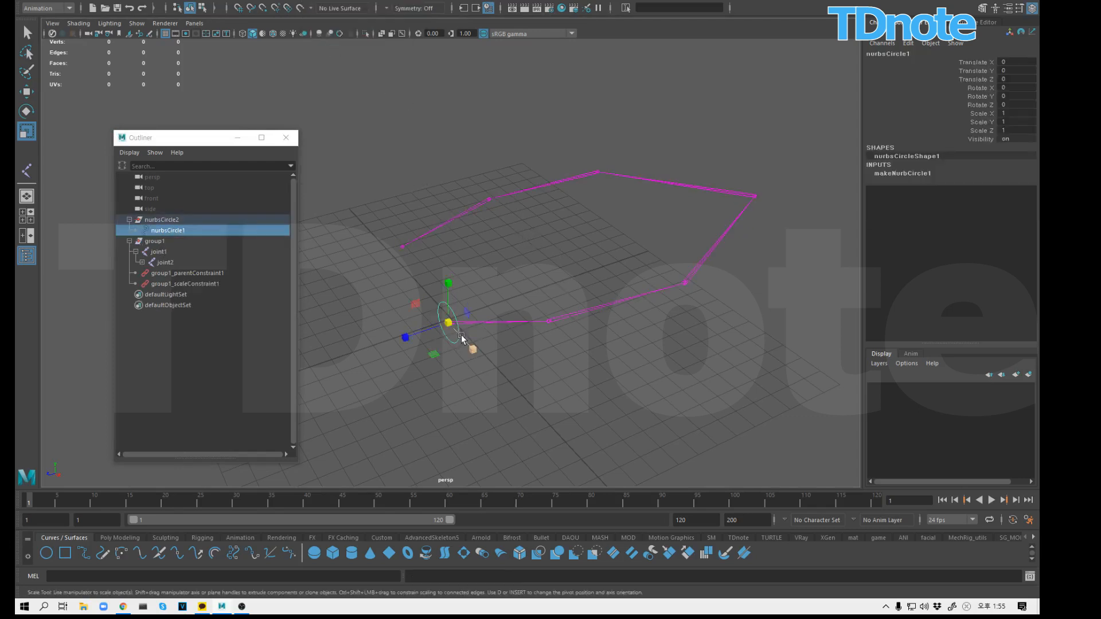
drag(448, 323, 503, 300)
key(ctrl+z)
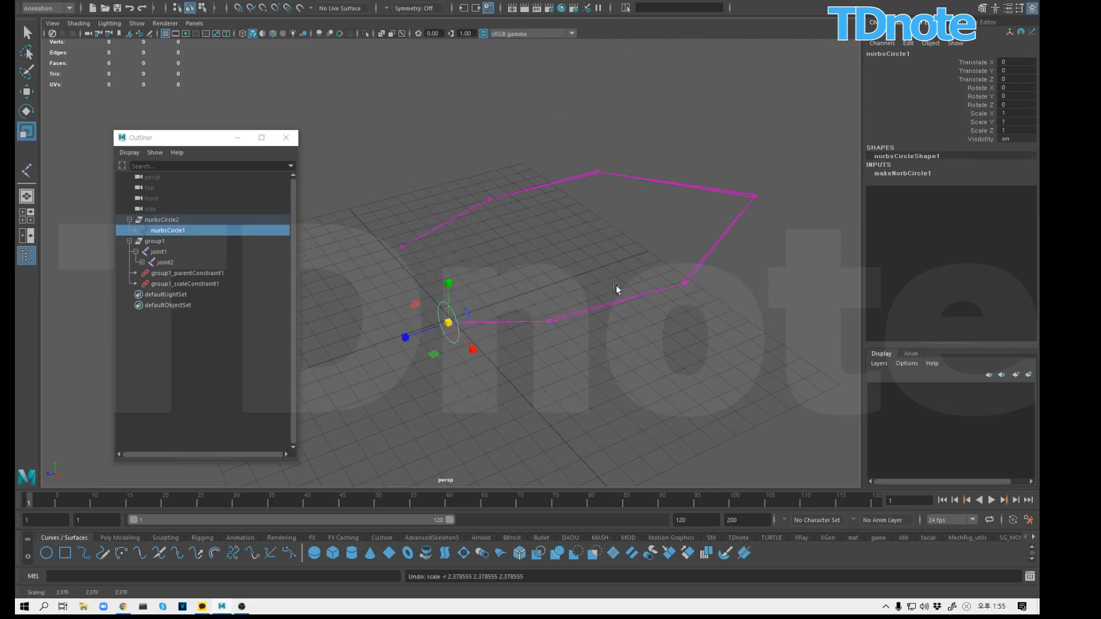
click(628, 367)
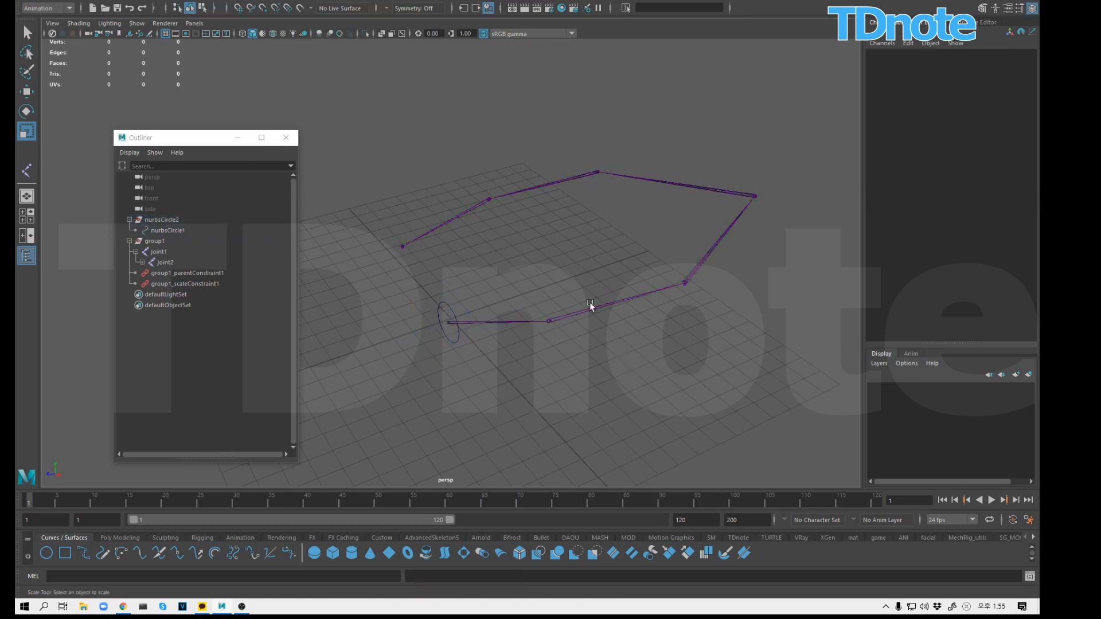
Step: Check joint1's channels and delete the parent and scale constraints directly under group1
click(548, 324)
click(519, 366)
click(506, 322)
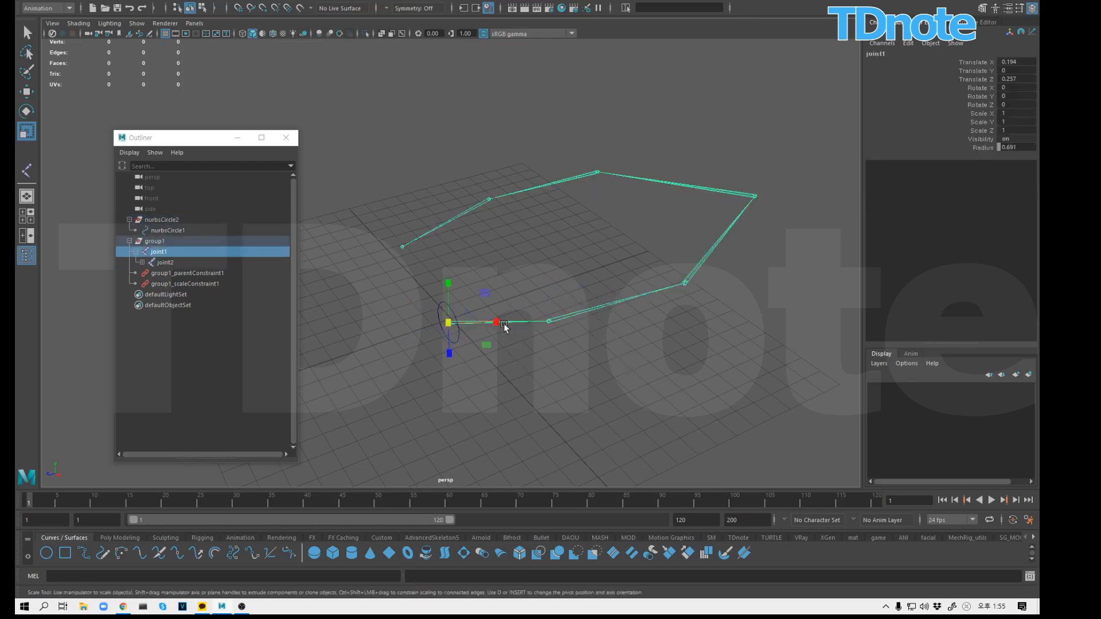
drag(175, 274, 176, 287)
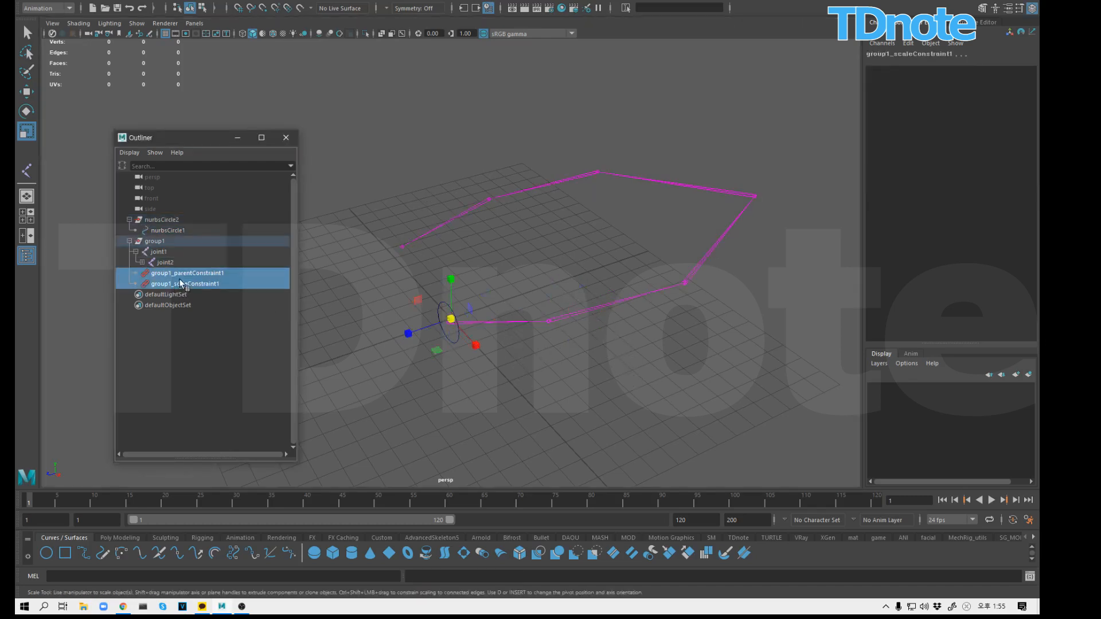
key(Delete)
Step: Add parent and scale constraints with nurbsCircle2 as the driver and joint1 as the driven object
click(162, 252)
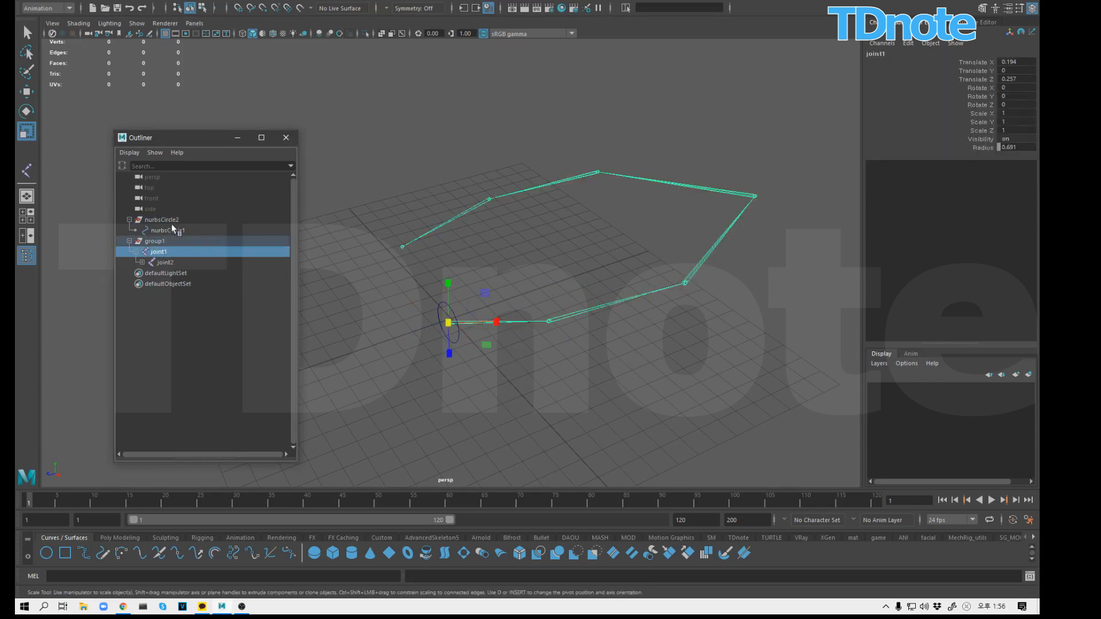
click(169, 221)
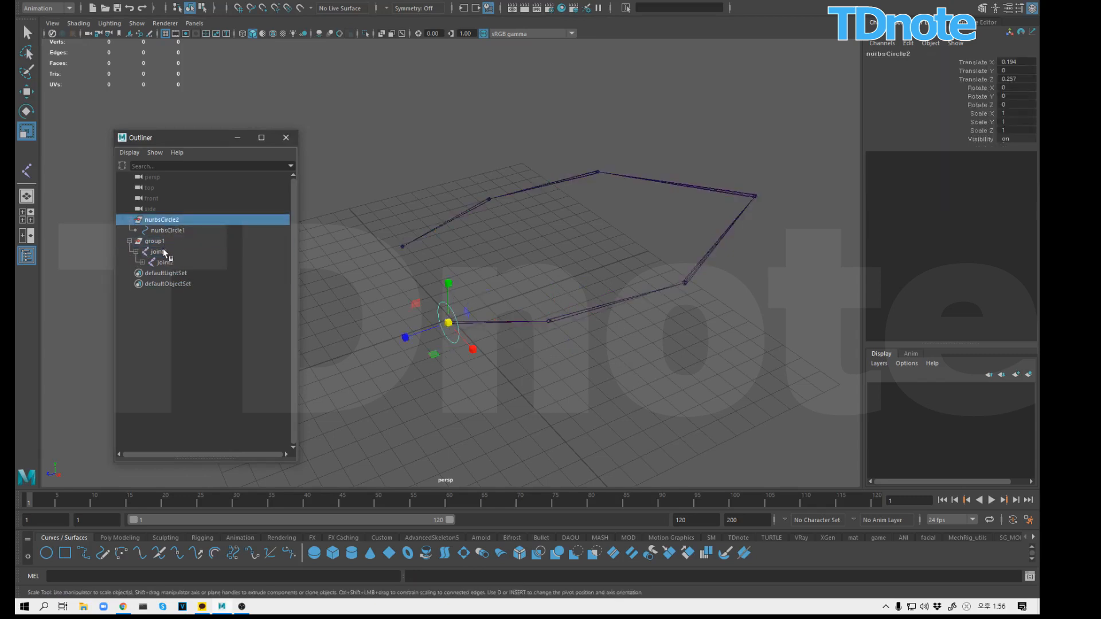
ctrl+click(162, 252)
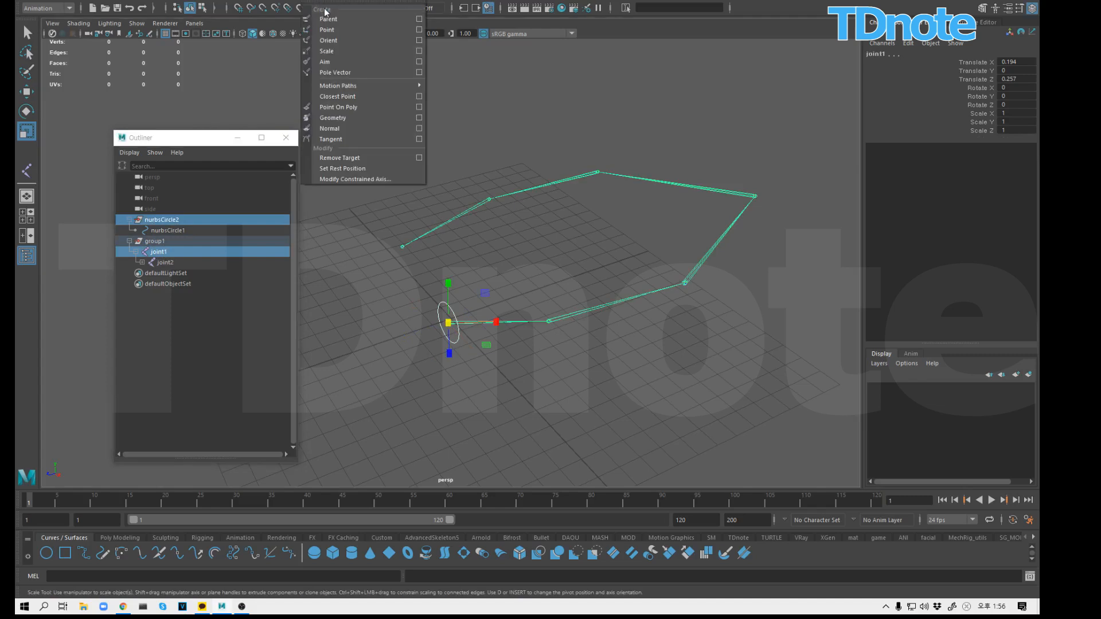
click(328, 19)
click(324, 4)
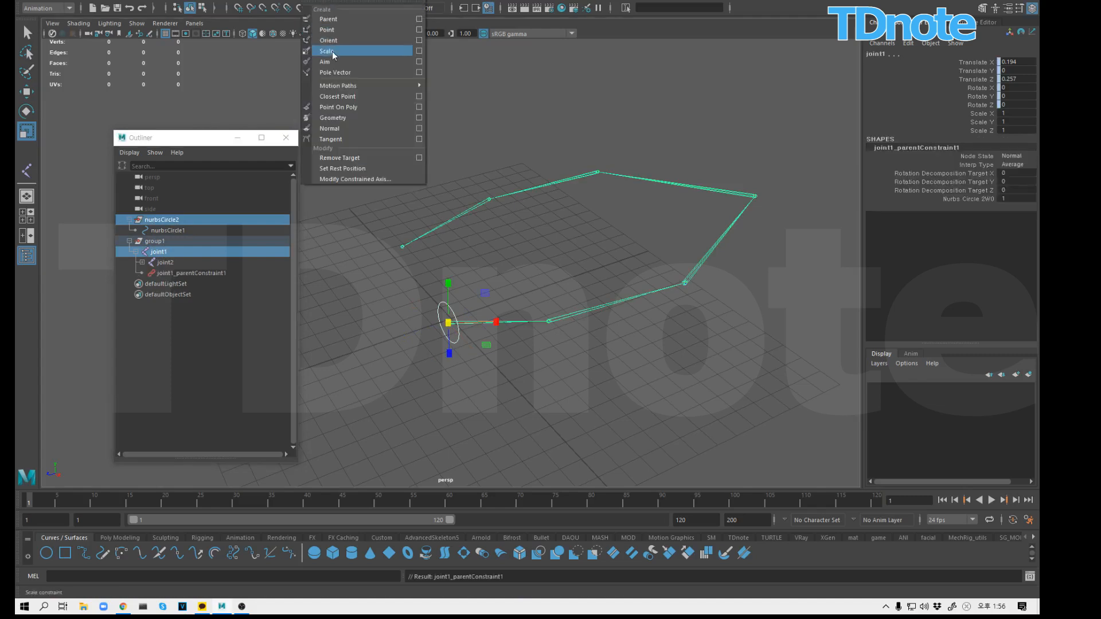
click(332, 53)
Step: Test-move nurbsCircle1 with joint1 constrained to nurbsCircle2, and undo the move
click(172, 231)
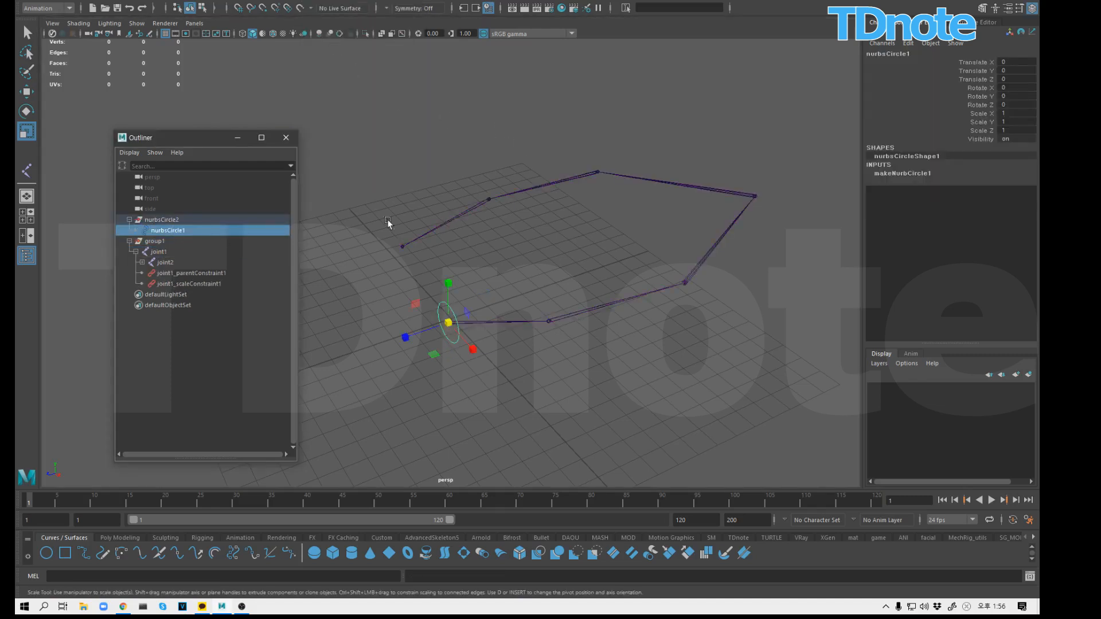
key(w)
drag(448, 323, 465, 311)
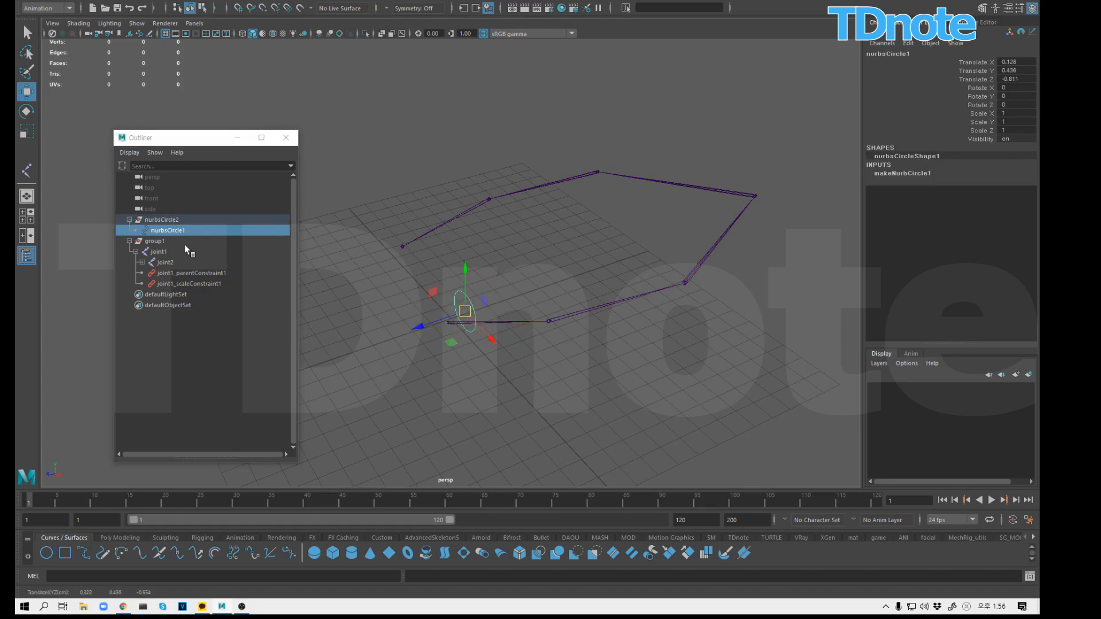
key(ctrl+z)
Step: Delete the parent and scale constraints that tie joint1 to nurbsCircle2
click(189, 273)
shift+click(184, 284)
key(Delete)
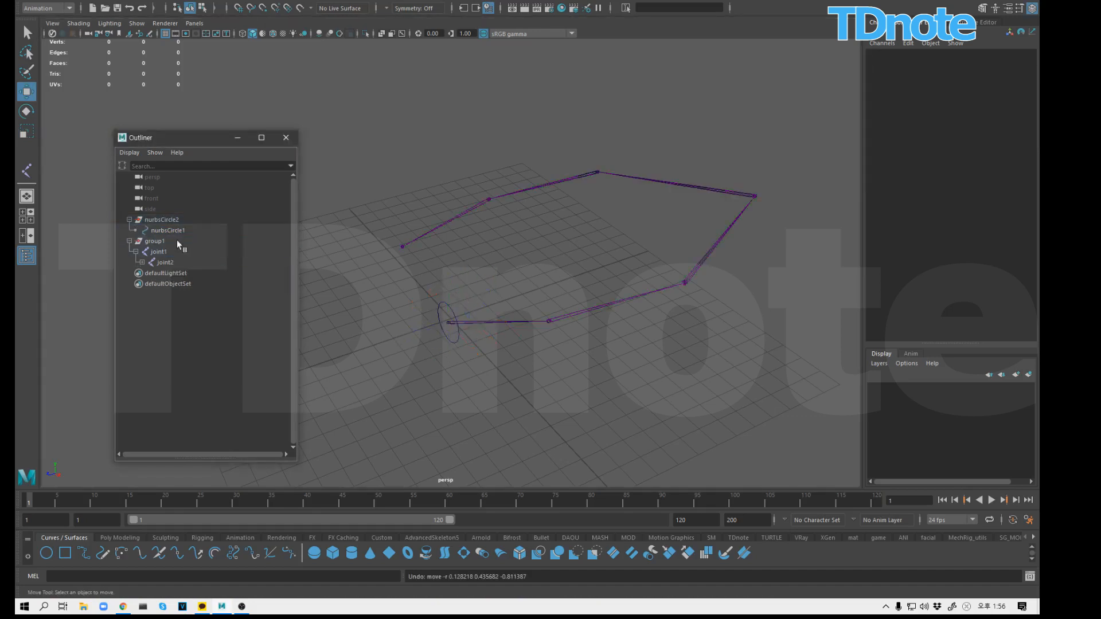
Step: Add parent and scale constraints with nurbsCircle1 as the driver and joint1 as the driven object, and clear the selection
click(170, 229)
ctrl+click(160, 243)
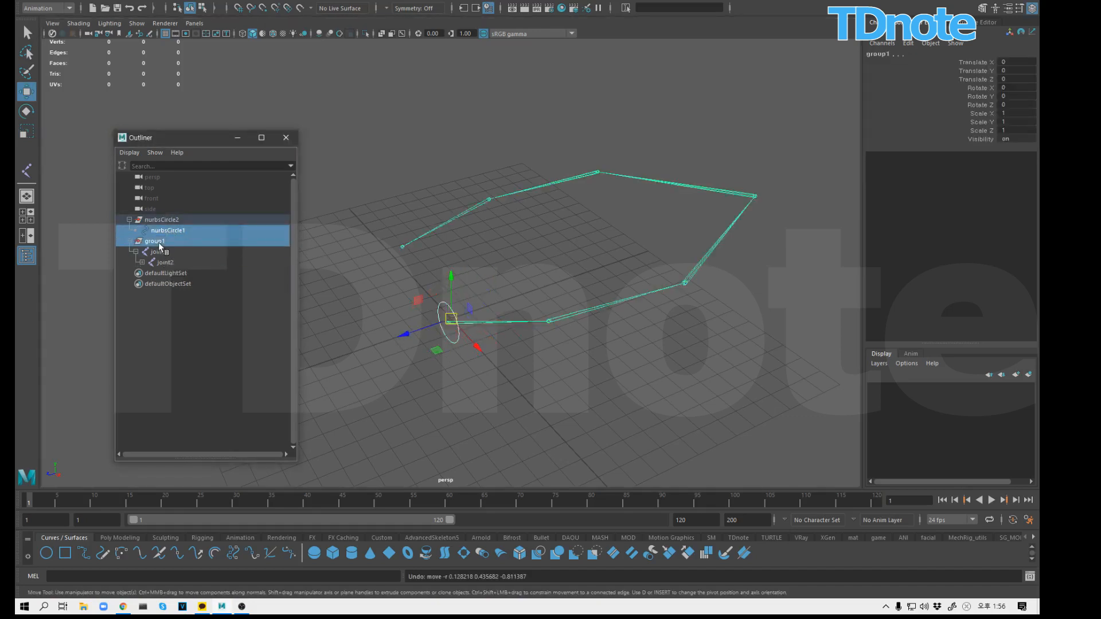
ctrl+click(166, 244)
ctrl+click(158, 252)
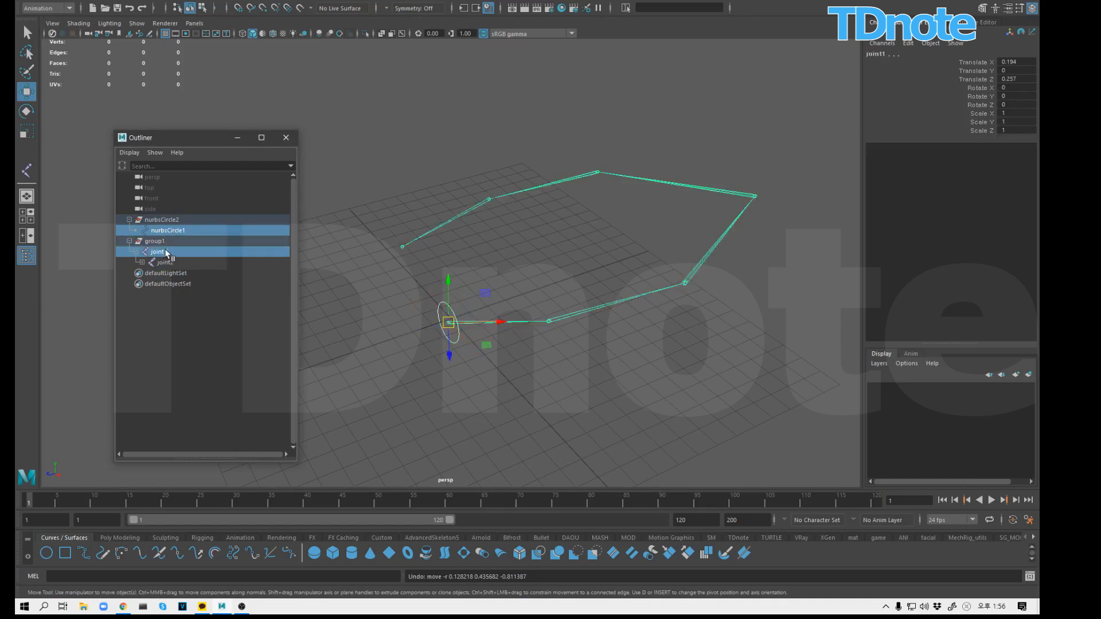
click(327, 1)
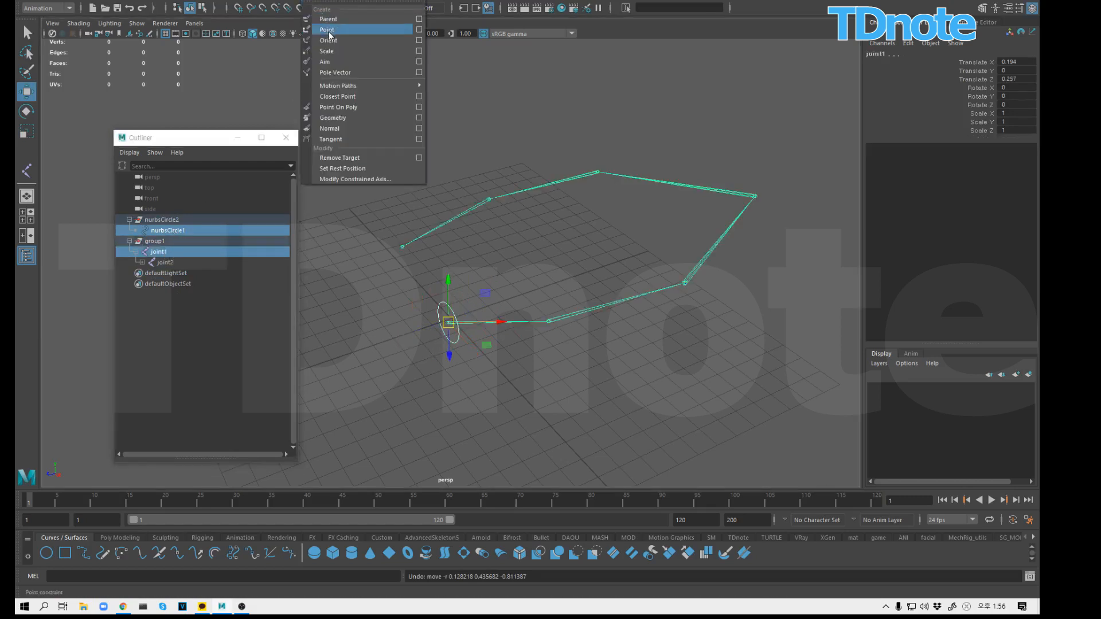
click(329, 12)
click(327, 2)
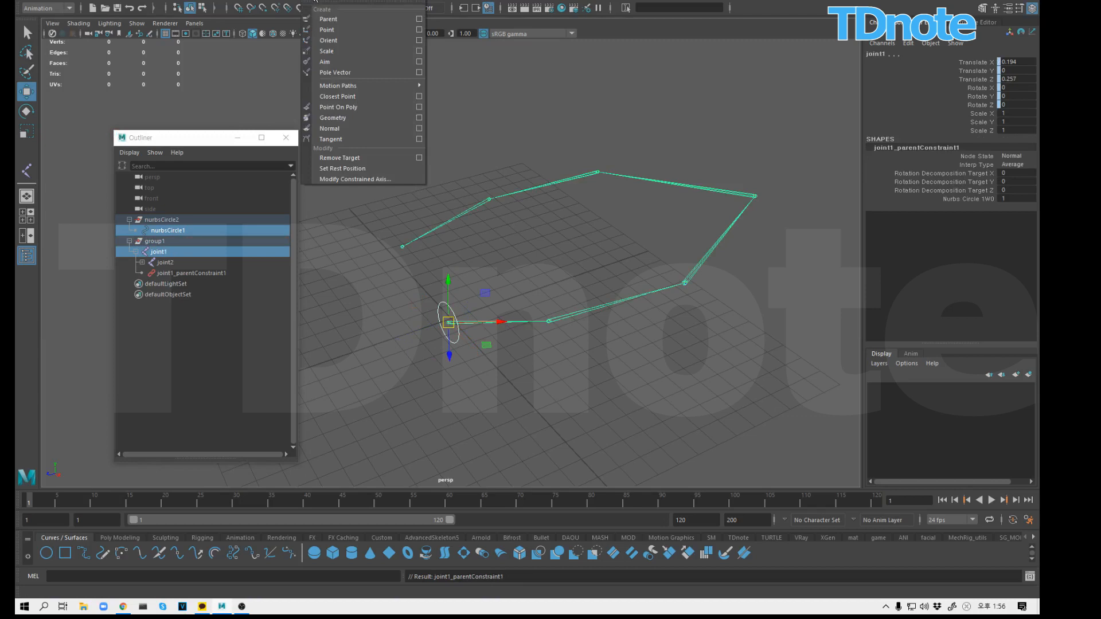
click(334, 52)
click(494, 306)
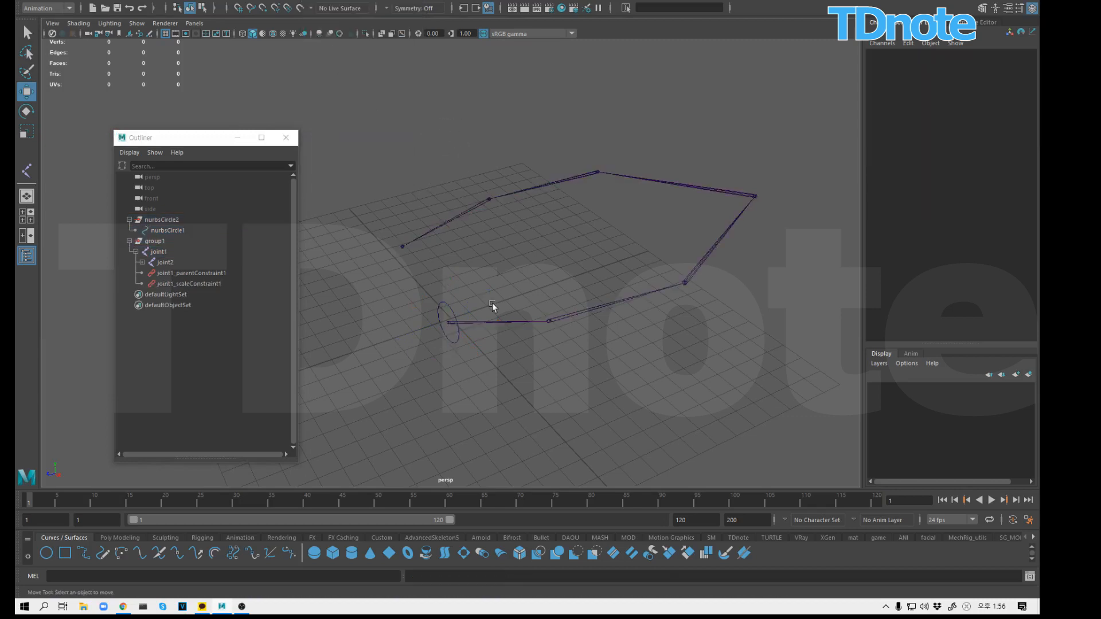
Step: Test-move and test-scale nurbsCircle1 with joint1 constrained to it, undo both changes, and clear the selection
click(459, 334)
drag(448, 323, 615, 343)
key(ctrl+z)
key(r)
key(ctrl+z)
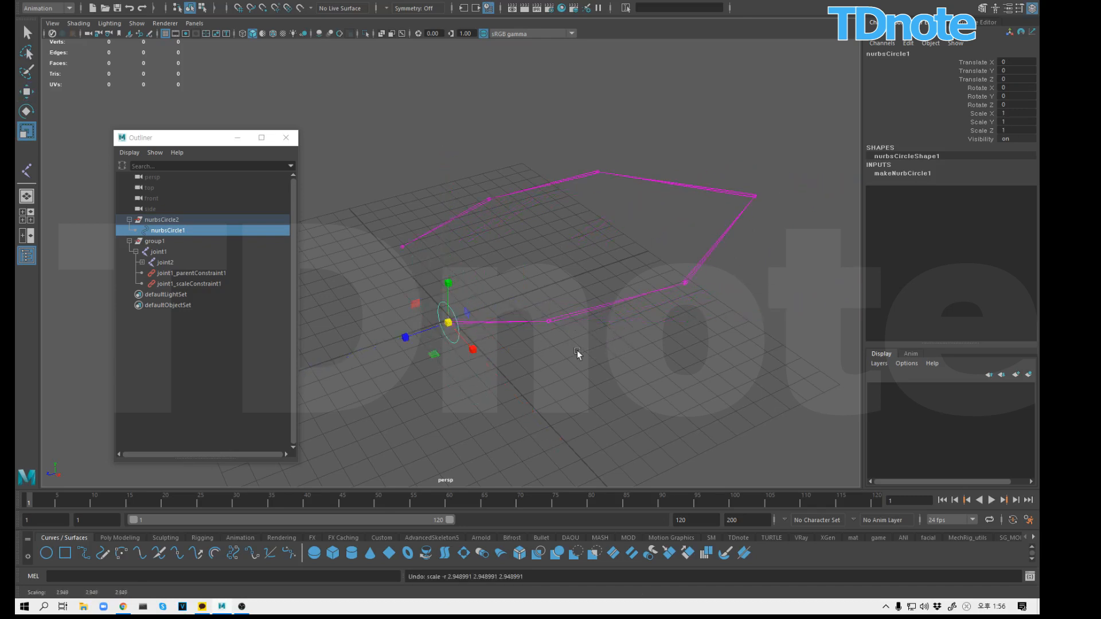
click(580, 356)
Step: Show joint1's attributes in the Attribute Editor, test-scale nurbsCircle1, and undo the scale
click(487, 338)
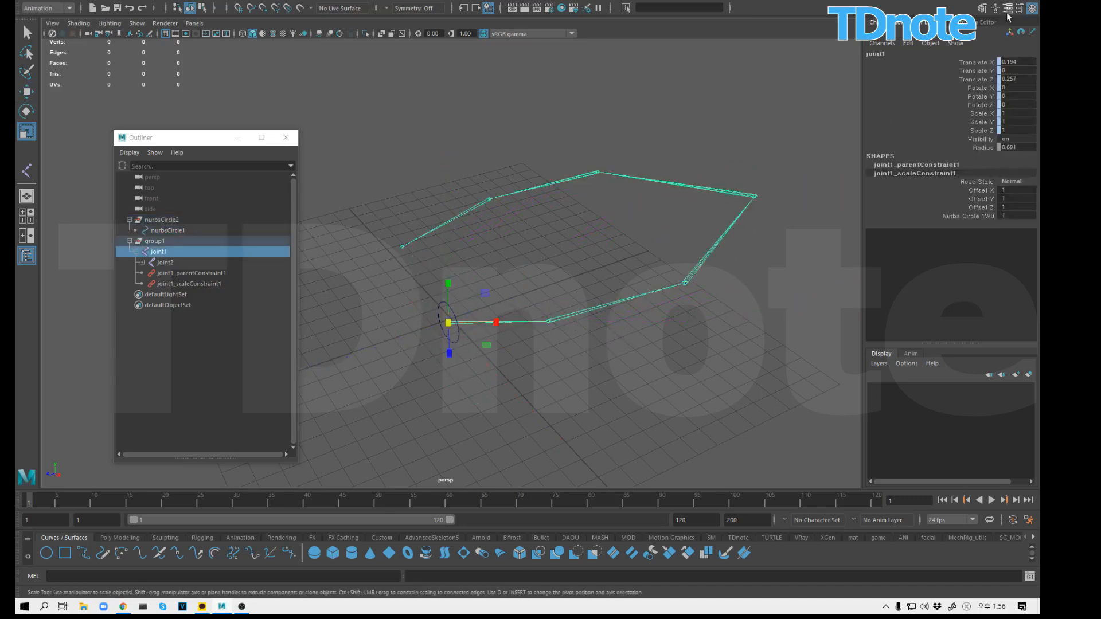
key(ctrl+a)
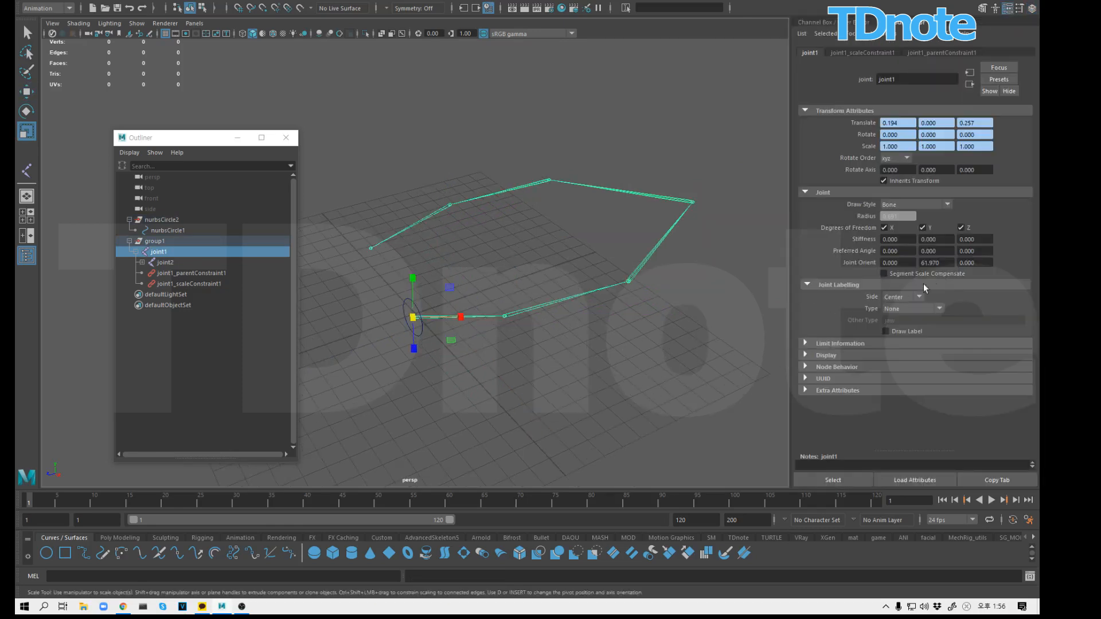
click(464, 340)
click(421, 334)
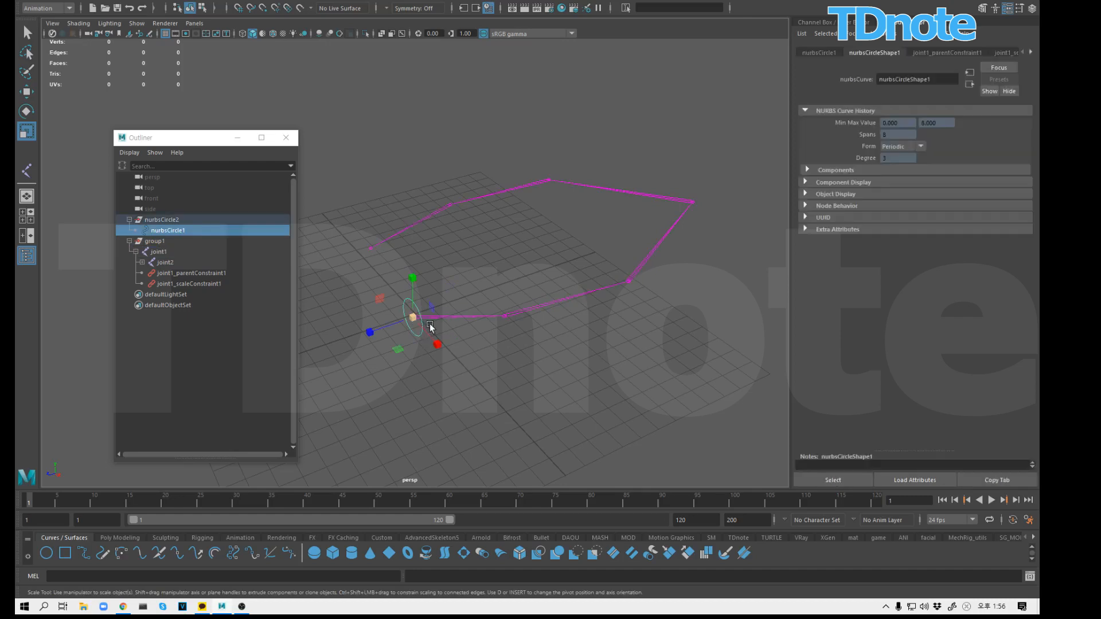
drag(413, 317, 545, 312)
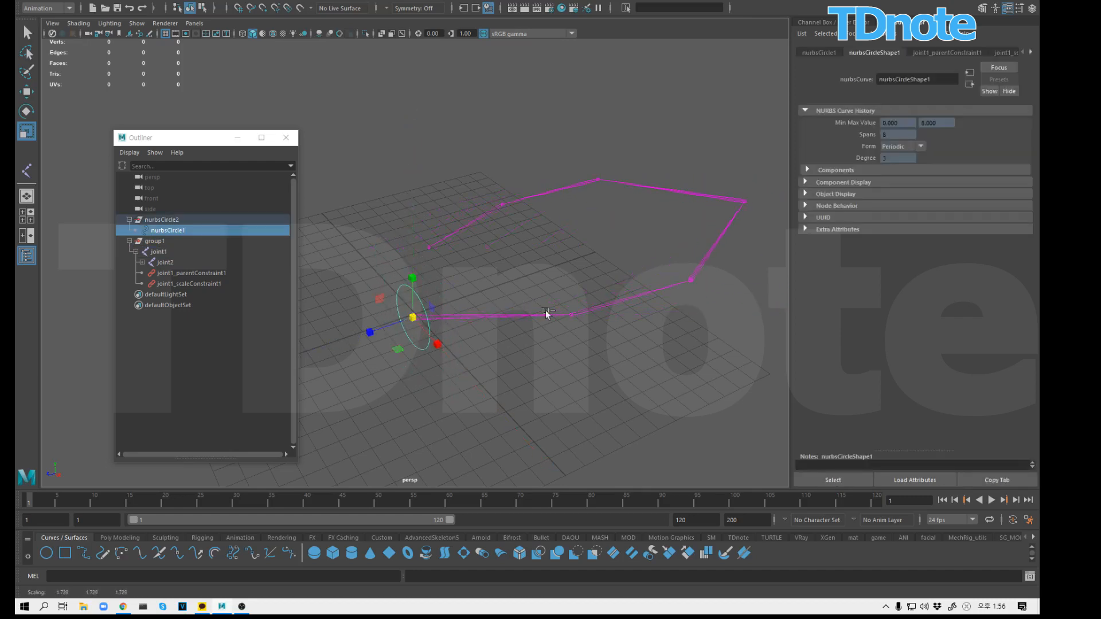
key(ctrl+z)
Step: Turn off Segment Scale Compensate on joint2, test-scale nurbsCircle1, and undo the scale
click(606, 290)
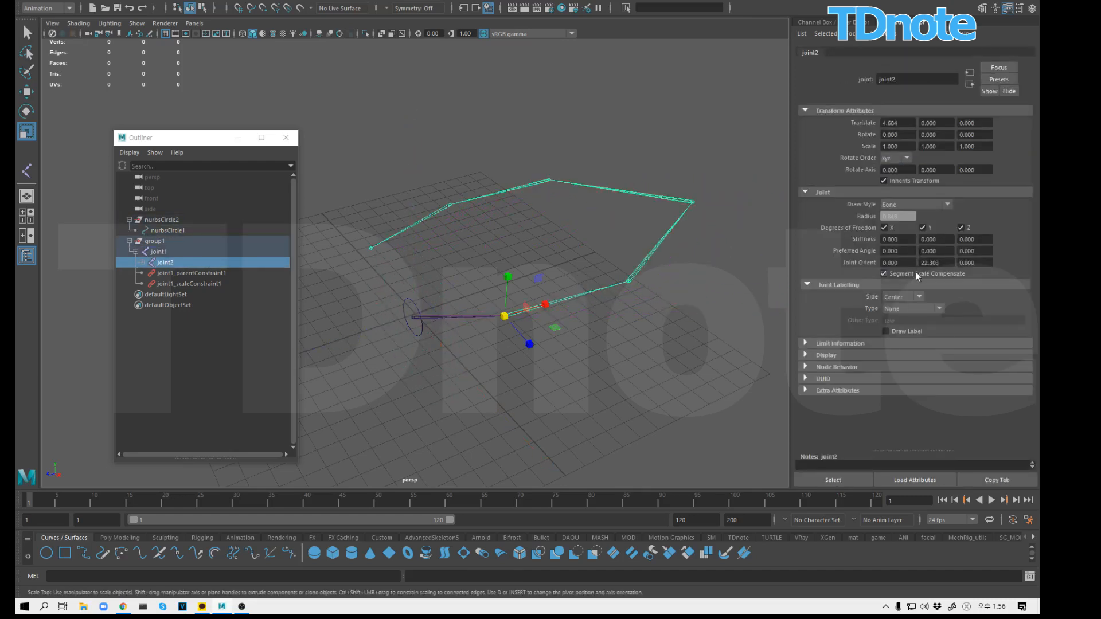
click(596, 373)
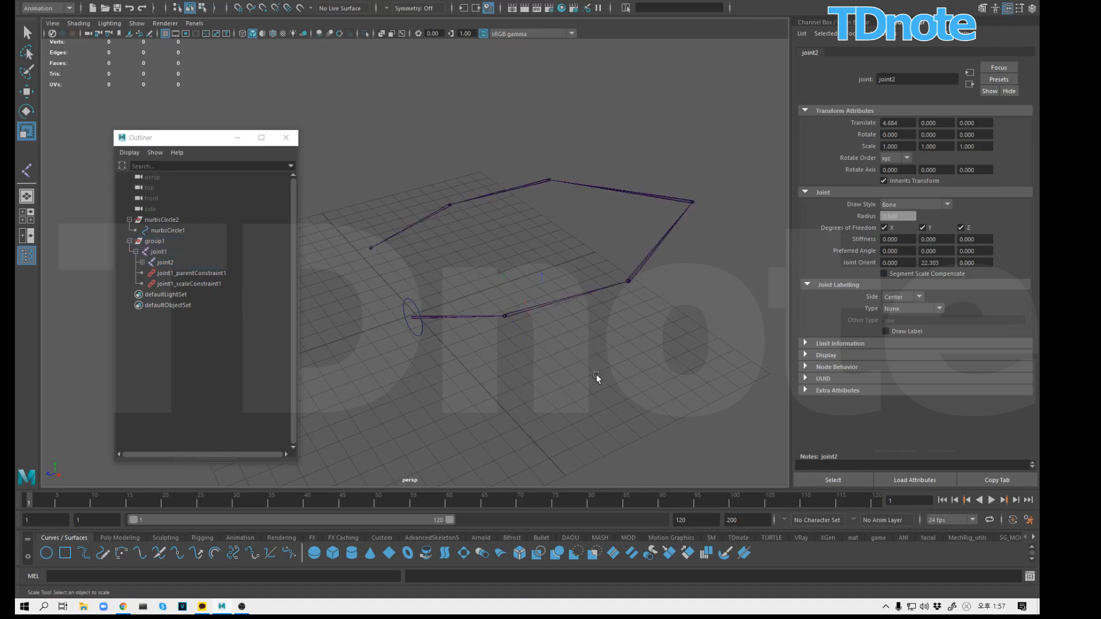
click(419, 325)
drag(415, 318, 446, 316)
mouse_move(422, 317)
mouse_down()
mouse_move(432, 315)
mouse_move(412, 314)
mouse_move(440, 317)
mouse_up()
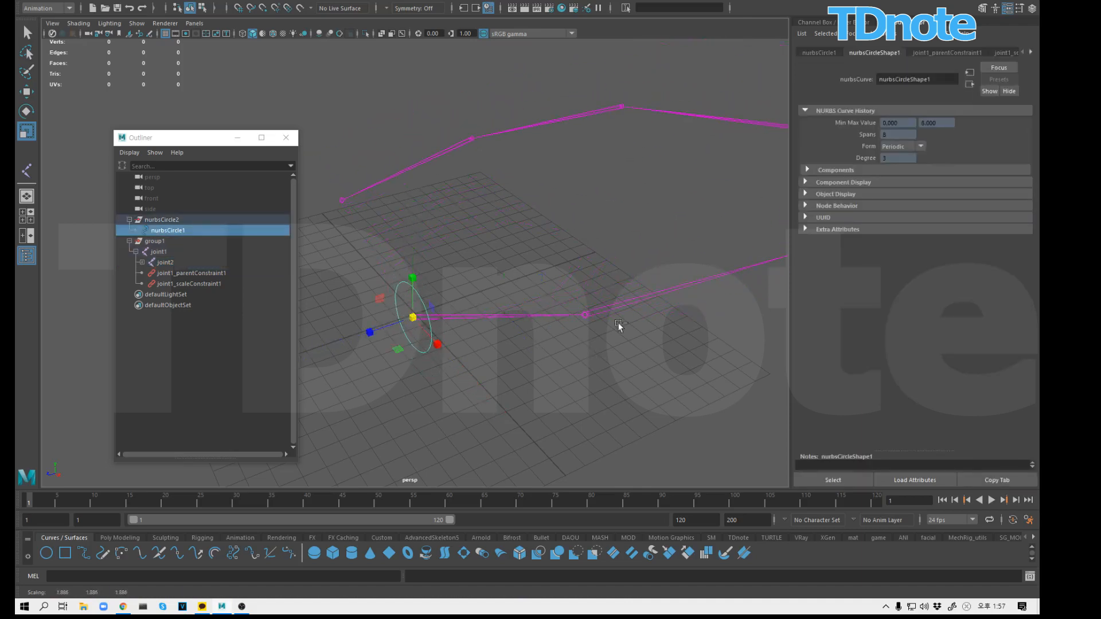
key(ctrl+z)
Step: Select joint2 and graph its input and output connections in the Node Editor
click(609, 370)
drag(546, 285, 554, 316)
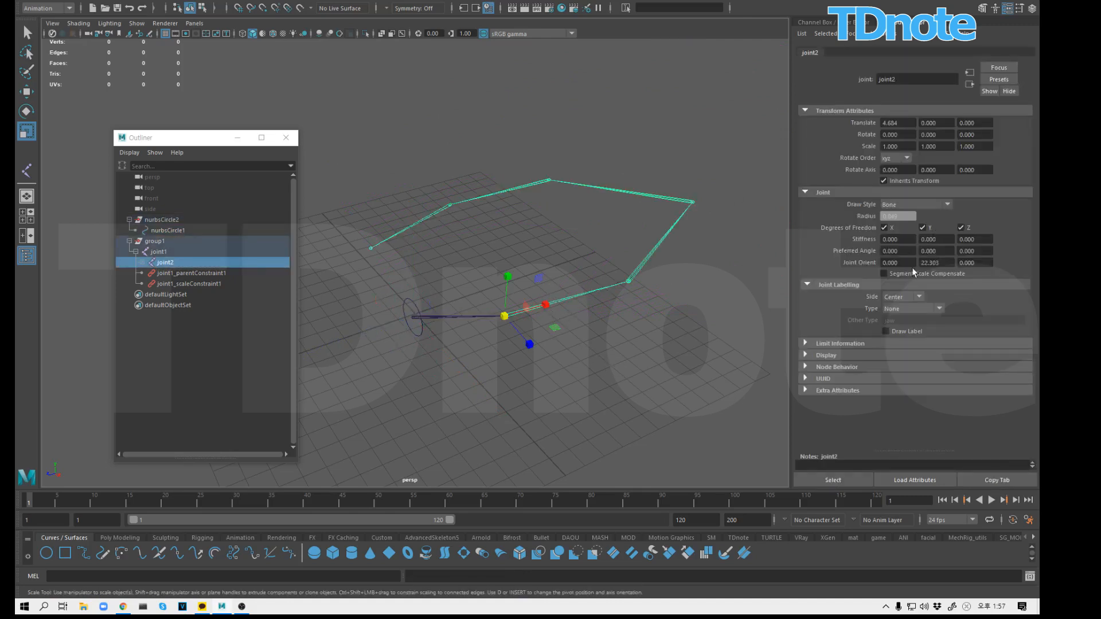
click(614, 384)
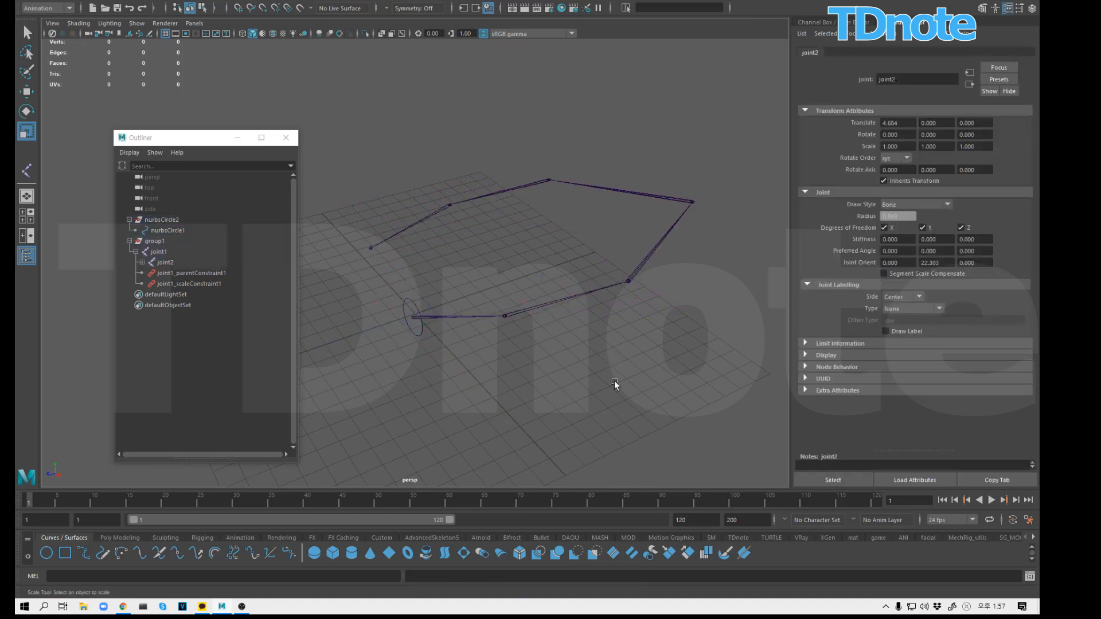
drag(550, 287, 570, 339)
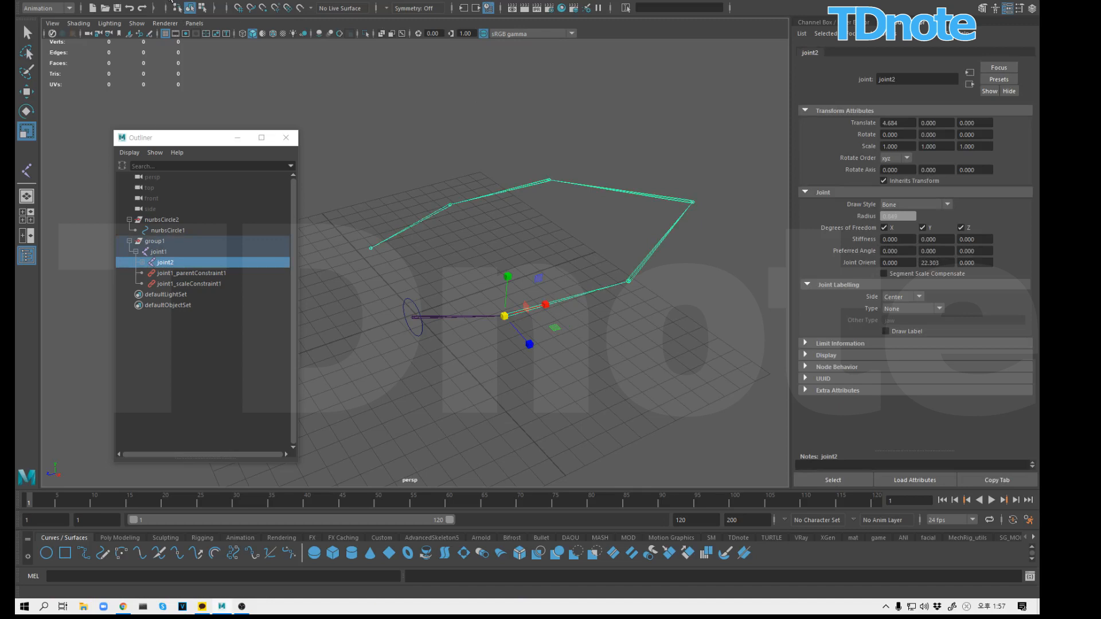
click(166, 0)
click(207, 121)
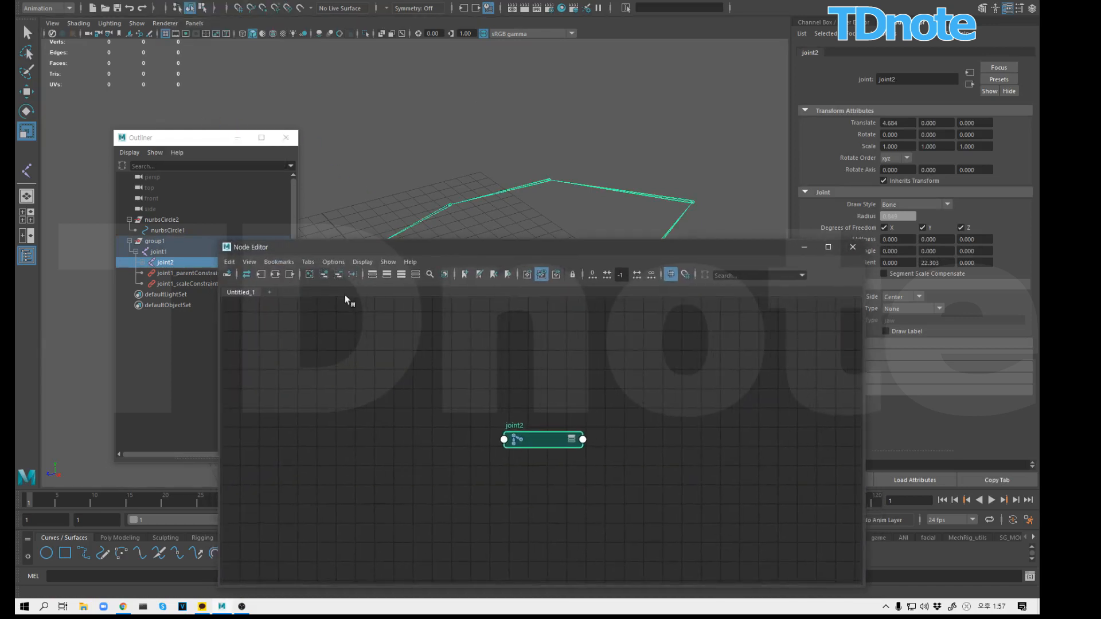
click(275, 275)
Step: Expand the joint1, joint2 and joint3 nodes to full attribute view and space them out to examine their scale connections
click(435, 470)
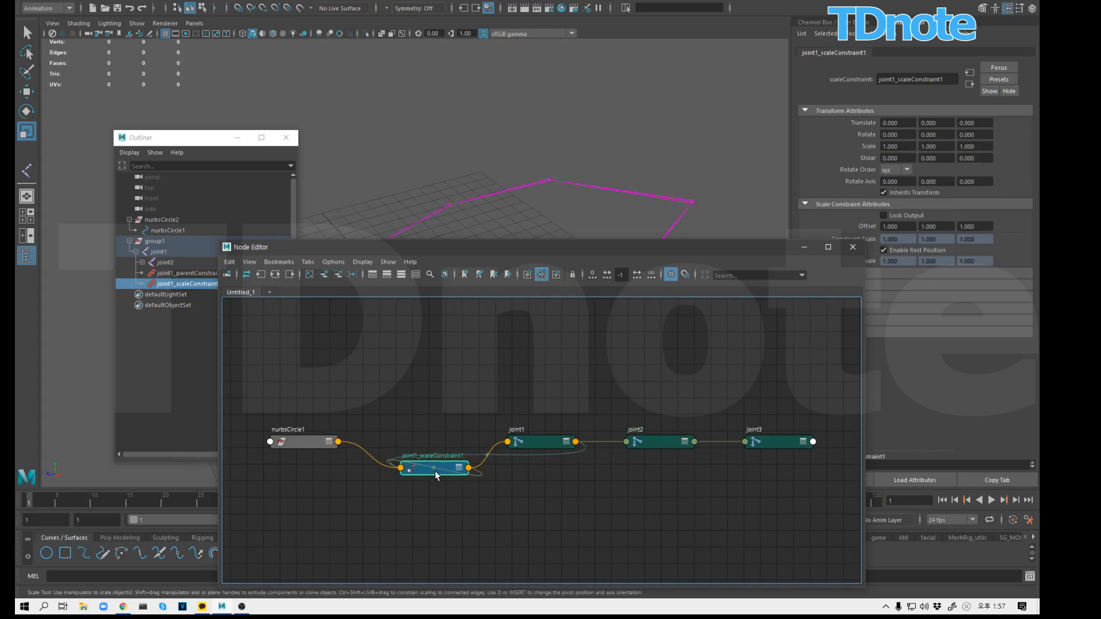
click(558, 442)
key(3)
drag(552, 445, 561, 380)
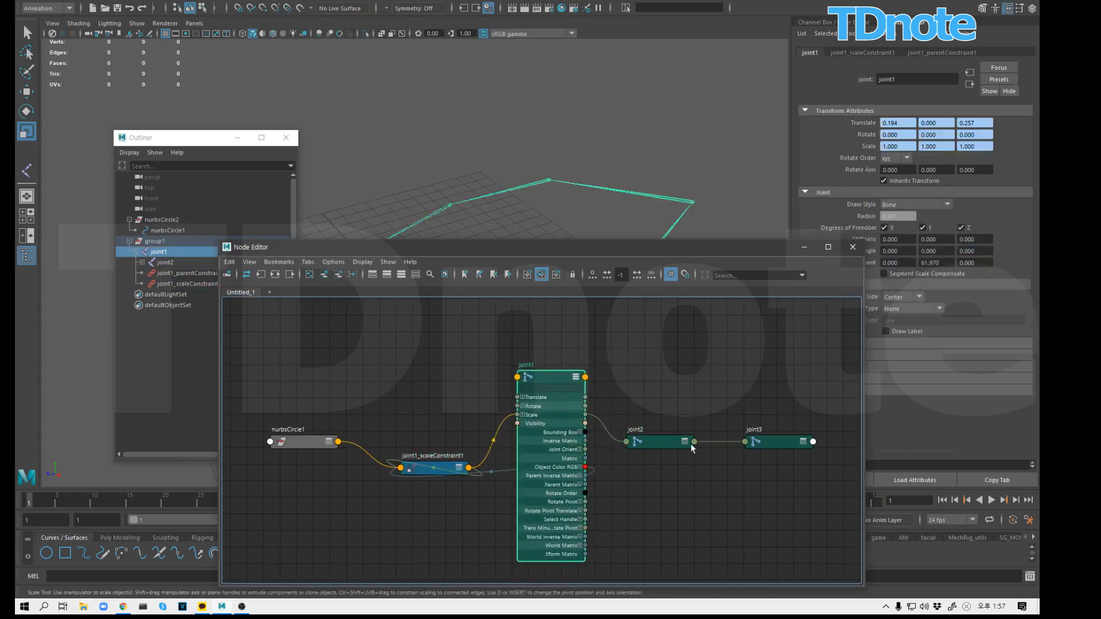
drag(674, 444, 673, 406)
key(3)
click(777, 442)
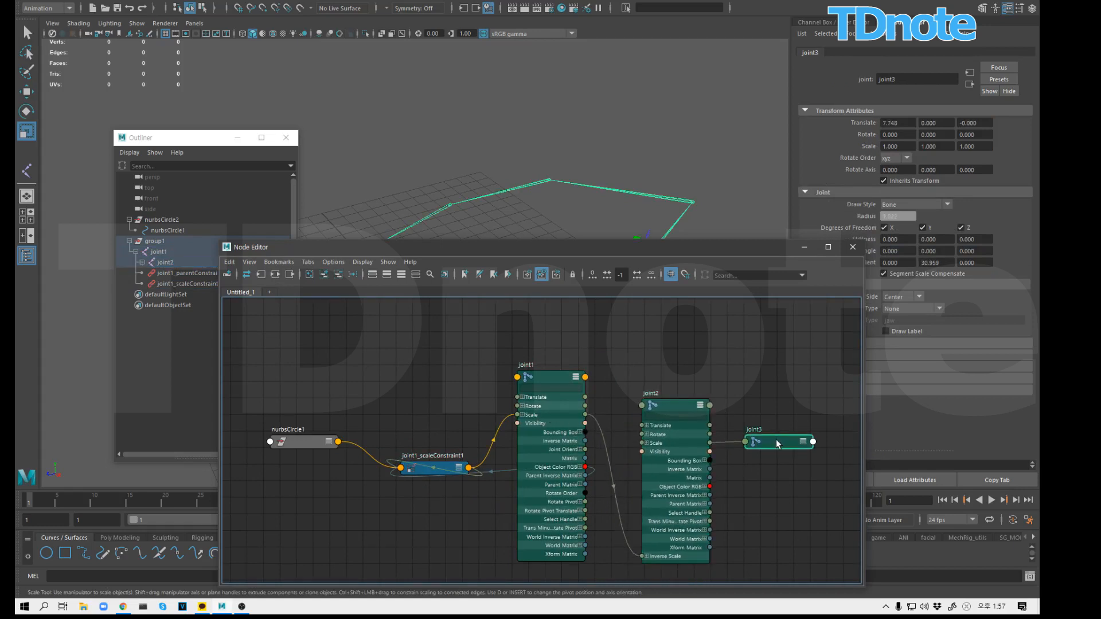
key(3)
drag(782, 439, 801, 400)
alt+middle_drag(737, 364, 727, 324)
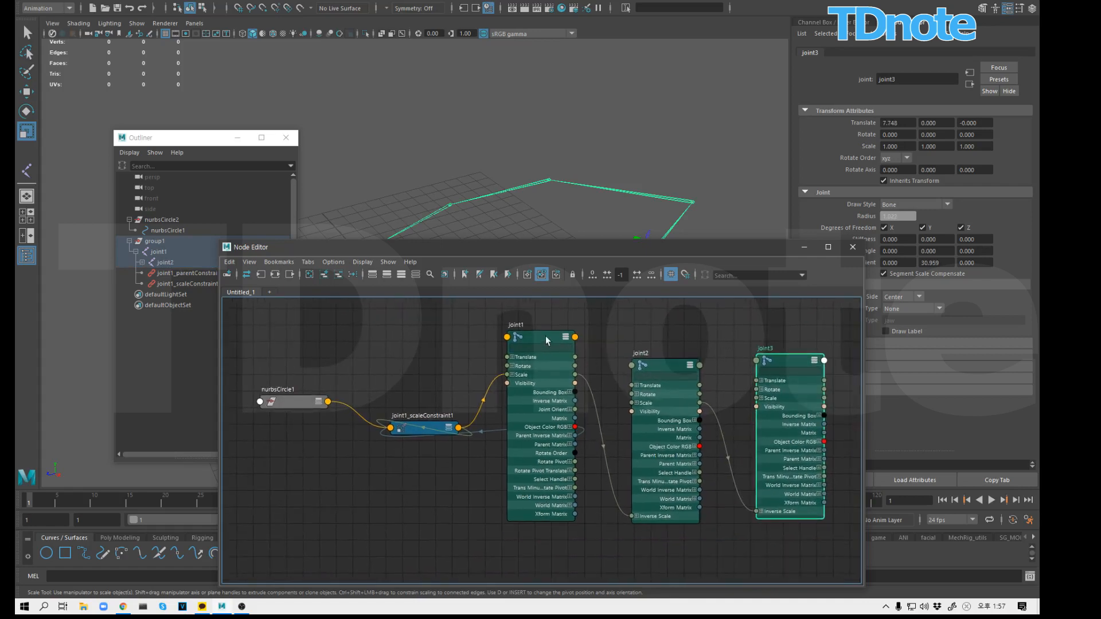
Step: Adjust the joint1 and joint2 node positions and move the Node Editor clear of the joint chain in the viewport
drag(545, 339, 536, 343)
drag(612, 252, 606, 263)
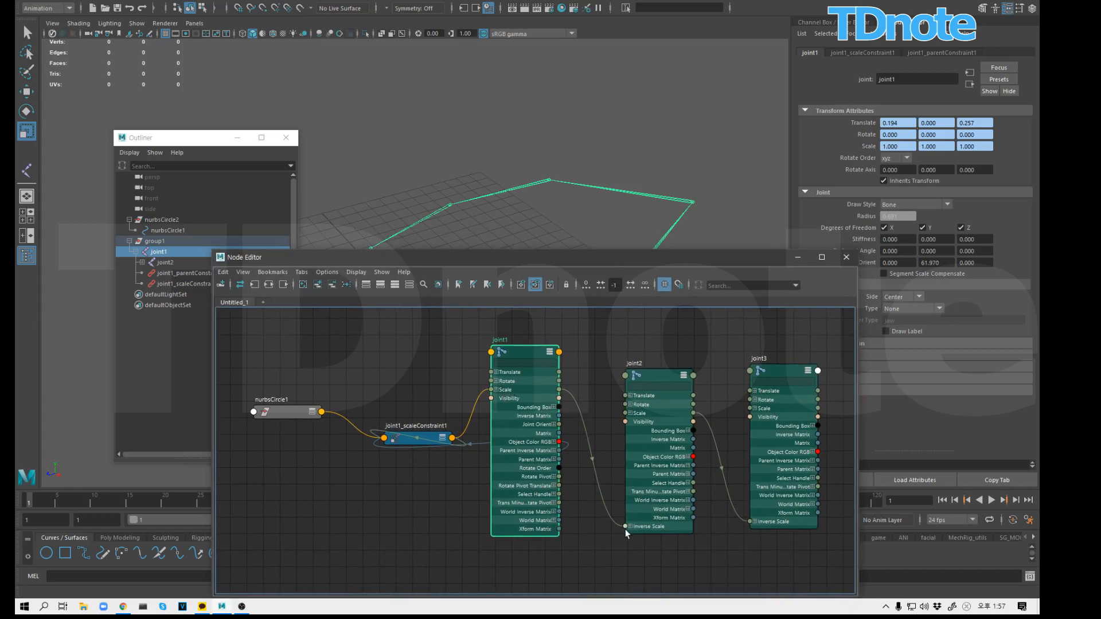
drag(658, 381, 660, 383)
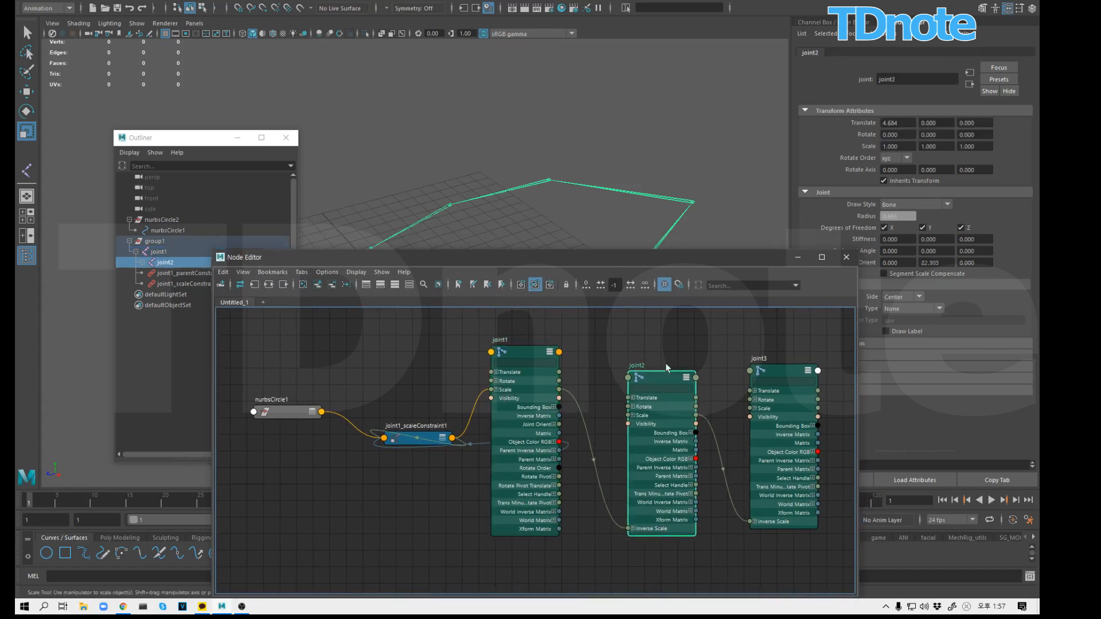
drag(707, 259, 682, 325)
alt+drag(757, 239, 606, 218)
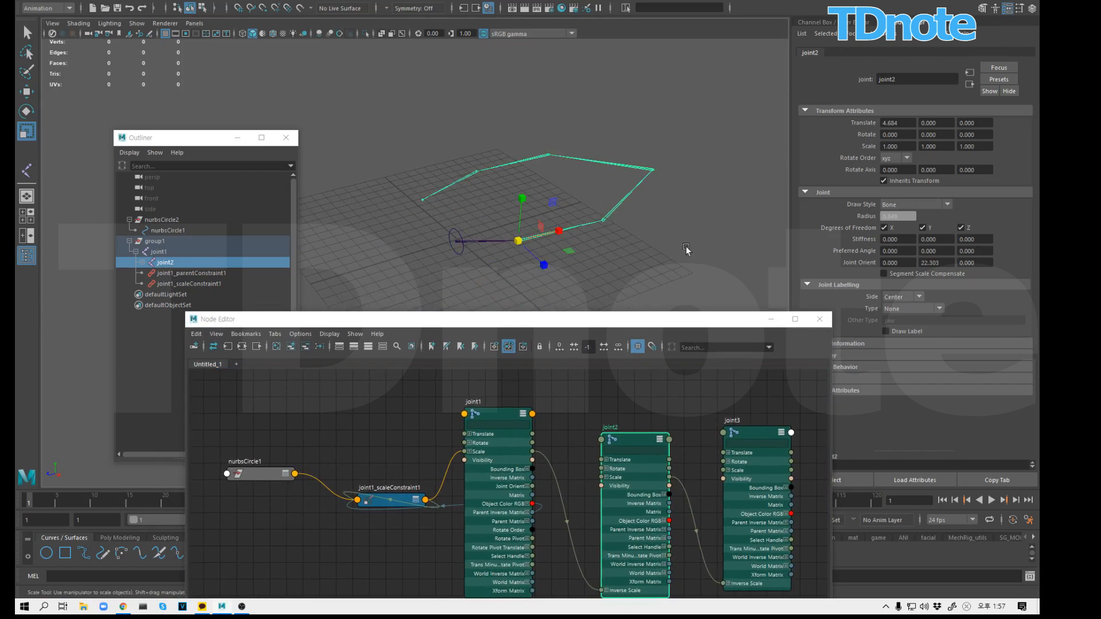
Step: Scale nurbsCircle1 up uniformly to about 1.98 and clear the selection
click(653, 231)
click(563, 229)
click(463, 266)
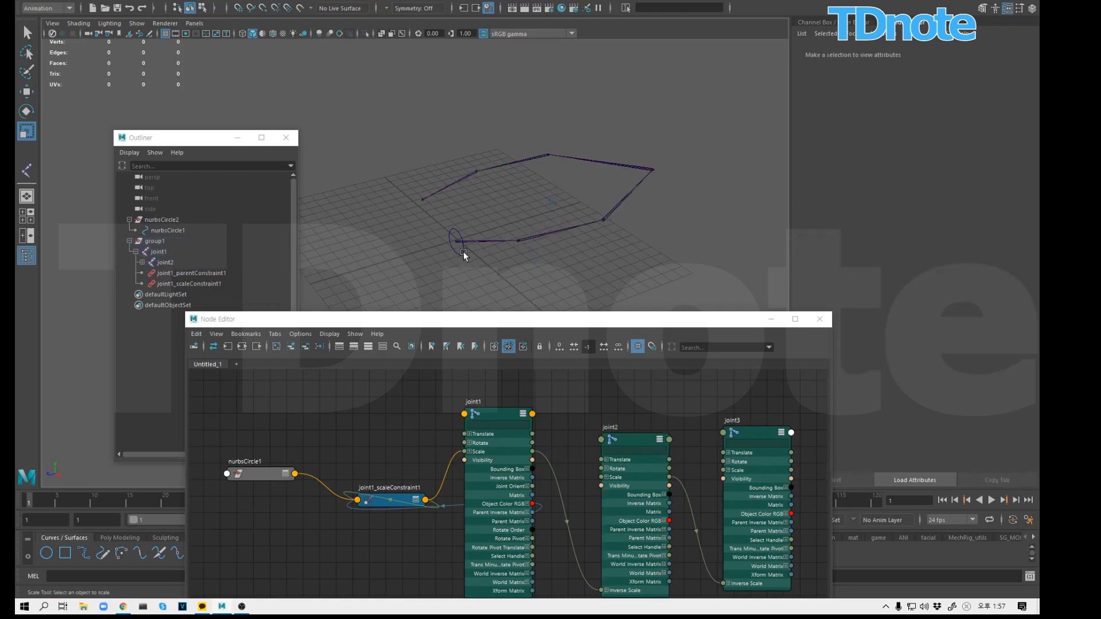
click(464, 252)
drag(460, 247, 581, 224)
click(618, 269)
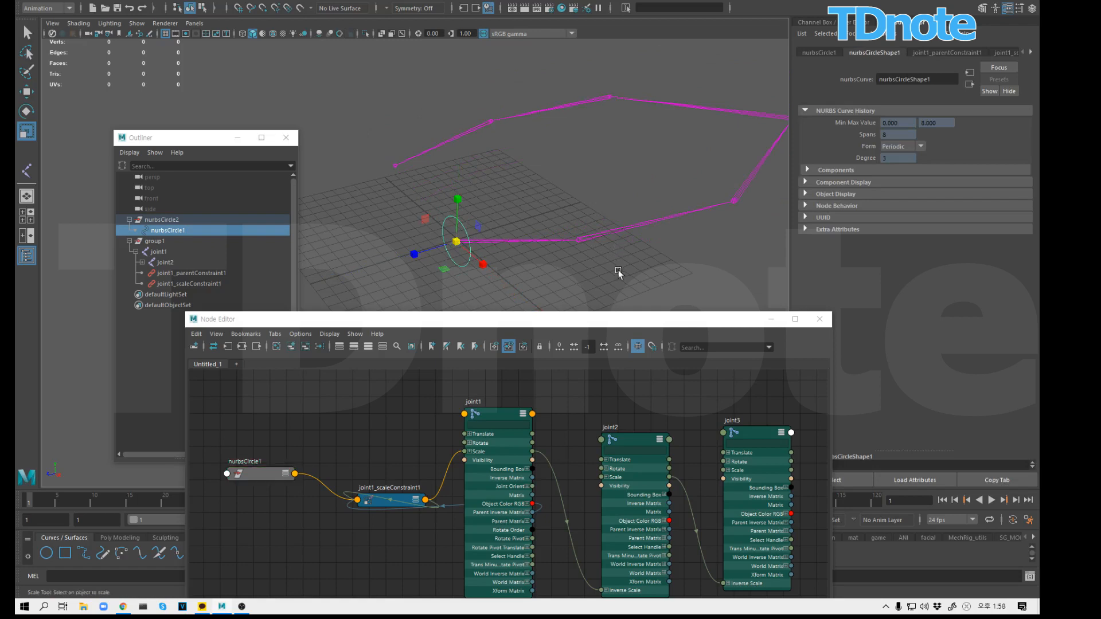
Step: Turn on Segment Scale Compensate for joint2 and examine the scaled chain with its Inverse Scale connection
click(628, 438)
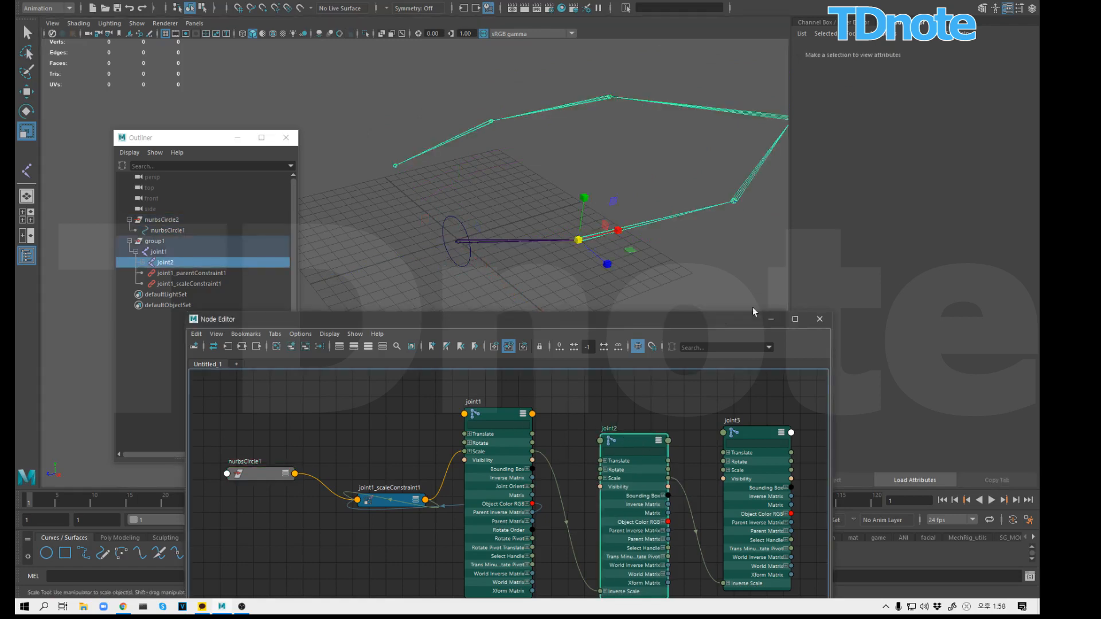
click(572, 269)
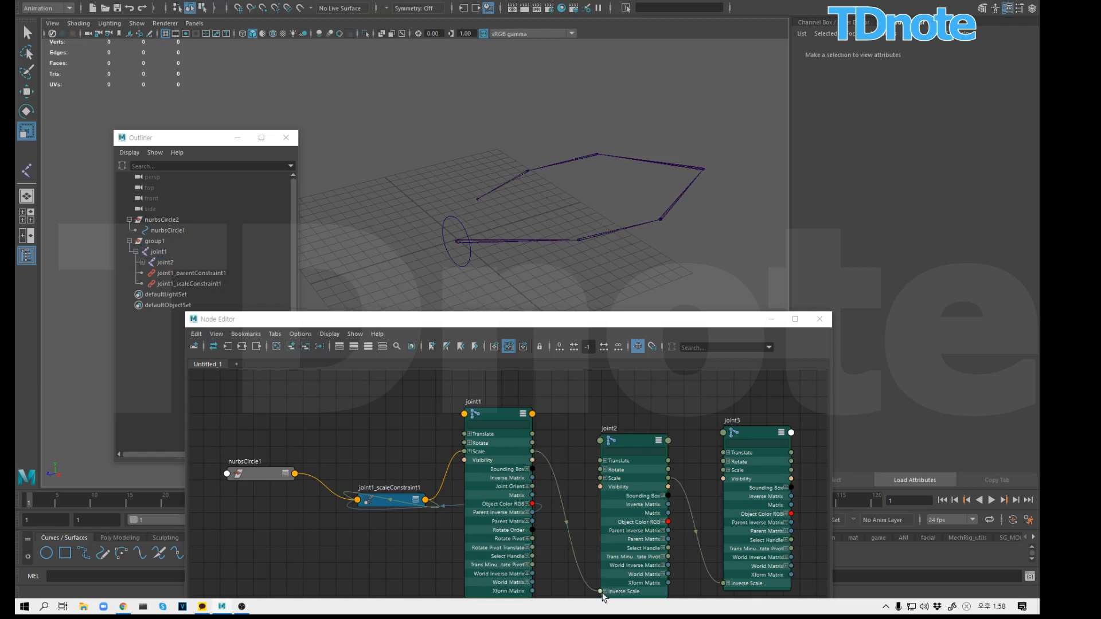
click(597, 246)
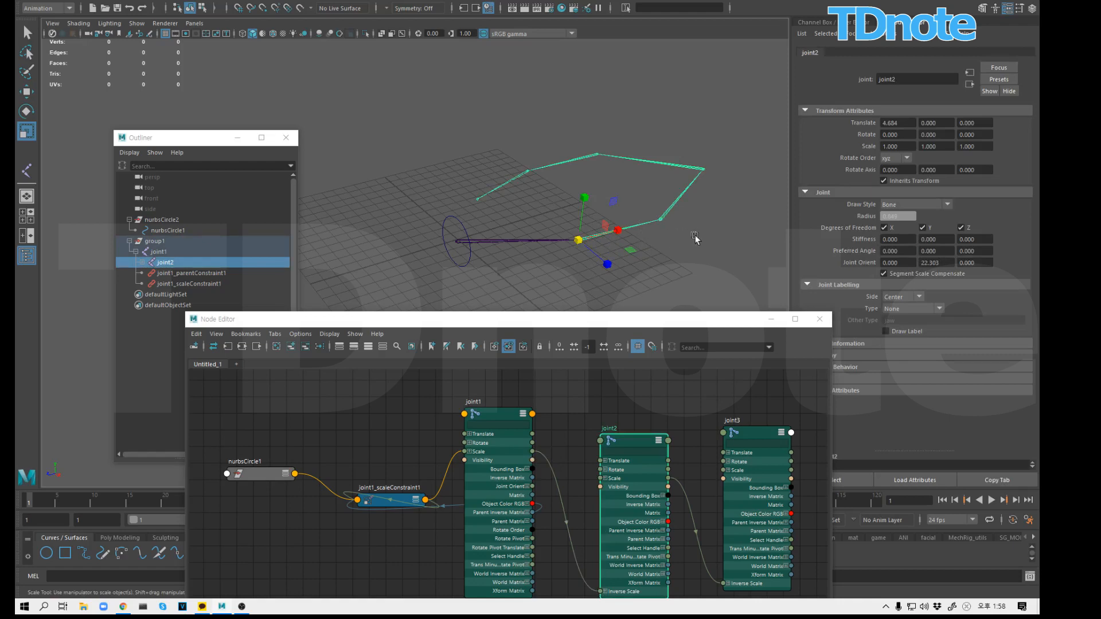
click(482, 246)
click(509, 241)
click(598, 219)
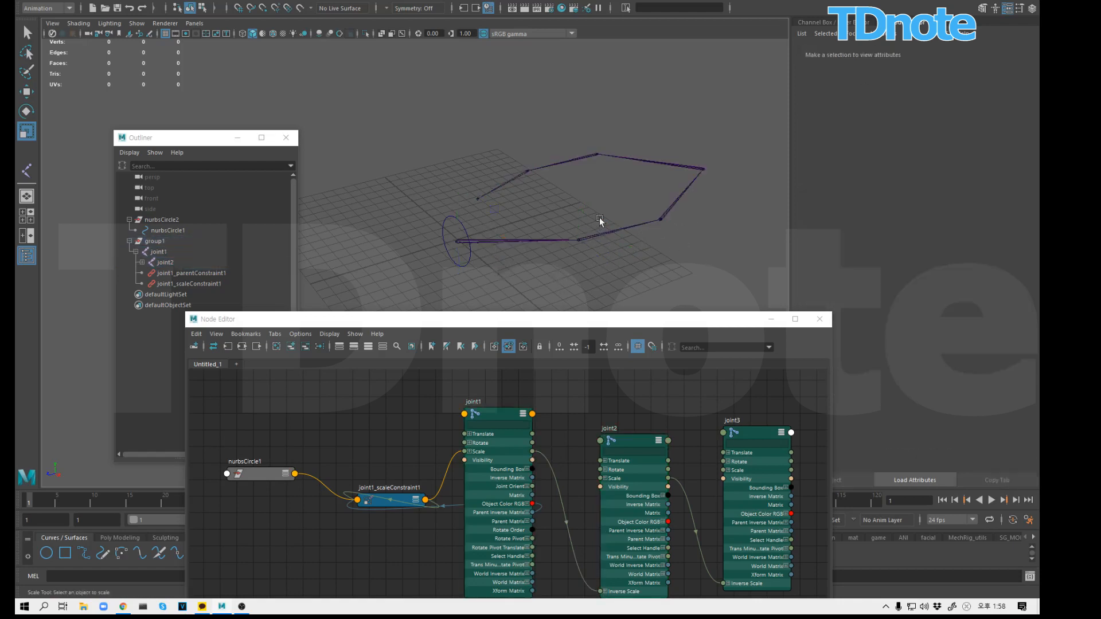
Step: Turn off Segment Scale Compensate for joint2, clear the selection, and close the Node Editor
click(621, 230)
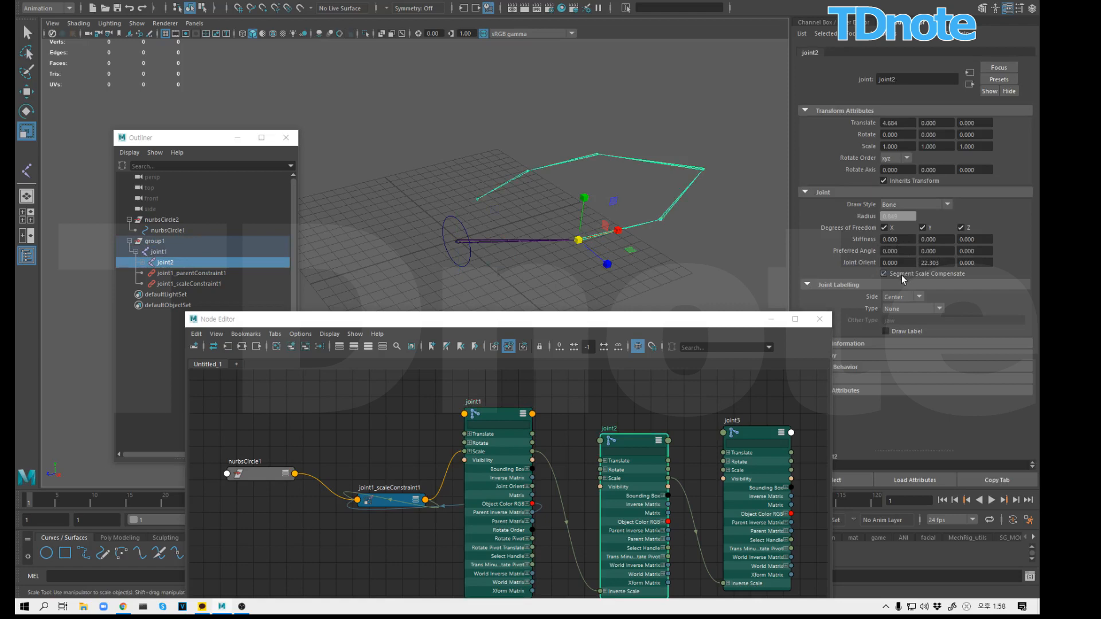
click(901, 274)
click(672, 274)
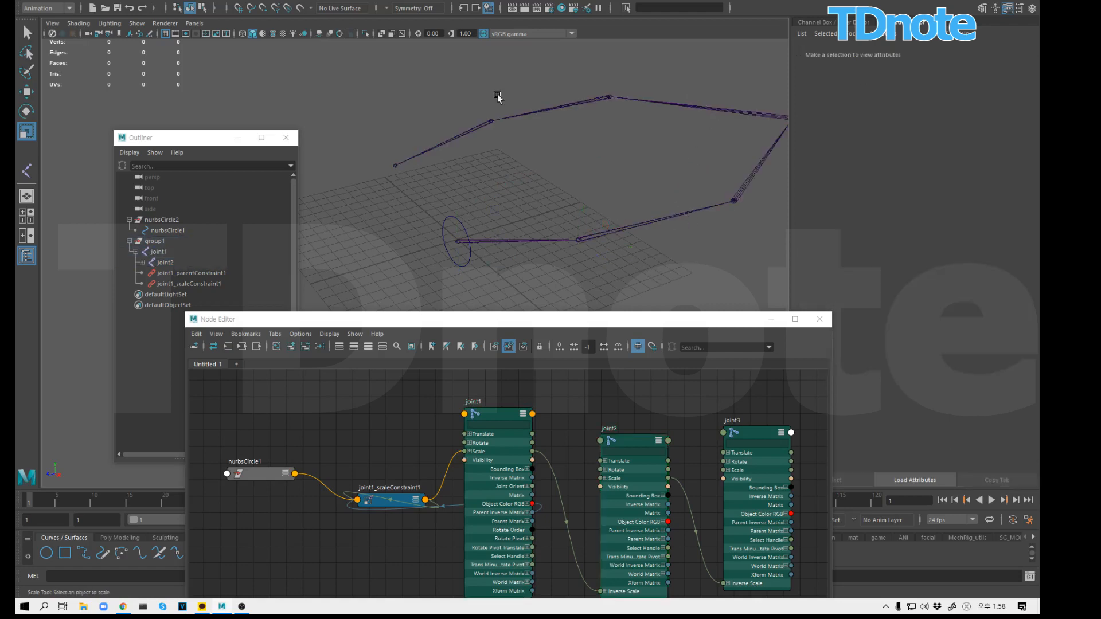
click(819, 319)
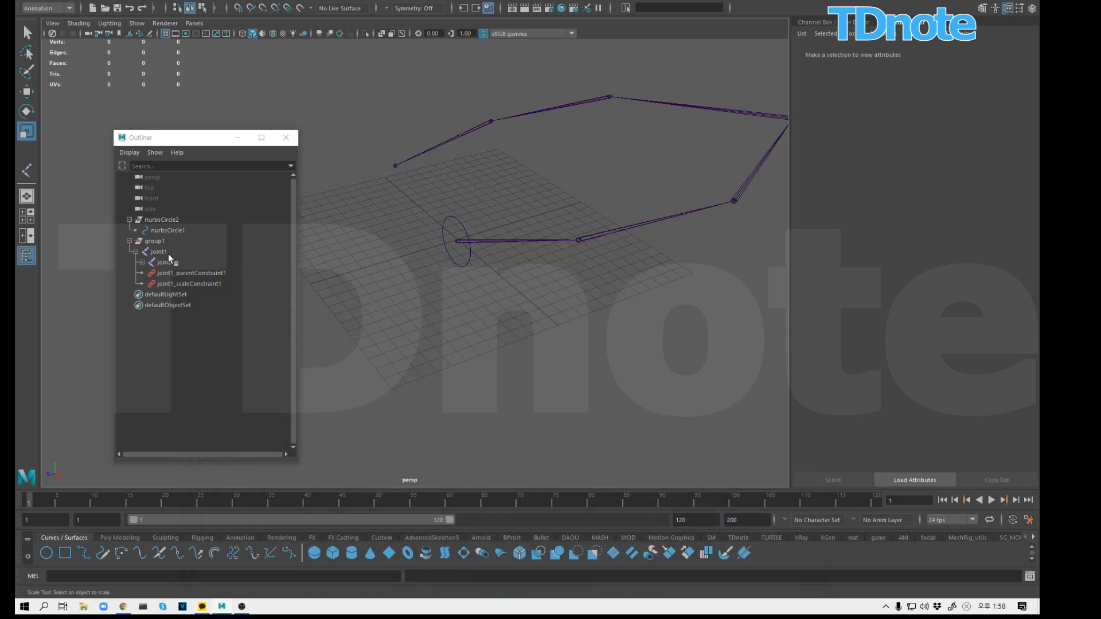
Step: Delete joint1's parent and scale constraints and unparent joint1 from group1
drag(176, 271, 173, 281)
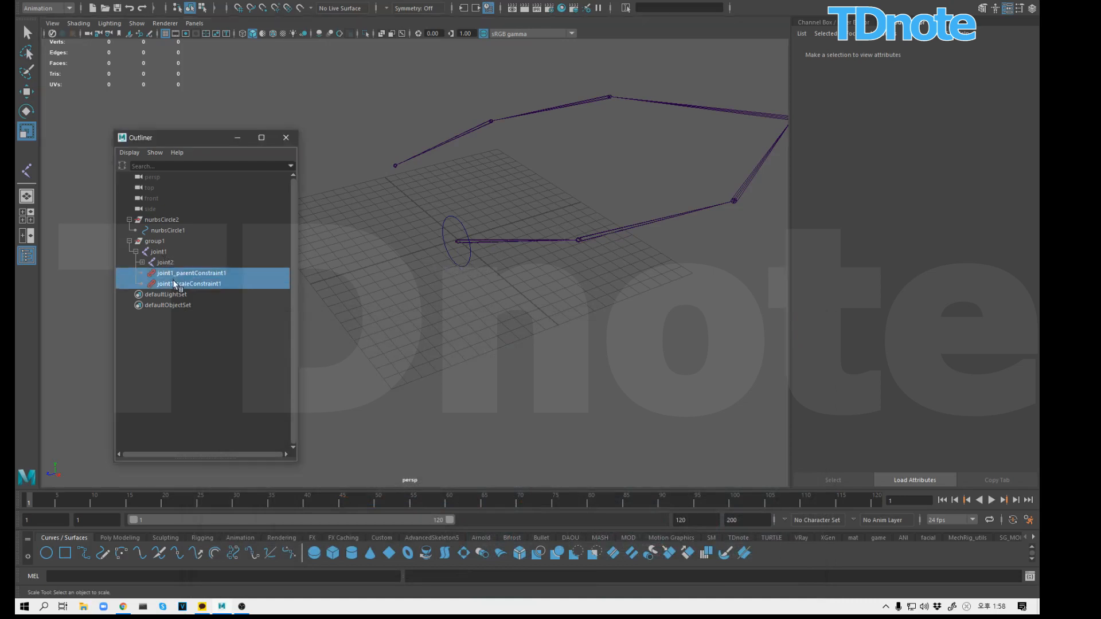
key(Delete)
click(160, 252)
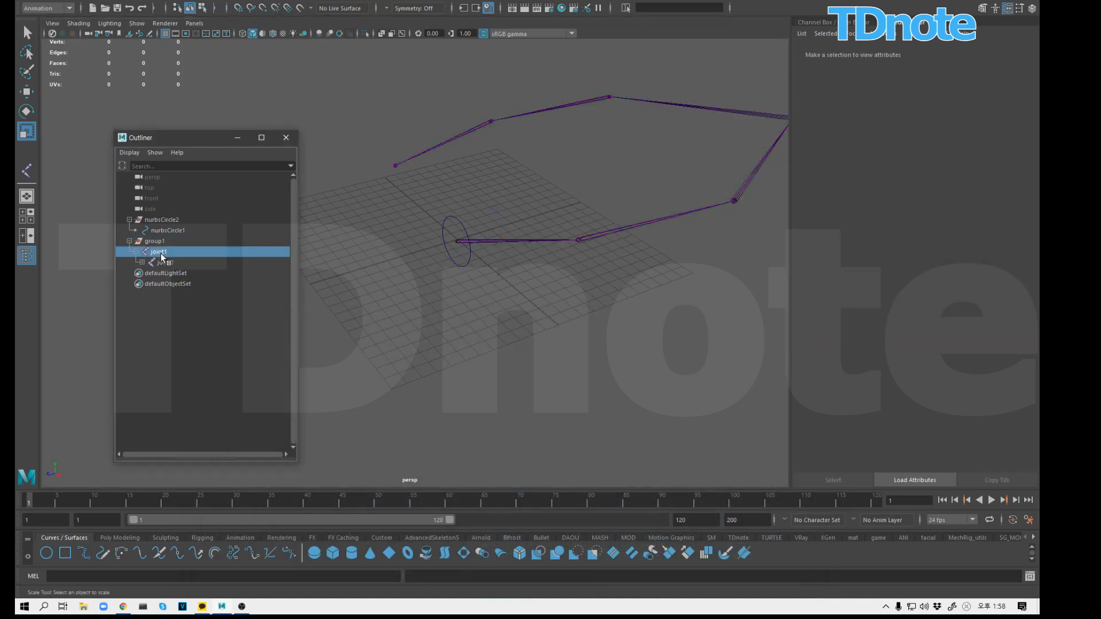
key(shift+p)
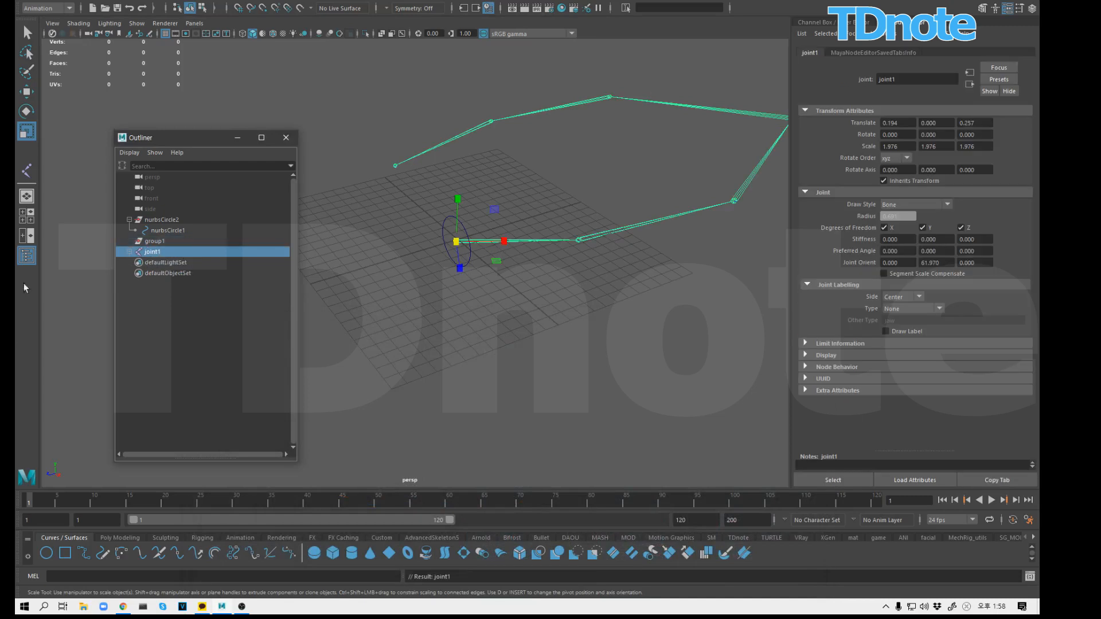
Step: Add a parent constraint with joint1 as the driver and group1 as the driven object
click(168, 231)
click(150, 240)
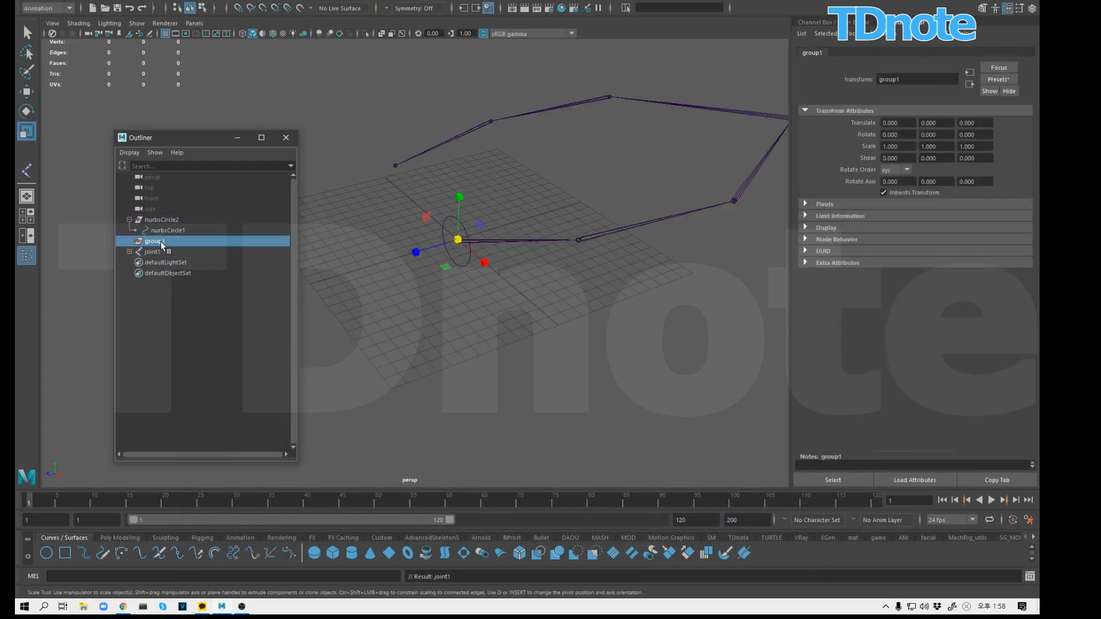
key(w)
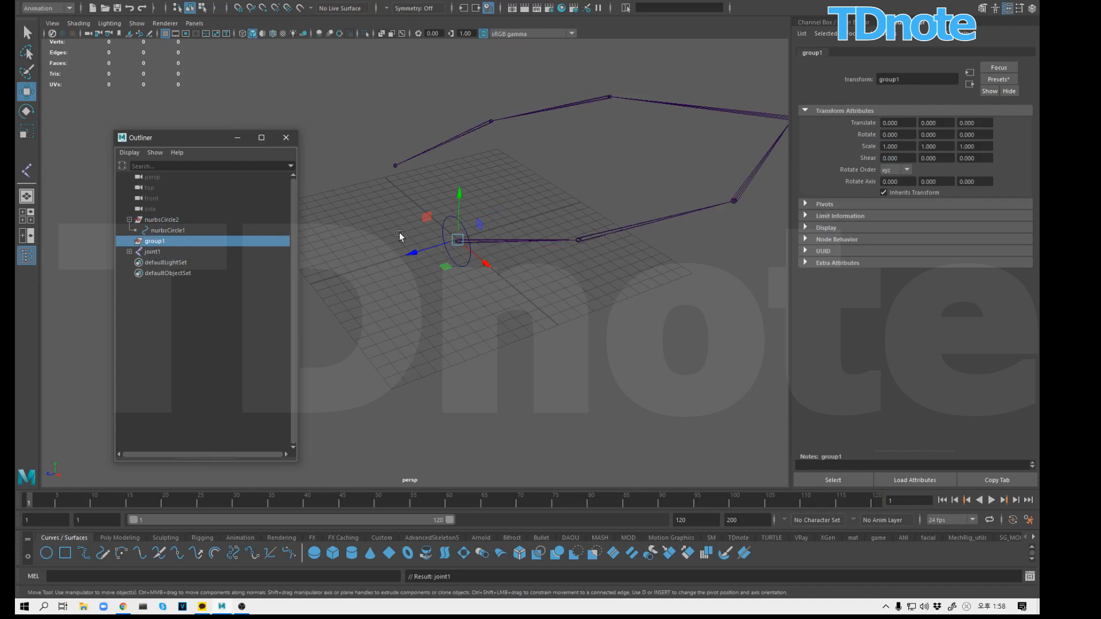
ctrl+click(153, 252)
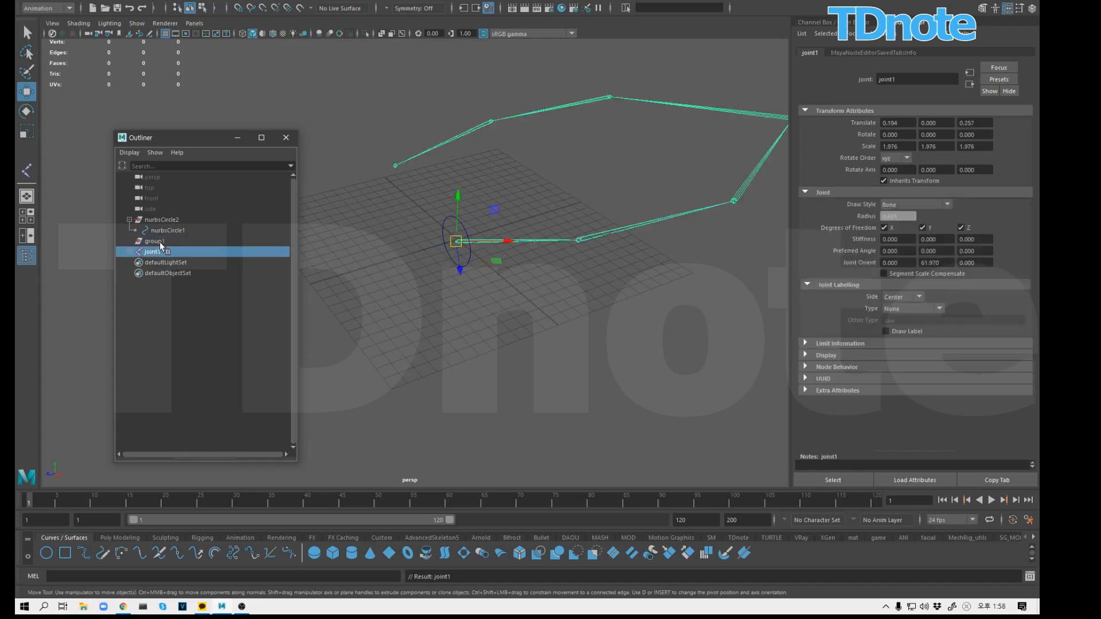
click(320, 2)
click(329, 20)
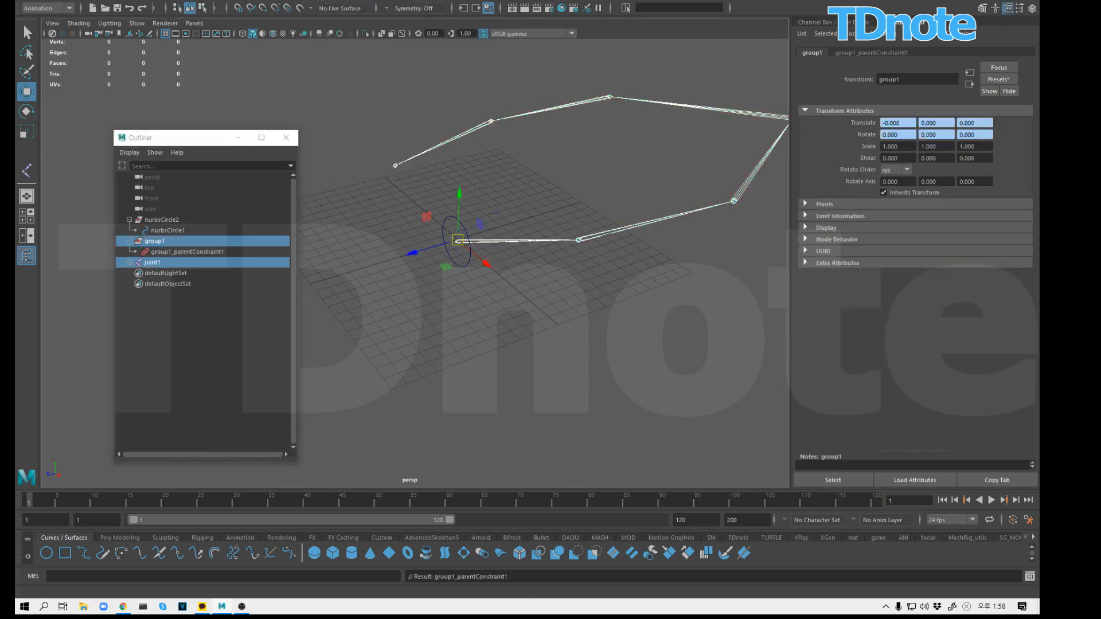
Step: Add a scale constraint with joint1 as the driver and group1 as the driven object
click(324, 3)
click(327, 51)
click(364, 254)
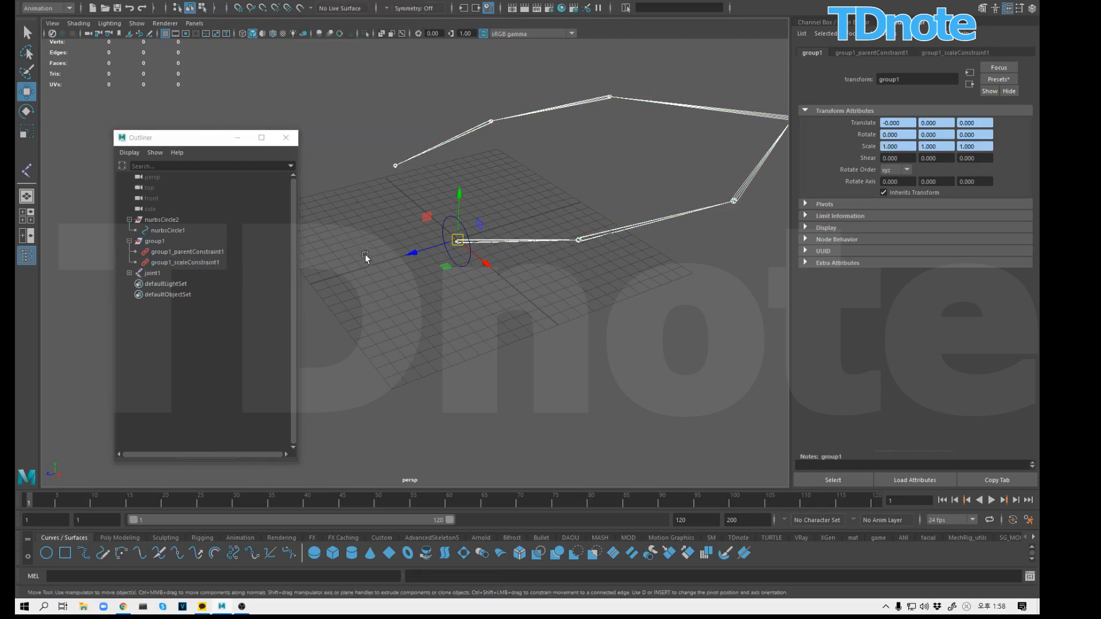
Step: Delete group1 along with its parent and scale constraints, and create a new empty group
click(179, 255)
shift+click(179, 262)
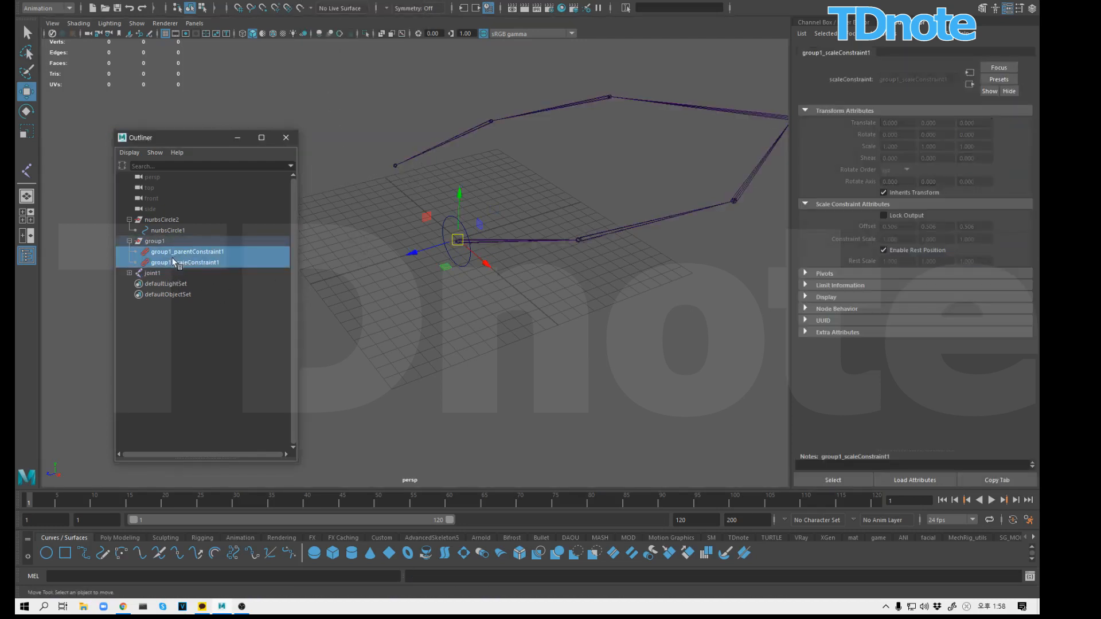
key(Delete)
click(153, 241)
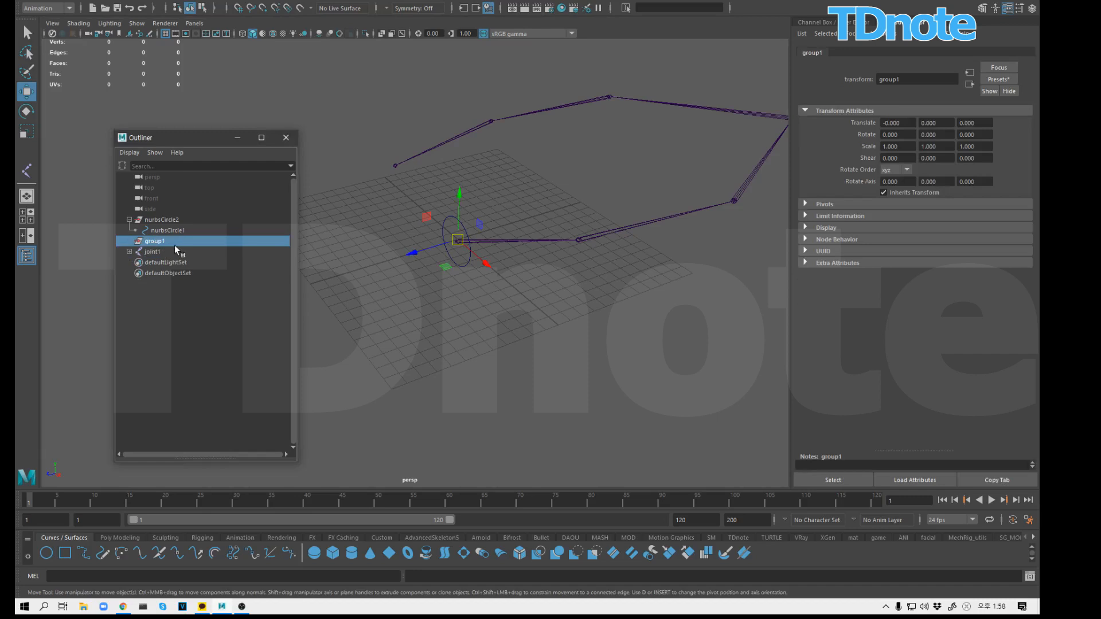
key(Delete)
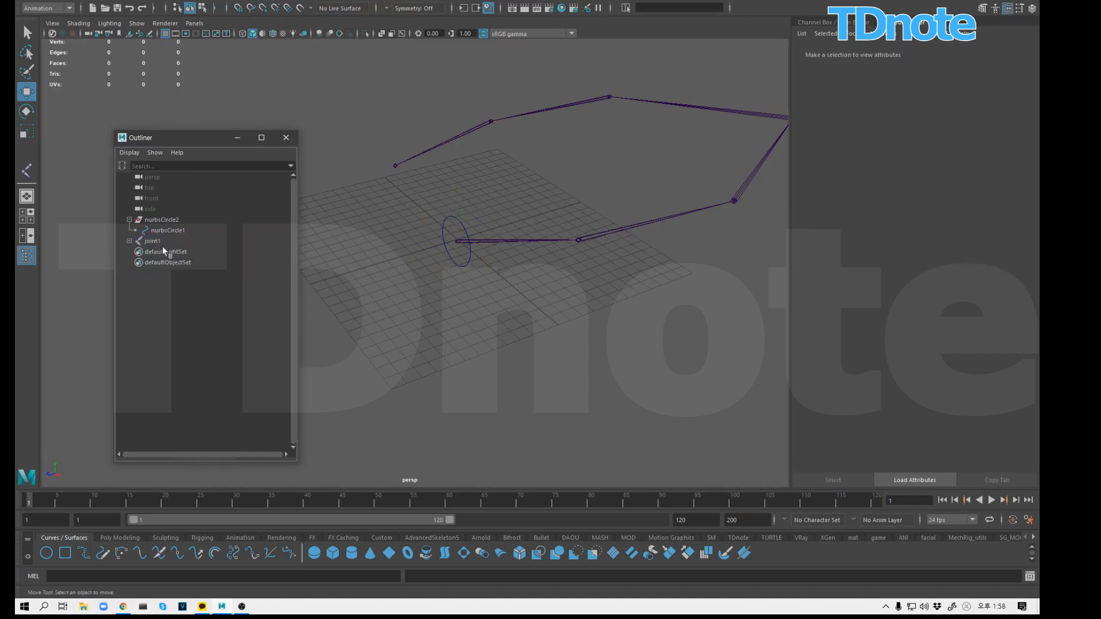
key(ctrl+g)
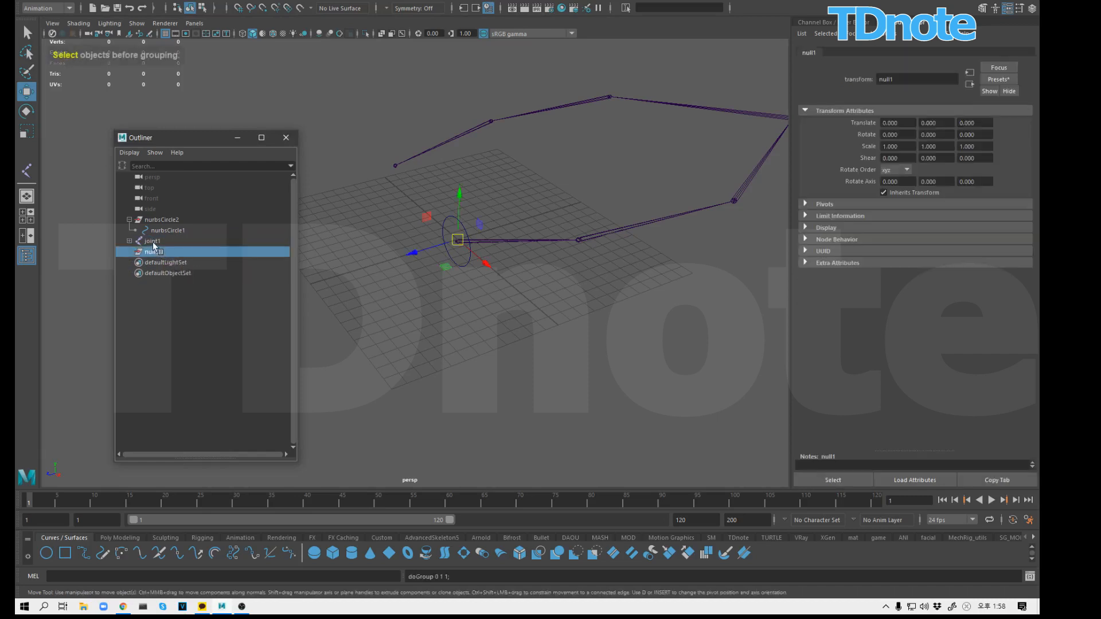
Step: Try to match all of joint1's transforms to null1, and undo the match
click(152, 242)
ctrl+click(152, 252)
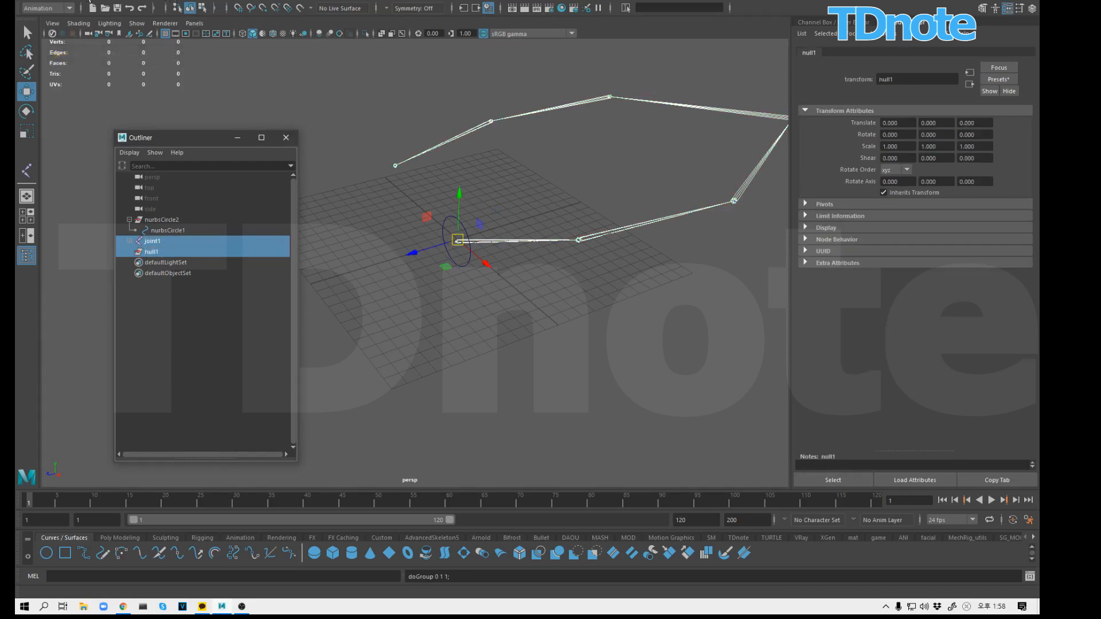
click(114, 0)
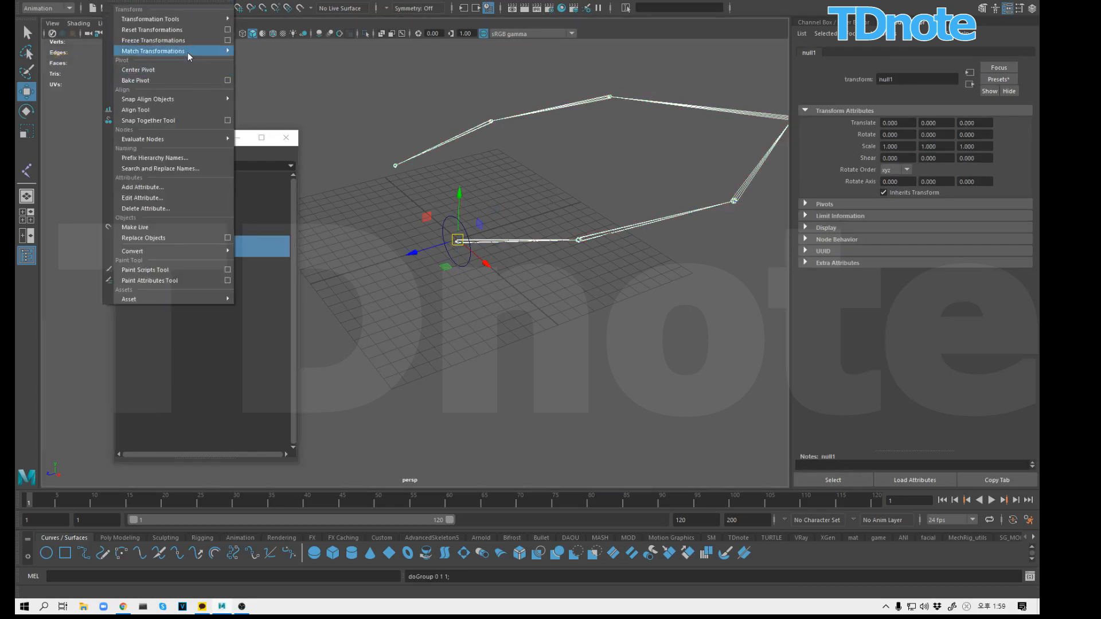
mouse_move(190, 51)
click(285, 61)
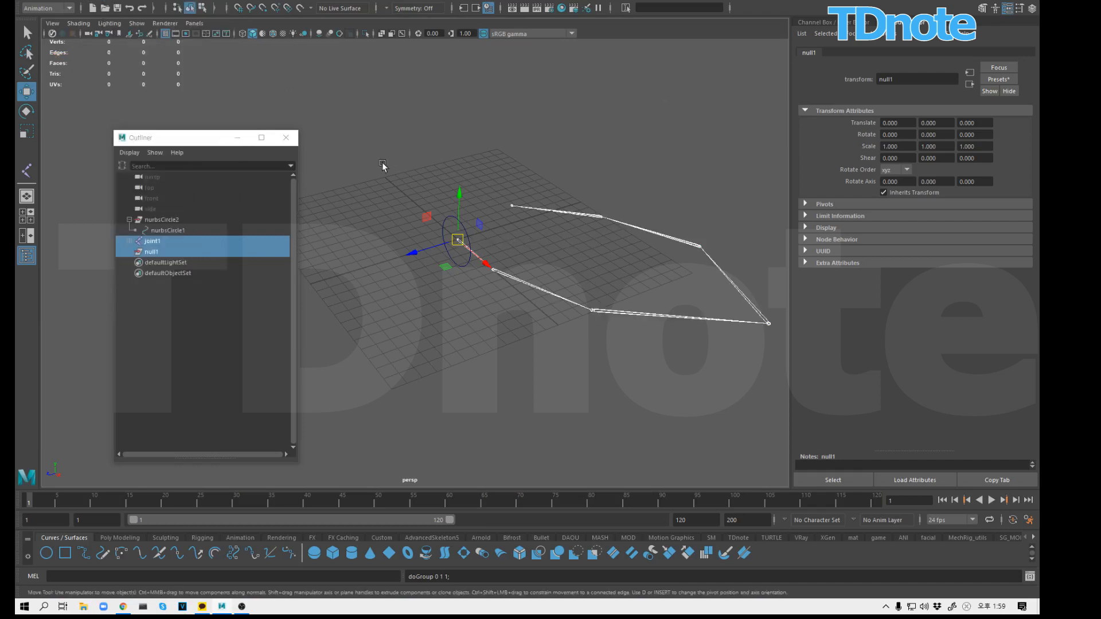
key(ctrl+z)
Step: Match all transforms of null1 to those of joint1
click(156, 252)
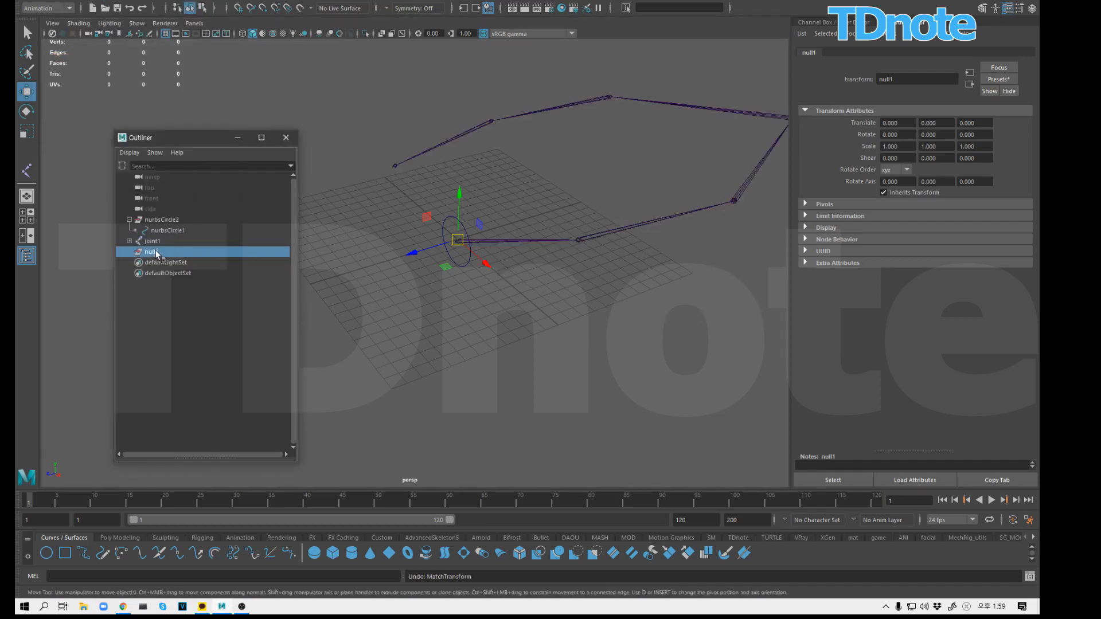
ctrl+click(152, 240)
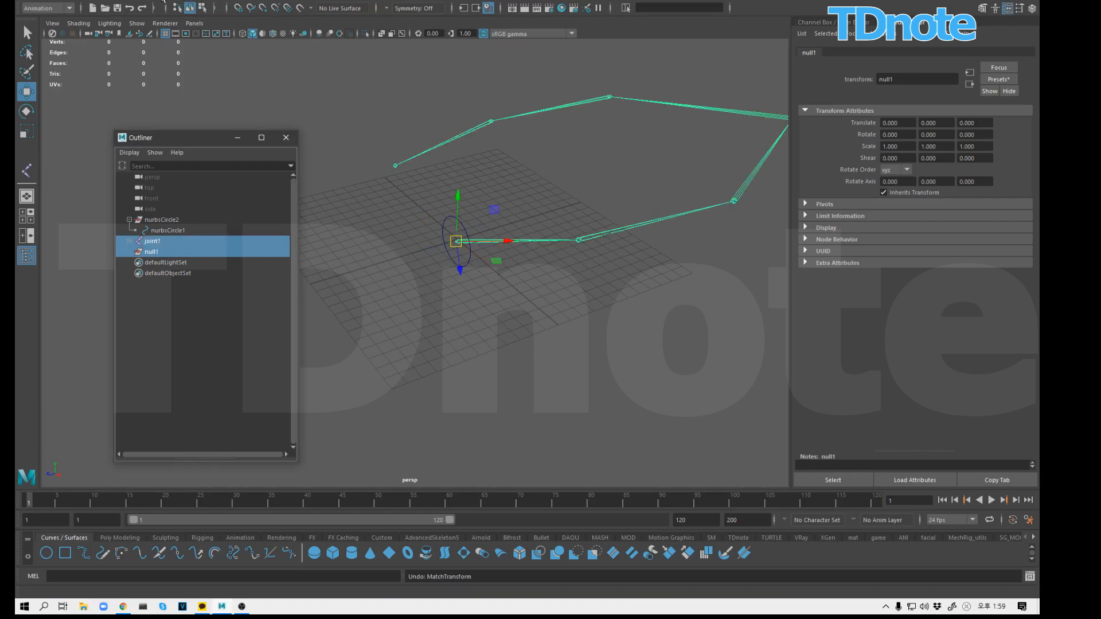
click(129, 2)
mouse_move(173, 51)
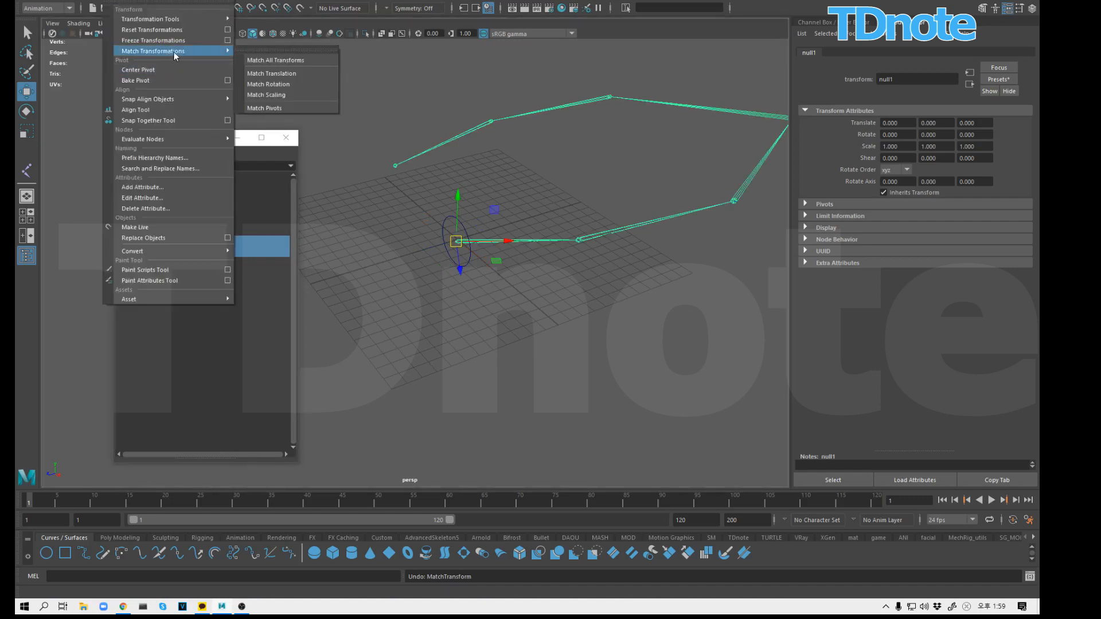
click(269, 59)
click(151, 251)
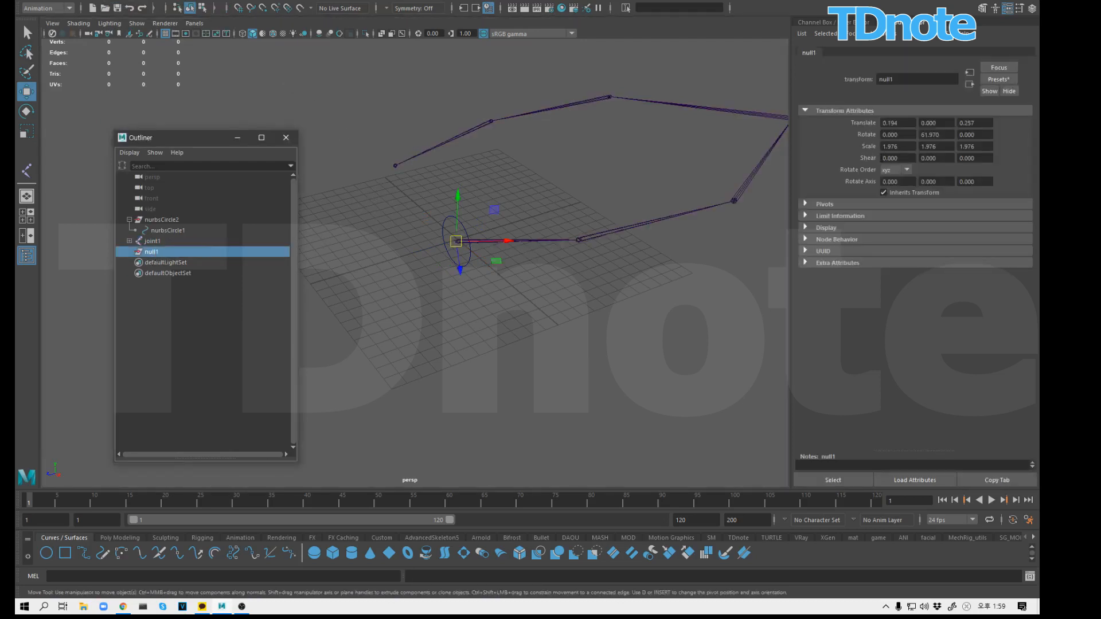
alt+drag(453, 258, 428, 271)
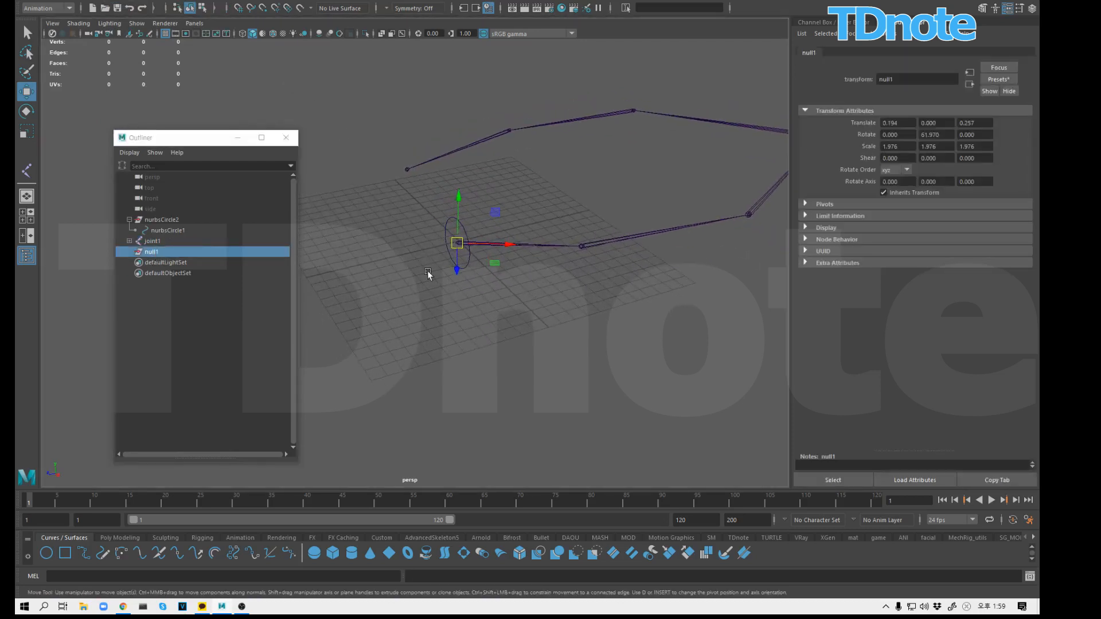
Step: Rename joint1 as L_arm_JNT and null1 as L_arm_JNT_space
double_click(152, 252)
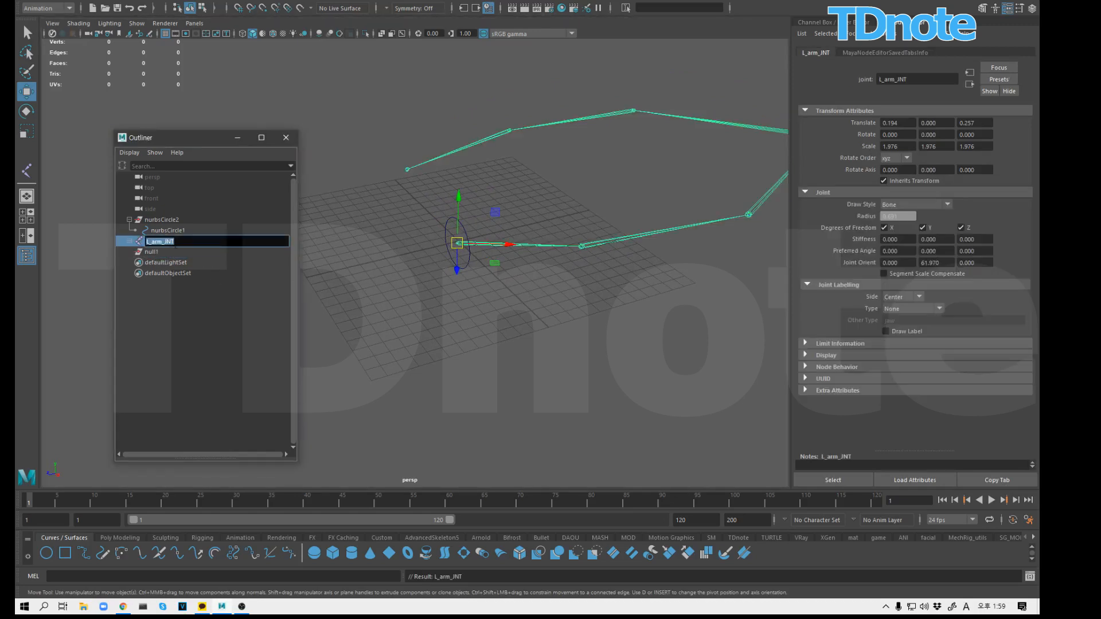
double_click(155, 252)
text(L_arm_JNT)
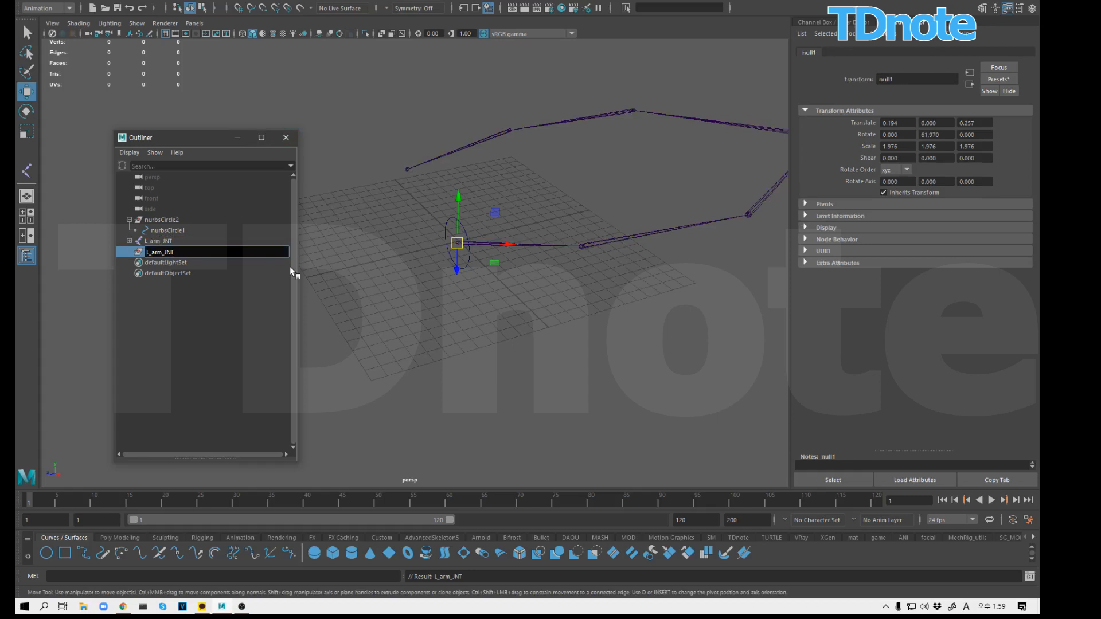
text(_space)
key(Return)
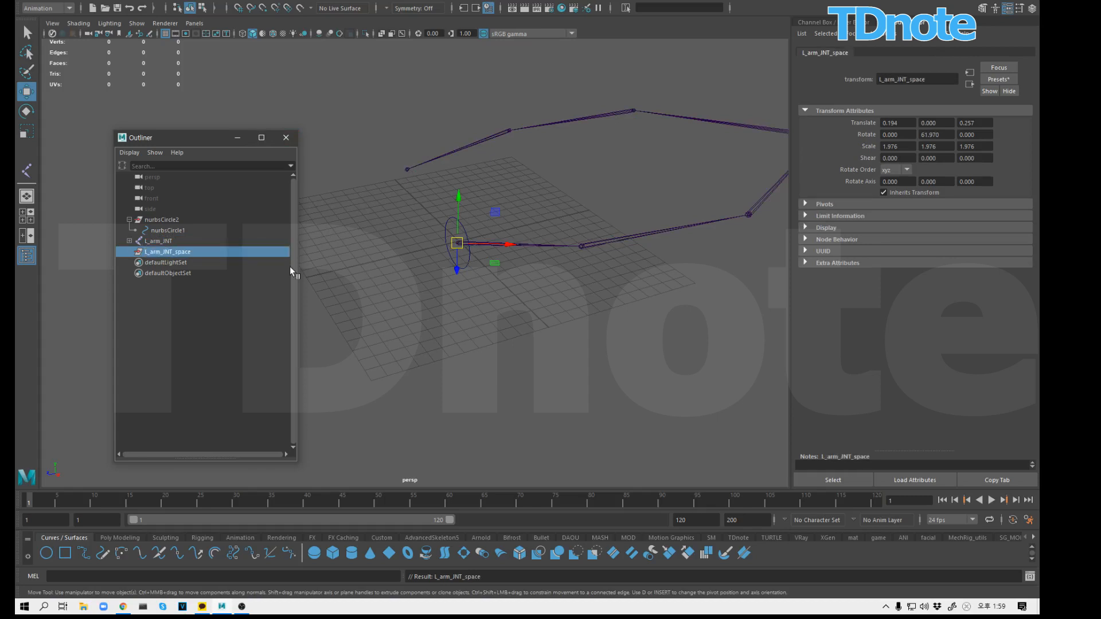
click(337, 238)
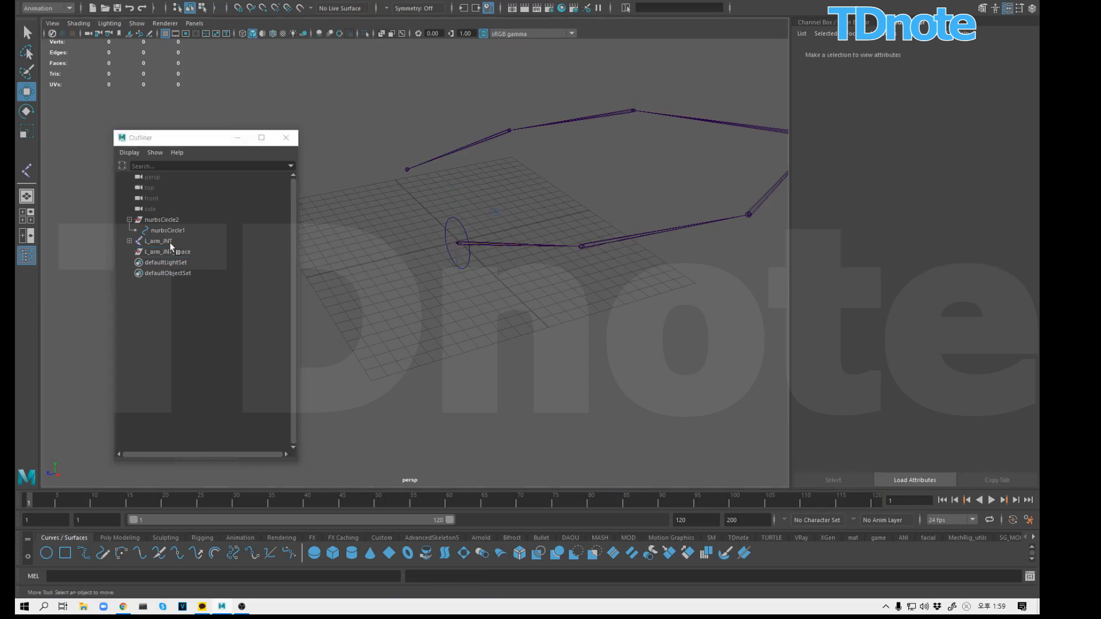
Step: Parent L_arm_JNT under L_arm_JNT_space and expand the hierarchy in the Outliner
click(162, 242)
middle_drag(162, 248, 162, 252)
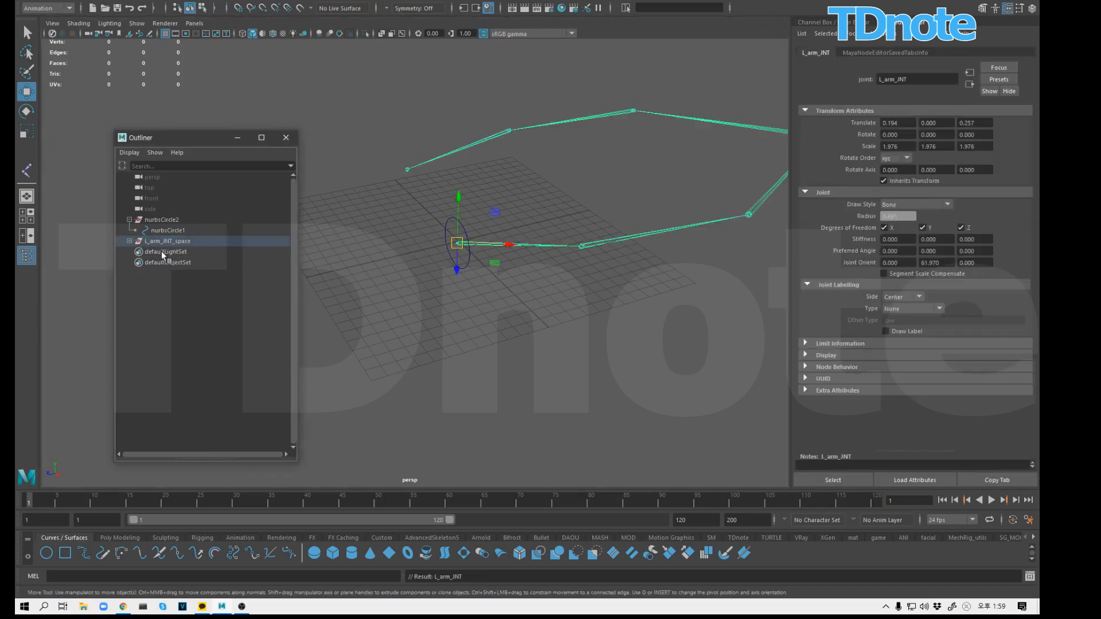
click(129, 241)
click(324, 274)
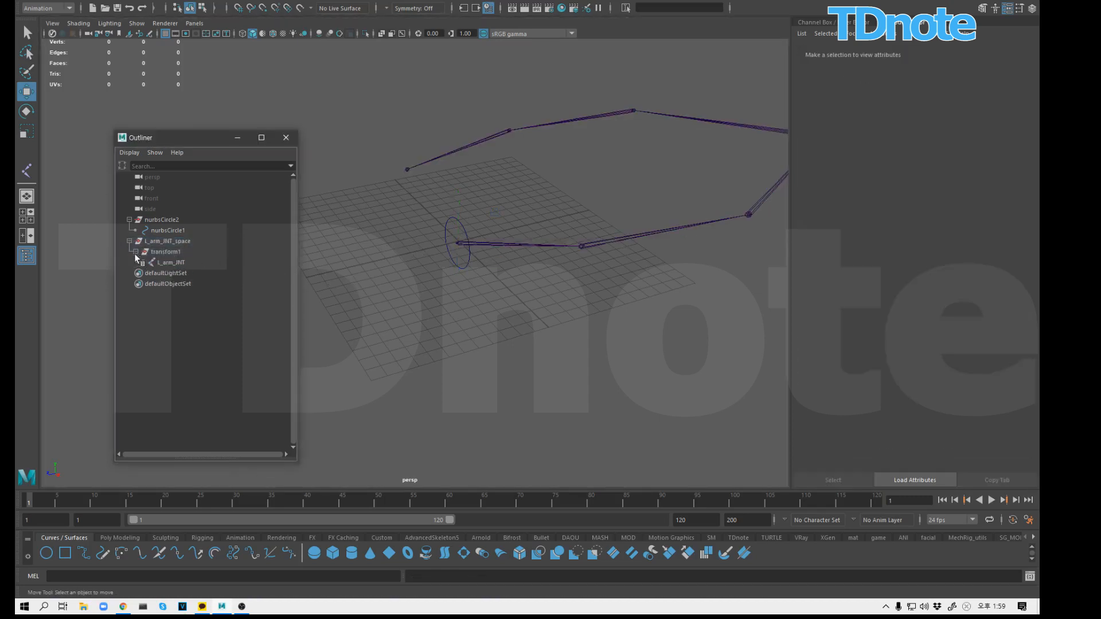
Step: Set L_arm_JNT's scale to 1 on X, Y and Z in the Channel Box
click(163, 261)
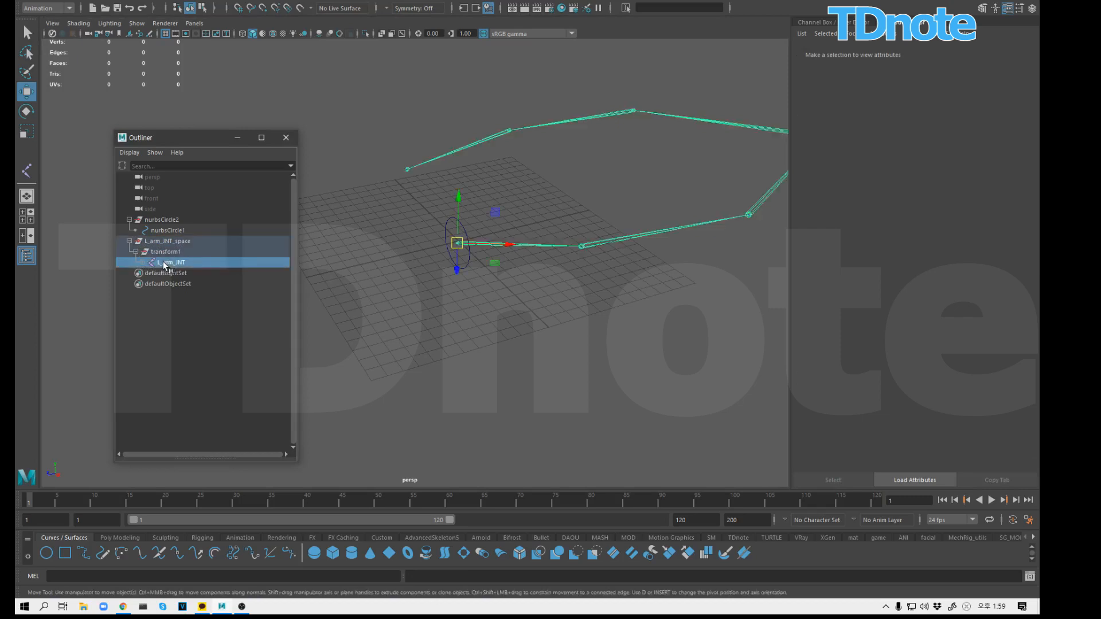
click(1032, 9)
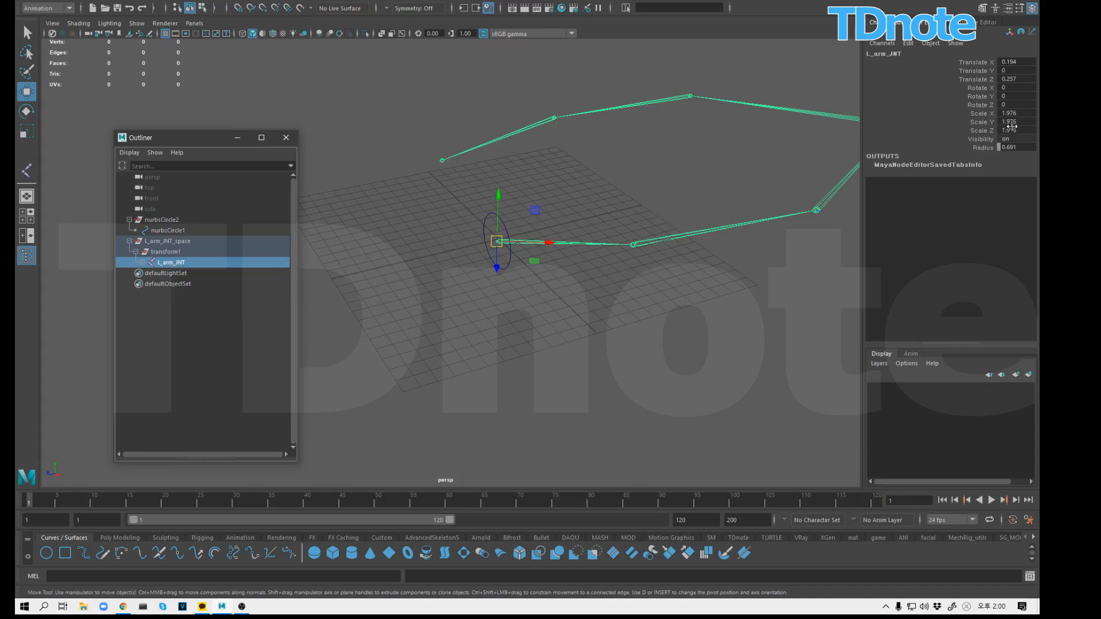
drag(1024, 115, 1021, 130)
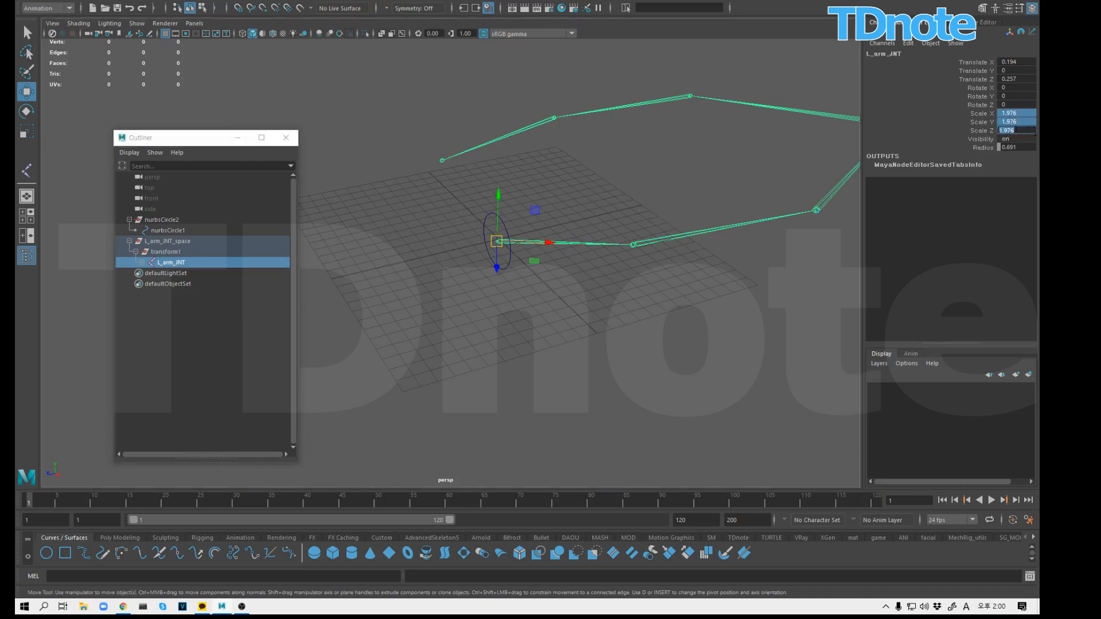
text(1)
key(Return)
click(625, 271)
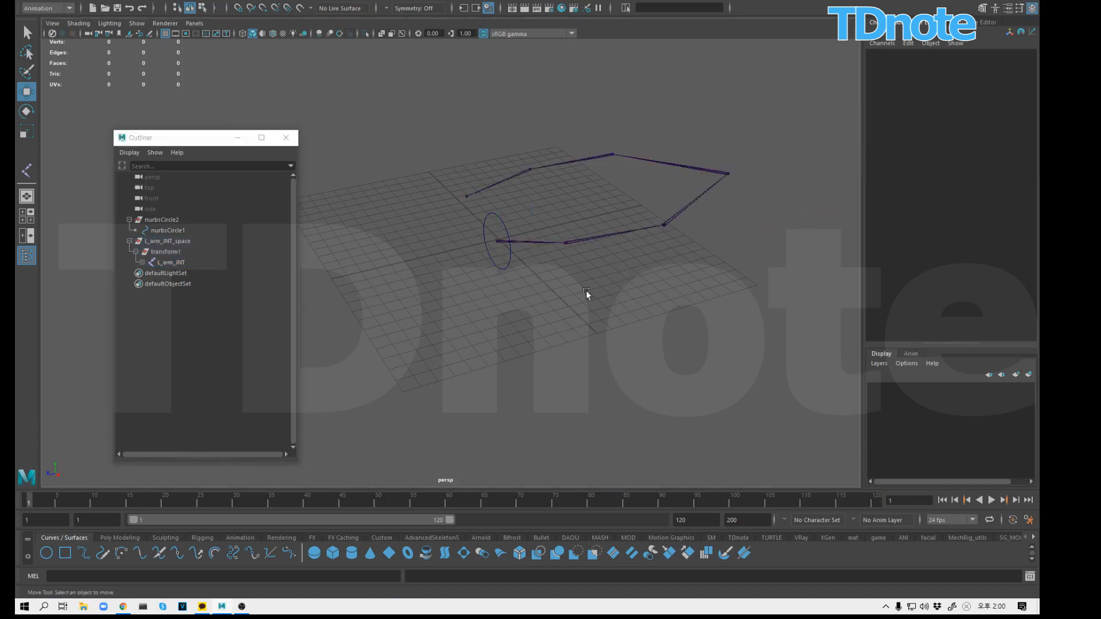
Step: Try to reparent L_arm_JNT directly under L_arm_JNT_space, and unparent it to the world level
click(170, 263)
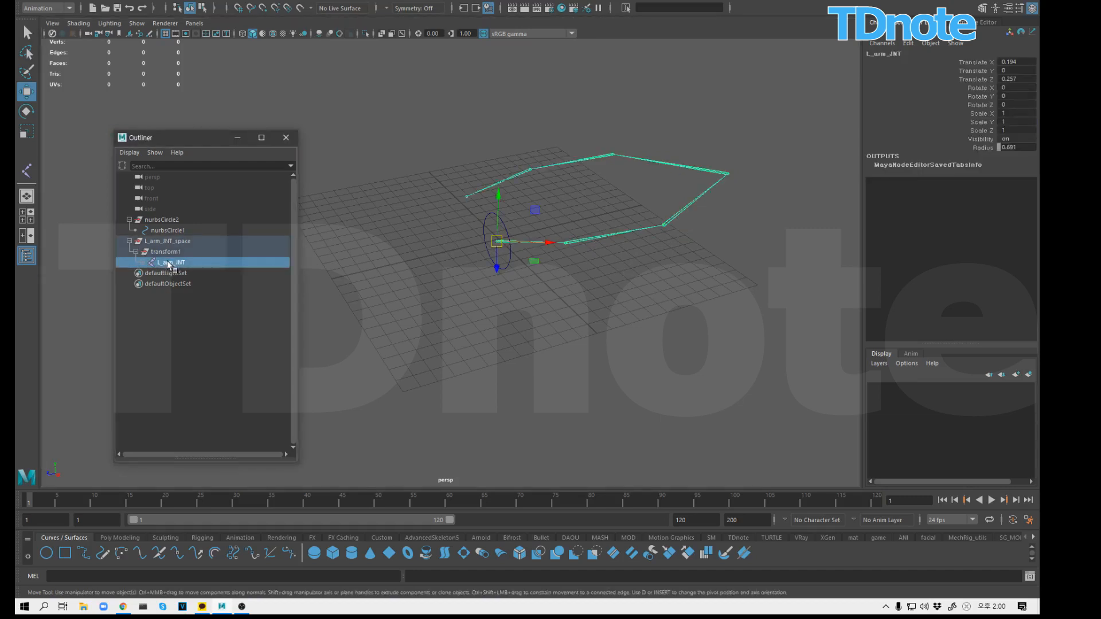
drag(166, 263, 174, 245)
click(165, 252)
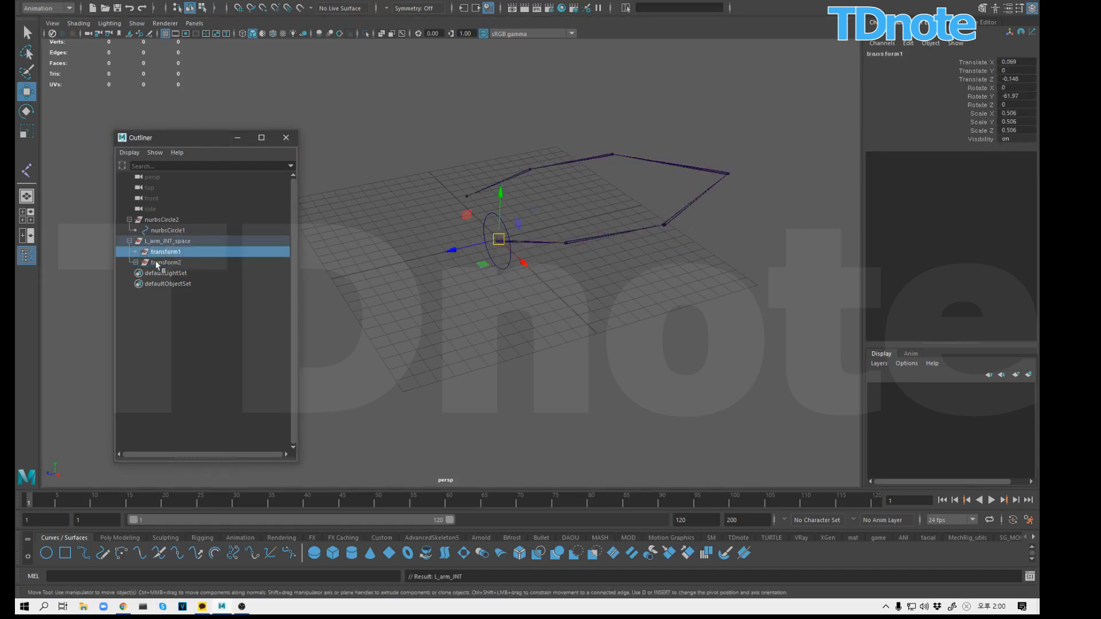
click(161, 275)
key(shift+p)
Step: Set L_arm_JNT_space's scale to 1 on X, Y and Z
click(160, 241)
drag(1018, 114, 1030, 132)
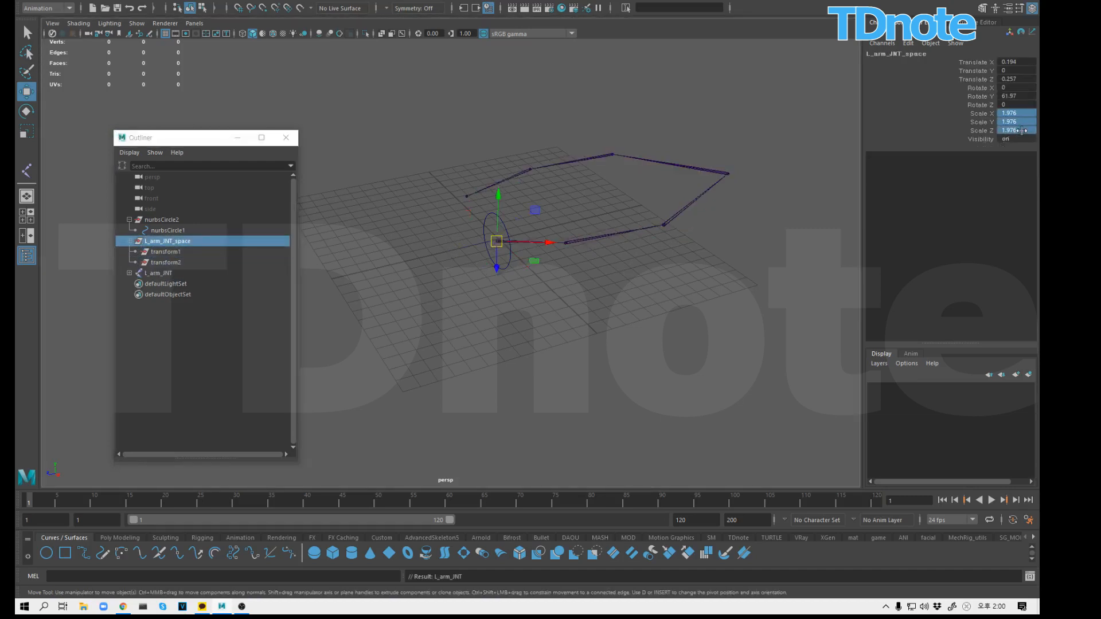
text(1)
key(Return)
click(404, 255)
Step: Delete the leftover transform1 and transform2 nodes under L_arm_JNT_space
click(174, 263)
key(Delete)
click(169, 252)
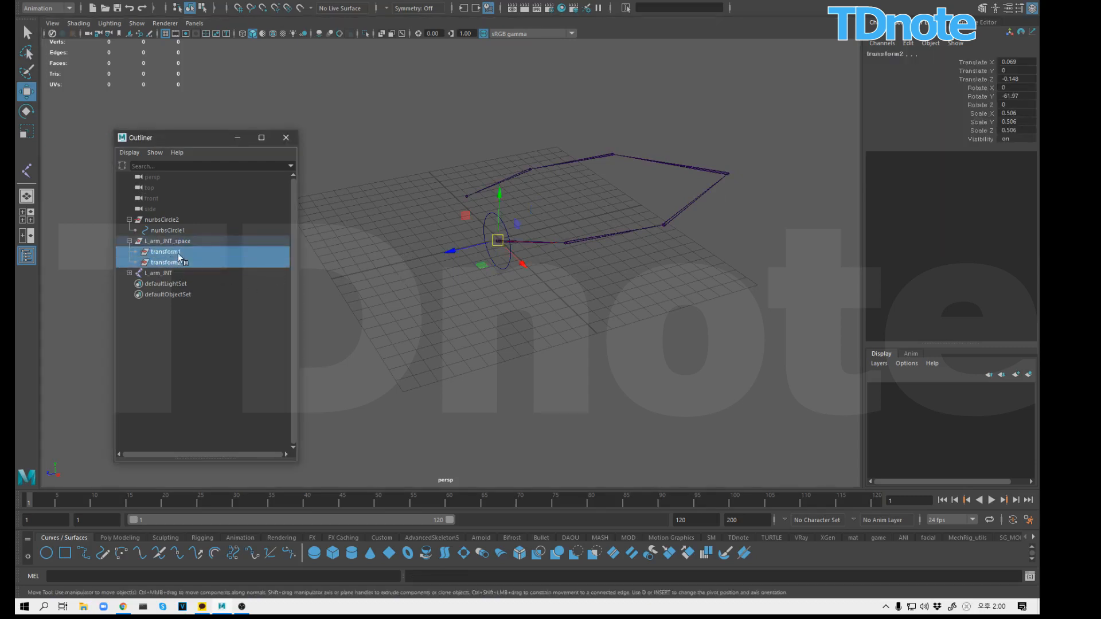
key(Delete)
Step: Parent L_arm_JNT directly under L_arm_JNT_space and expand the joint to show its child
click(158, 256)
middle_drag(158, 255, 161, 242)
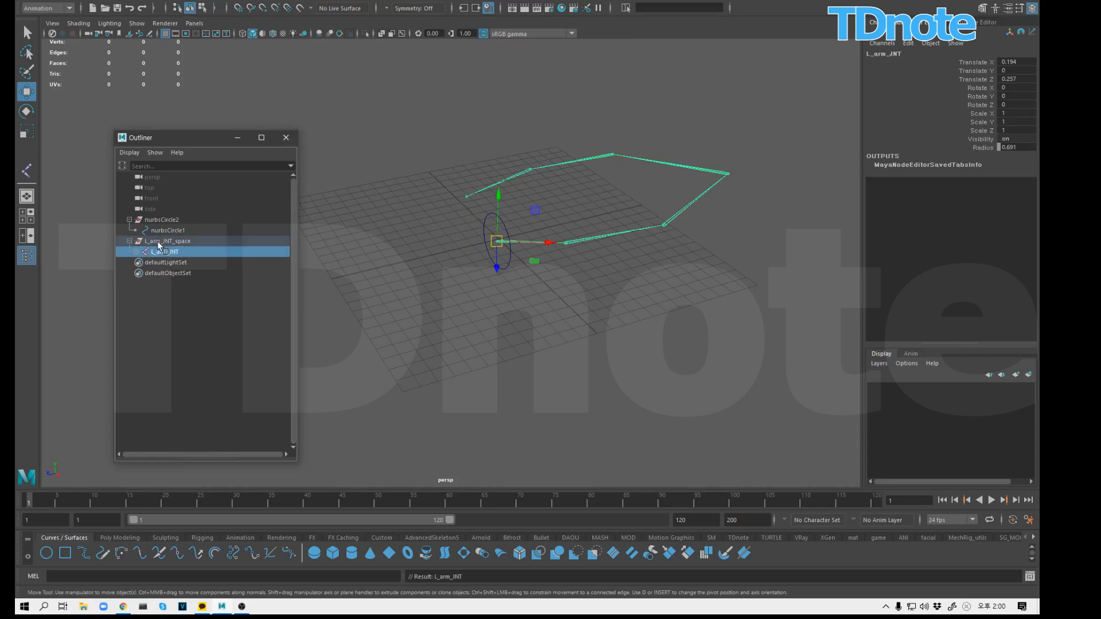
click(136, 252)
click(413, 273)
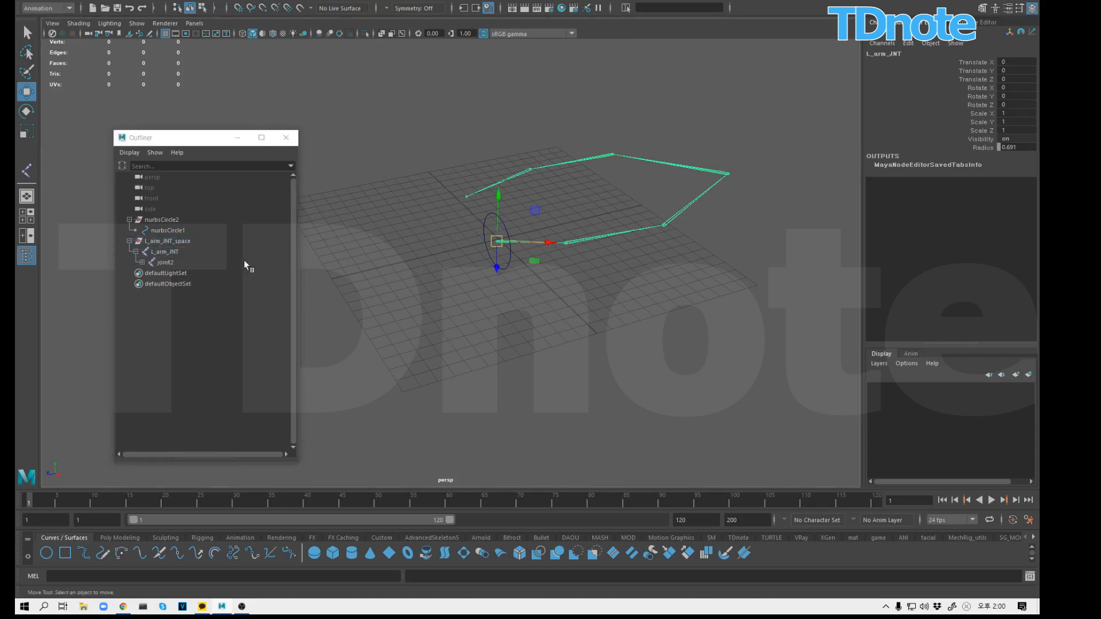
Step: Expand the chain below L_arm_JNT and examine the transform values of its child joints from joint2 to joint6
click(181, 263)
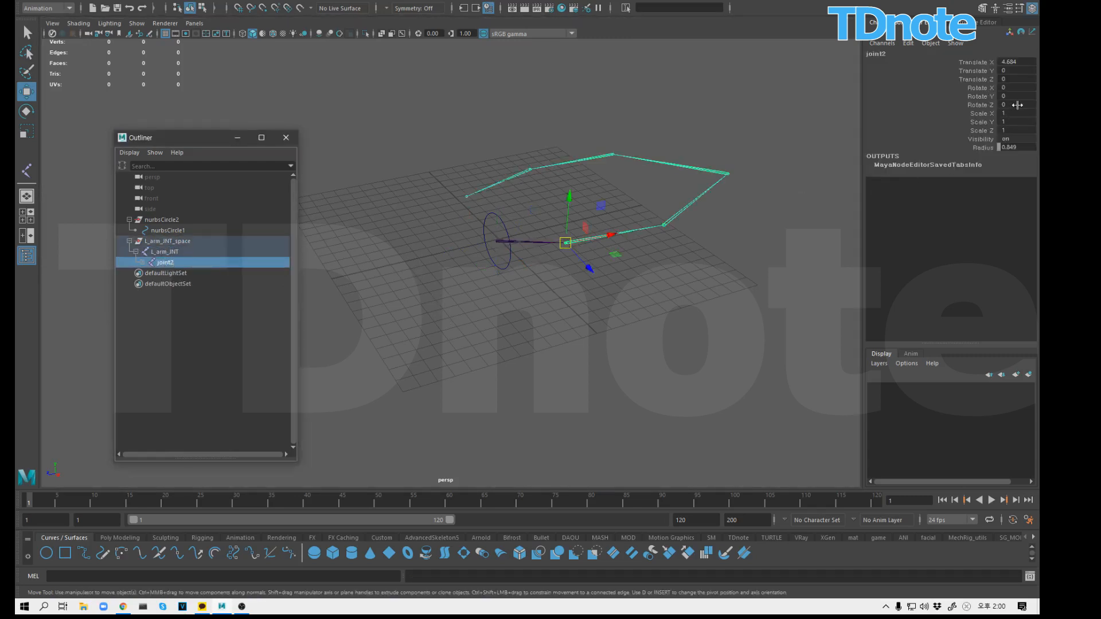
click(563, 250)
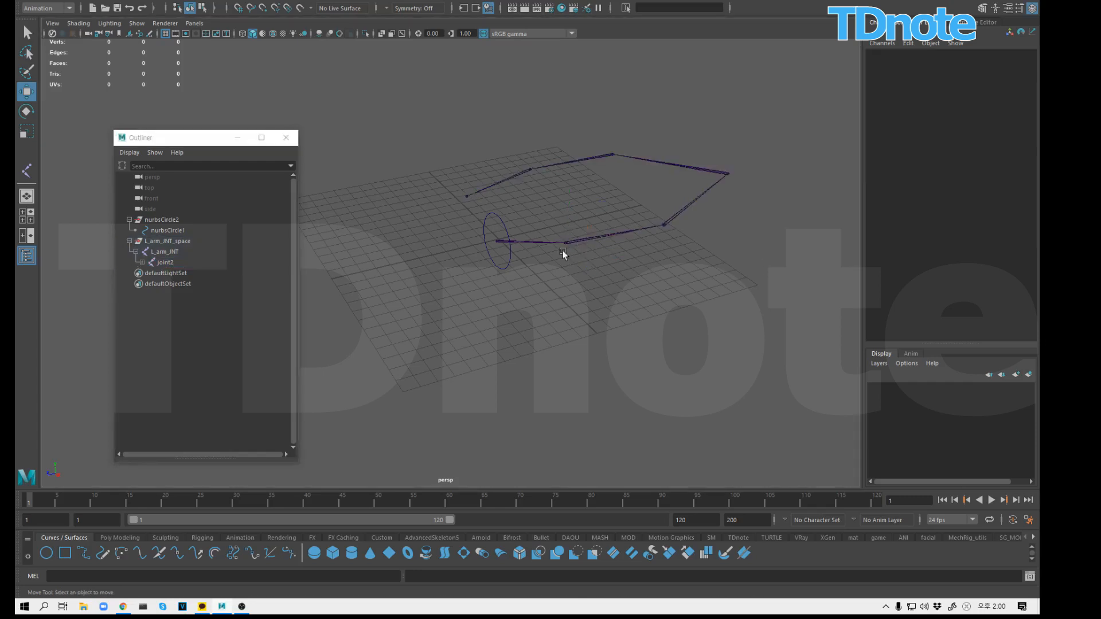
click(576, 246)
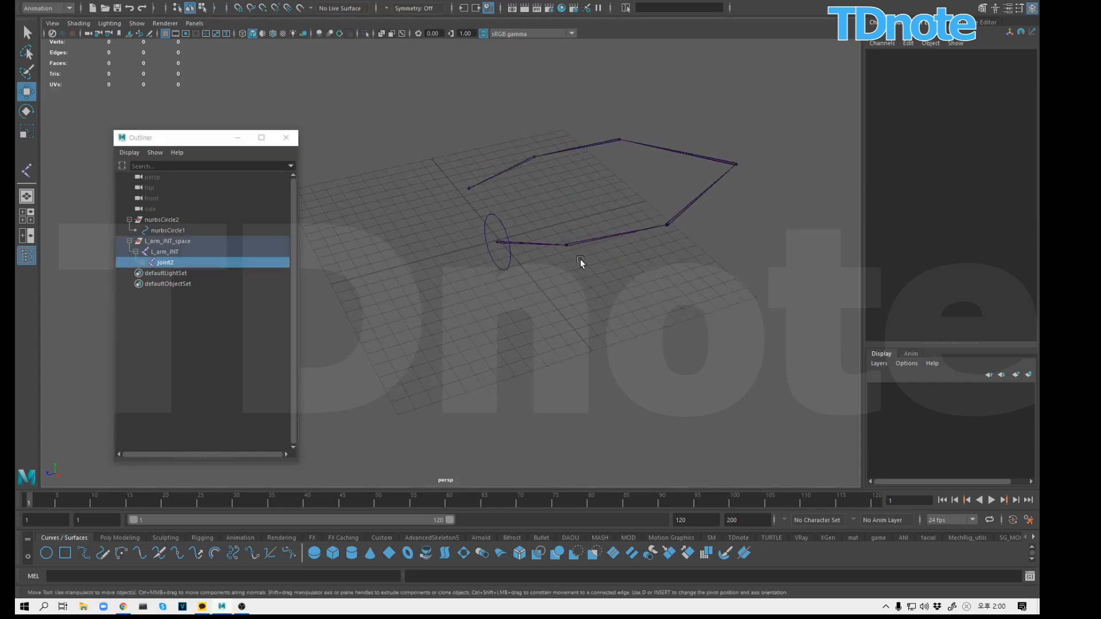
click(626, 344)
click(165, 263)
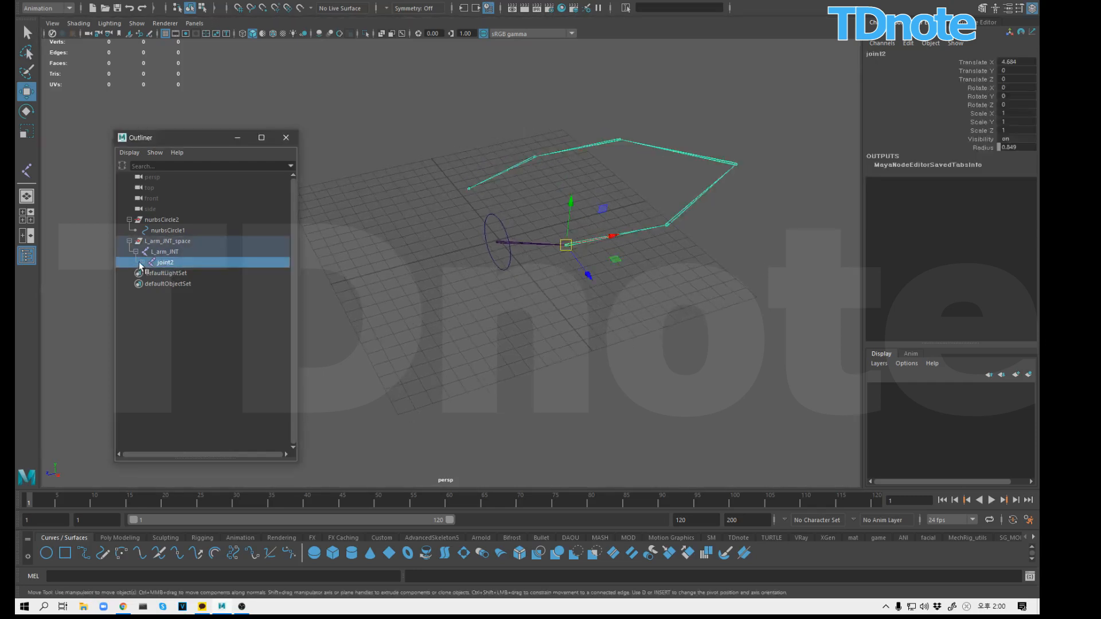
click(142, 262)
click(155, 284)
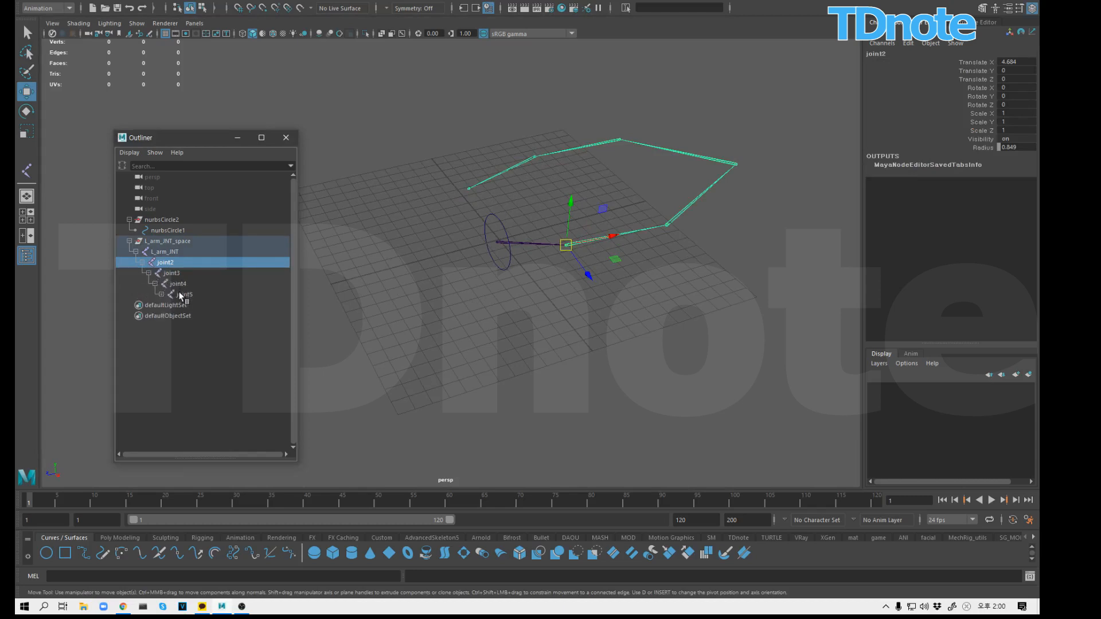
click(184, 294)
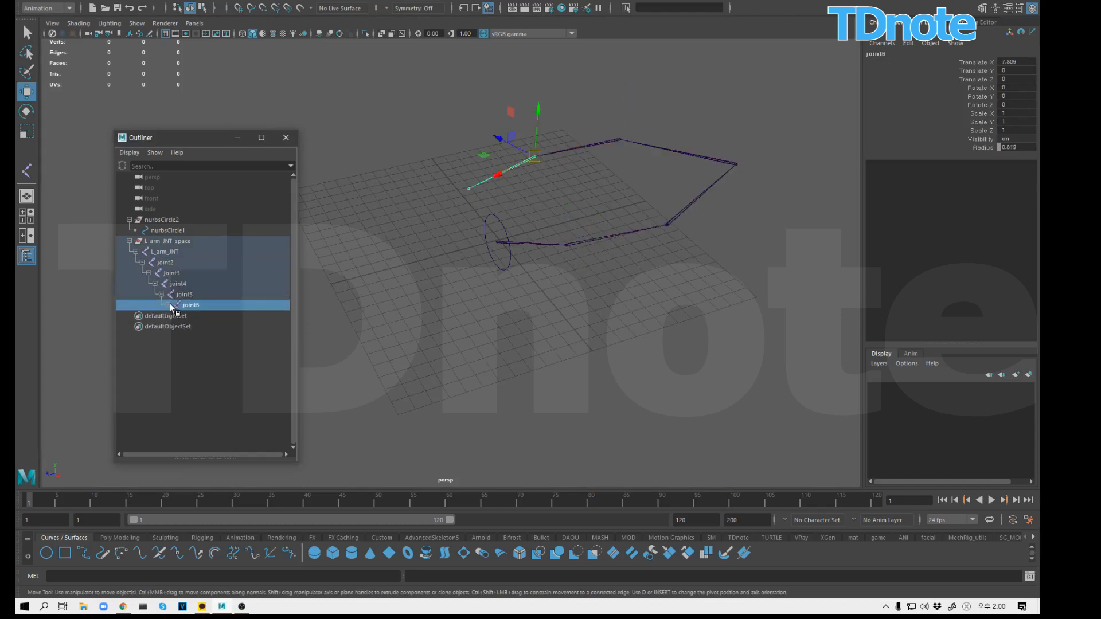
Step: Expand joint6 and compare the transform values of L_arm_JNT with those of its parent group L_arm_JNT_space
click(167, 305)
click(467, 310)
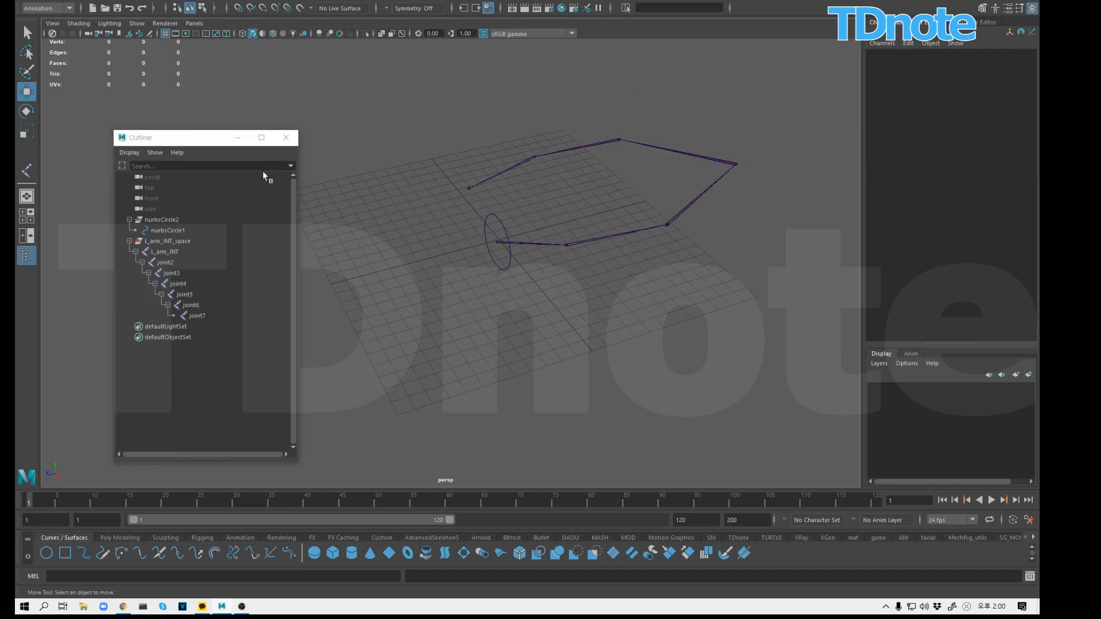
click(167, 251)
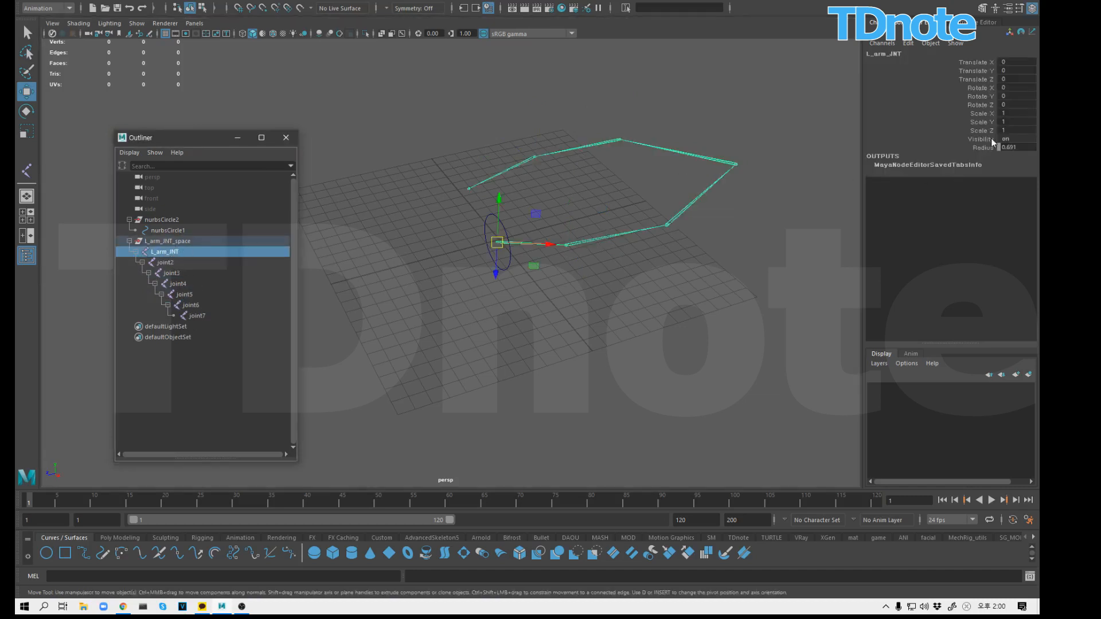
click(181, 242)
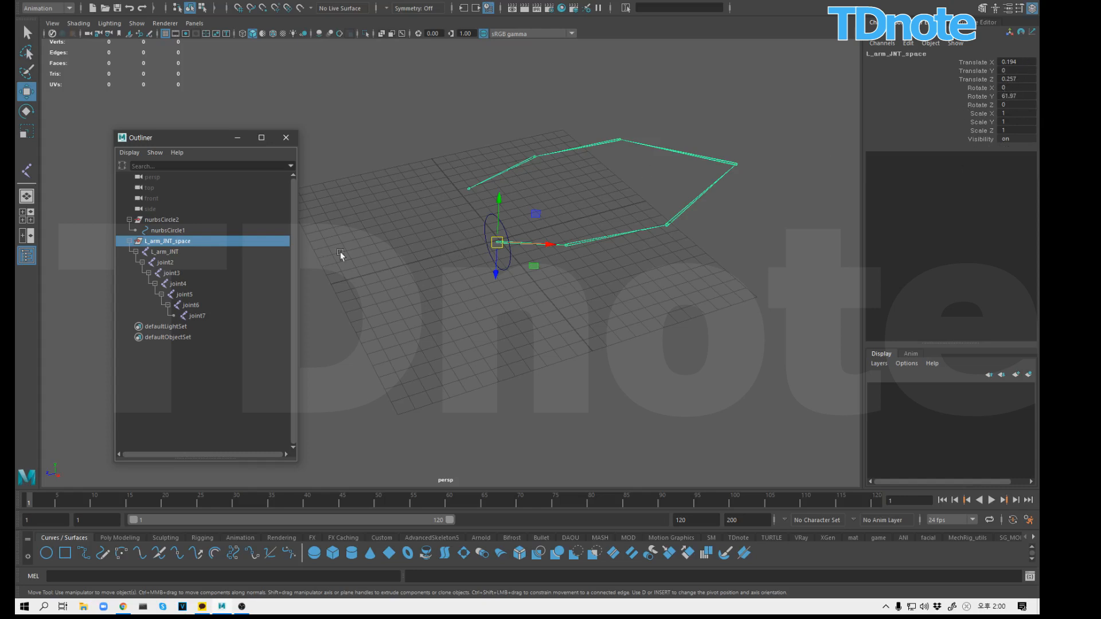
click(184, 254)
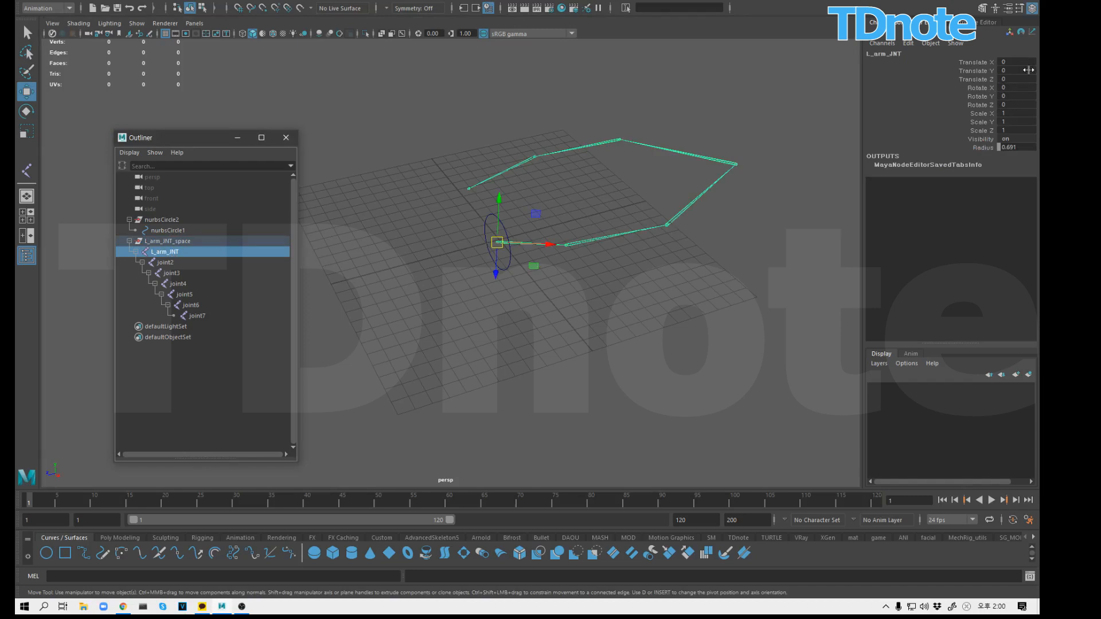
click(370, 242)
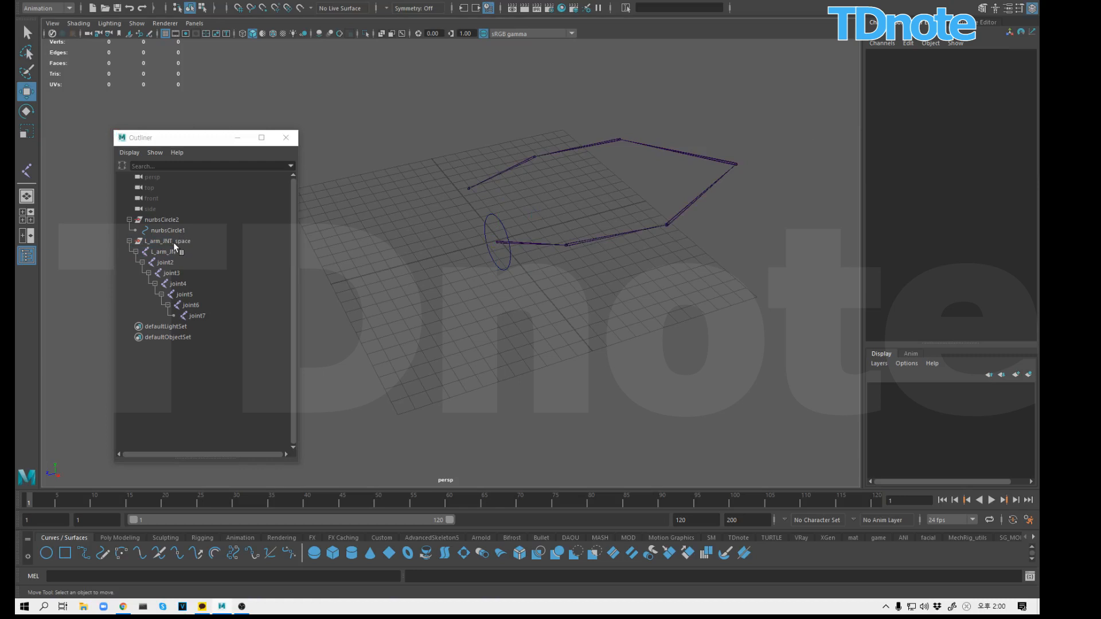
Step: Collapse the hierarchy below joint2 and parent-constrain L_arm_JNT_space to nurbsCircle1
click(142, 262)
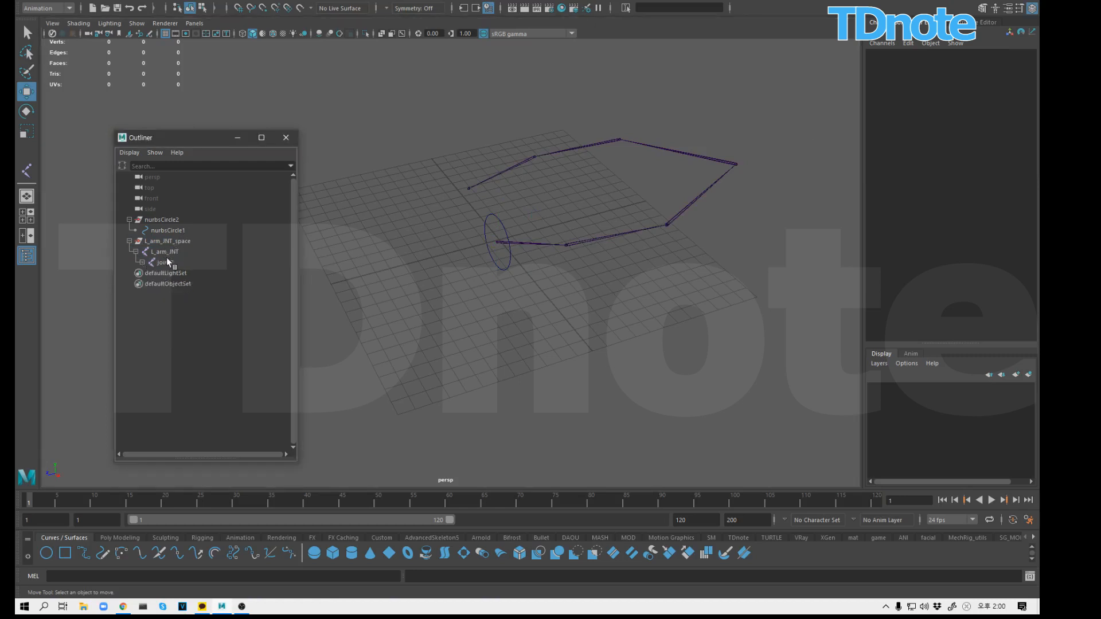
click(165, 254)
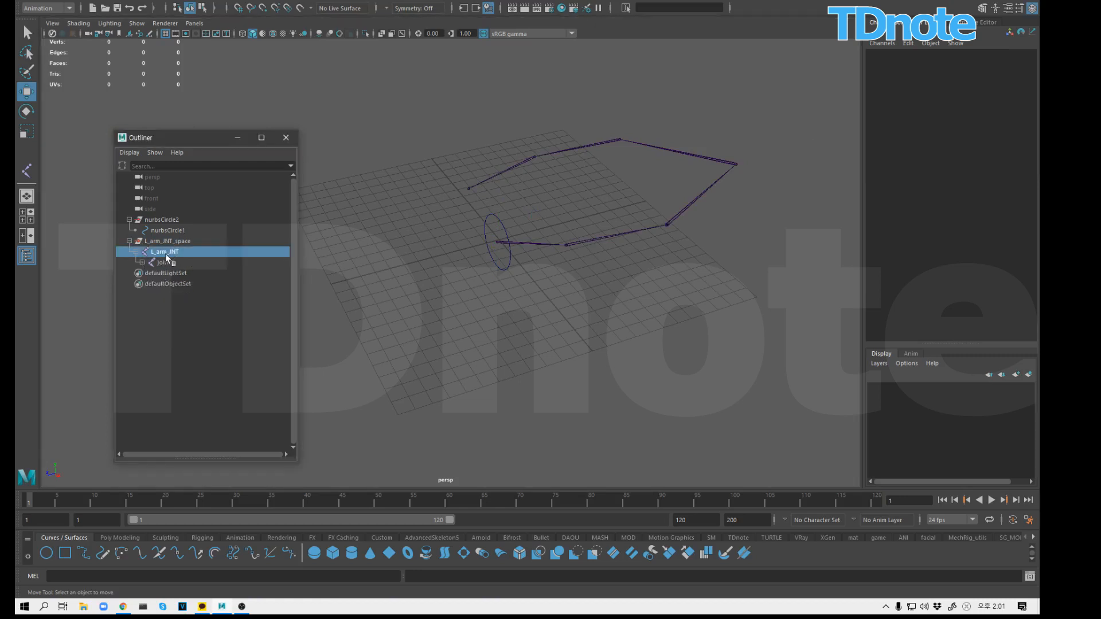
click(170, 242)
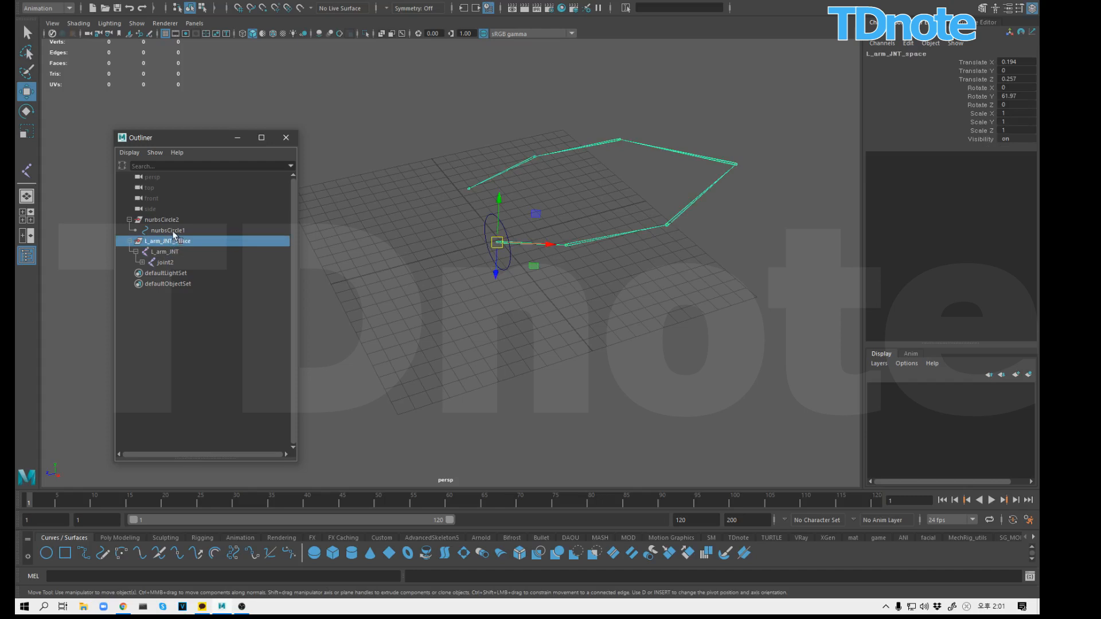
click(174, 233)
ctrl+click(172, 241)
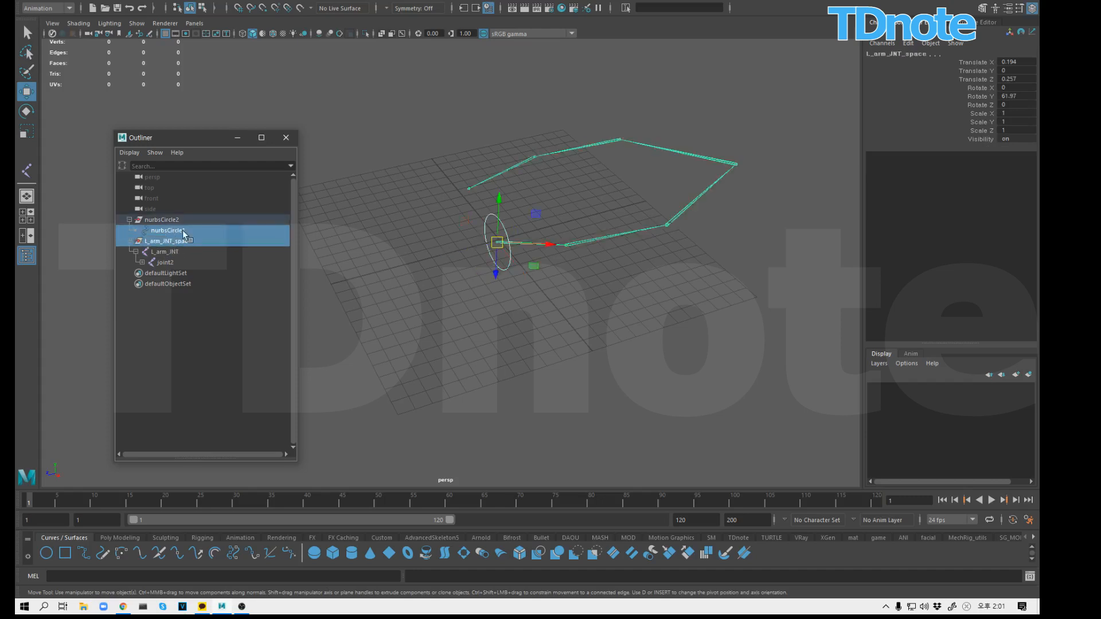
click(314, 0)
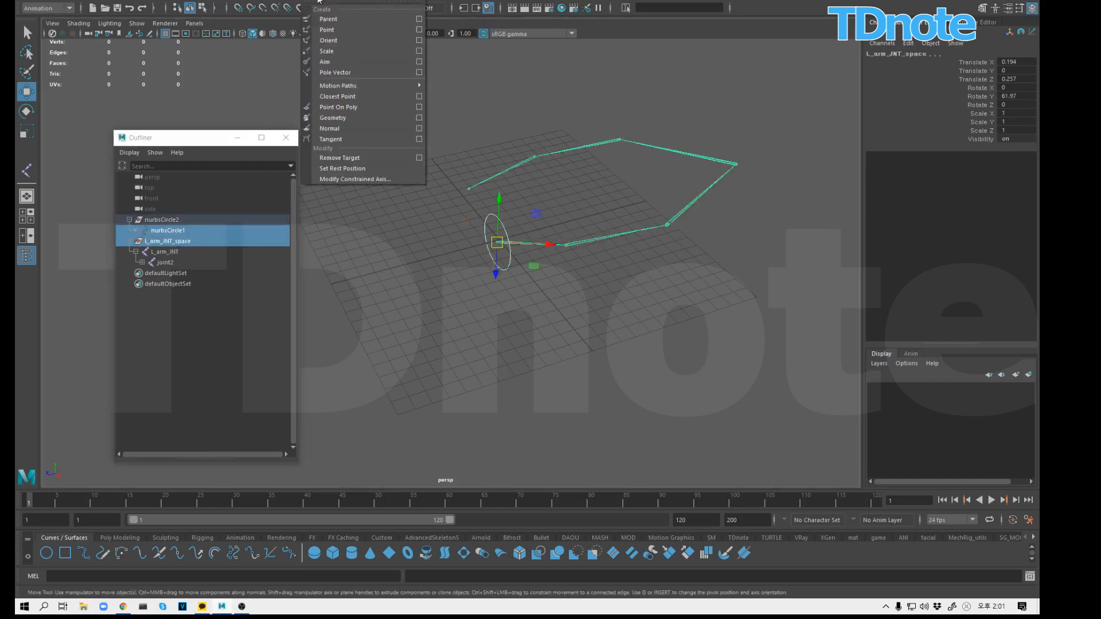
click(340, 19)
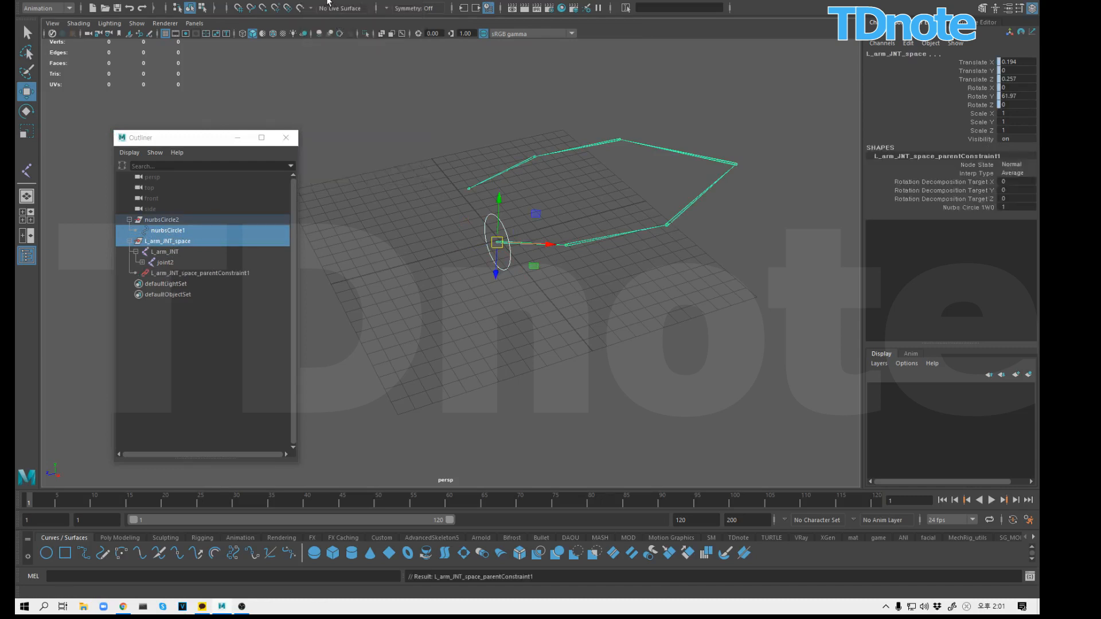
Step: Add a scale constraint from nurbsCircle1 to L_arm_JNT_space and clear the selection
click(315, 1)
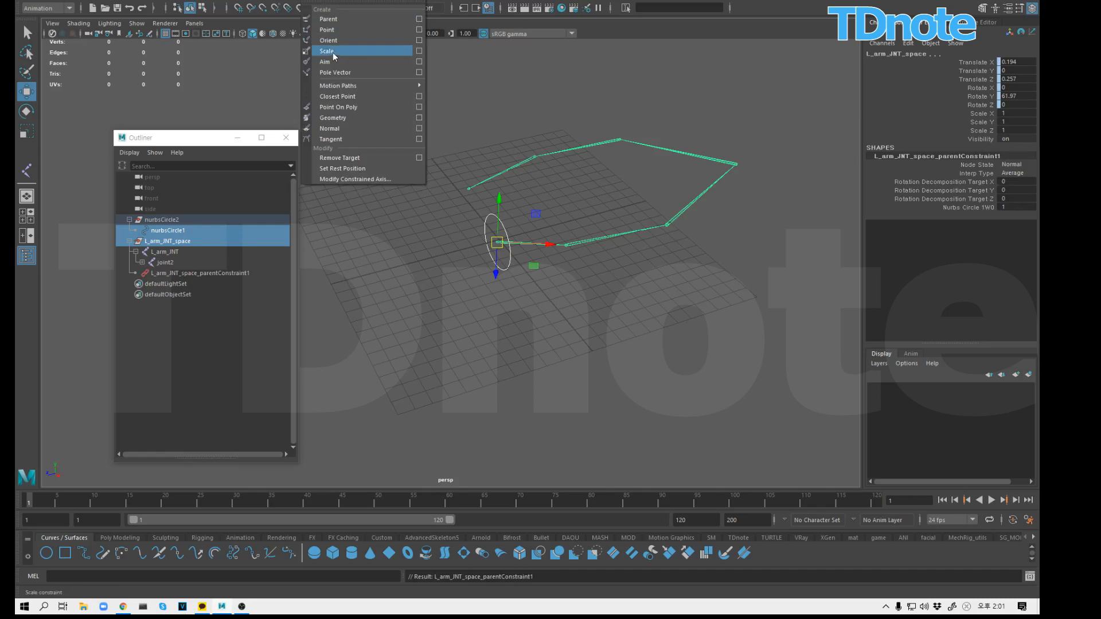
click(338, 53)
click(435, 241)
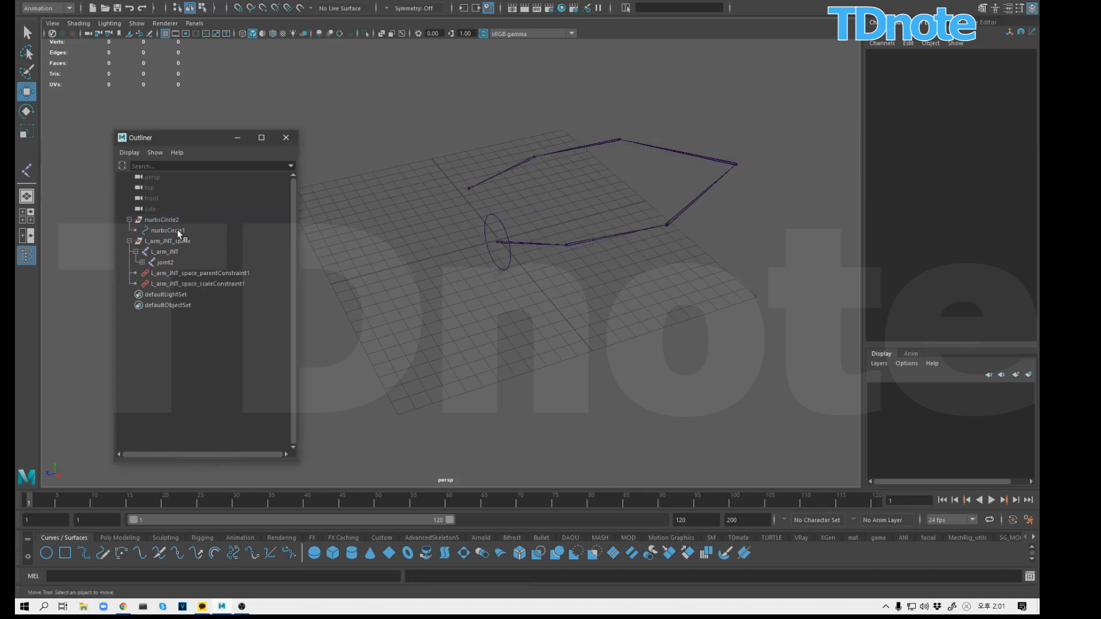
Step: Try scaling nurbsCircle1 up uniformly to about 3.6 to test the constrained chain, and undo the scaling
click(177, 229)
key(r)
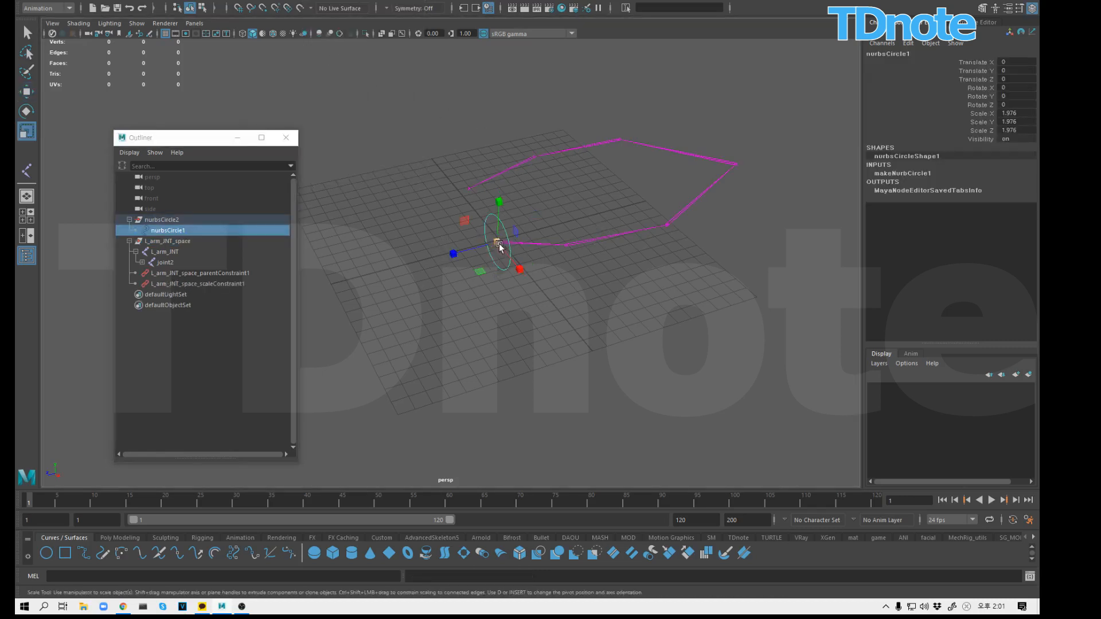
drag(497, 241, 536, 236)
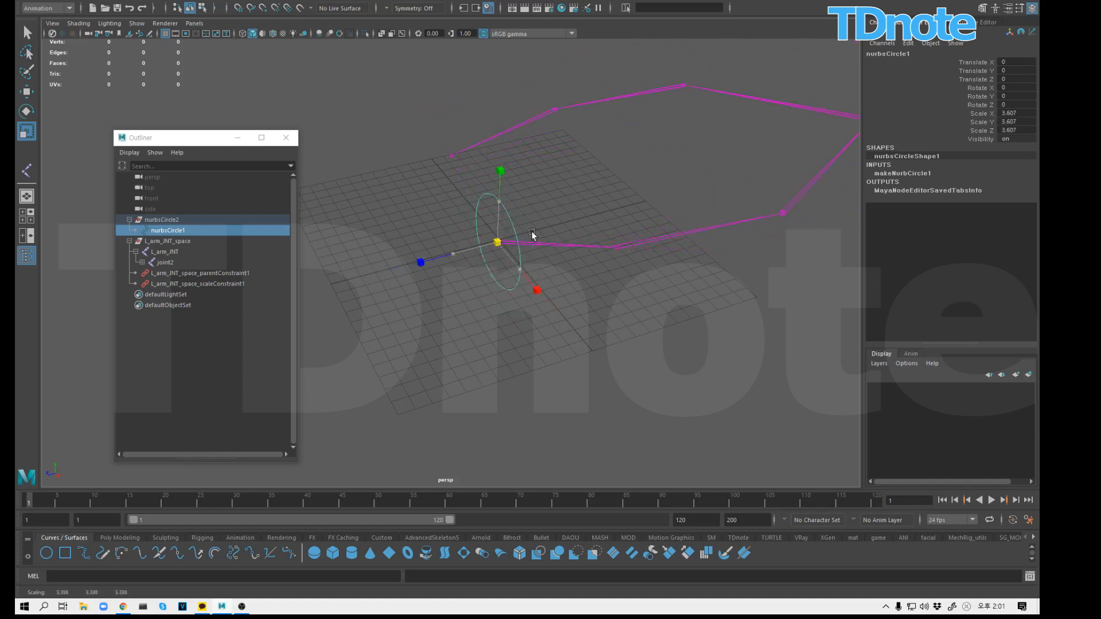
key(ctrl+z)
click(417, 319)
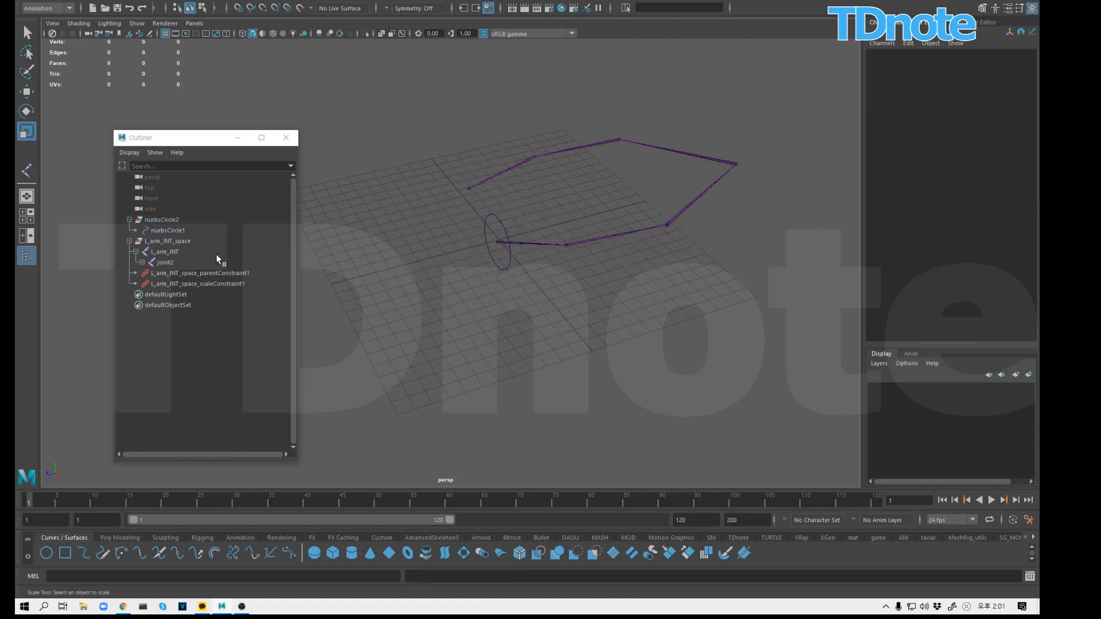
Step: Enable Segment Scale Compensate on L_arm_JNT and check the same joint attribute on joint2
click(173, 251)
click(1007, 8)
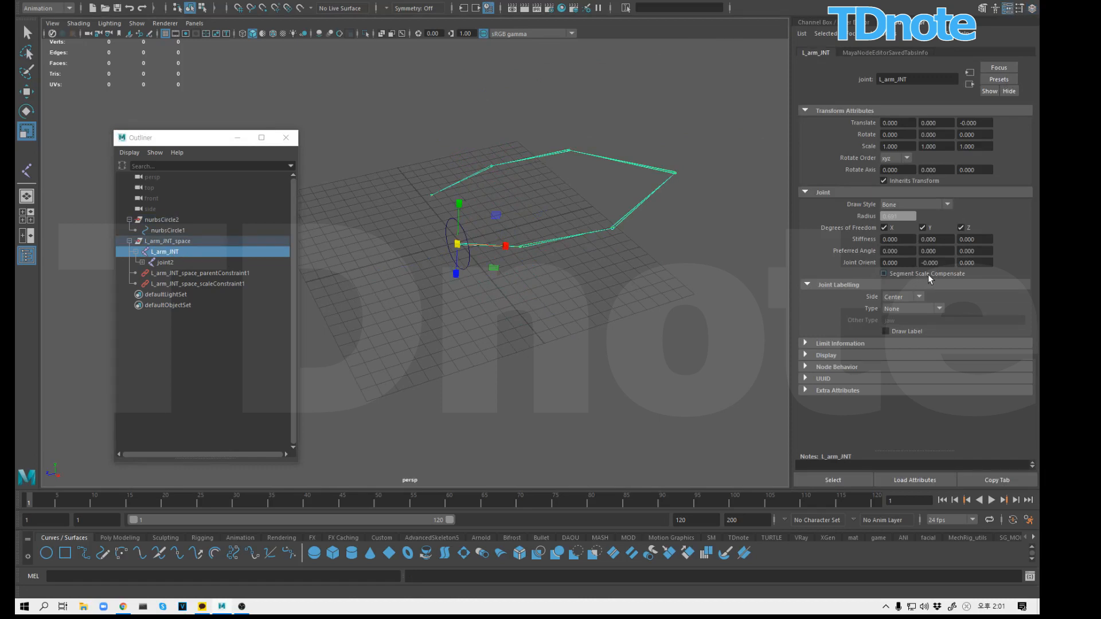
click(926, 274)
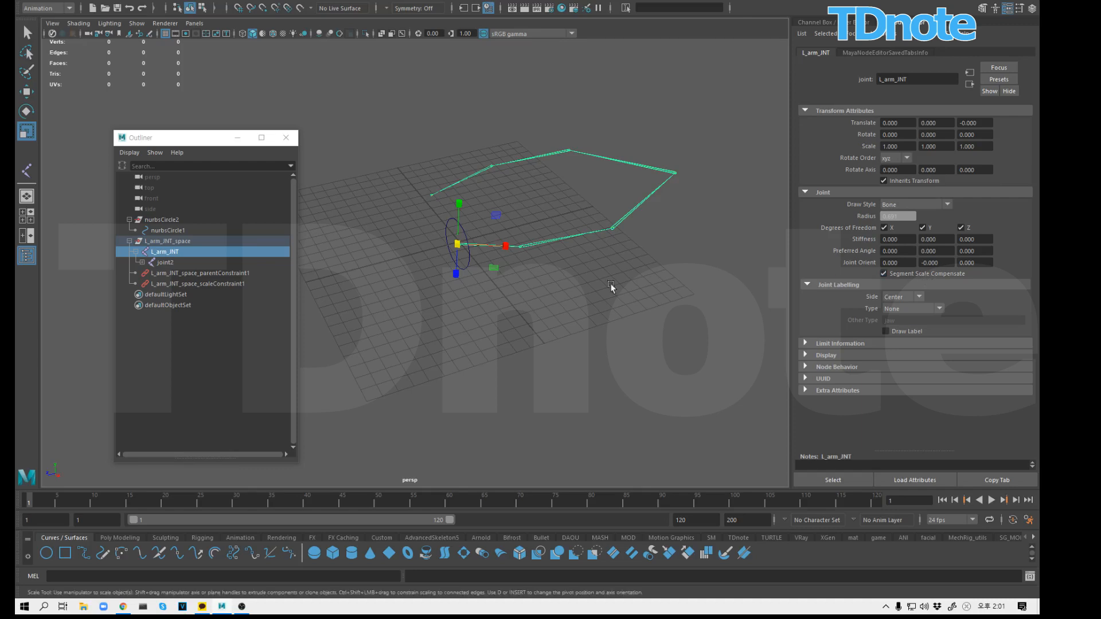
click(165, 262)
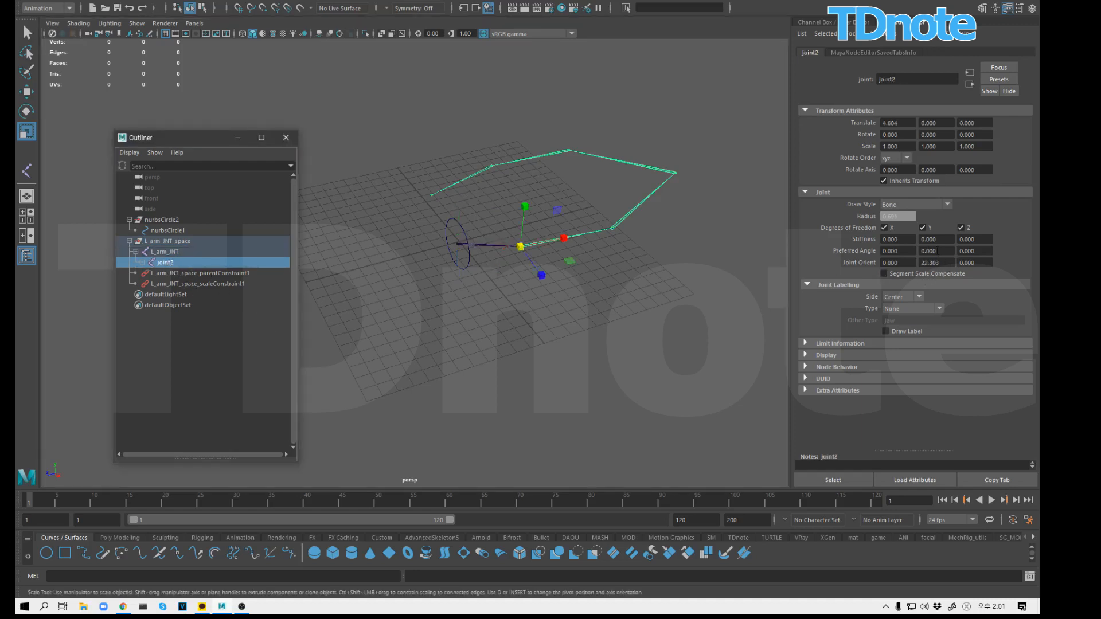
click(580, 317)
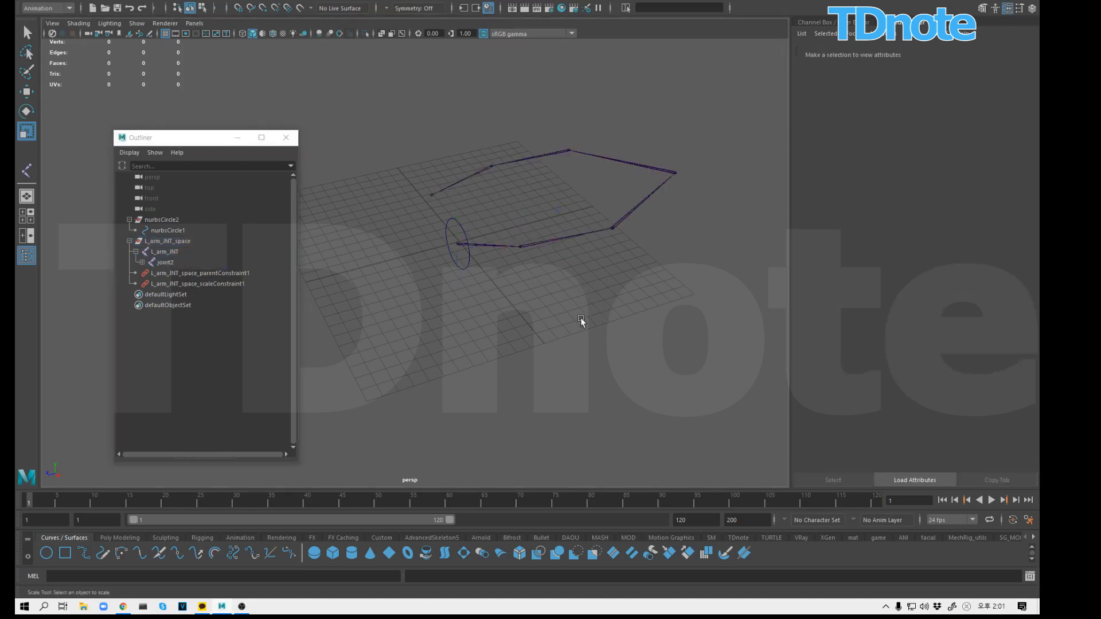
Step: Test the chain with Segment Scale Compensate enabled on L_arm_JNT by scaling nurbsCircle1 uniformly to about 2.6, and revert the scaling
click(468, 267)
drag(457, 246, 528, 228)
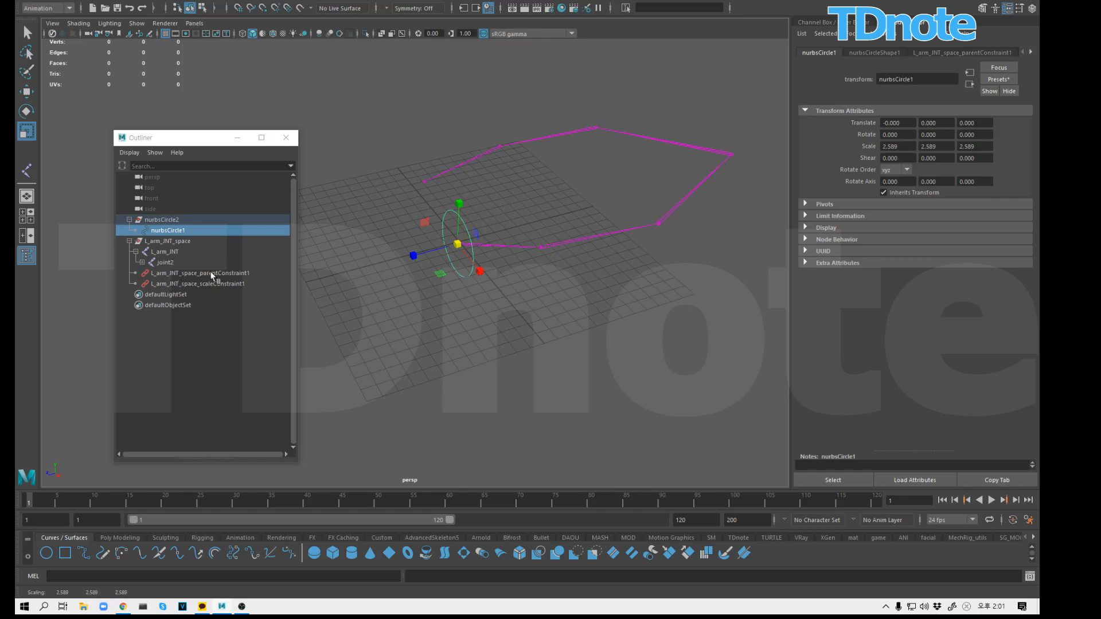
key(ctrl+z)
click(606, 293)
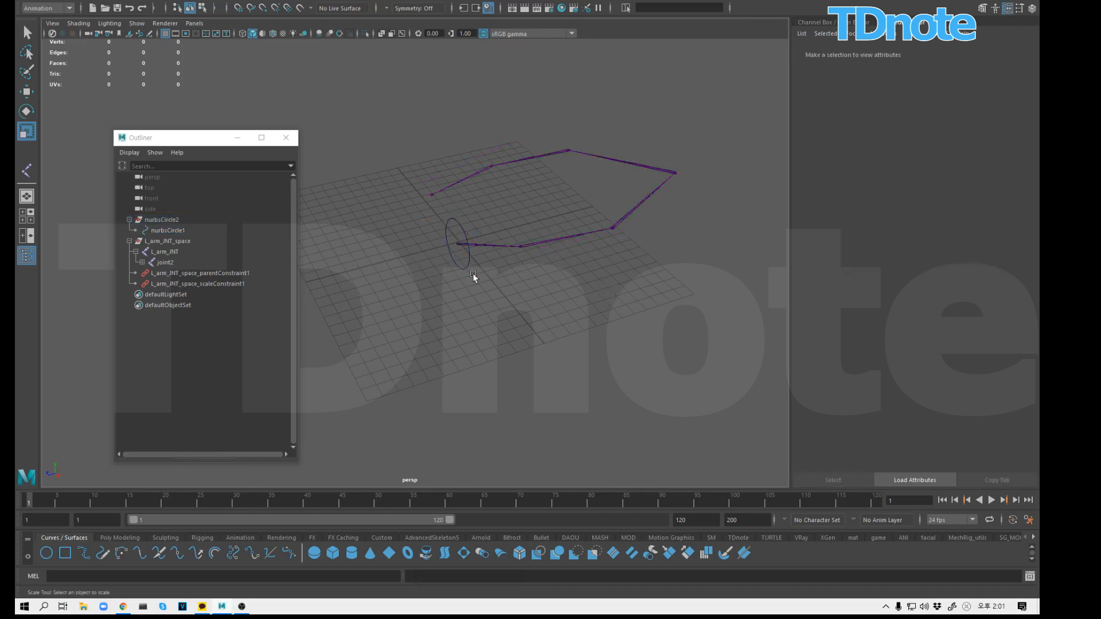
alt+drag(512, 256, 581, 240)
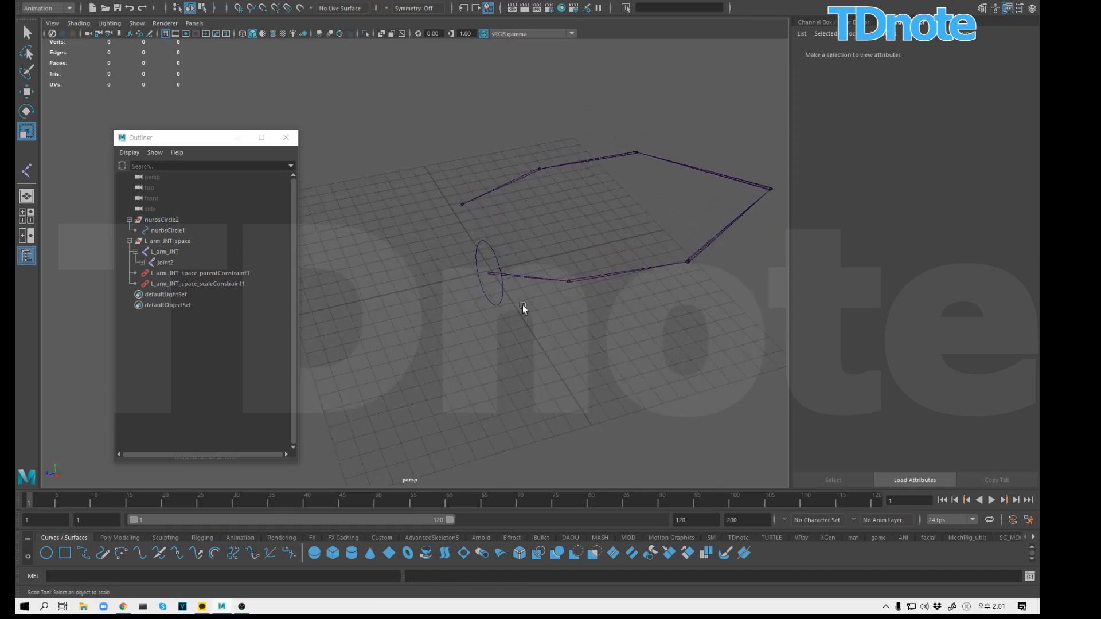
click(503, 290)
drag(490, 274, 622, 313)
click(623, 313)
alt+drag(695, 352, 575, 311)
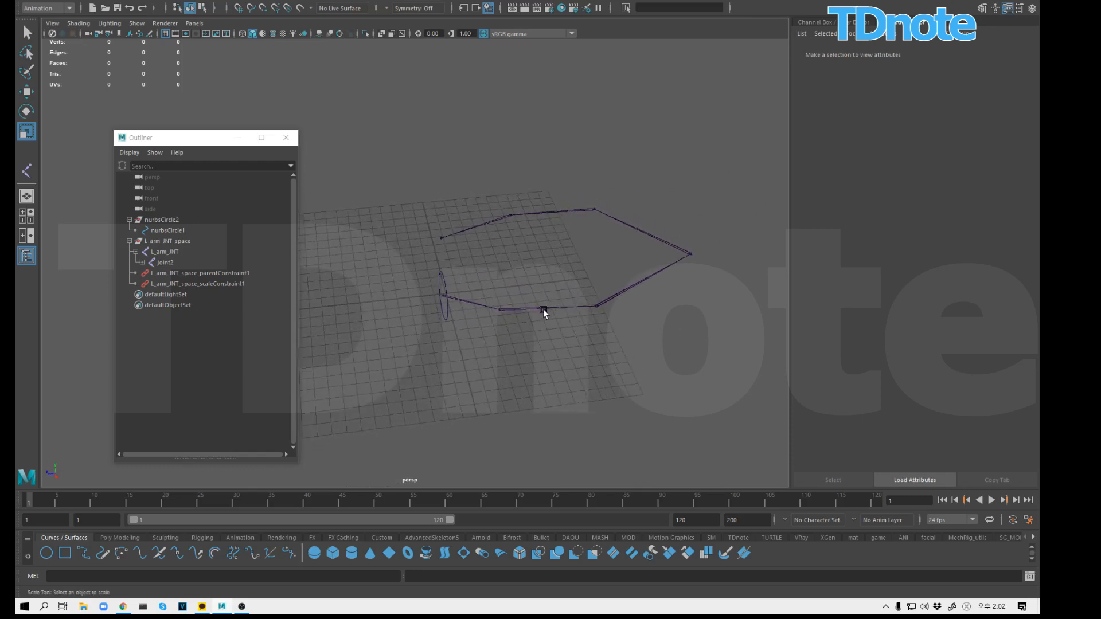
Step: Inspect the joint attributes of L_arm_JNT, joint2 and joint3 one after another in the viewport
drag(476, 314, 476, 315)
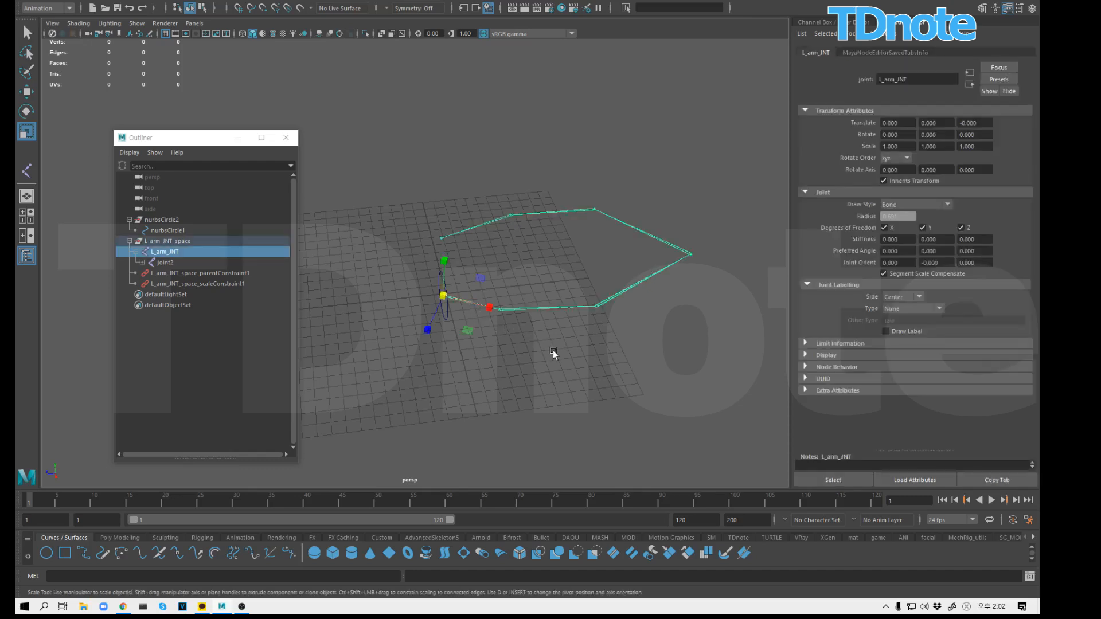
click(576, 336)
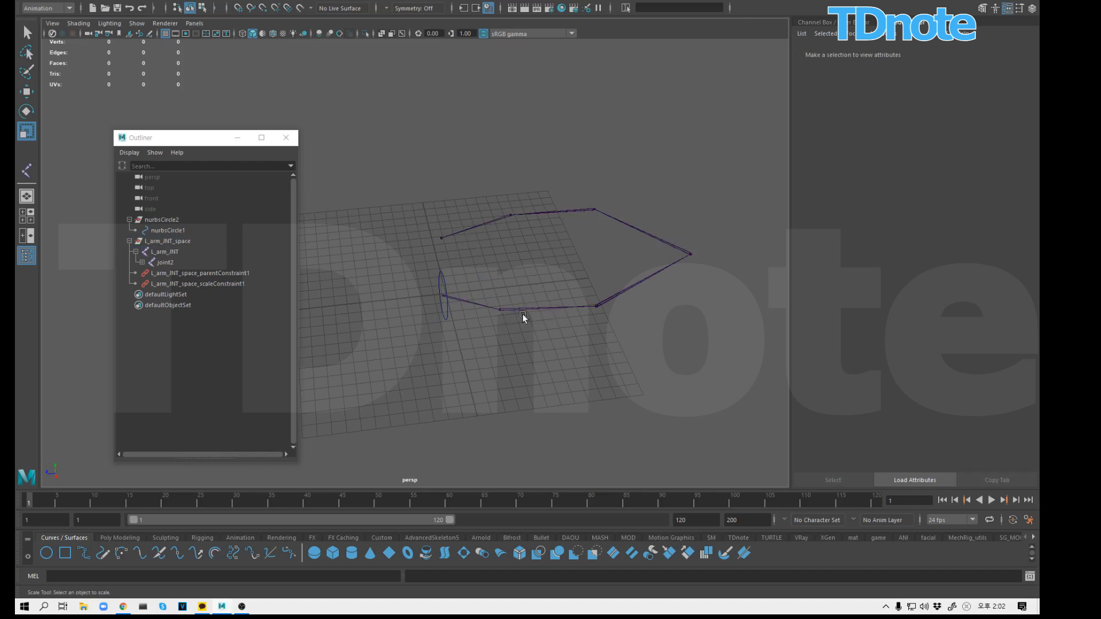
click(474, 294)
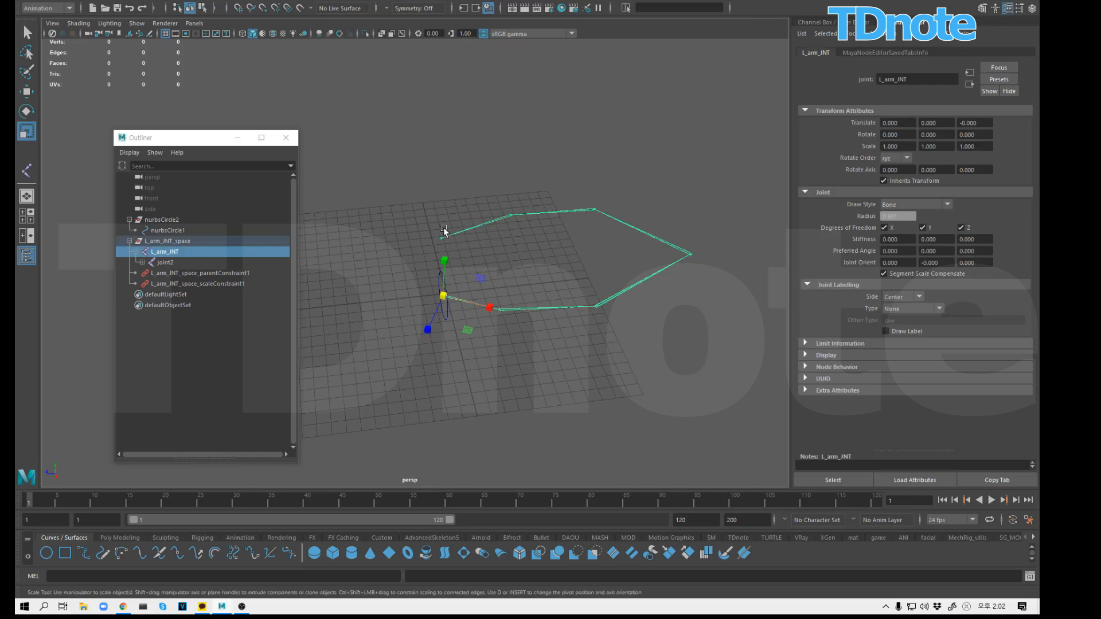
click(532, 258)
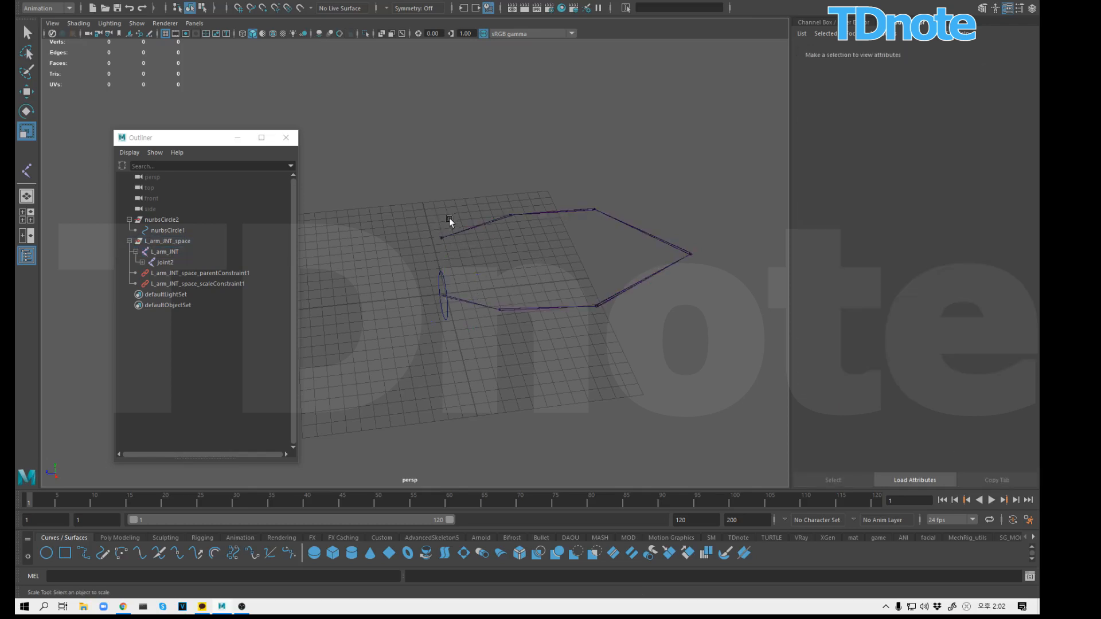
click(483, 298)
click(586, 306)
click(644, 287)
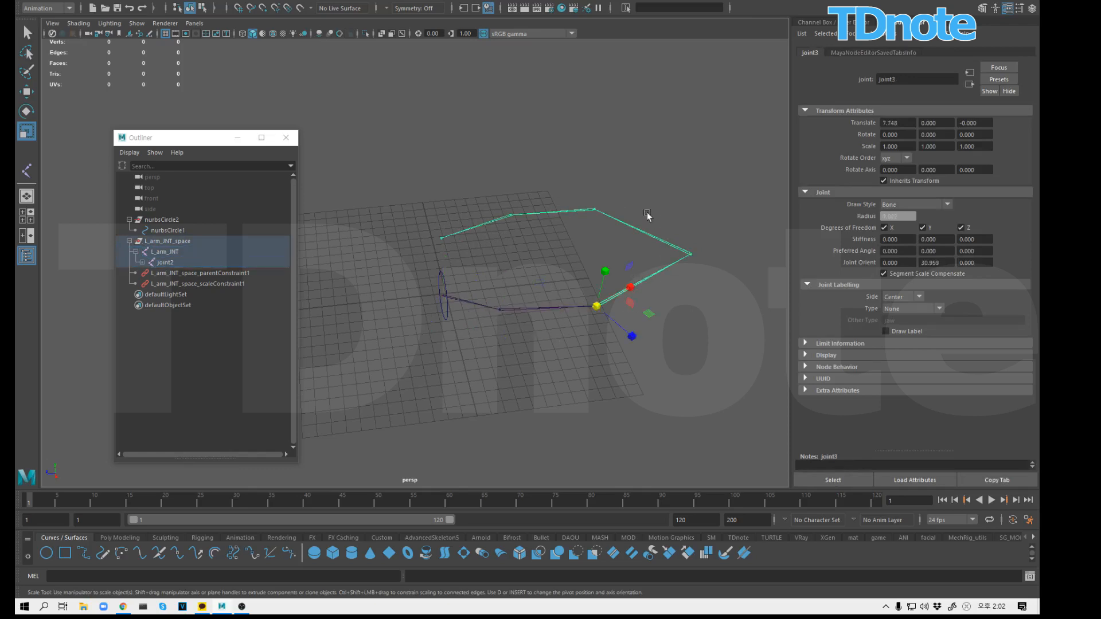
Step: Try scaling joint4 along its X axis by a factor of about 0.68, and undo the scaling
key(Down)
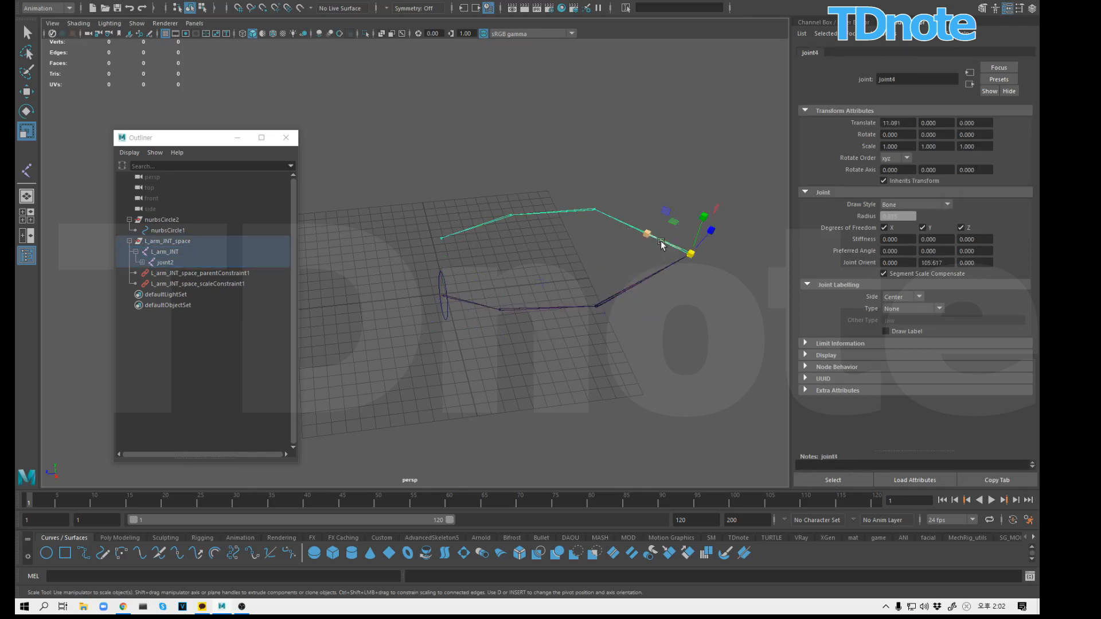
drag(661, 243, 665, 245)
key(ctrl+z)
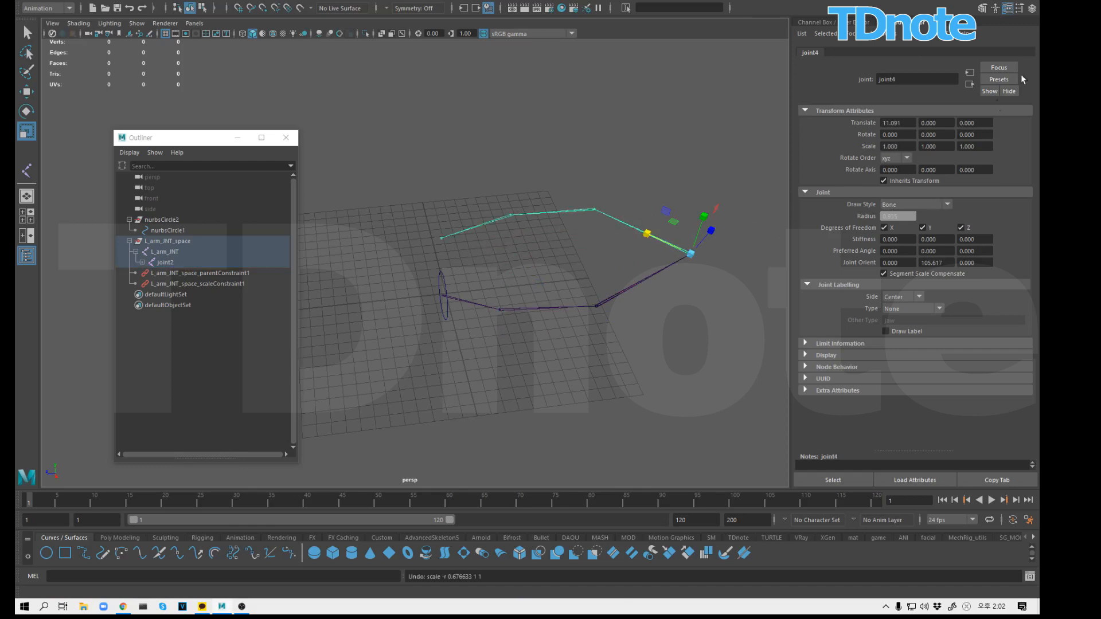
Step: Create an IK spline handle from joint1 to joint9 with the default one-span auto-created curve
click(1031, 8)
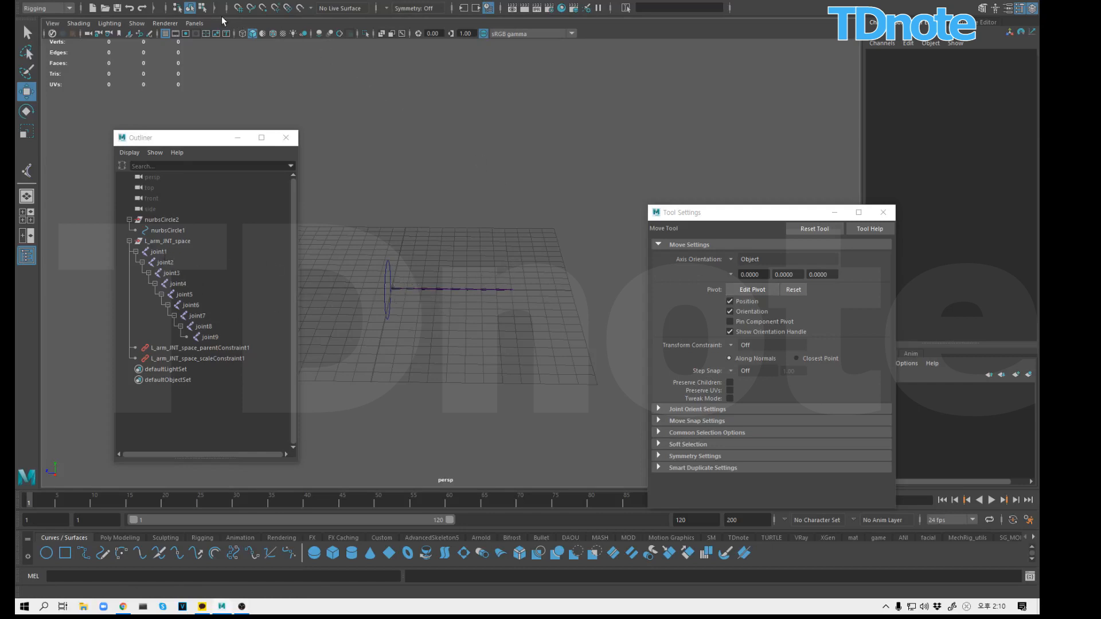
click(208, 1)
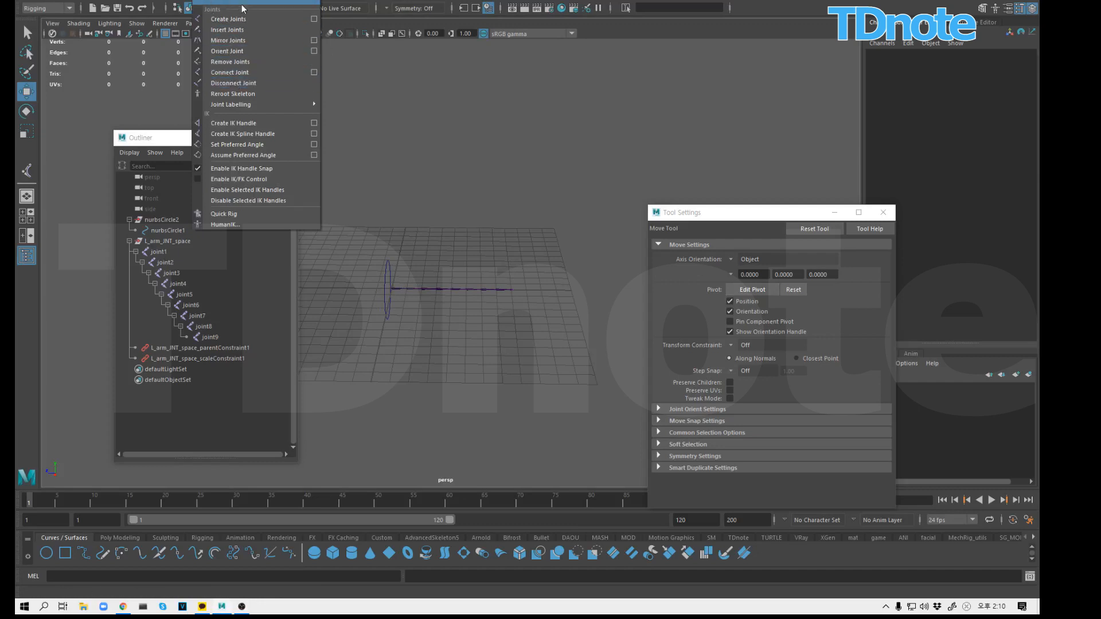
click(211, 1)
click(211, 0)
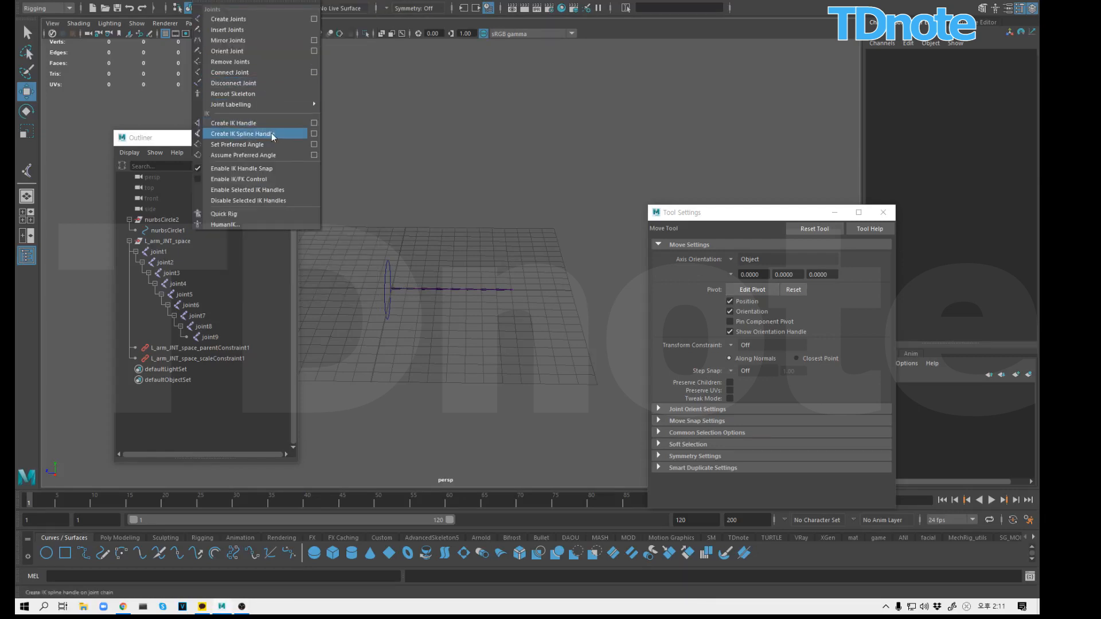
click(313, 135)
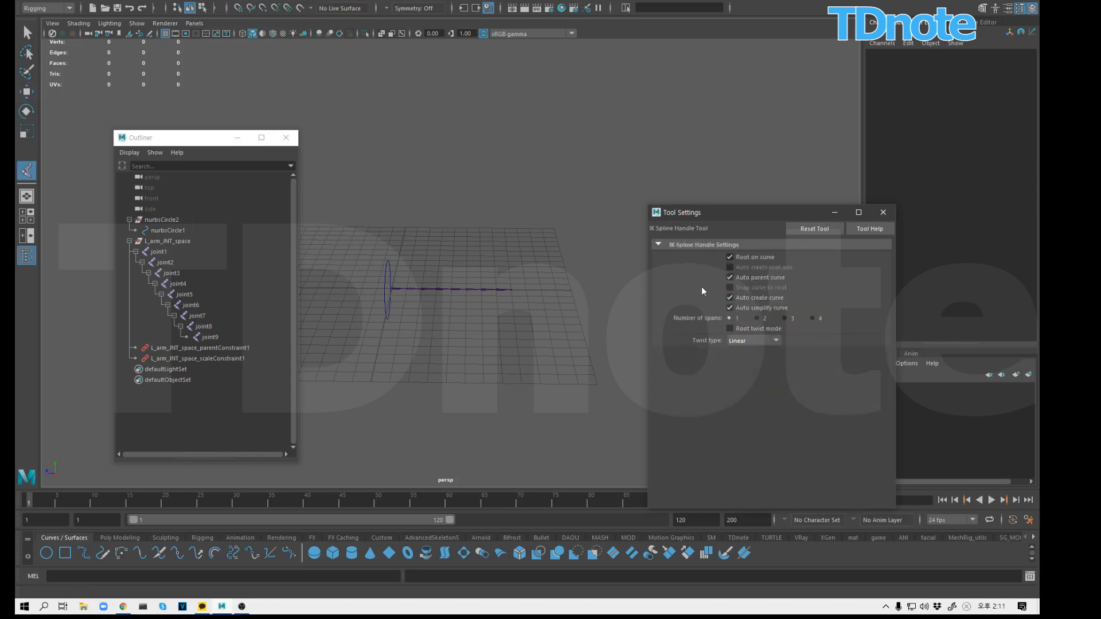
click(162, 252)
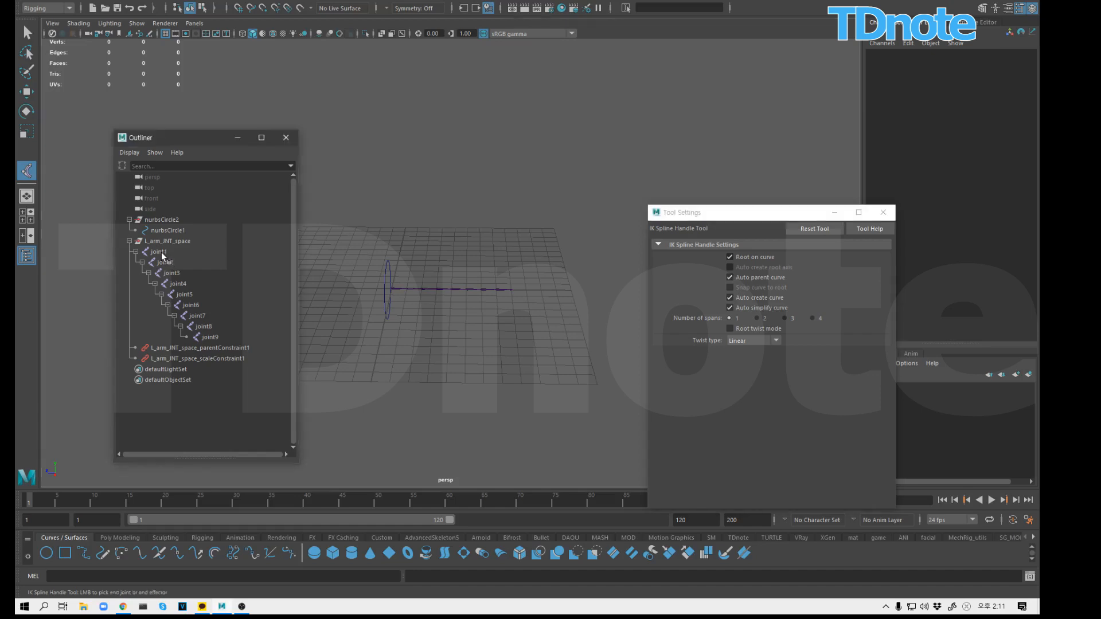
click(209, 338)
key(w)
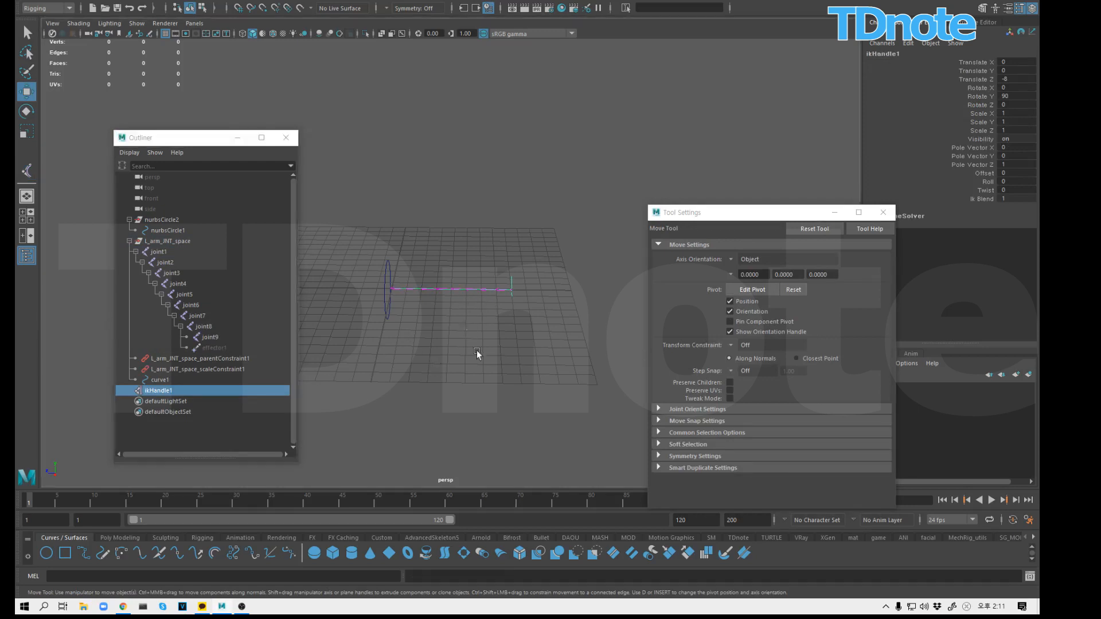
Step: Test the IK spline by moving control vertices of curve1 upward, and undo each move
click(477, 350)
click(475, 290)
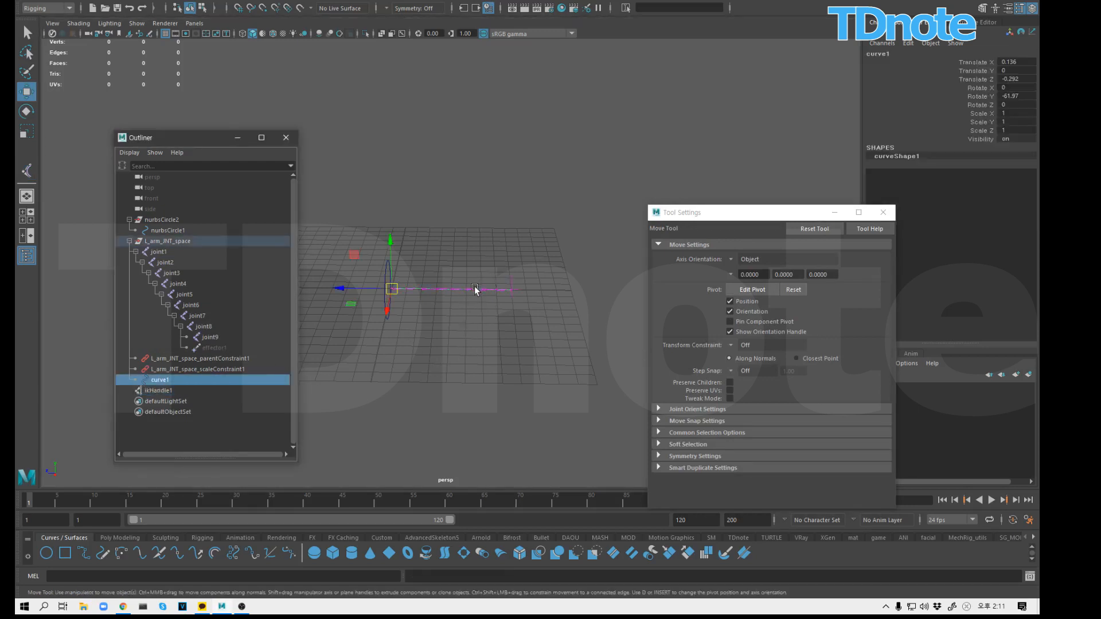
key(F10)
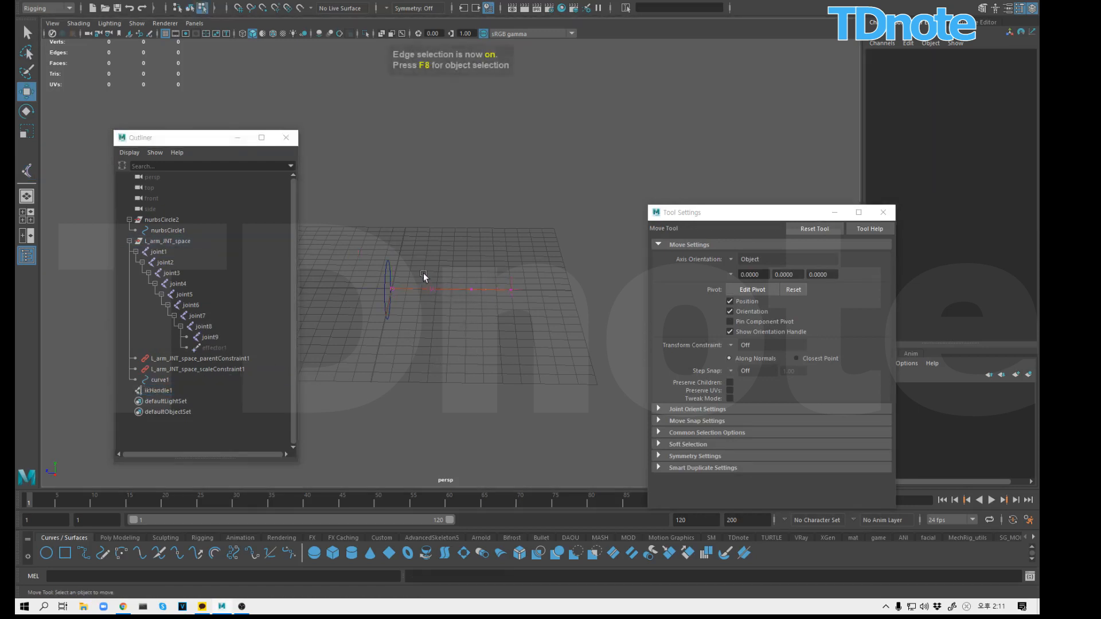
drag(423, 273, 468, 222)
key(ctrl+z)
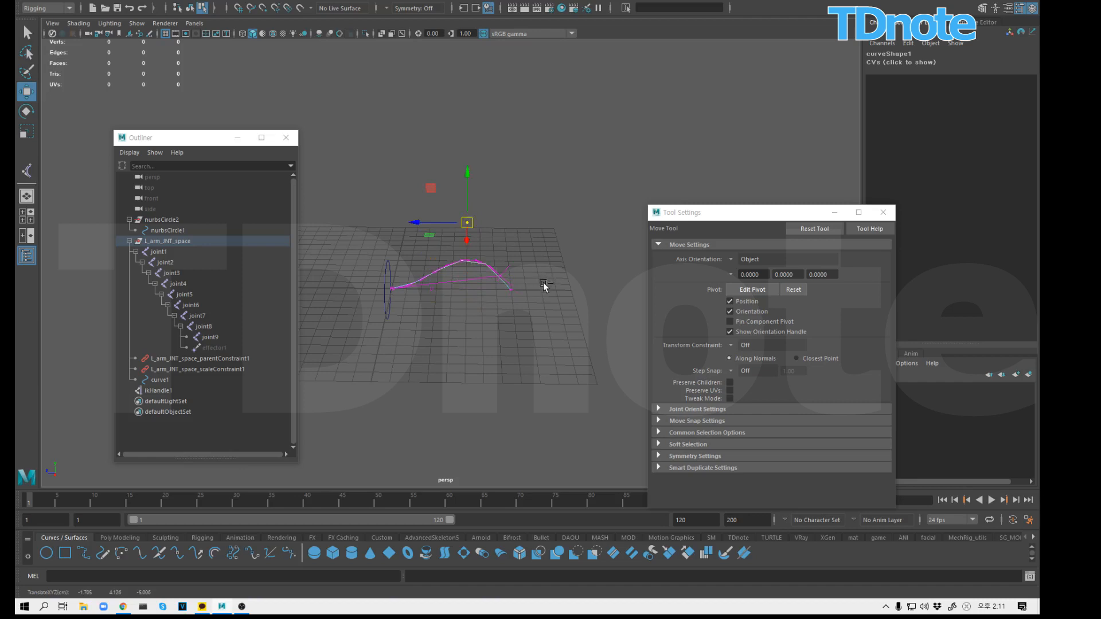
key(ctrl+z)
drag(505, 270, 511, 246)
key(ctrl+z)
Step: Duplicate the nurbsCircle2 control group
click(577, 349)
mouse_move(511, 329)
alt+mouse_down()
mouse_move(511, 294)
mouse_move(570, 294)
mouse_move(518, 328)
mouse_move(527, 322)
mouse_move(519, 310)
mouse_move(501, 321)
alt+mouse_up()
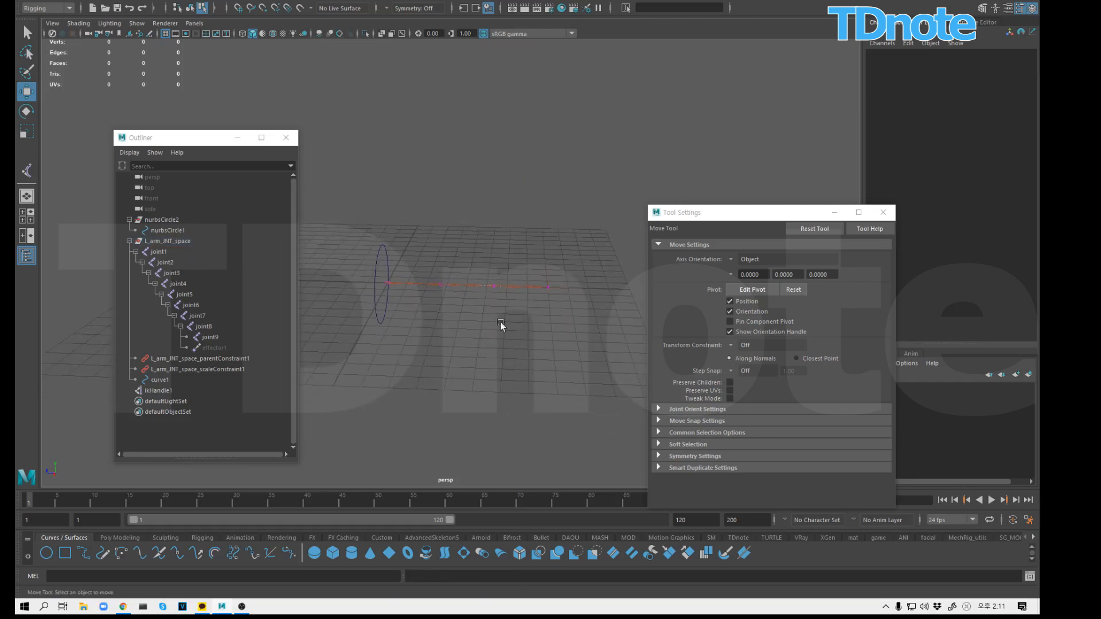
click(167, 224)
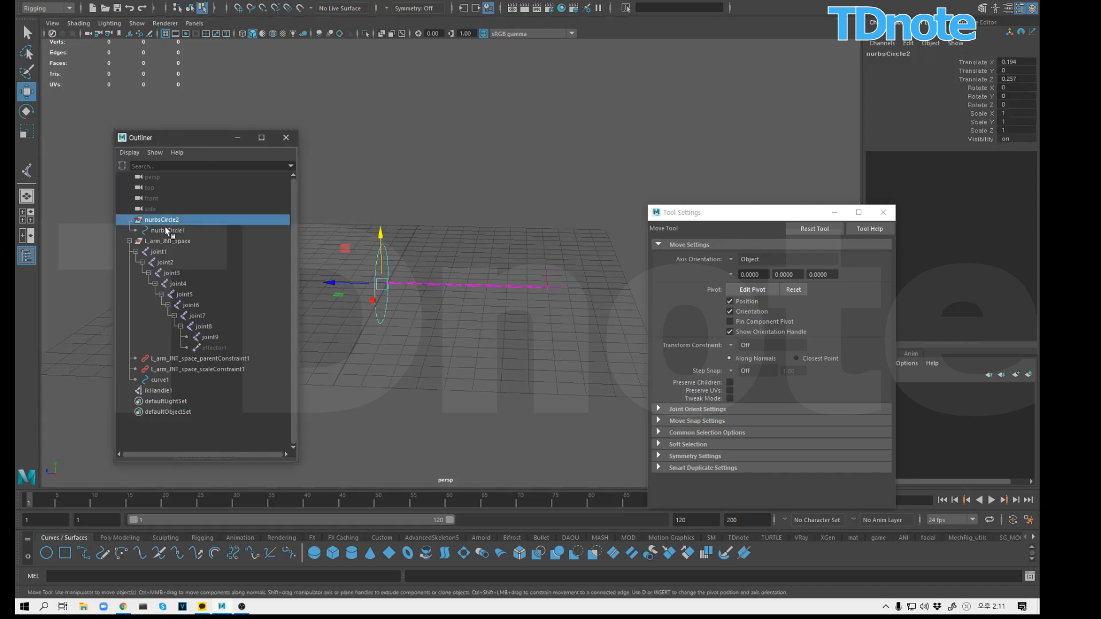
key(ctrl+d)
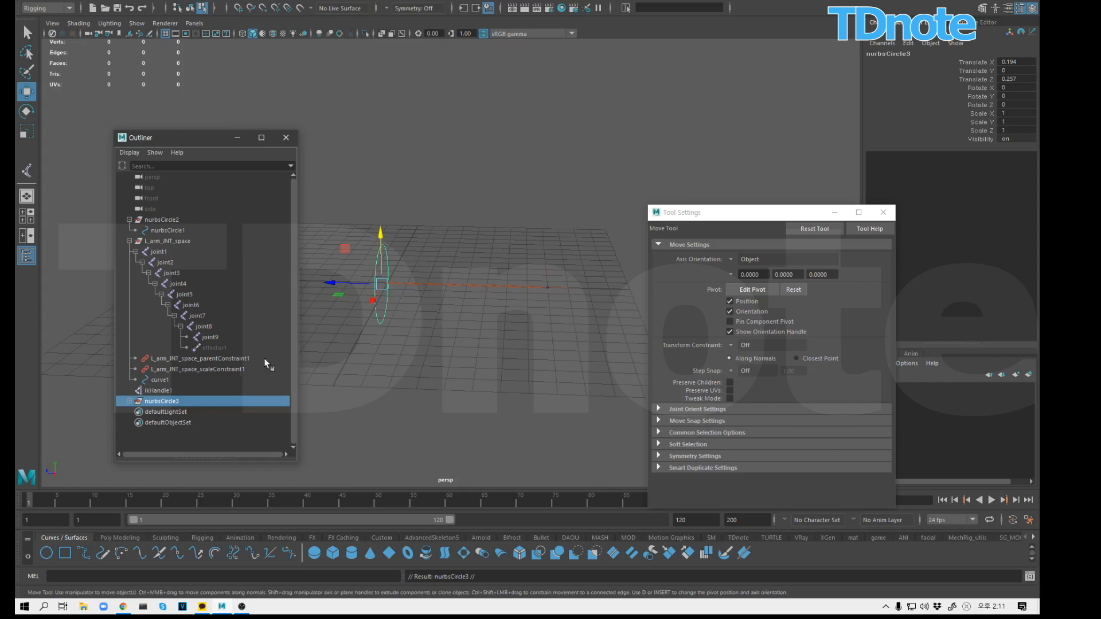
Step: Create a cluster on the second control vertex of curve1, counted from the chain's root
click(172, 379)
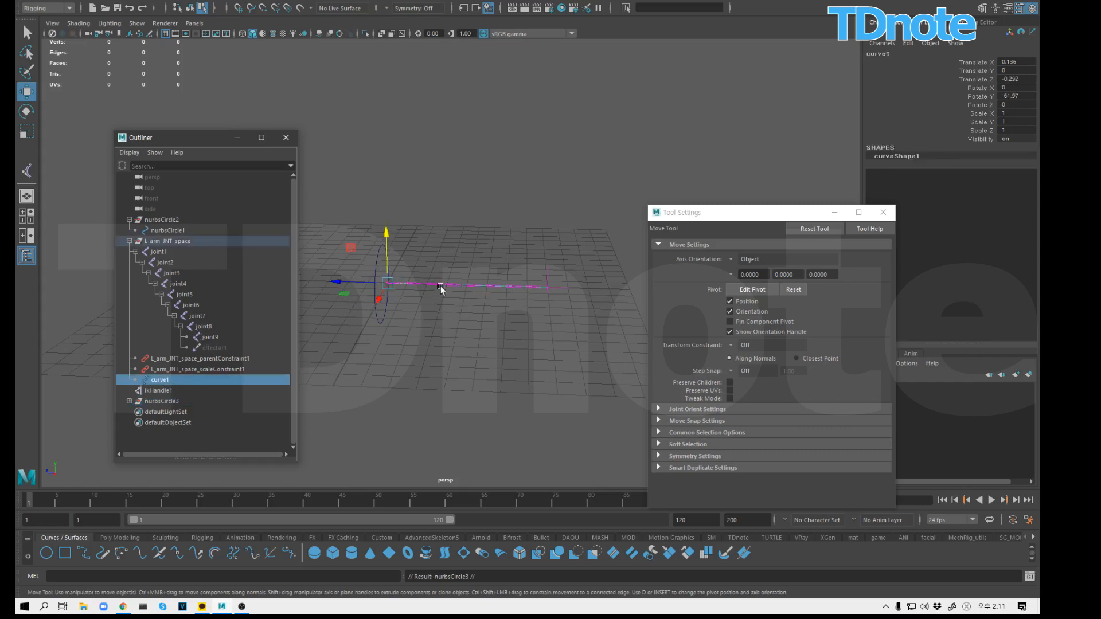
key(F8)
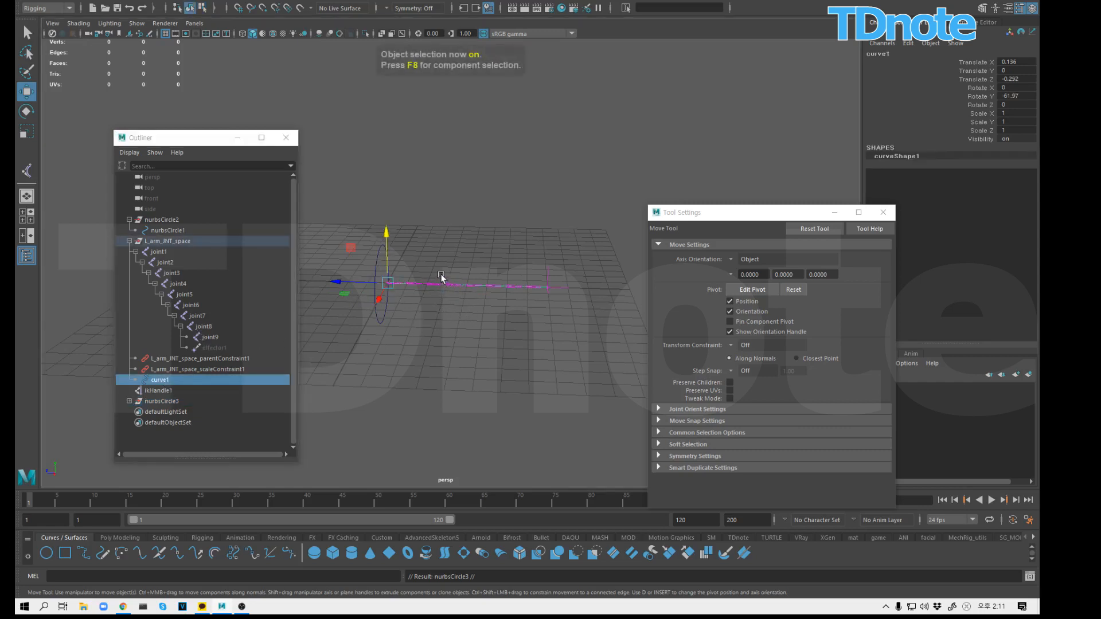
click(457, 297)
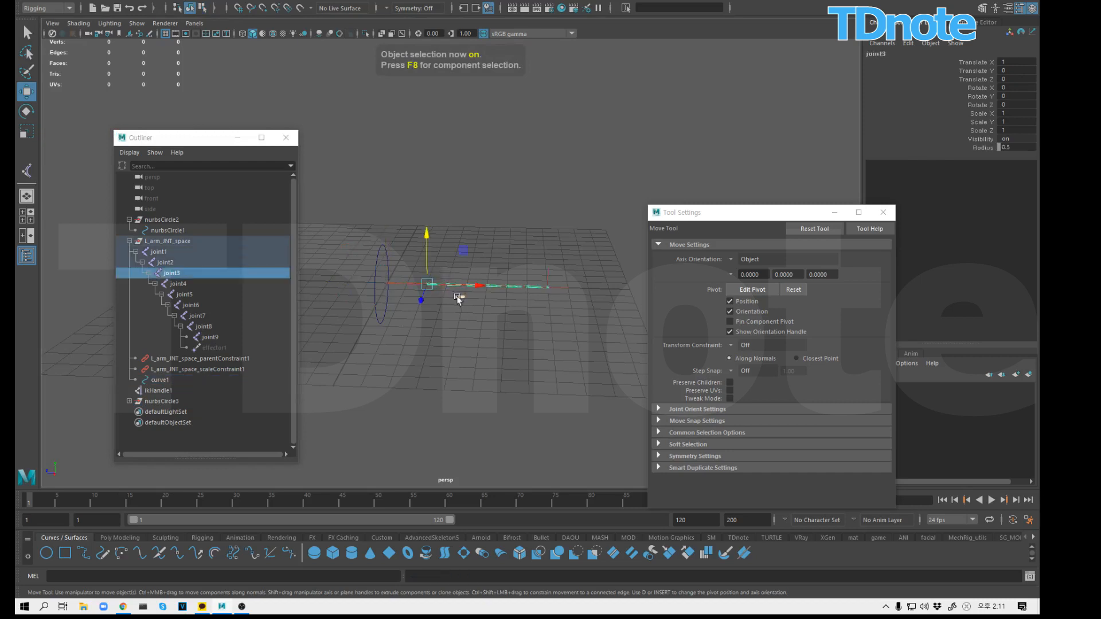
click(425, 342)
click(172, 379)
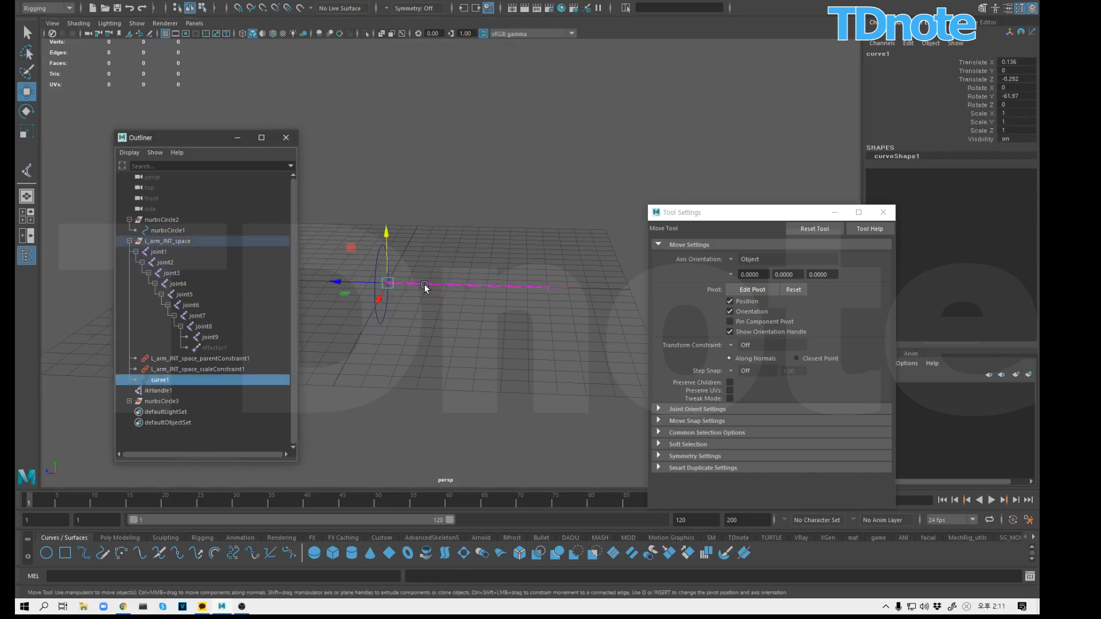
key(F8)
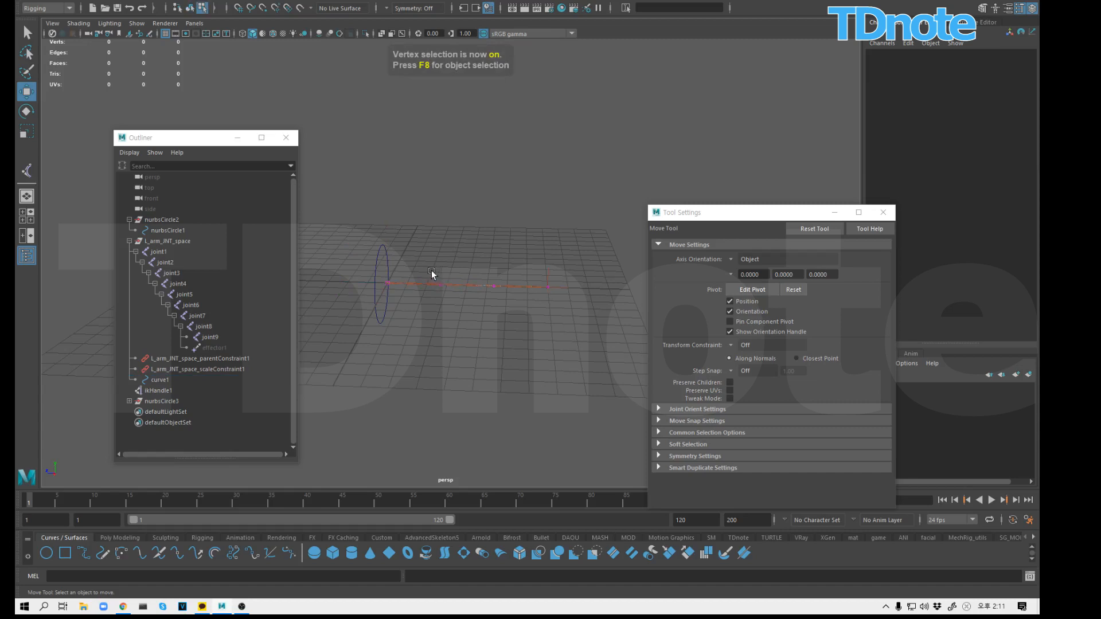
drag(431, 272, 455, 305)
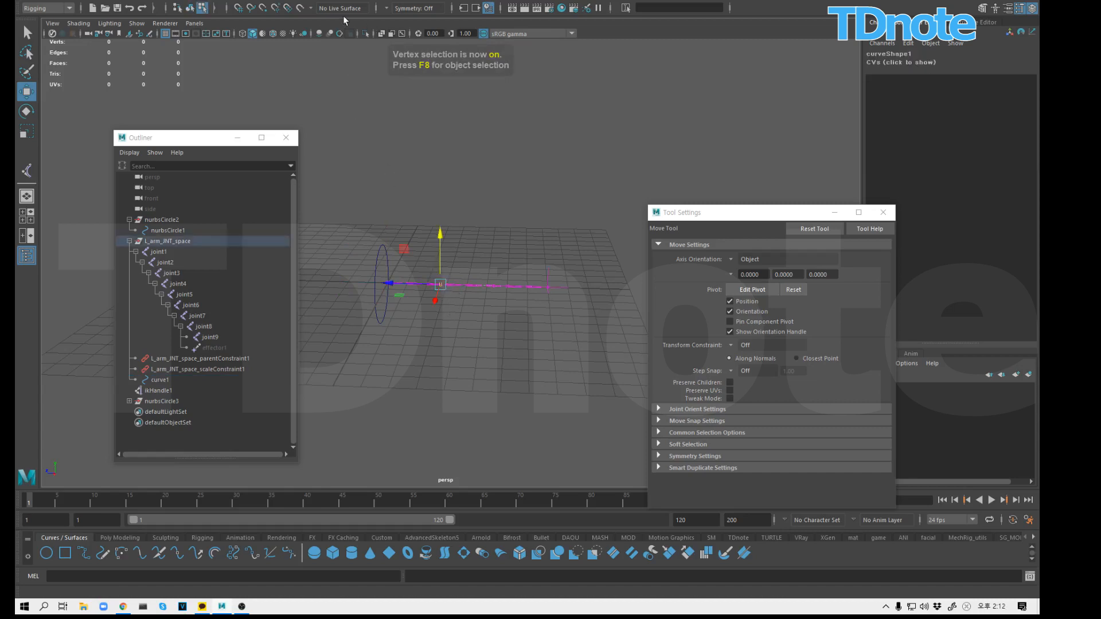
click(263, 3)
click(279, 38)
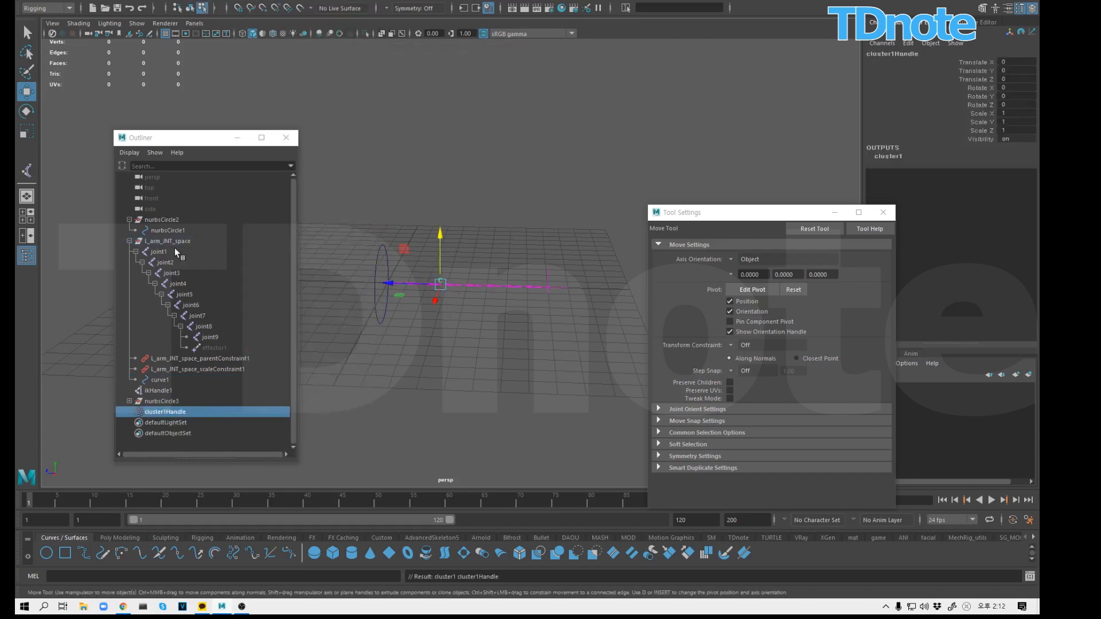
click(458, 352)
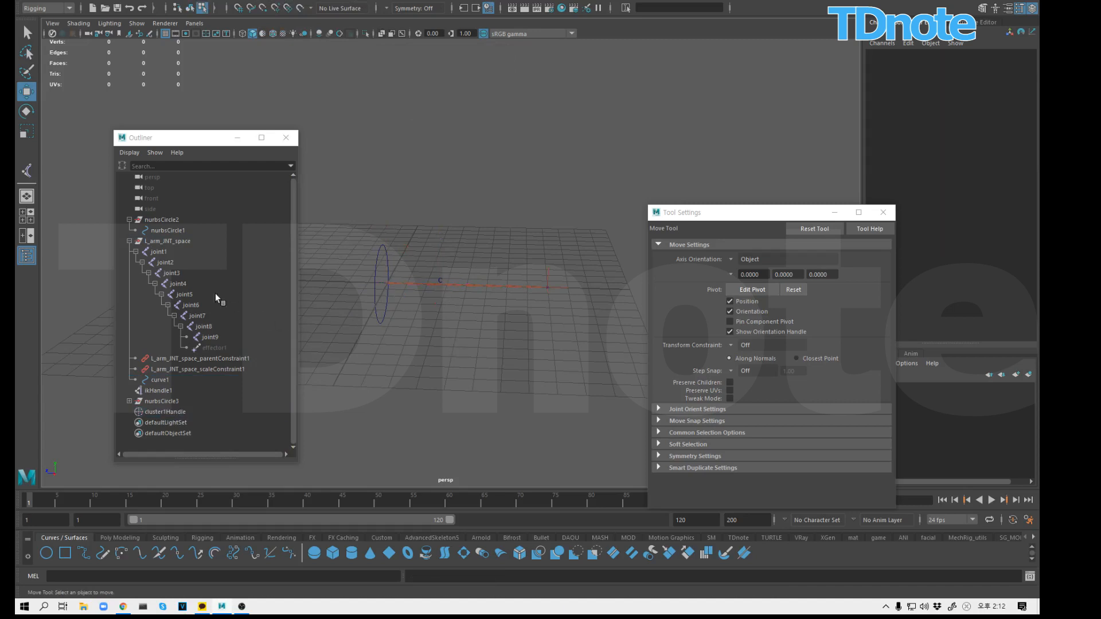
Step: Create a separate cluster on the third control vertex of curve1
click(166, 229)
click(154, 381)
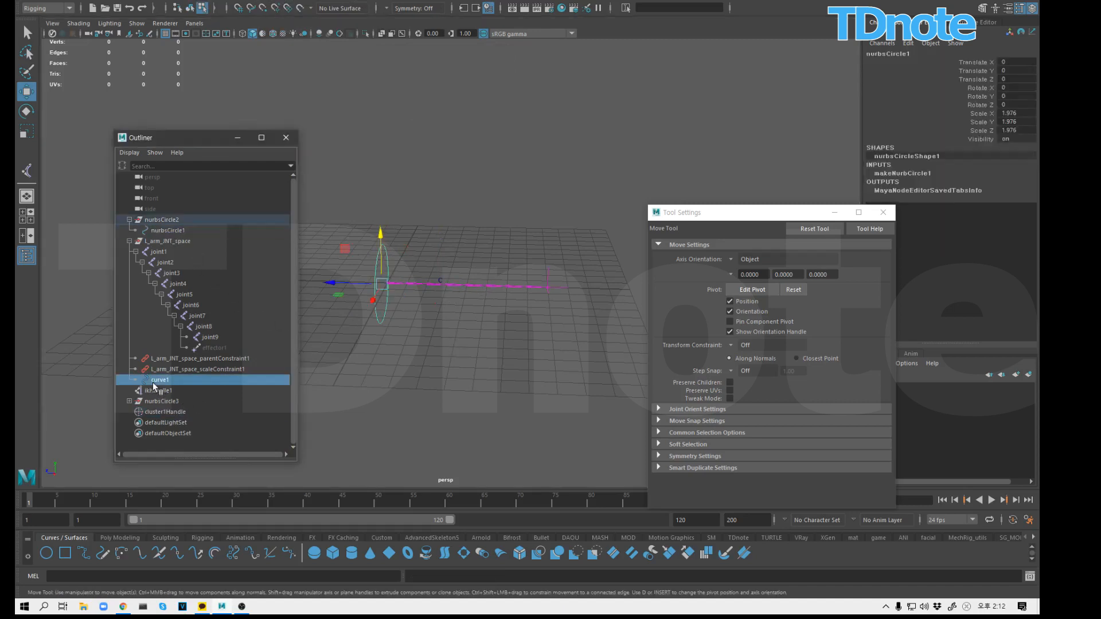
key(F9)
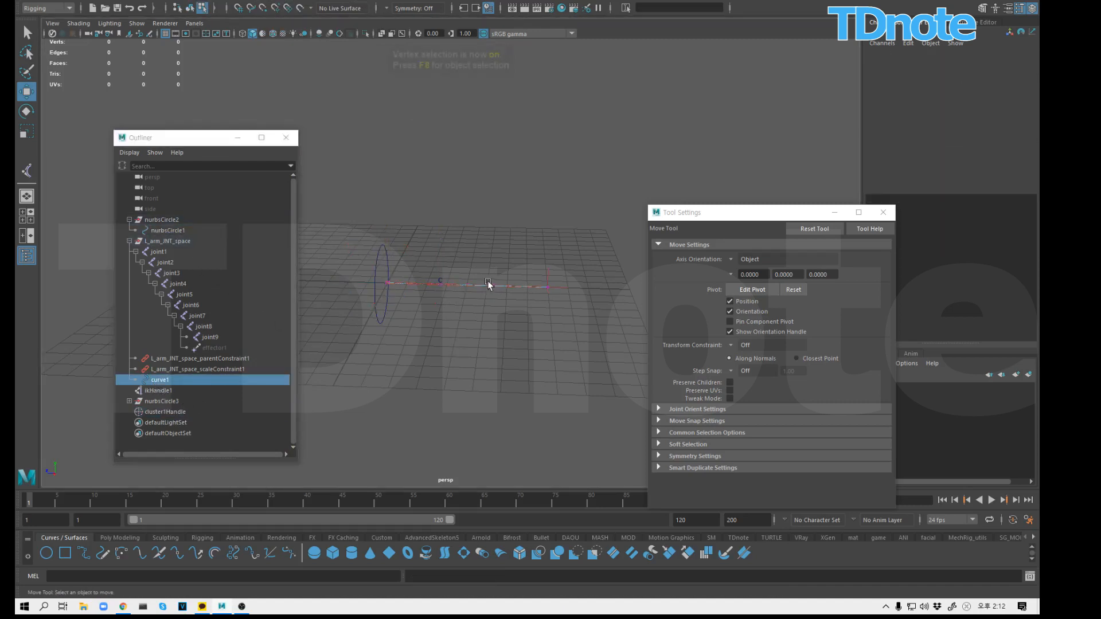
click(493, 286)
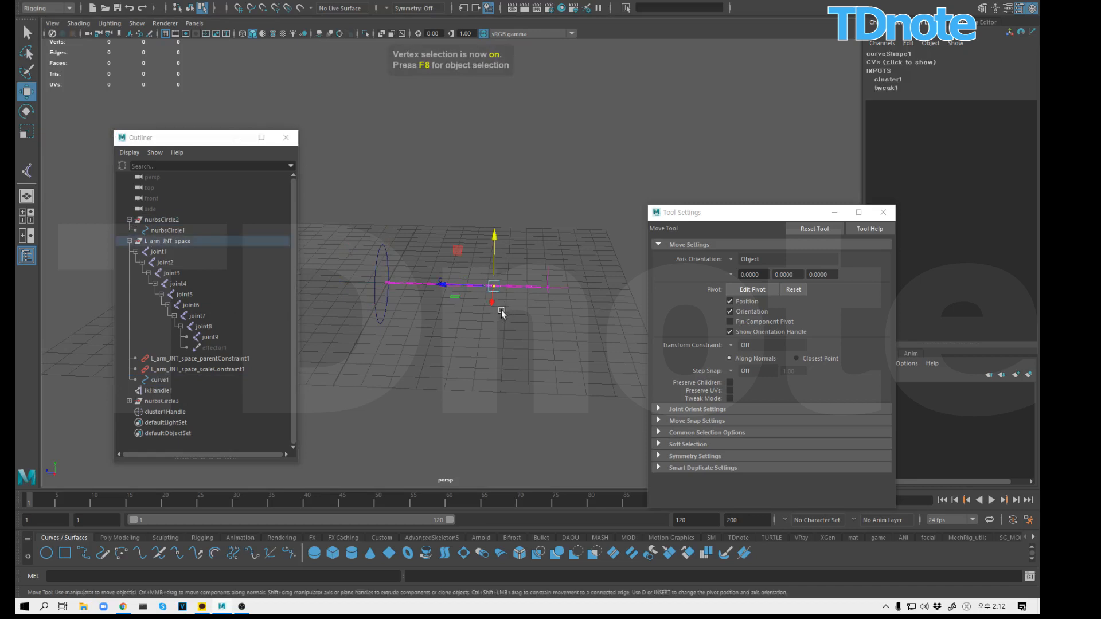
key(g)
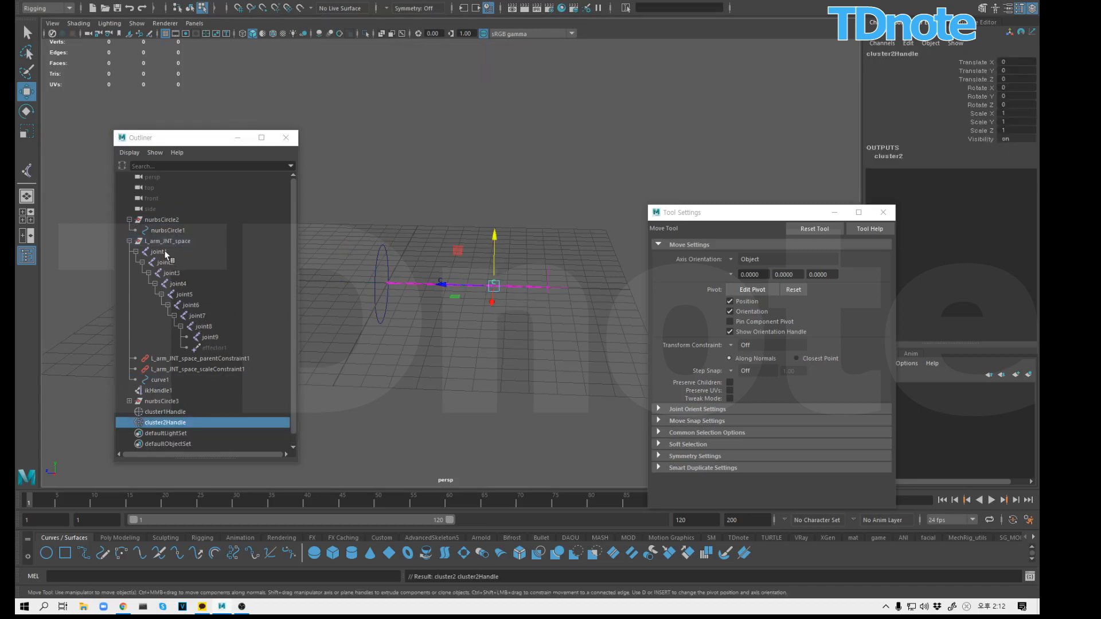
Step: Create a cluster on the last control vertex of curve1 at the chain's tip
click(163, 380)
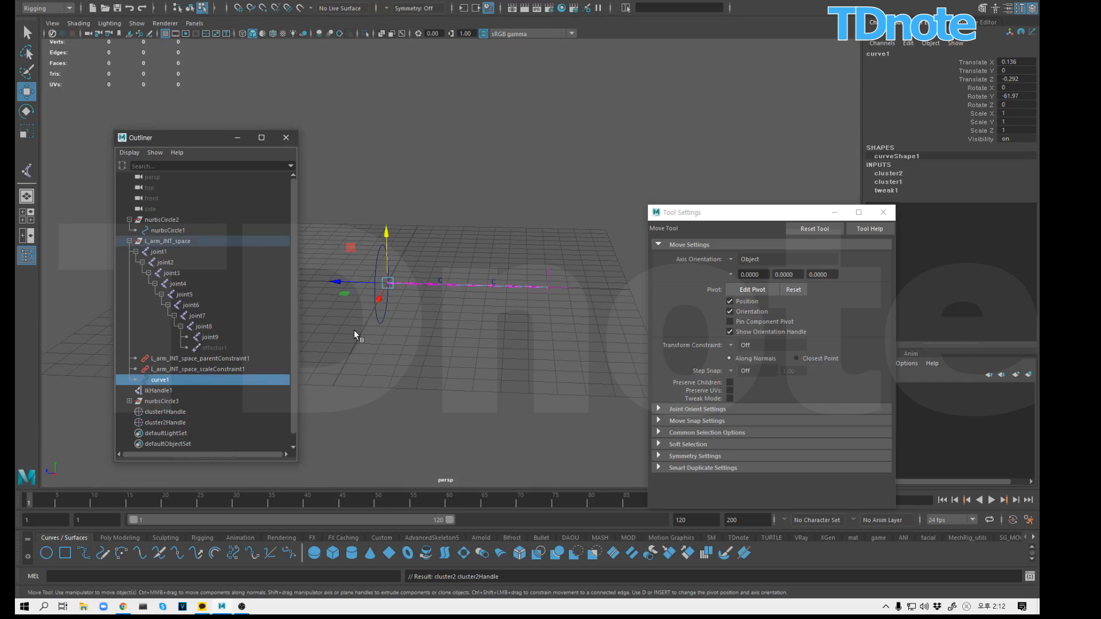
key(F9)
click(544, 285)
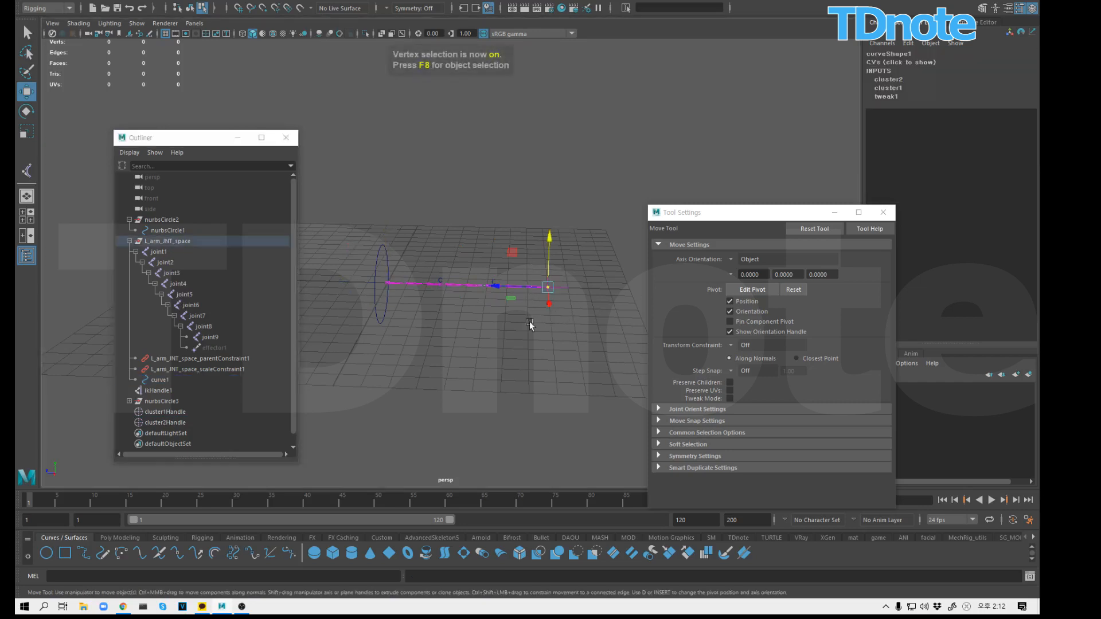
key(g)
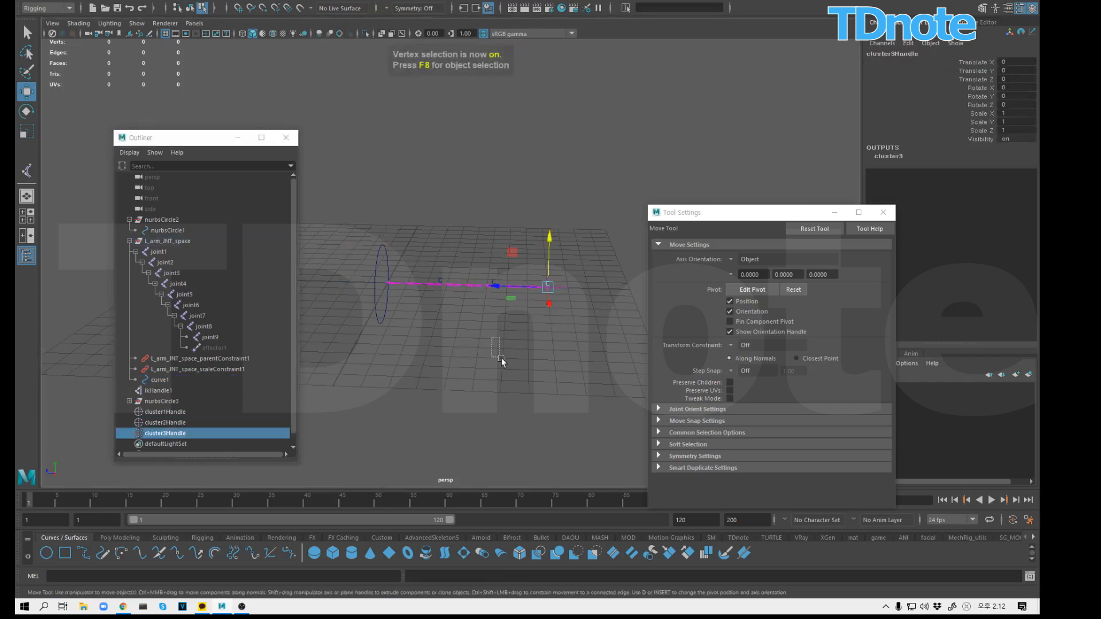
click(501, 357)
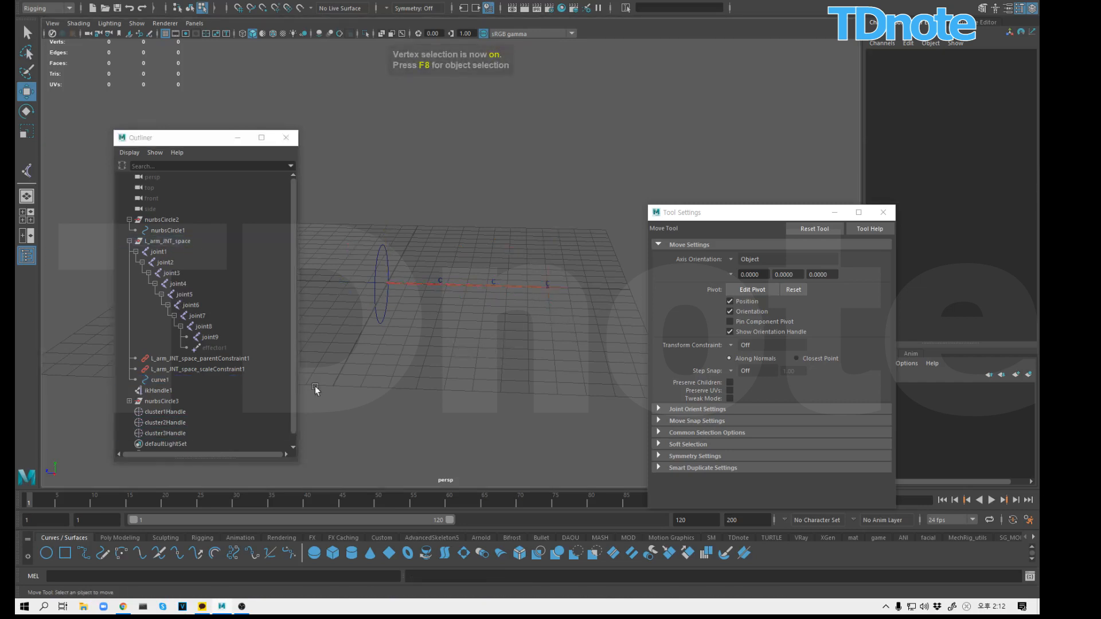
Step: Duplicate the nurbsCircle2 control group and move the copy along Z to about -2.551, next to the first cluster
click(187, 222)
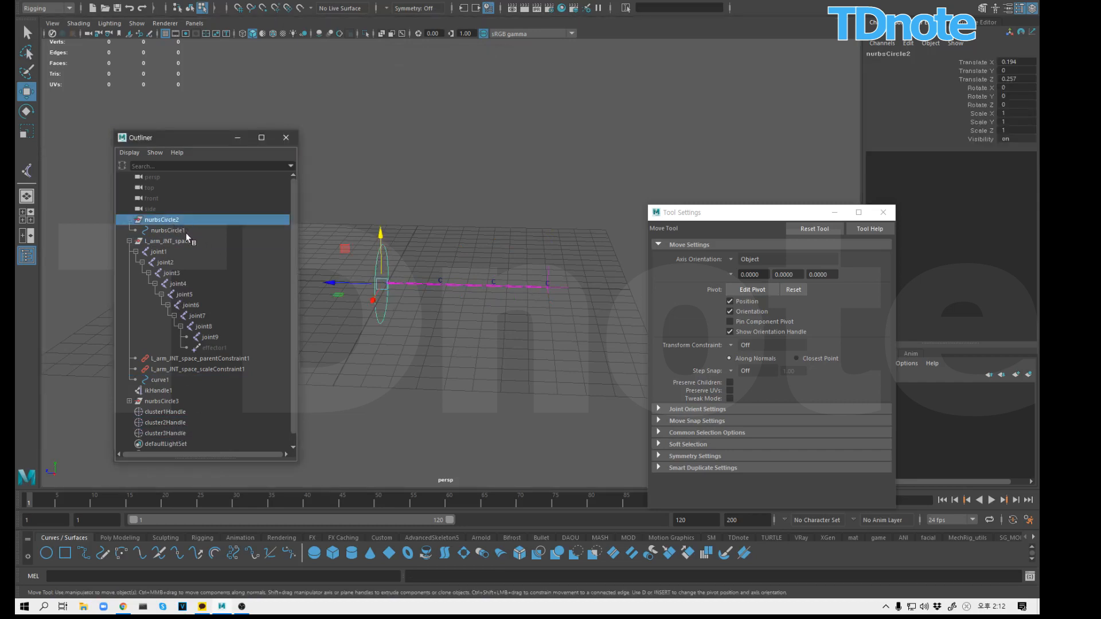
key(ctrl+d)
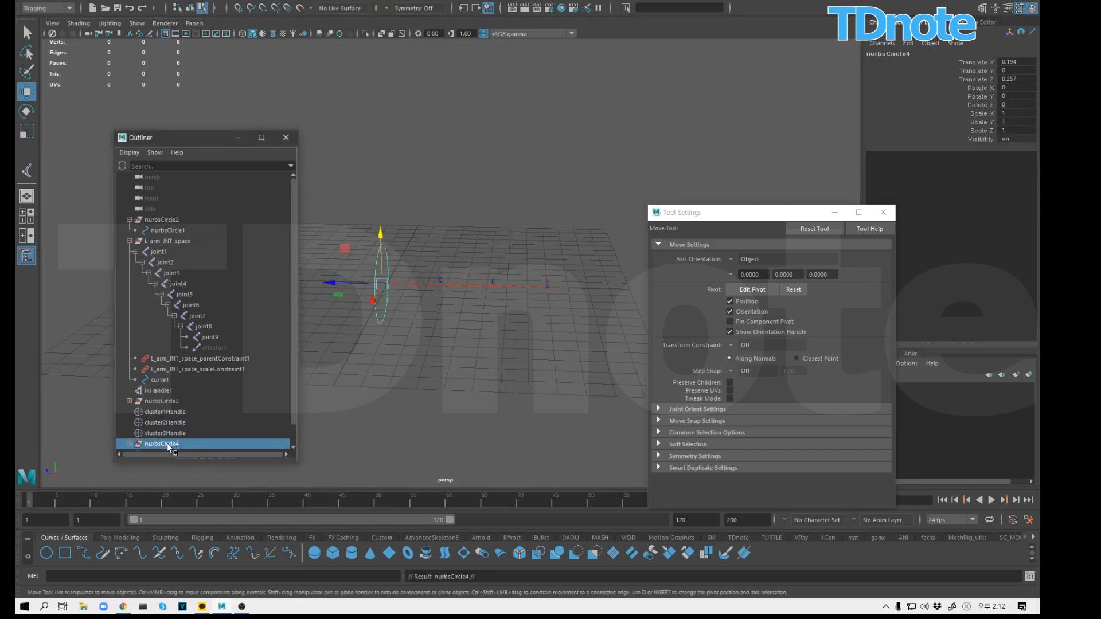
scroll(291, 373, down, 2)
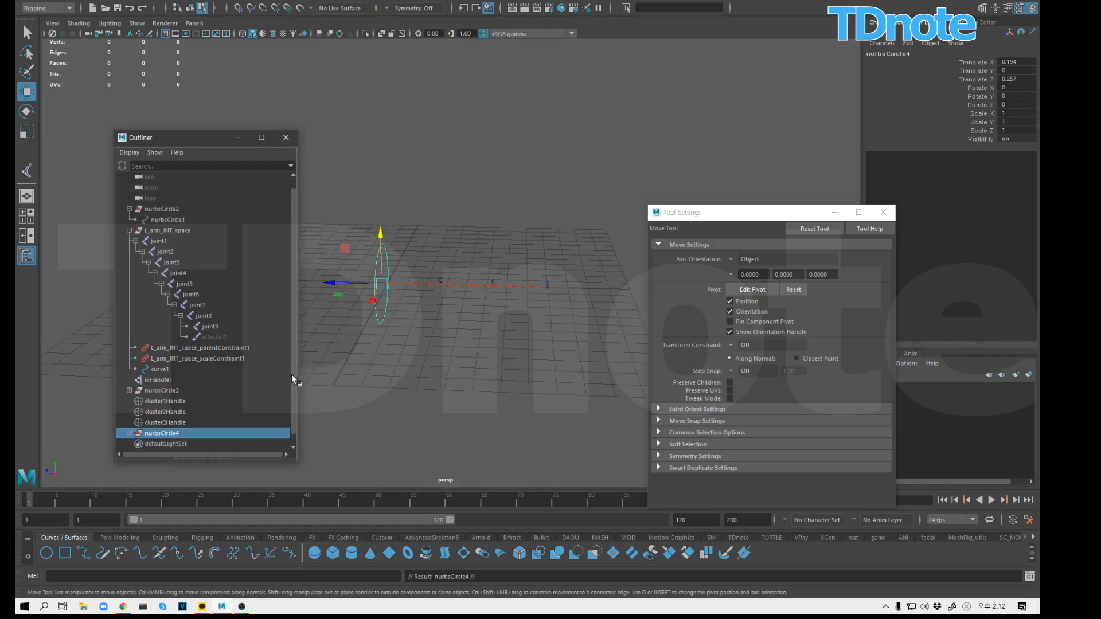
drag(297, 463, 296, 474)
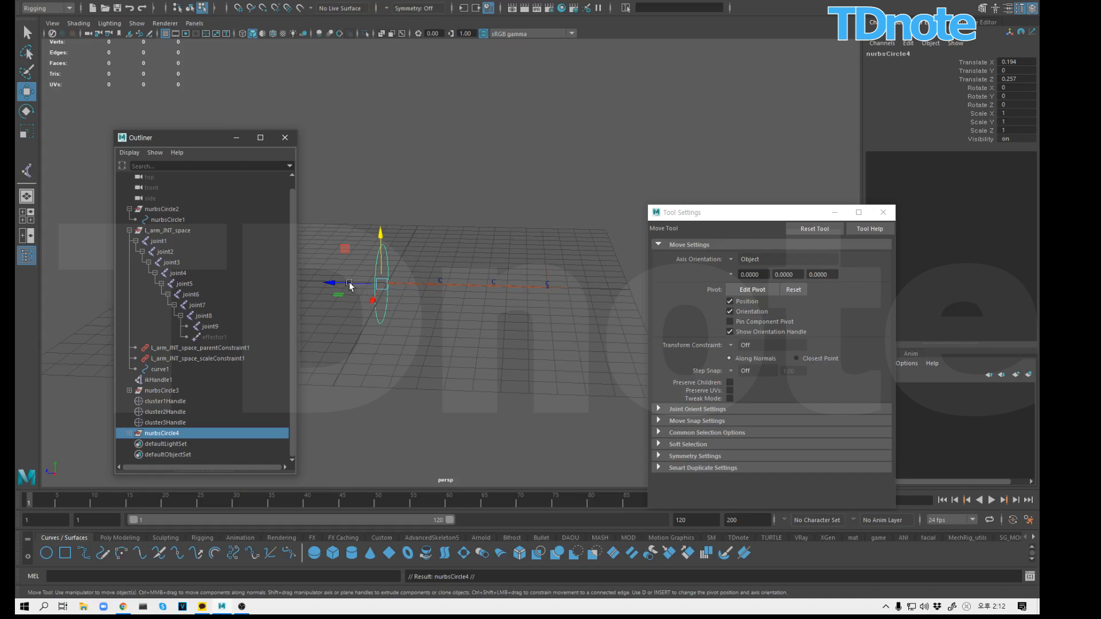
drag(351, 283, 405, 281)
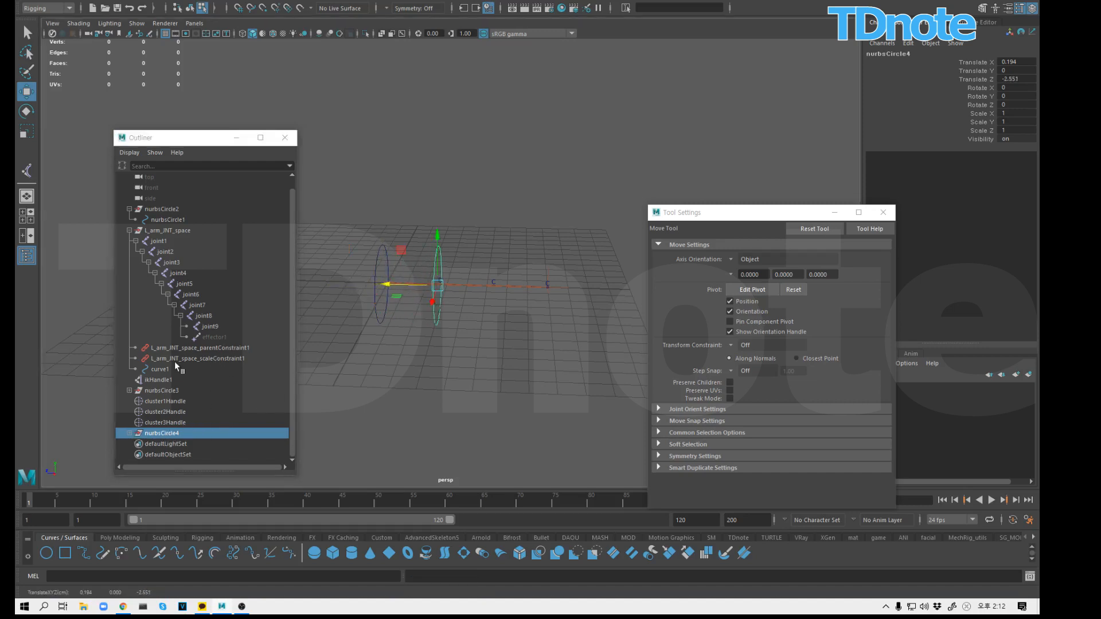
Step: Snap the nurbsCircle4 group onto cluster1Handle with a point constraint, and delete that constraint
drag(296, 475, 296, 515)
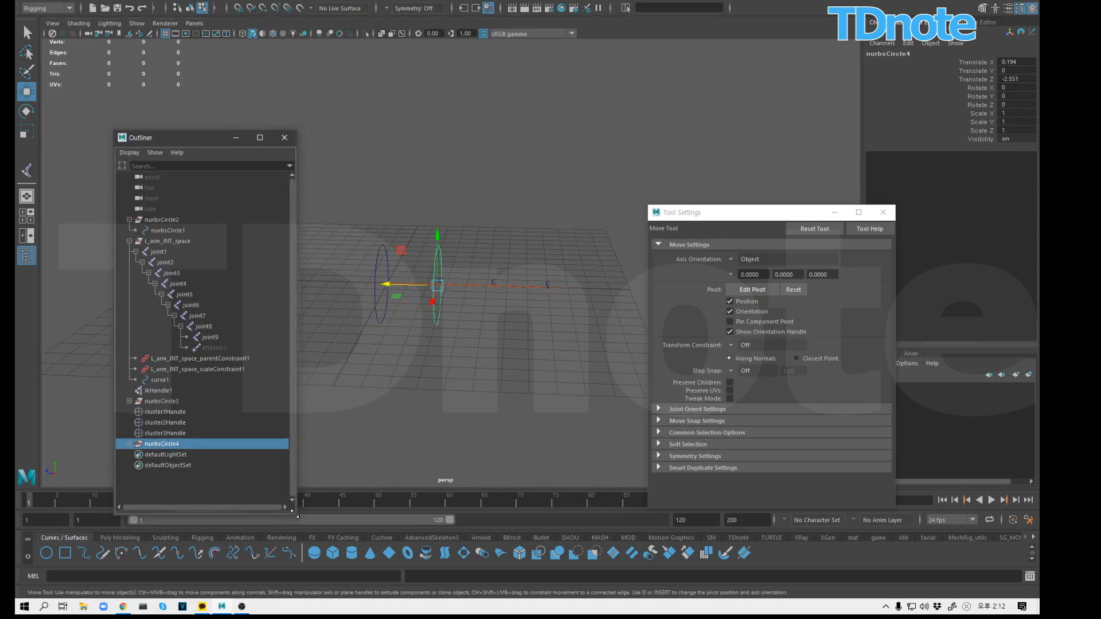
click(176, 412)
click(177, 445)
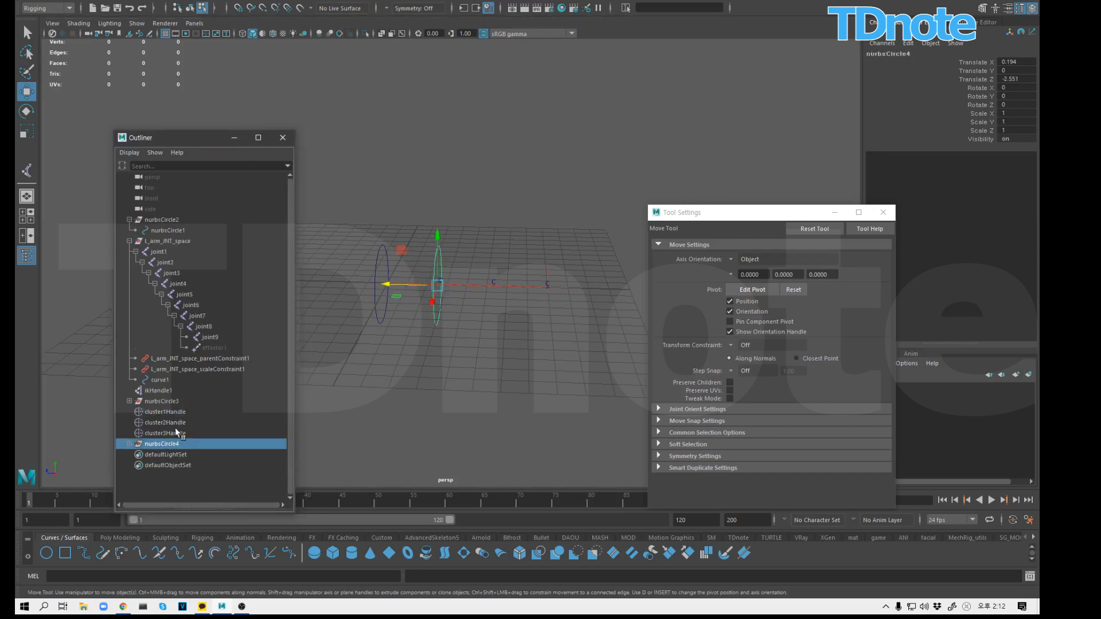
click(174, 412)
ctrl+click(173, 445)
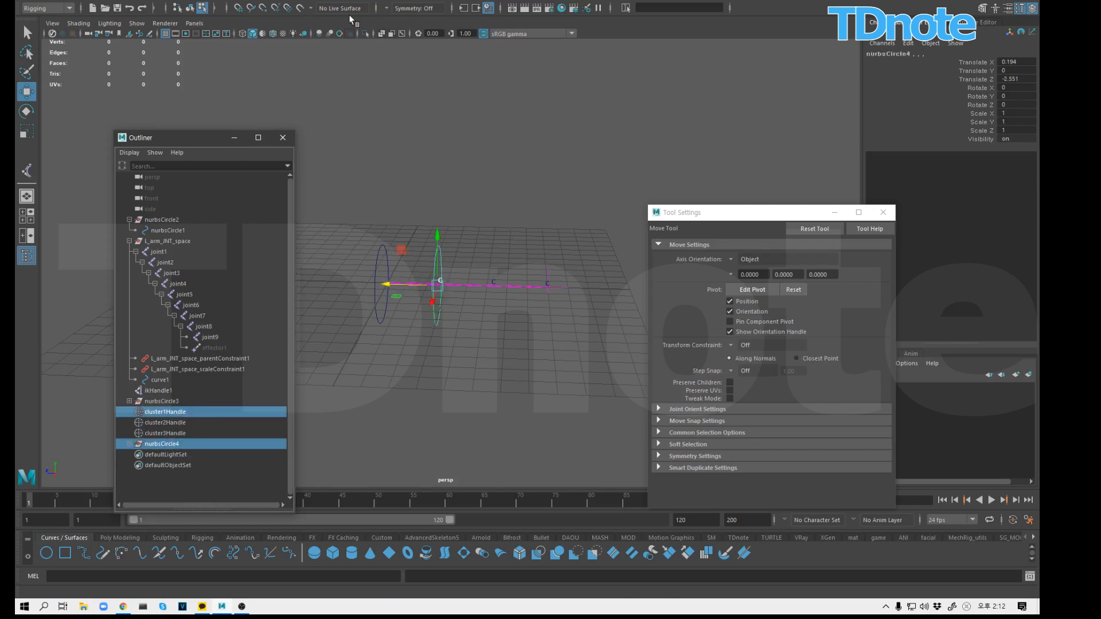
click(293, 1)
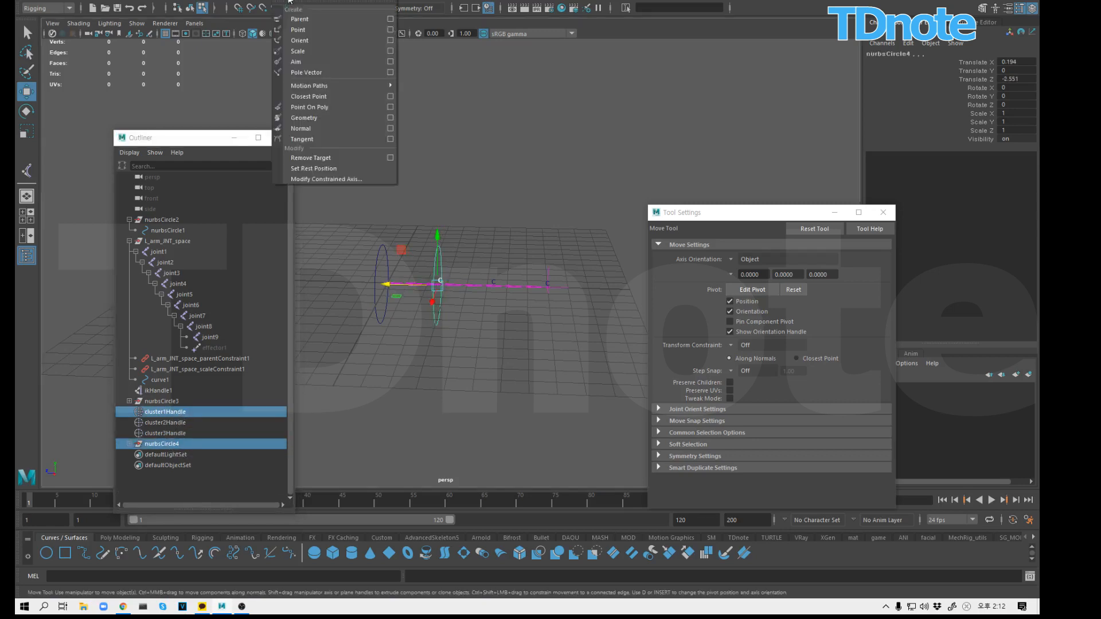
click(302, 32)
click(339, 295)
click(130, 444)
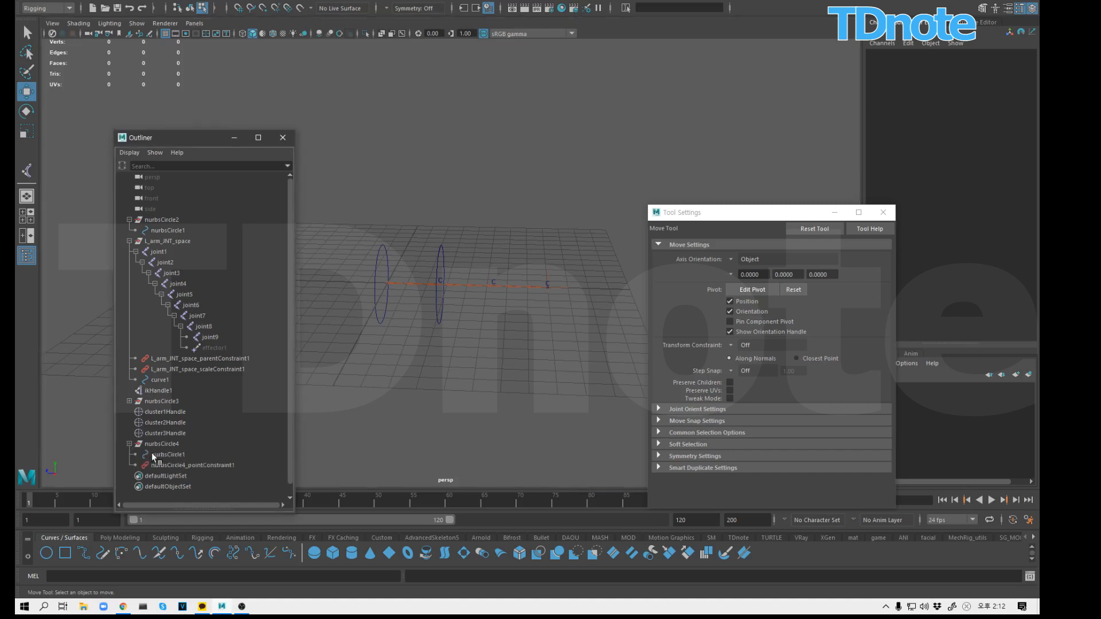
click(184, 466)
key(Delete)
Step: Duplicate the nurbsCircle4 group and align the copy to cluster2Handle using a temporary point constraint
click(168, 422)
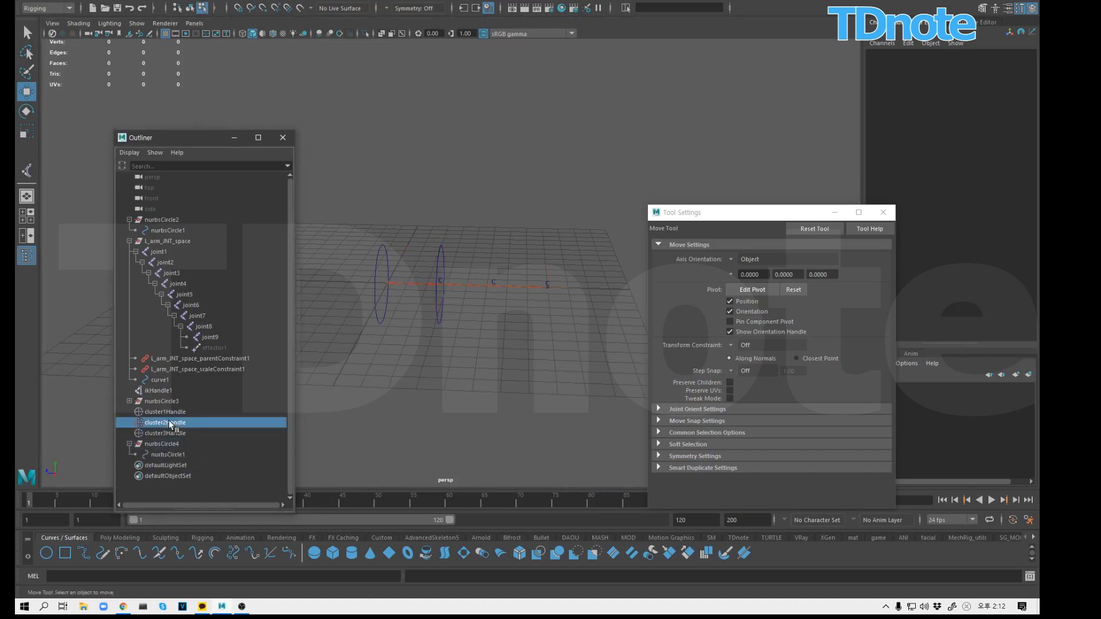
click(479, 346)
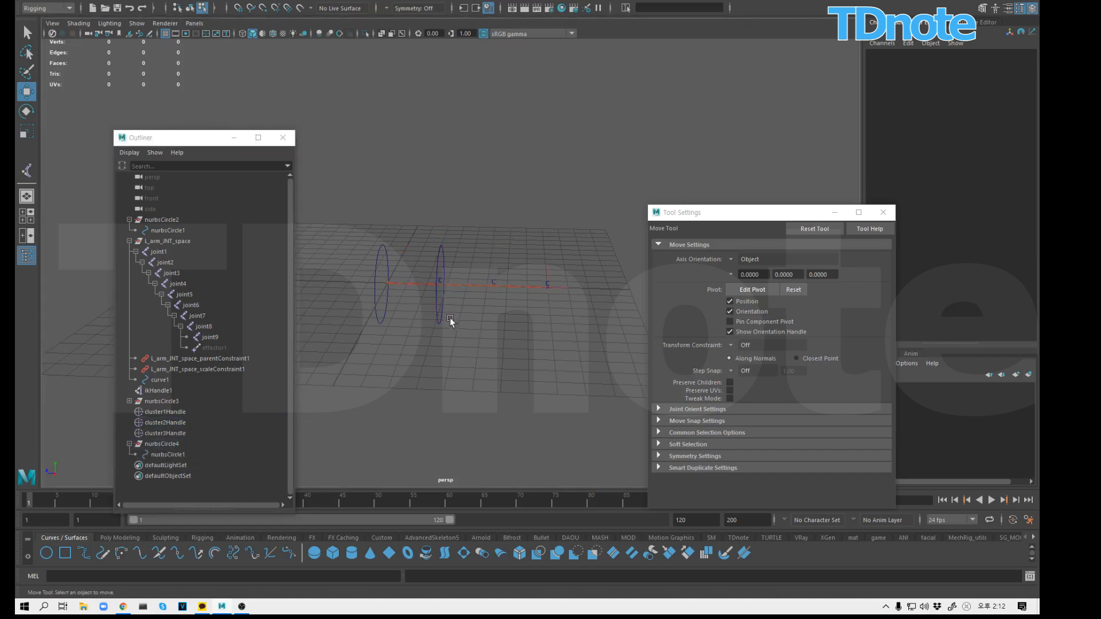
click(176, 444)
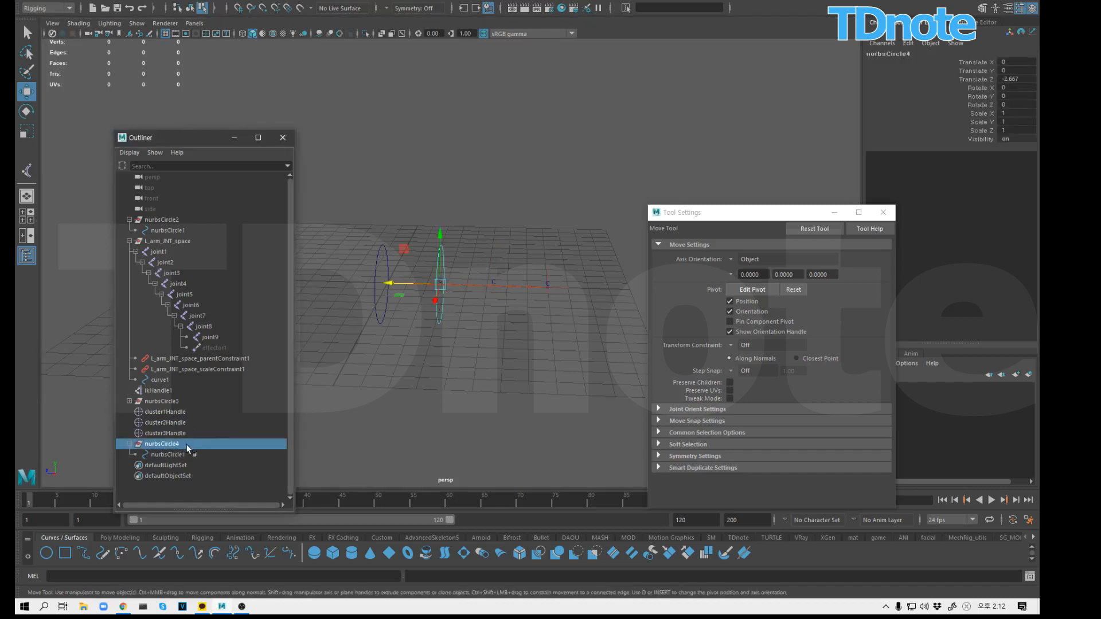
key(ctrl+d)
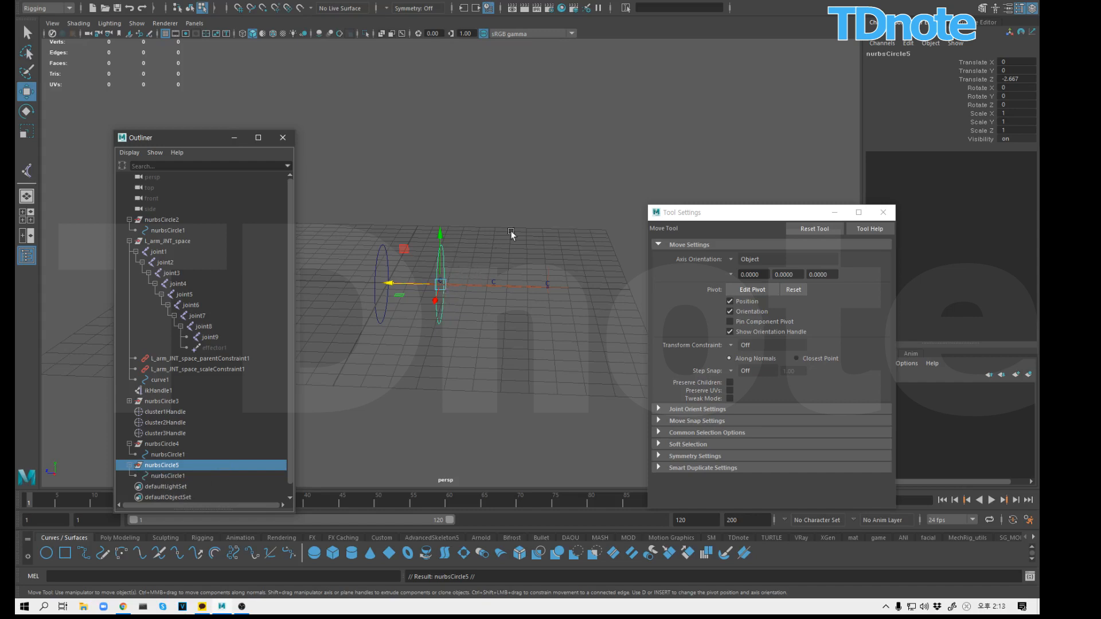
click(178, 424)
ctrl+click(176, 469)
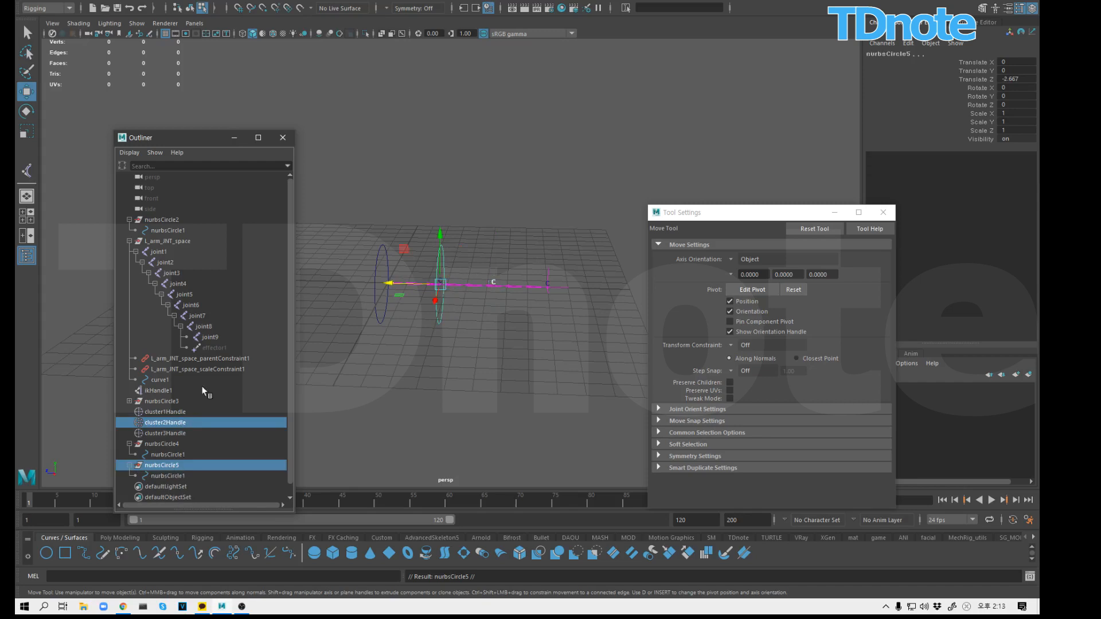
key(g)
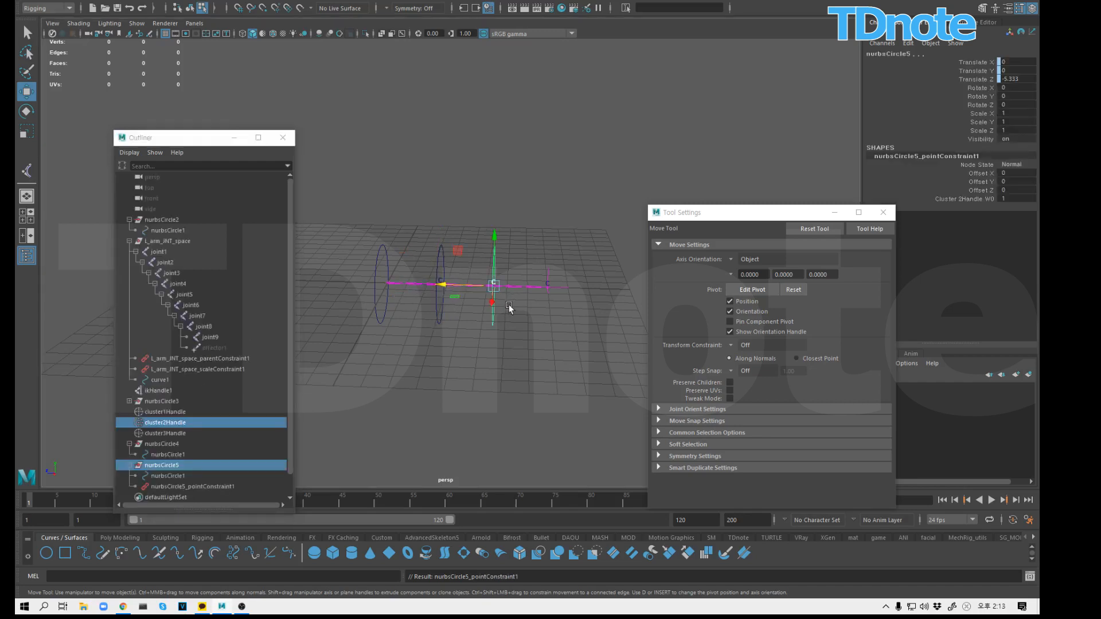
click(194, 486)
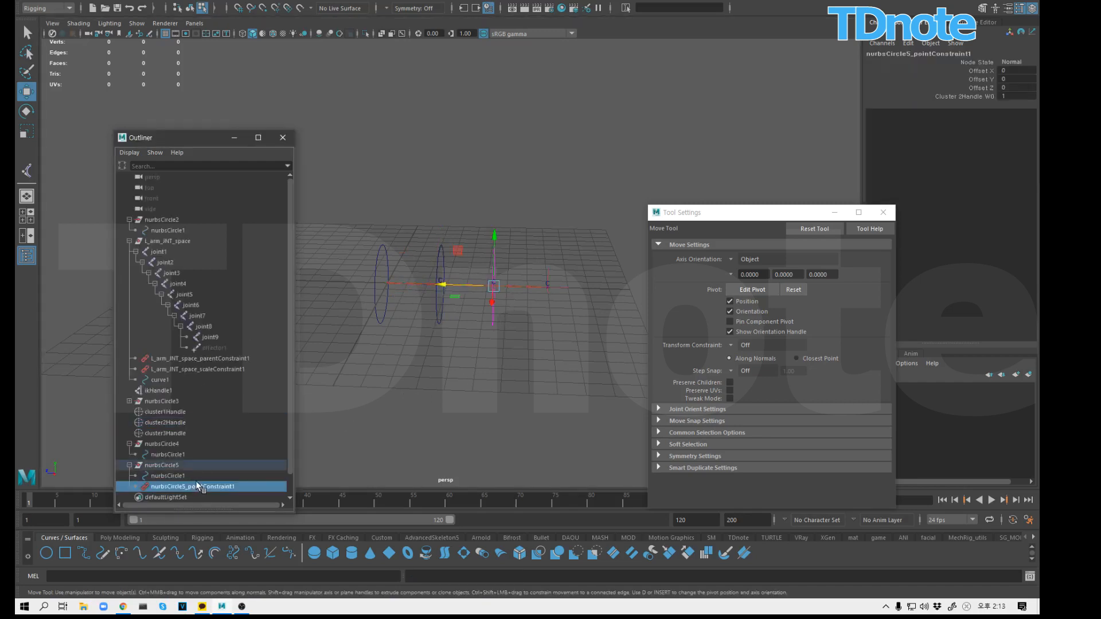
key(Delete)
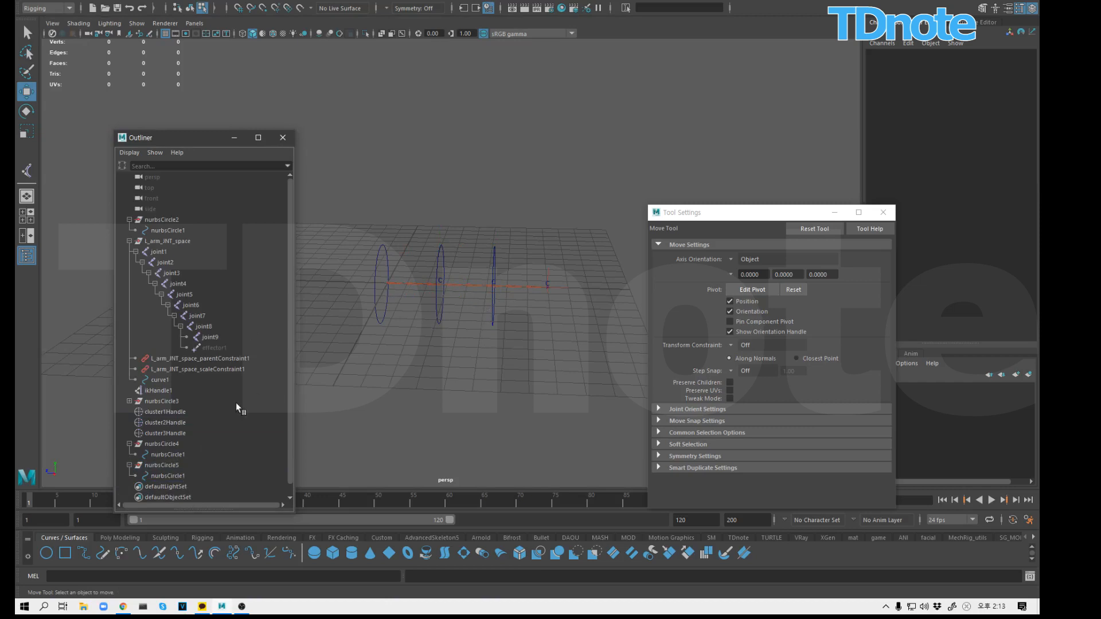
Step: Duplicate the nurbsCircle5 group and align the copy to cluster3Handle using a temporary point constraint
click(174, 465)
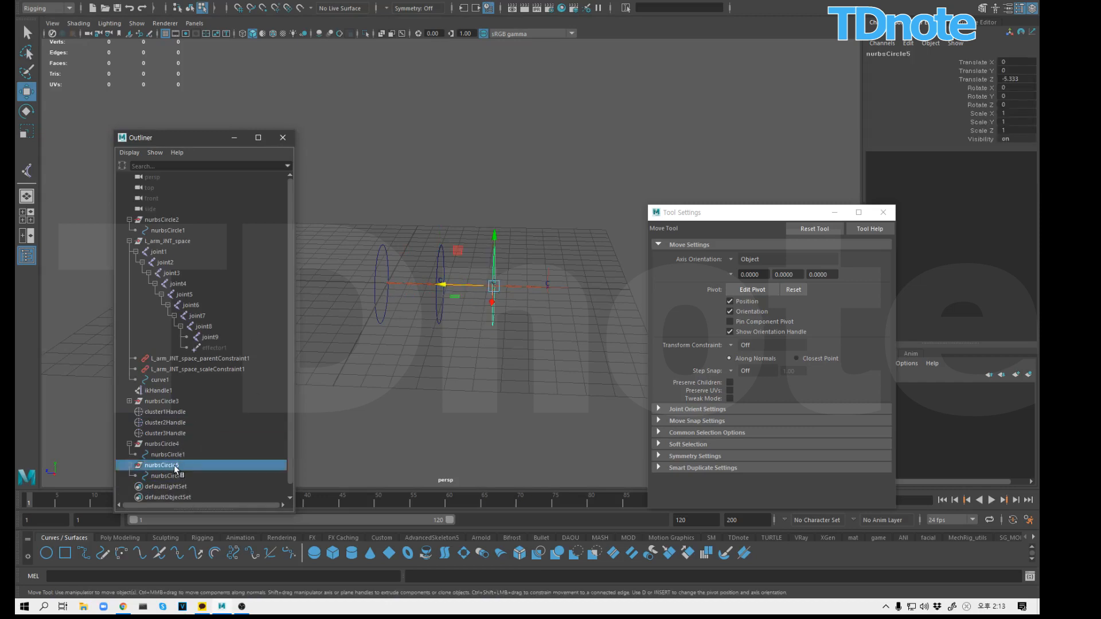
key(ctrl+d)
click(130, 486)
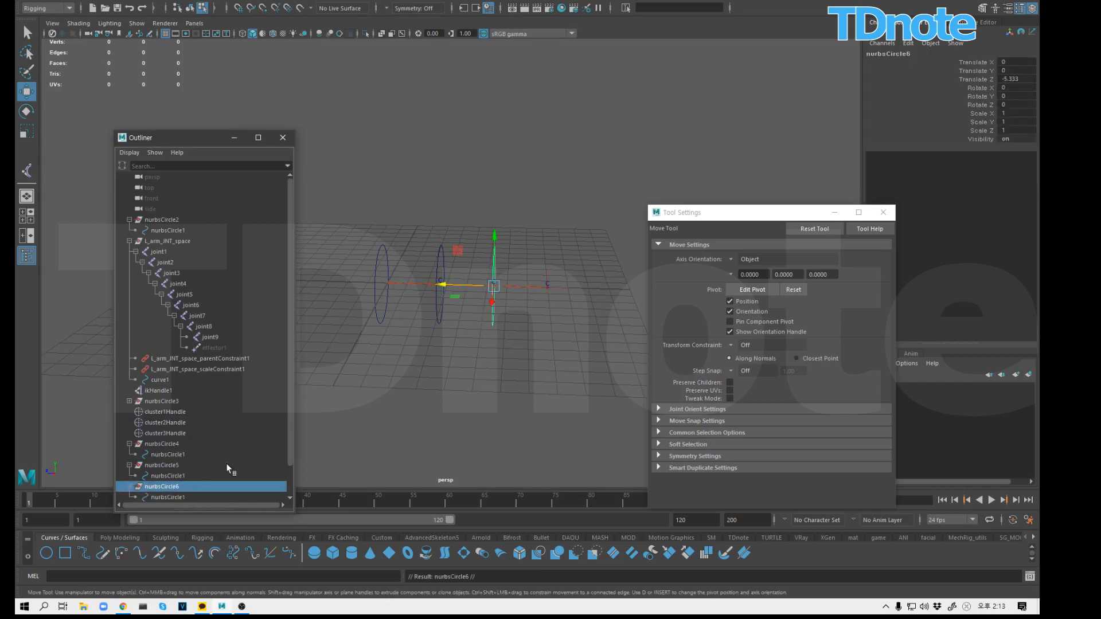
click(174, 434)
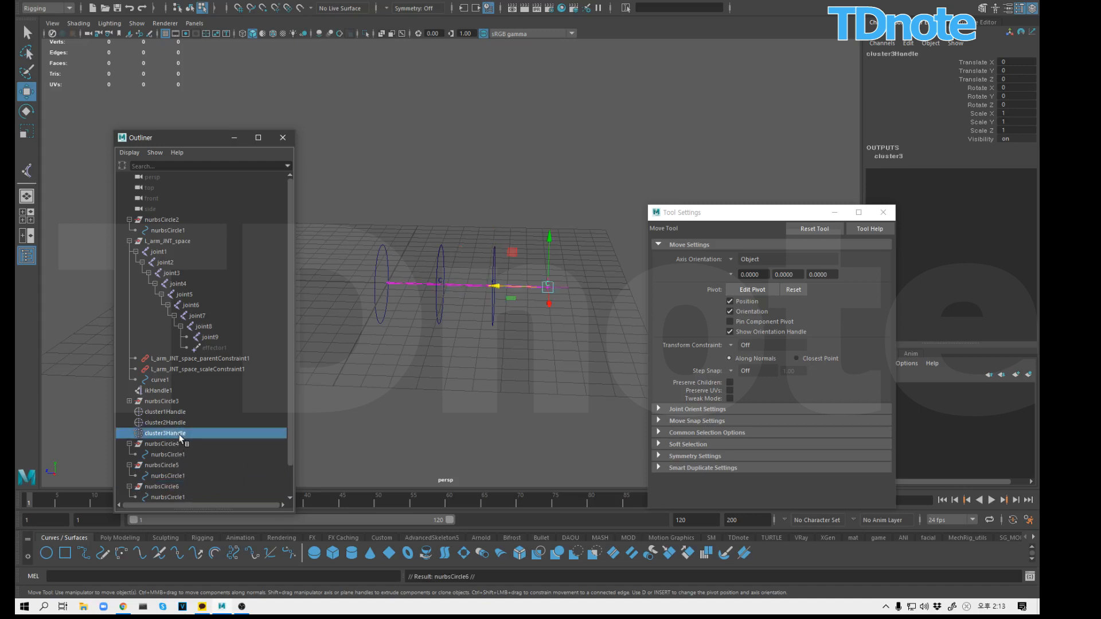
ctrl+click(180, 487)
click(256, 2)
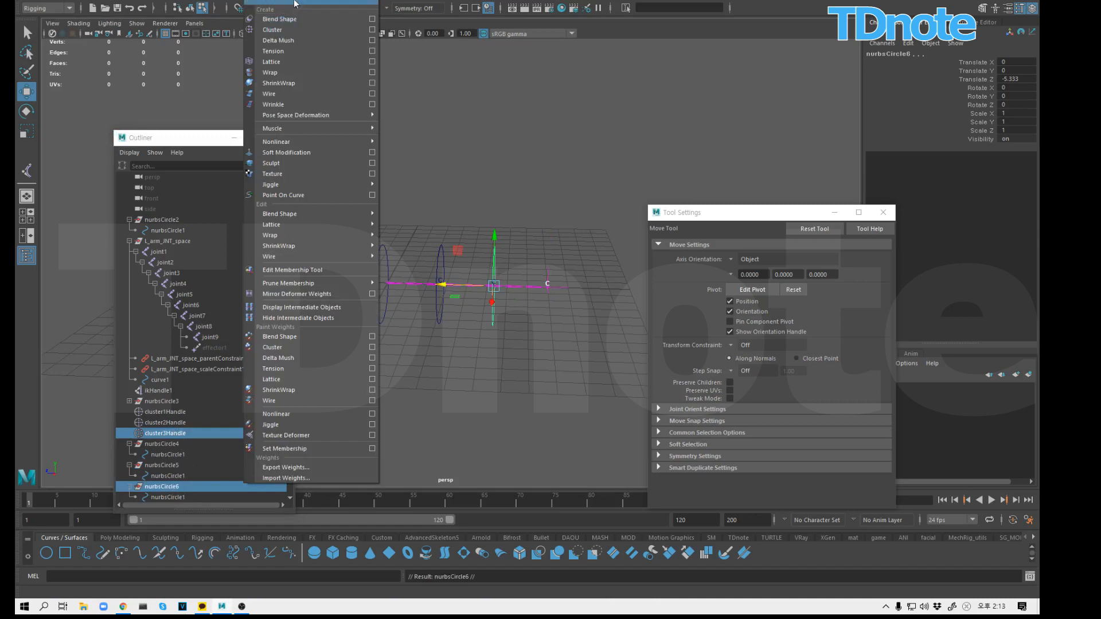
mouse_move(298, 2)
click(301, 31)
click(401, 406)
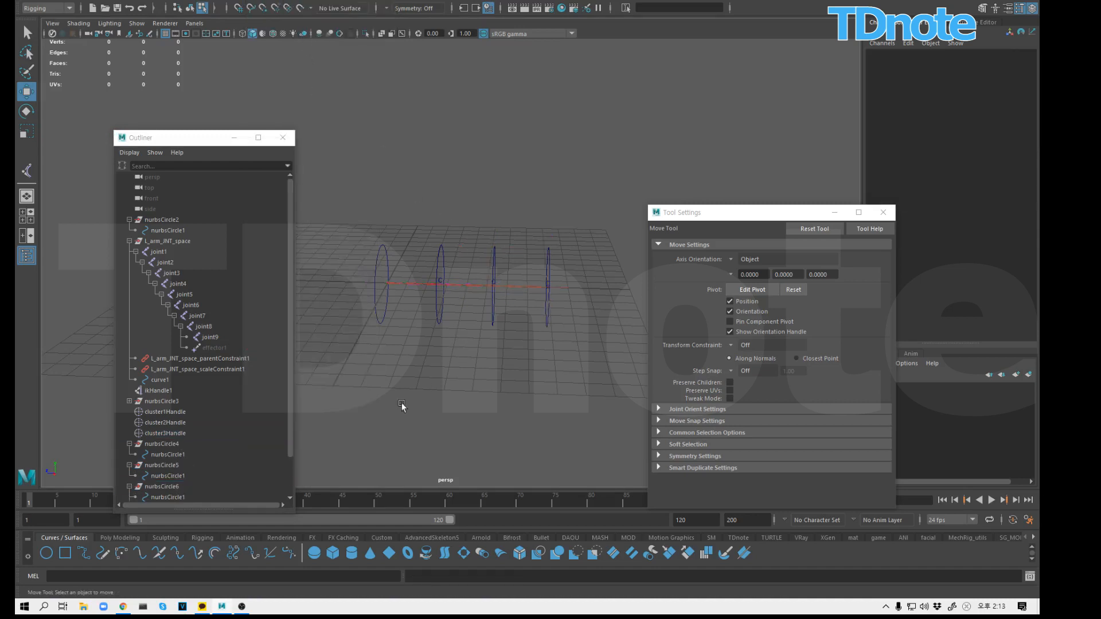
drag(289, 427, 232, 468)
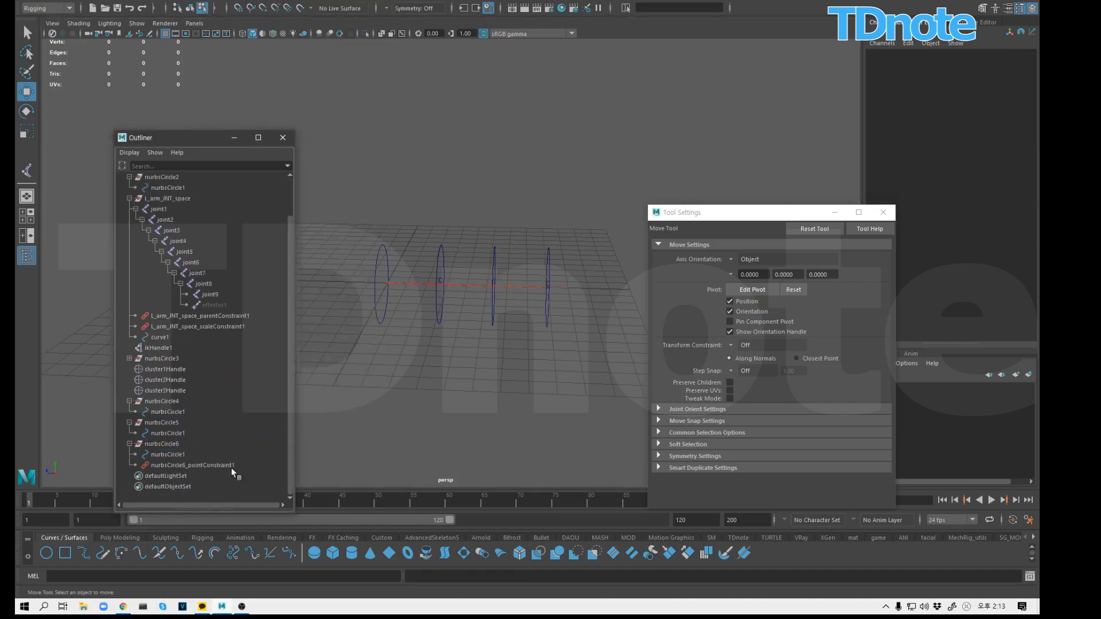
click(198, 465)
key(Delete)
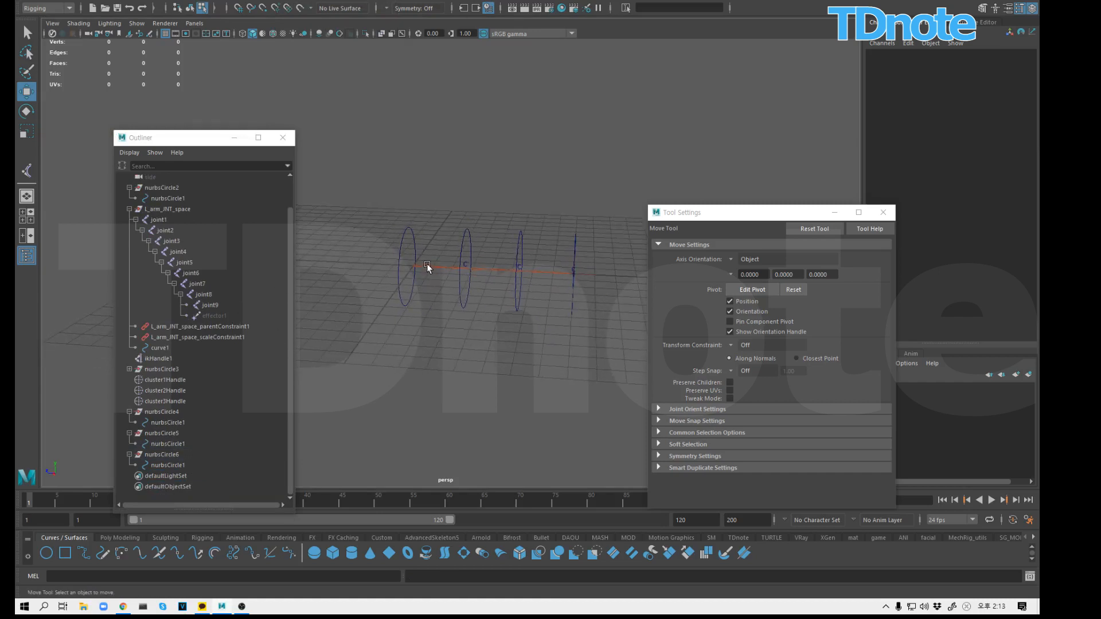
Step: Create a cluster on the first control vertex of curve1 at the chain's root
click(193, 198)
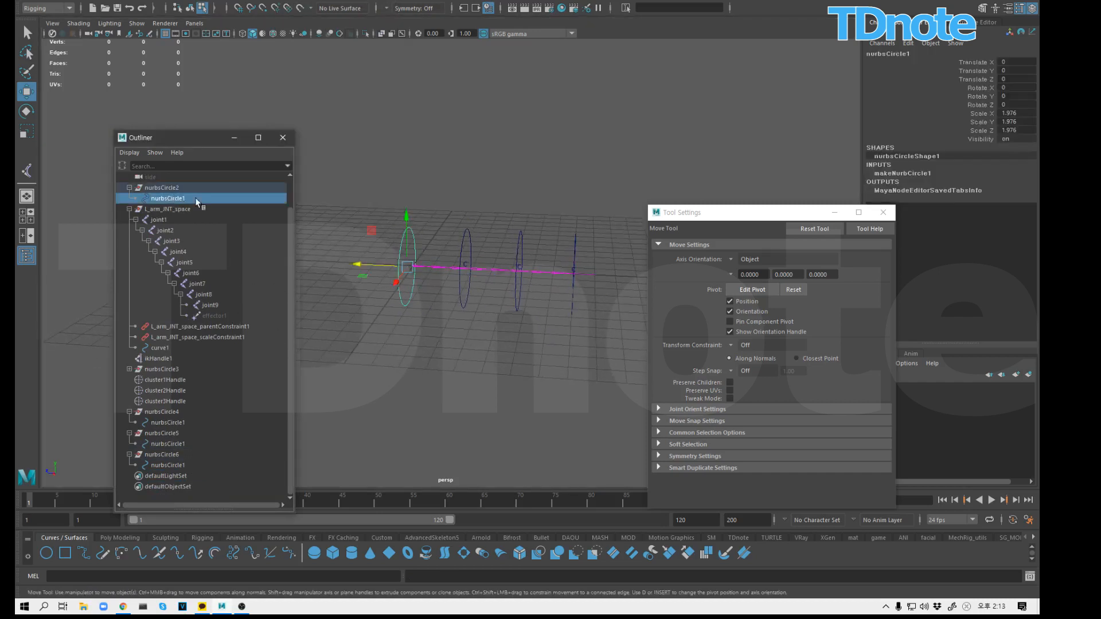
click(409, 356)
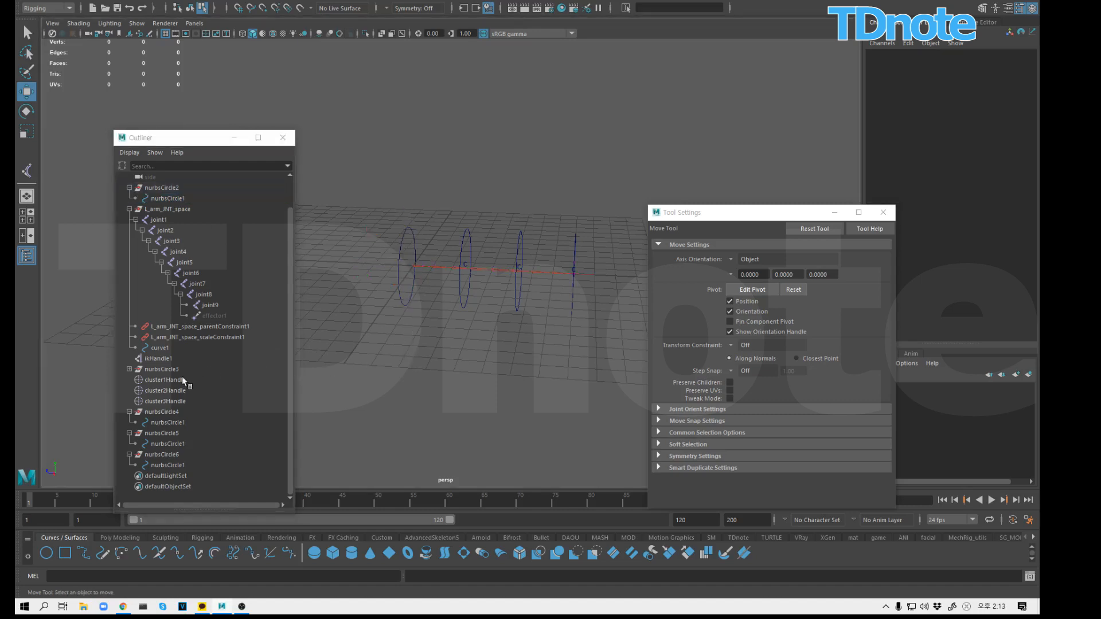
click(160, 347)
key(F8)
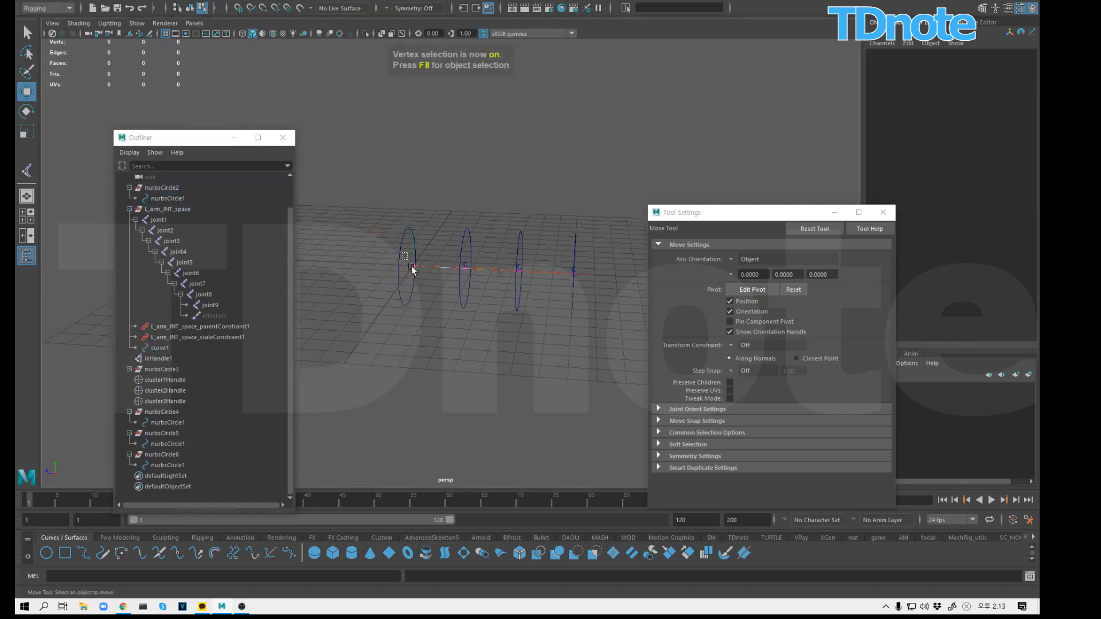
click(413, 266)
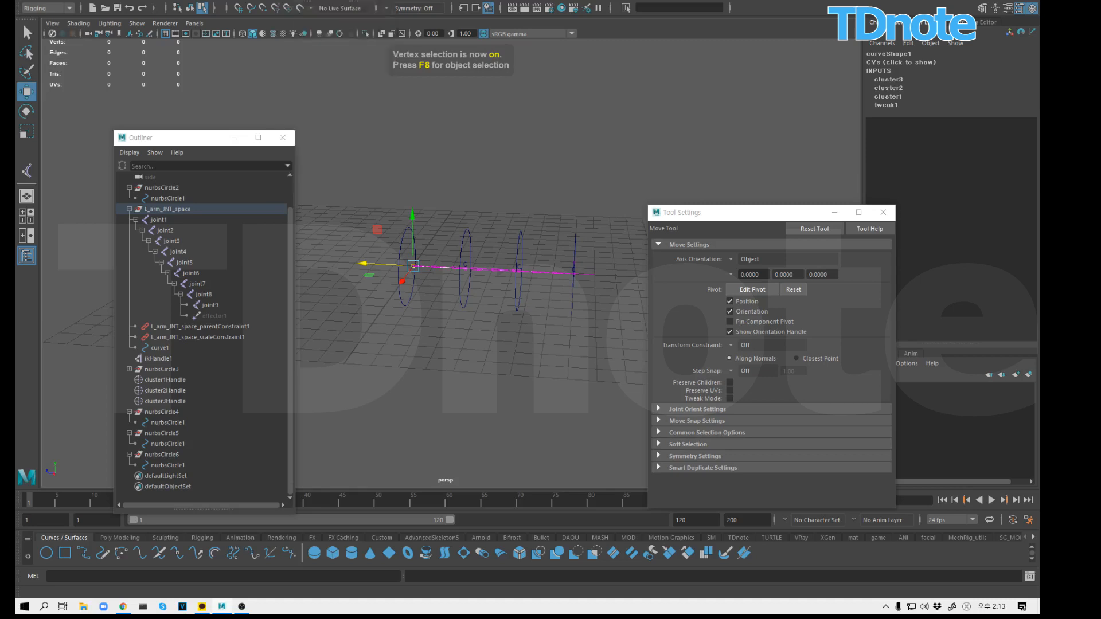
click(269, 1)
click(275, 31)
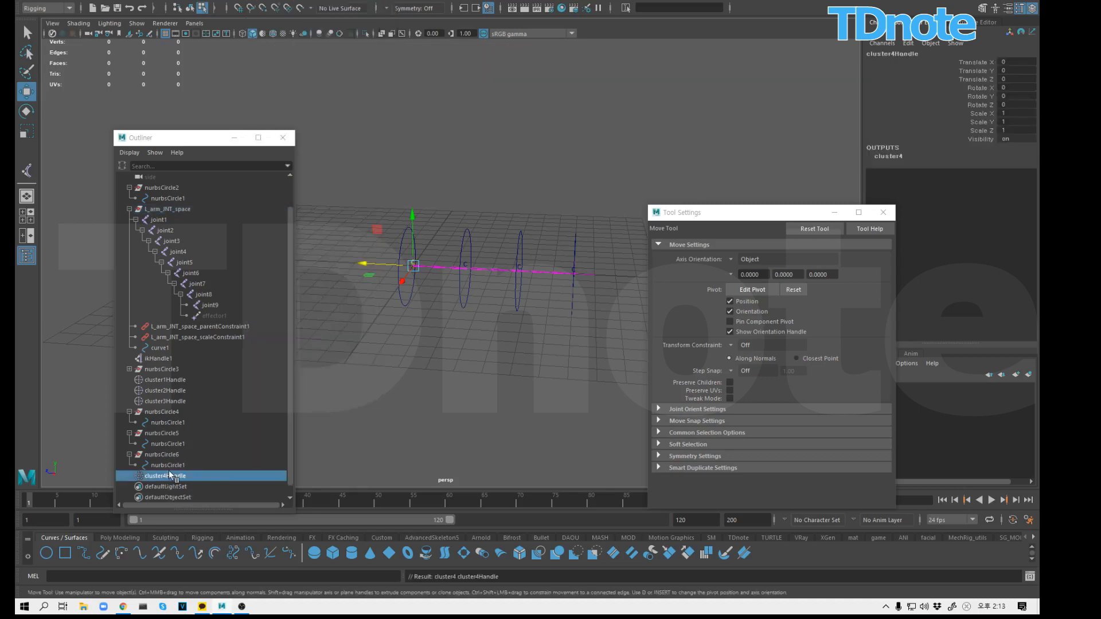
Step: Parent cluster4Handle under the root circle, and cluster1Handle, cluster2Handle and cluster3Handle under the circles inside nurbsCircle4, nurbsCircle5 and nurbsCircle6 respectively
drag(170, 475, 180, 200)
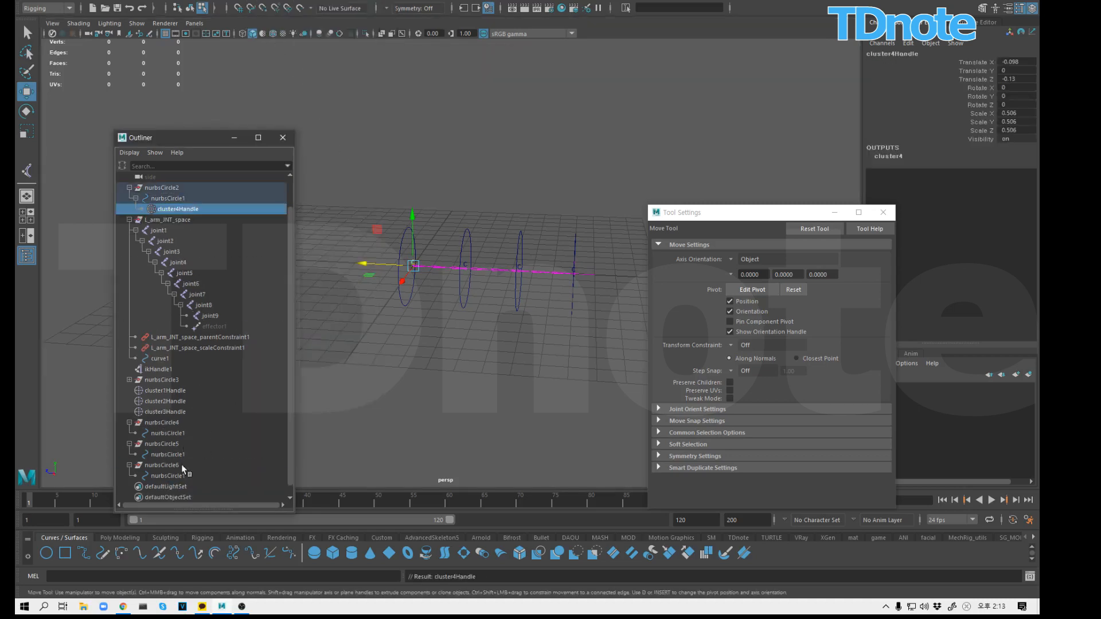
click(173, 393)
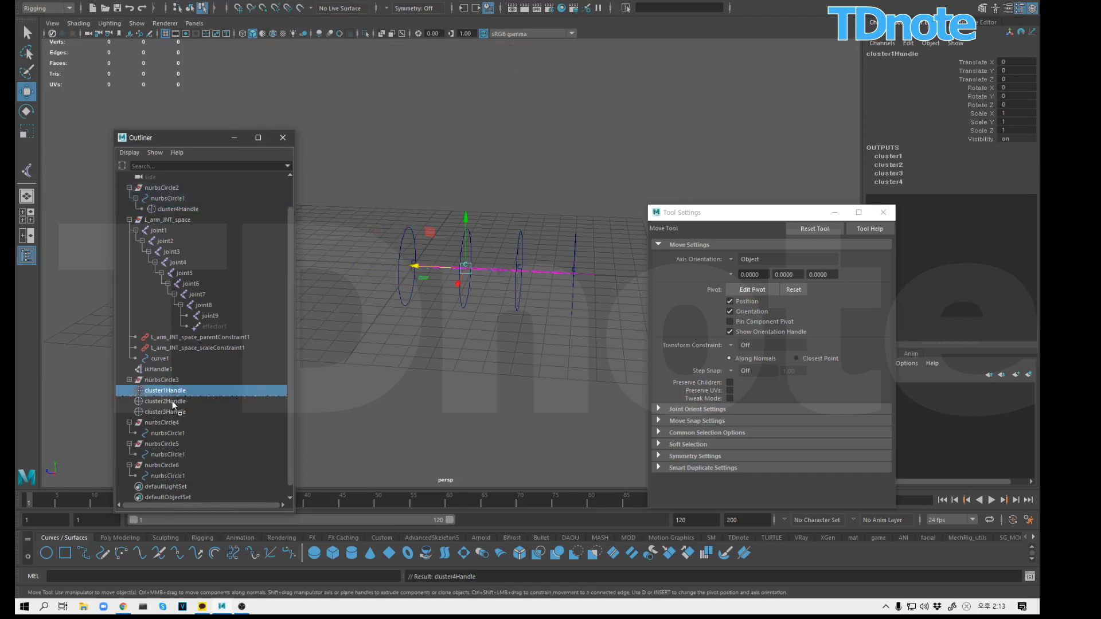
drag(172, 401, 169, 432)
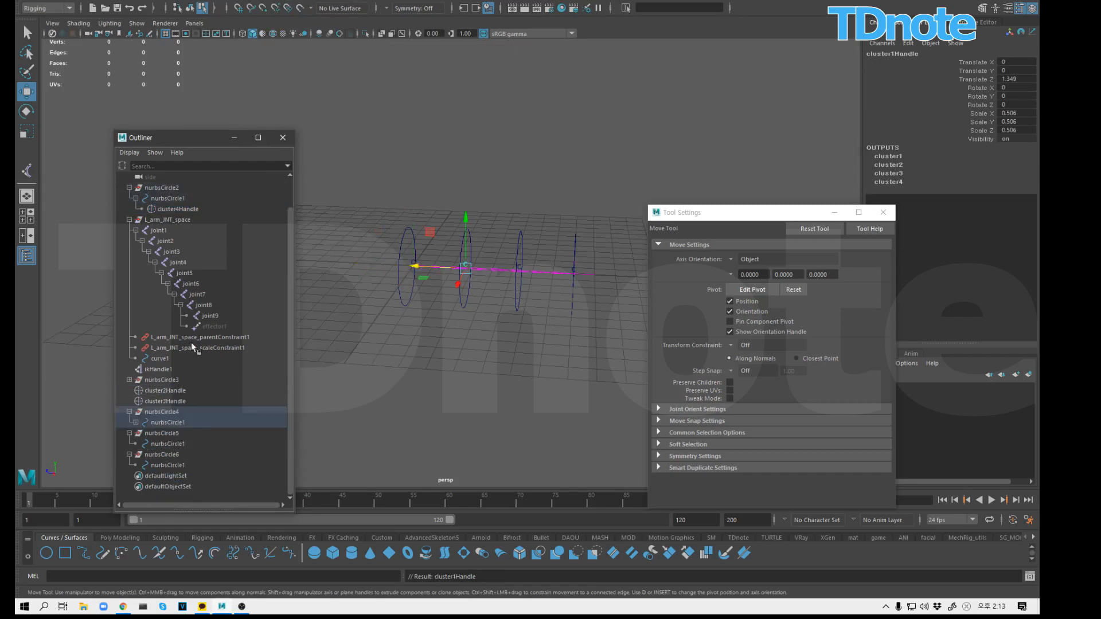
drag(165, 394, 170, 444)
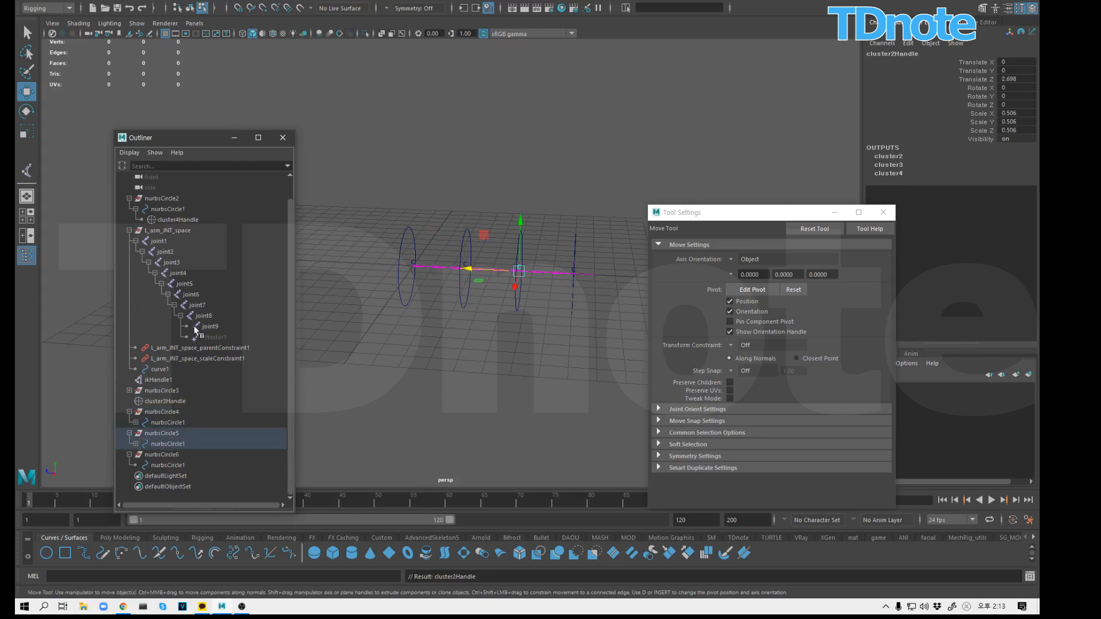
drag(166, 401, 166, 462)
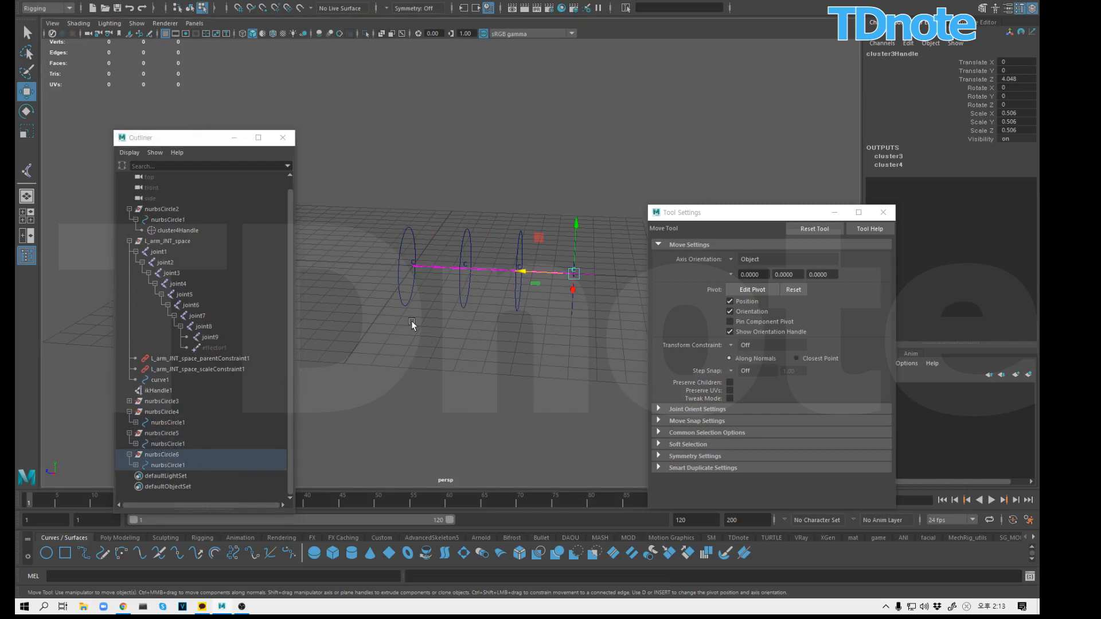
Step: Test the root circle control in object mode by moving it up about 3.352 units, and undo the move
click(415, 301)
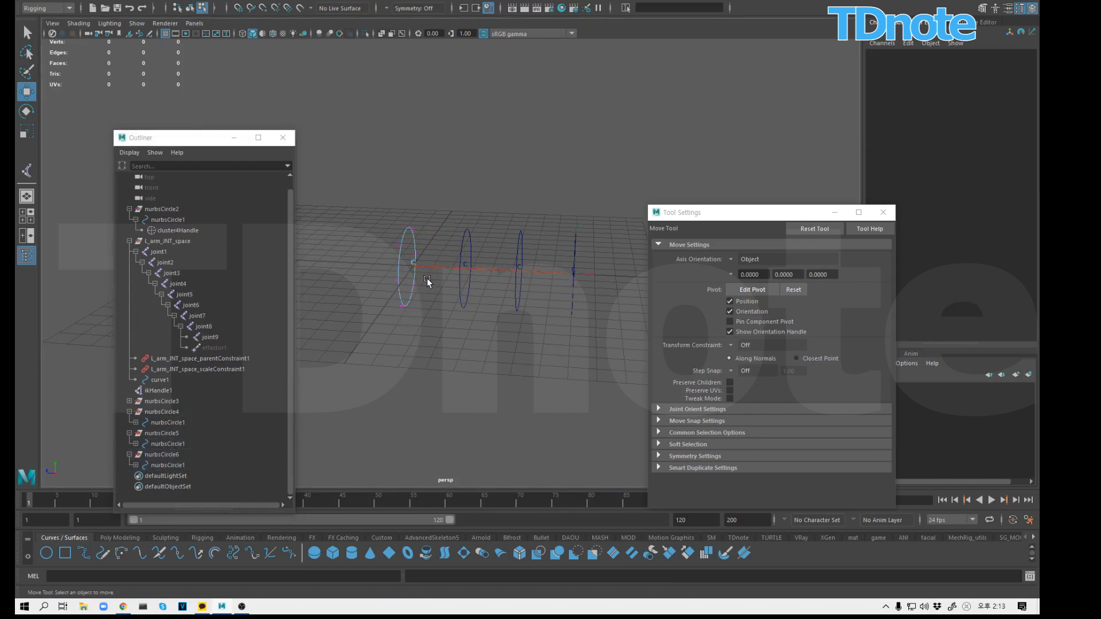
click(419, 280)
key(F8)
drag(412, 268, 420, 195)
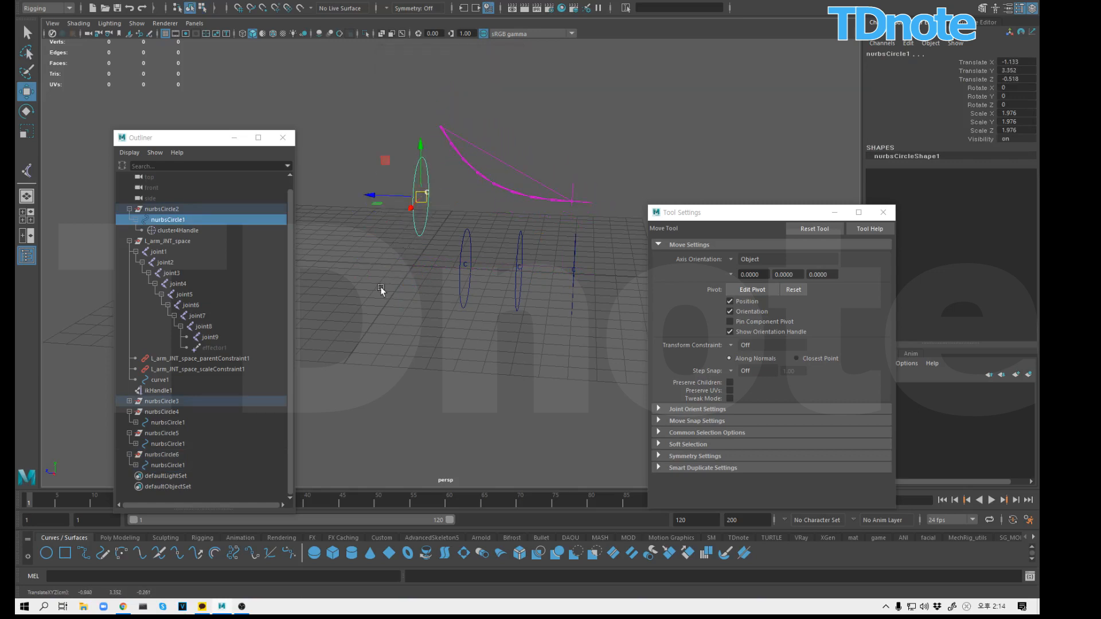
key(ctrl+z)
Step: Unparent curve1 from the L_arm_JNT_space group to the world level, and collapse the nurbsCircle4 and nurbsCircle5 hierarchies
click(169, 379)
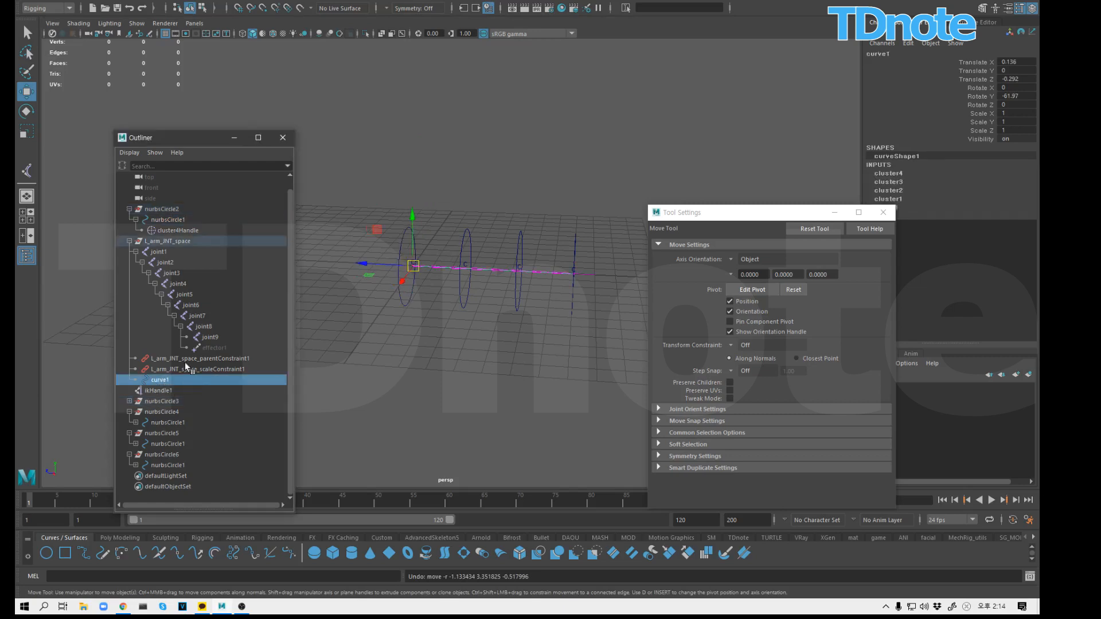
key(shift+p)
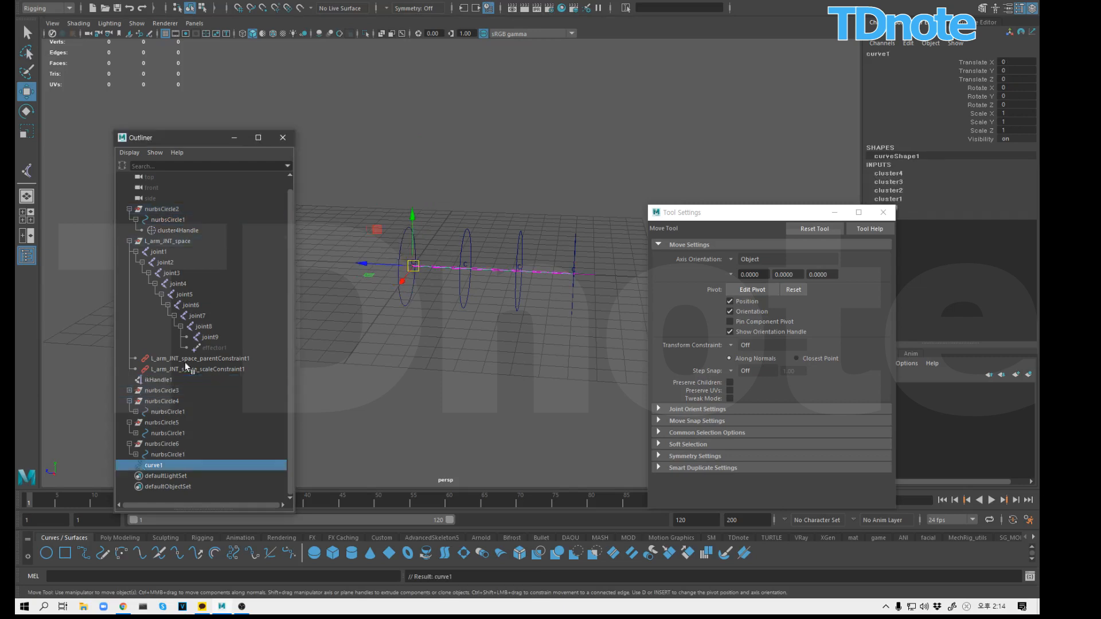
scroll(134, 424, up, 1)
click(128, 412)
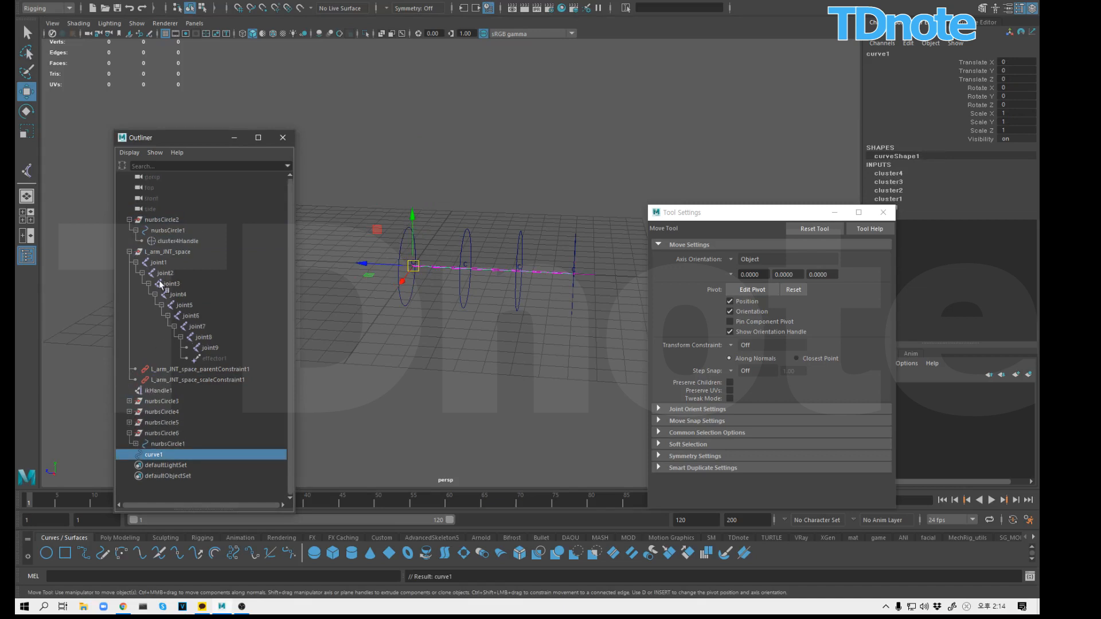
Step: Collapse the nurbsCircle6 hierarchy, and test the circle controls at the chain's root by moving them up about 3.43 units, undoing the move
click(129, 433)
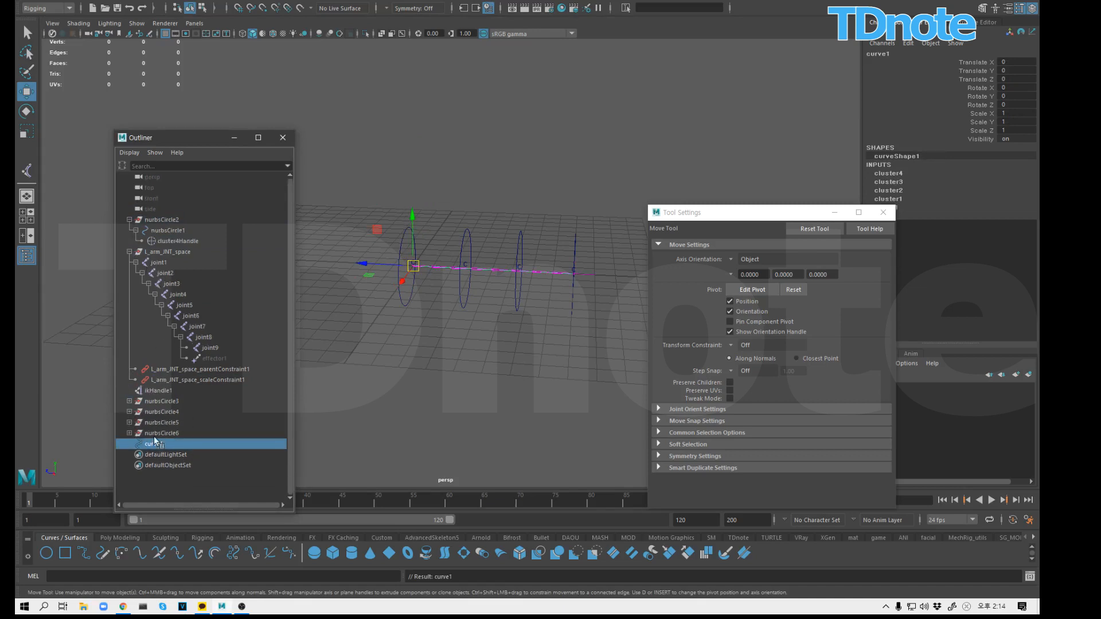
drag(383, 325, 421, 295)
middle_drag(465, 321, 482, 250)
key(ctrl+z)
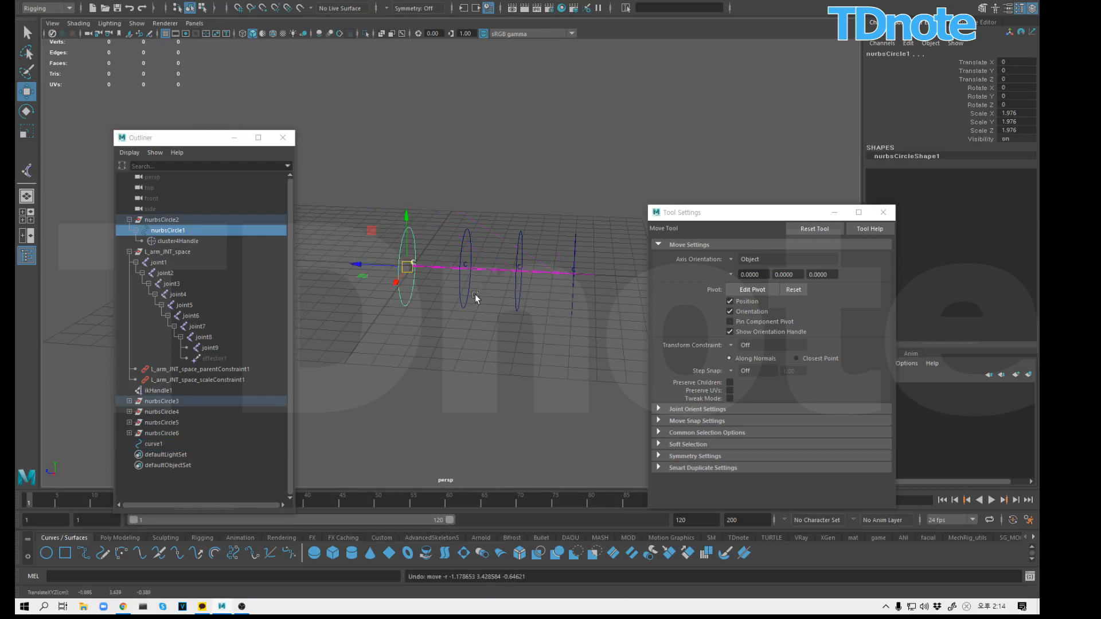
Step: Test the second circle by moving it up about 4.8 units and the third by about 2.69 units, undoing each move
click(472, 282)
drag(466, 269, 475, 169)
key(ctrl+z)
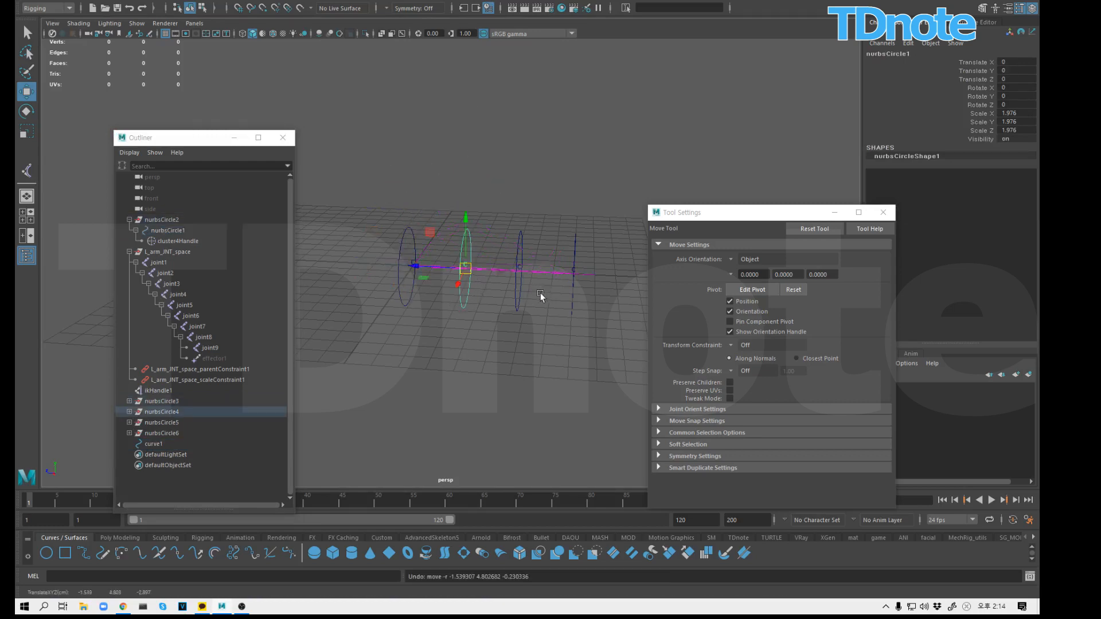
click(519, 272)
drag(518, 268, 523, 224)
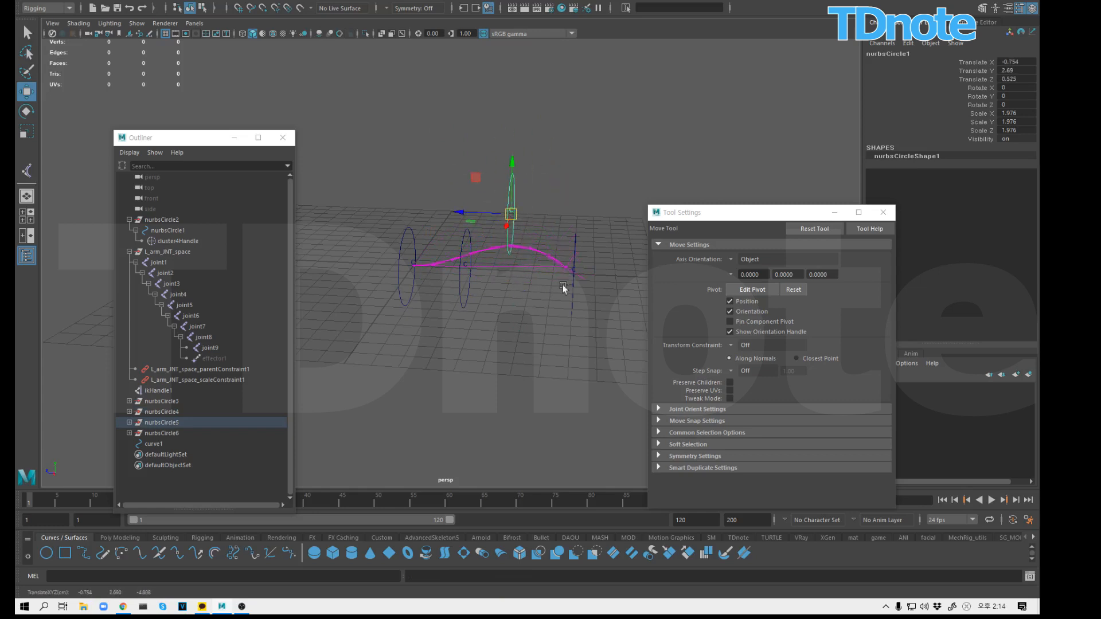
key(ctrl+z)
Step: Test the circle control at the chain's end by moving it up about 5.13 units, and undo the move
drag(566, 328, 591, 315)
alt+drag(591, 316, 580, 311)
drag(573, 269, 572, 167)
key(ctrl+z)
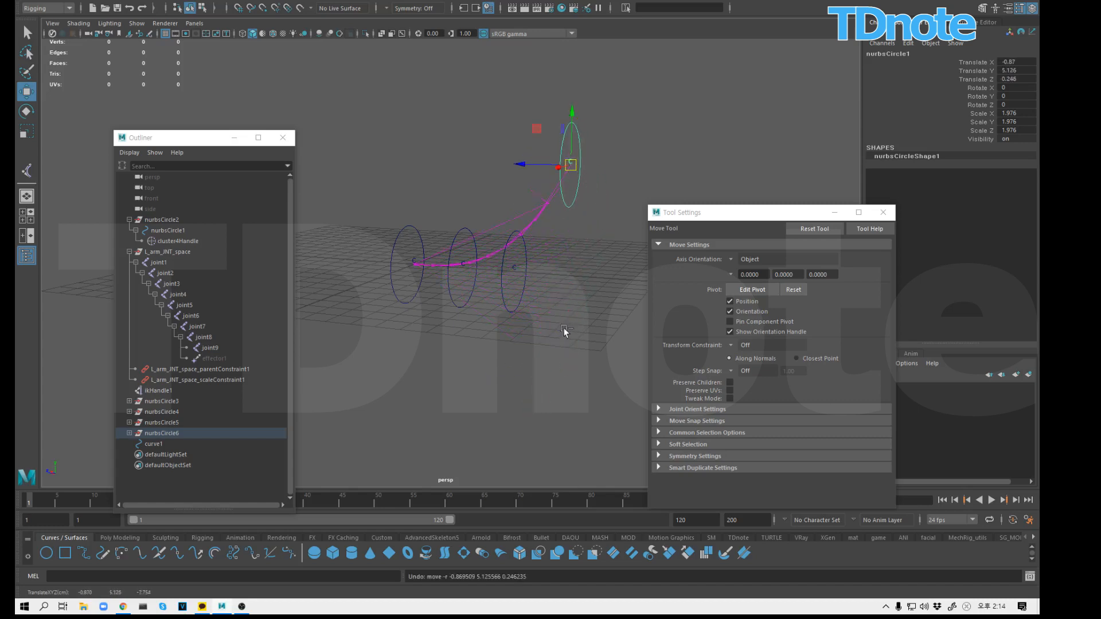
Step: Test moving the second circle down about 1.9 units and the third circle down about 3.67 units, undoing each move
alt+drag(520, 354, 551, 352)
click(466, 301)
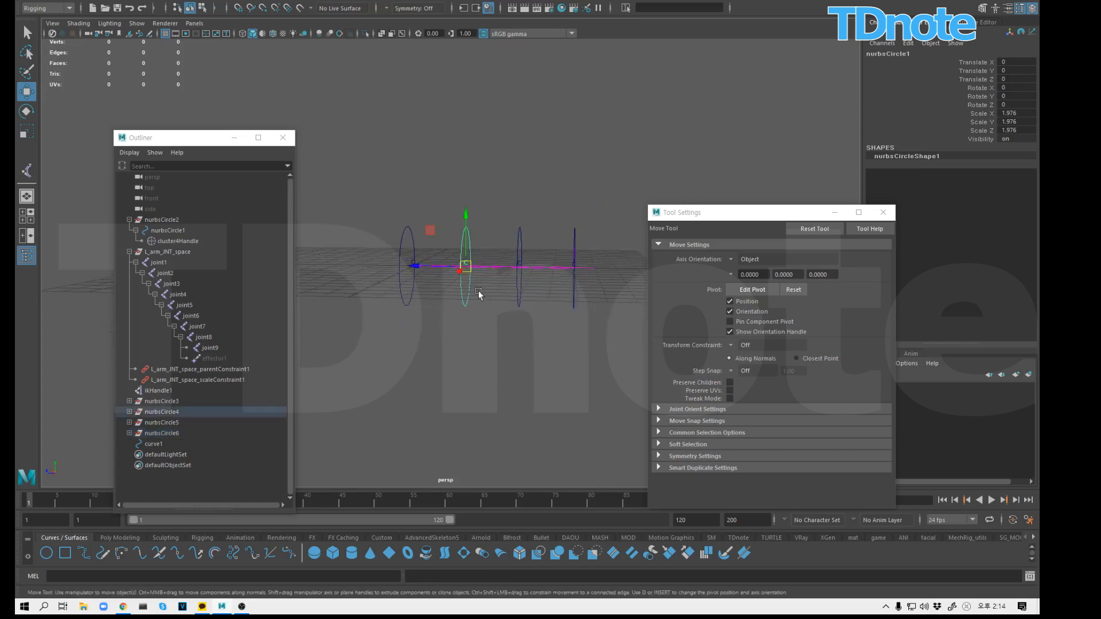
drag(463, 269, 470, 305)
key(ctrl+z)
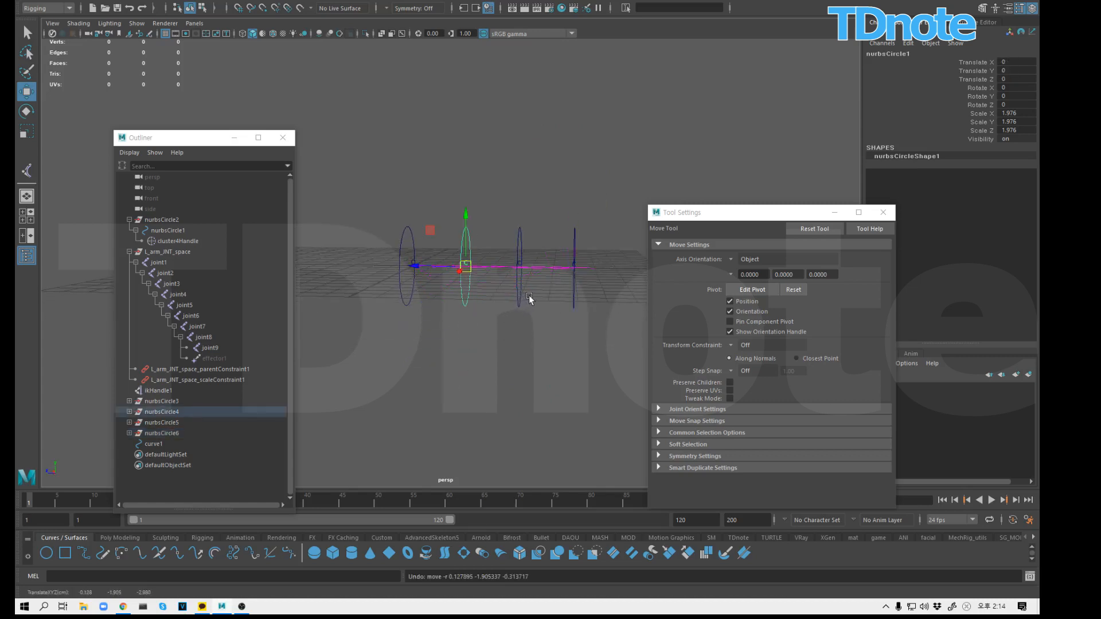
click(520, 299)
drag(520, 268, 507, 332)
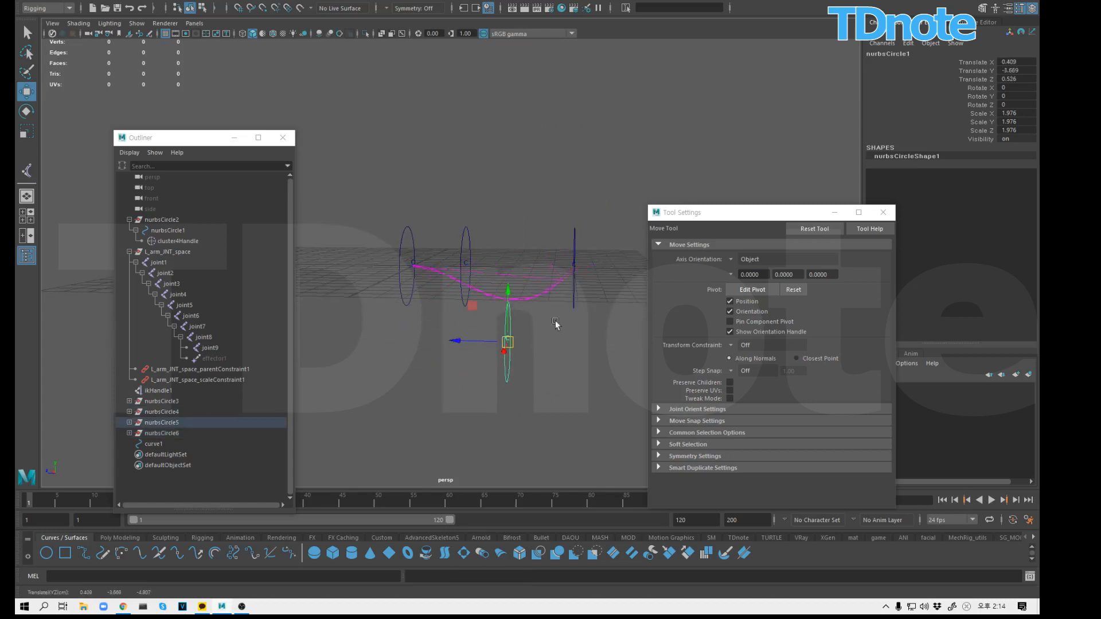
key(ctrl+z)
Step: Test raising the third circle control twice along Y only, the second time to about 4.292 units, undoing each move and clearing the selection
alt+middle_drag(530, 305, 476, 307)
alt+drag(476, 307, 480, 295)
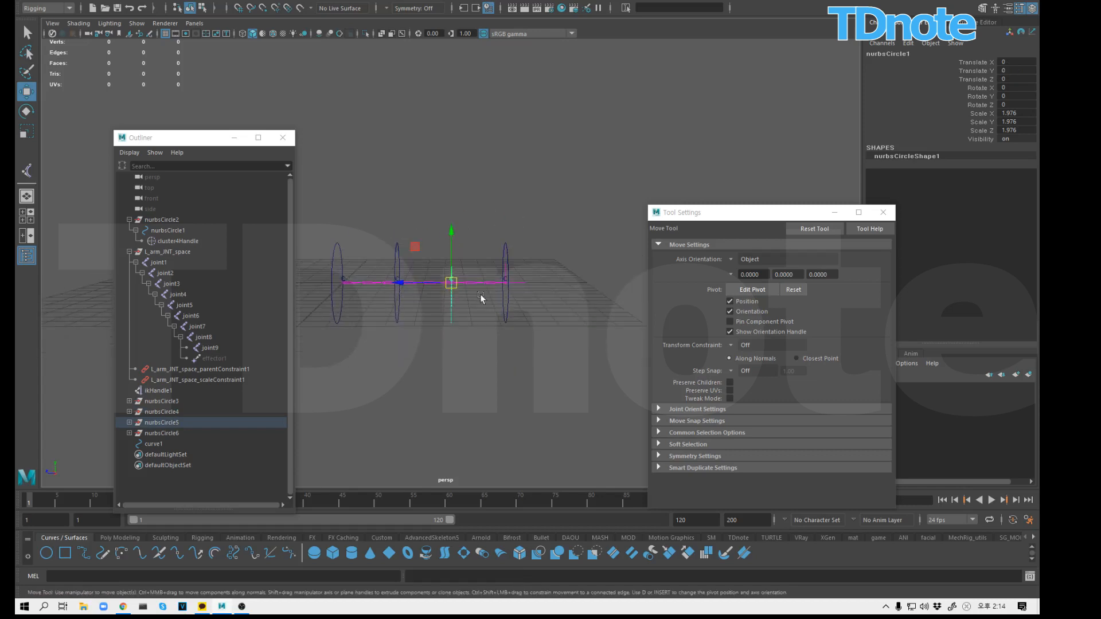
drag(448, 236, 451, 151)
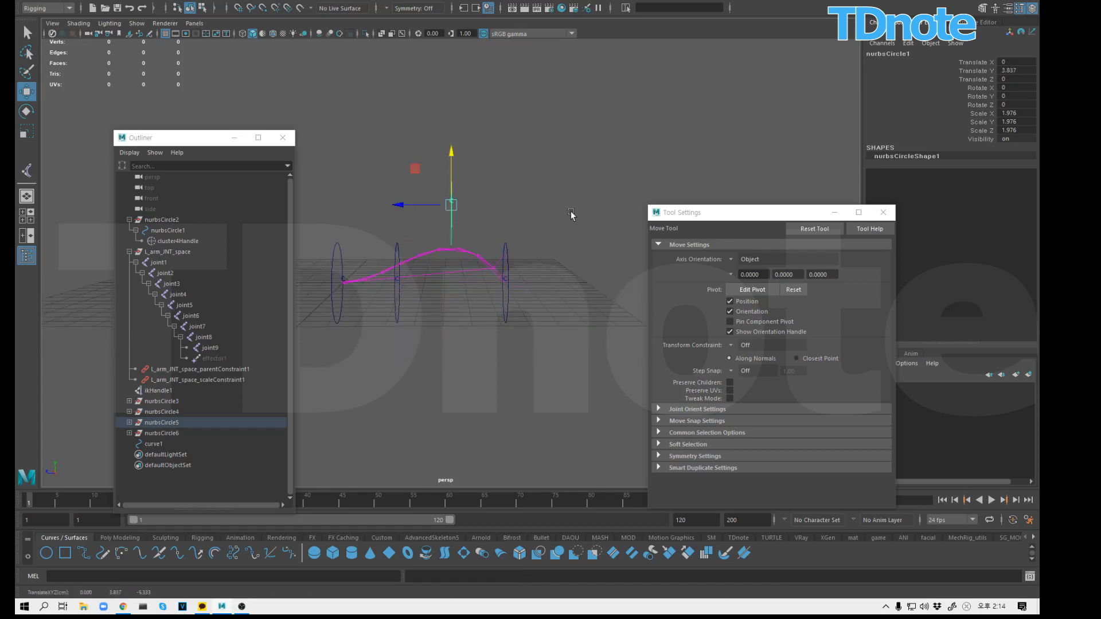
key(ctrl+z)
click(566, 261)
alt+drag(565, 265, 503, 318)
click(488, 318)
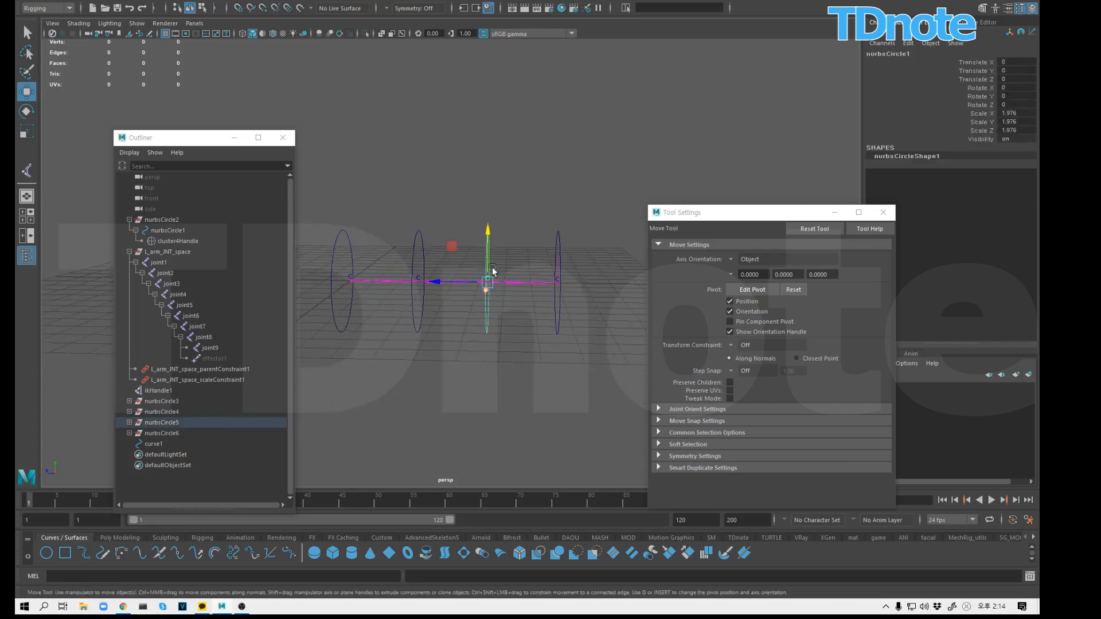
drag(488, 239, 487, 145)
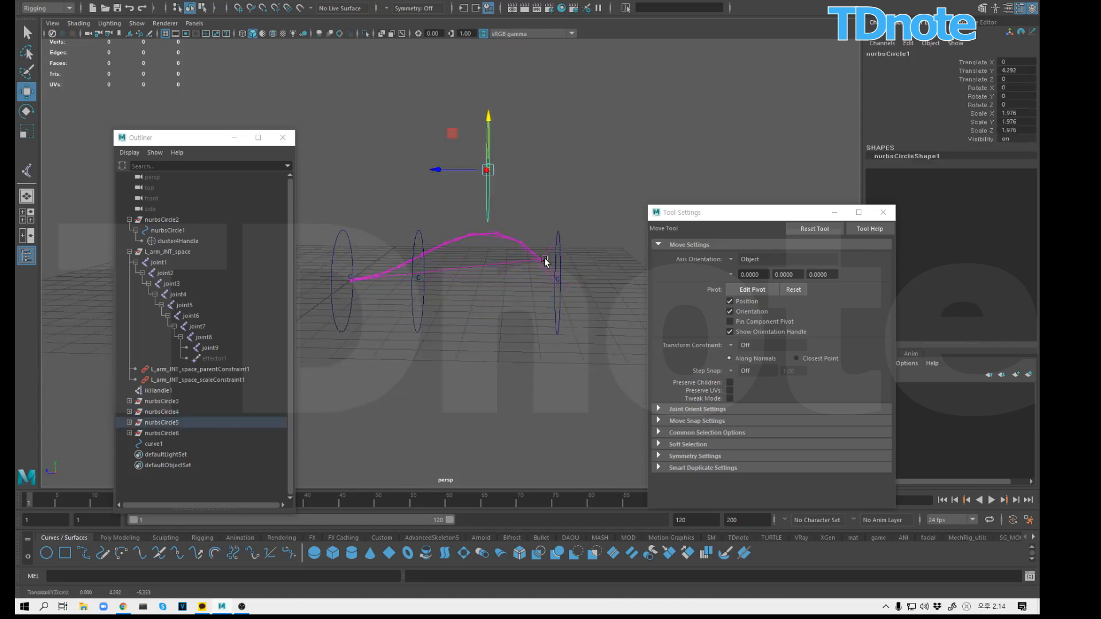
key(ctrl+z)
click(596, 240)
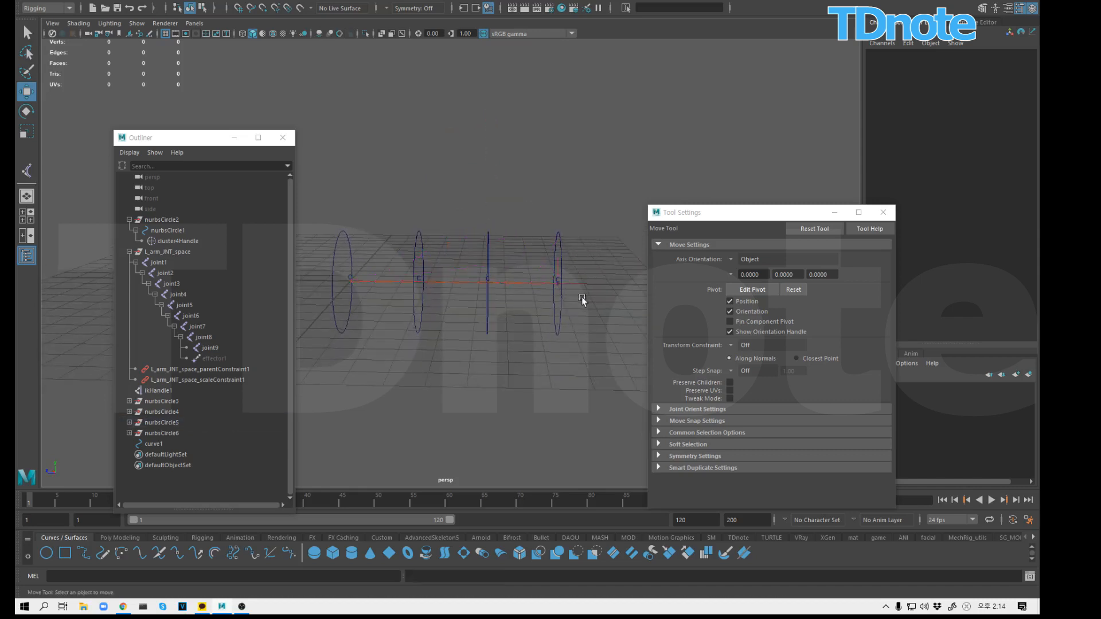
Step: Close the Tool Settings window to clear the view of the joint chain and its circle controls
mouse_move(581, 297)
alt+mouse_down()
mouse_move(570, 300)
mouse_move(591, 288)
alt+mouse_up()
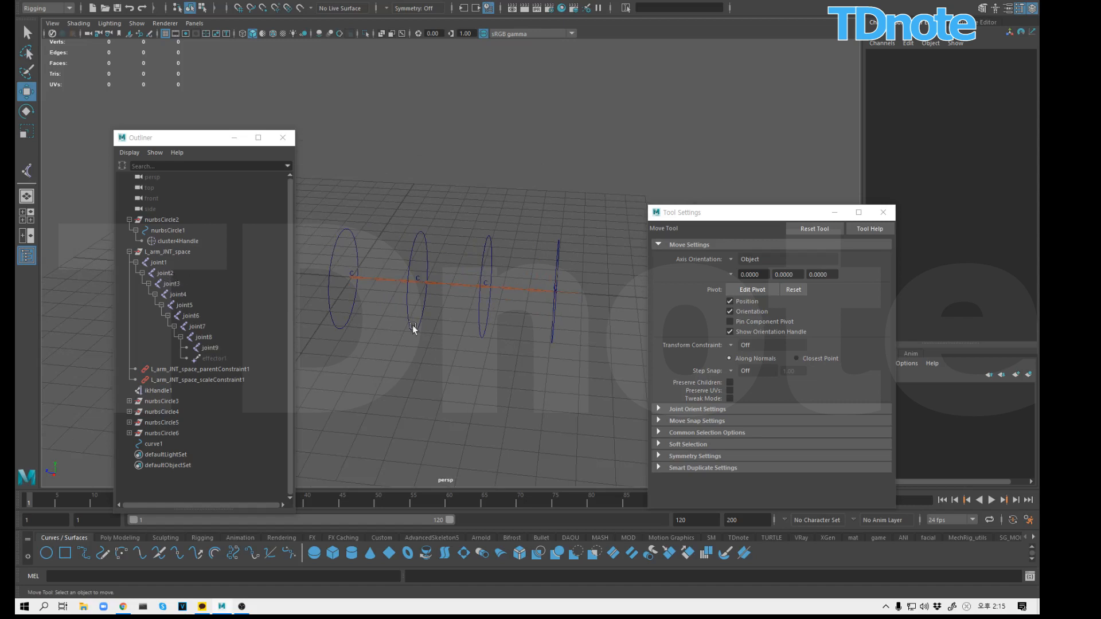
alt+drag(498, 364, 518, 346)
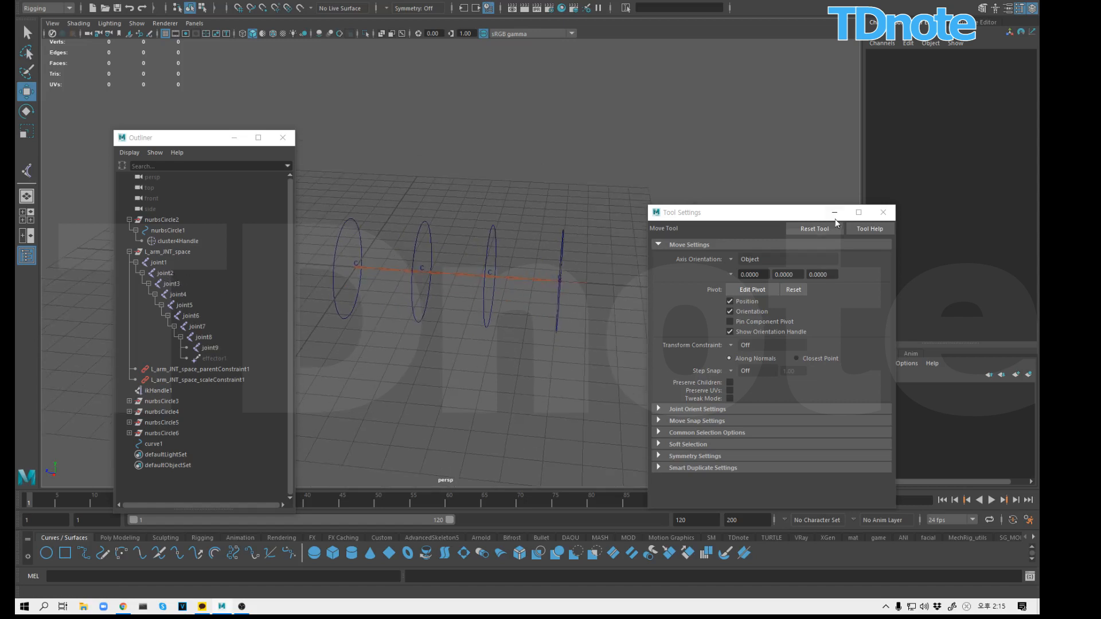
click(891, 213)
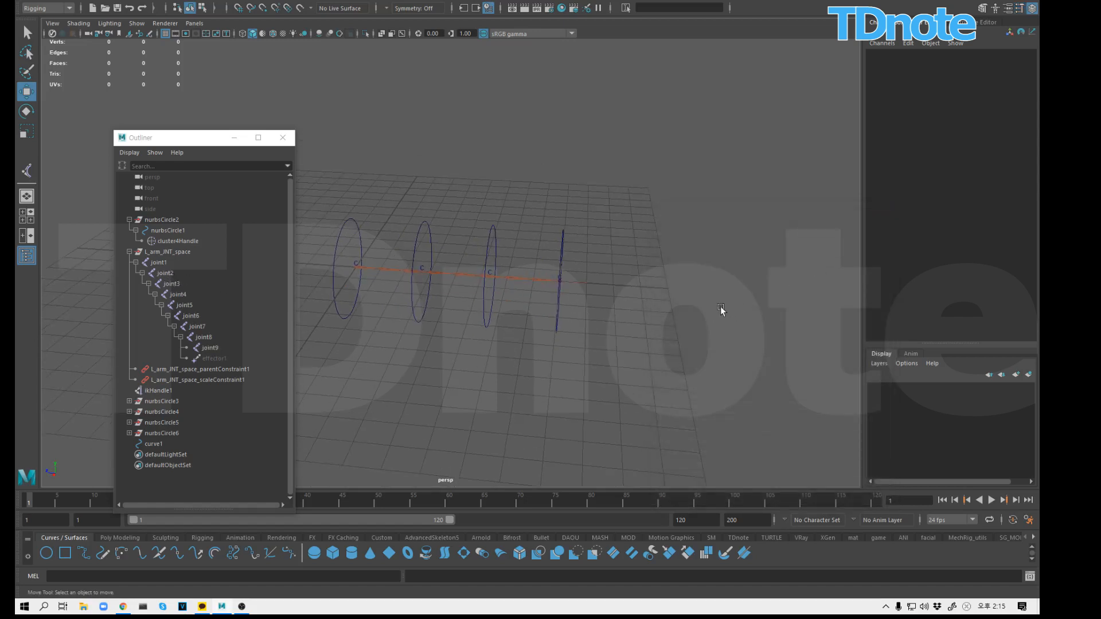
alt+drag(723, 309, 462, 282)
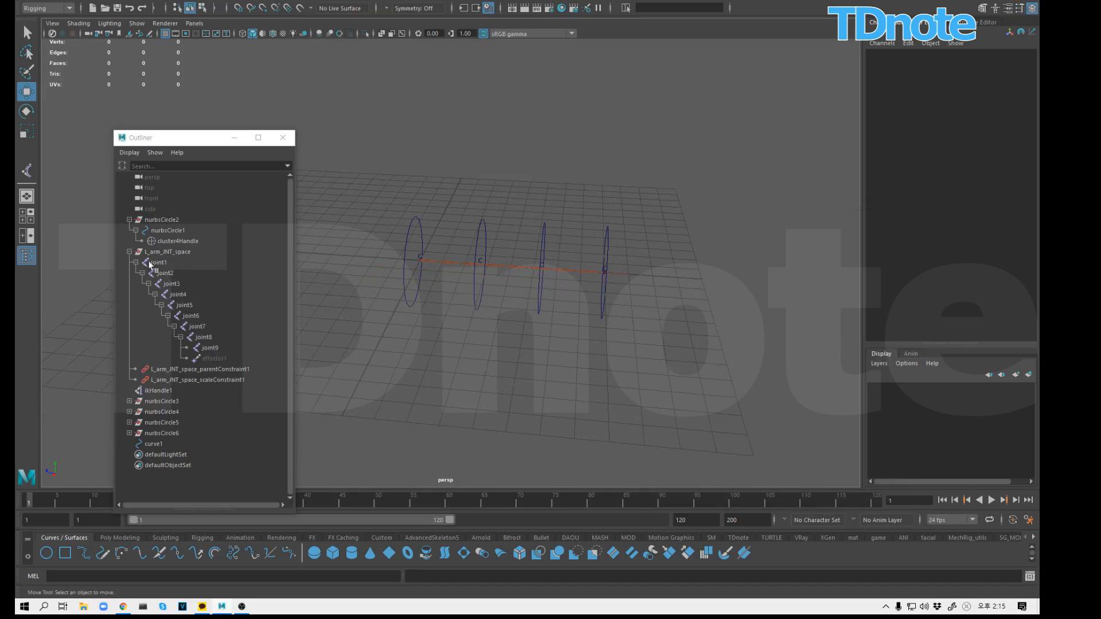
Step: Try scaling joint2 along X only, undo the last scaling, and open its Scale X value for editing
click(164, 264)
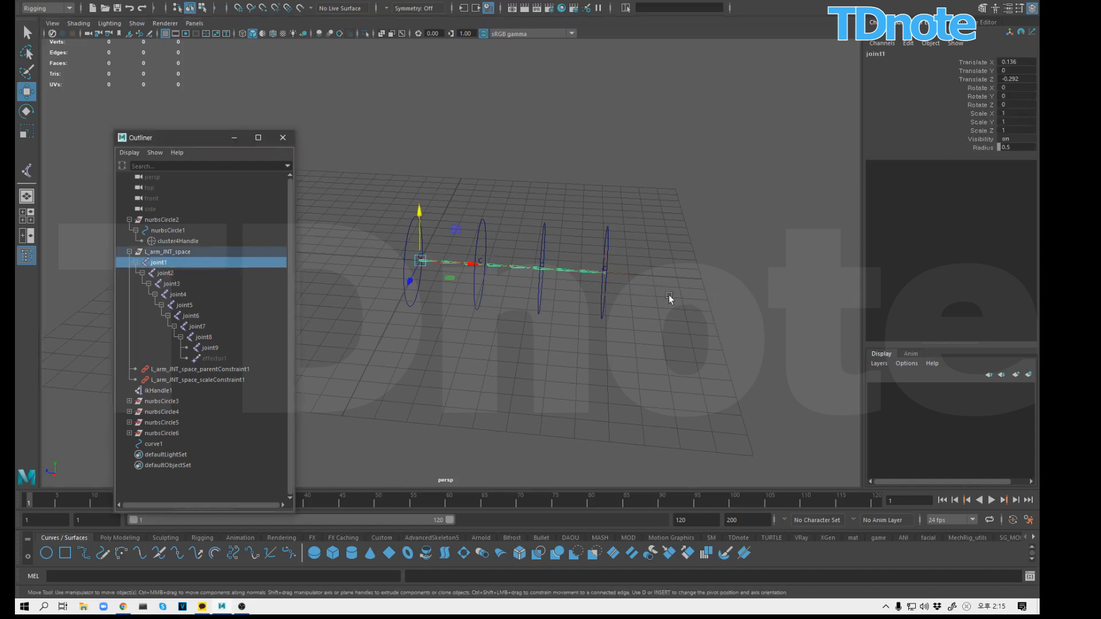
click(620, 384)
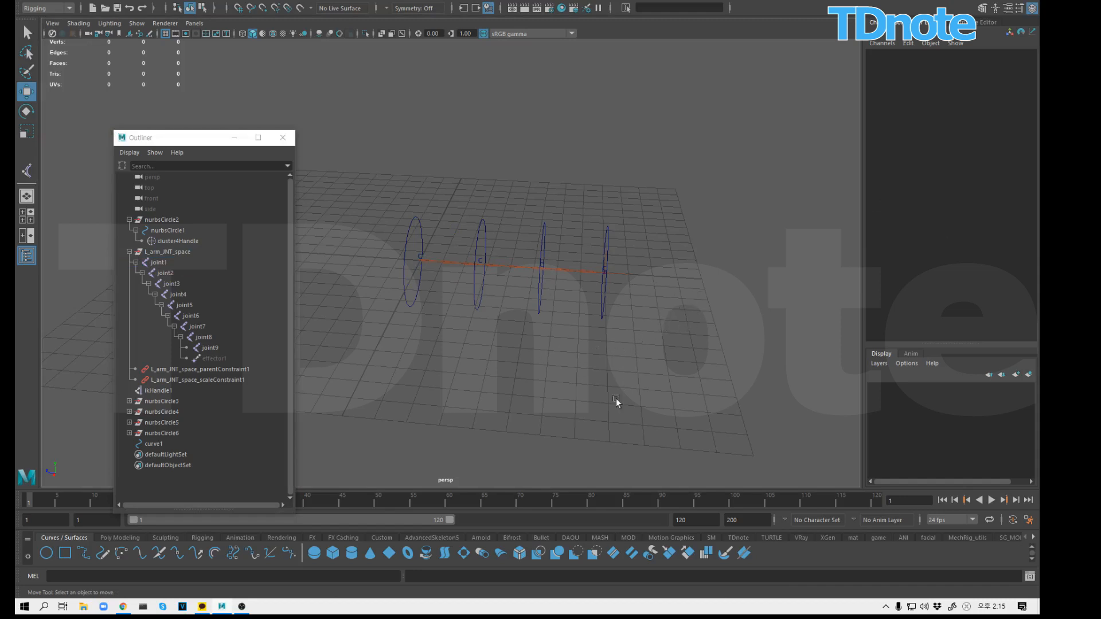
click(166, 273)
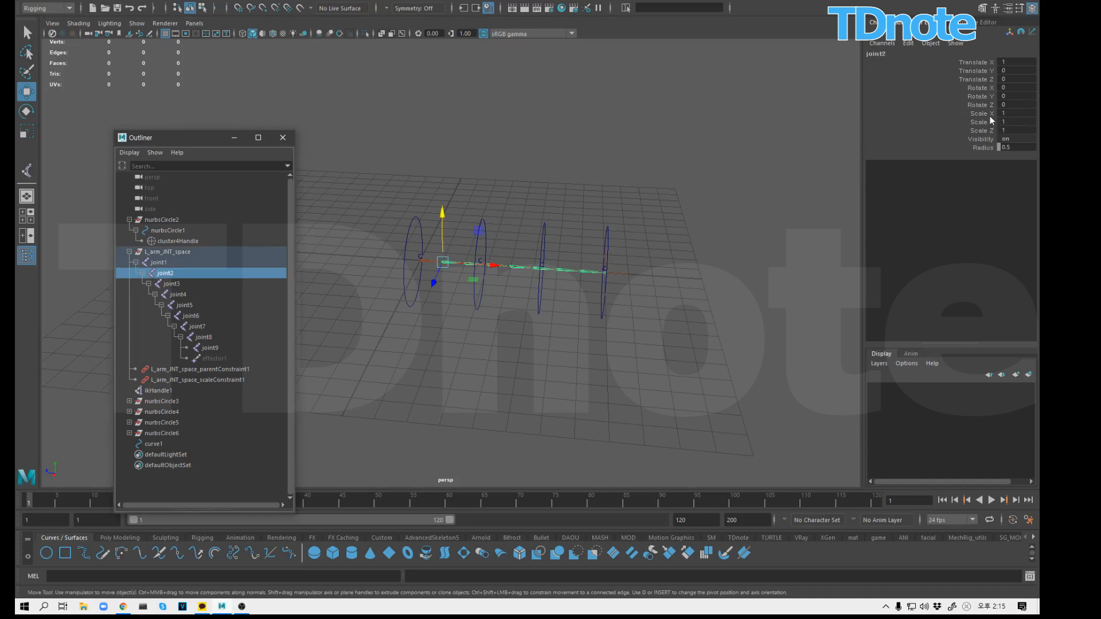
click(981, 113)
key(r)
mouse_move(789, 173)
middle_down()
mouse_move(761, 191)
mouse_move(803, 189)
mouse_move(807, 179)
middle_up()
key(ctrl+z)
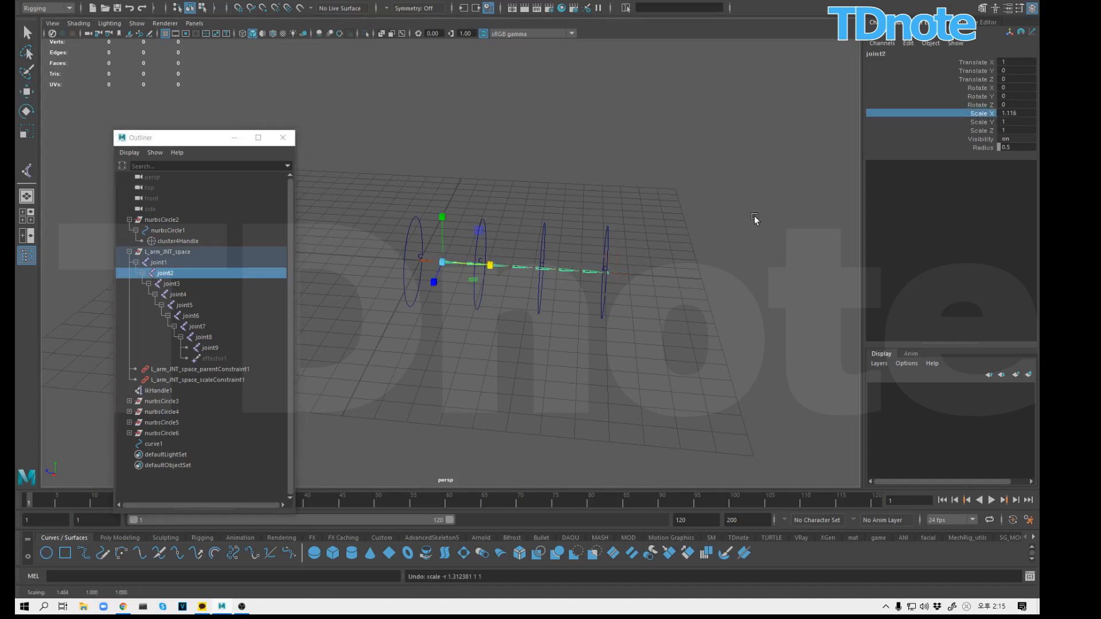
click(1012, 112)
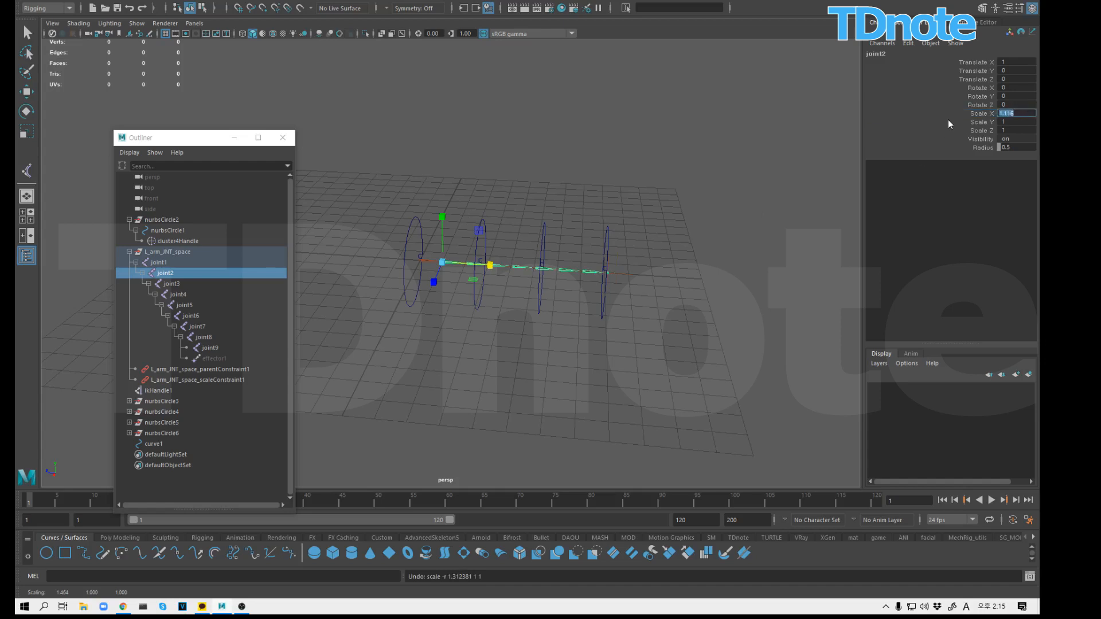
Step: Raise the third circle control along Y, high above the other circles, and clear the selection
click(552, 229)
click(551, 224)
key(w)
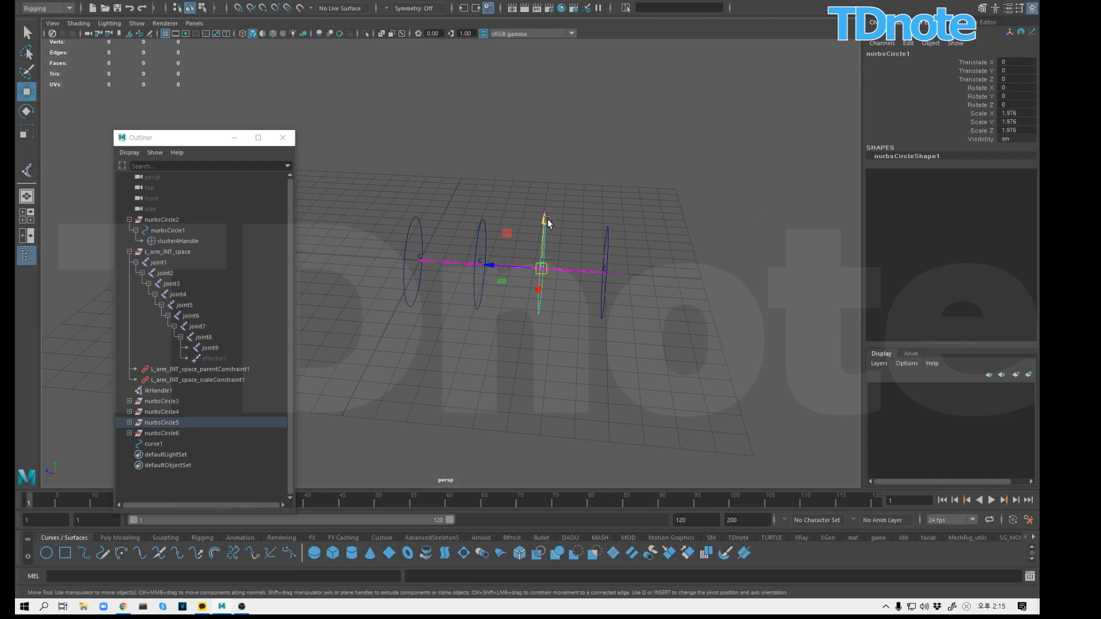
drag(548, 223, 554, 63)
click(483, 246)
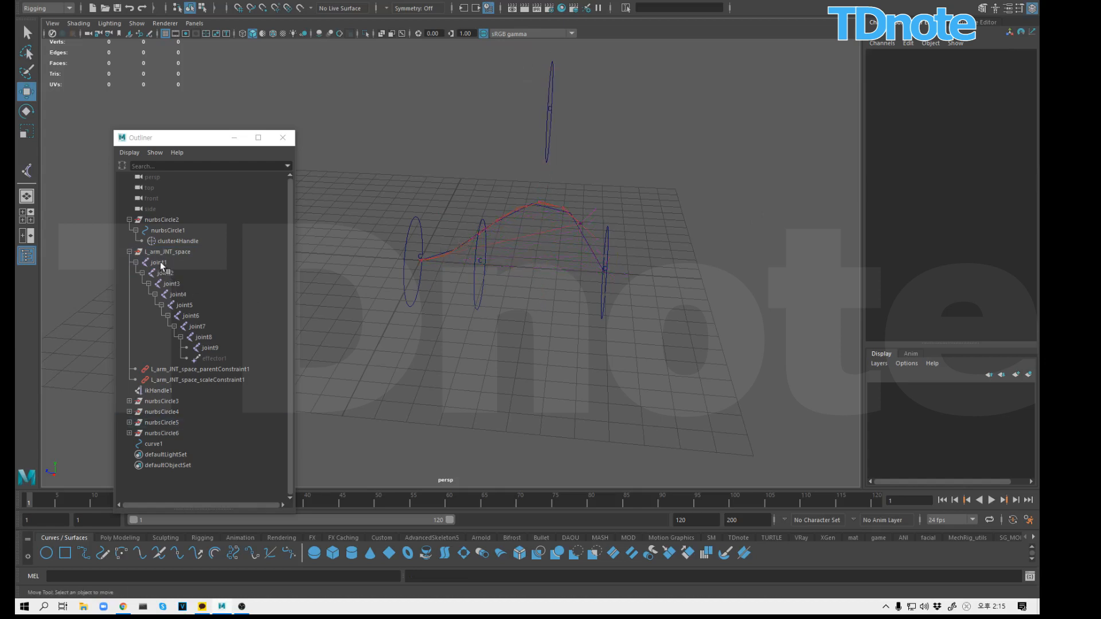
Step: Try scaling joint1 through joint9 in Y and Z to about 0.872, and undo the scaling
drag(161, 265, 210, 348)
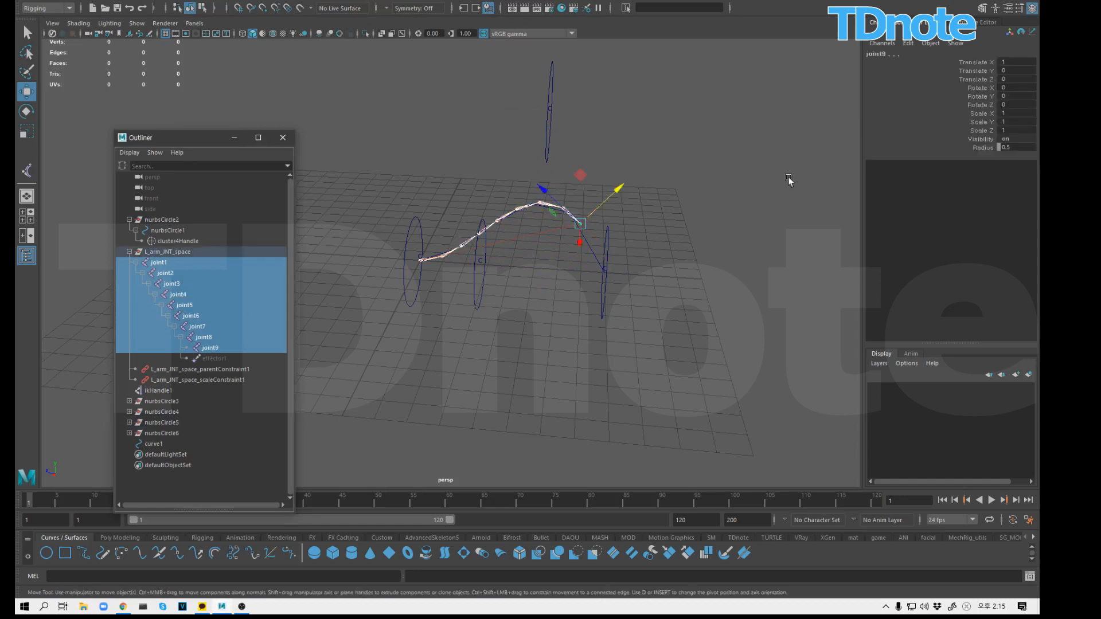
click(976, 114)
ctrl+middle_drag(704, 192, 724, 178)
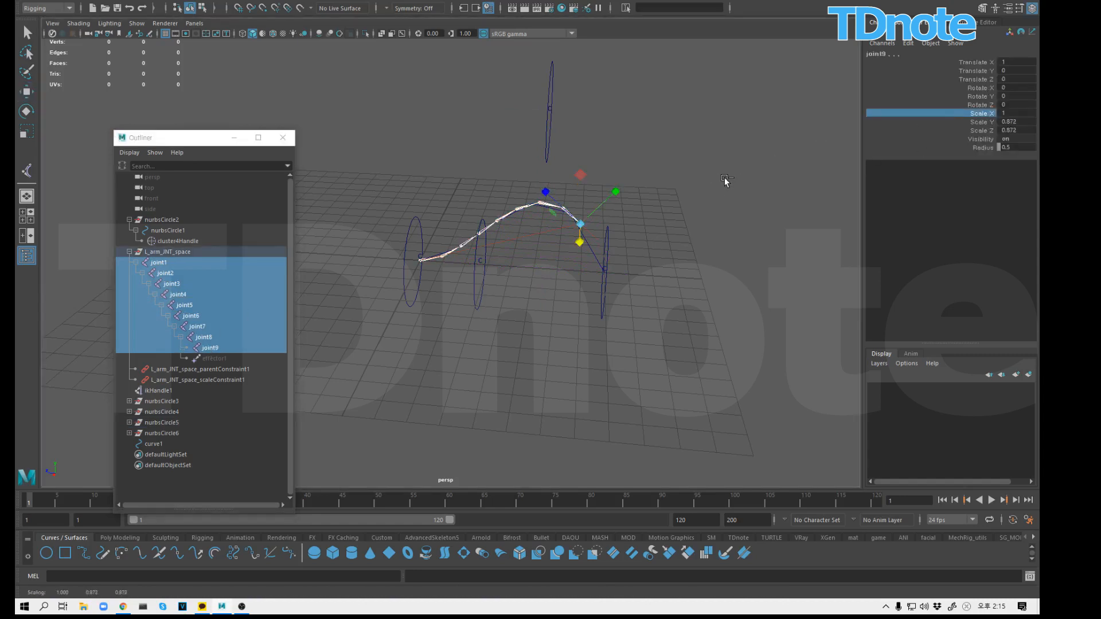
key(ctrl+z)
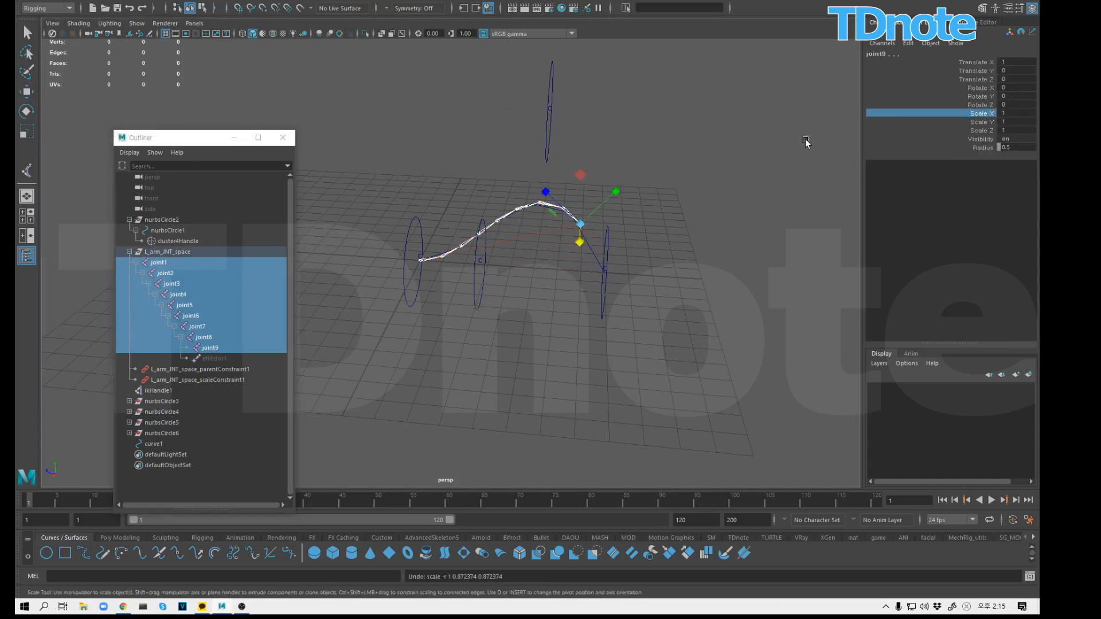
Step: Test lengthening joint1 through joint9 with a Scale X of about 1.31, reset Scale X to 1, and deselect the joints
ctrl+middle_drag(806, 140, 756, 181)
double_click(1003, 113)
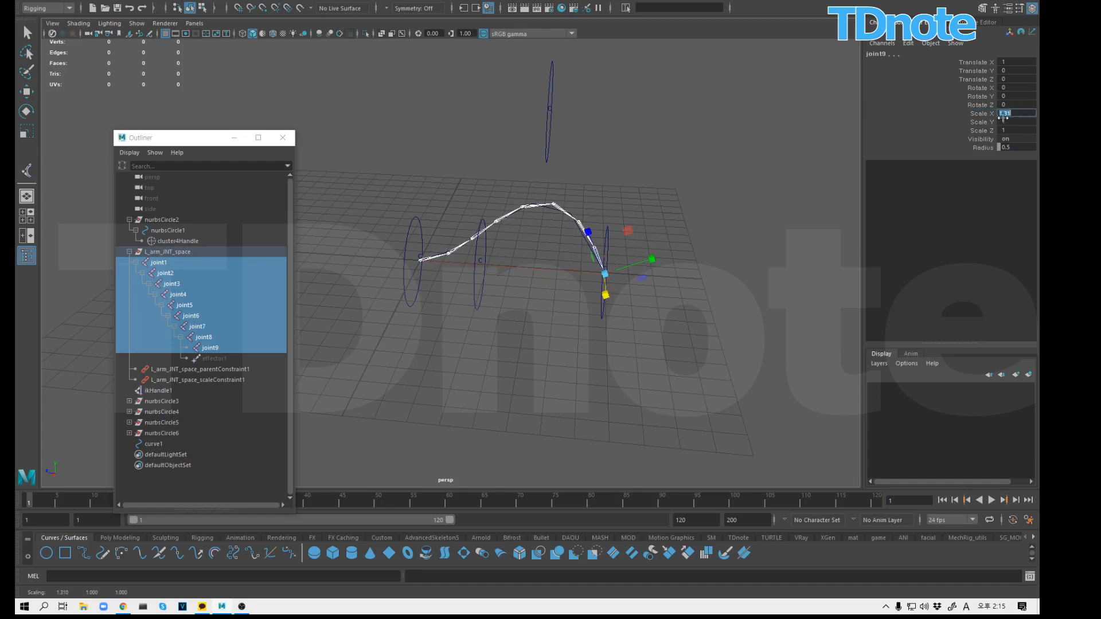
text(1)
key(Return)
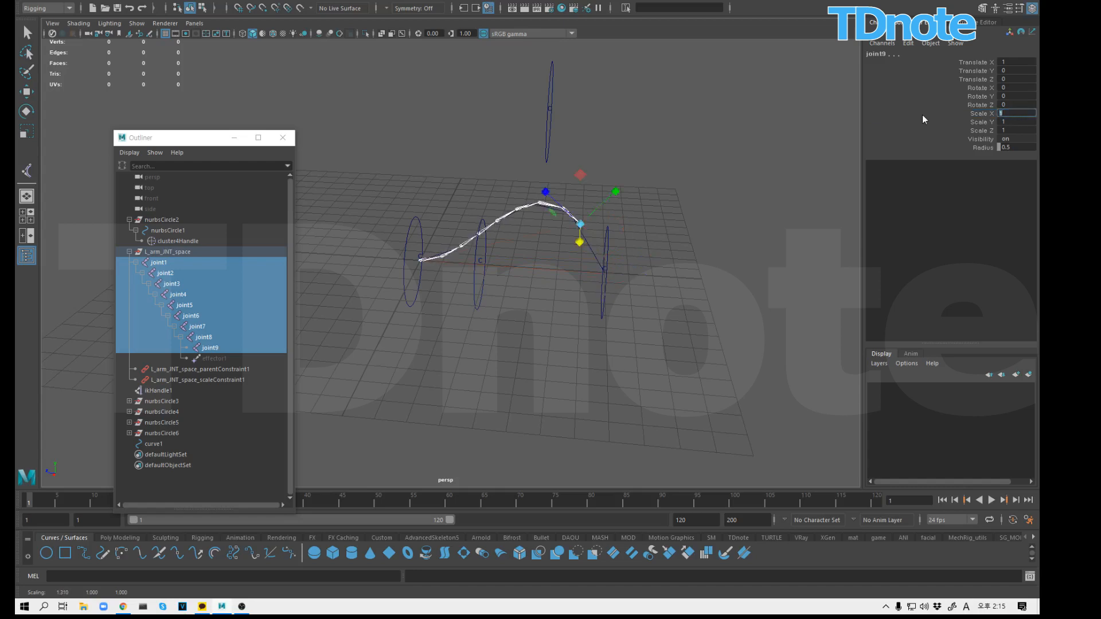
click(642, 213)
key(w)
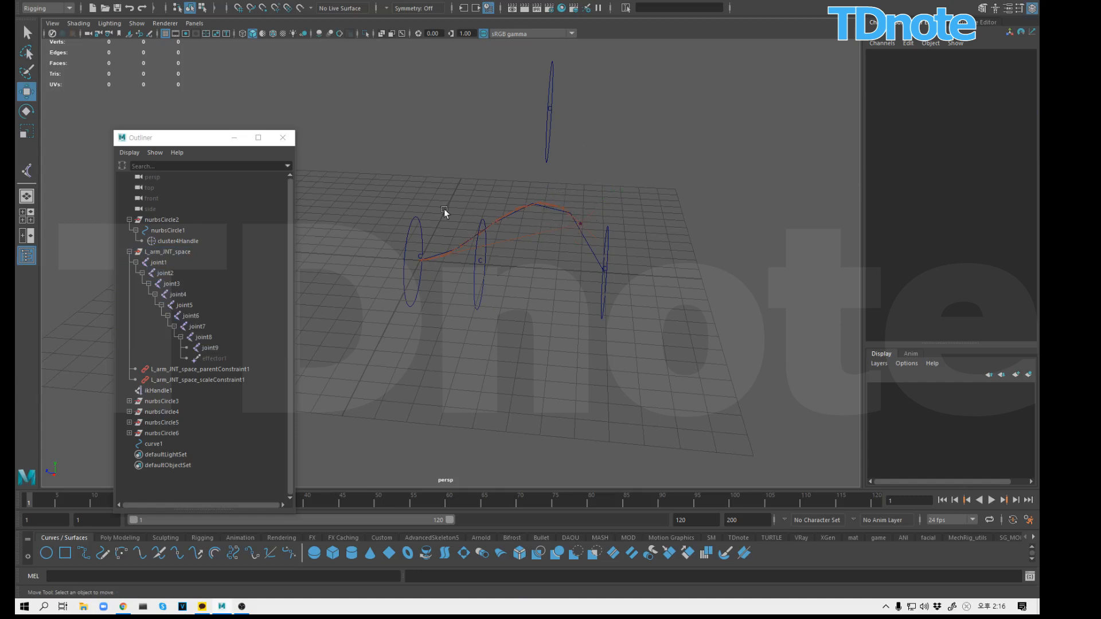
Step: Test lengthening joint1 through joint9 with a Translate X of about 1.287, set Translate X to 0, and restore it to 1
drag(165, 262, 212, 344)
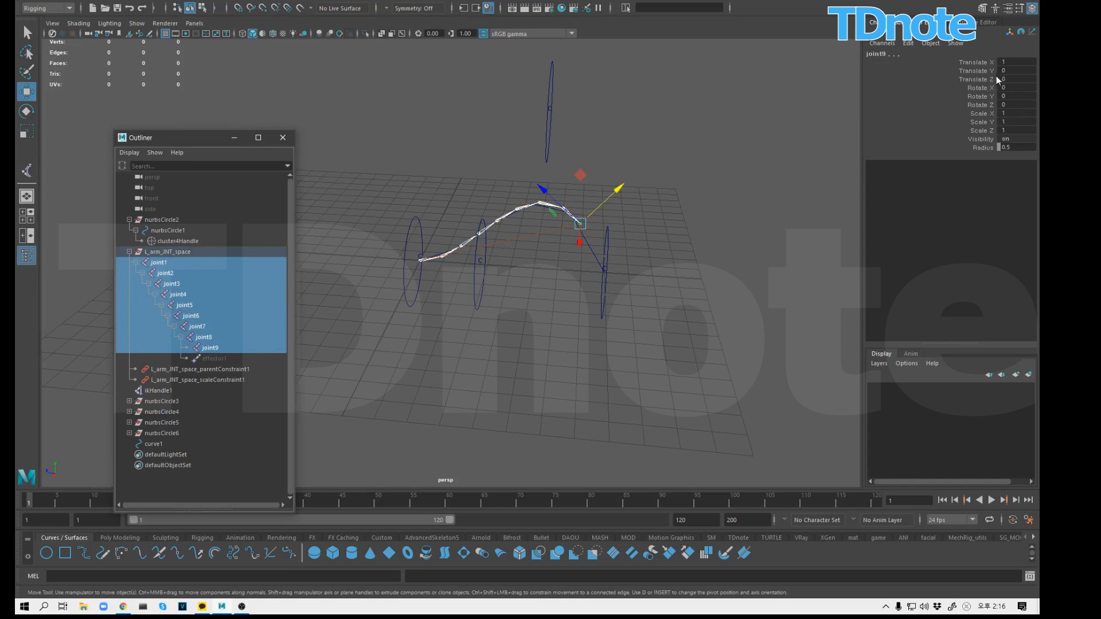
click(987, 62)
mouse_move(721, 198)
middle_down()
mouse_move(736, 200)
mouse_move(734, 181)
middle_up()
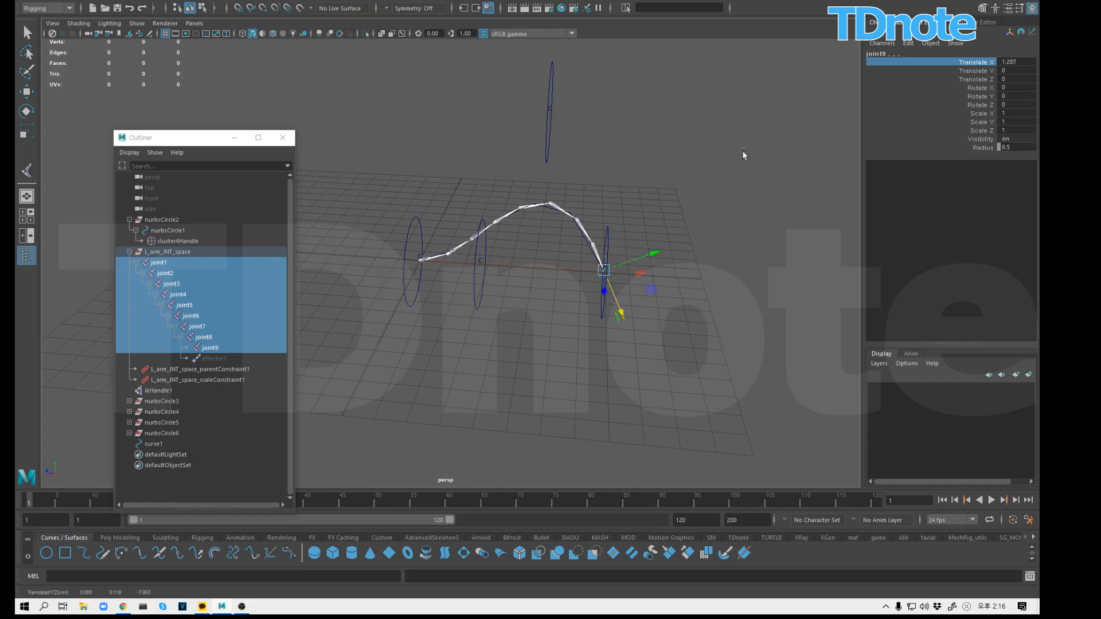
click(1016, 62)
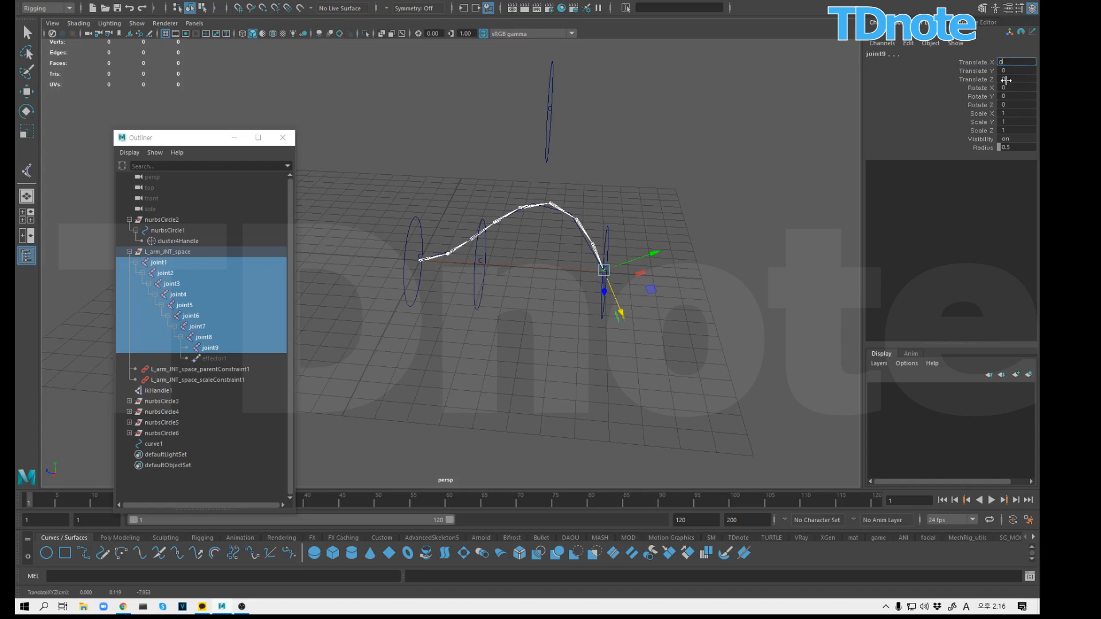
key(Return)
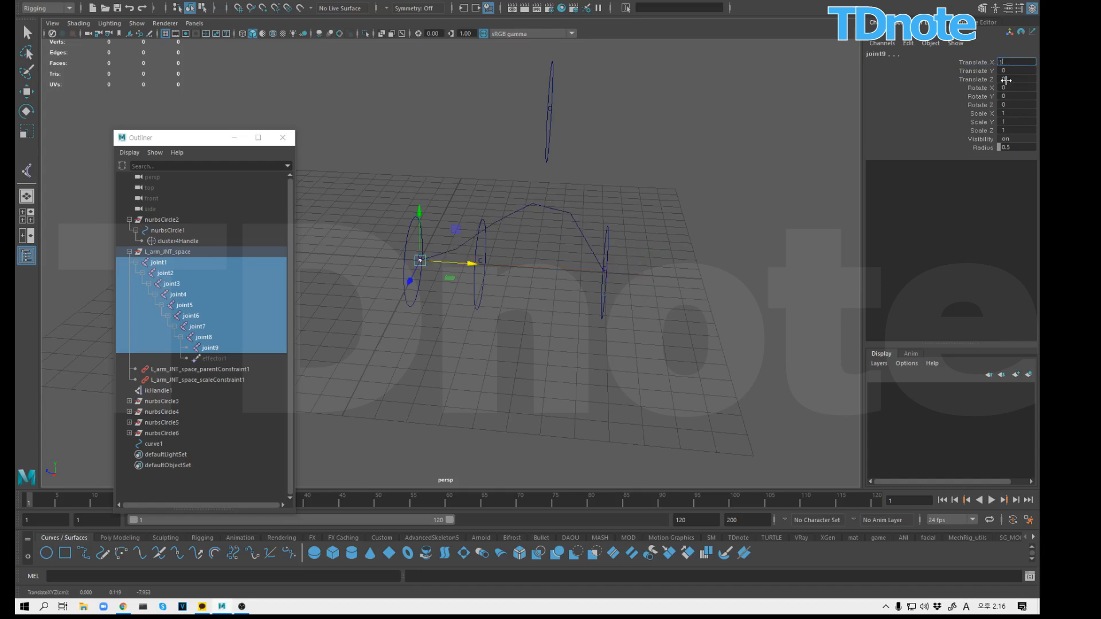
key(Return)
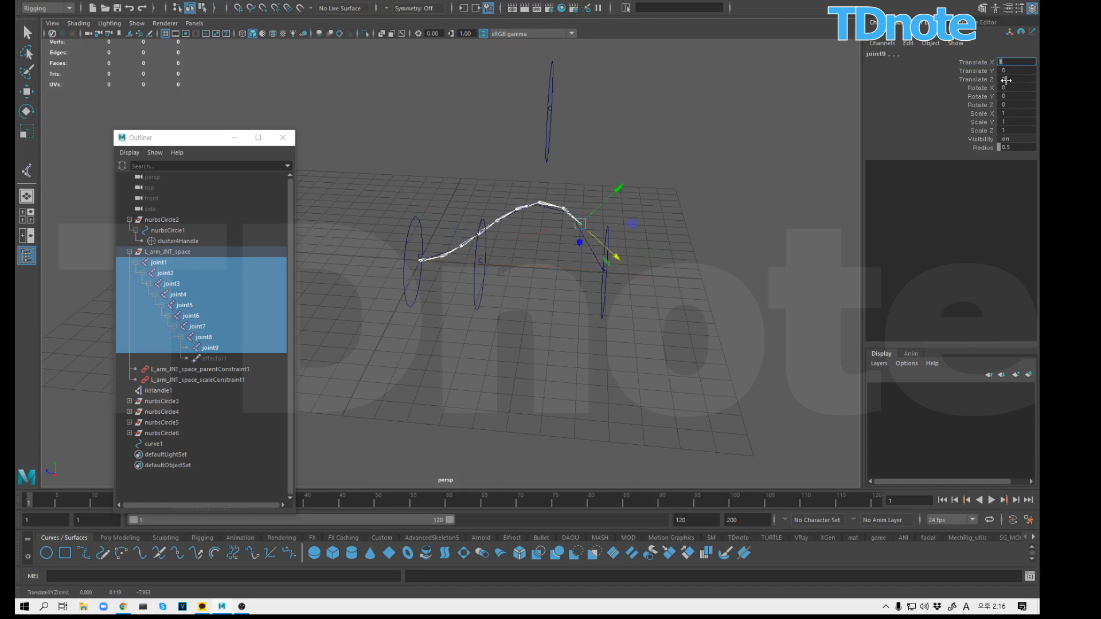
Step: Undo the recent Translate X and Scale X tests on joint1 through joint9, and clear the selection
click(717, 240)
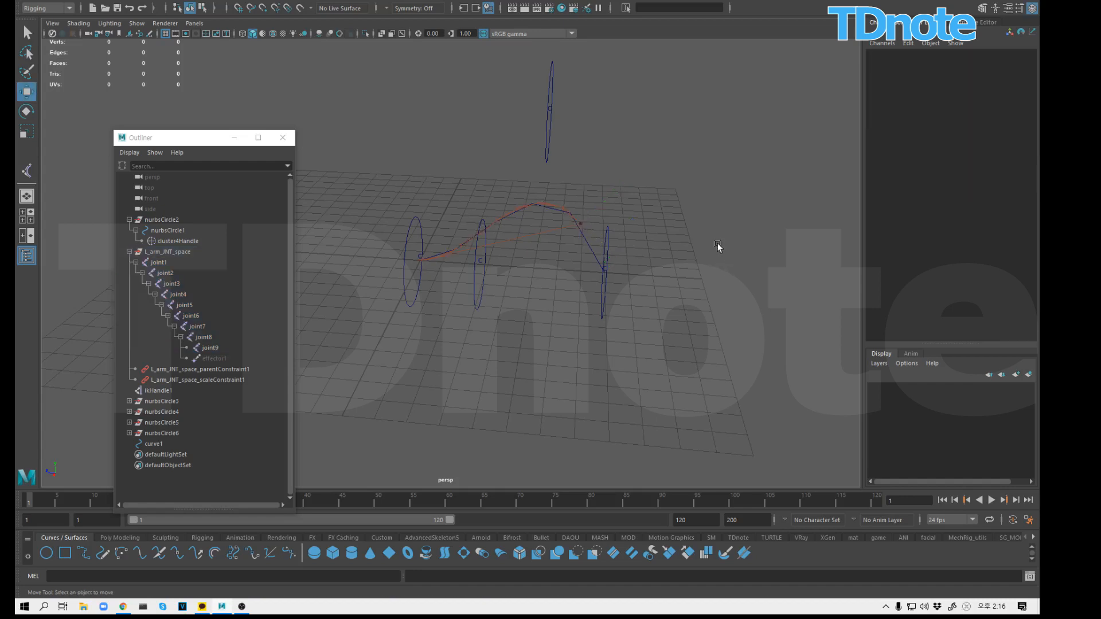
key(ctrl+z)
key(ctrl+z)
key(ctrl+z)
key(ctrl+z)
key(ctrl+z)
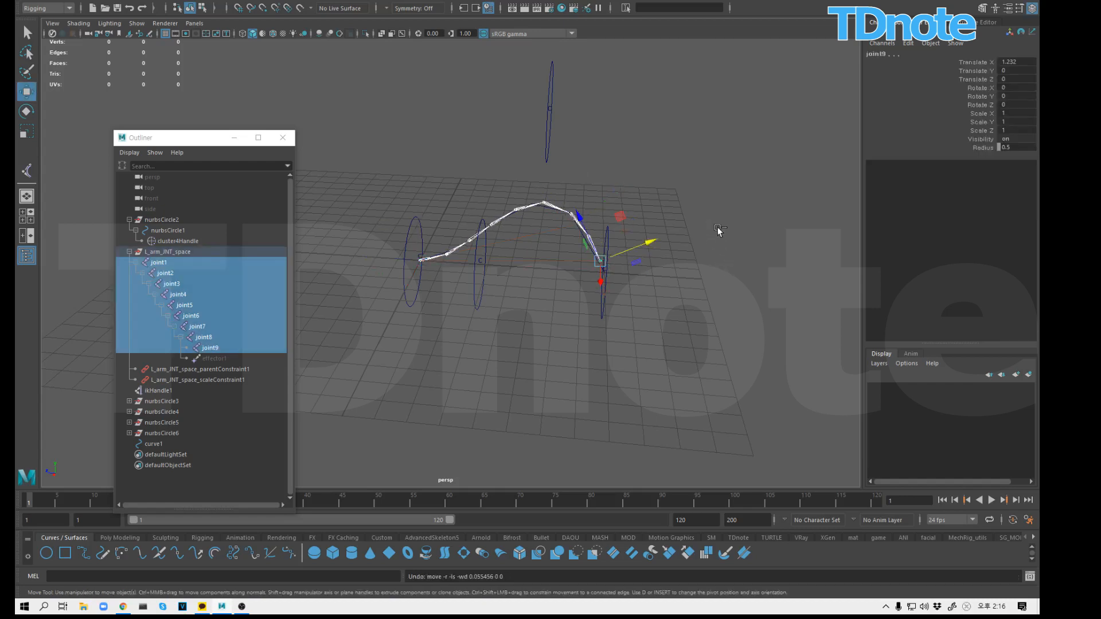
key(ctrl+z)
key(ctrl+z)
key(ctrl+z)
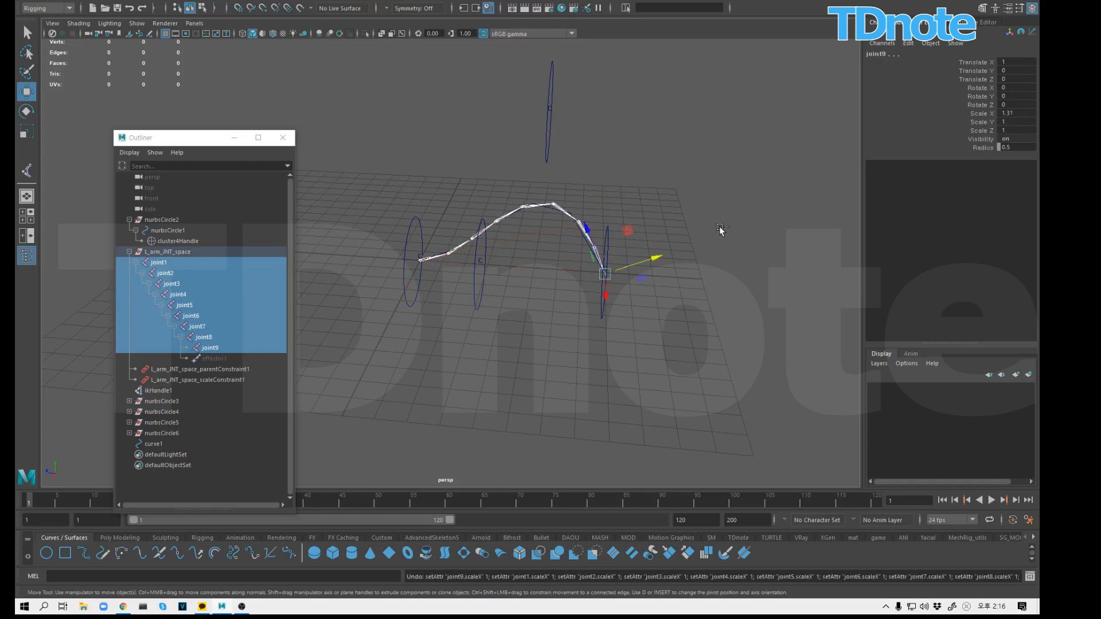
key(ctrl+z)
key(ctrl+z)
key(ctrl+z)
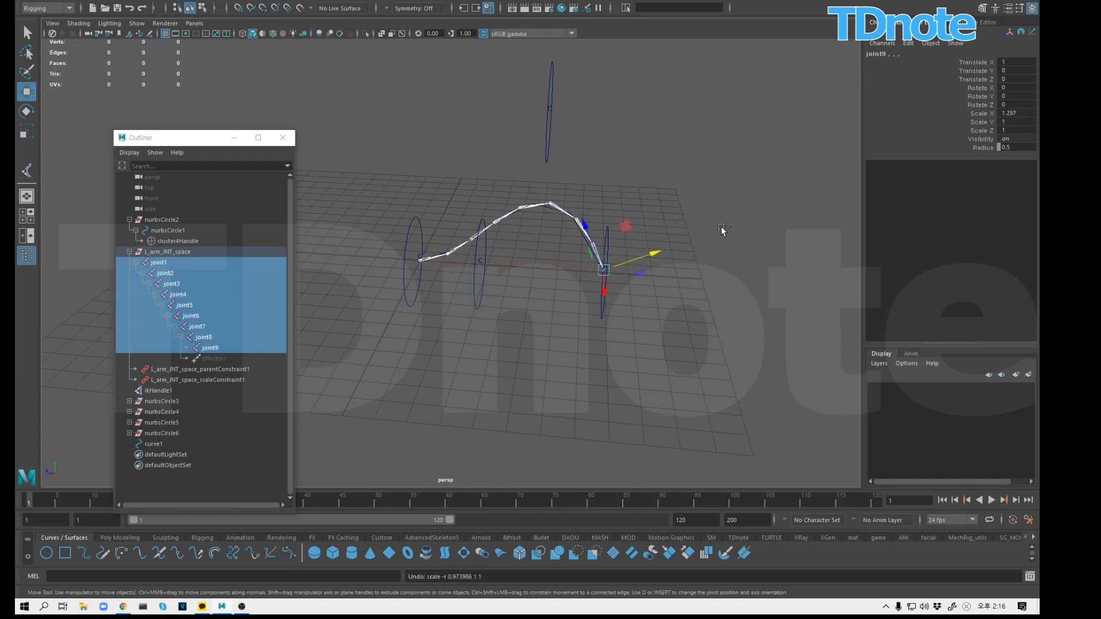
click(719, 226)
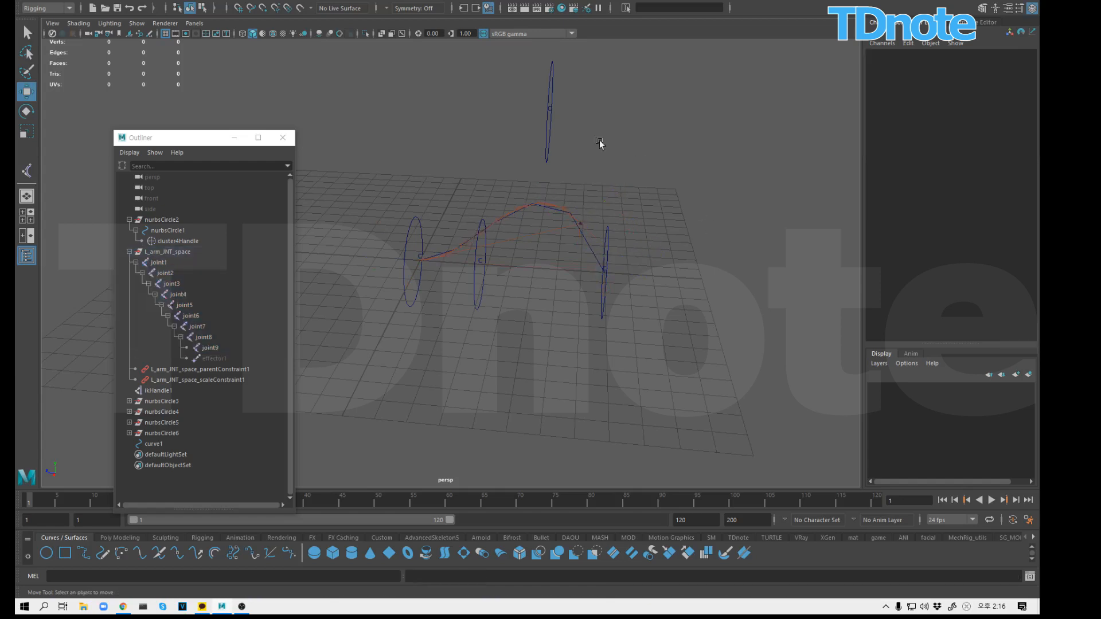
Step: Set the raised third circle control's Translate Y to 0 and deselect it
click(549, 150)
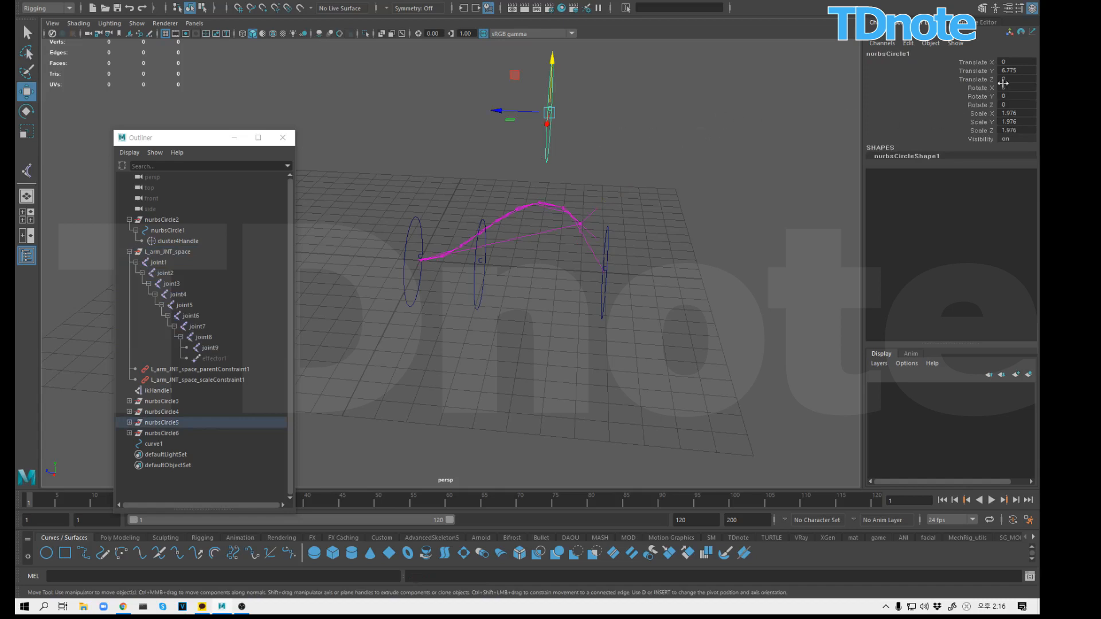
double_click(1018, 70)
text(0)
key(Return)
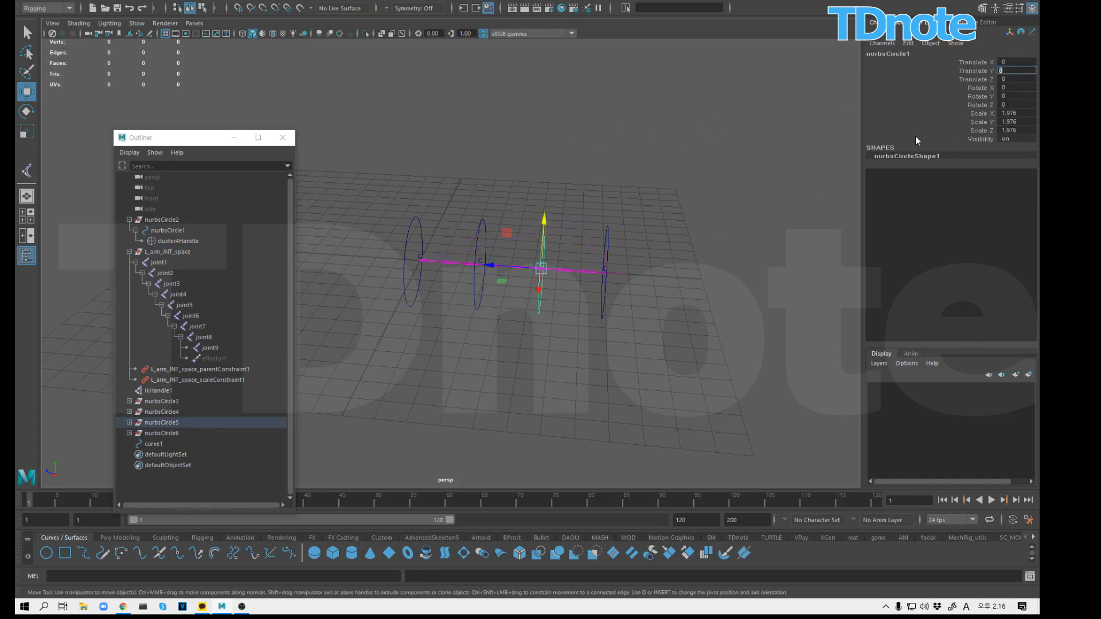
click(698, 253)
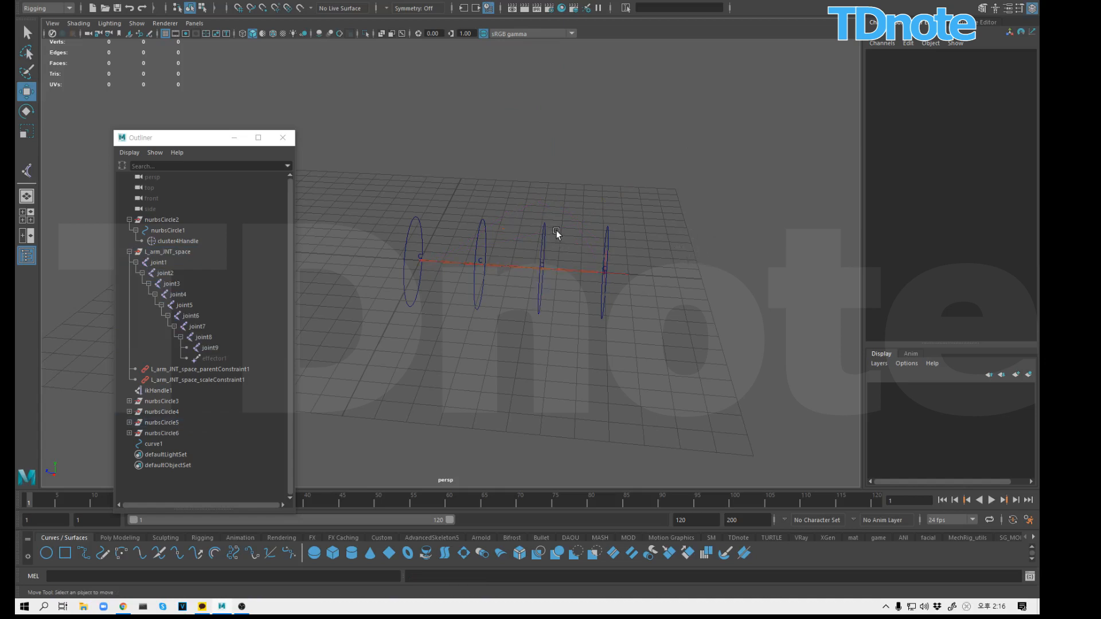
Step: Raise the third circle control along Y to bend the chain, clear the selection, and reposition the Outliner higher
click(555, 222)
drag(546, 227, 546, 128)
click(692, 229)
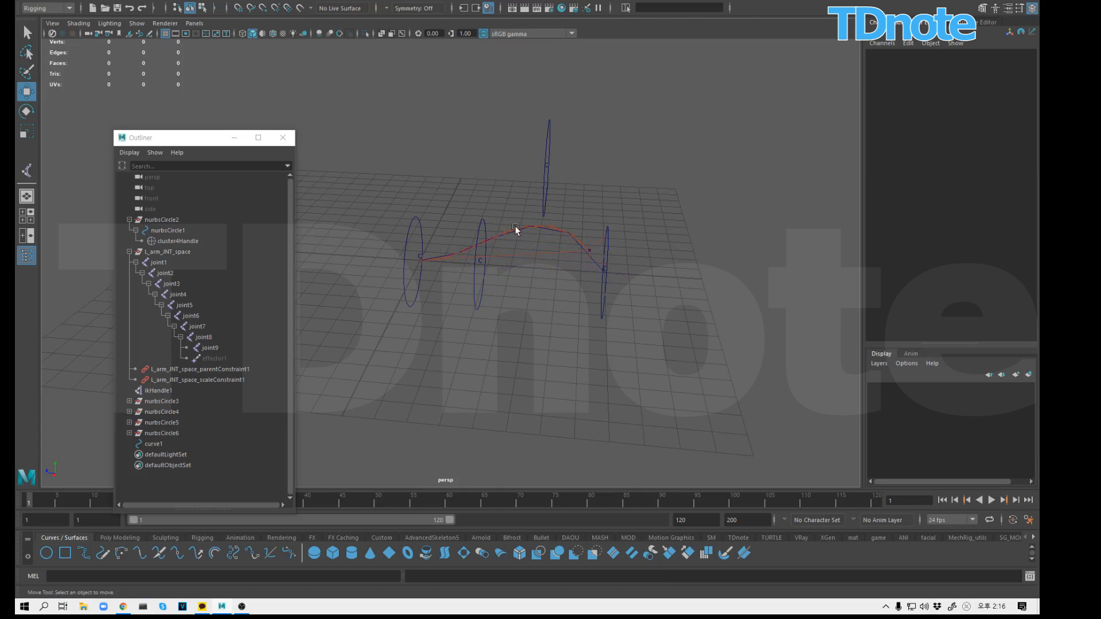
click(577, 237)
click(732, 284)
drag(209, 141, 210, 90)
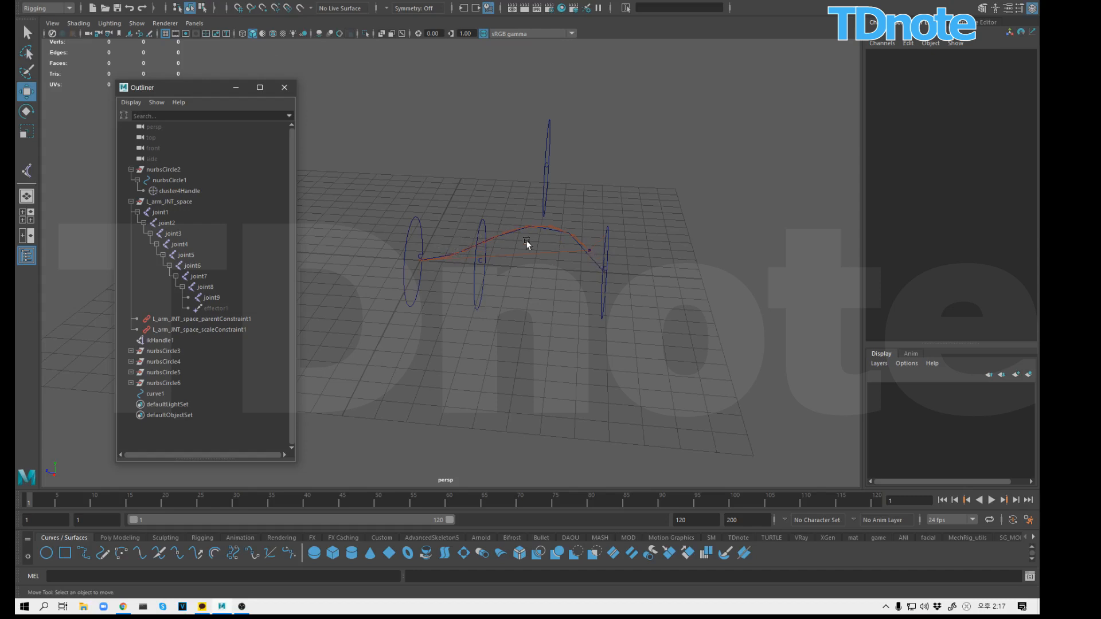
Step: Create a separate straight chain of six unevenly spaced joints on the grid in front of the circle controls
click(205, 0)
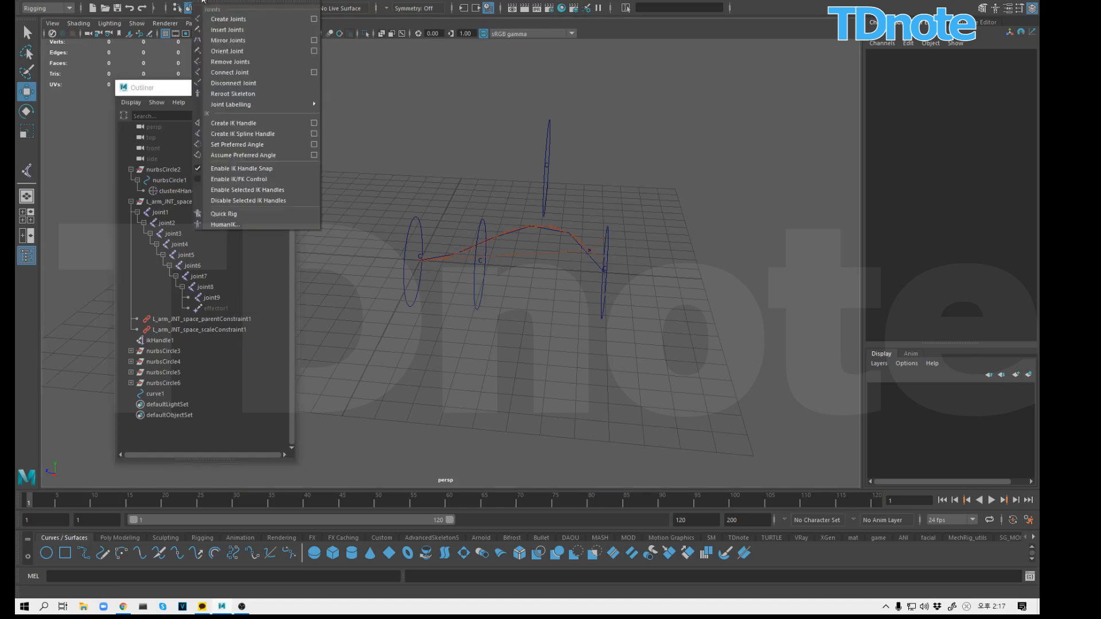
click(230, 19)
click(381, 338)
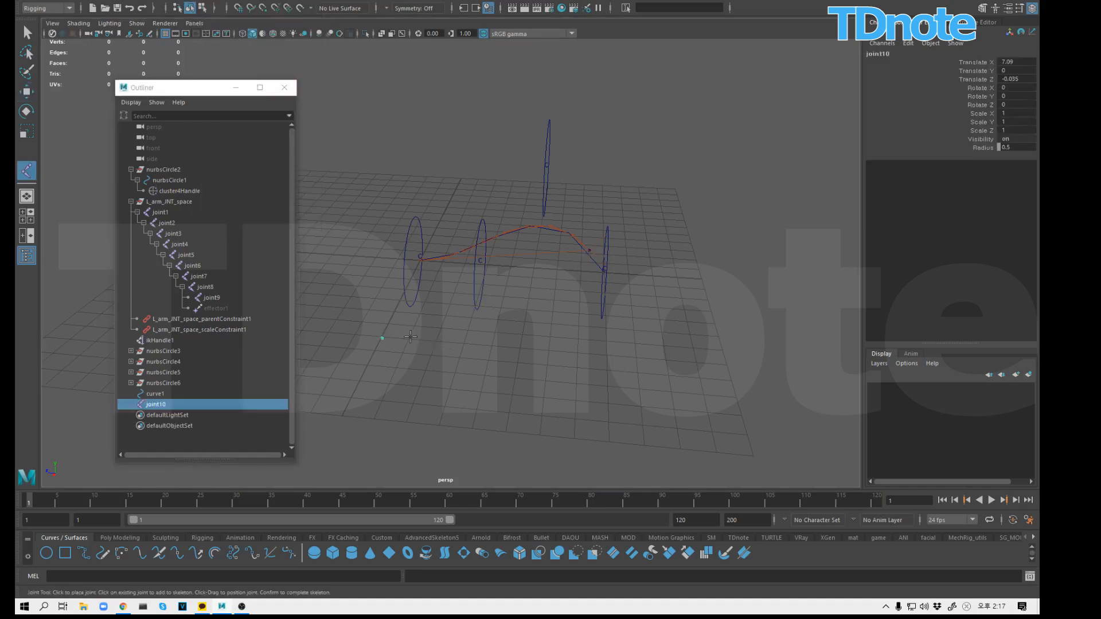
click(463, 344)
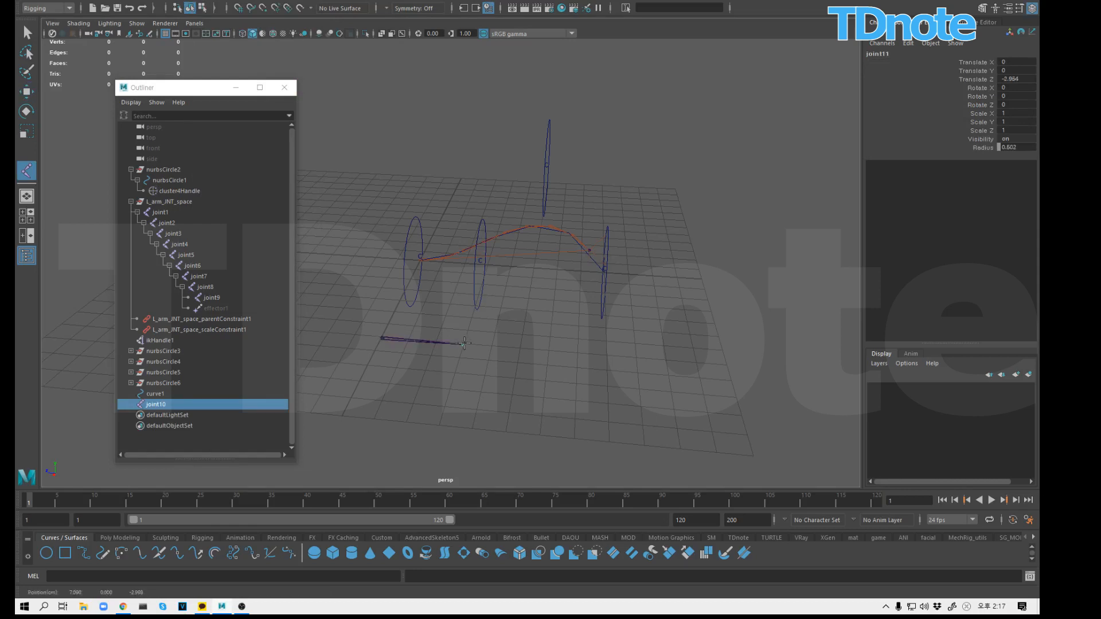
click(523, 348)
click(579, 352)
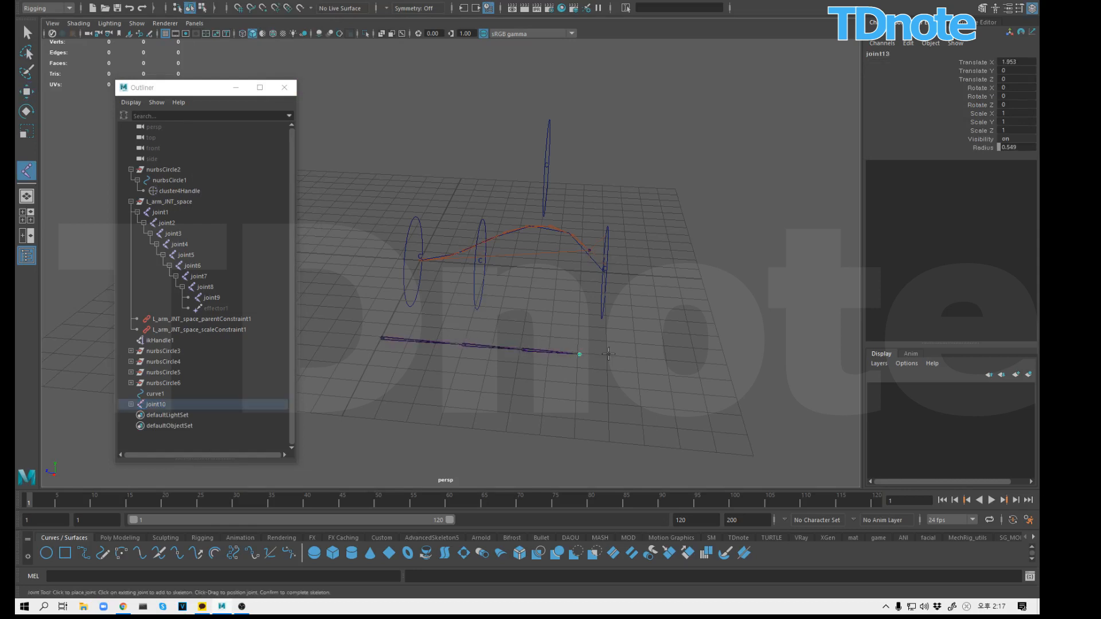
click(608, 356)
click(636, 356)
key(w)
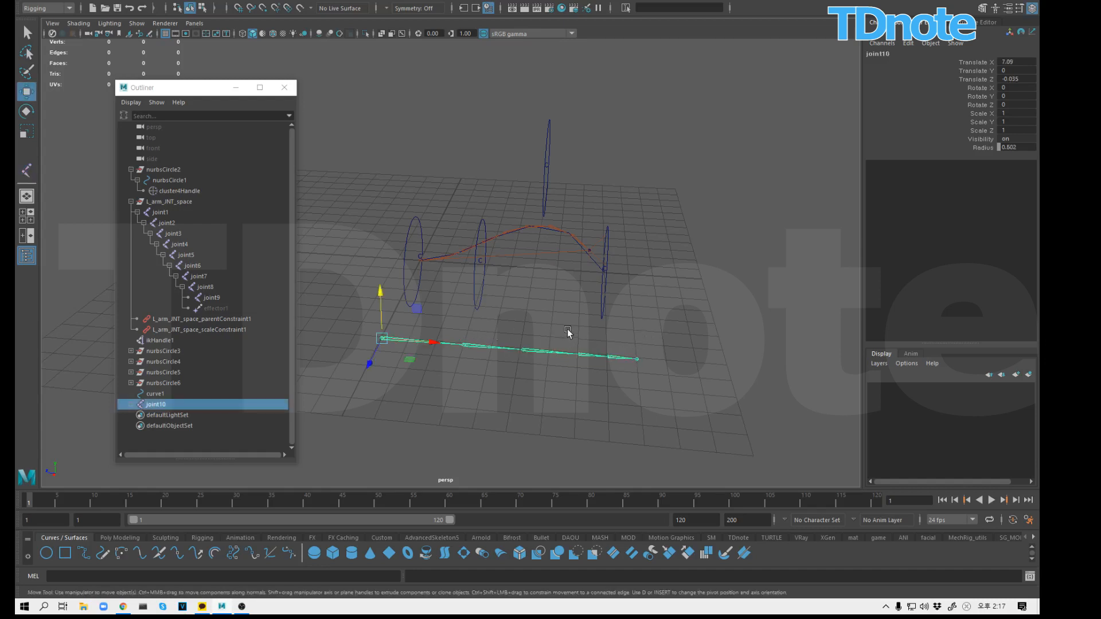
Step: Select the new chain's first five joints, lengthen them with Scale X of about 1.381, and shorten them to about 0.69
click(569, 336)
click(437, 337)
click(507, 346)
click(564, 353)
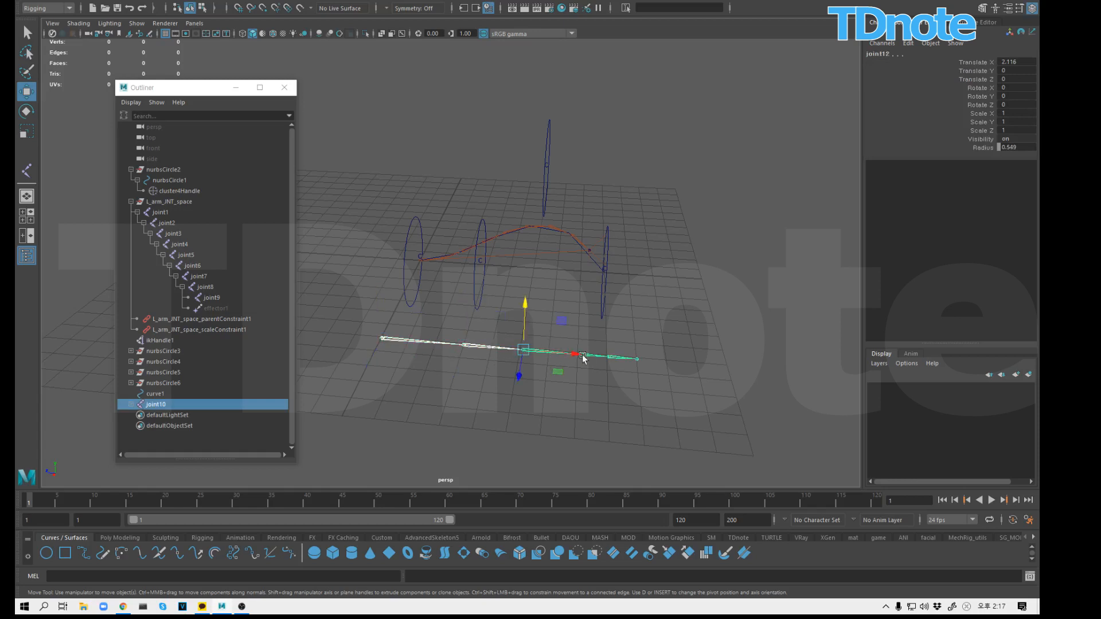
click(582, 355)
click(609, 357)
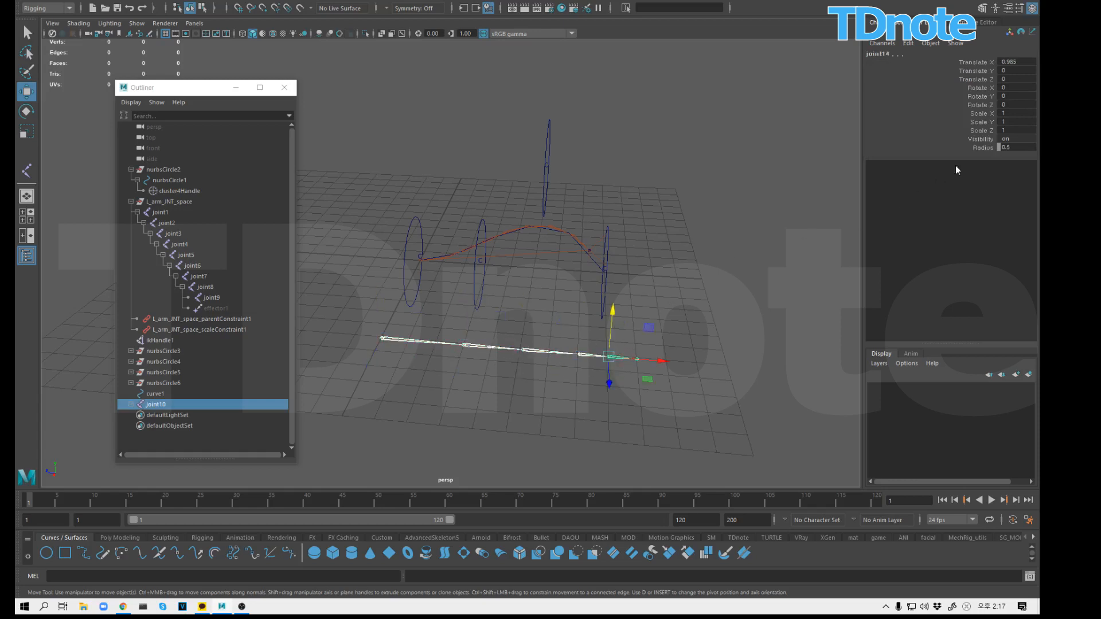
key(r)
click(975, 114)
middle_drag(707, 252, 592, 287)
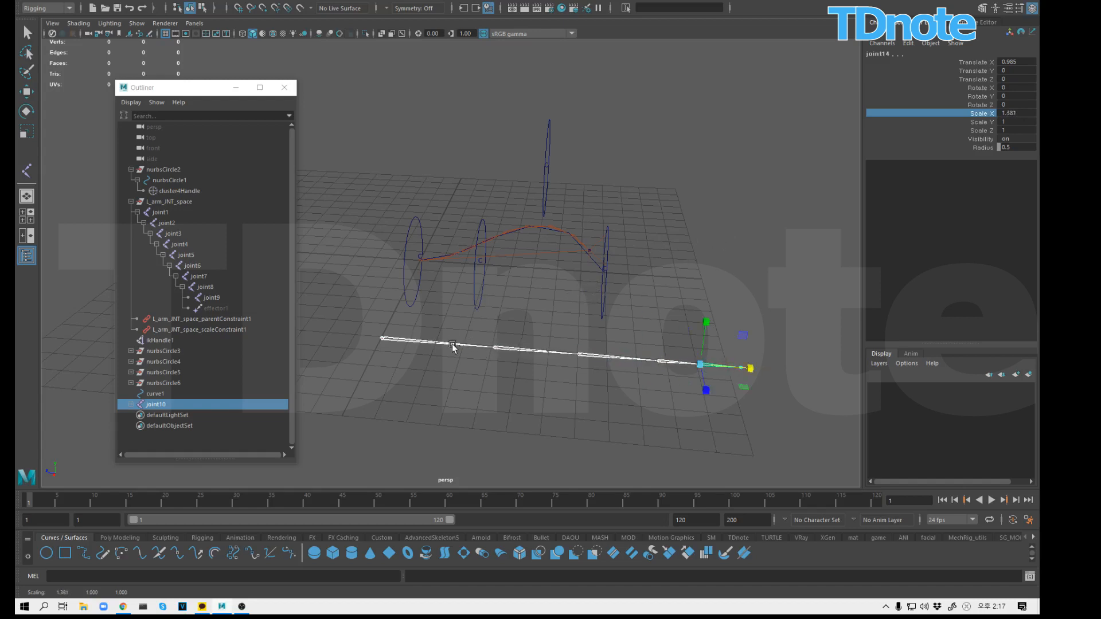
middle_drag(747, 319, 685, 300)
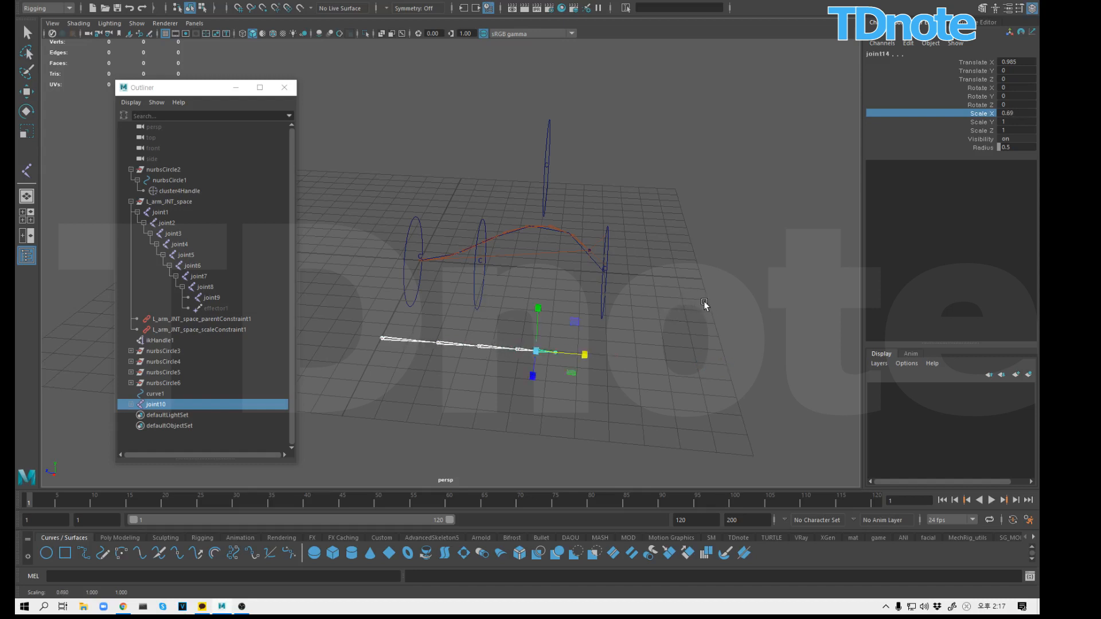
Step: Set Translate X to 1 on all five selected joints of the new chain
click(990, 64)
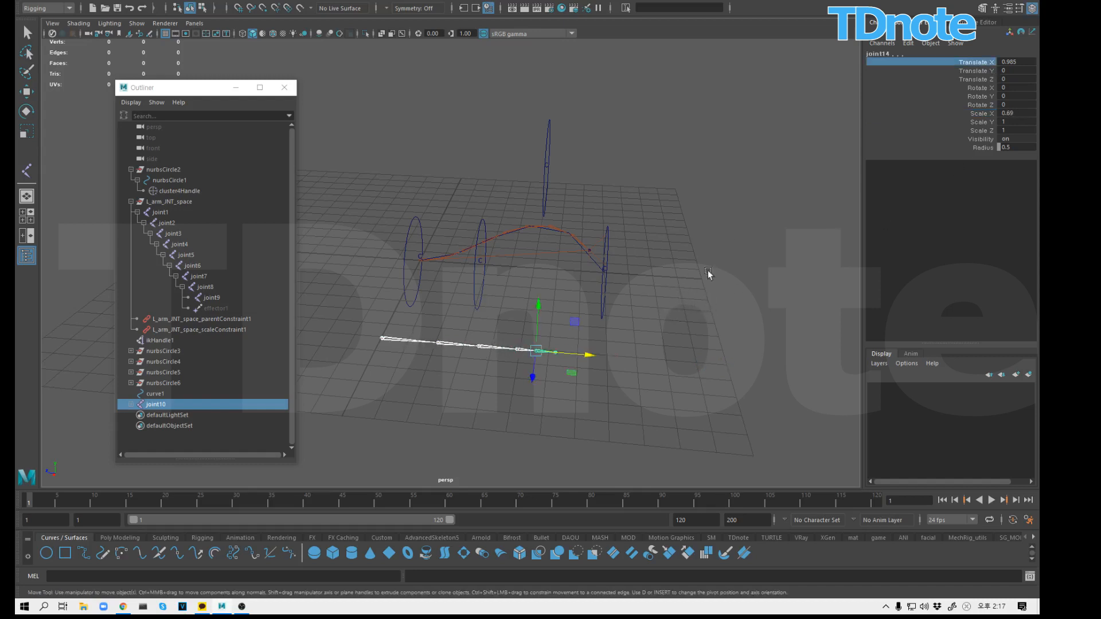
click(1017, 62)
text(1)
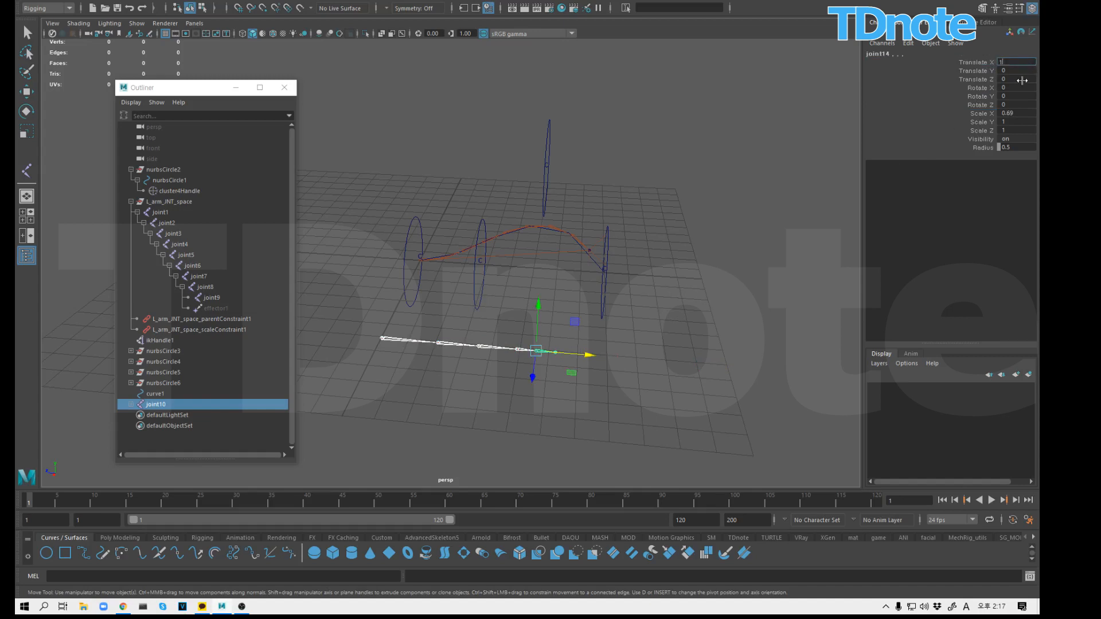
key(Return)
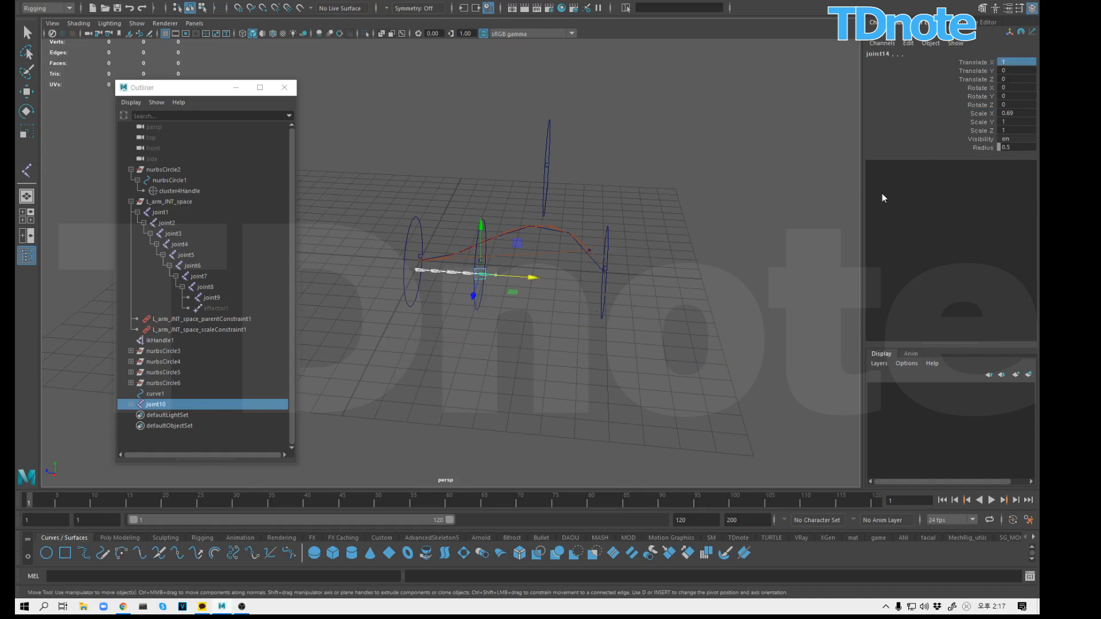
alt+drag(526, 311, 538, 322)
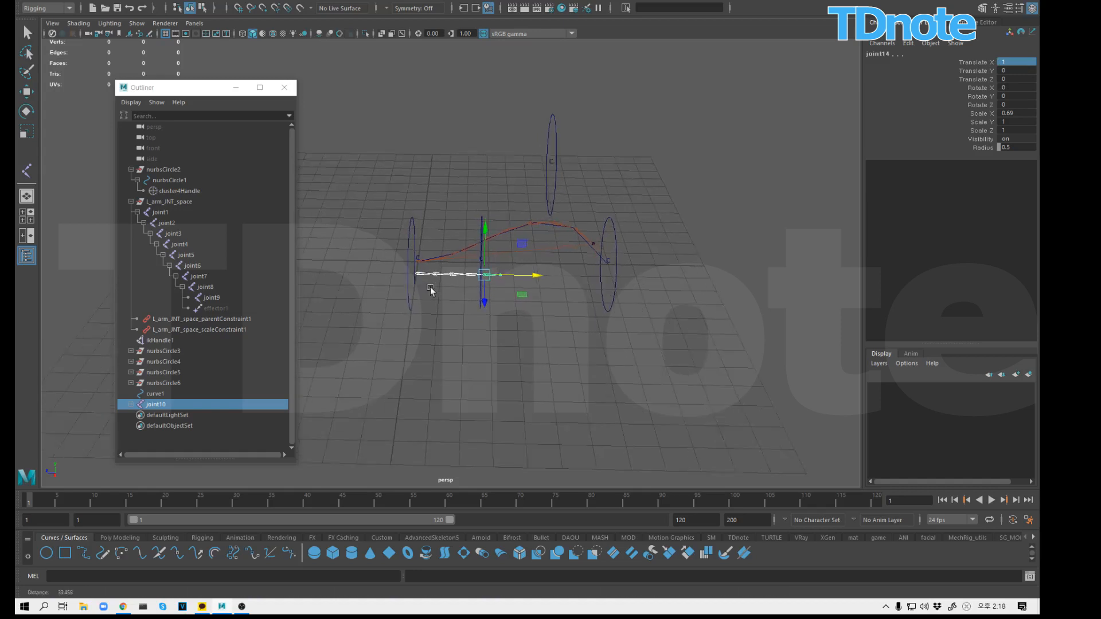
Step: Move the joint10 chain forward, clear of the circle controls and curve, to about 8.93 in Translate X
alt+right_drag(430, 290, 507, 294)
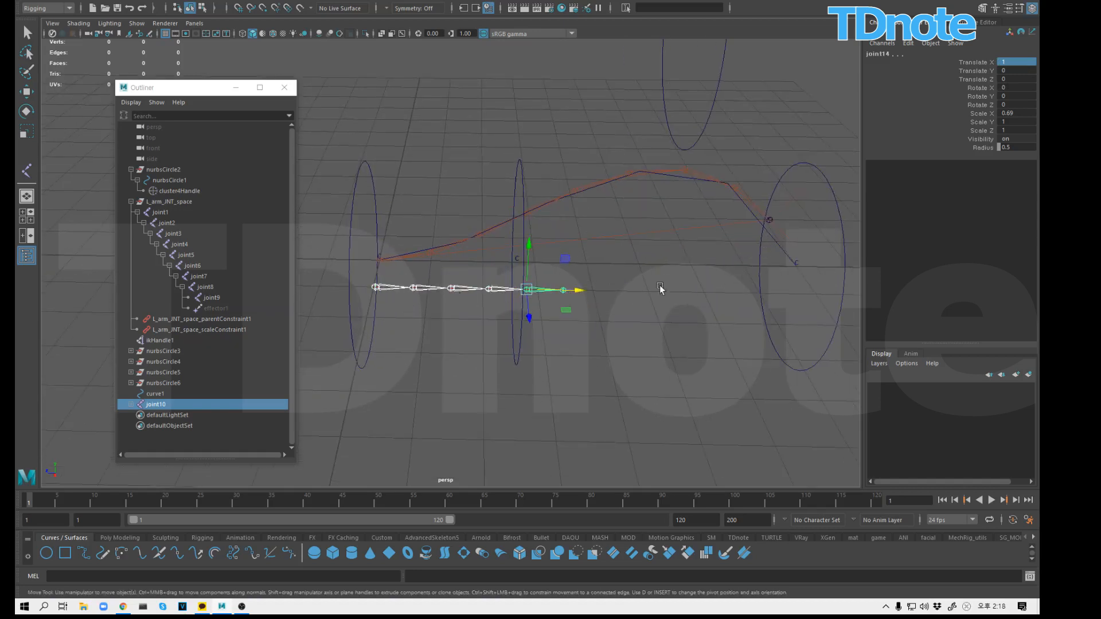
click(648, 307)
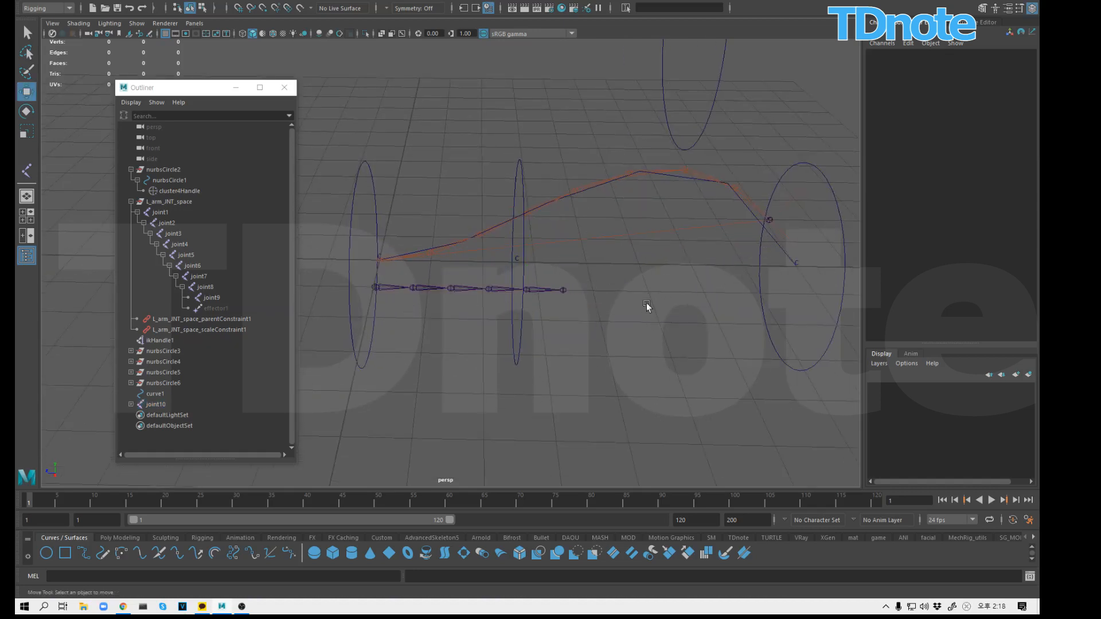
alt+right_drag(694, 265, 446, 268)
alt+middle_drag(581, 280, 580, 228)
alt+drag(580, 228, 575, 262)
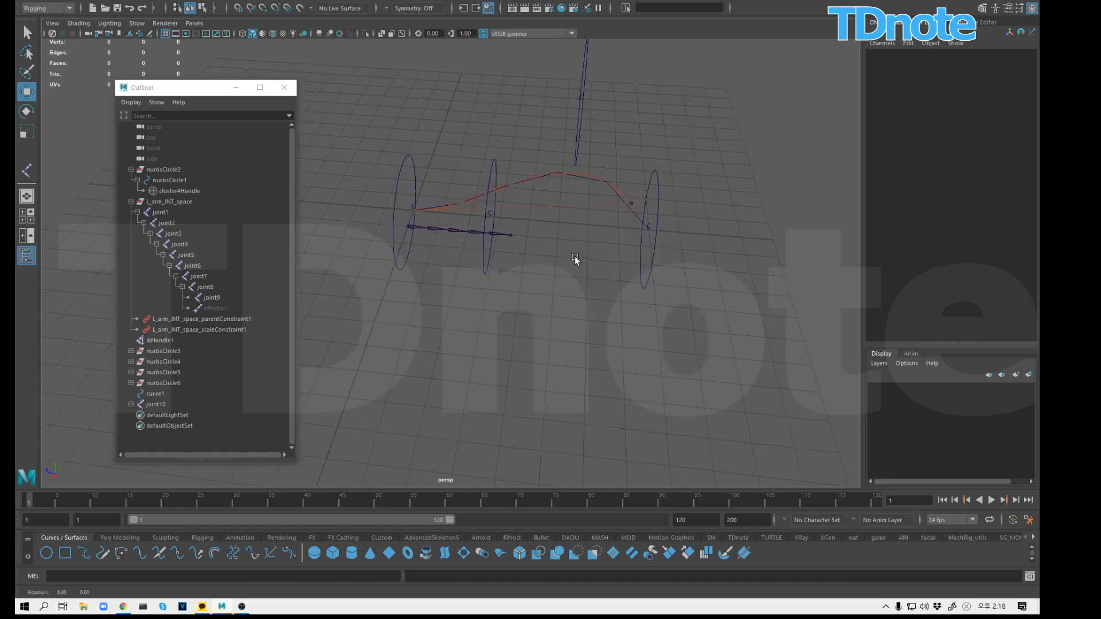
click(442, 235)
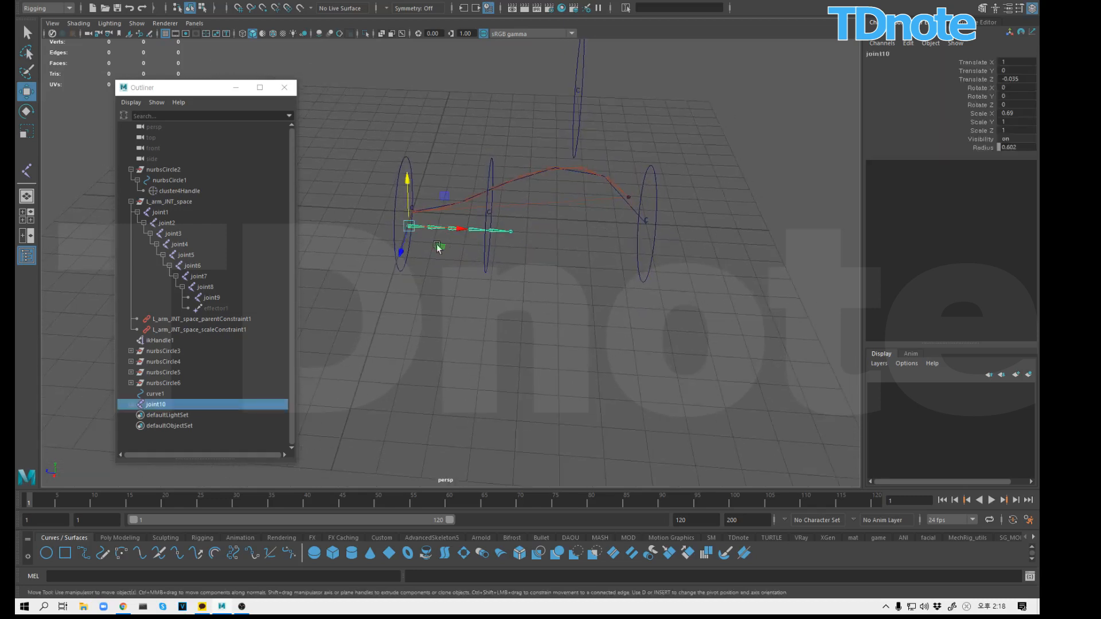
drag(402, 249, 372, 420)
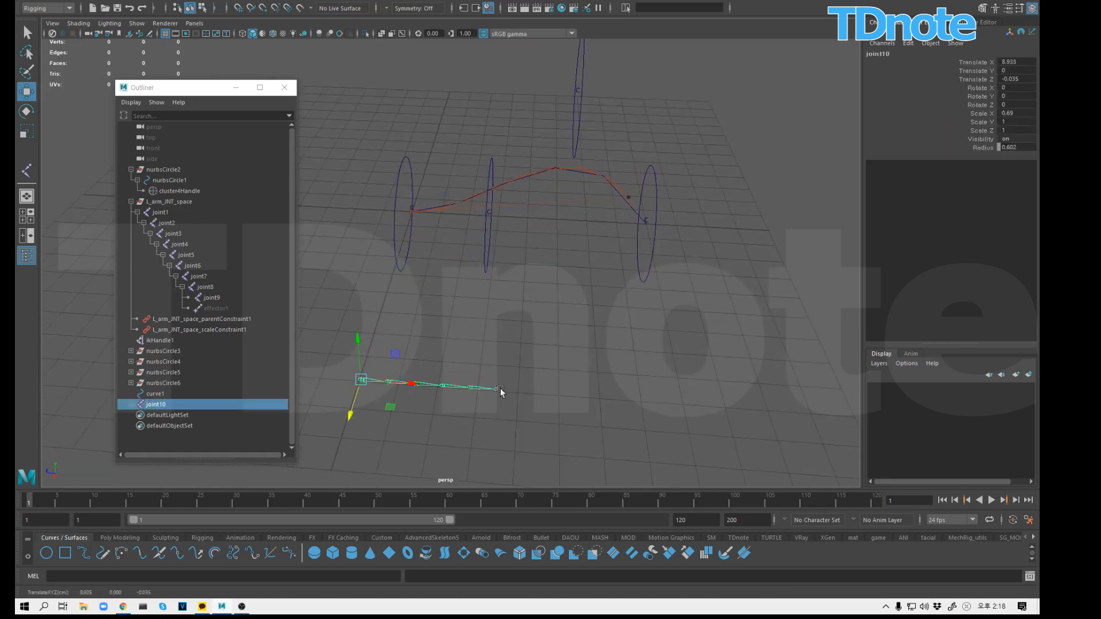
click(631, 403)
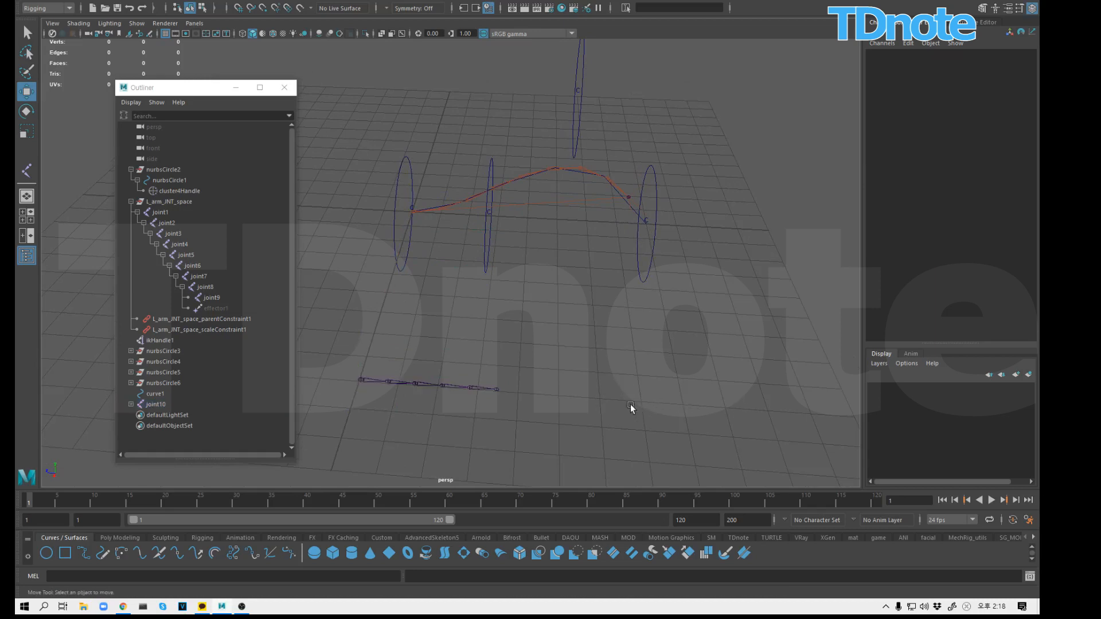
Step: Delete the whole joint10 chain from its root joint
click(401, 379)
click(406, 423)
click(381, 383)
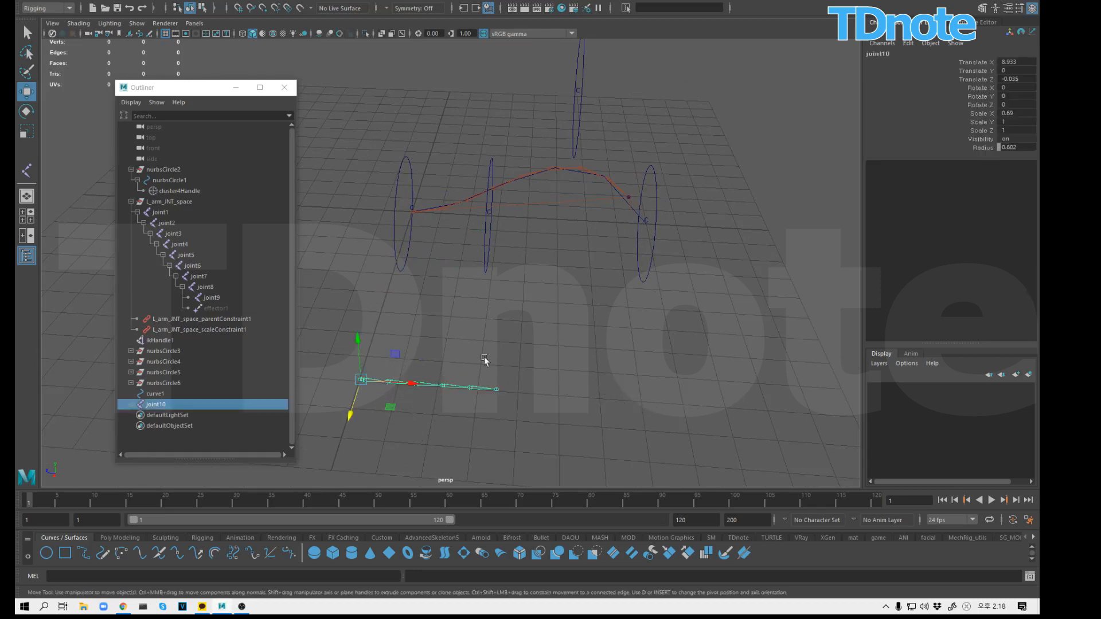
click(574, 394)
click(390, 381)
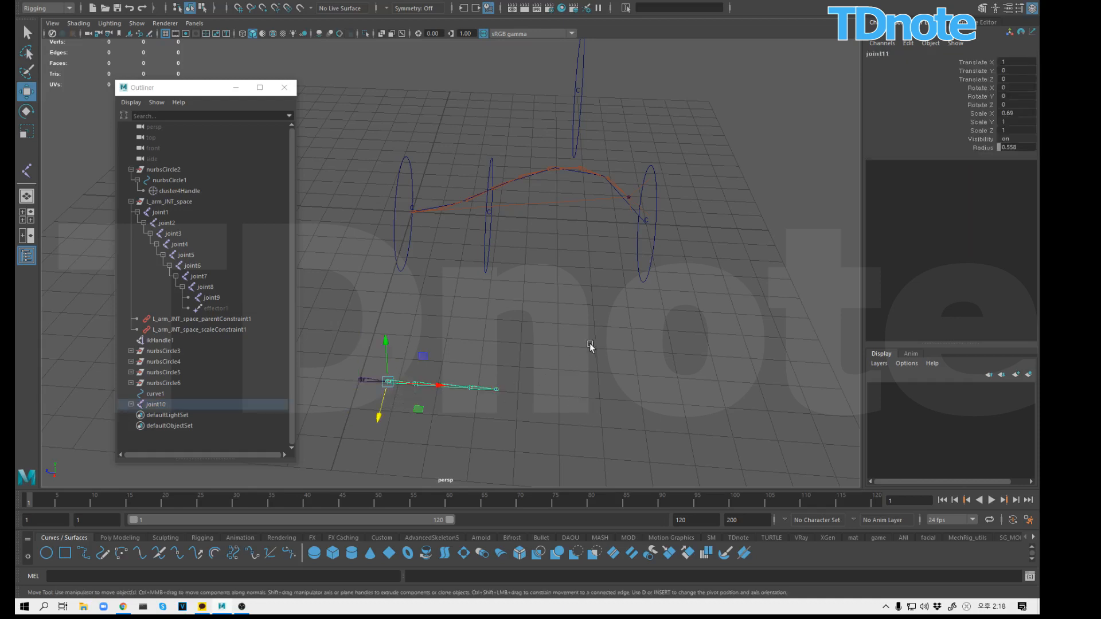
click(573, 376)
click(393, 381)
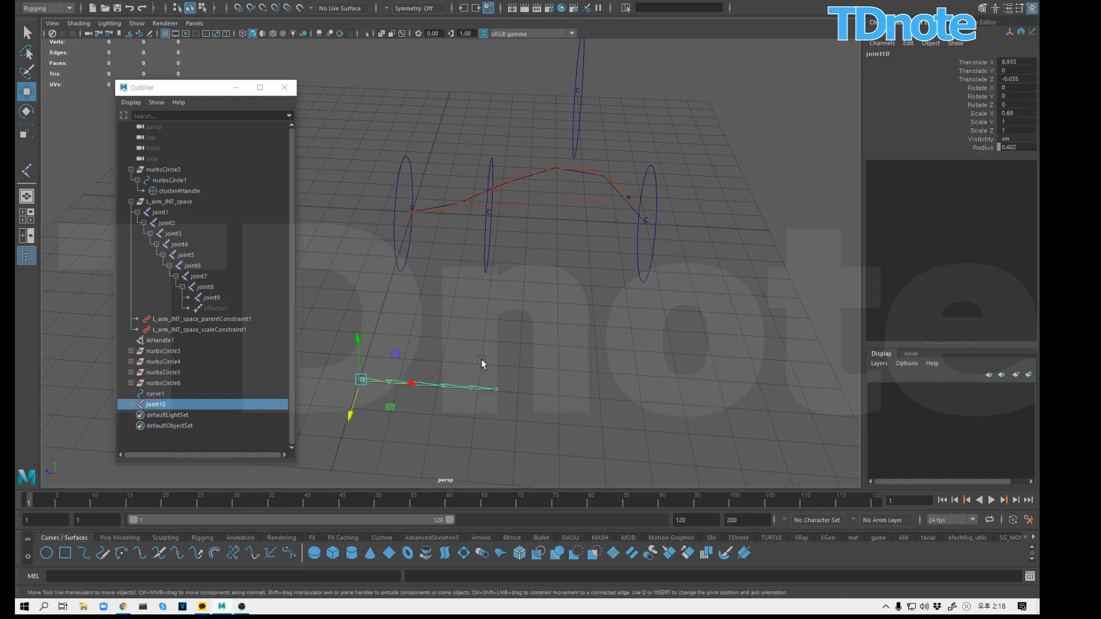
key(Delete)
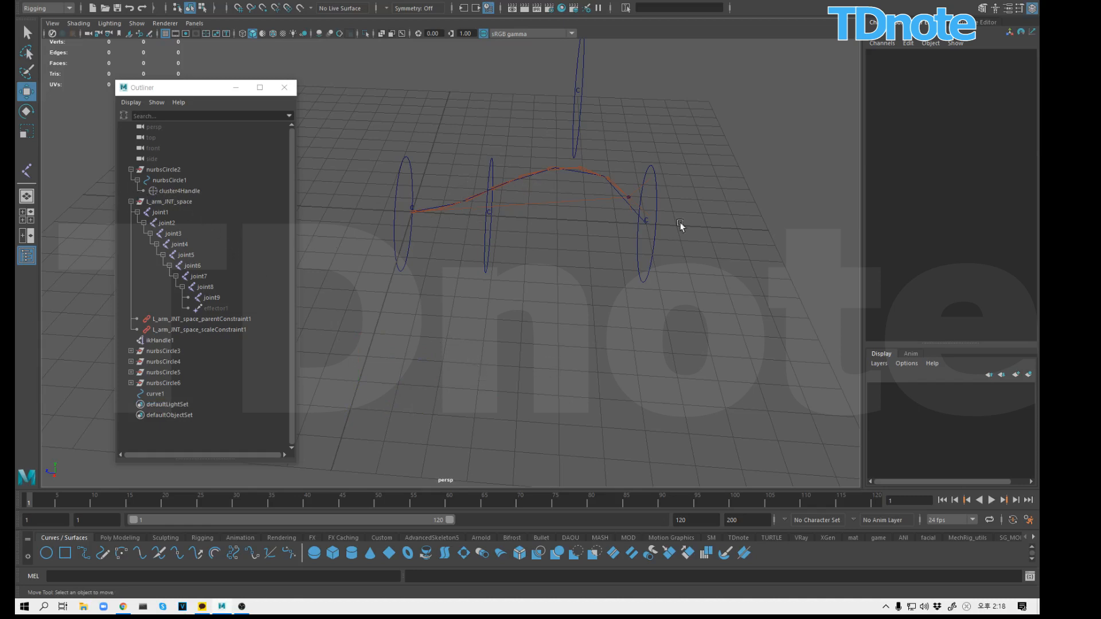
Step: Draw a freehand chain of nine unevenly spaced joints across the grid in front of the circle controls
click(29, 178)
click(369, 372)
click(360, 385)
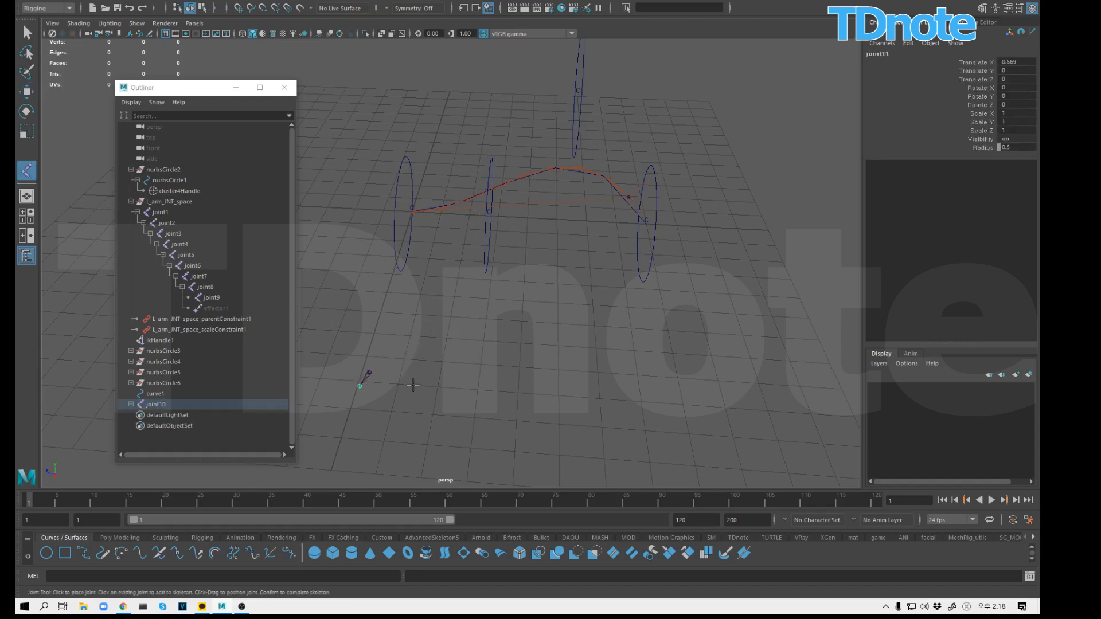
click(503, 390)
click(584, 397)
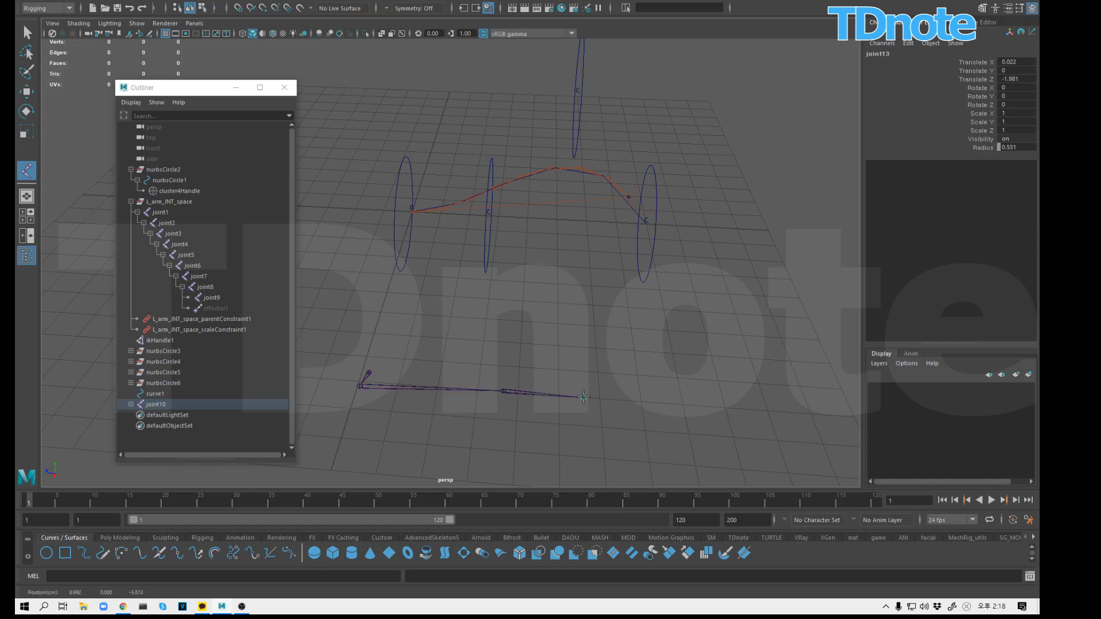
click(647, 400)
click(718, 403)
click(755, 411)
click(782, 410)
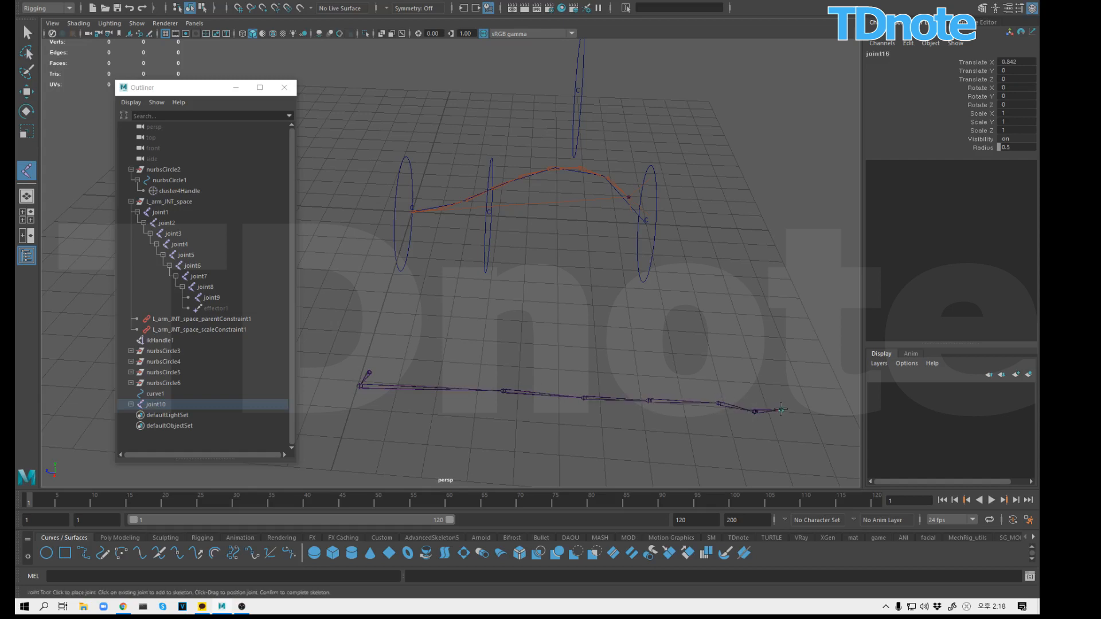
click(818, 411)
key(w)
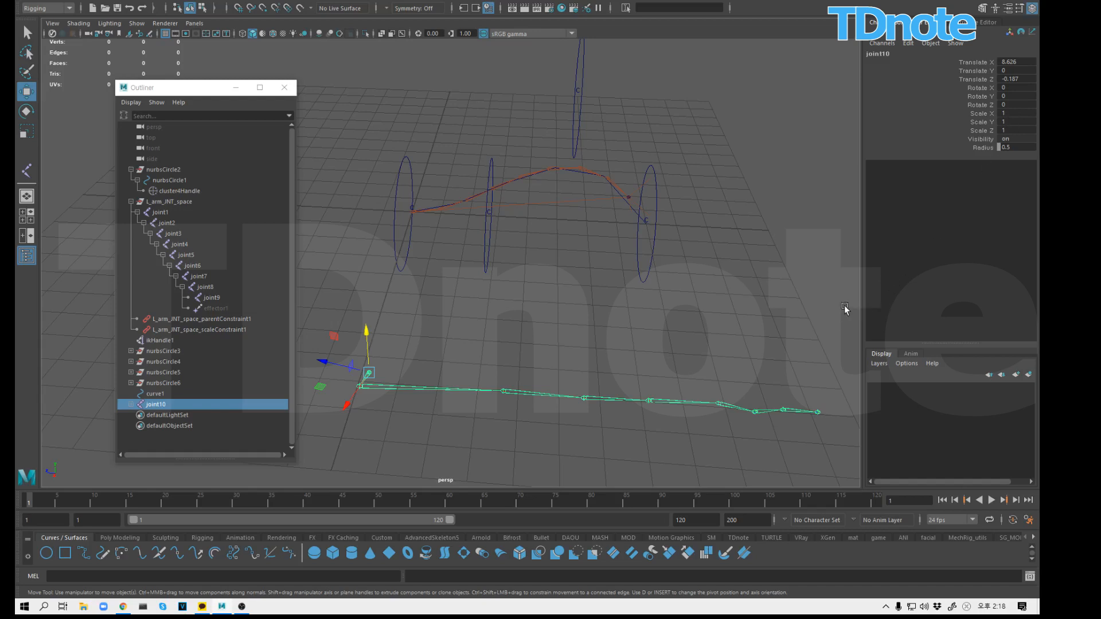
Step: Delete the freehand joint chain from its root joint
click(506, 337)
click(369, 373)
click(419, 339)
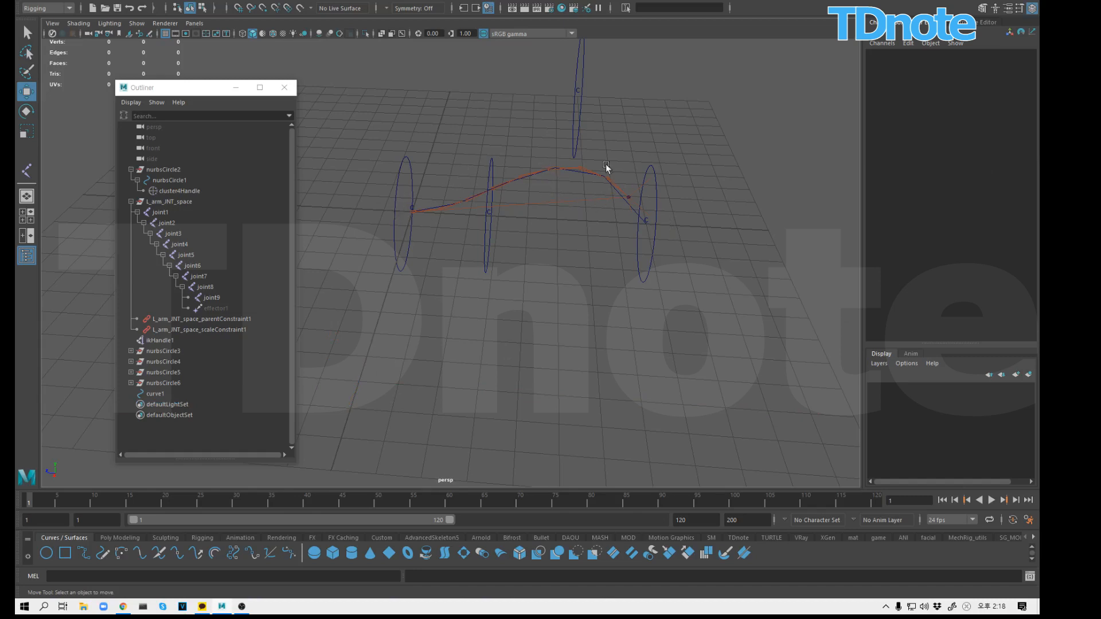
Step: Deselect curve1 and close the Parent Constraint Options window
alt+drag(641, 263, 691, 304)
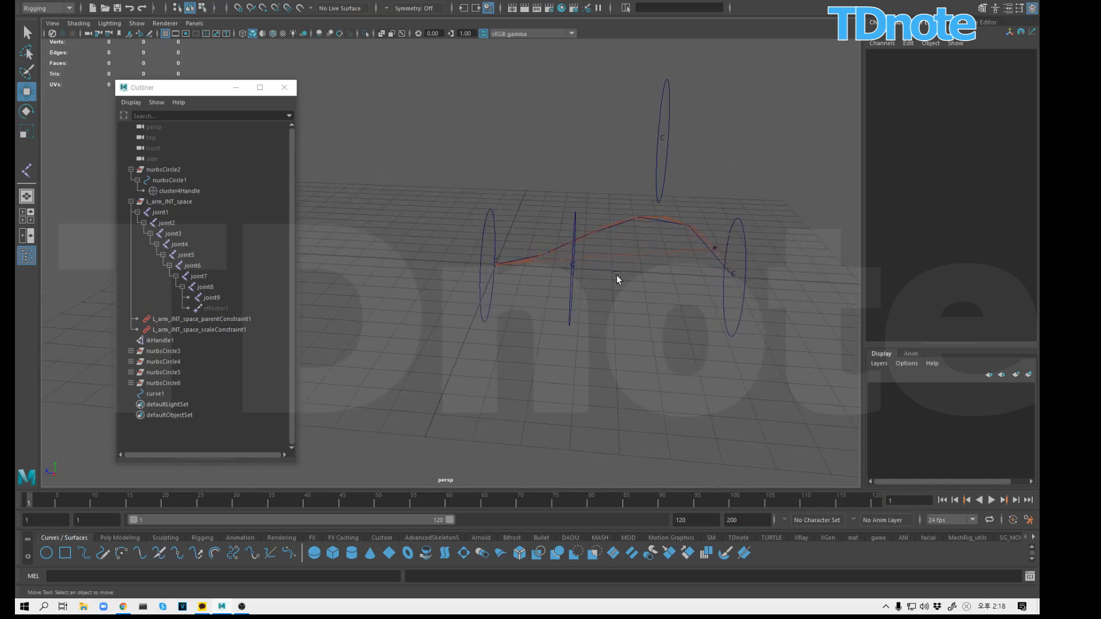
alt+drag(616, 274, 552, 245)
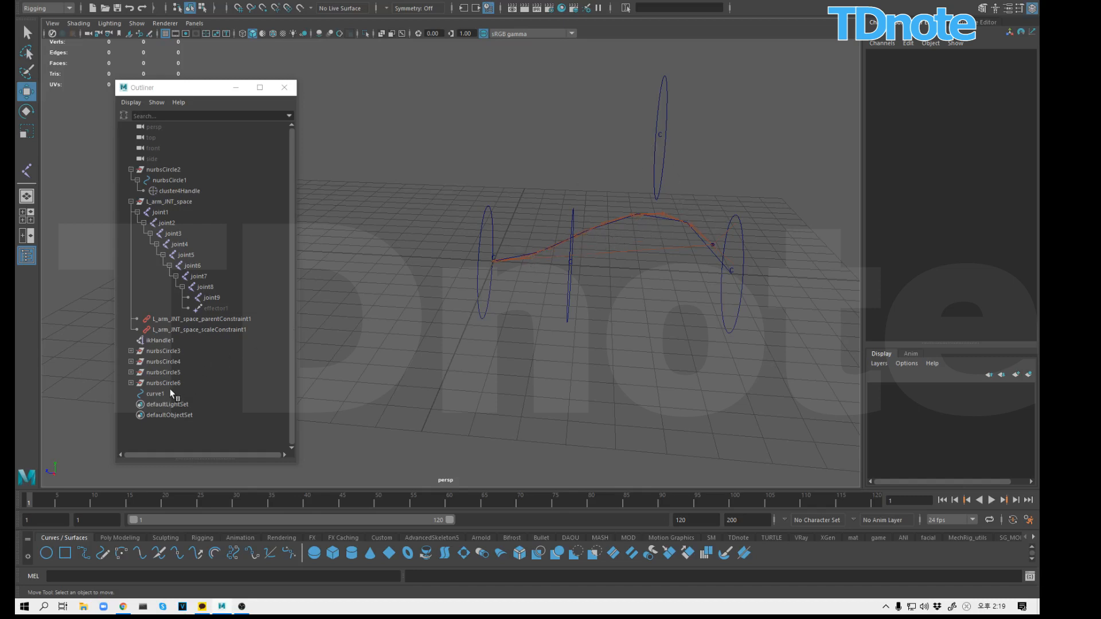
click(155, 393)
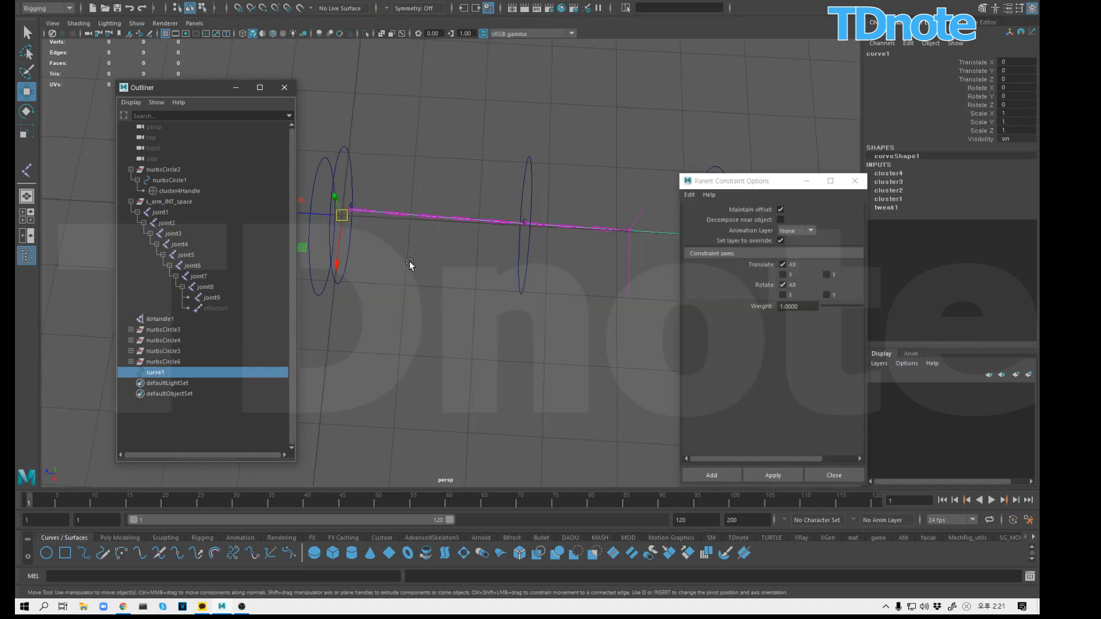
click(439, 269)
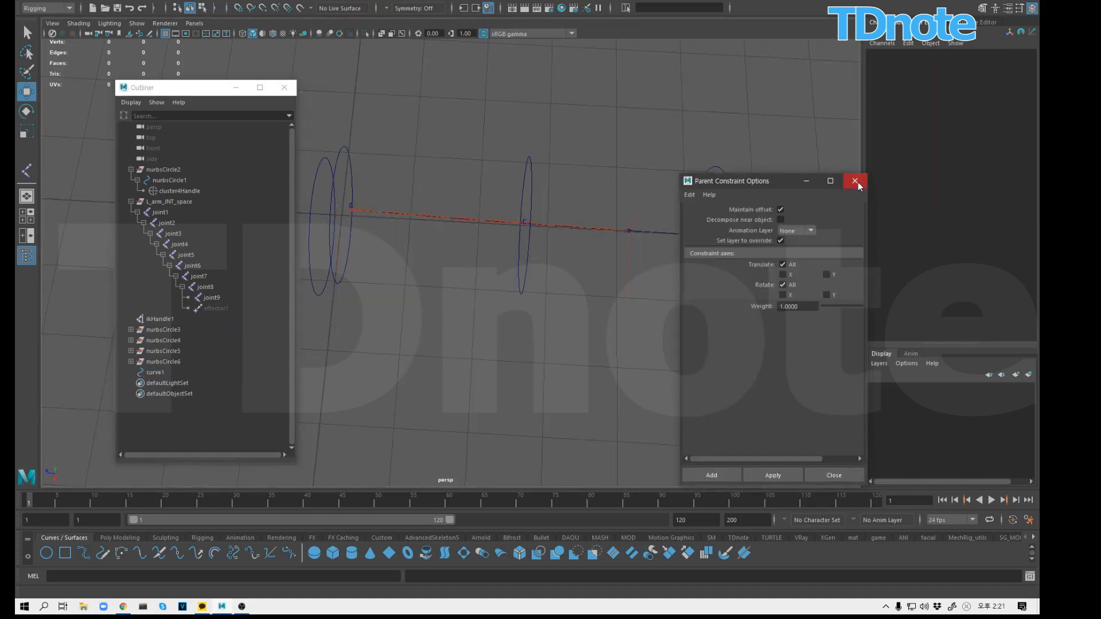
click(858, 185)
Step: Delete ikHandle1 and the L_arm_JNT_space group with its joint chain
alt+right_drag(675, 235, 614, 234)
alt+middle_drag(657, 255, 690, 256)
alt+right_drag(690, 255, 592, 242)
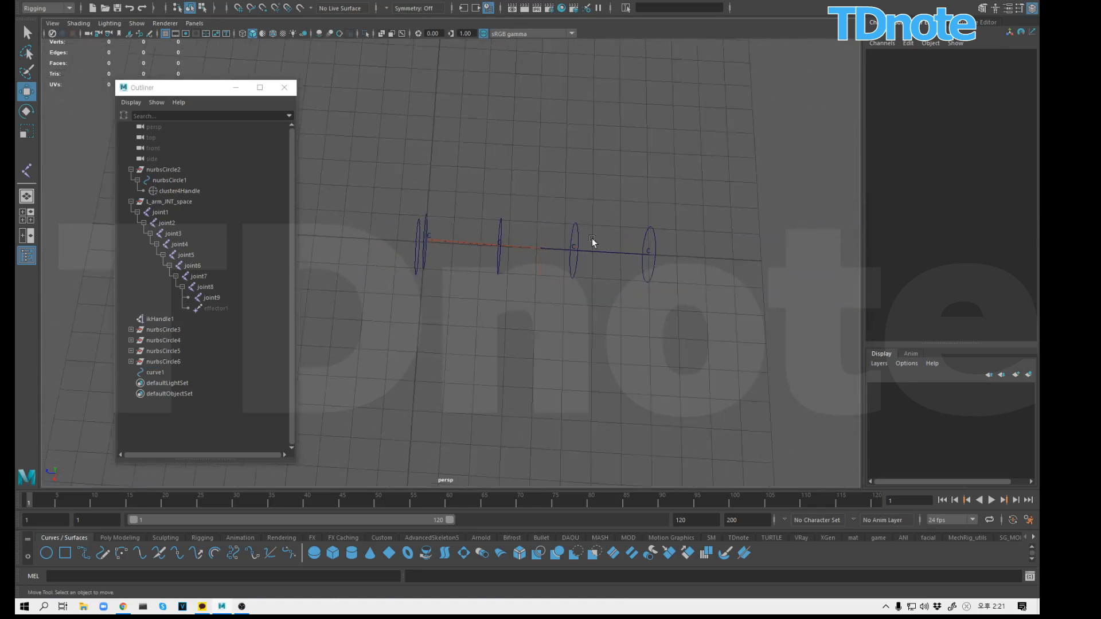
alt+drag(592, 241, 616, 288)
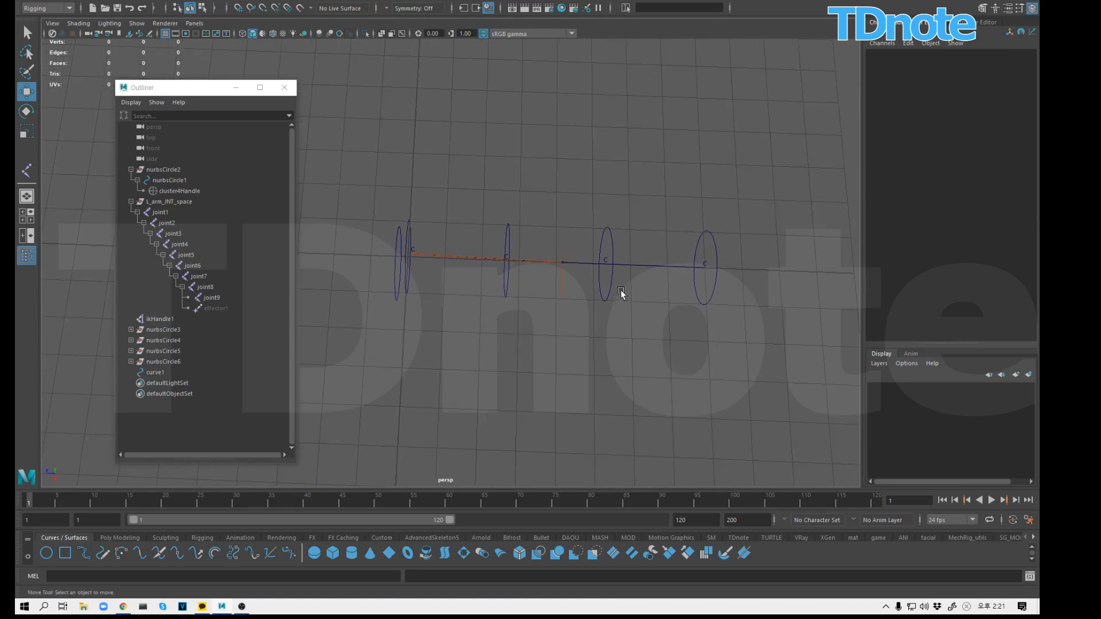
drag(369, 239, 576, 270)
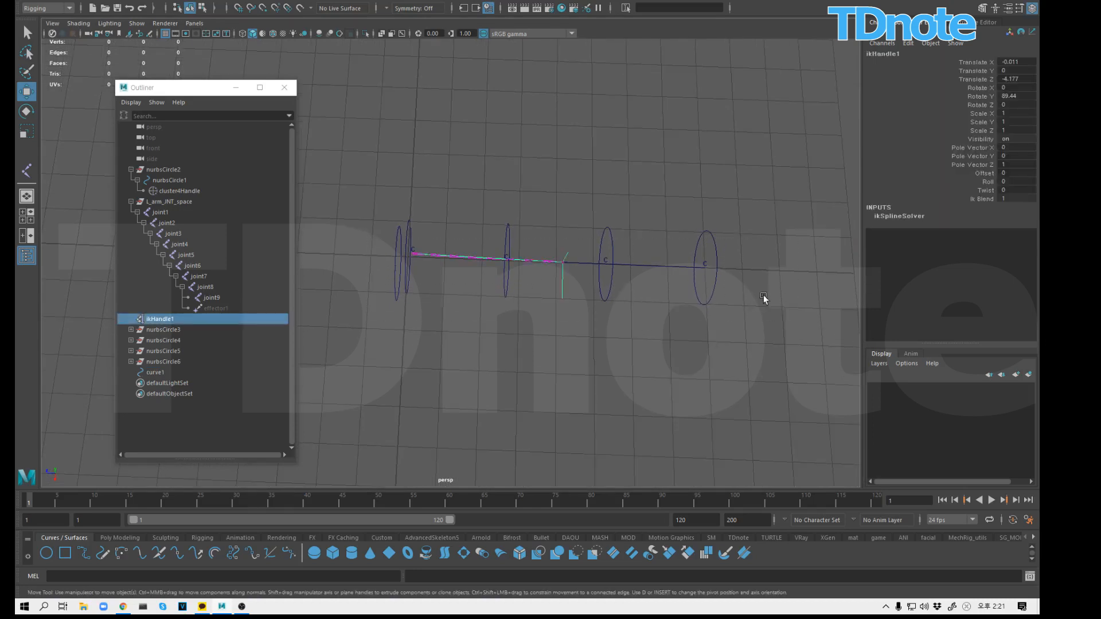
click(758, 330)
drag(358, 223, 527, 327)
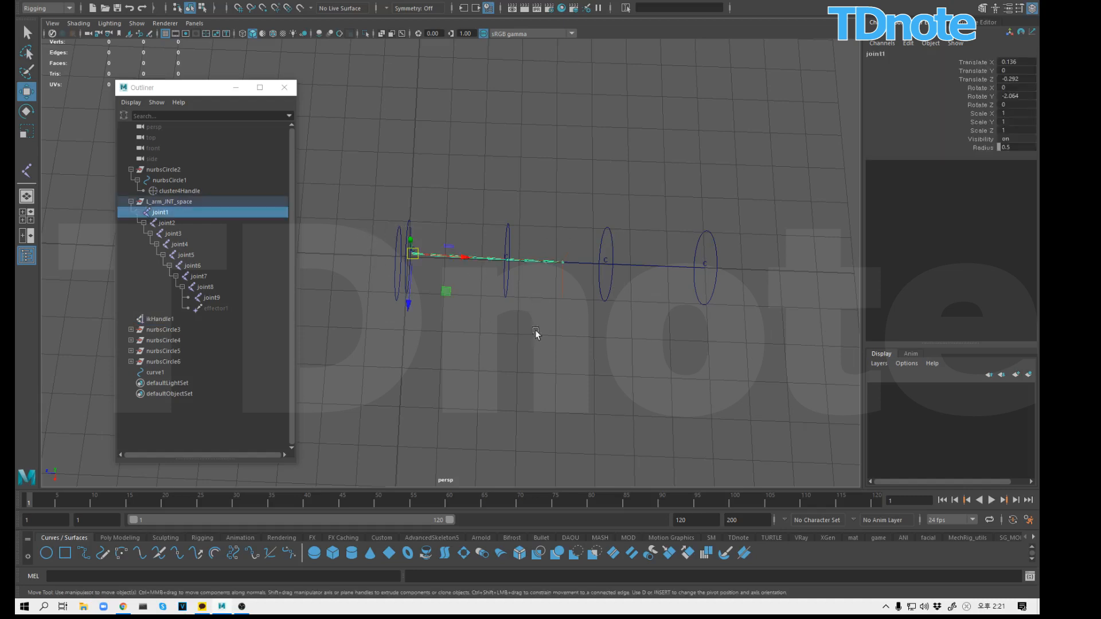
click(182, 203)
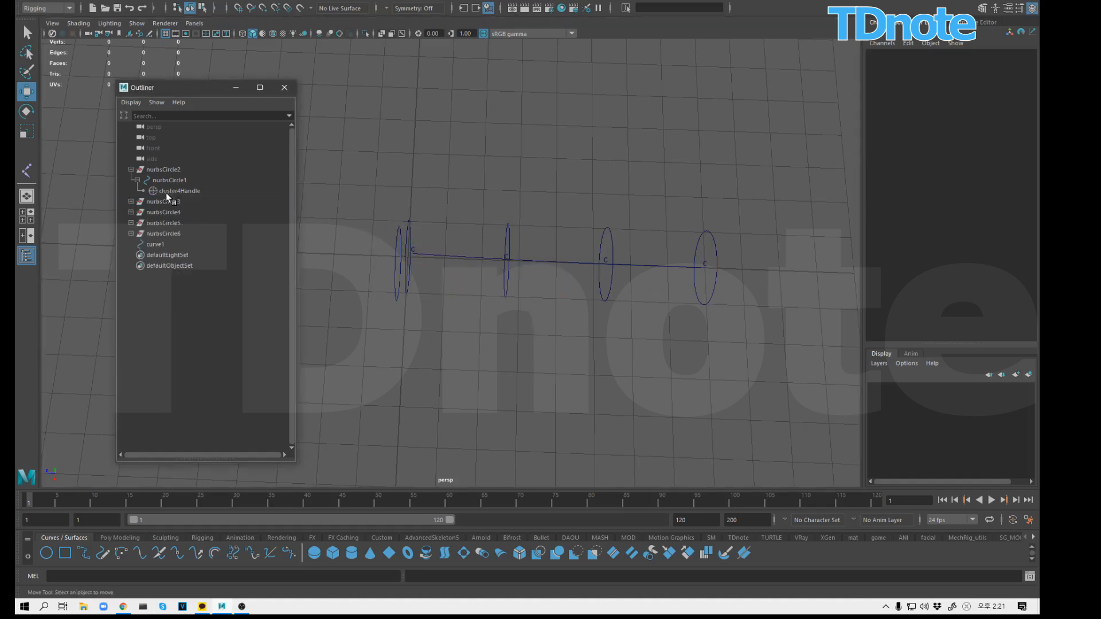
Step: Delete the circle control groups nurbsCircle2 to nurbsCircle6 and curve1 to empty the scene
drag(166, 170, 166, 233)
key(Delete)
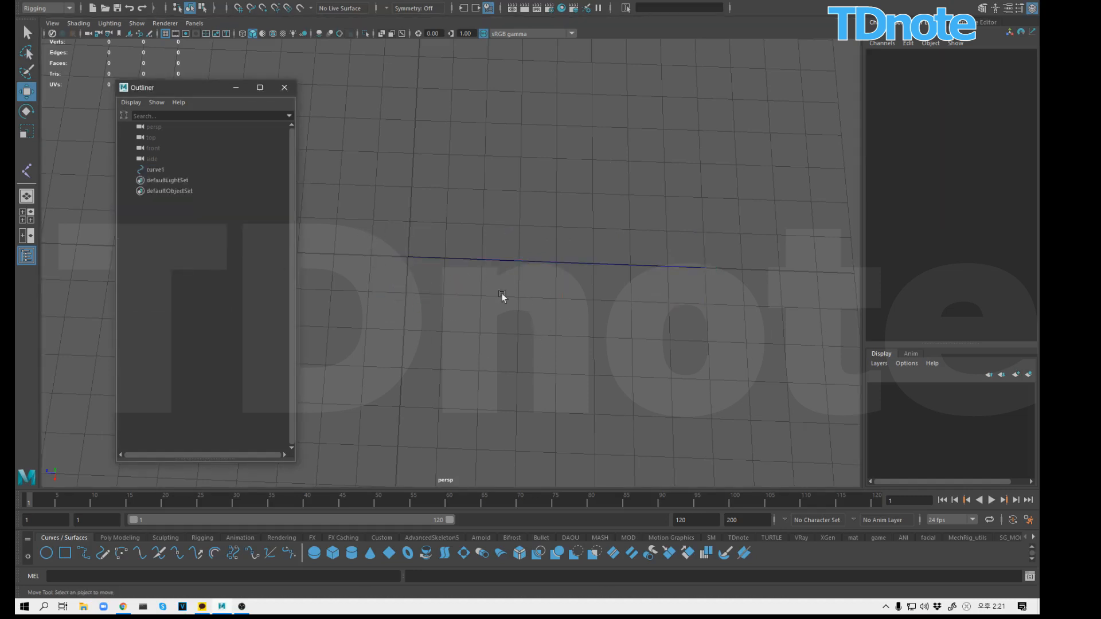
click(155, 170)
key(Delete)
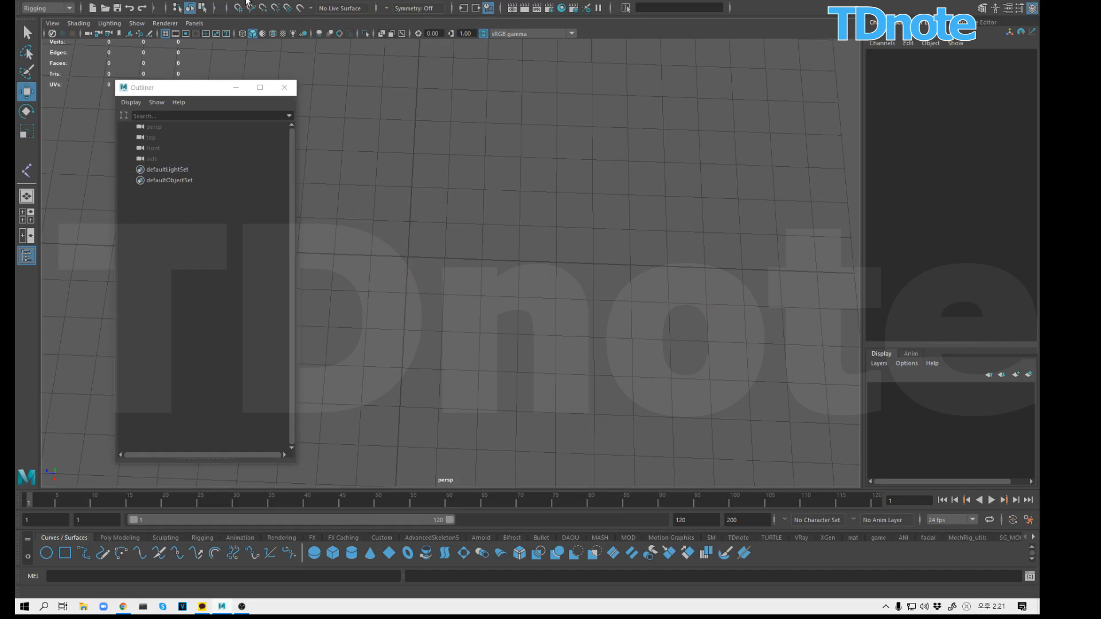
Step: Create a straight chain of ten grid-snapped joints, starting at the origin and spaced 1 unit apart
click(232, 1)
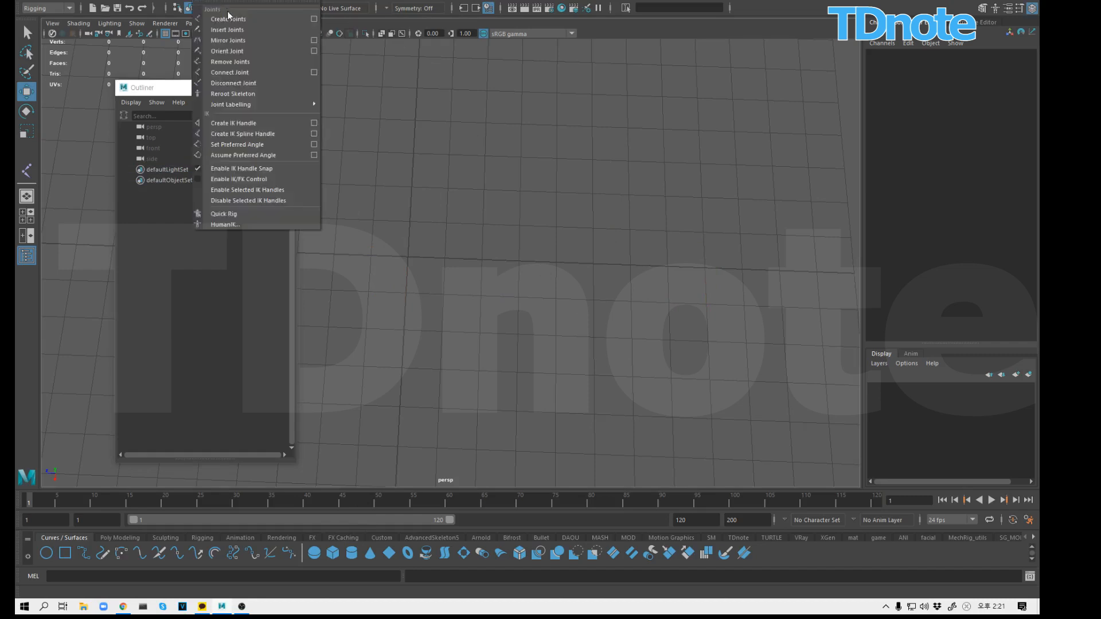
click(229, 16)
click(408, 256)
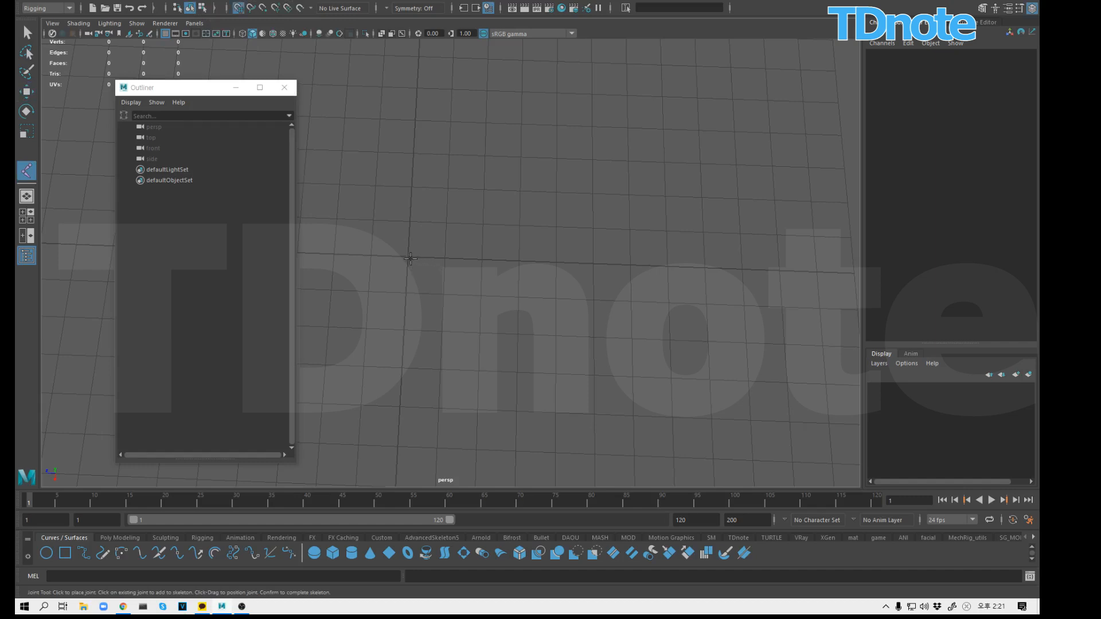
click(445, 257)
click(482, 258)
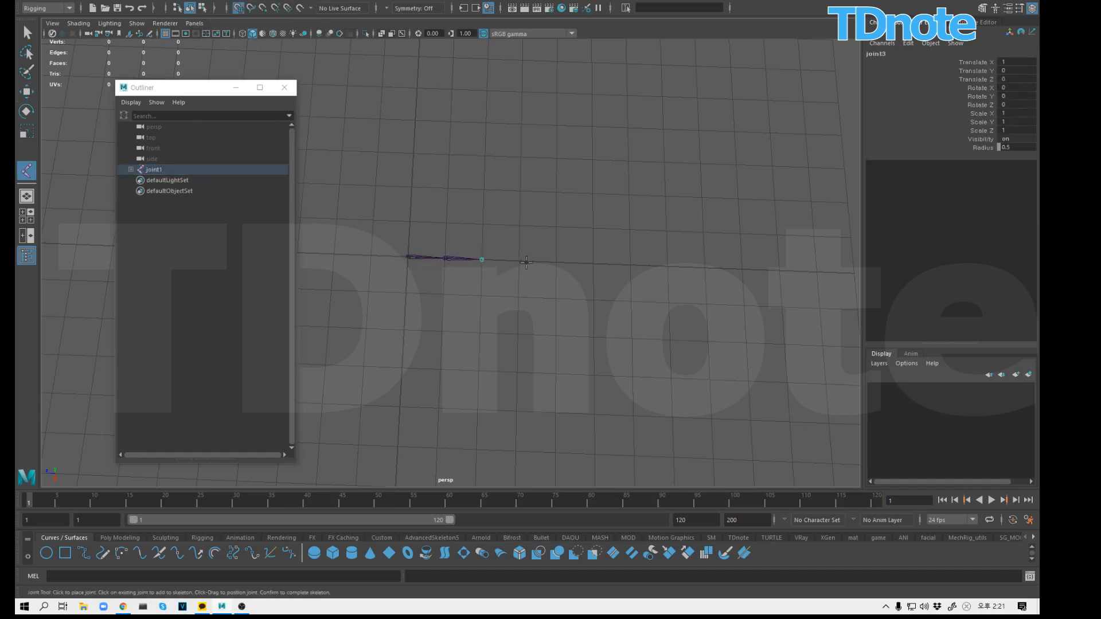
click(520, 260)
click(557, 261)
click(594, 264)
click(631, 265)
click(668, 266)
click(705, 268)
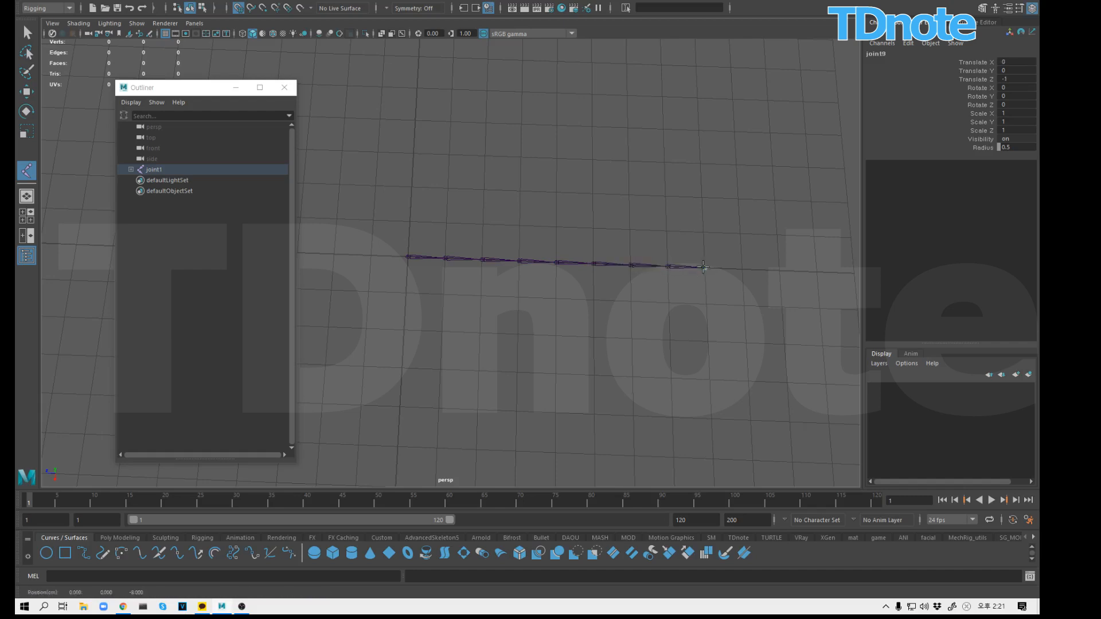
click(742, 269)
key(Return)
key(w)
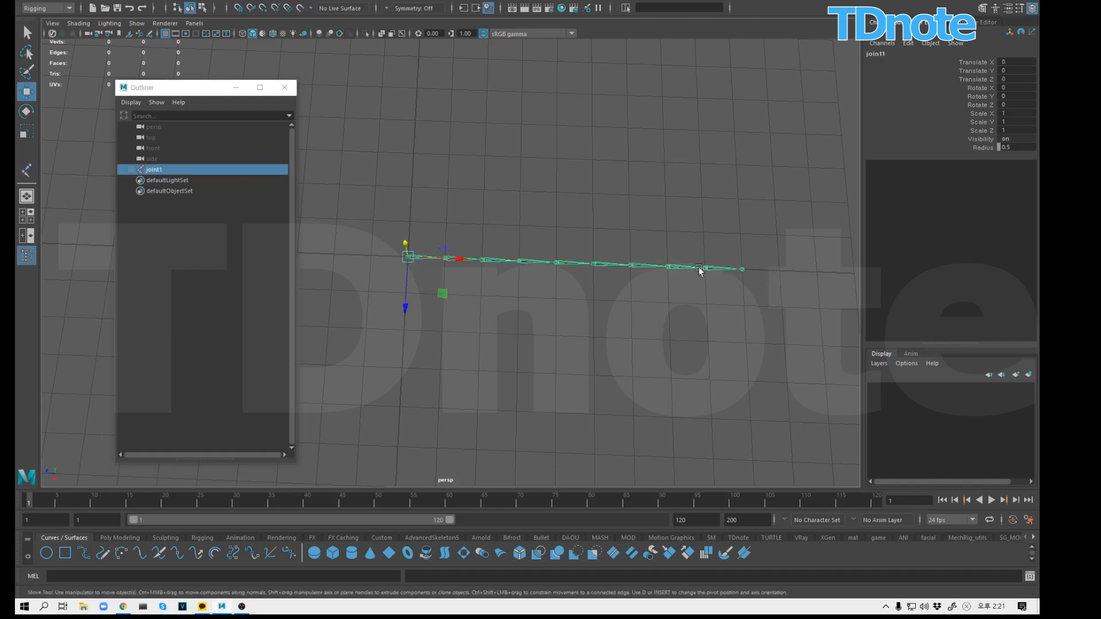
Step: Expand the new joint hierarchy in the Outliner from joint1 down to joint10
click(131, 170)
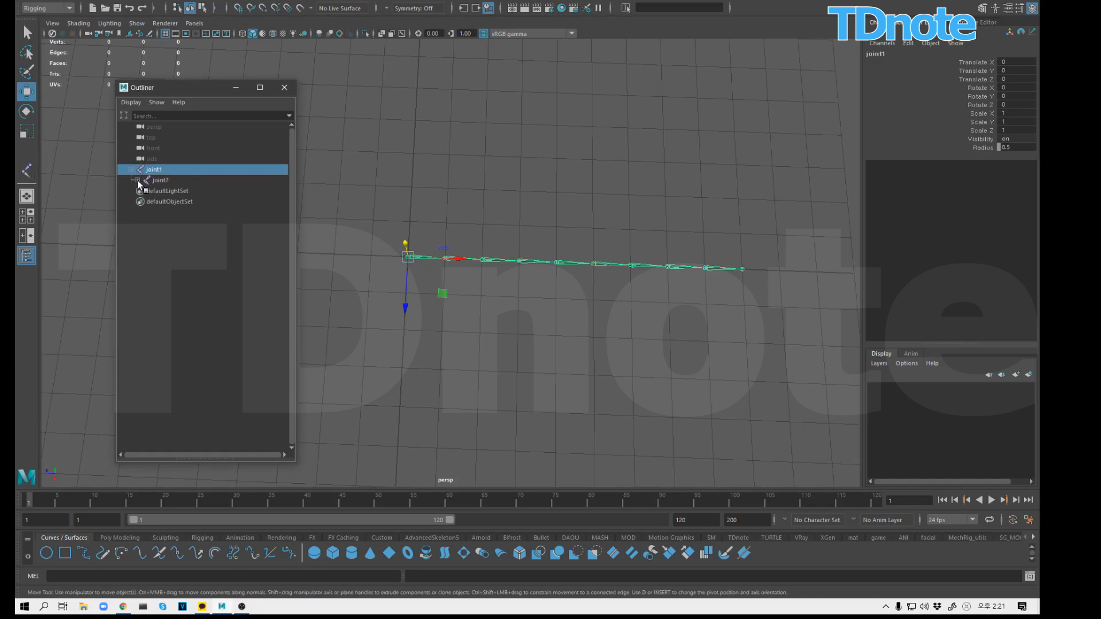
click(138, 180)
click(143, 191)
click(151, 201)
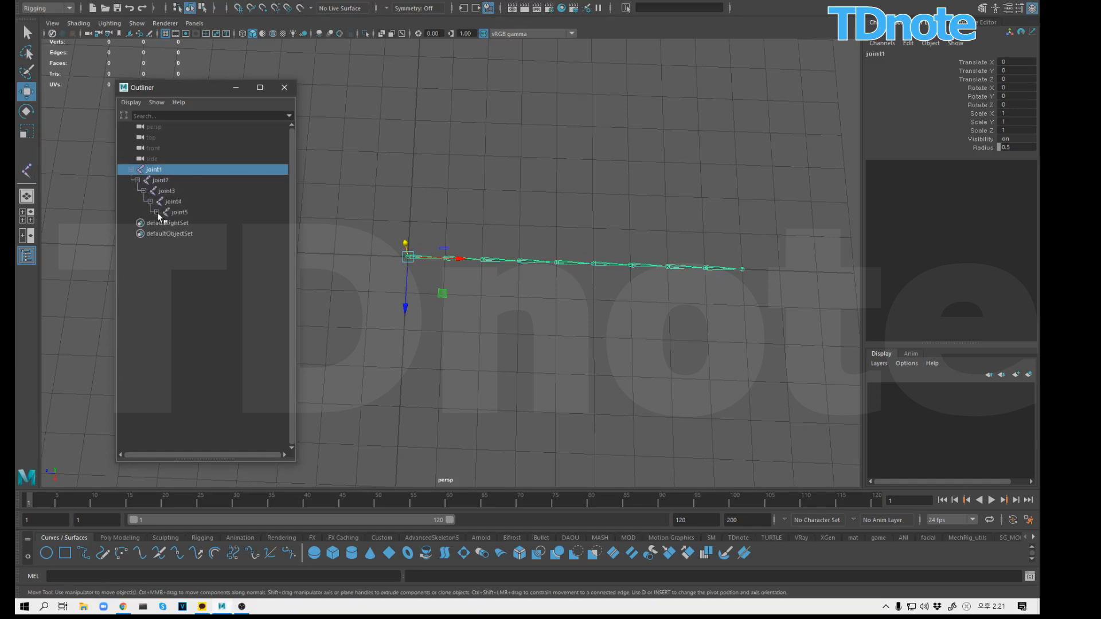
click(156, 212)
click(163, 223)
click(170, 233)
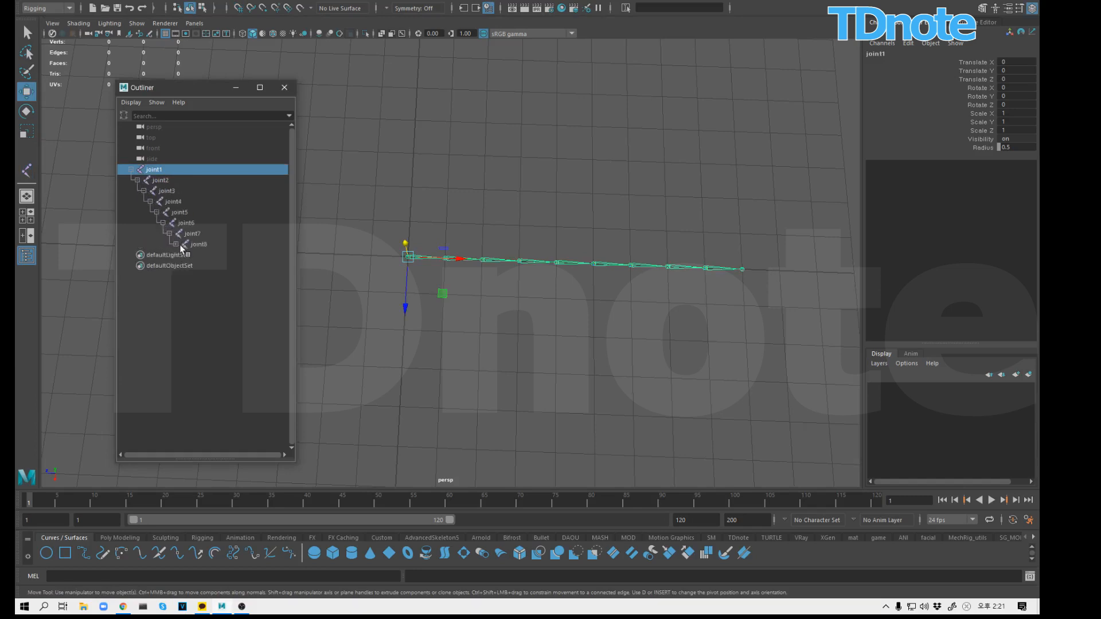
click(176, 244)
click(182, 255)
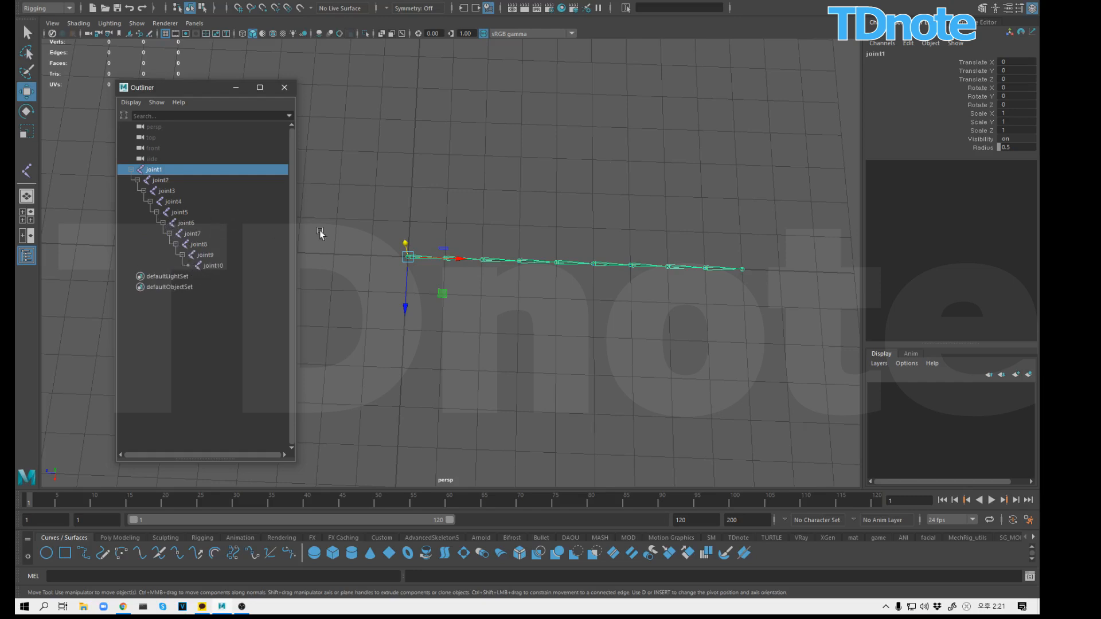
Step: Batch-rename all ten joints as arm_JNT, numbered from 1 with padding 2, and add the prefix L_
drag(172, 169, 218, 268)
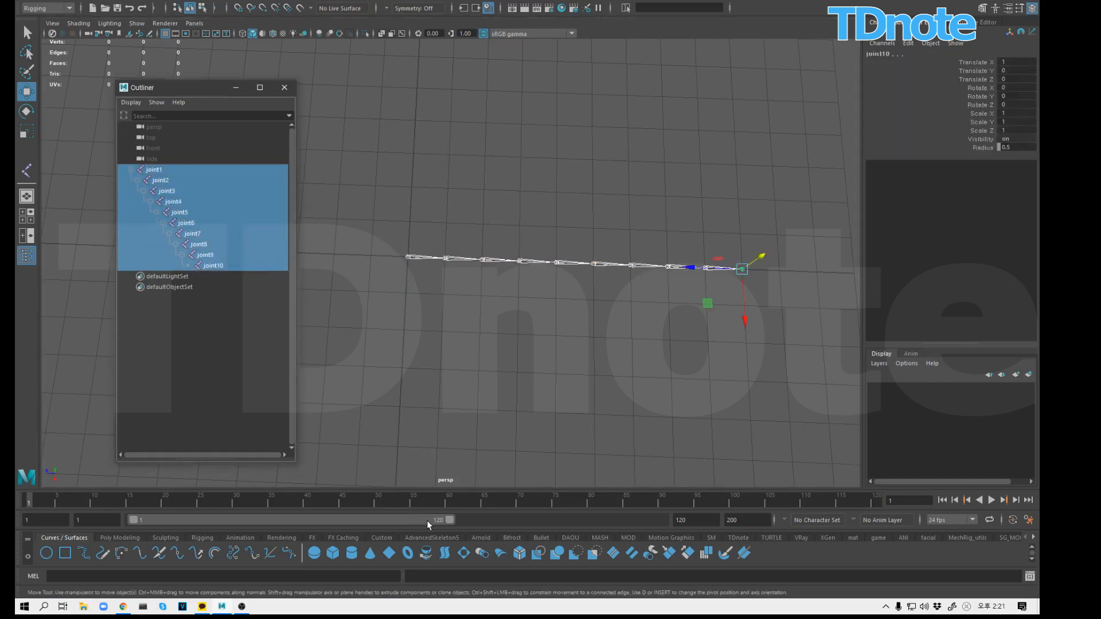
click(744, 538)
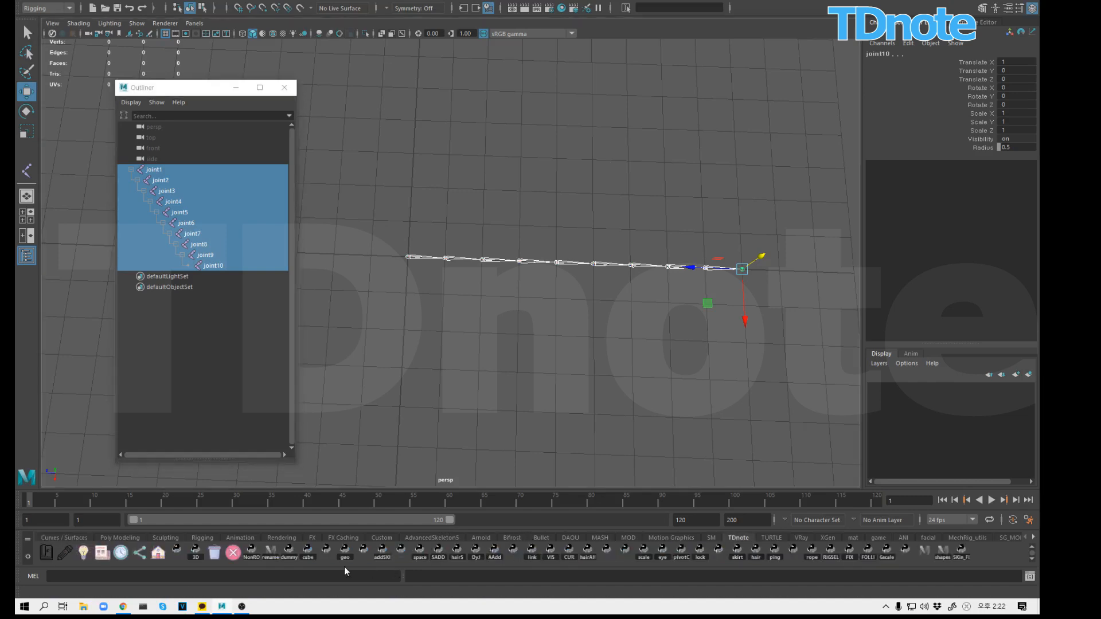
click(270, 554)
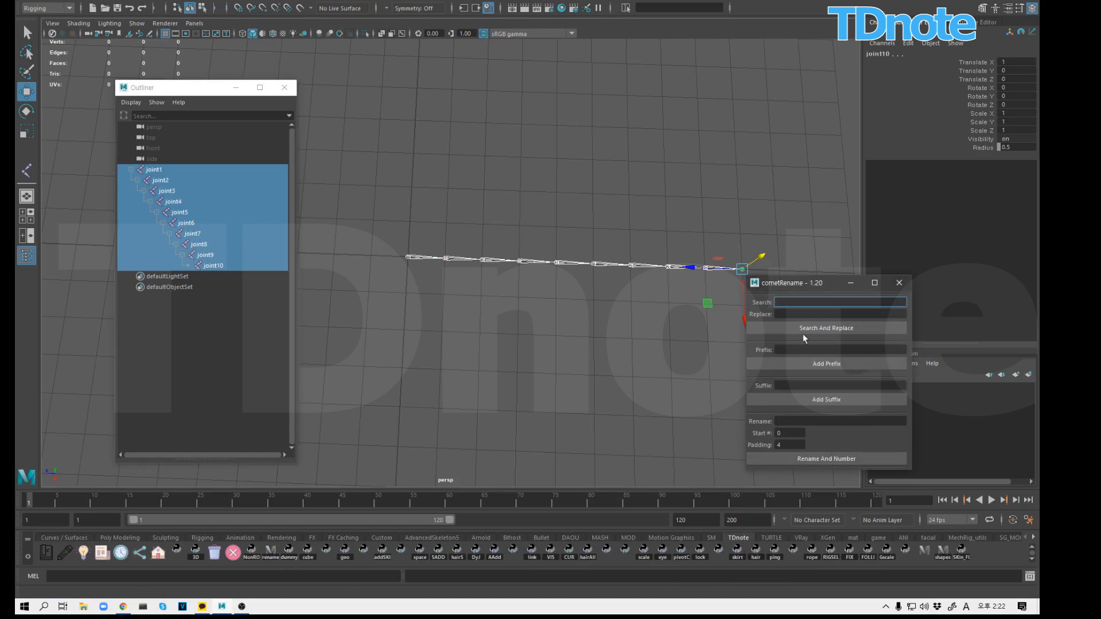
drag(808, 285, 534, 350)
click(522, 482)
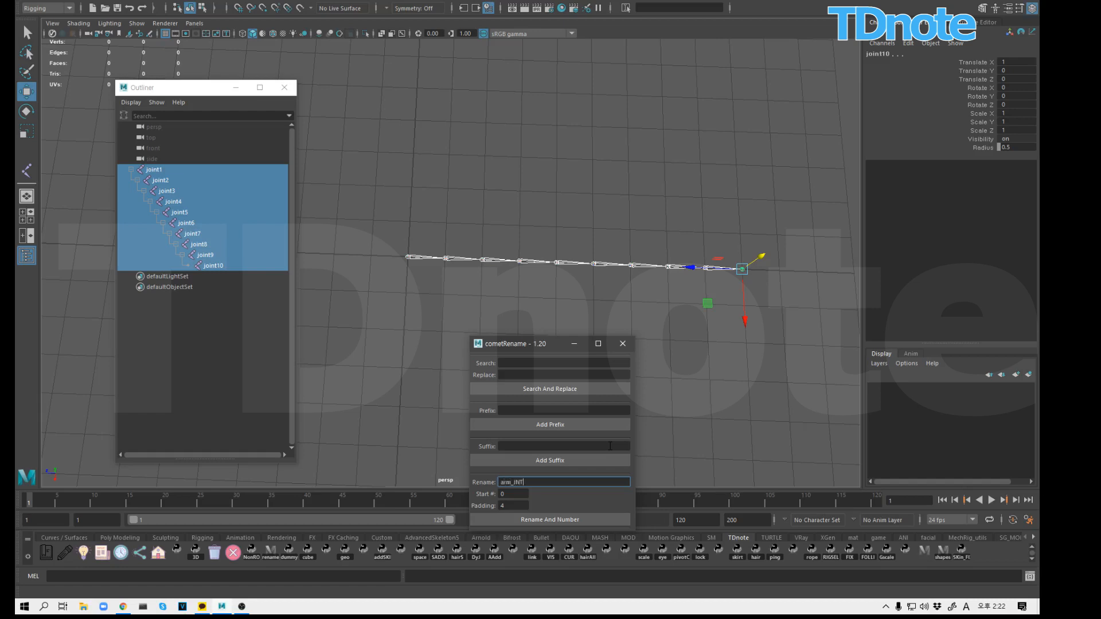
click(507, 495)
click(515, 506)
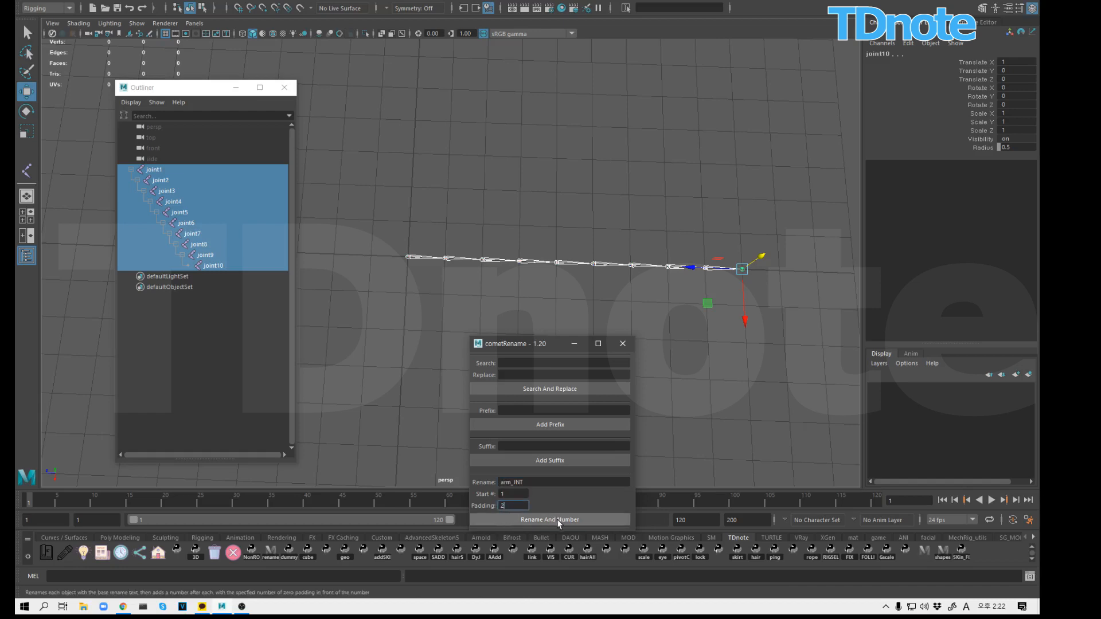
click(559, 520)
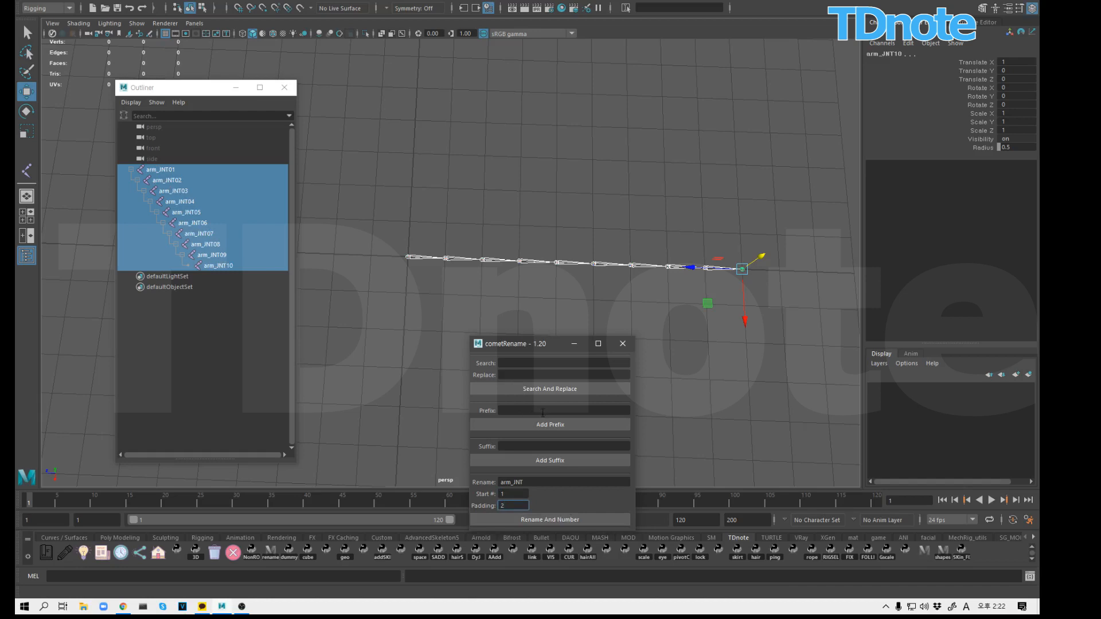
click(542, 411)
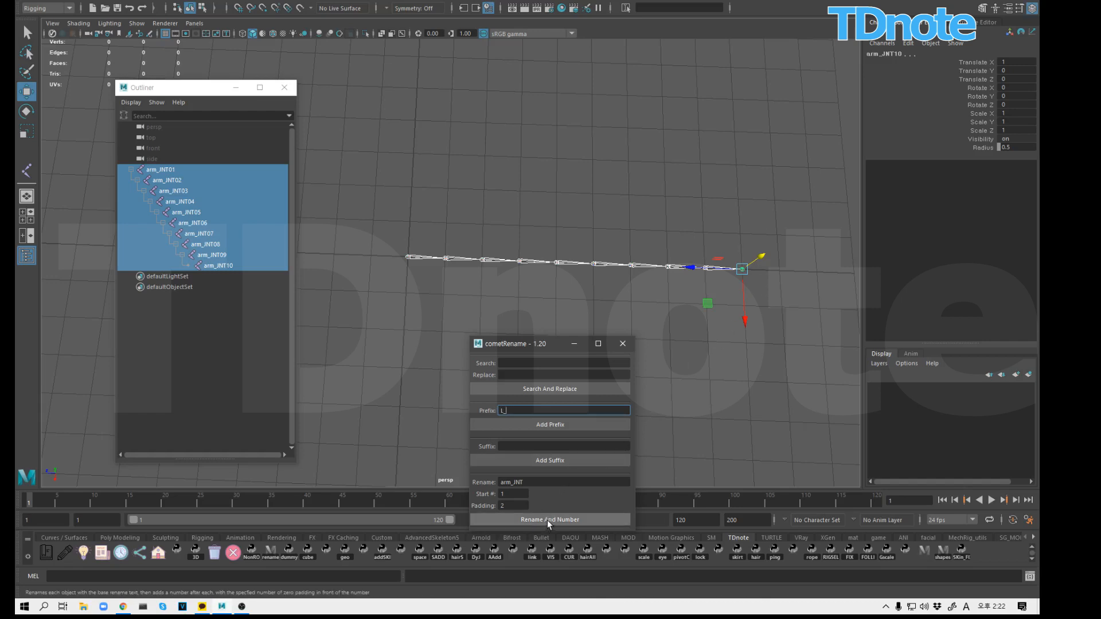
click(550, 424)
Step: Rename and renumber the ten joints with the base name arm, adding the prefix L_ and the suffix _JNT
click(550, 481)
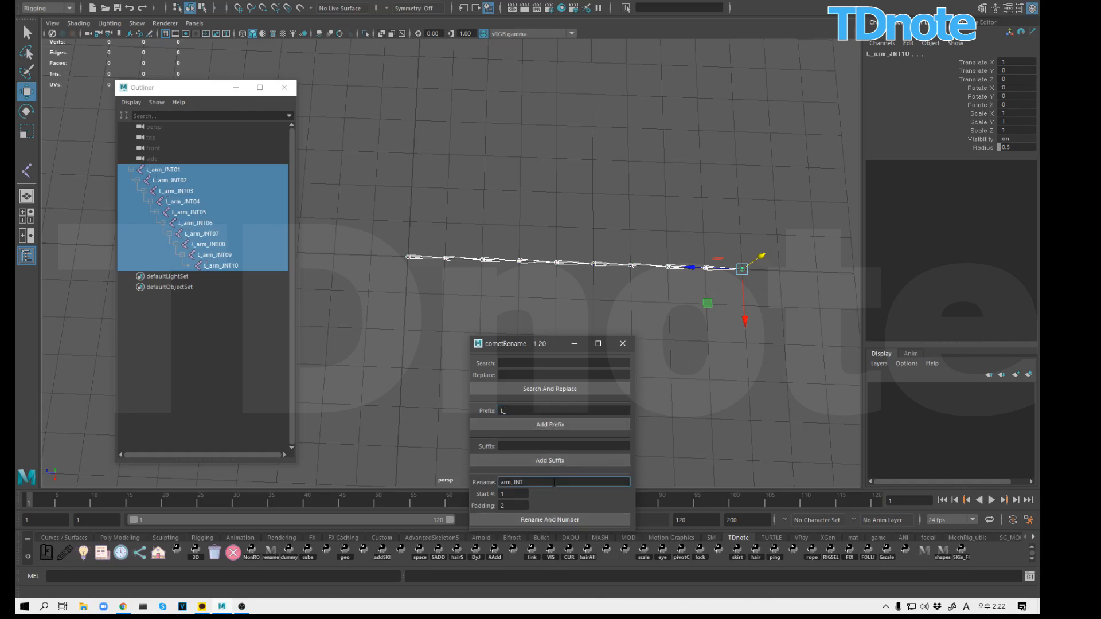
click(558, 519)
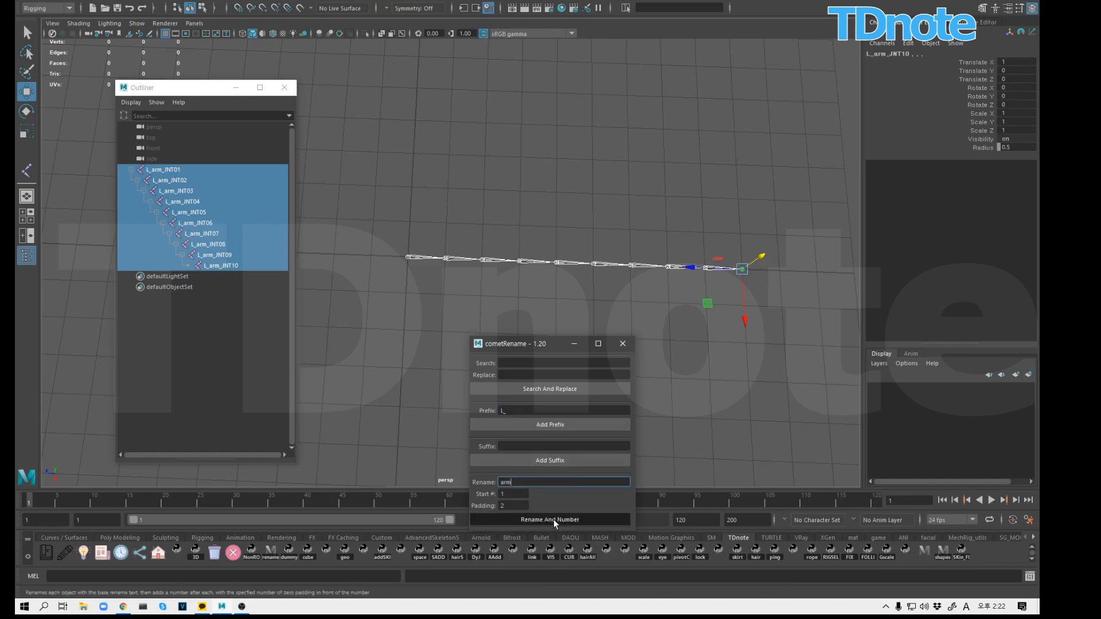
click(548, 424)
click(563, 447)
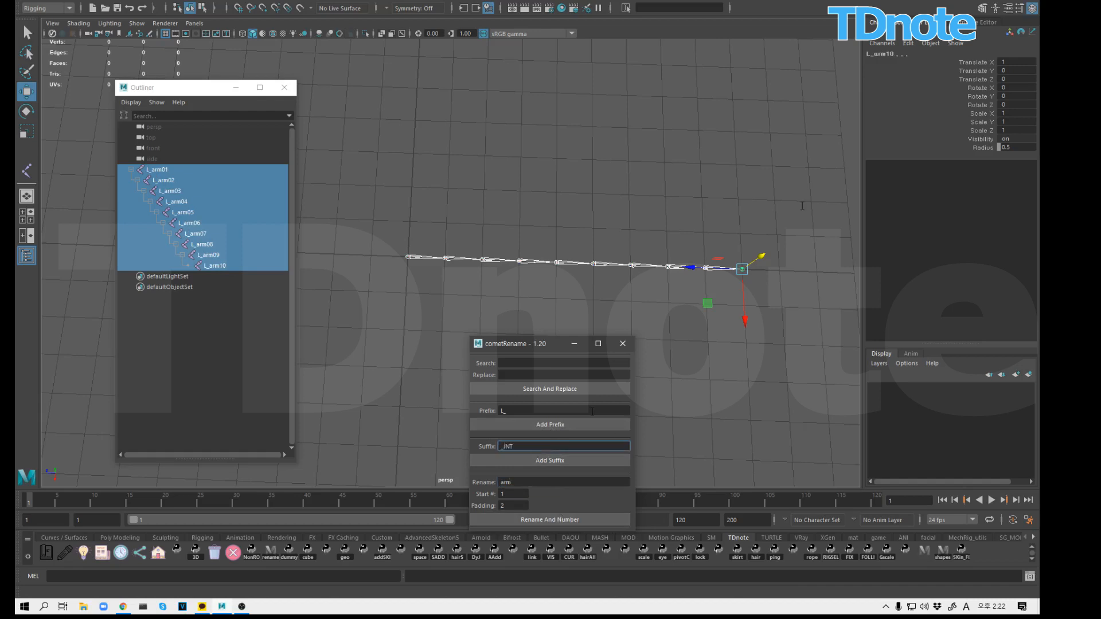
click(565, 460)
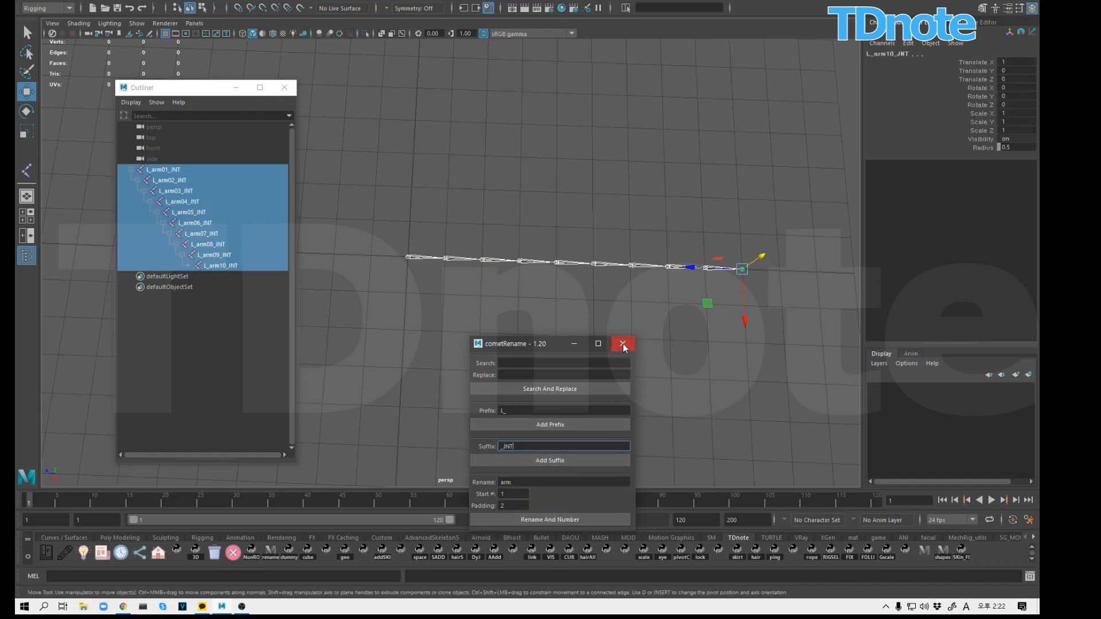
click(623, 344)
click(427, 337)
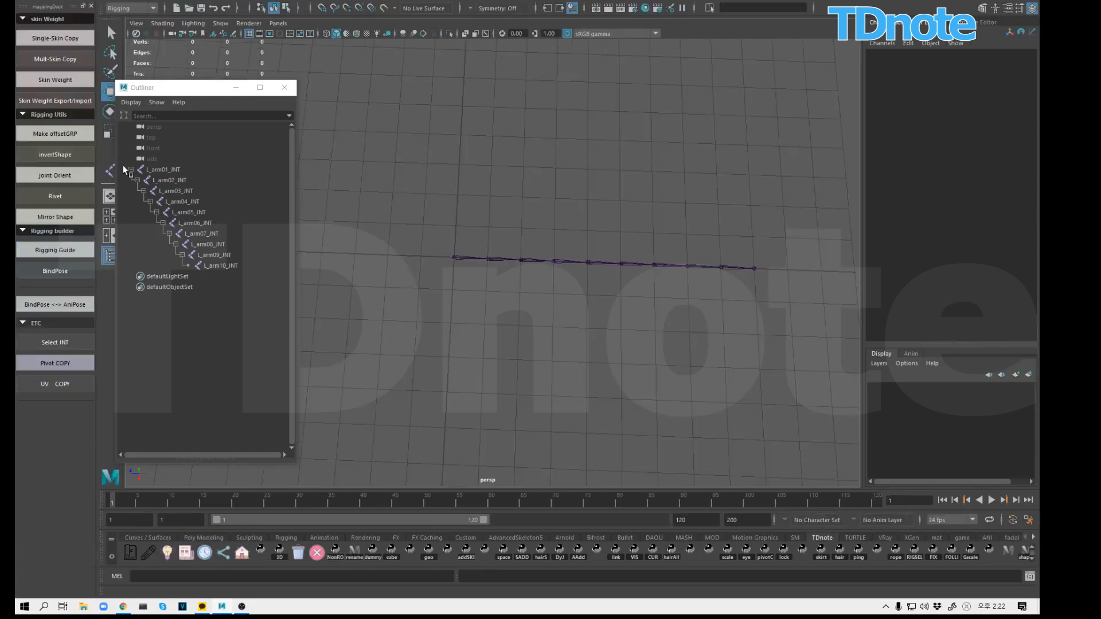
Step: Create an offset group above the root joint L_arm01_JNT
click(172, 169)
click(55, 134)
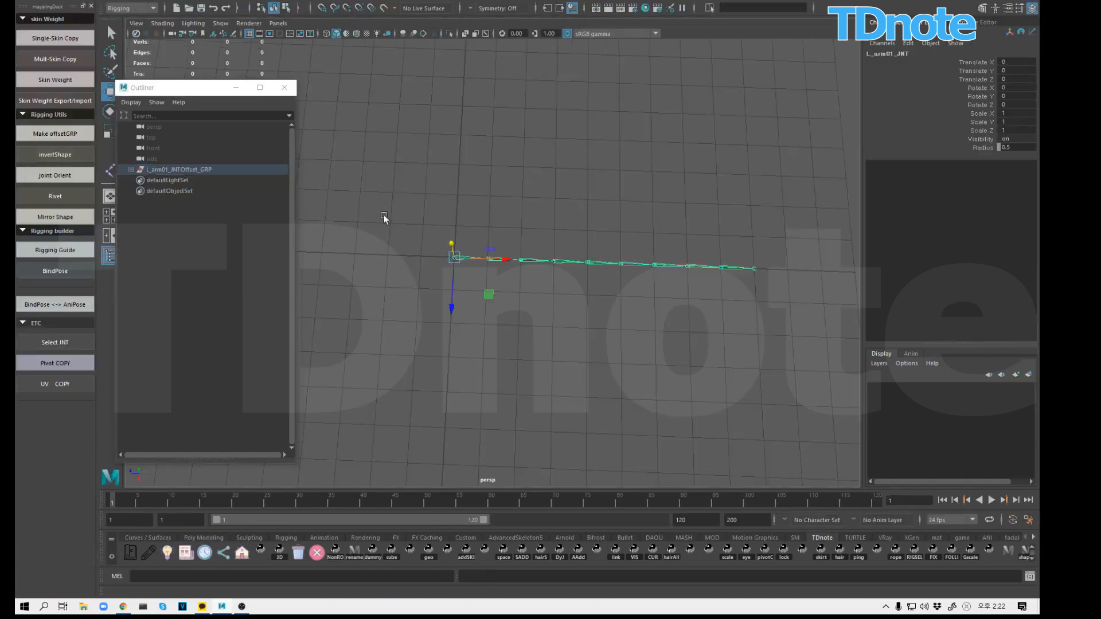
click(384, 214)
Step: Expand the L_arm01_JNTOffset_GRP hierarchy in the Outliner down to L_arm10_JNT
click(130, 170)
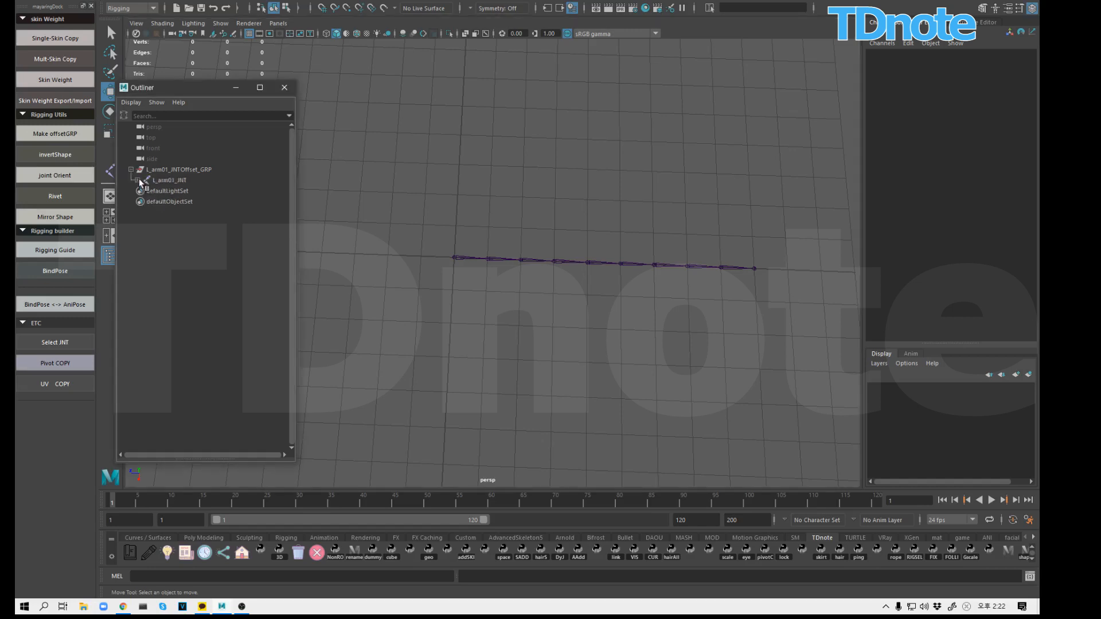
click(143, 191)
click(150, 202)
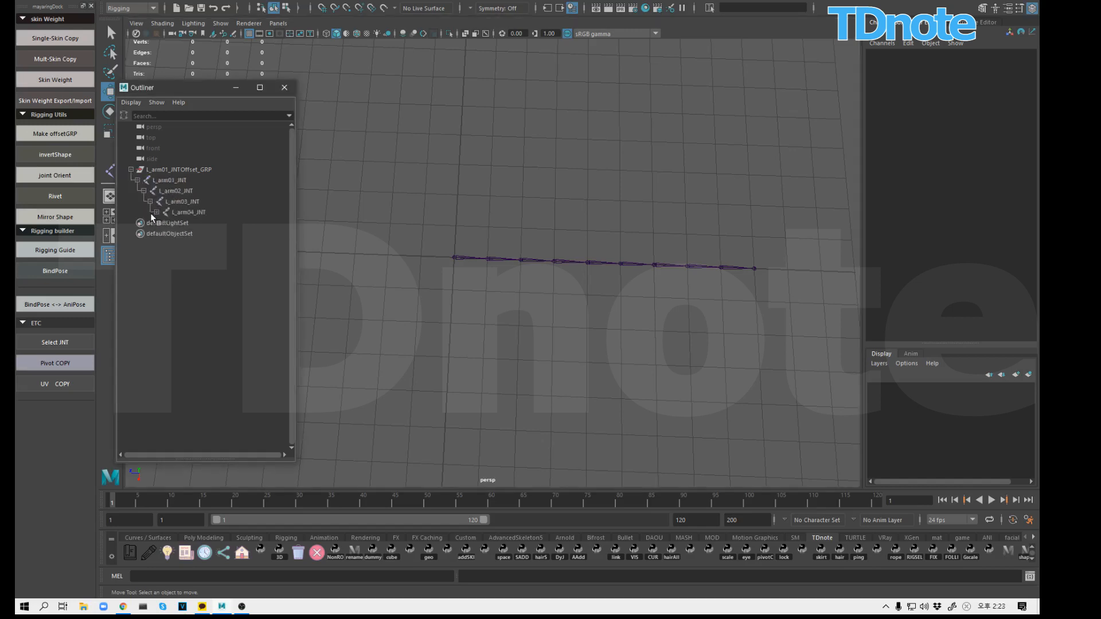
click(163, 223)
click(170, 233)
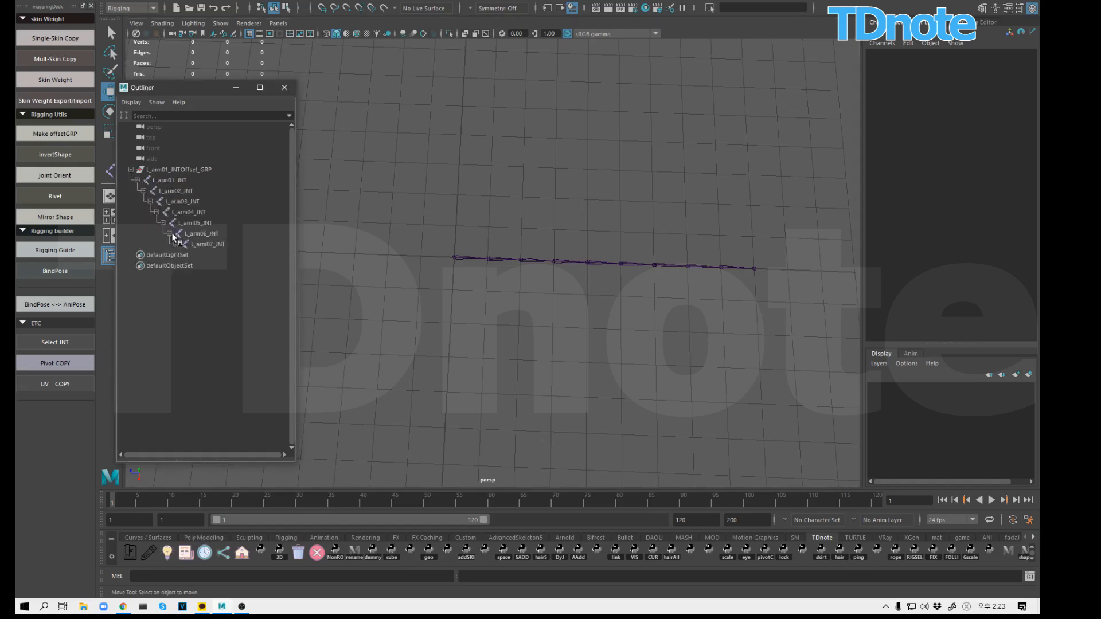
click(176, 244)
click(182, 255)
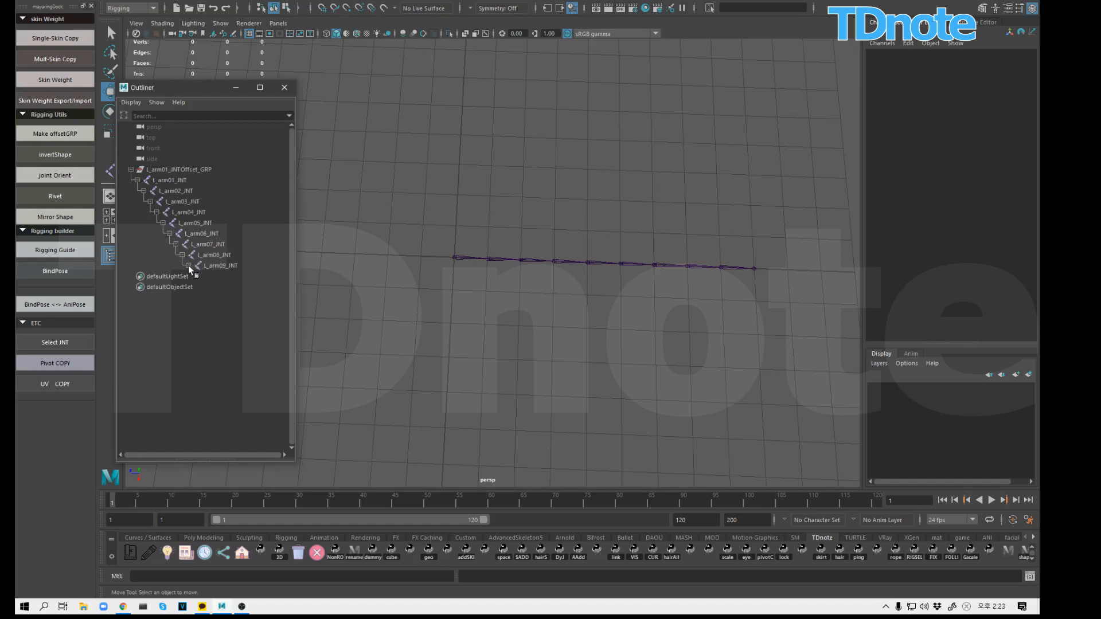
click(188, 266)
click(515, 189)
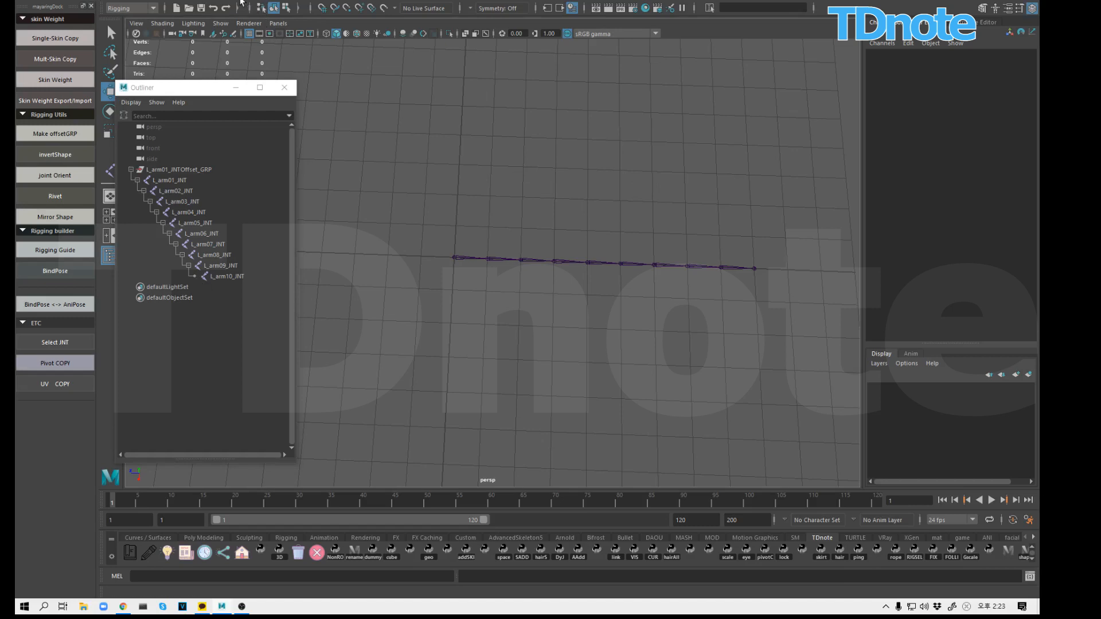
Step: Create an IK Spline Handle running from L_arm01_JNT to L_arm10_JNT
click(248, 2)
mouse_move(302, 141)
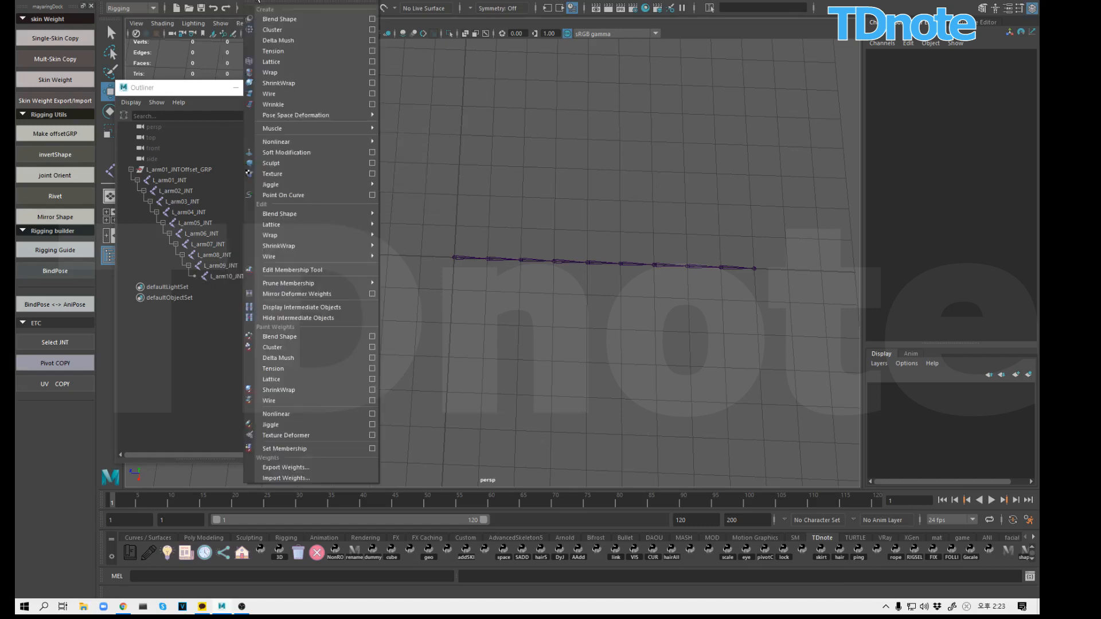
mouse_move(290, 1)
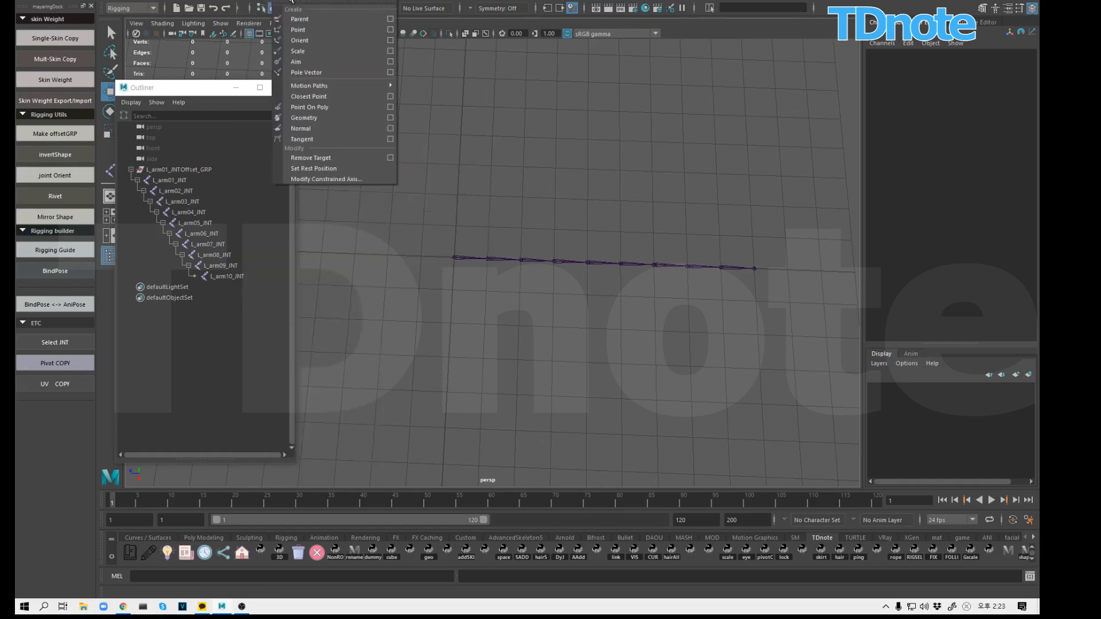
mouse_move(243, 2)
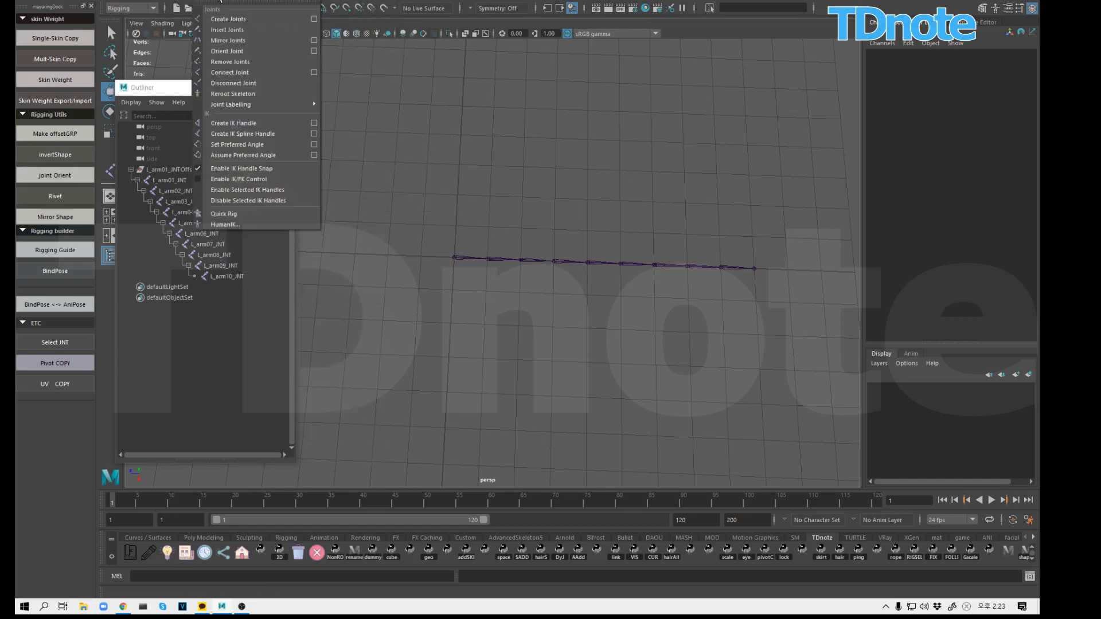
click(269, 134)
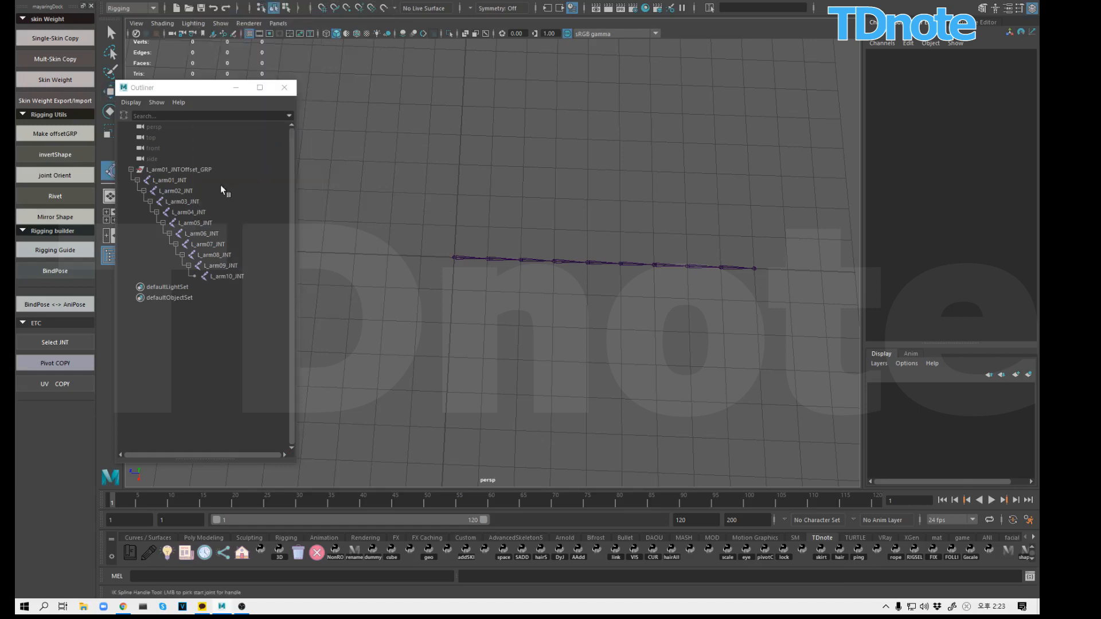
click(186, 181)
click(221, 275)
key(w)
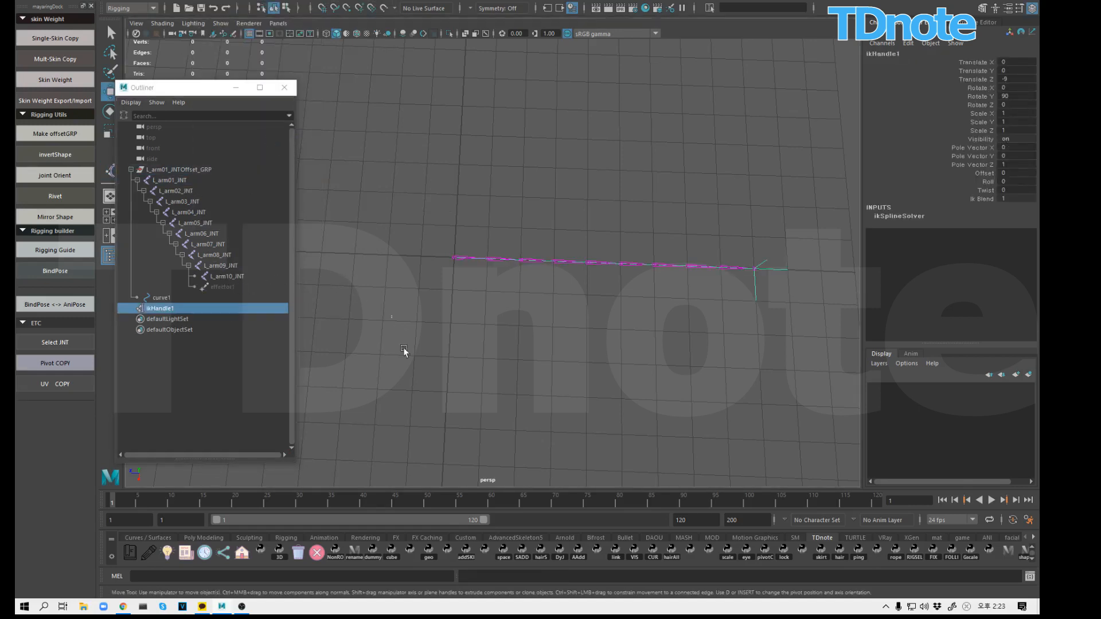
Step: Unparent curve1 from the joint chain's offset group so it sits at the scene's top level
click(172, 298)
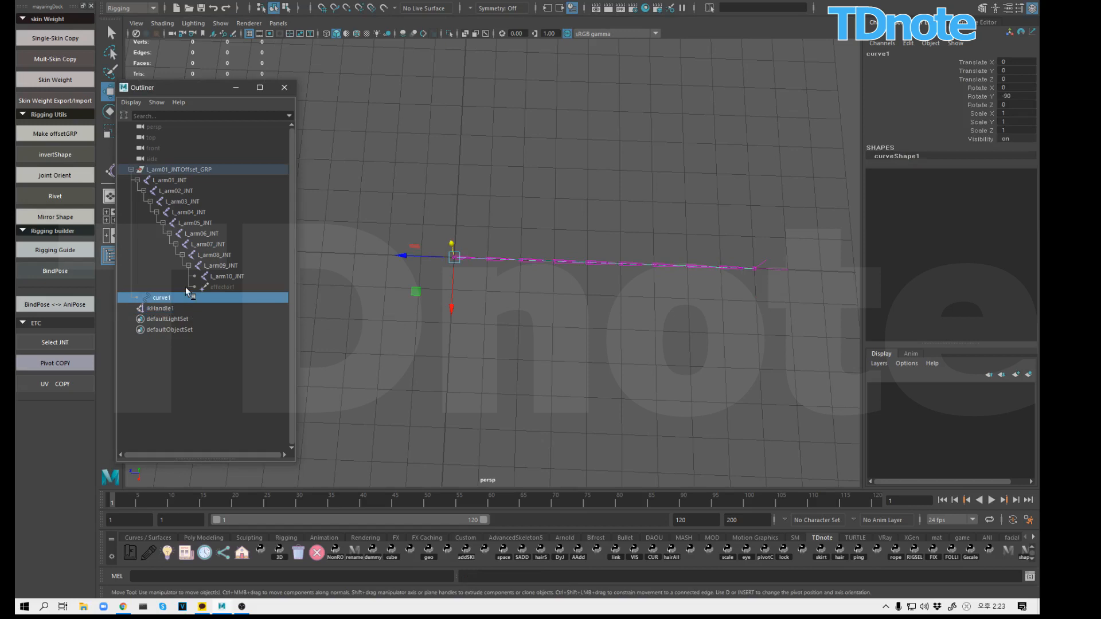
key(shift+p)
click(599, 167)
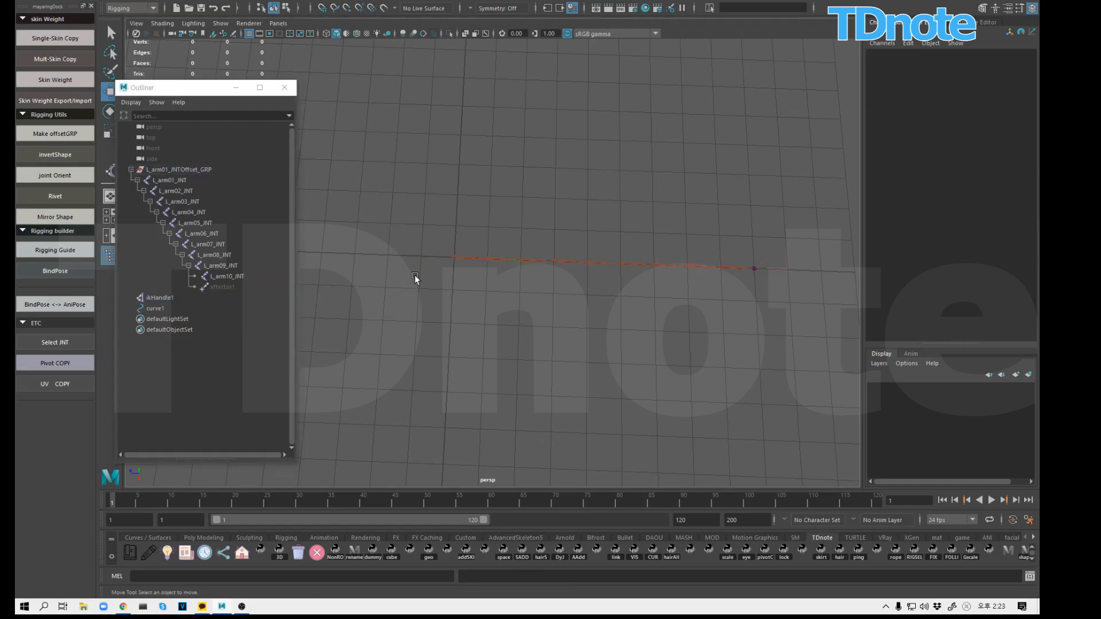
Step: Apply a Delta Mush deformer to the first CV of curve1, at the chain's root
click(164, 312)
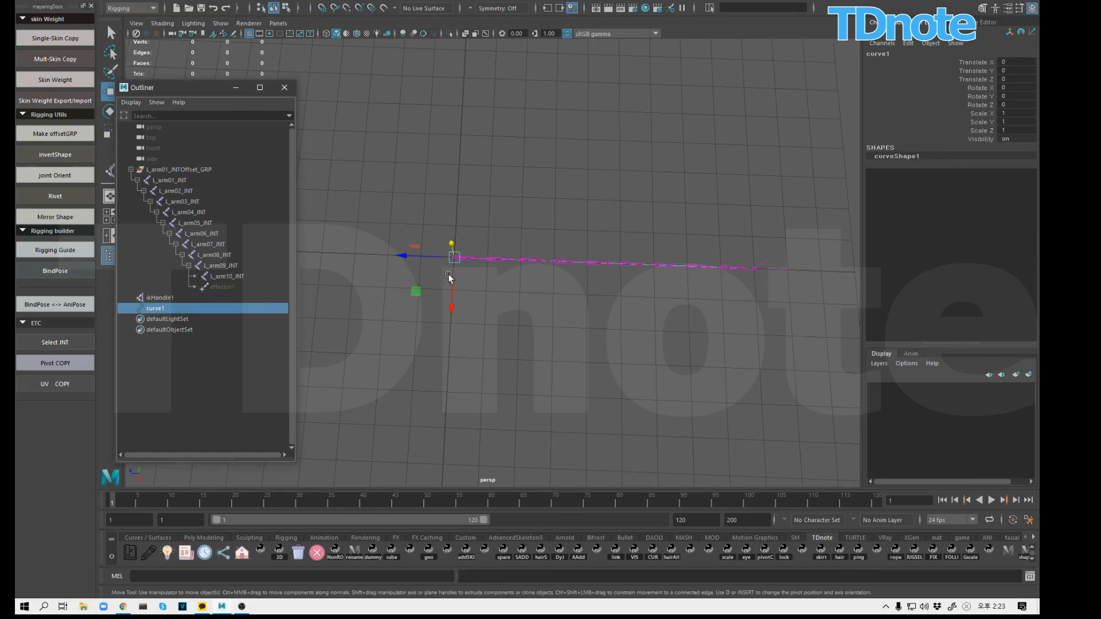
key(F8)
drag(444, 243, 473, 272)
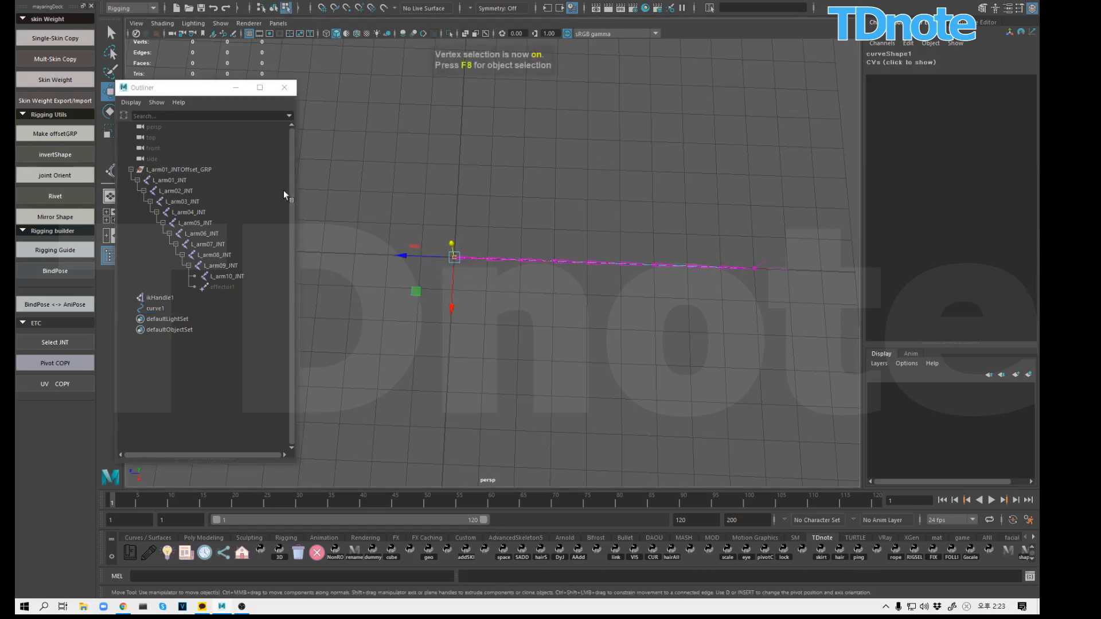
click(294, 1)
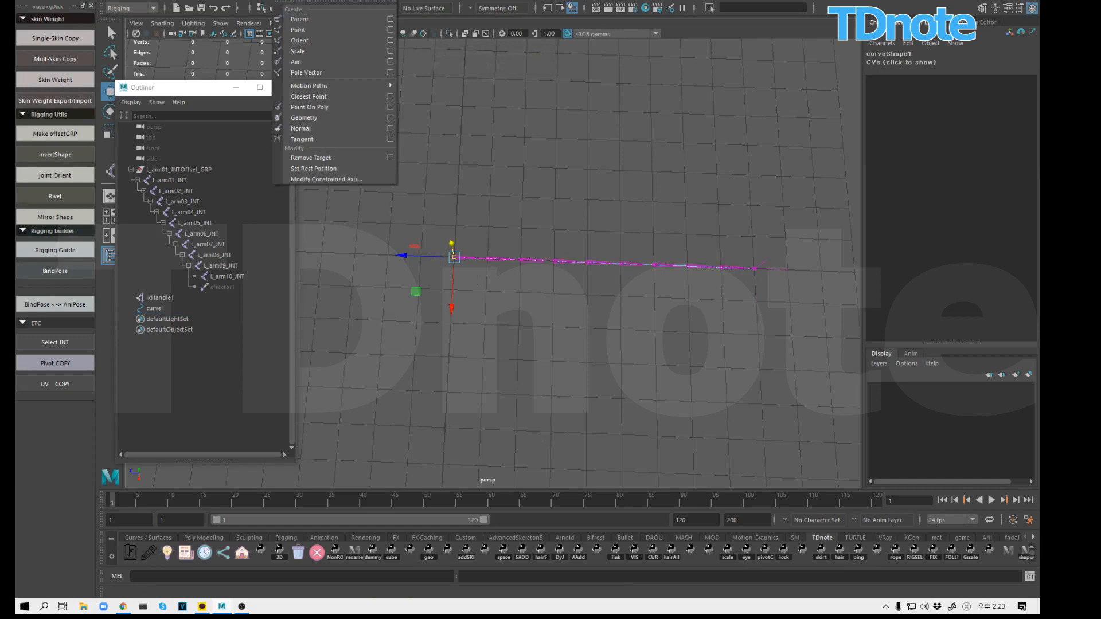
mouse_move(267, 3)
click(281, 38)
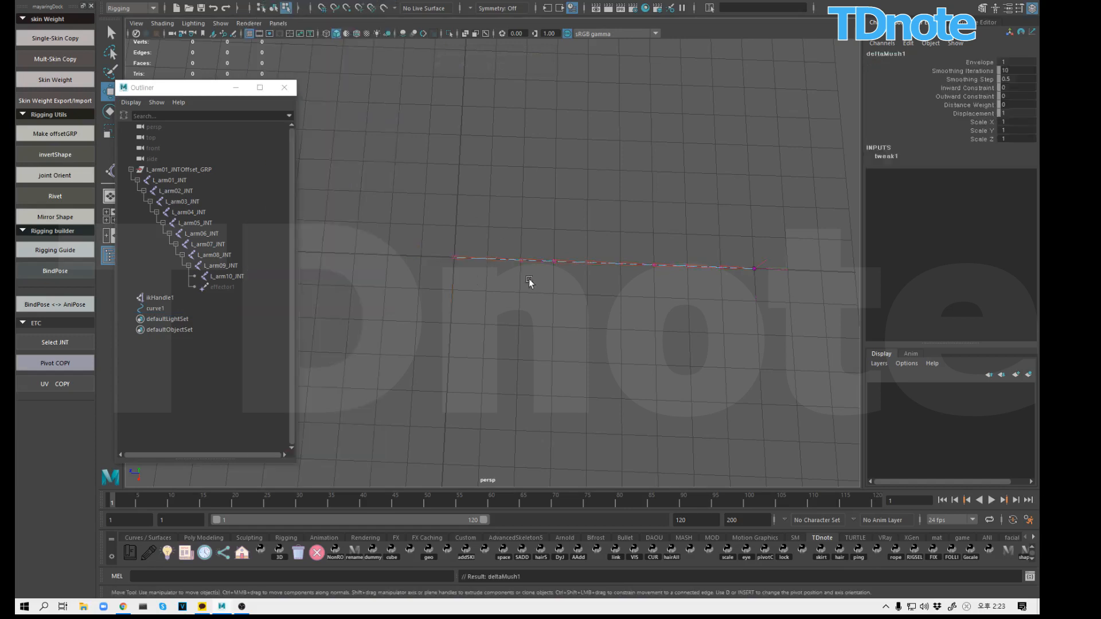
Step: Create a cluster on the first CV of curve1, at the chain's root
click(453, 258)
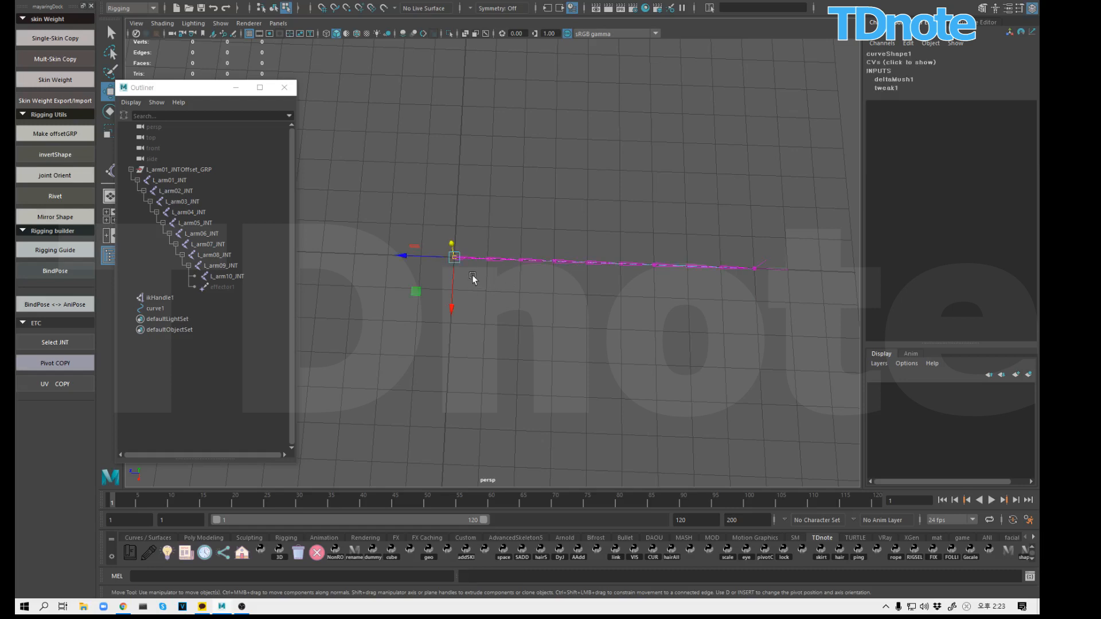
click(270, 2)
click(281, 22)
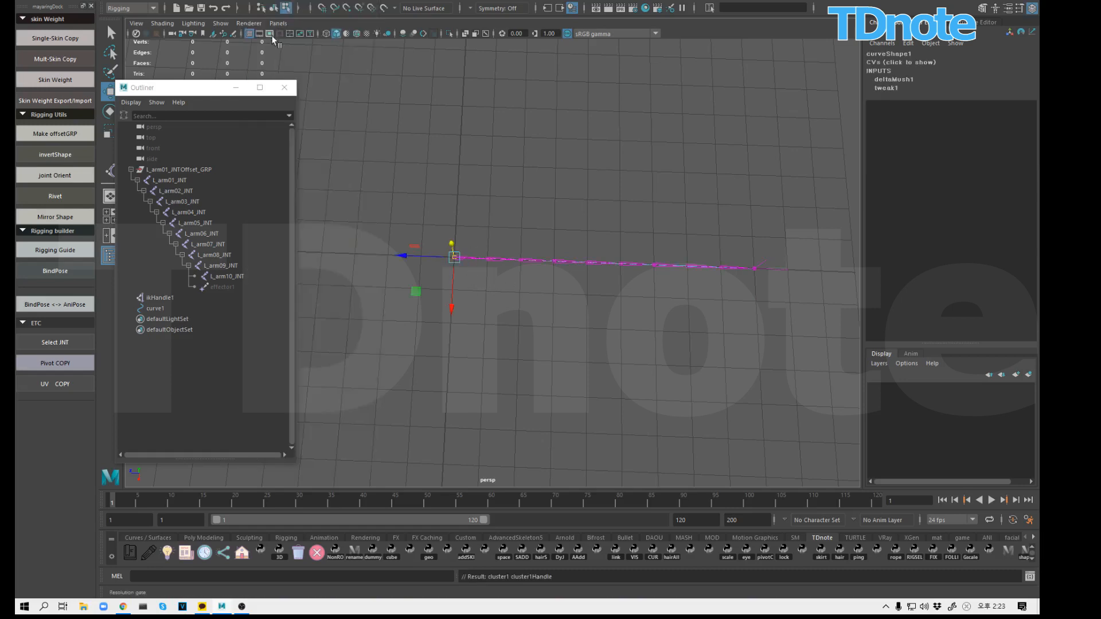
click(484, 300)
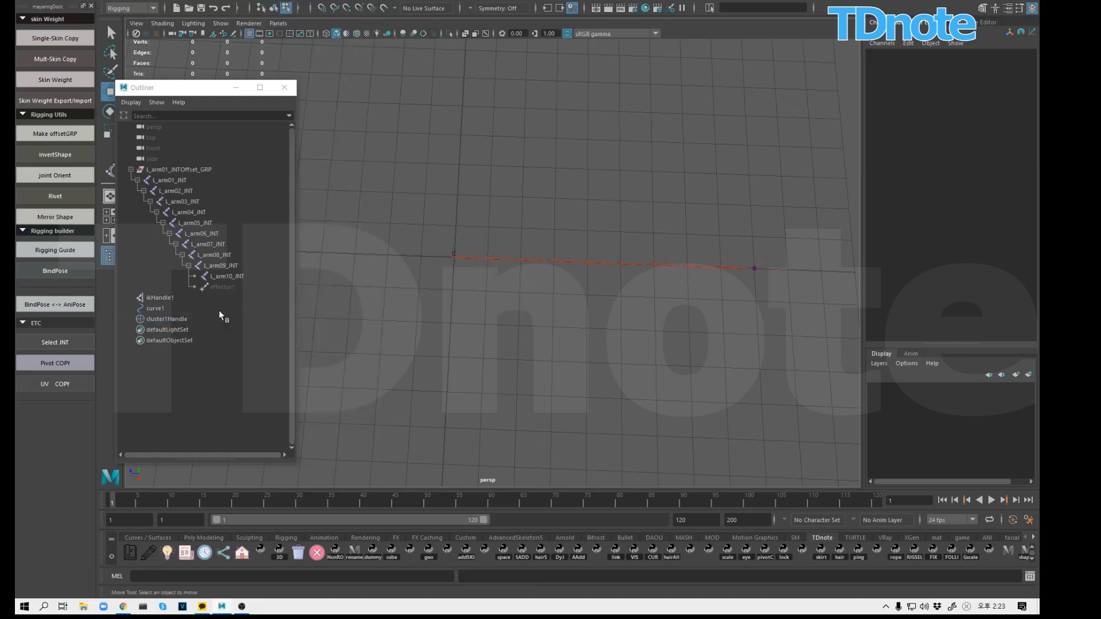
Step: Create a cluster on the second CV of curve1
click(154, 308)
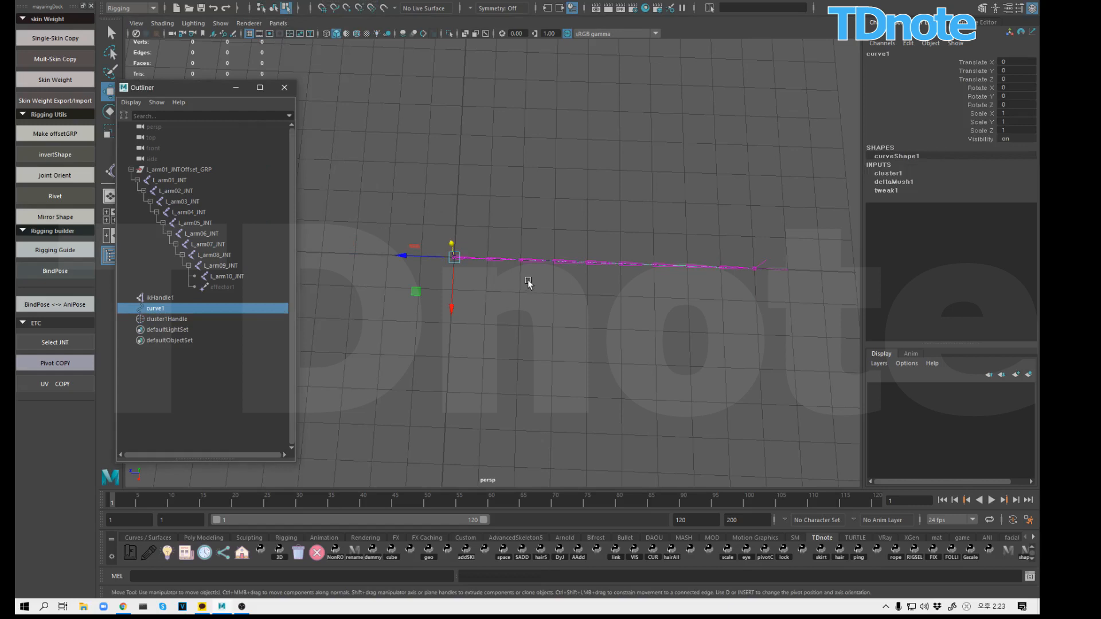
key(F8)
drag(536, 248, 582, 298)
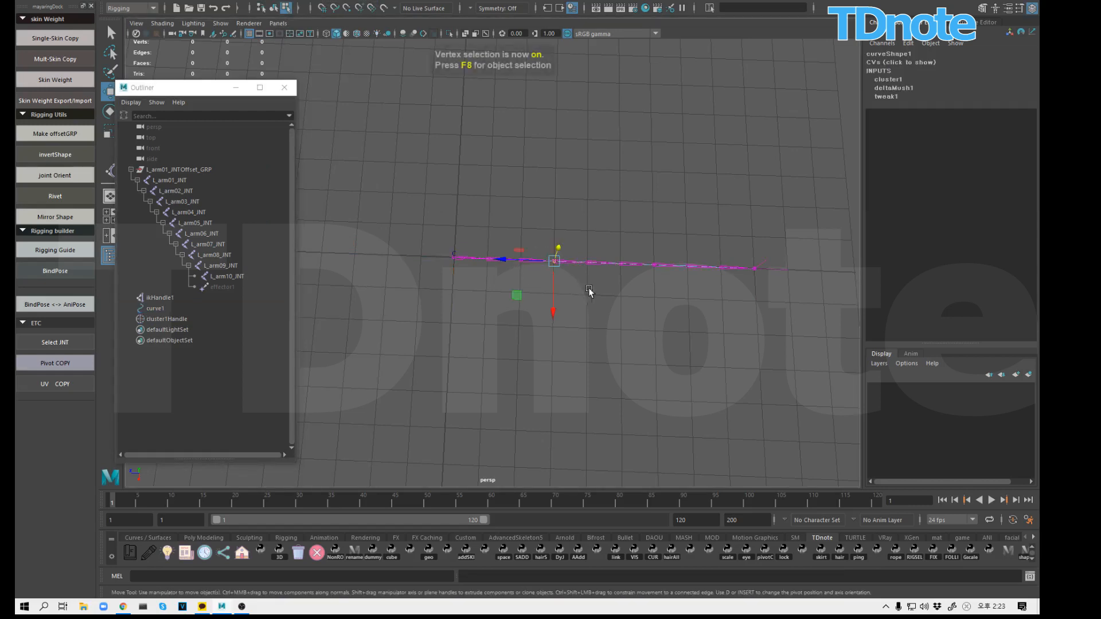
key(g)
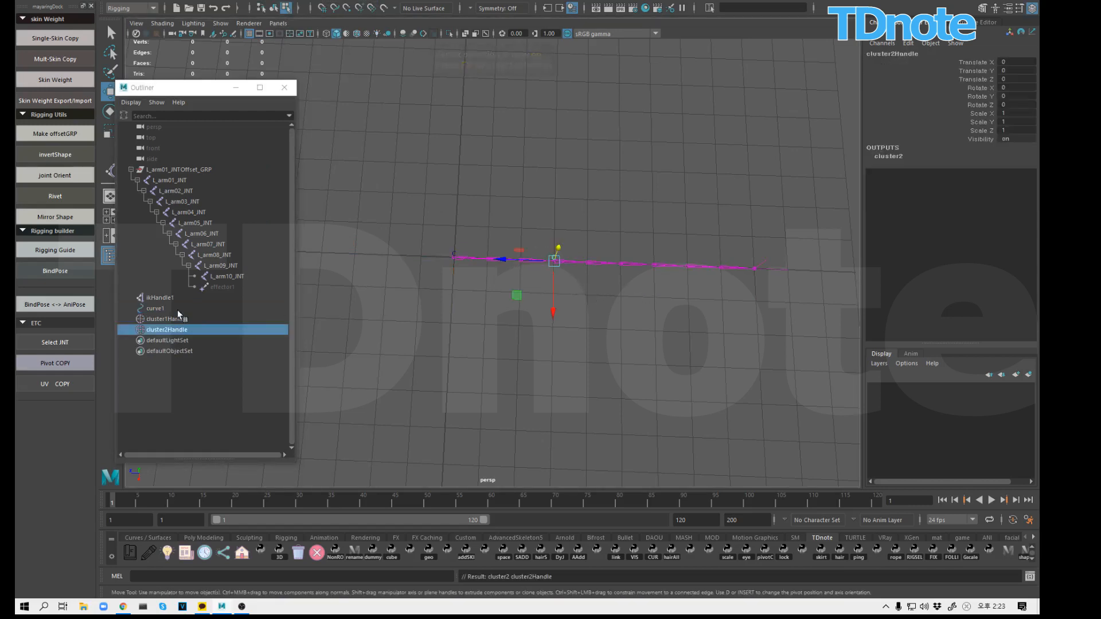
Step: Create a cluster on the third CV of curve1
drag(484, 237, 400, 293)
click(679, 295)
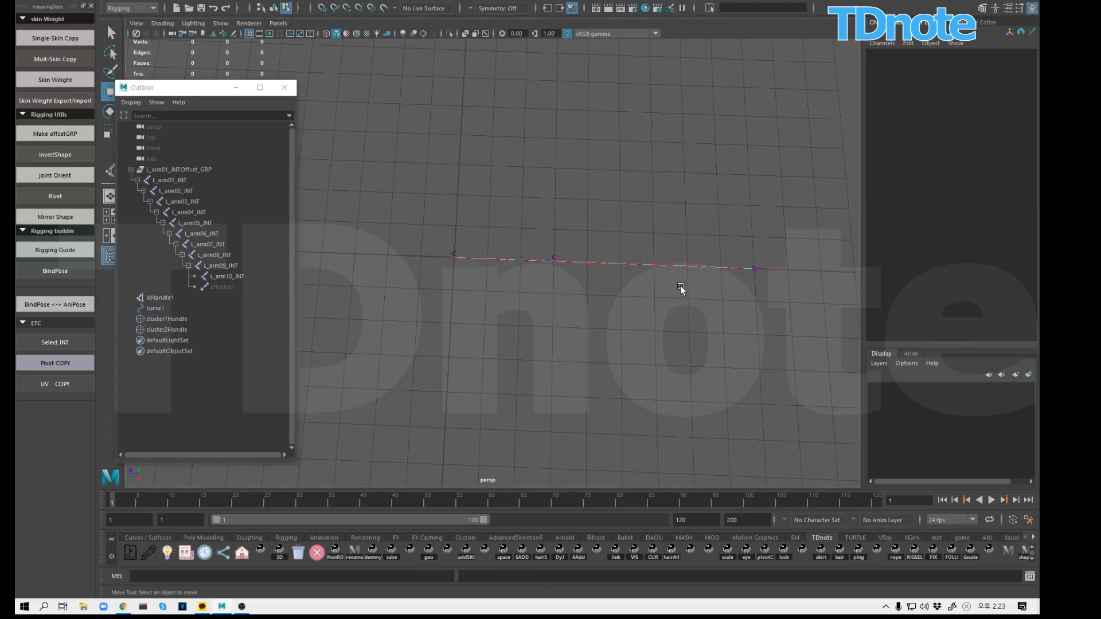
drag(648, 252, 683, 283)
key(g)
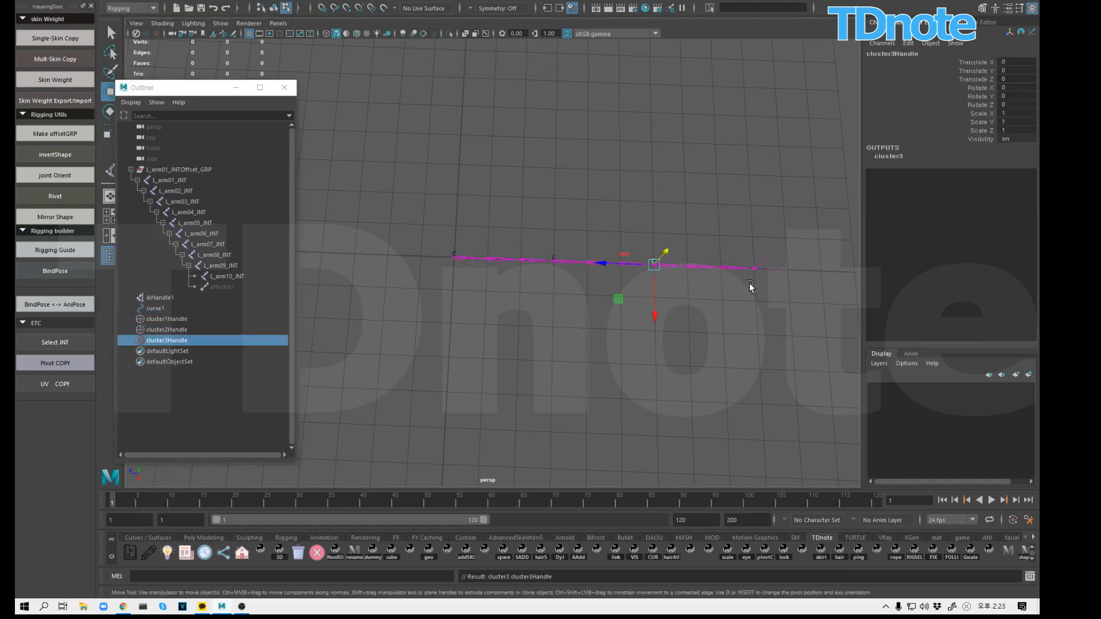
Step: Create a cluster on the last CV of curve1, at the chain's end
click(156, 308)
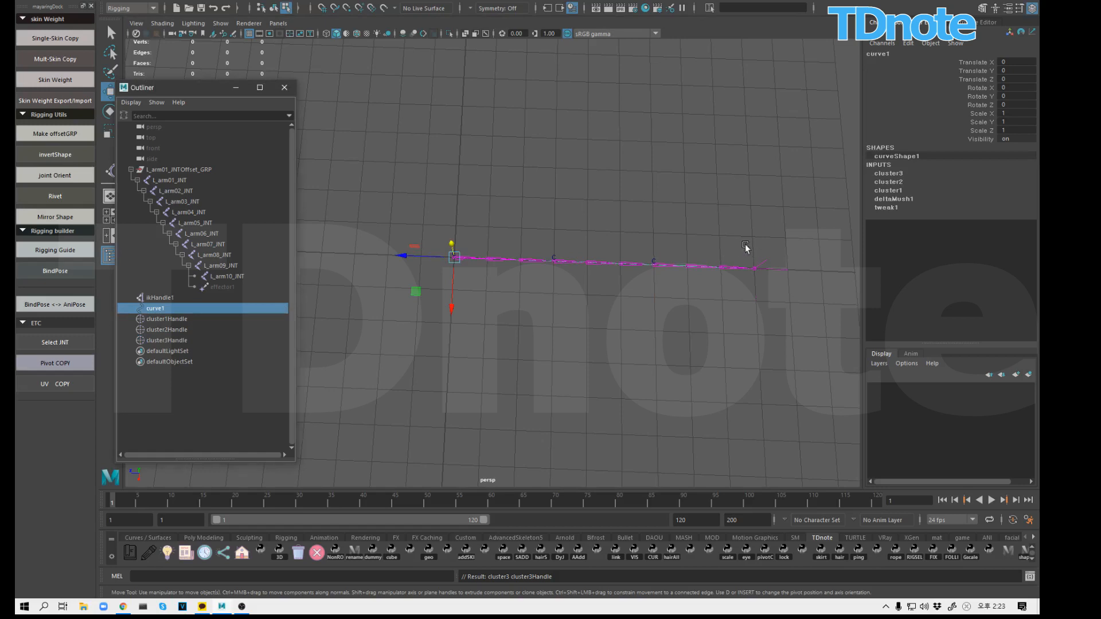
click(798, 296)
drag(739, 252, 788, 287)
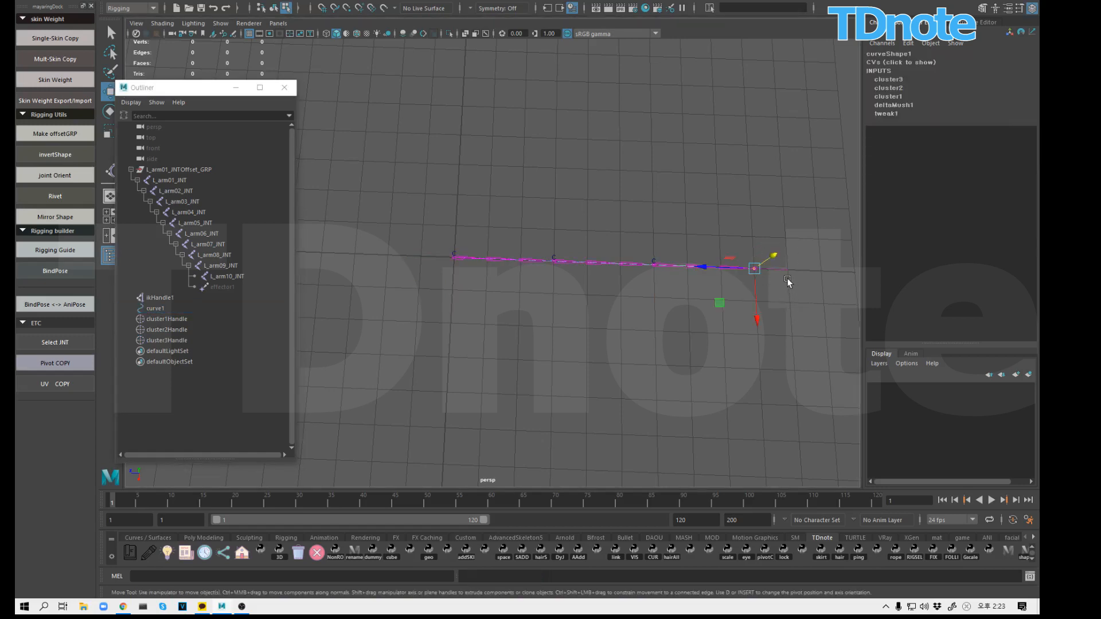
key(g)
click(459, 347)
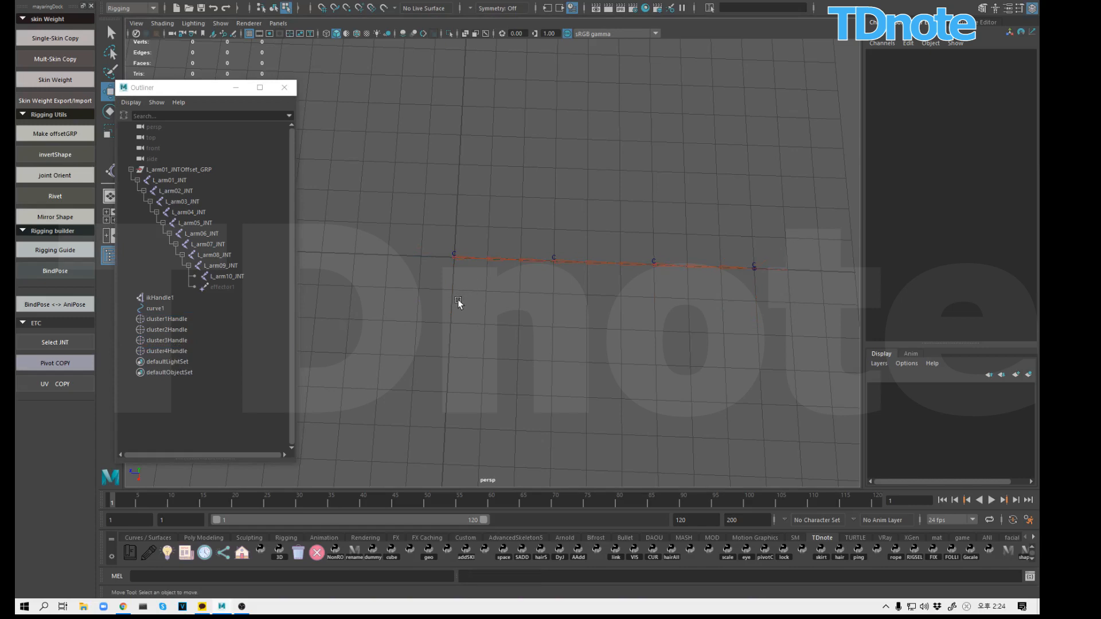
Step: Create a joint under cluster1Handle with the MEL command joint
click(181, 320)
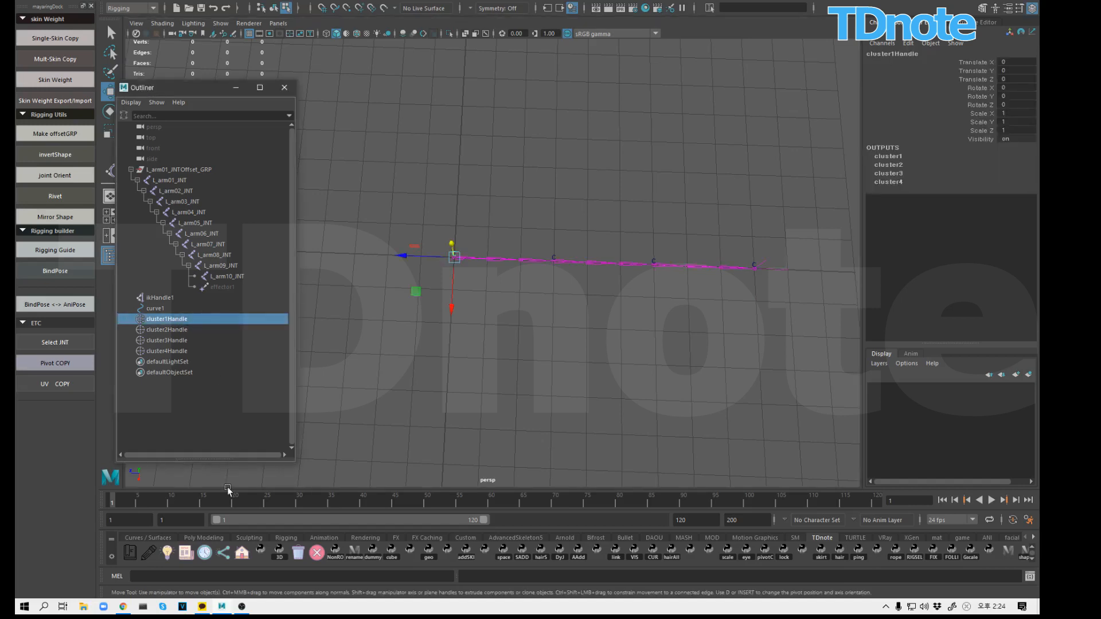
click(207, 554)
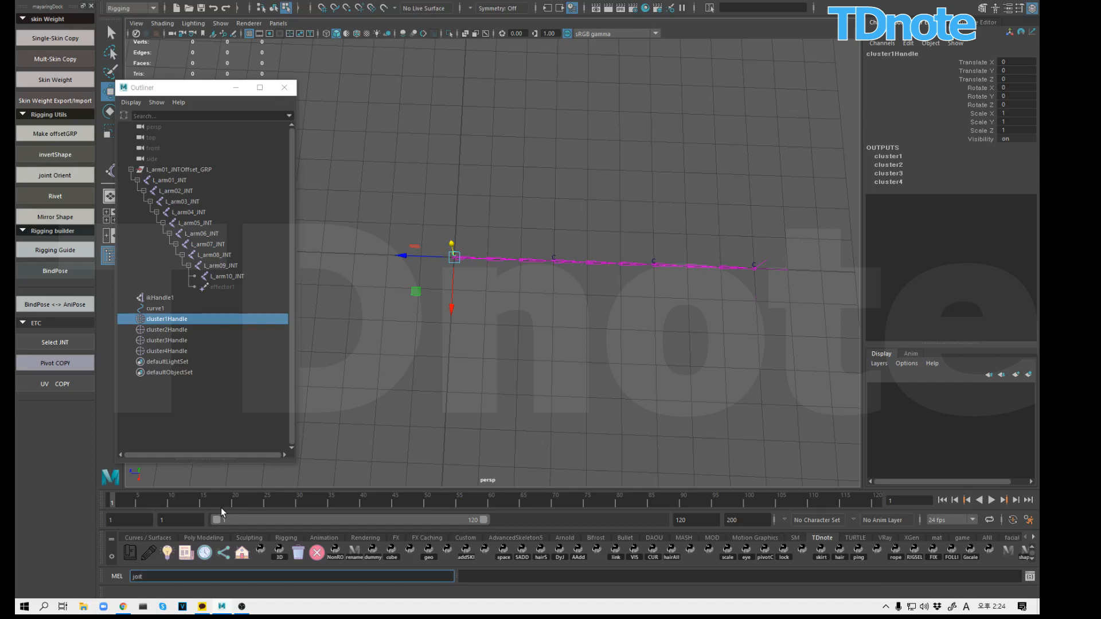
text(joint)
key(Return)
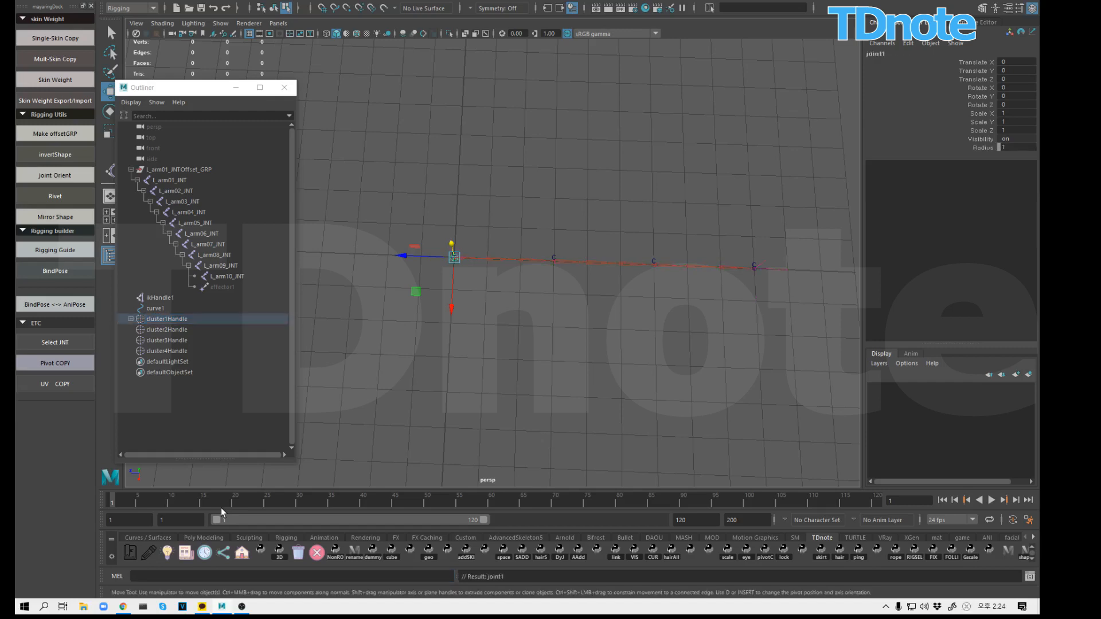
Step: Create a joint under cluster2Handle with the MEL command joint
click(168, 330)
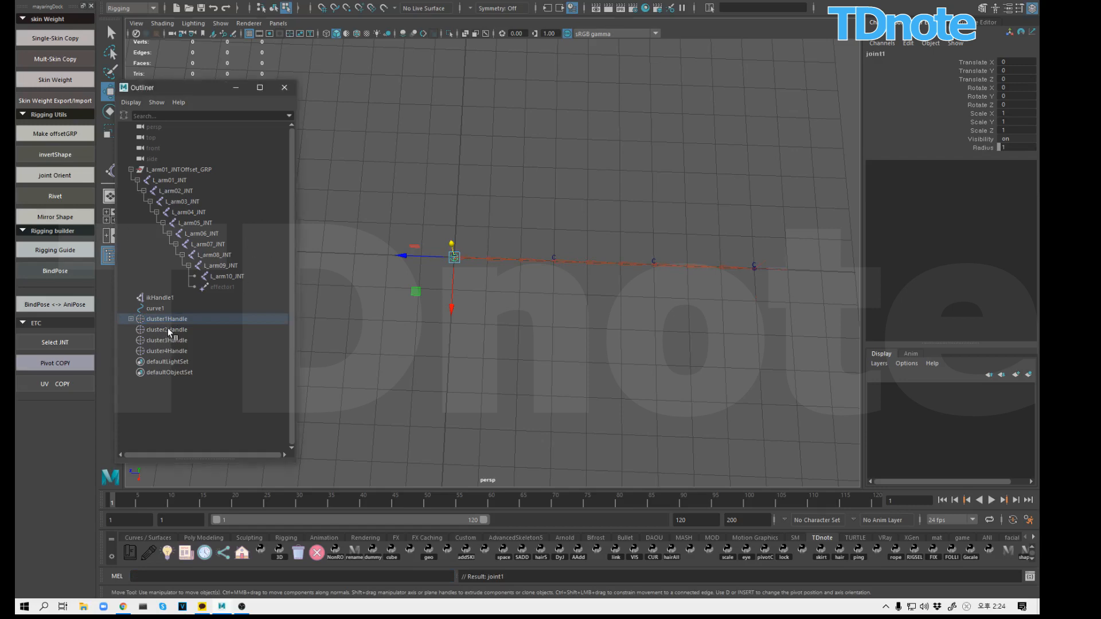
click(179, 570)
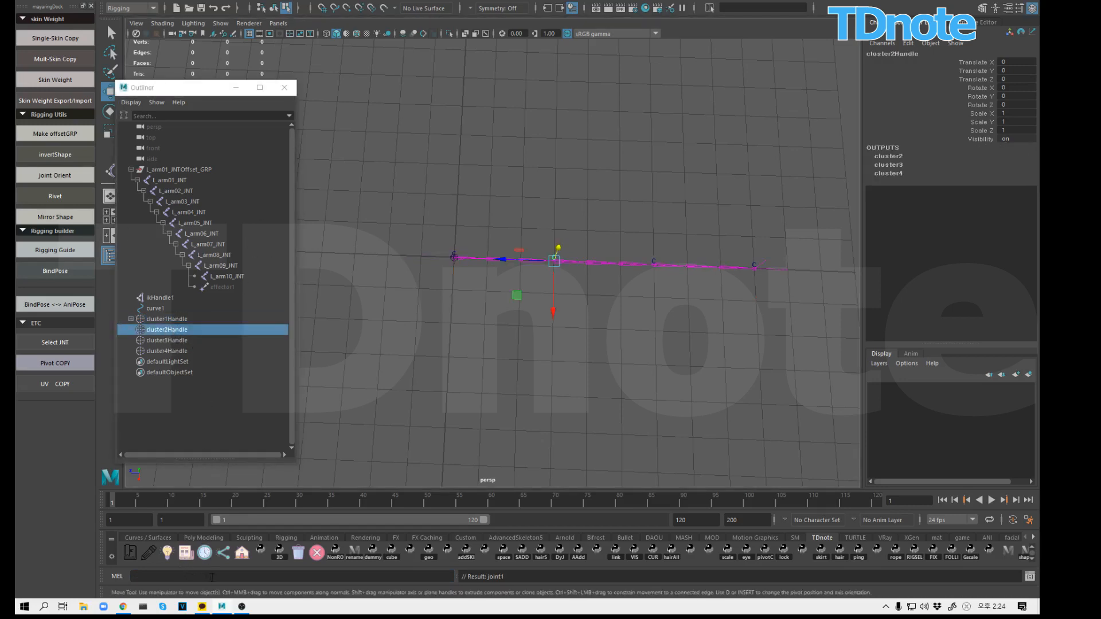
click(144, 576)
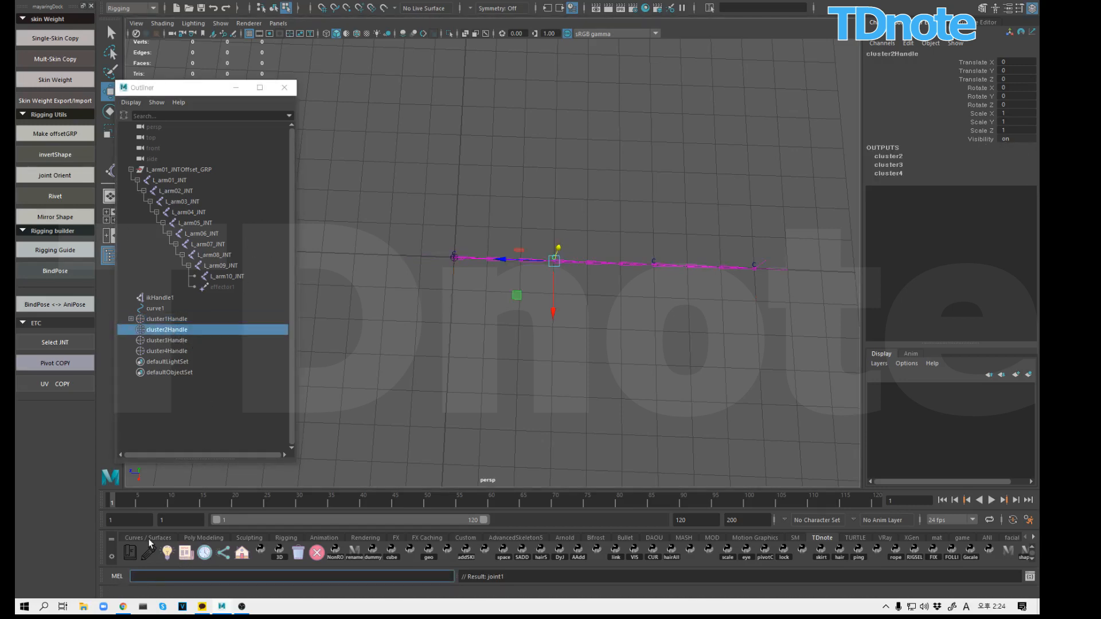
text(joint)
key(Return)
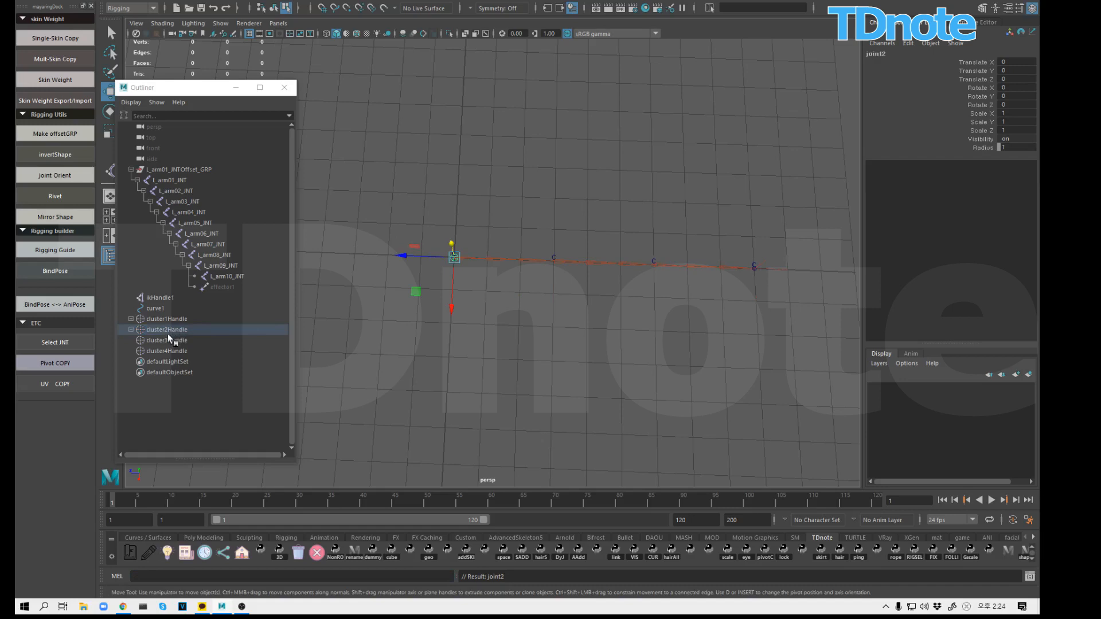
Step: Delete the joint under cluster2Handle
click(133, 332)
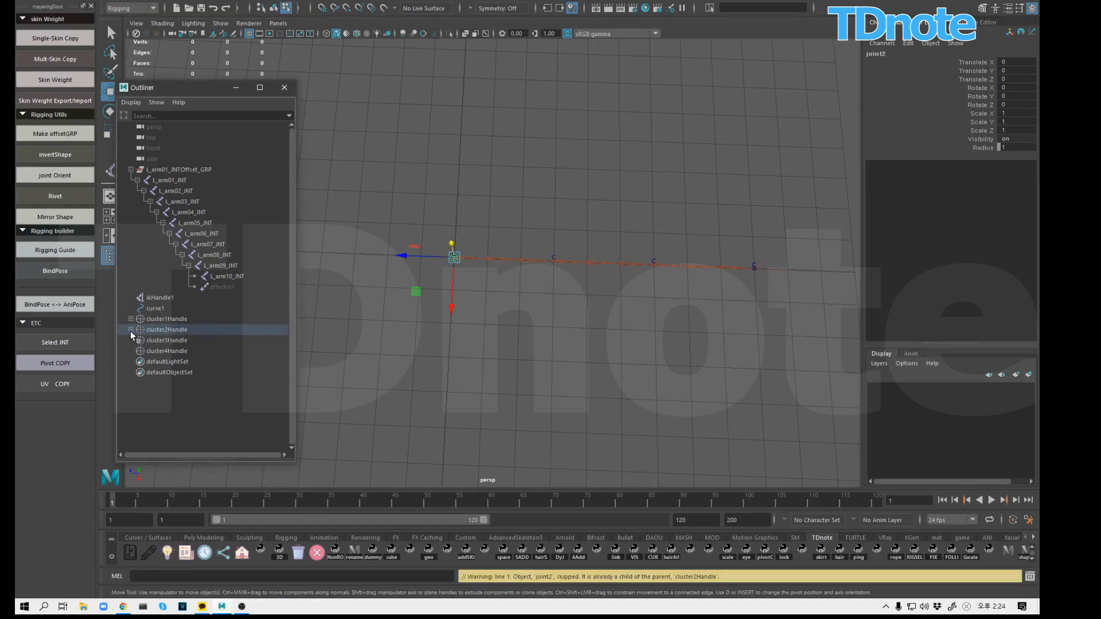
click(130, 330)
key(Delete)
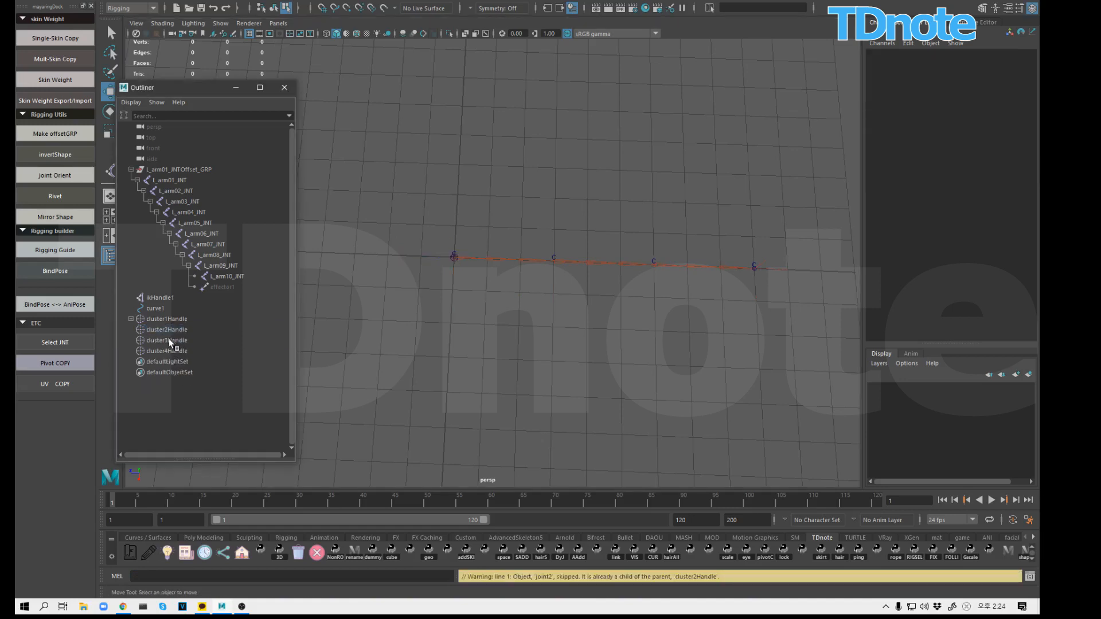
Step: Unparent joint1 from cluster1Handle so it sits at the scene's top level
click(131, 318)
click(177, 329)
key(shift+p)
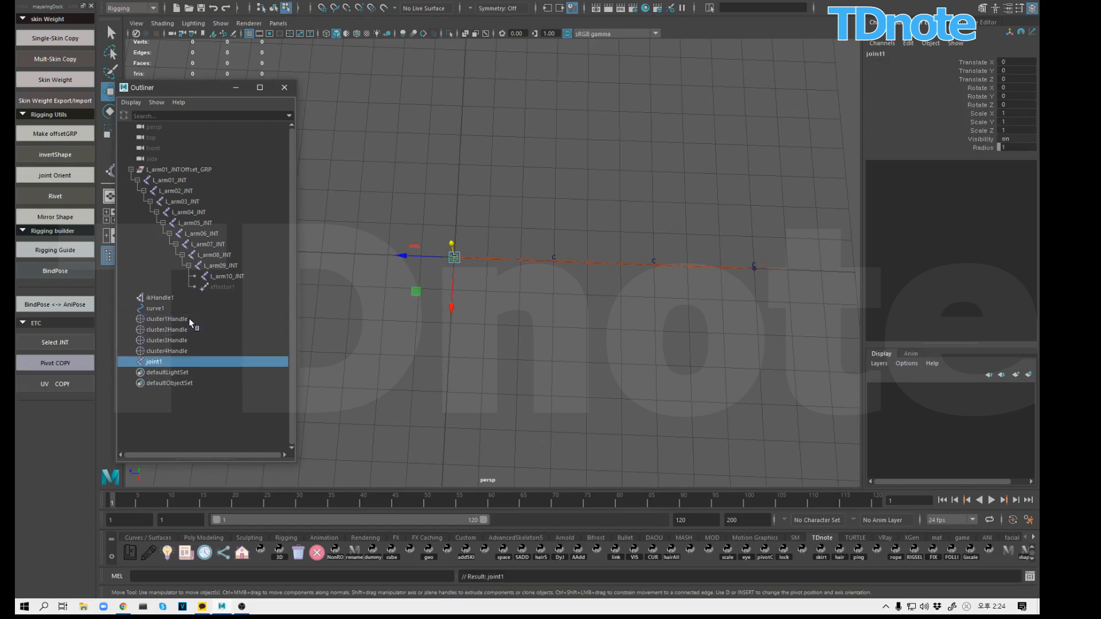
Step: Snap joint1 to the second cluster at Translate Z -3 and place a duplicate of it on the third cluster at Translate Z -6
middle_click(489, 260)
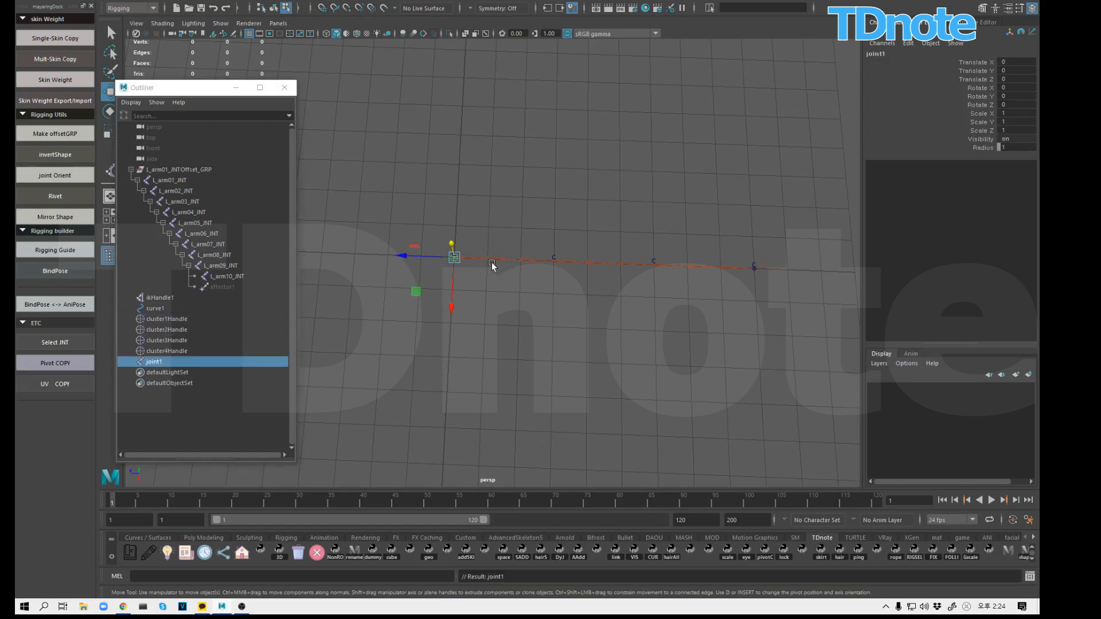
drag(457, 261, 669, 273)
key(ctrl+d)
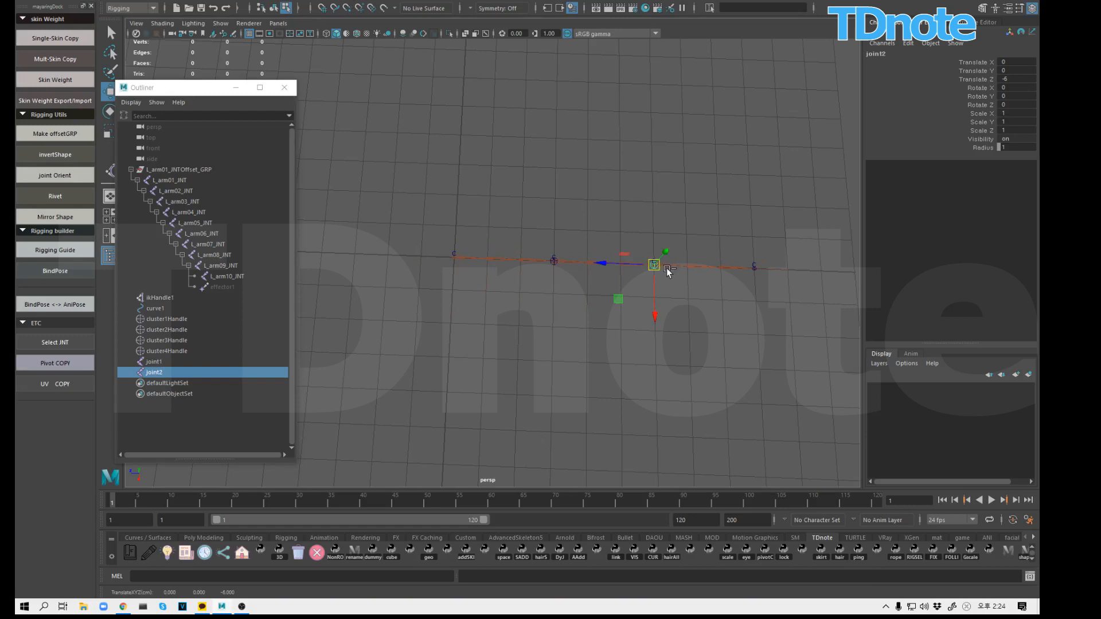
Step: Duplicate joint2 and snap the copy to the fourth cluster at the chain's end, at Translate Z -9
key(ctrl+v)
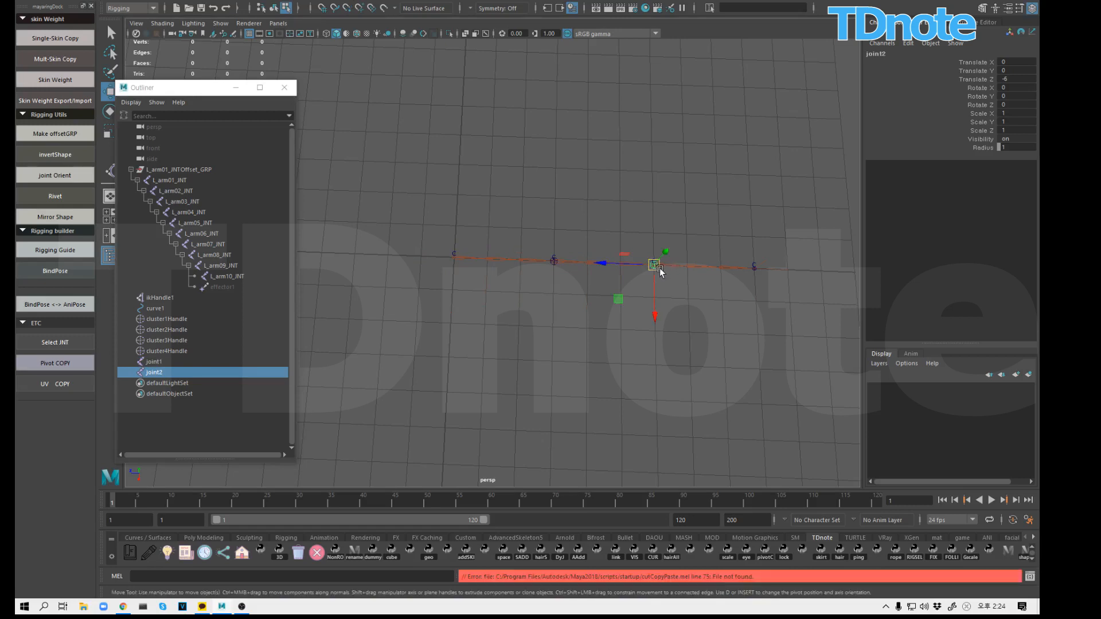
key(ctrl+d)
key(v)
drag(659, 270, 737, 269)
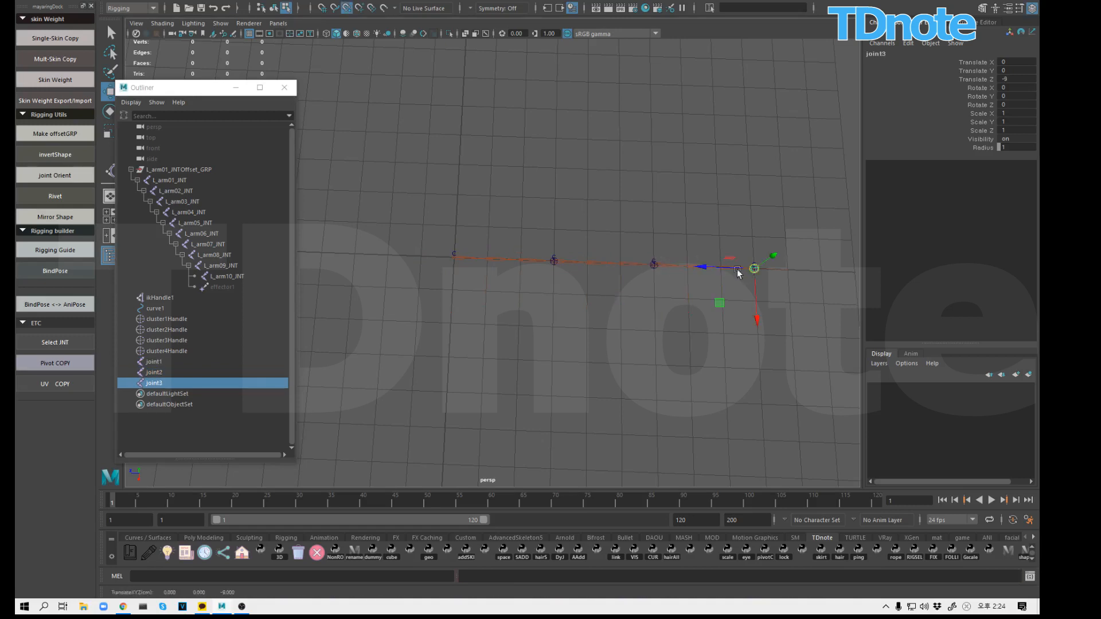
Step: Duplicate joint1 and snap the copy to the first cluster at the chain's root, at Translate Z 0
drag(155, 361, 153, 384)
click(153, 363)
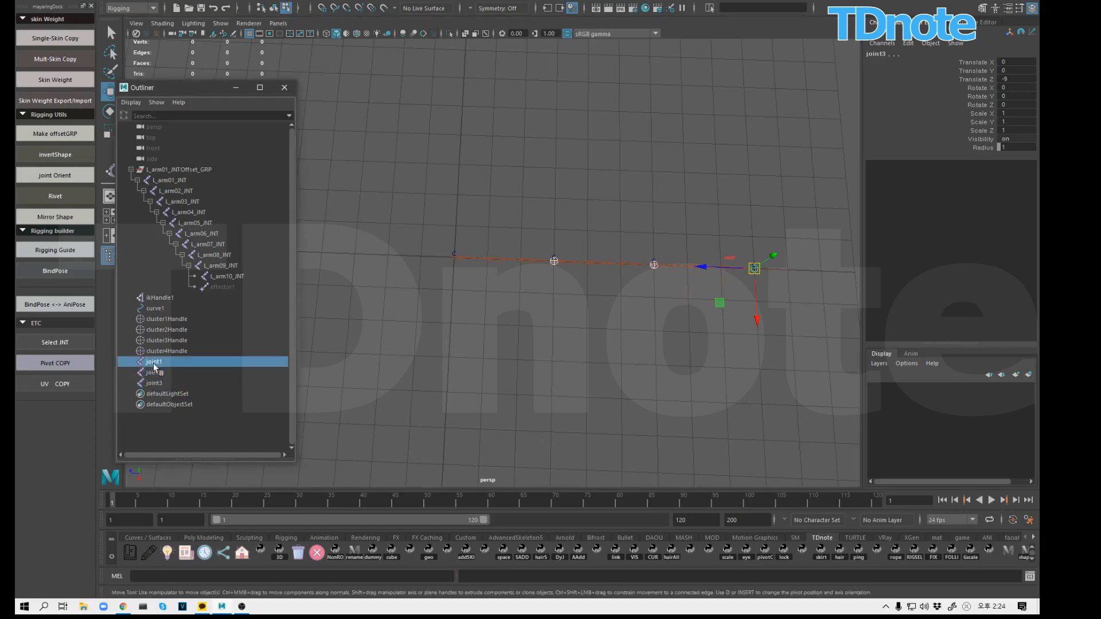
key(ctrl+d)
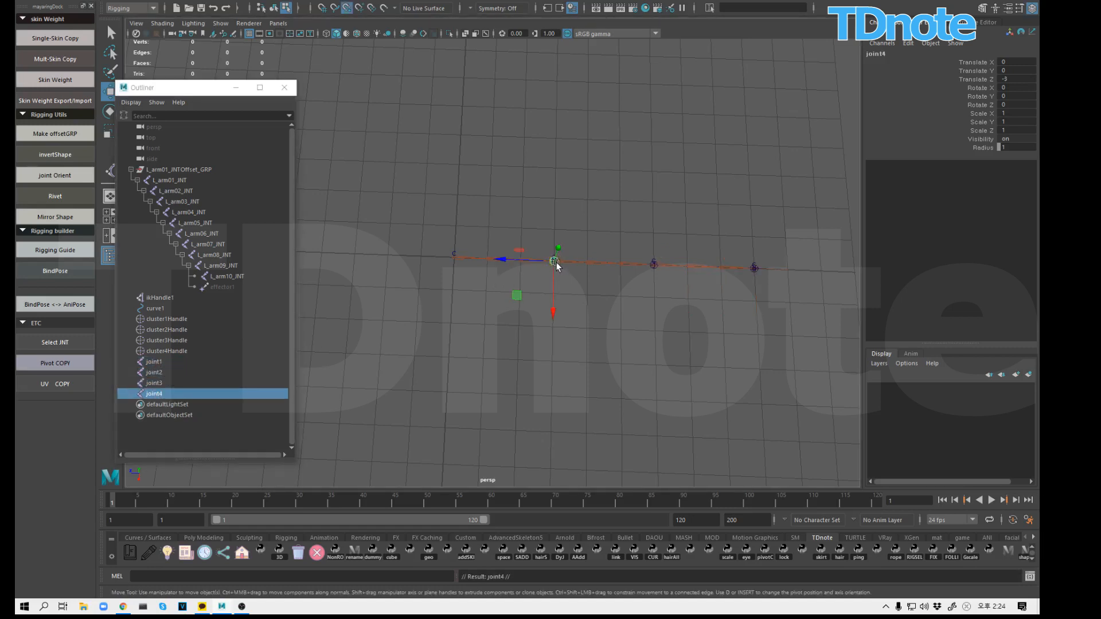
drag(554, 262, 453, 257)
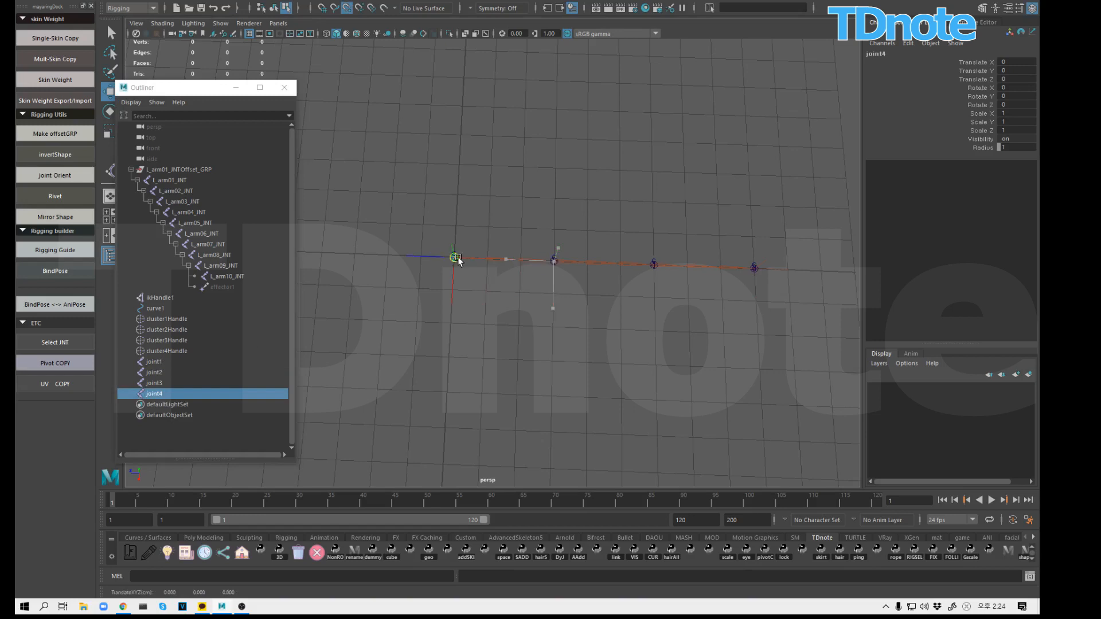
Step: Rename joint1 as L_arm01_CTL
click(159, 365)
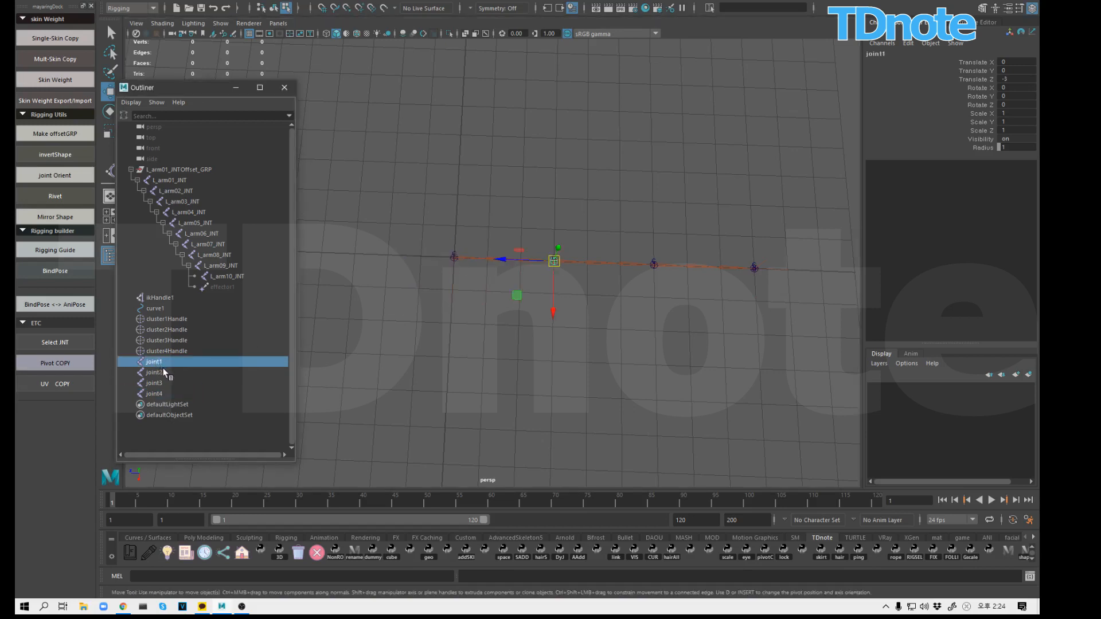
double_click(160, 363)
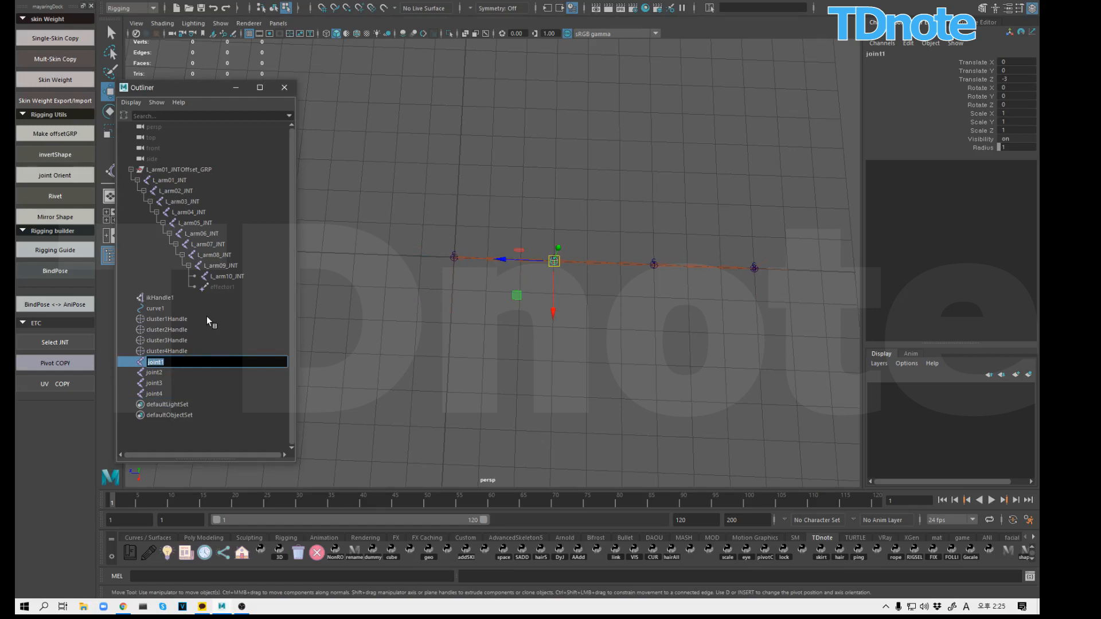
text(L_arm01_CTL)
key(Return)
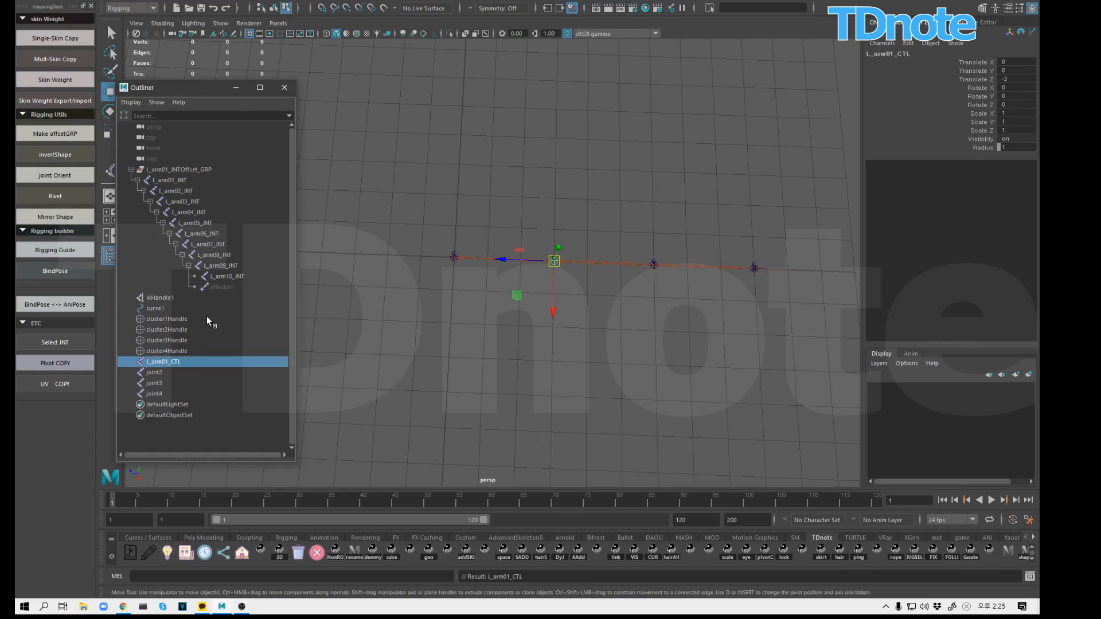
Step: Change the suffix of the L_arm01_CTL joint so its name is L_arm01_JNT
double_click(176, 363)
drag(172, 362, 227, 364)
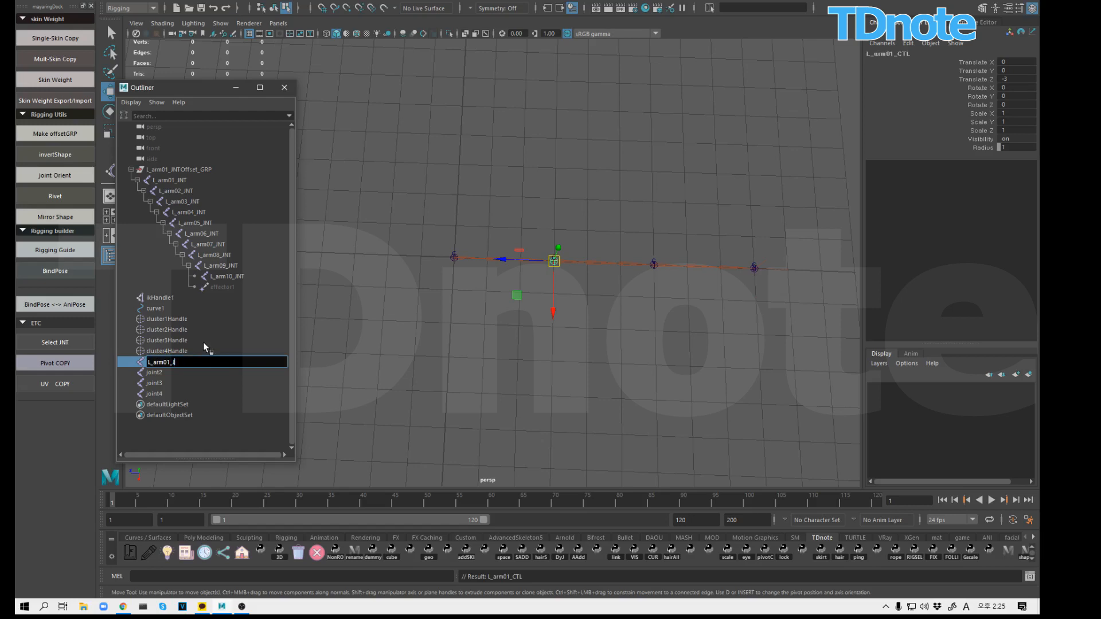
text(JNT)
key(Return)
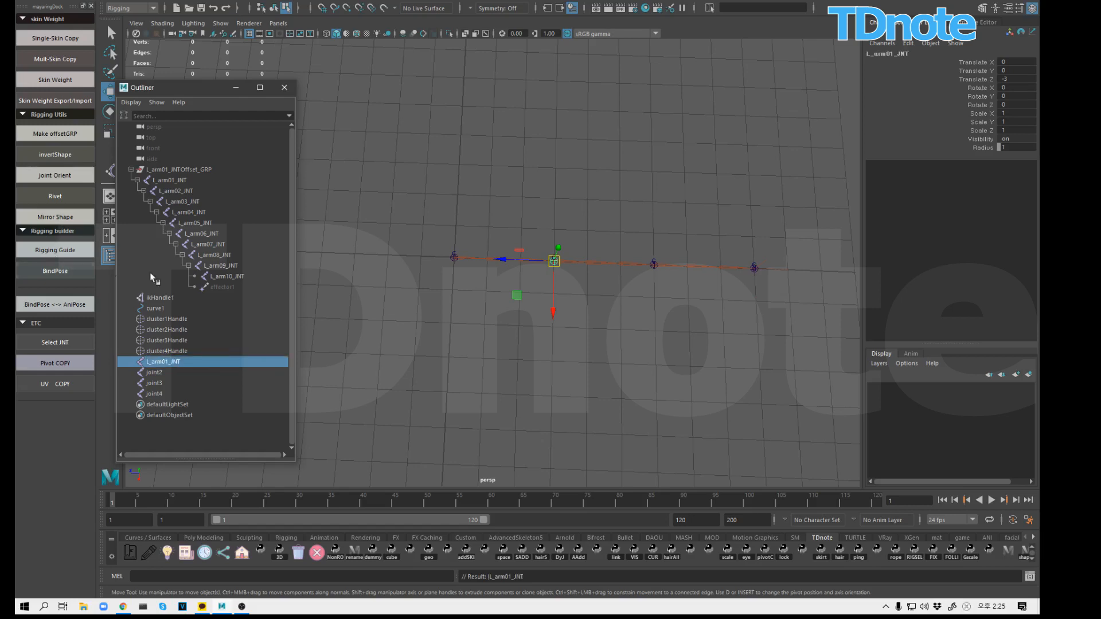
Step: Copy the name L_arm01_JNT from the first loose joint and paste it as the name of joint2, joint3 and joint4
double_click(173, 365)
key(ctrl+c)
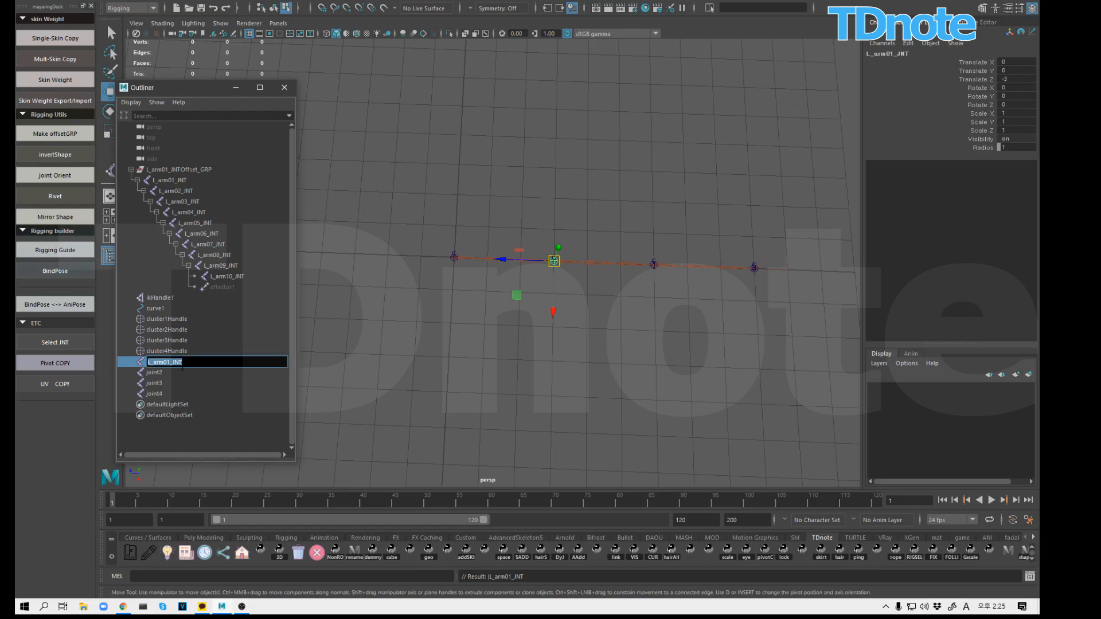
double_click(153, 372)
key(ctrl+v)
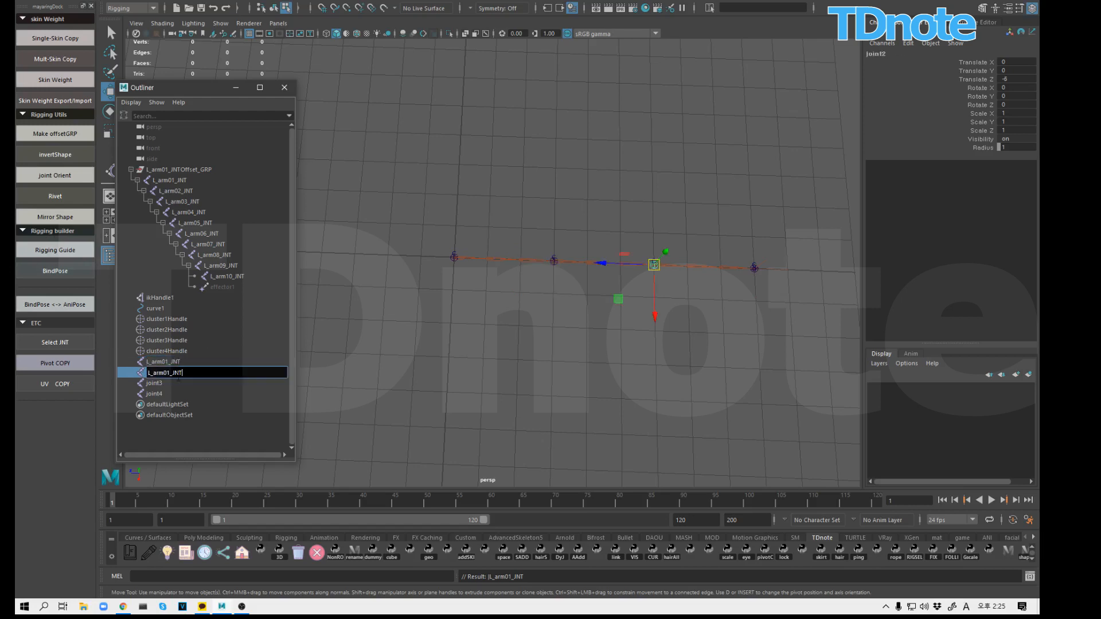
double_click(159, 383)
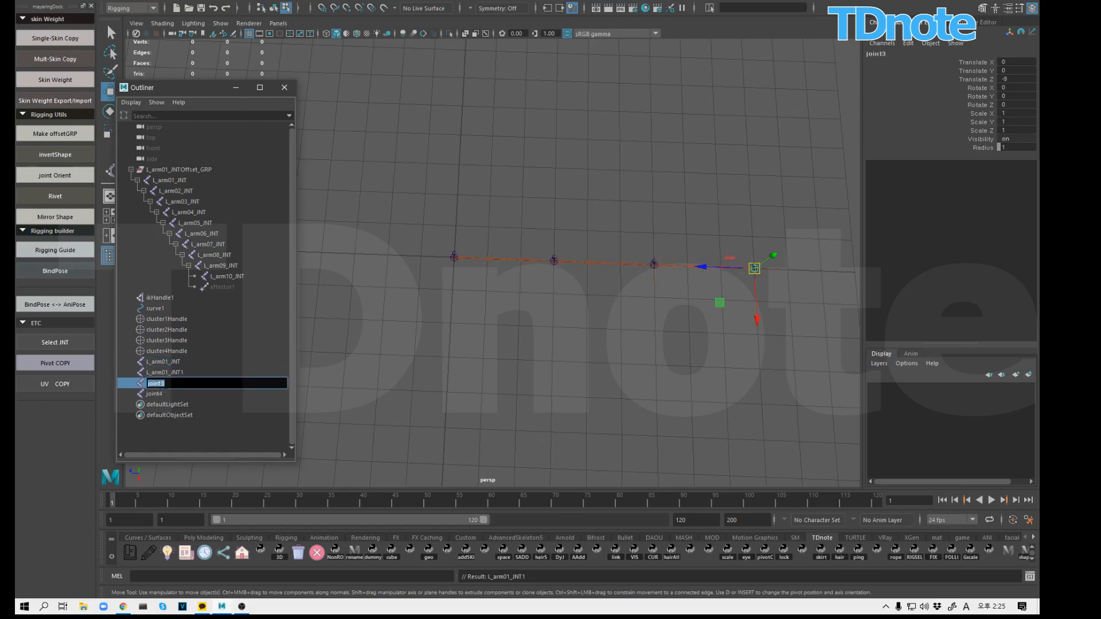
key(ctrl+v)
double_click(157, 394)
key(ctrl+v)
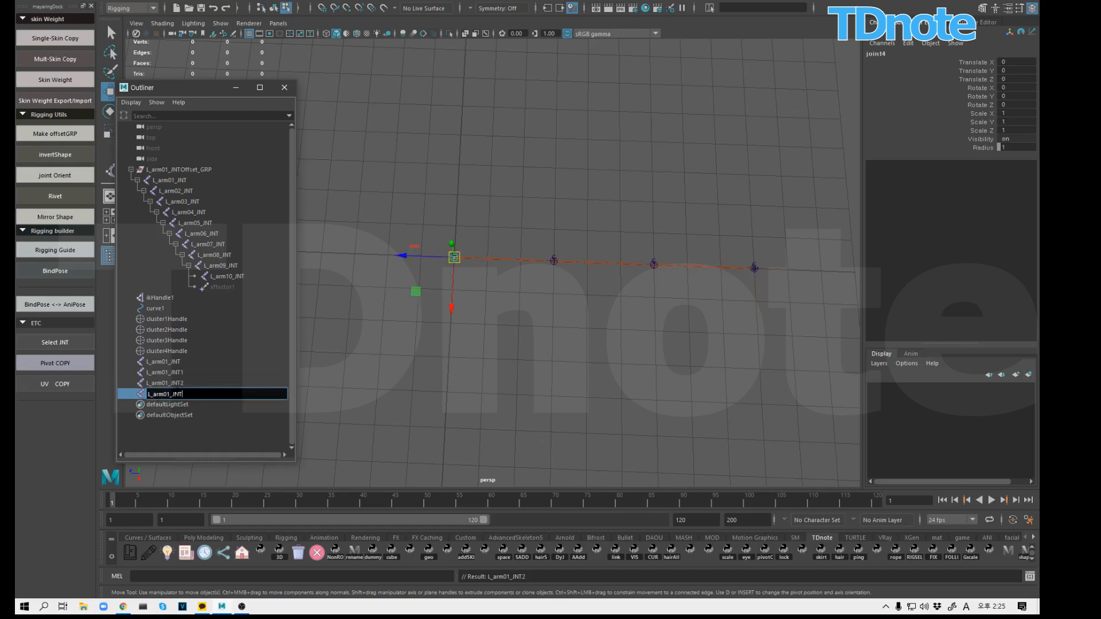
Step: Rename L_arm01_JNT1 as L_arm02_JNT1 and L_arm01_JNT2 as L_arm03_JNT2
double_click(166, 383)
click(167, 373)
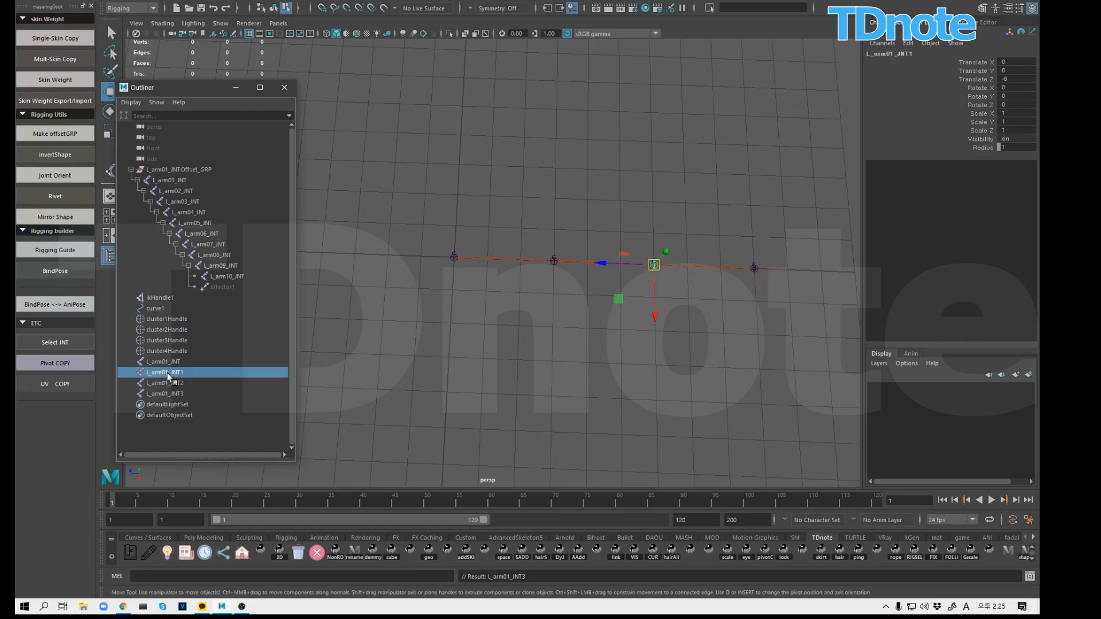
double_click(167, 373)
click(167, 372)
text(2)
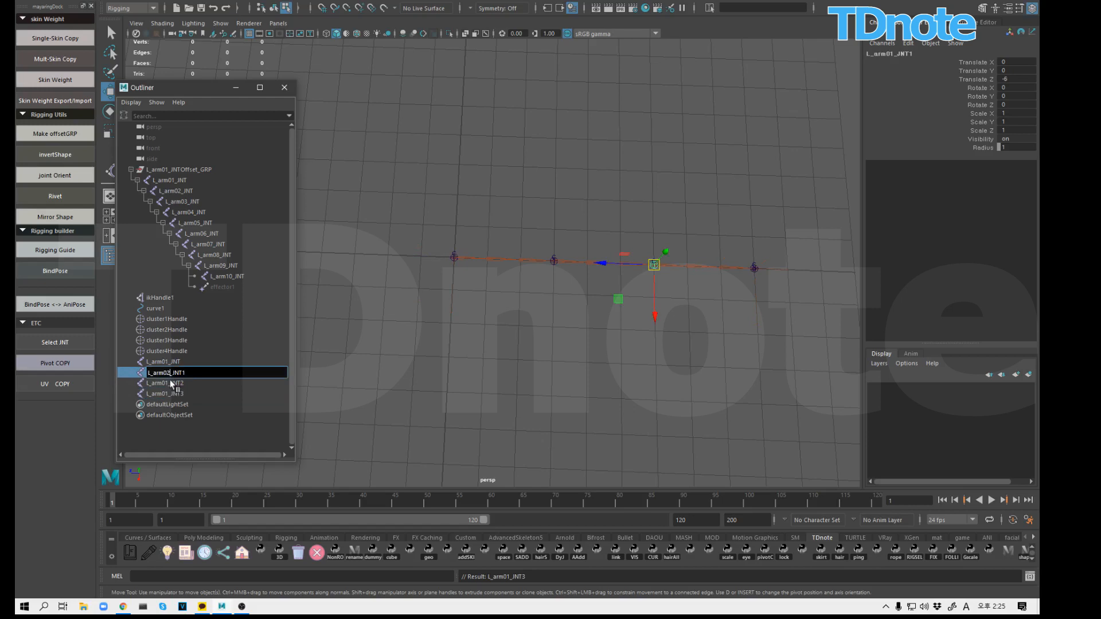
double_click(166, 382)
click(167, 383)
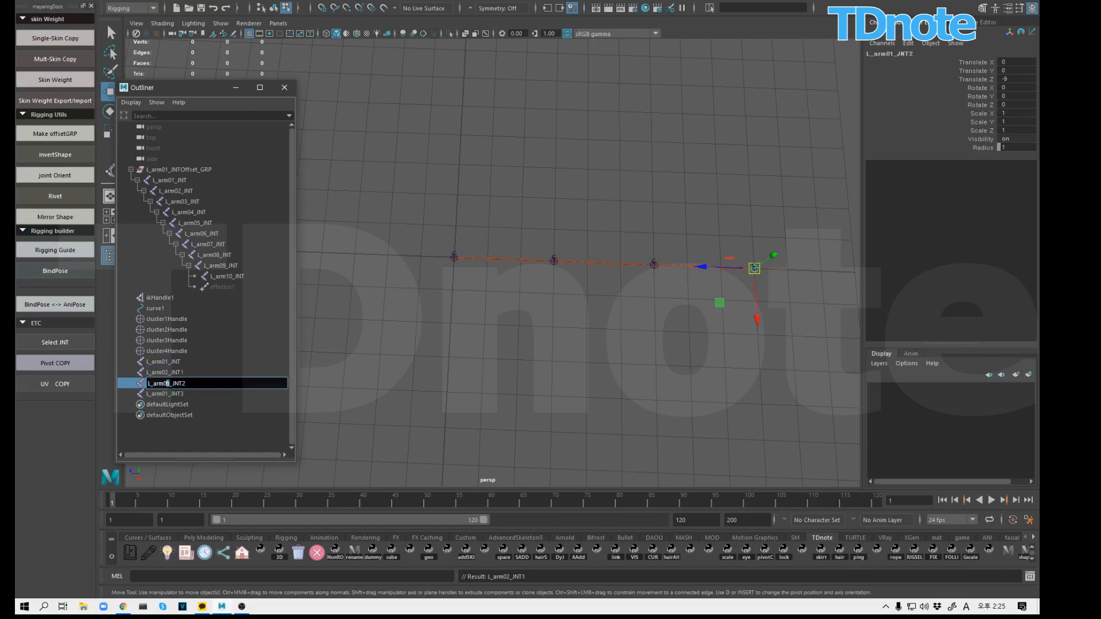
text(3)
Step: Rename the loose joint L_arm01_JNT3 as L_arm03_JNT3
click(167, 394)
double_click(167, 394)
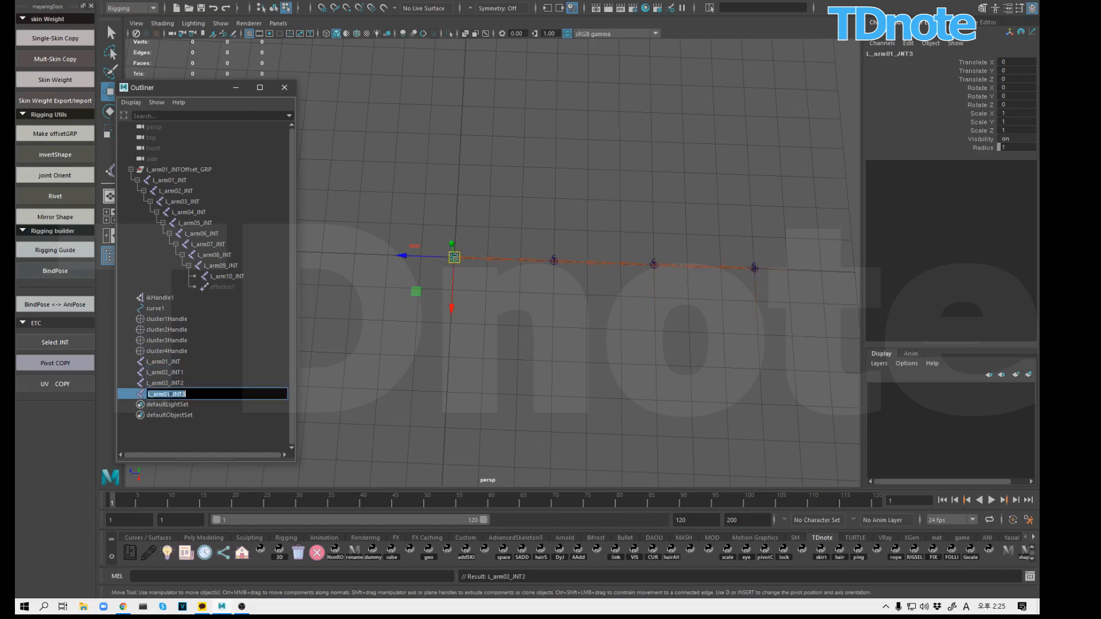
click(167, 394)
text(3)
Step: Remove the trailing digits from L_arm02_JNT1 and L_arm03_JNT2 so the loose joints are named L_arm02_JNT and L_arm03_JNT
click(184, 372)
double_click(184, 372)
click(184, 373)
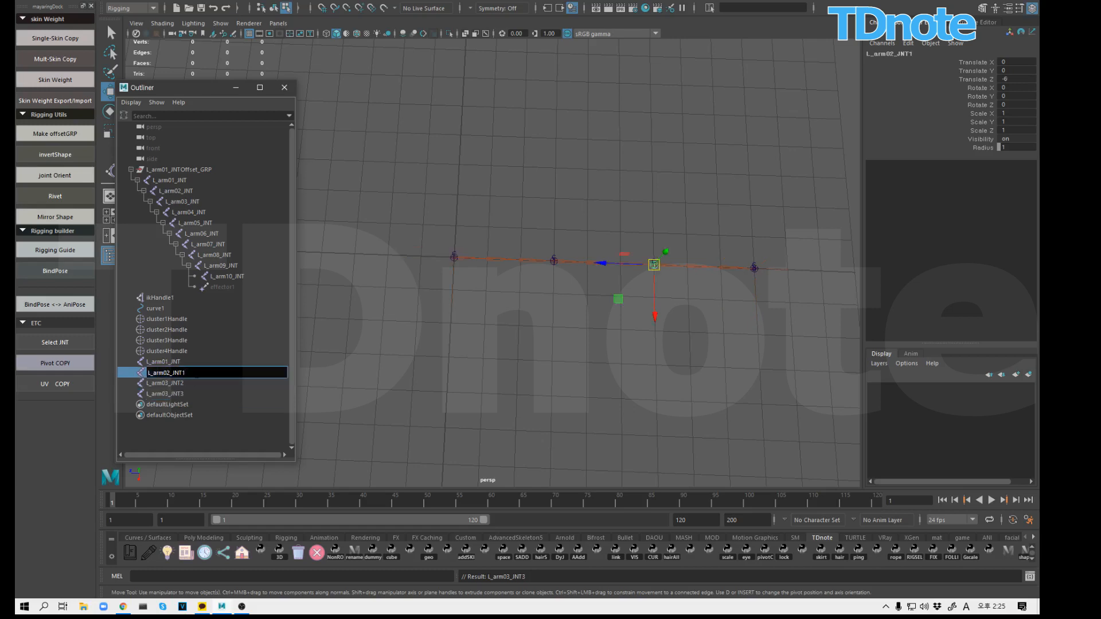
key(Return)
double_click(191, 383)
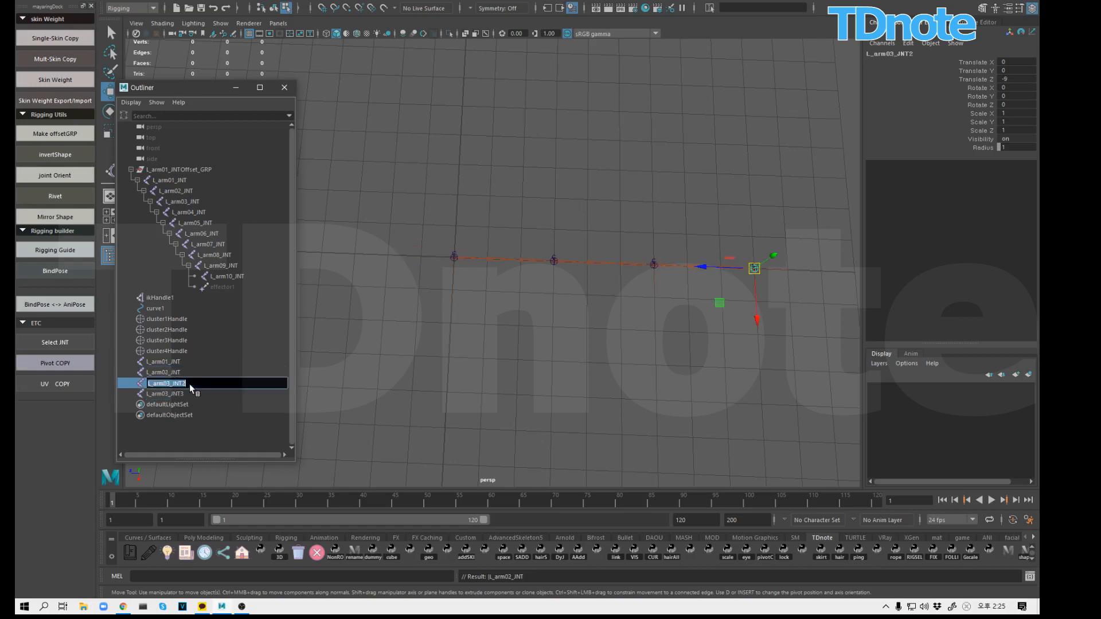
click(189, 383)
key(BackSpace)
key(Return)
Step: Rename the last loose joint as L_arm04_JNT and clear the selection
click(188, 394)
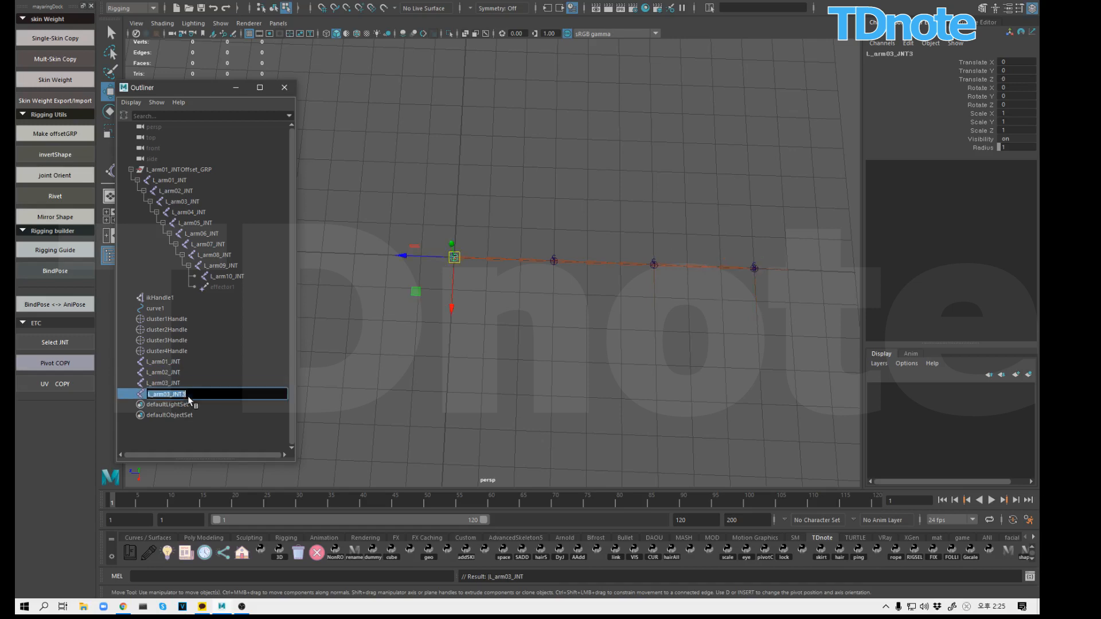
double_click(187, 394)
key(Return)
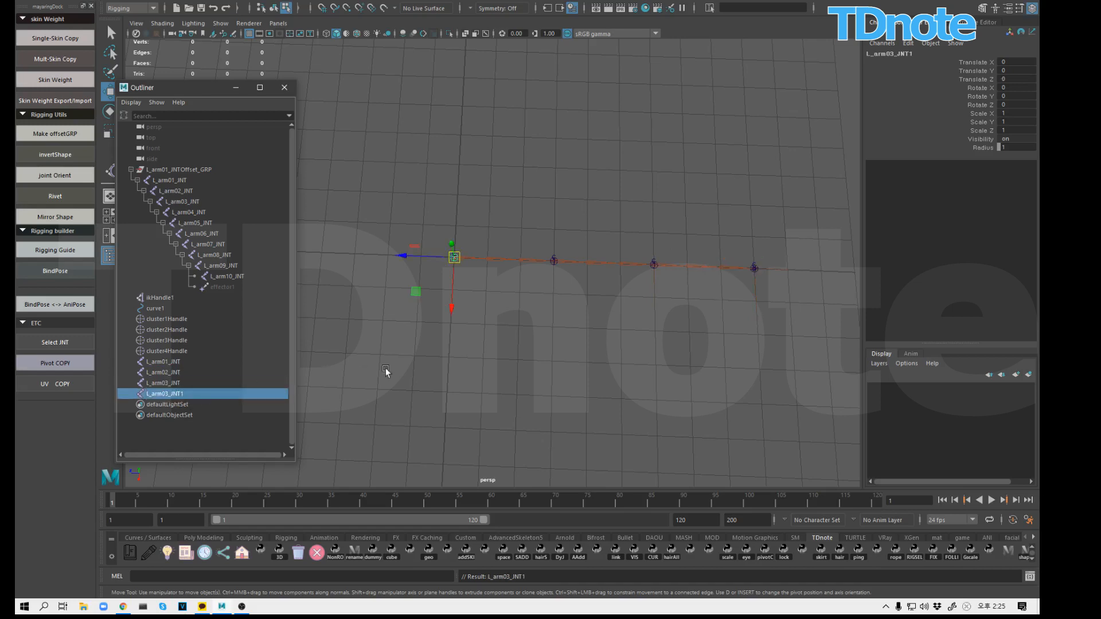
double_click(178, 394)
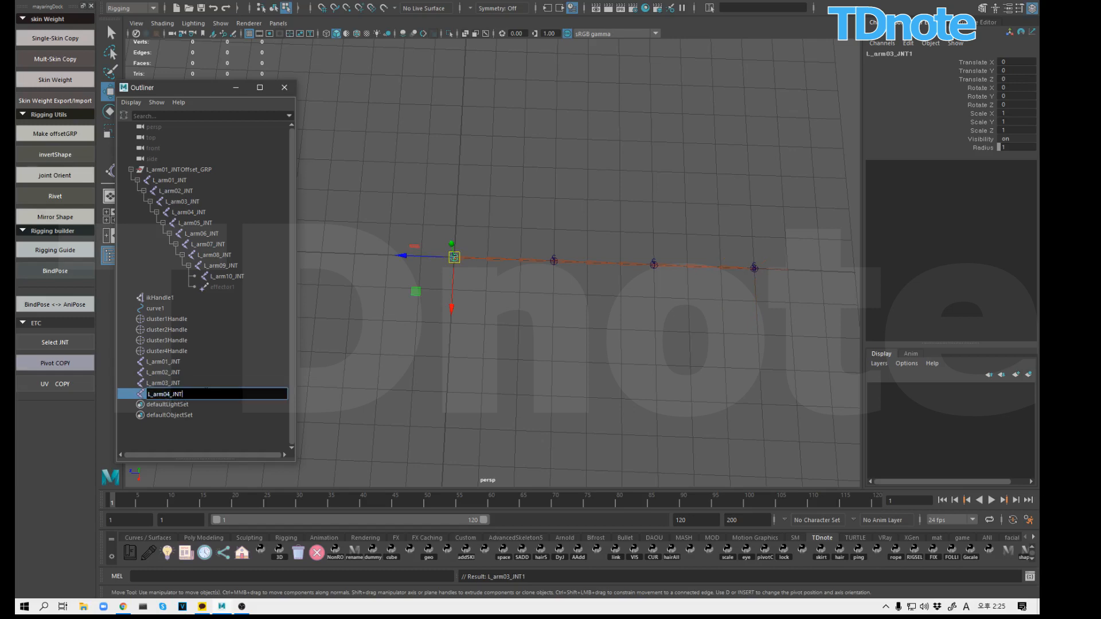
key(Return)
click(431, 366)
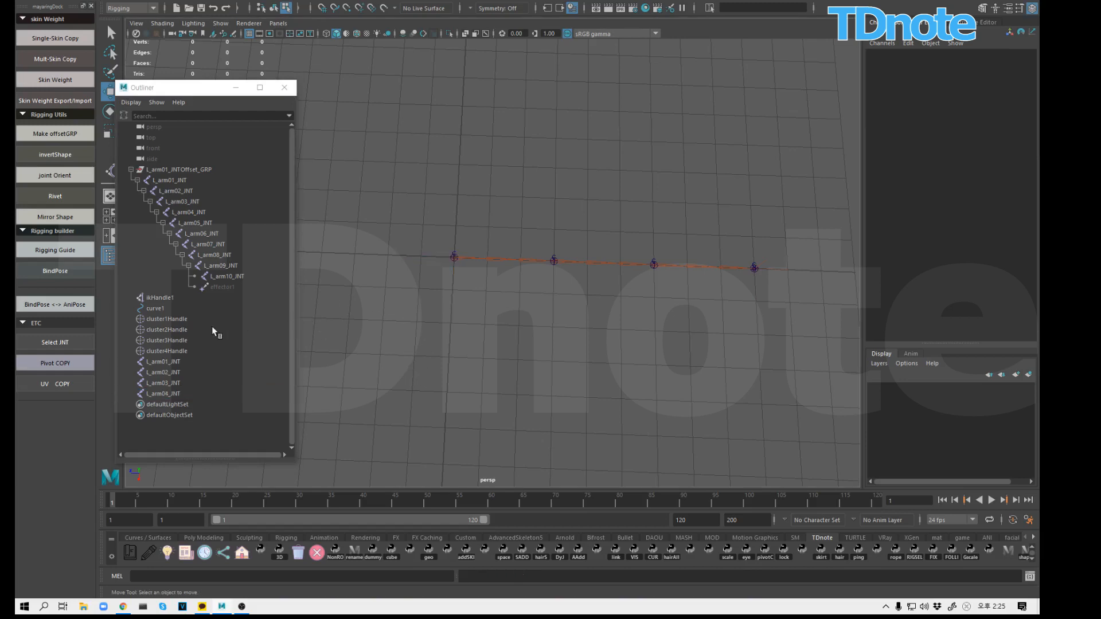
Step: Create a cube FK control with the four loose joints L_arm01_JNT to L_arm04_JNT selected, and expand its offset group
drag(167, 362, 165, 393)
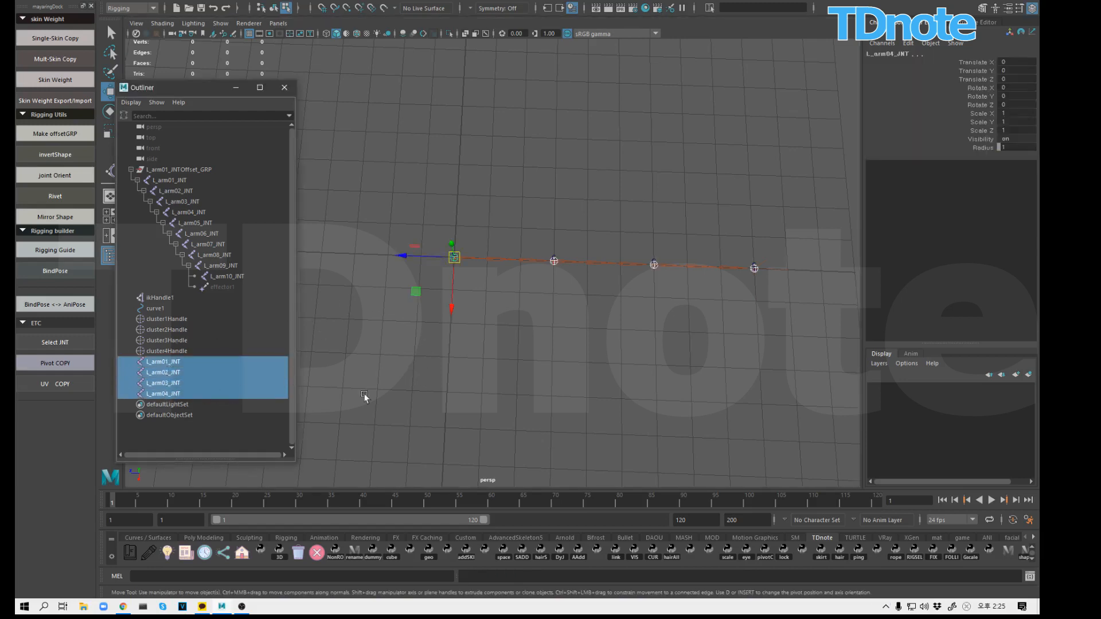
click(391, 555)
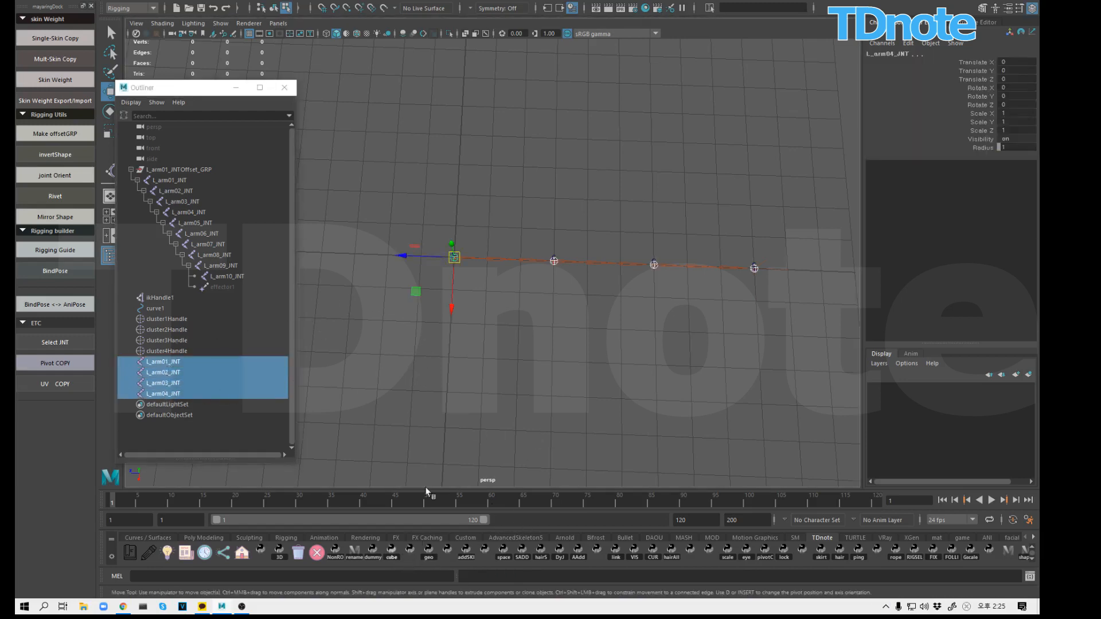
click(431, 365)
click(131, 404)
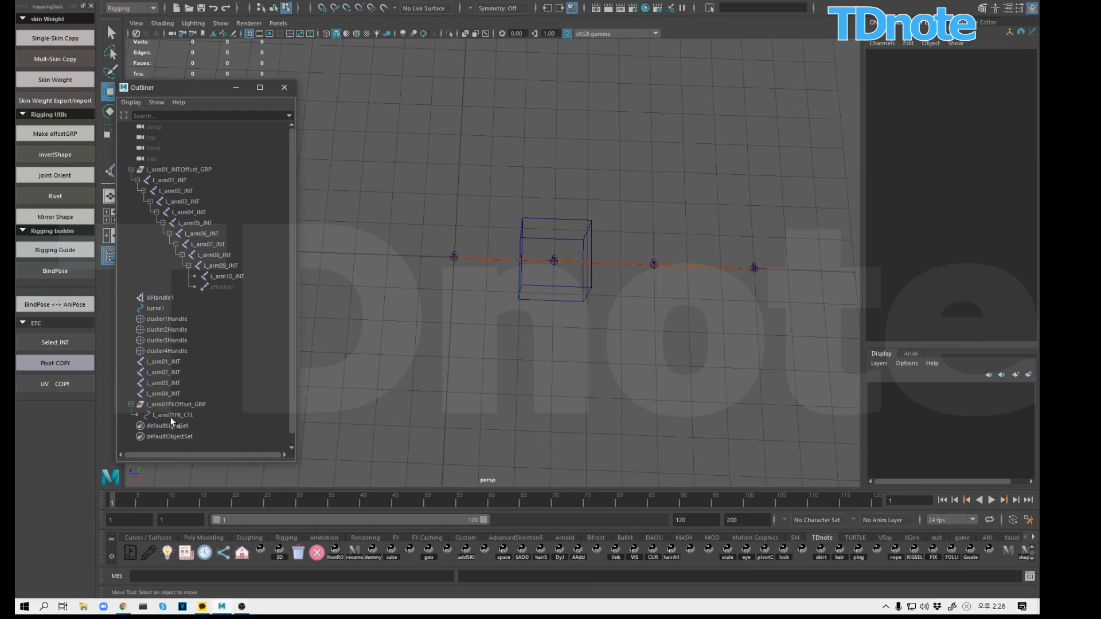
Step: Create a separate cube FK control for each of the loose joints L_arm02_JNT, L_arm03_JNT and L_arm04_JNT
click(174, 372)
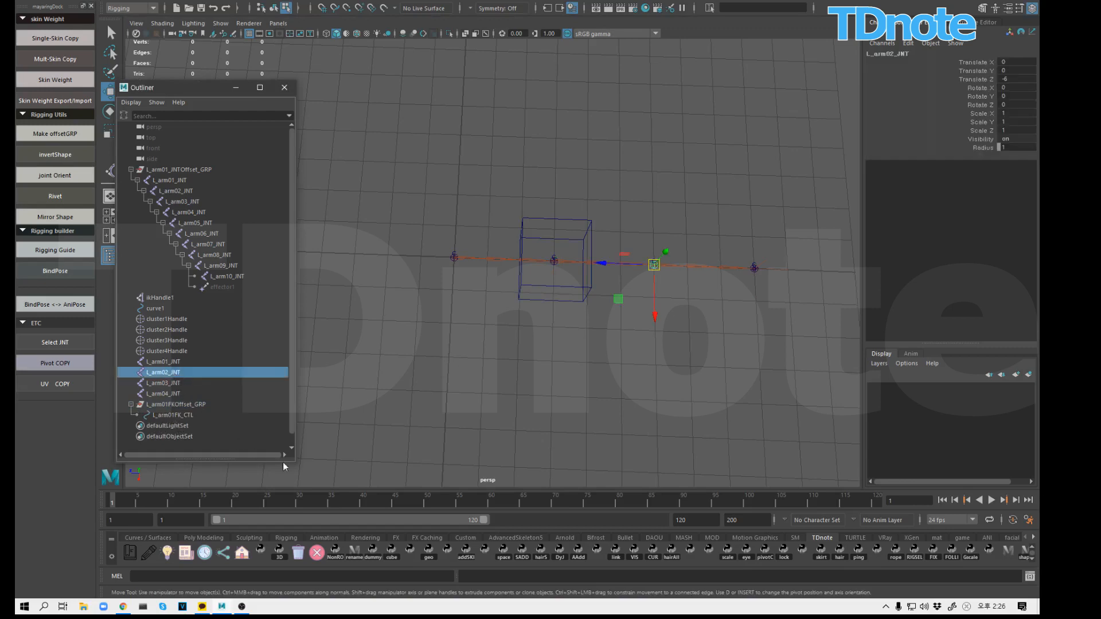
click(391, 552)
click(391, 553)
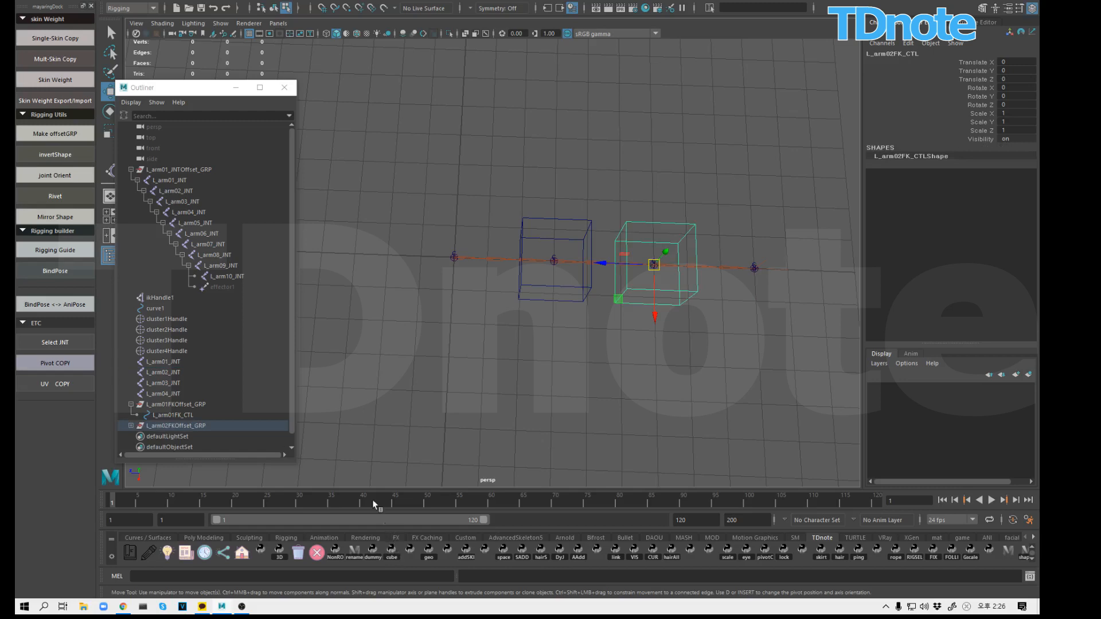
click(172, 383)
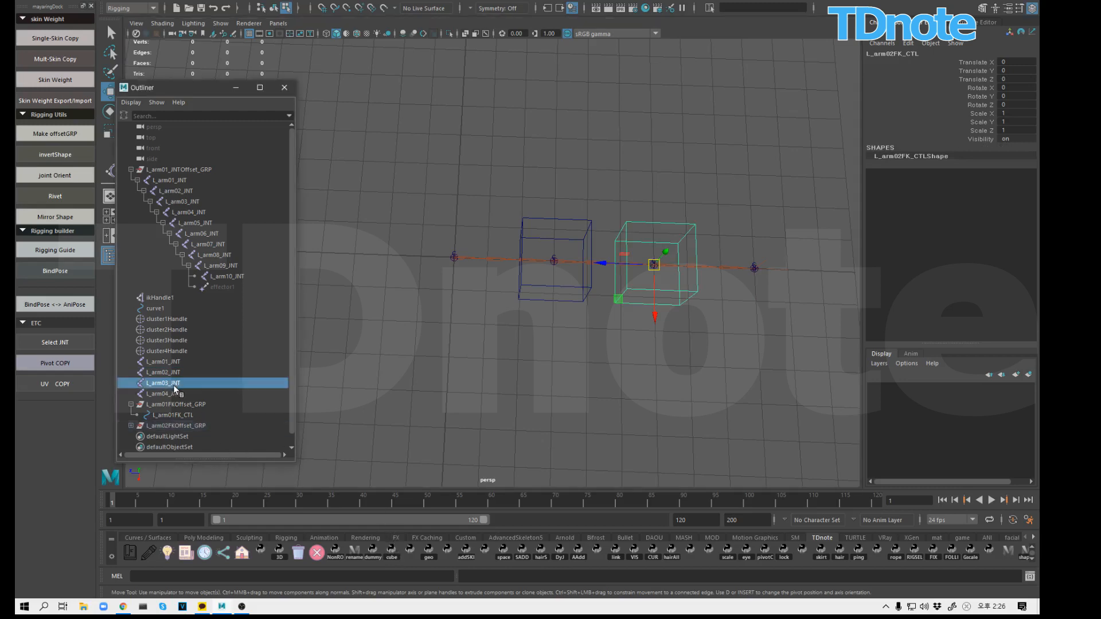
click(389, 554)
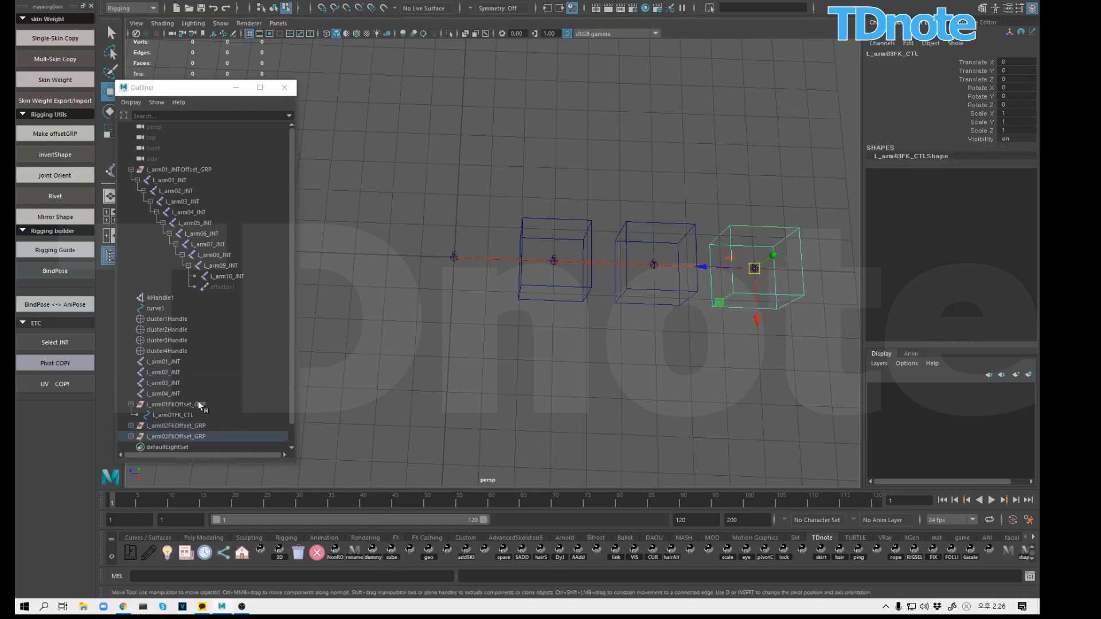
click(175, 395)
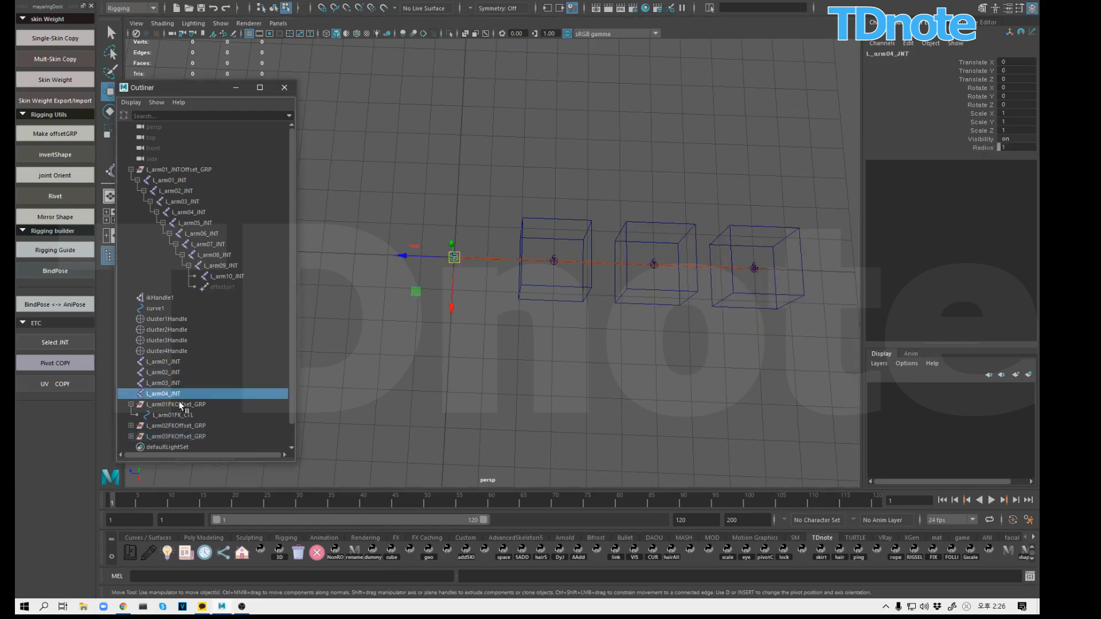
click(395, 554)
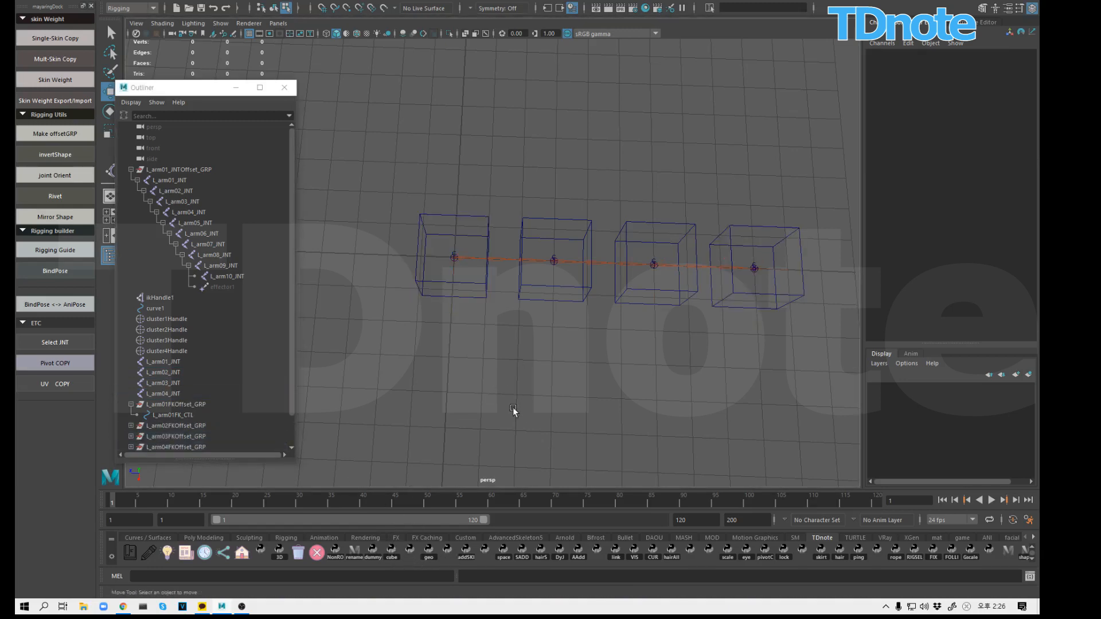
Step: Collapse the first FK offset group and delete the four loose joints L_arm01_JNT to L_arm04_JNT
scroll(290, 349, down, 3)
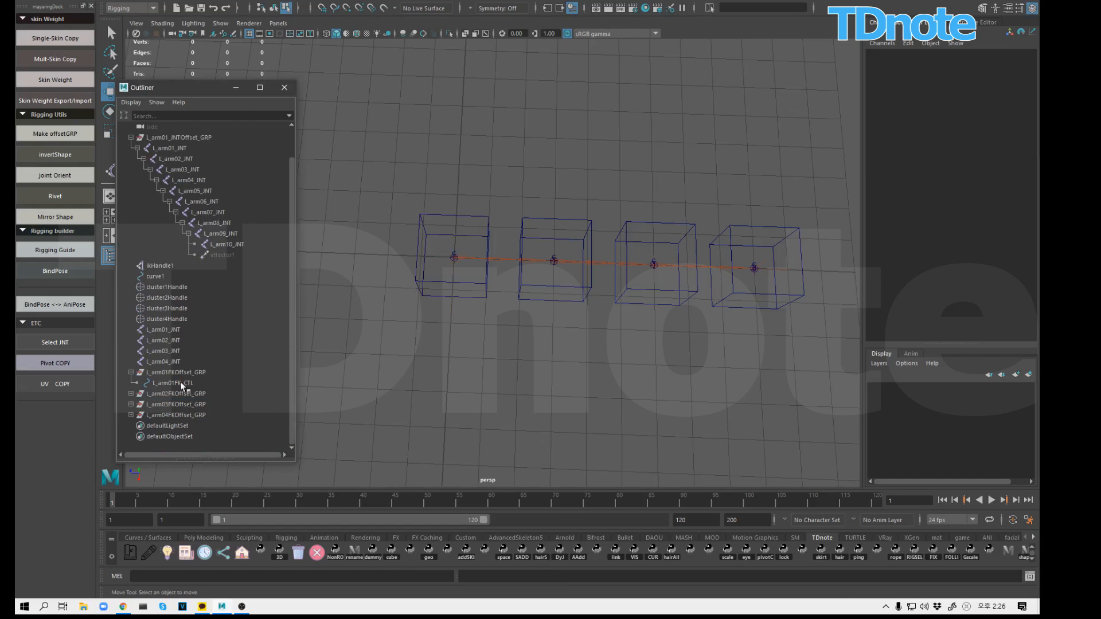
click(131, 372)
drag(175, 372, 174, 343)
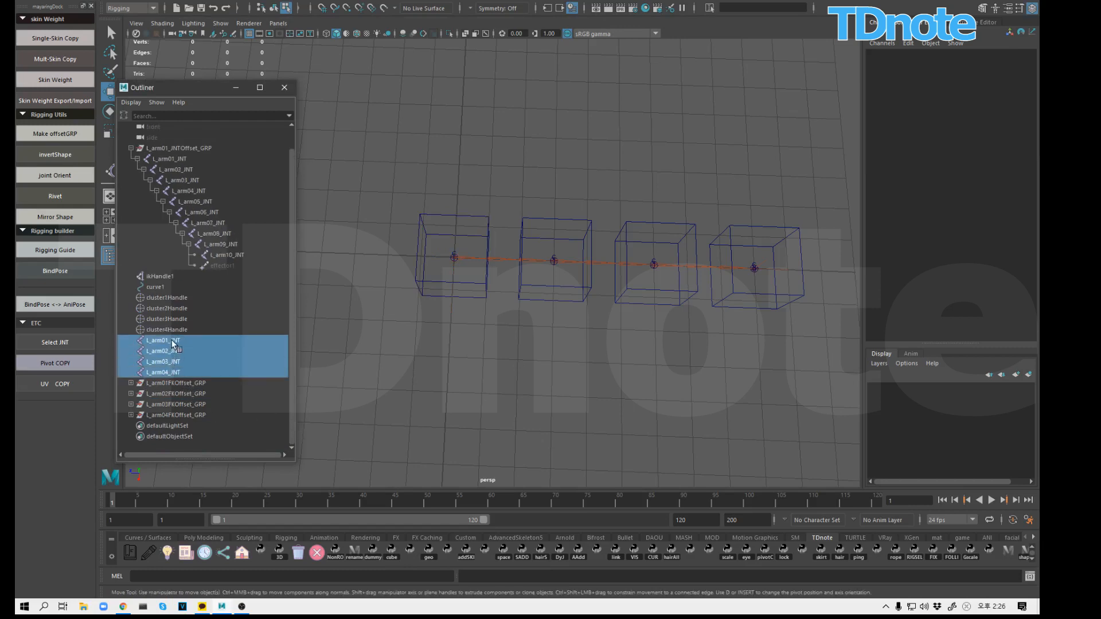
key(Delete)
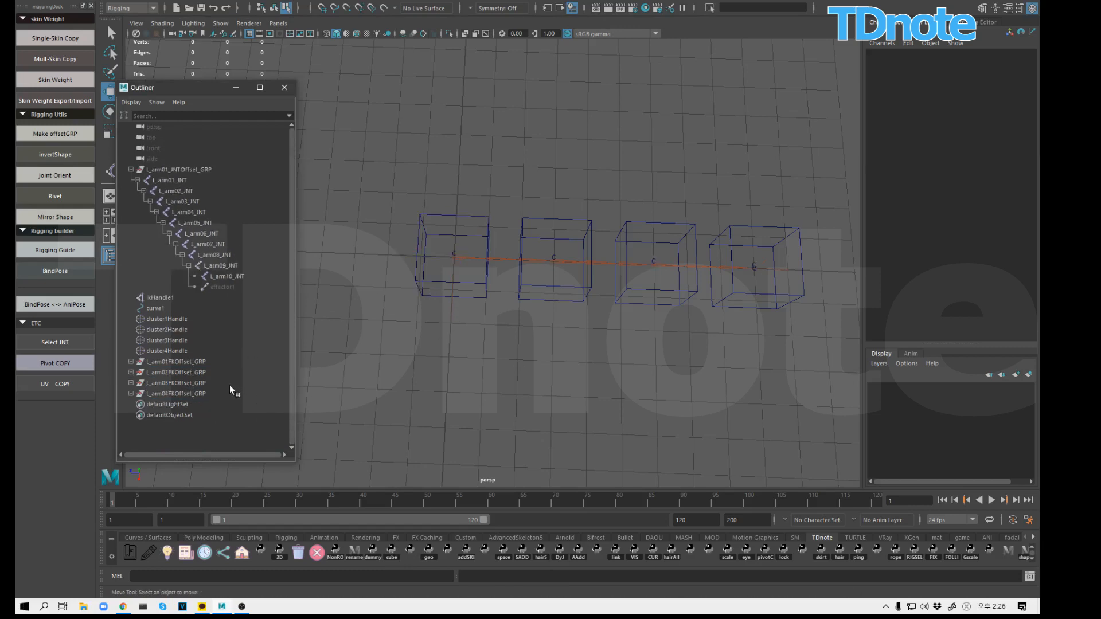
Step: Select each of the four FK offset groups in turn to check which cube belongs to it
click(194, 362)
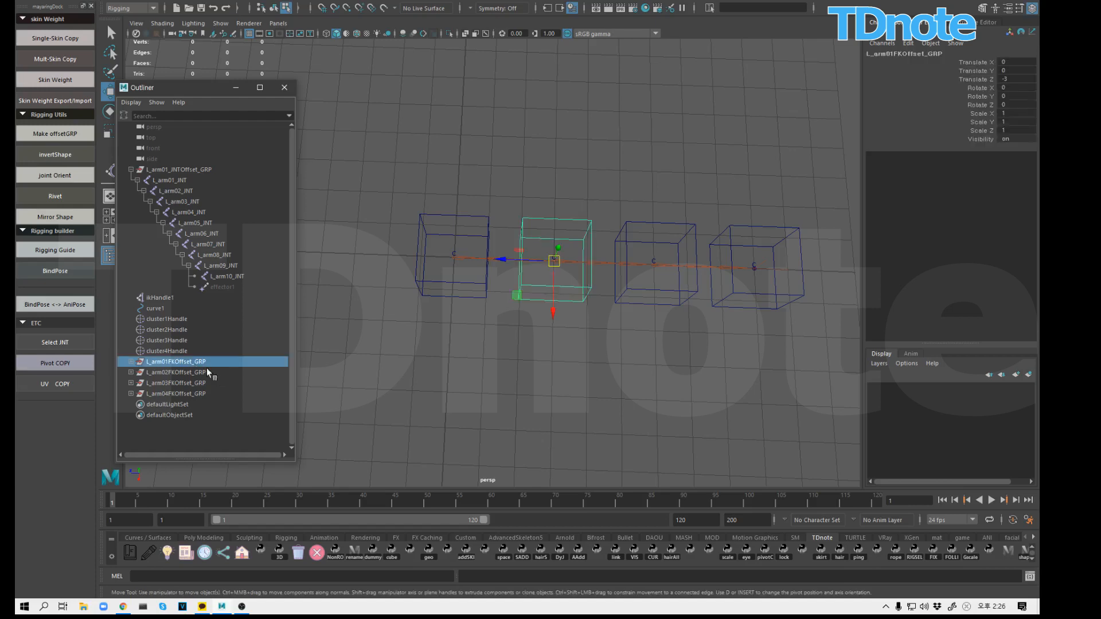
click(195, 374)
click(192, 383)
click(188, 394)
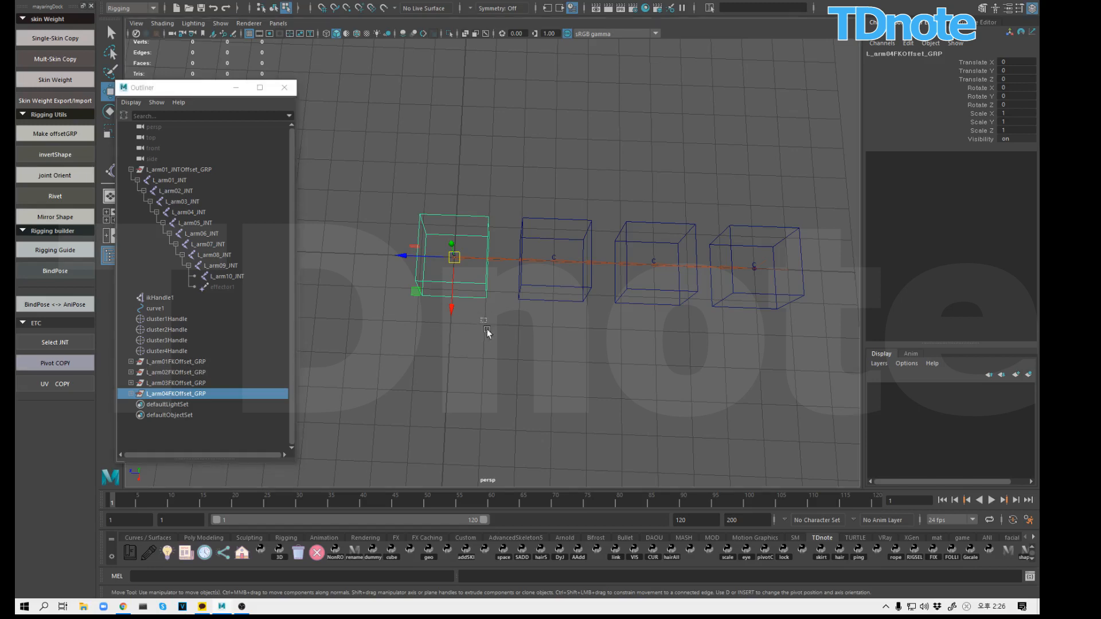
click(338, 290)
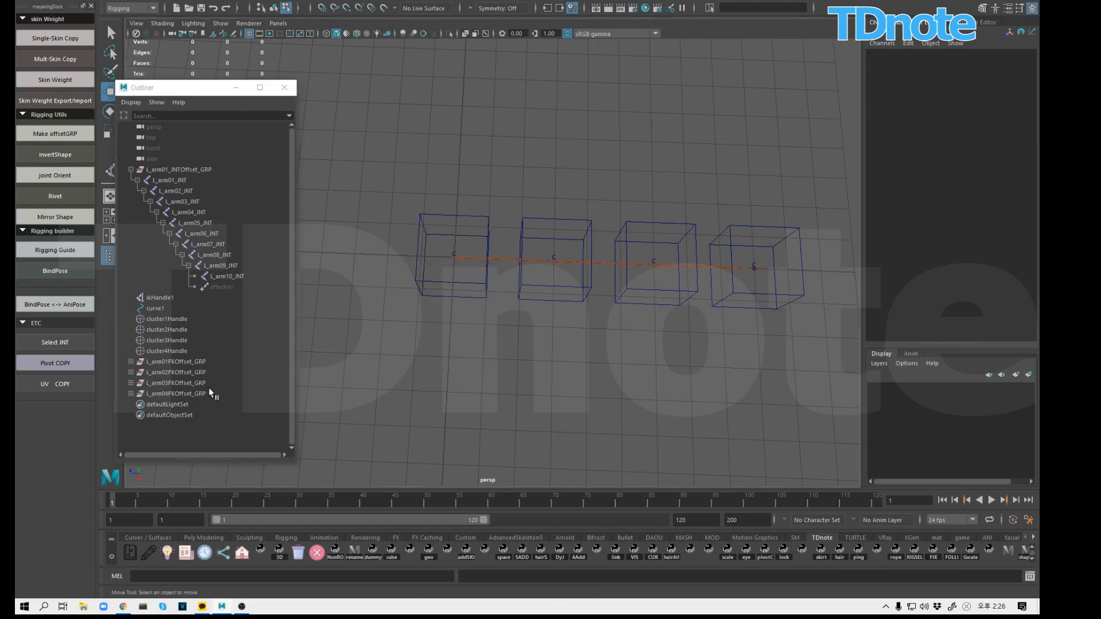
Step: Switch to object selection and parent cluster1Handle under the L_arm04FK_CTL cube control at the chain's start
click(167, 319)
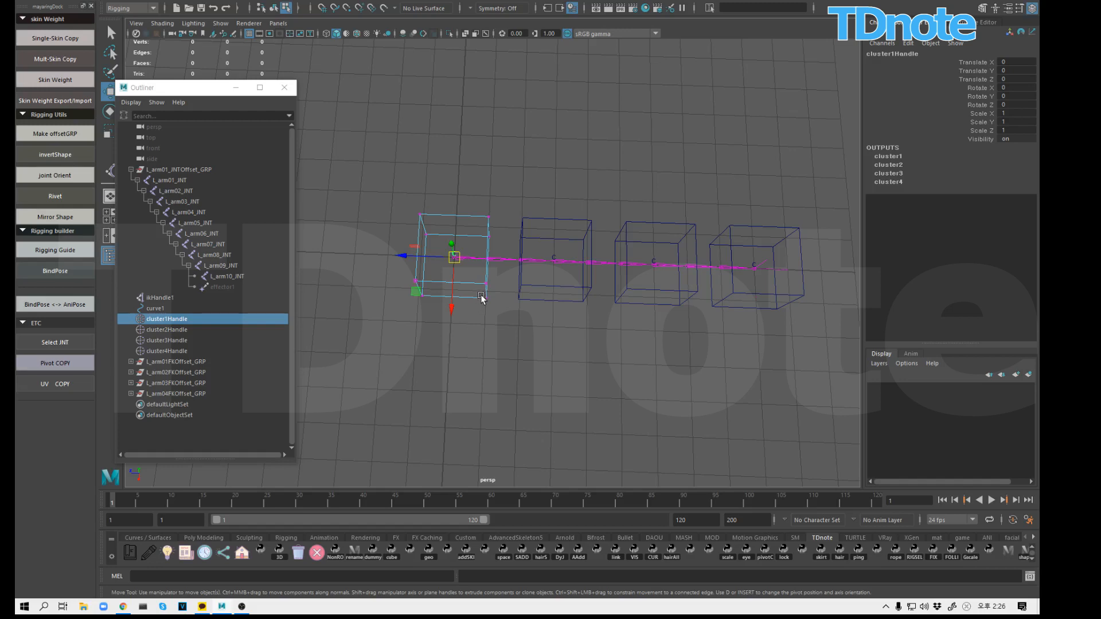
key(F8)
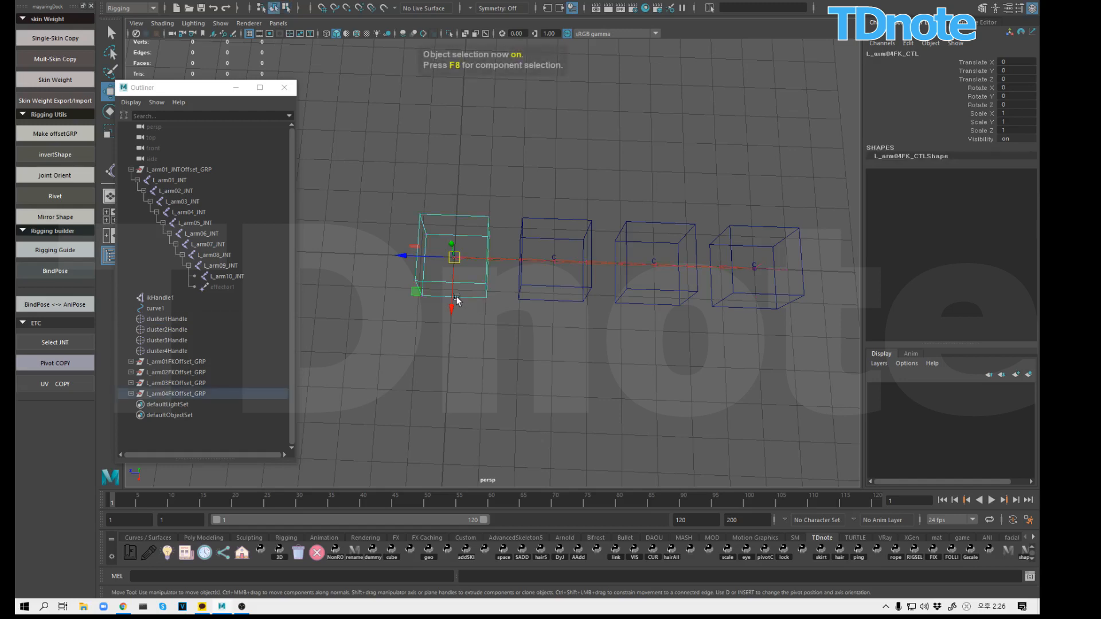
click(169, 318)
click(480, 283)
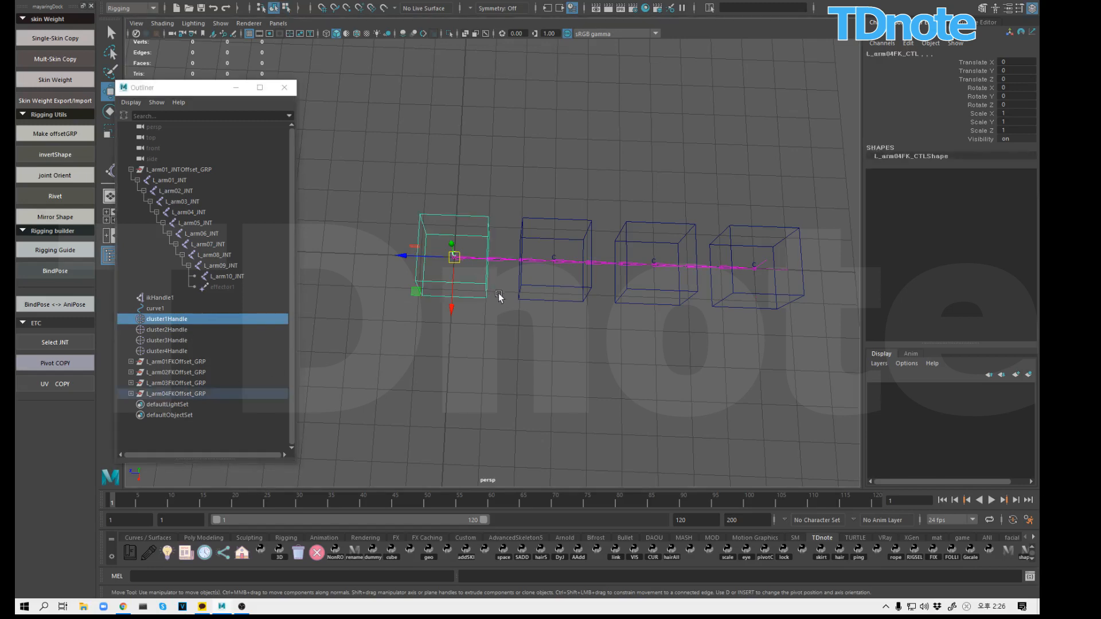
key(p)
click(533, 332)
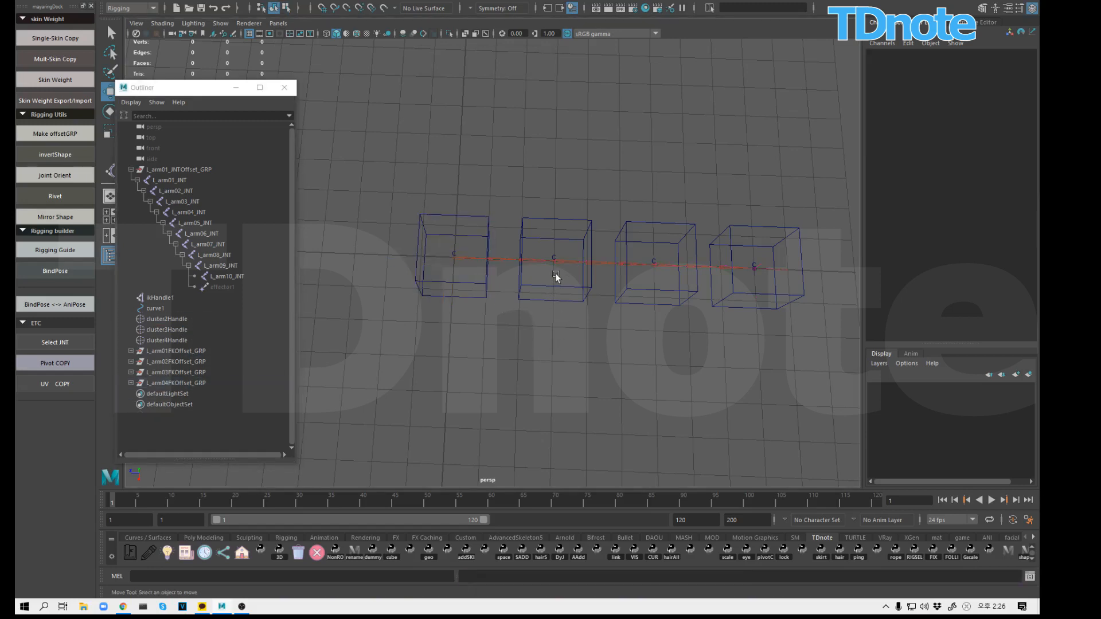
Step: Parent cluster2Handle under L_arm01FK_CTL and cluster3Handle under L_arm02FK_CTL, matching each cluster to the cube around it
click(177, 321)
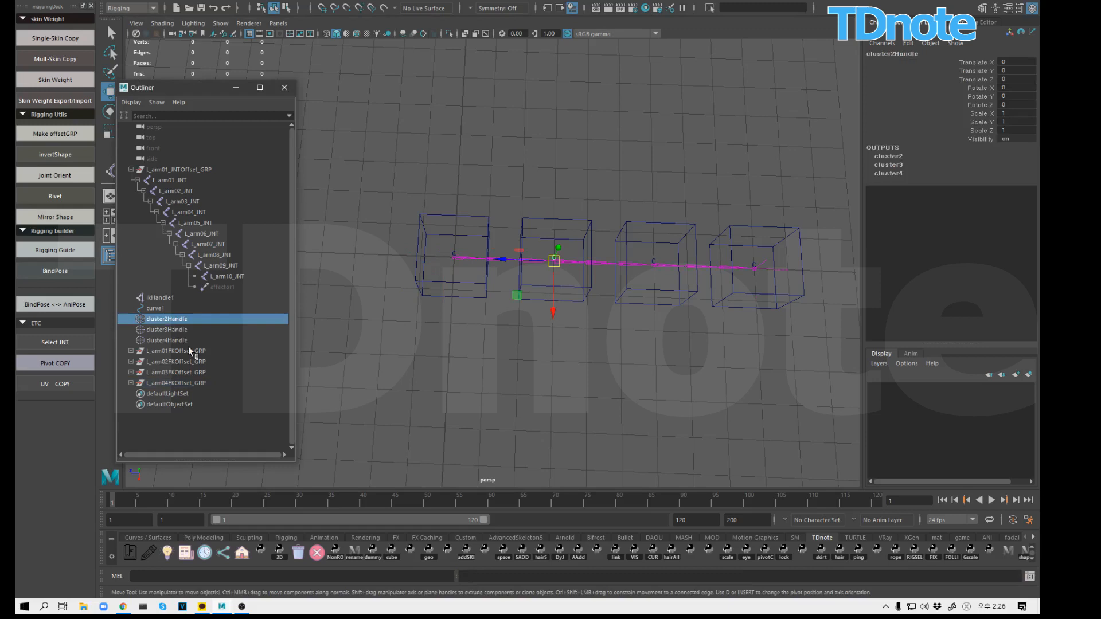
shift+click(597, 229)
key(p)
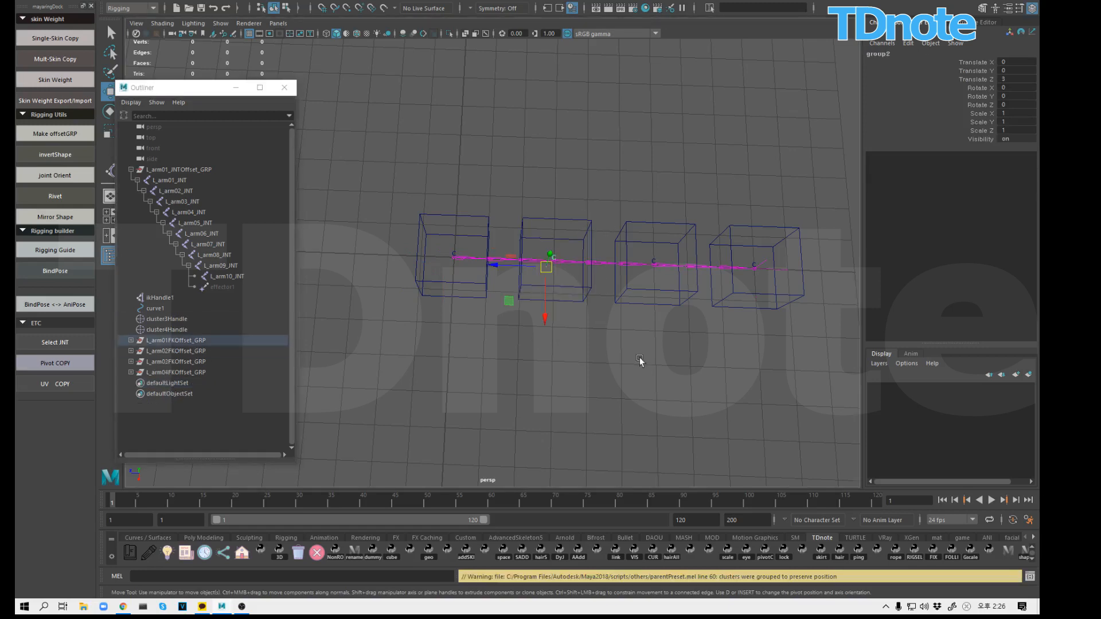
click(641, 361)
click(172, 319)
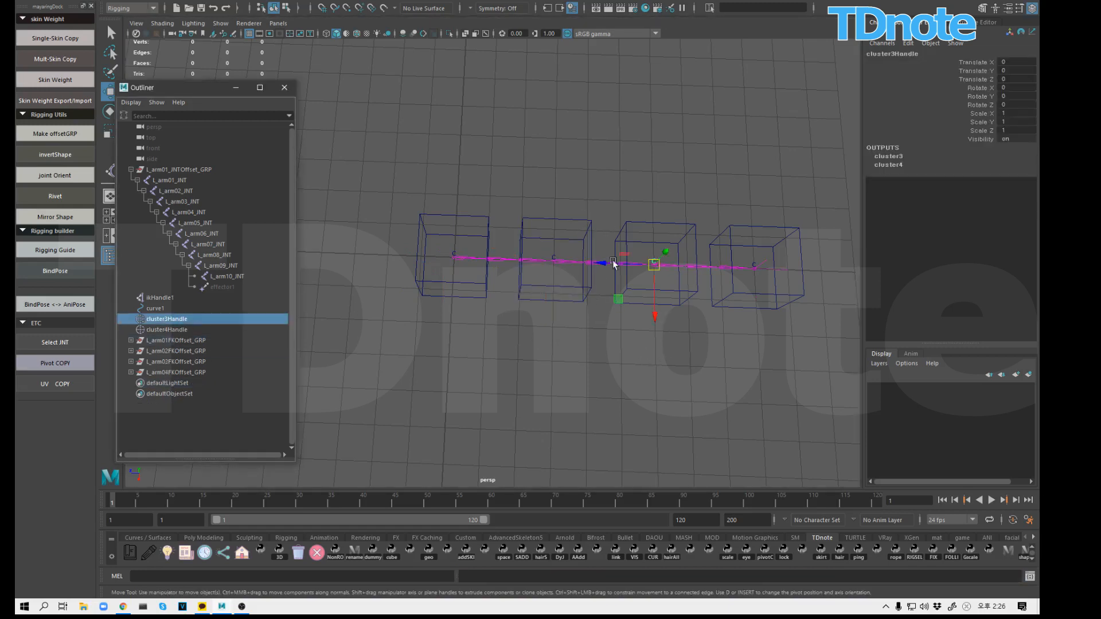
shift+click(683, 230)
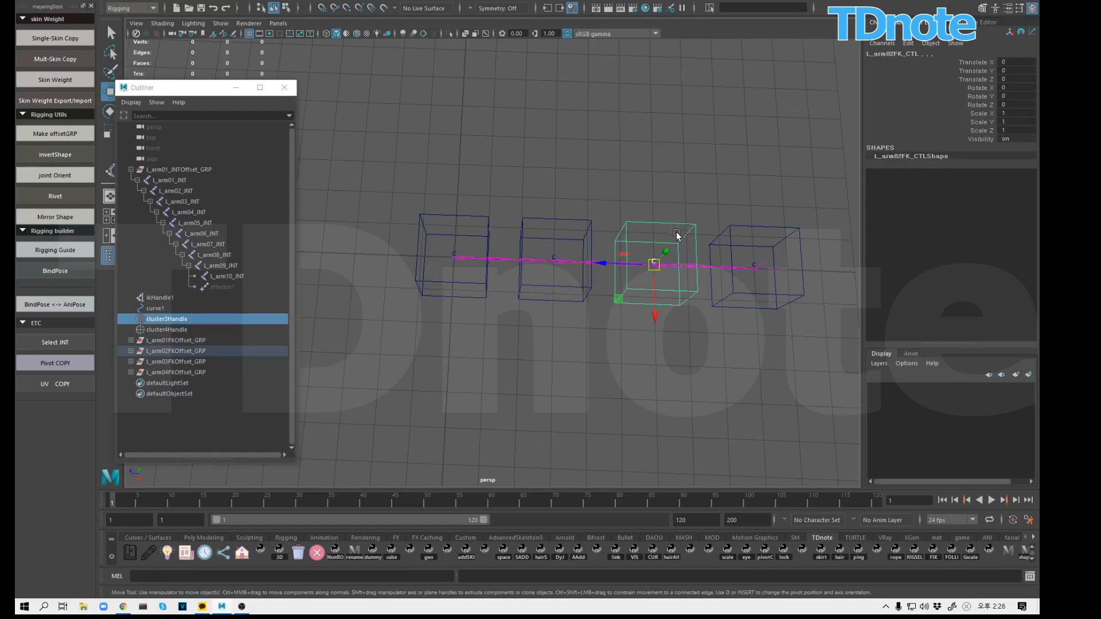
key(p)
click(580, 337)
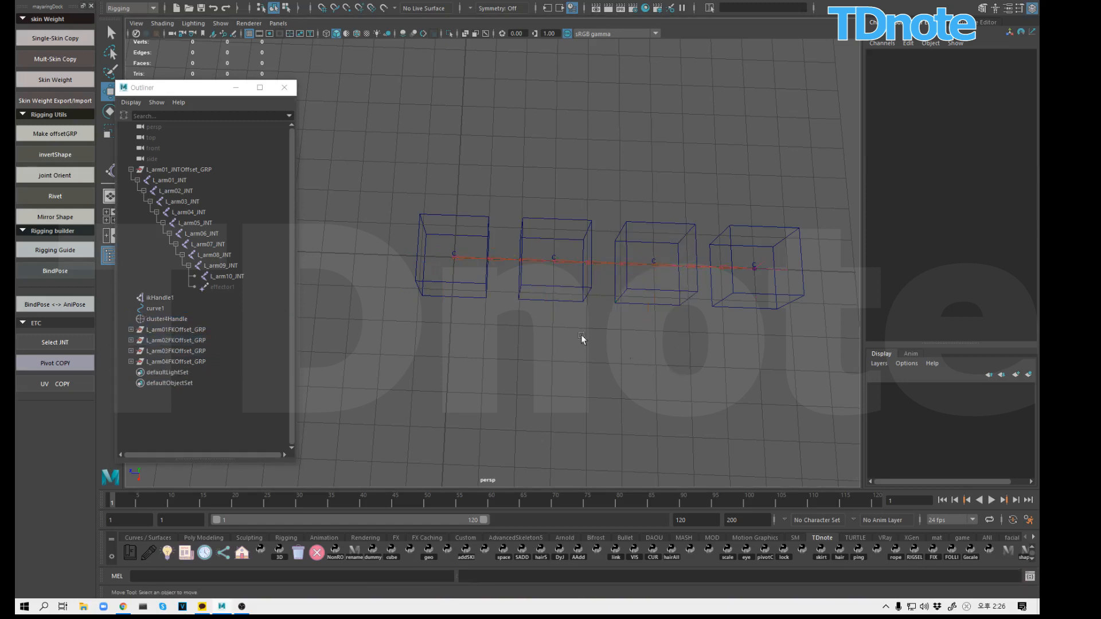
Step: Parent cluster4Handle under the L_arm03FK_CTL cube control at the far end of the chain
click(190, 362)
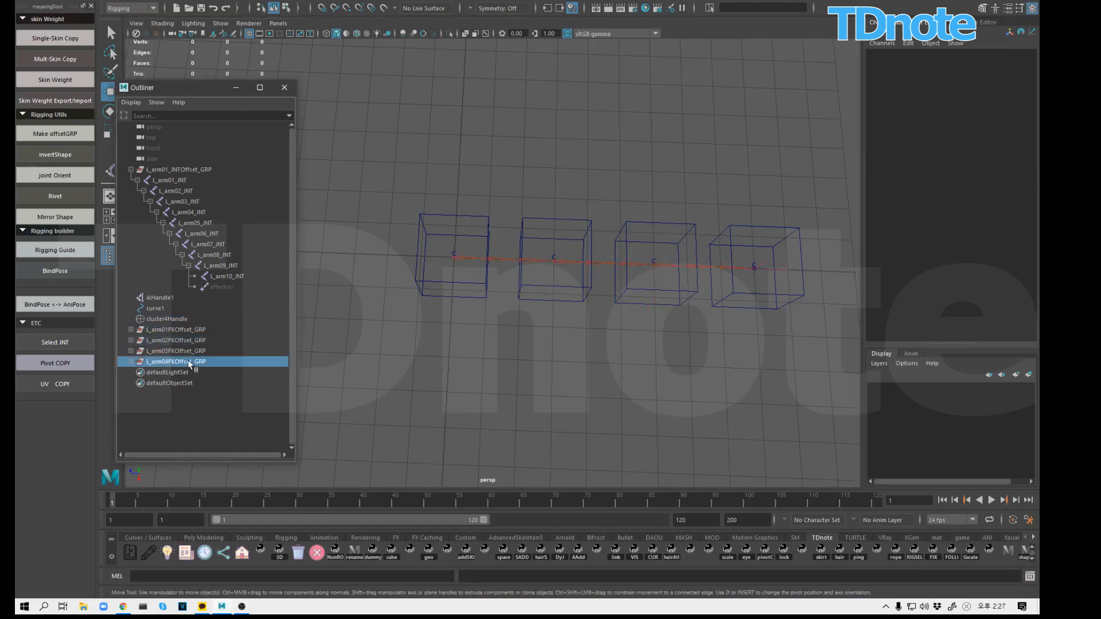
click(562, 346)
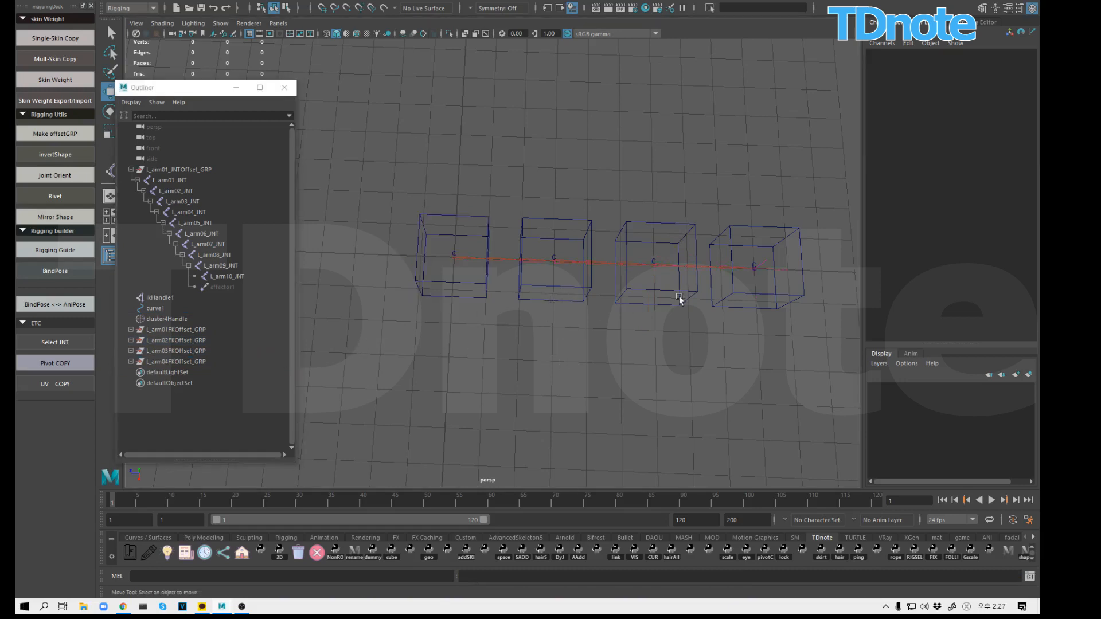
click(257, 318)
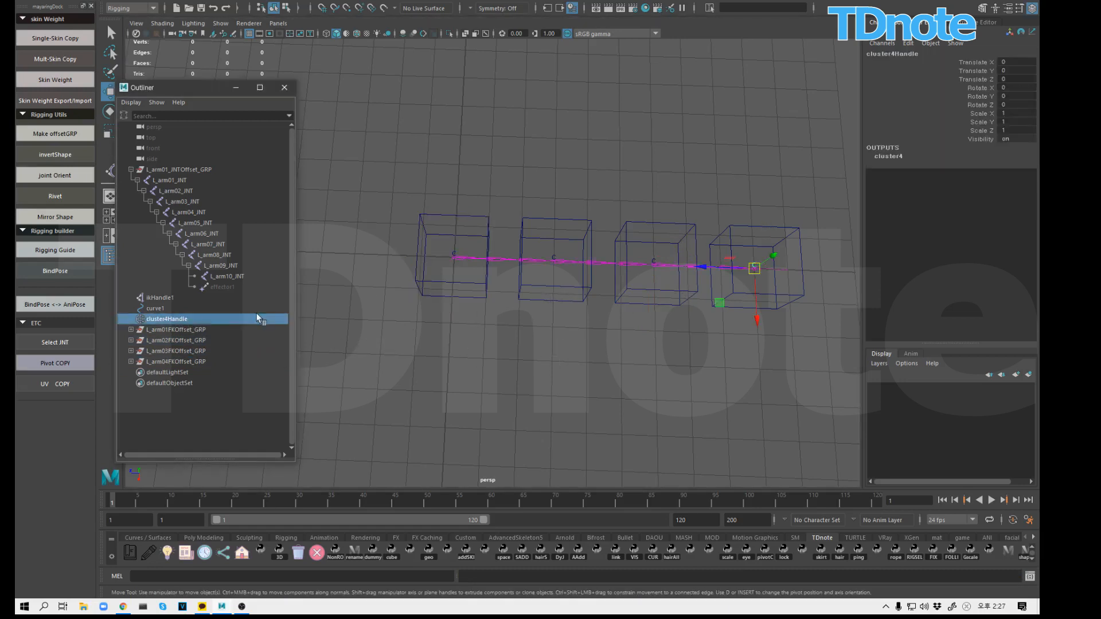
shift+click(791, 235)
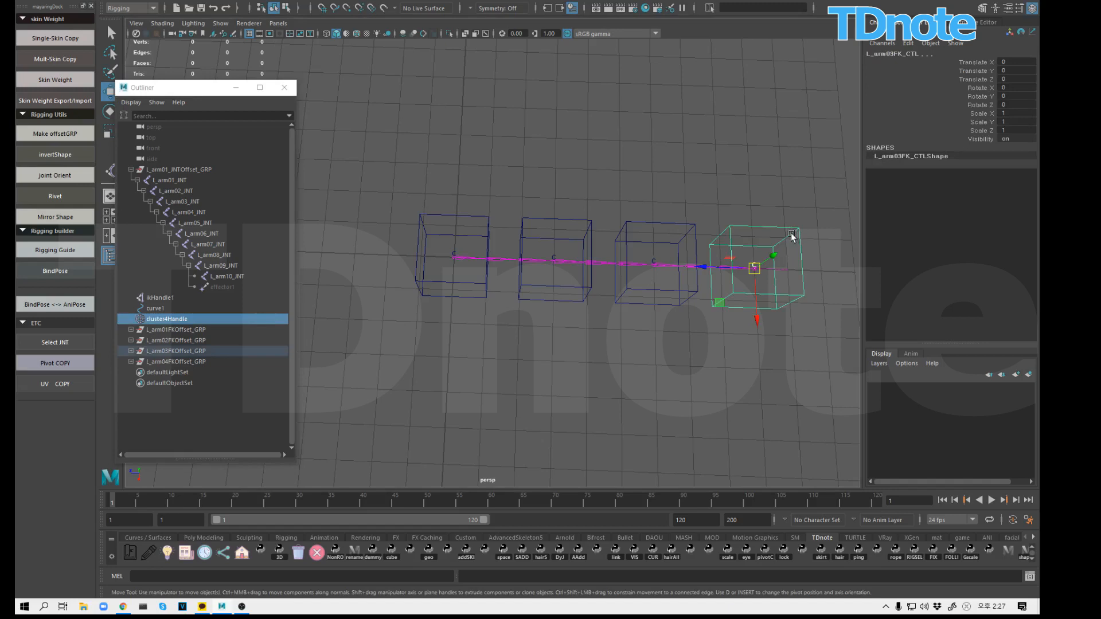
key(p)
click(799, 248)
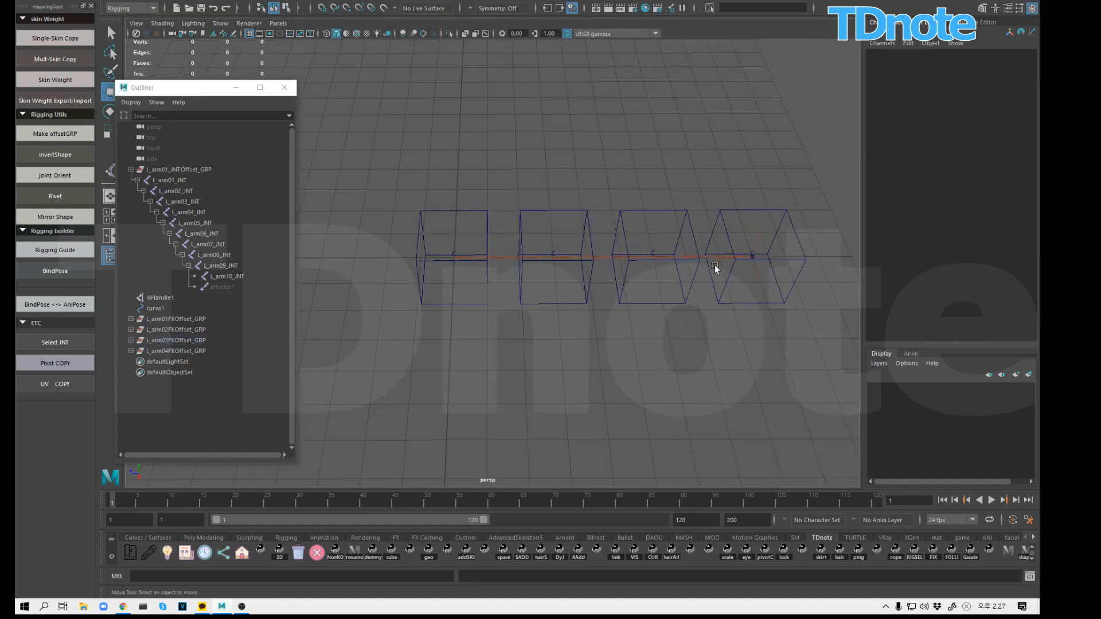
Step: Test-move the L_arm01FK_CTL, L_arm02FK_CTL and L_arm03FK_CTL cubes in turn to check the curve follows, undoing each move
alt+right_drag(715, 264, 553, 288)
click(551, 285)
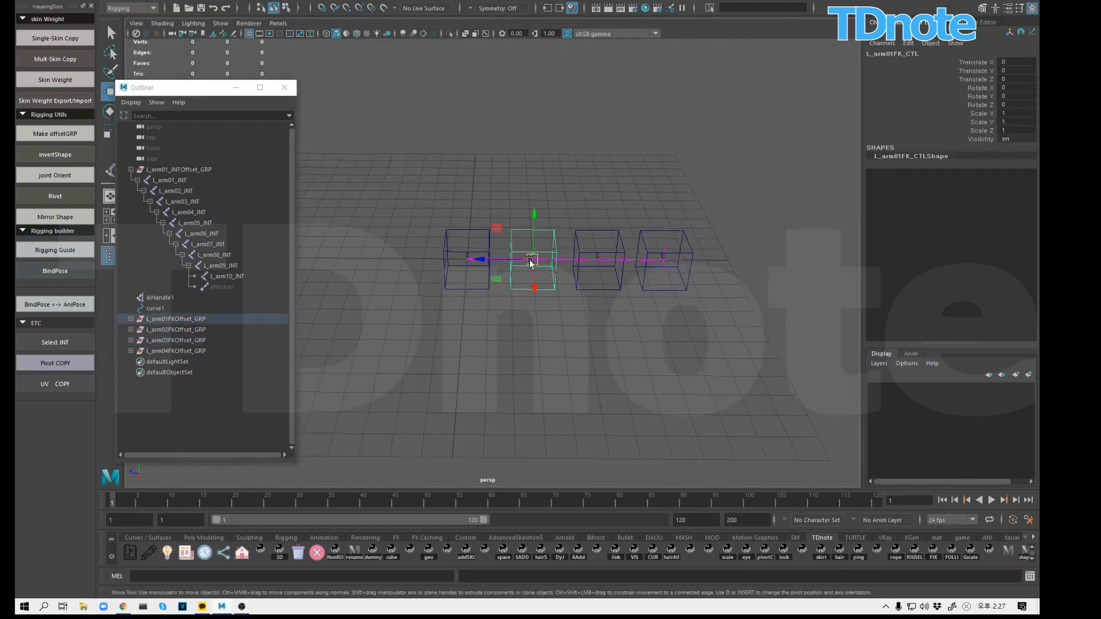
drag(530, 262, 533, 184)
key(ctrl+z)
click(608, 283)
drag(607, 284, 679, 224)
key(ctrl+z)
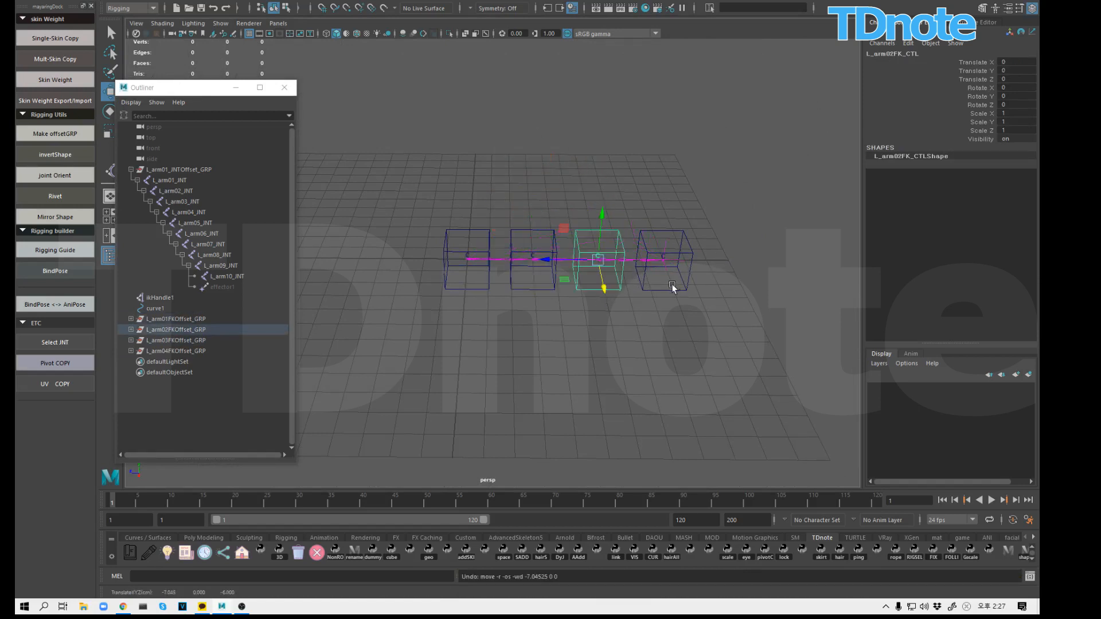
click(672, 284)
mouse_move(672, 285)
mouse_down()
mouse_move(718, 223)
mouse_move(676, 284)
mouse_up()
key(ctrl+z)
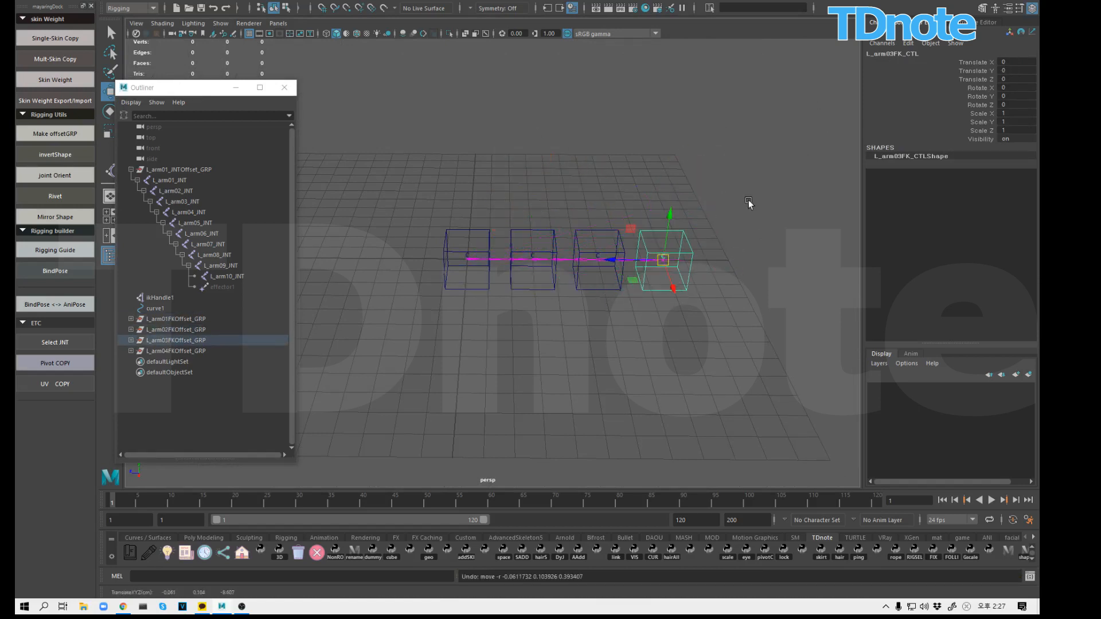
click(748, 203)
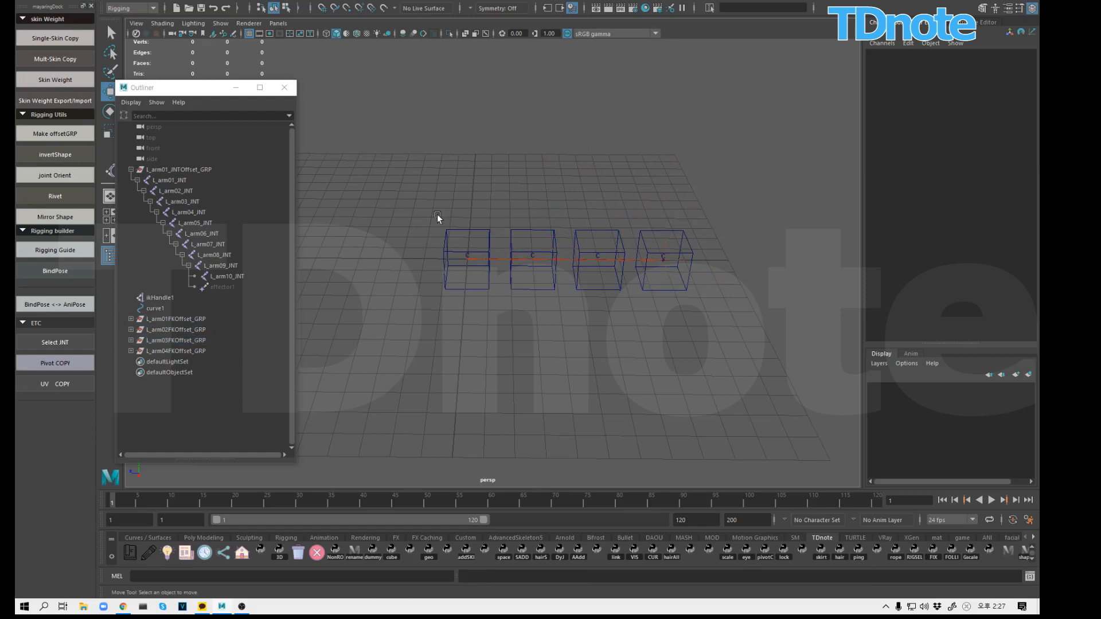
Step: Test-move the L_arm04FK_CTL cube at the chain's start, undoing each move, and check the contents of its offset group
click(477, 285)
drag(490, 273, 482, 248)
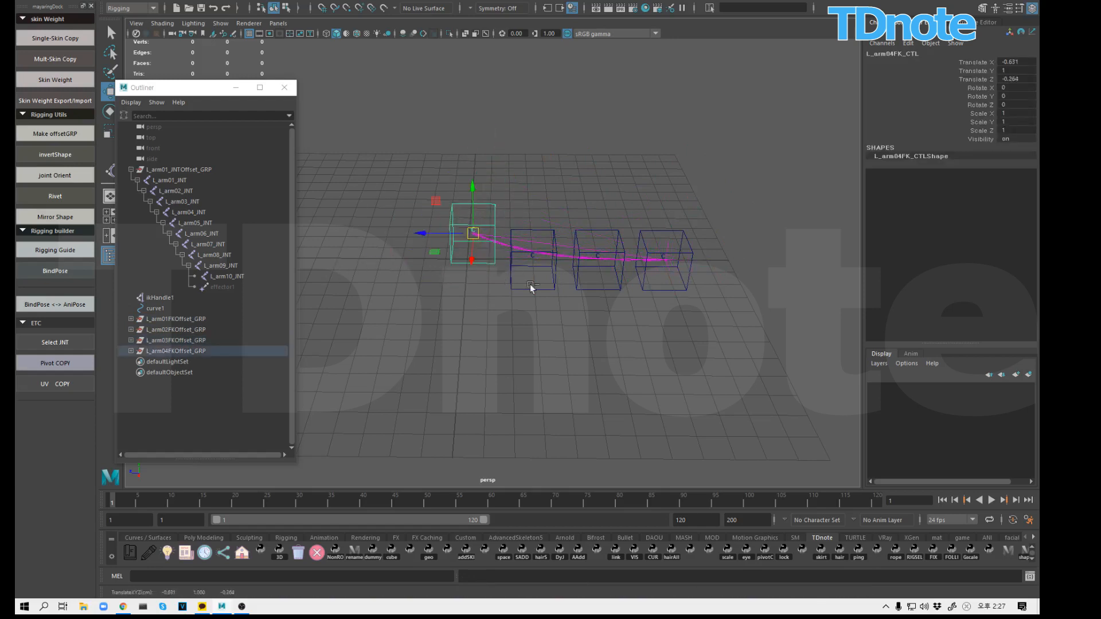
key(ctrl+z)
click(534, 350)
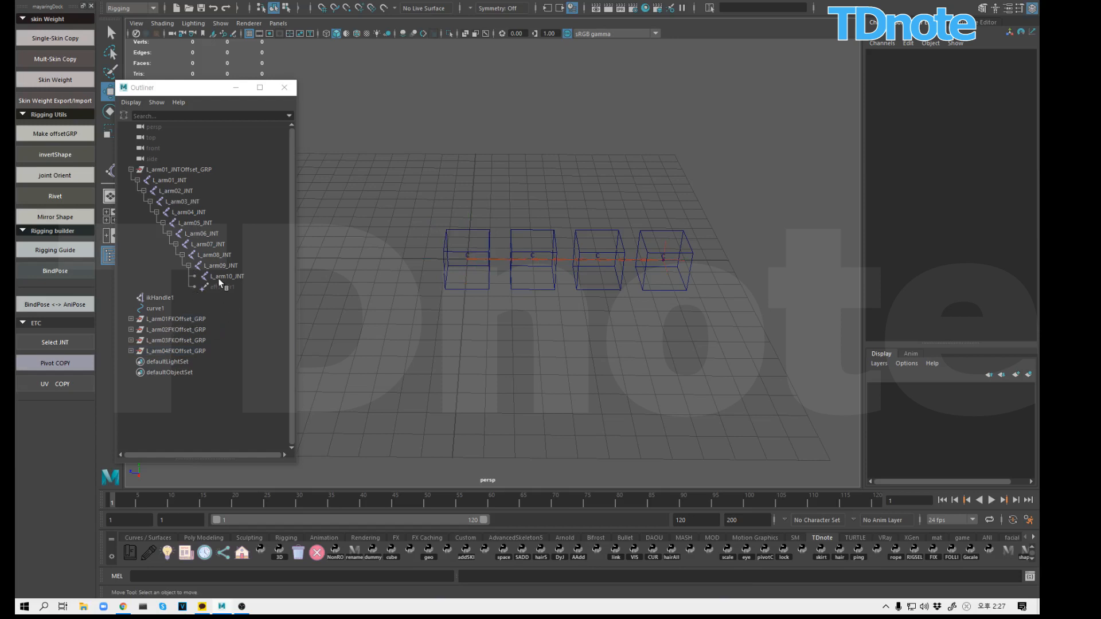
click(483, 278)
drag(473, 261, 459, 260)
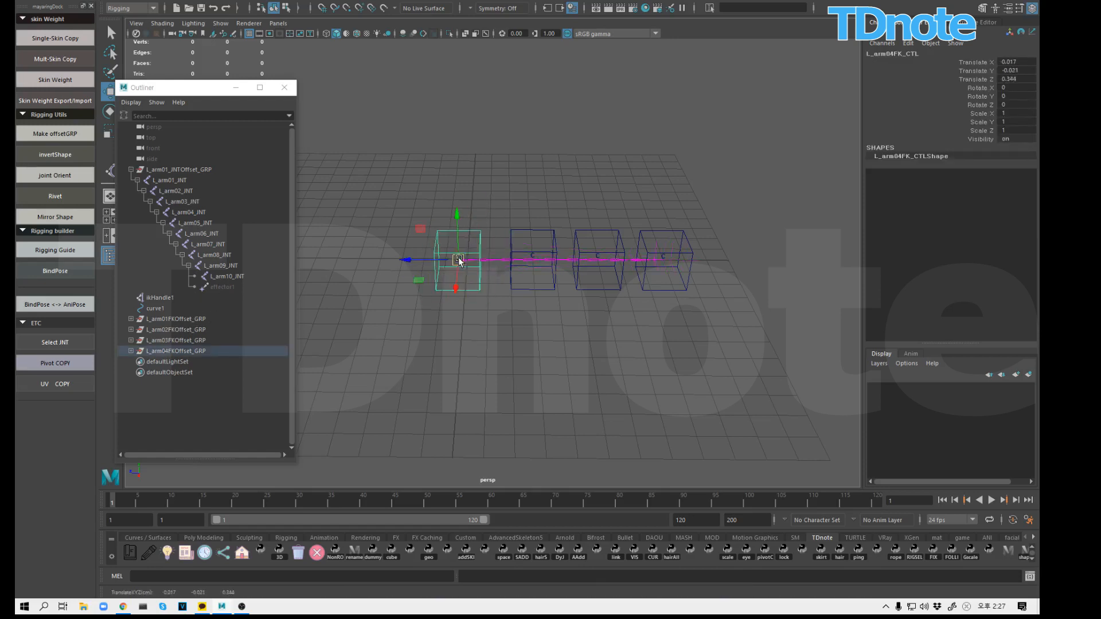
key(ctrl+z)
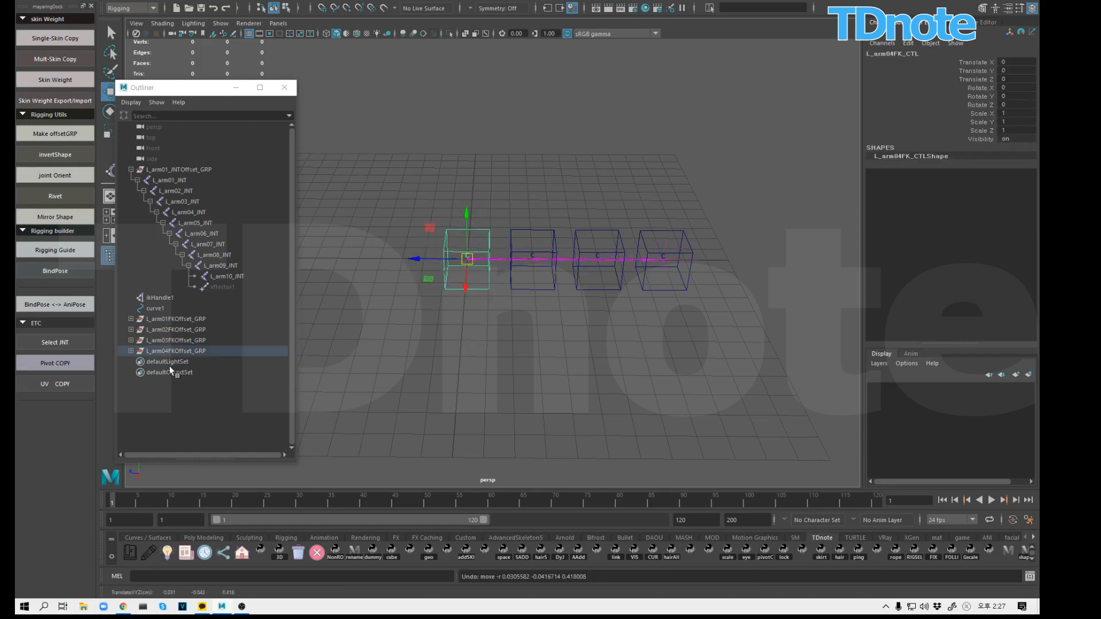
click(132, 352)
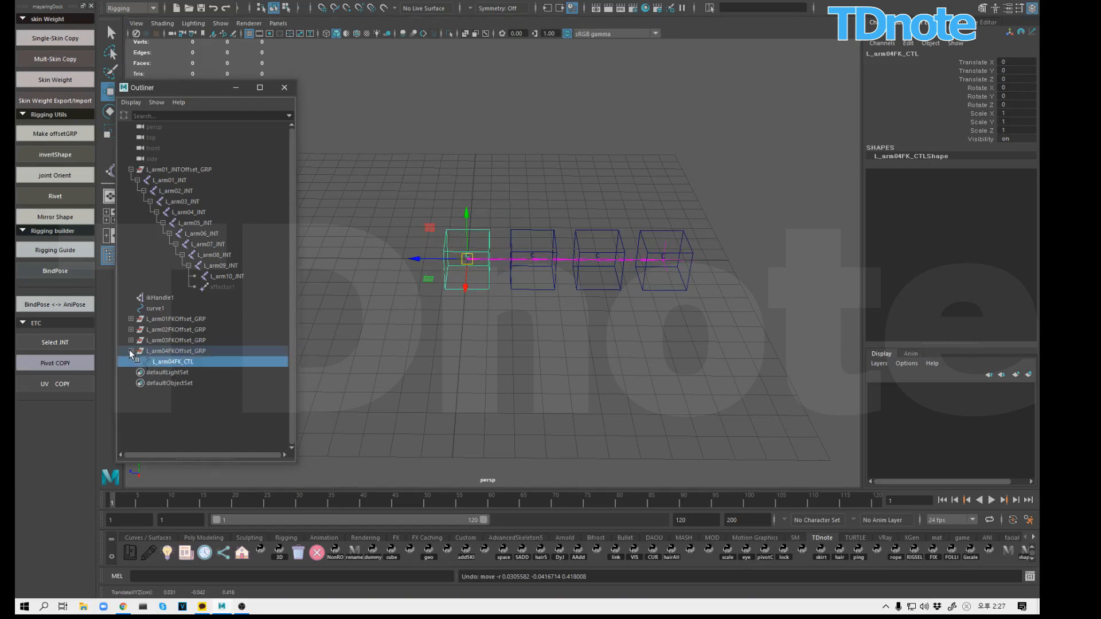
click(131, 351)
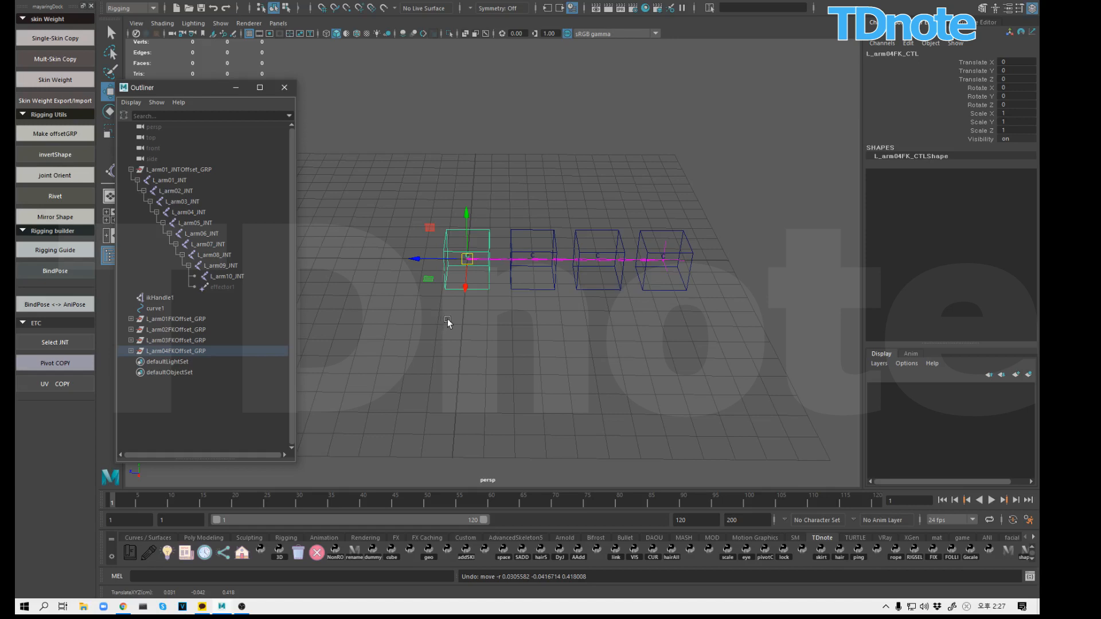
click(442, 335)
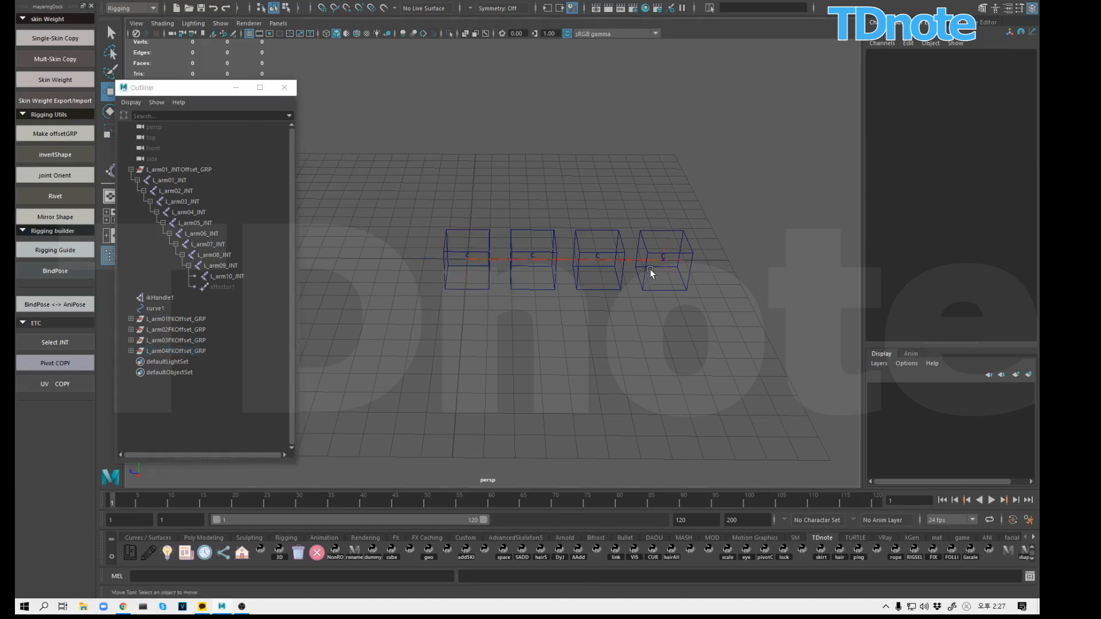
Step: Create a NURBS circle at the origin and select all of its control vertices
scroll(467, 305, down, 3)
scroll(467, 305, up, 2)
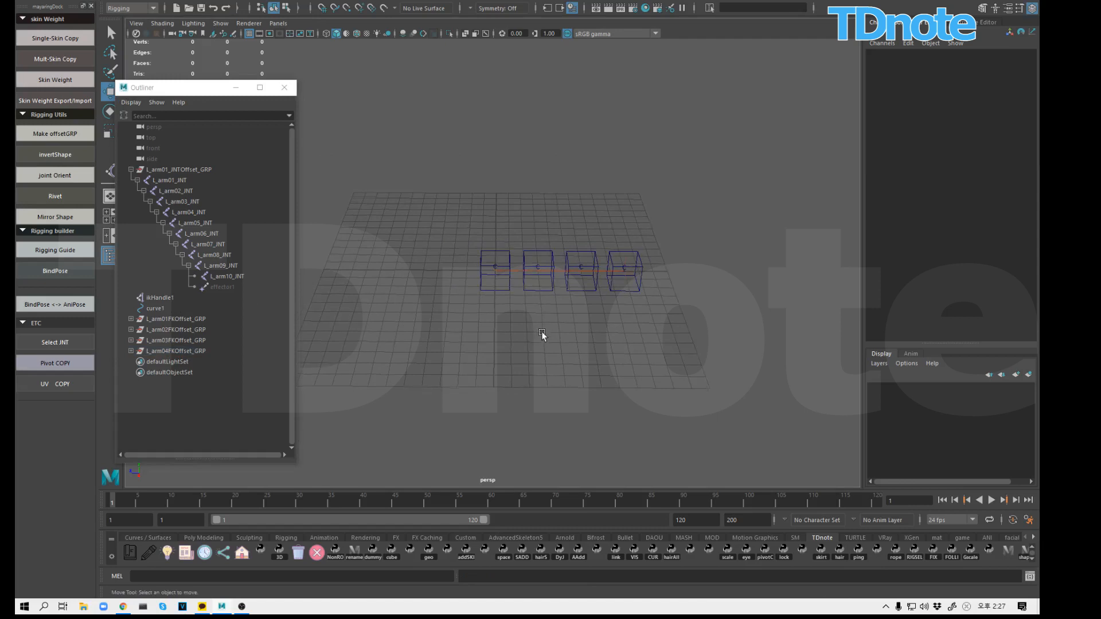
click(161, 540)
click(130, 553)
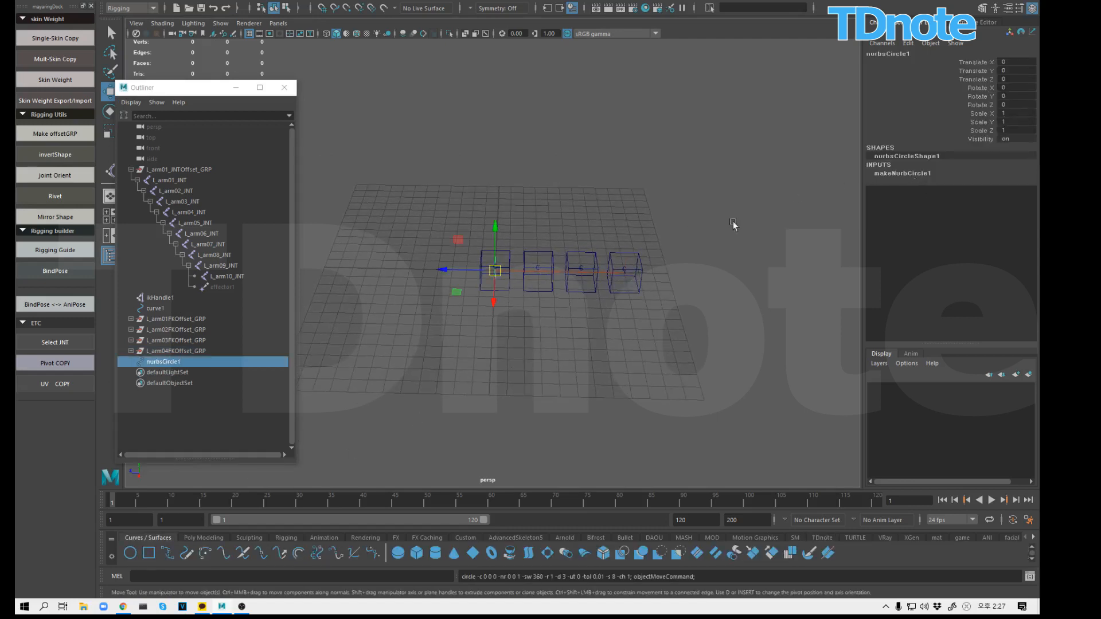
key(F9)
drag(458, 236, 589, 306)
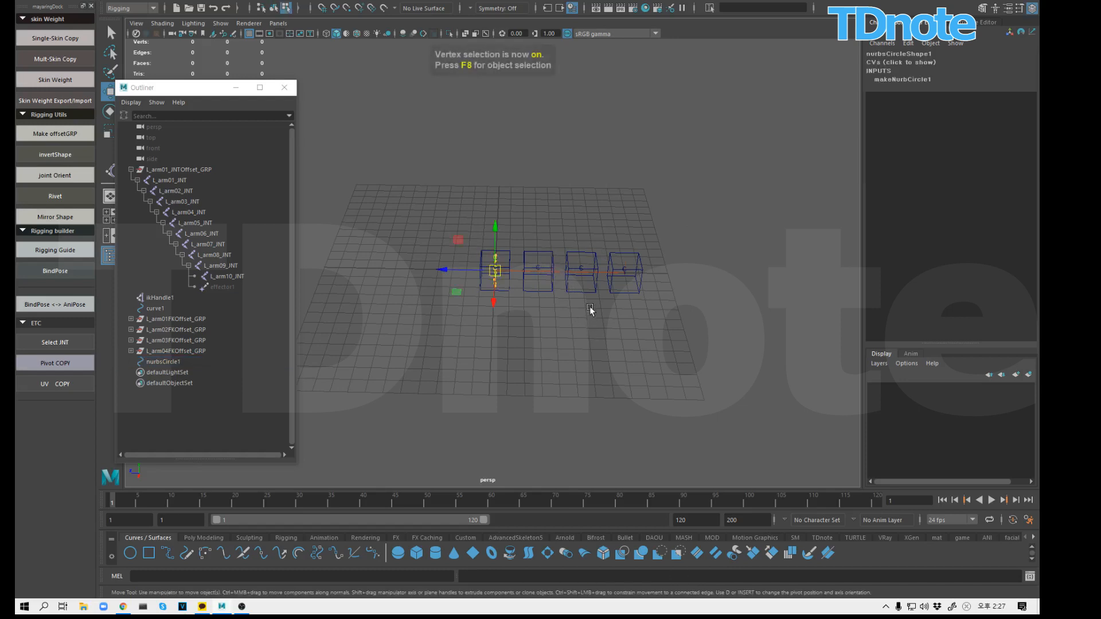
Step: Try rotating the circle's control vertices freehand to lay the circle flat, and undo the rotation
key(r)
key(e)
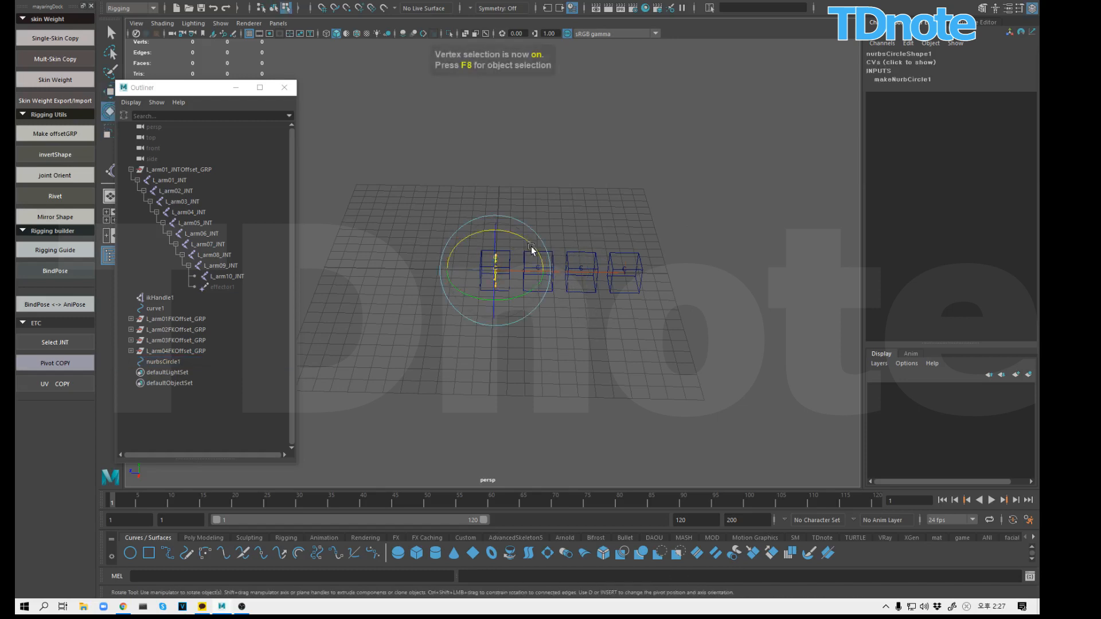
drag(481, 235, 545, 231)
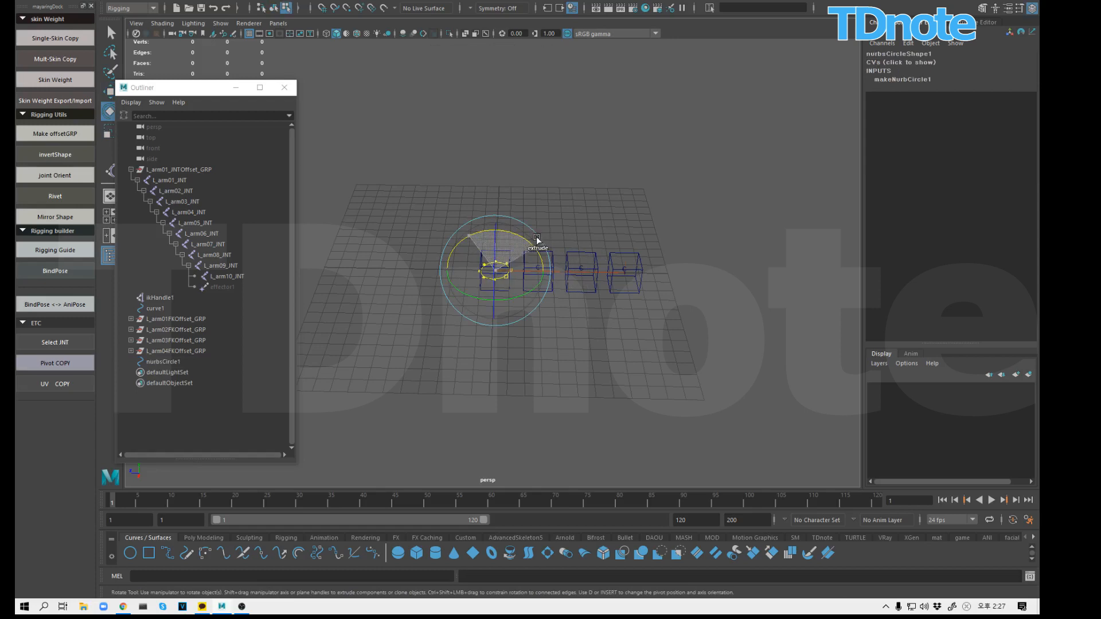
key(ctrl+z)
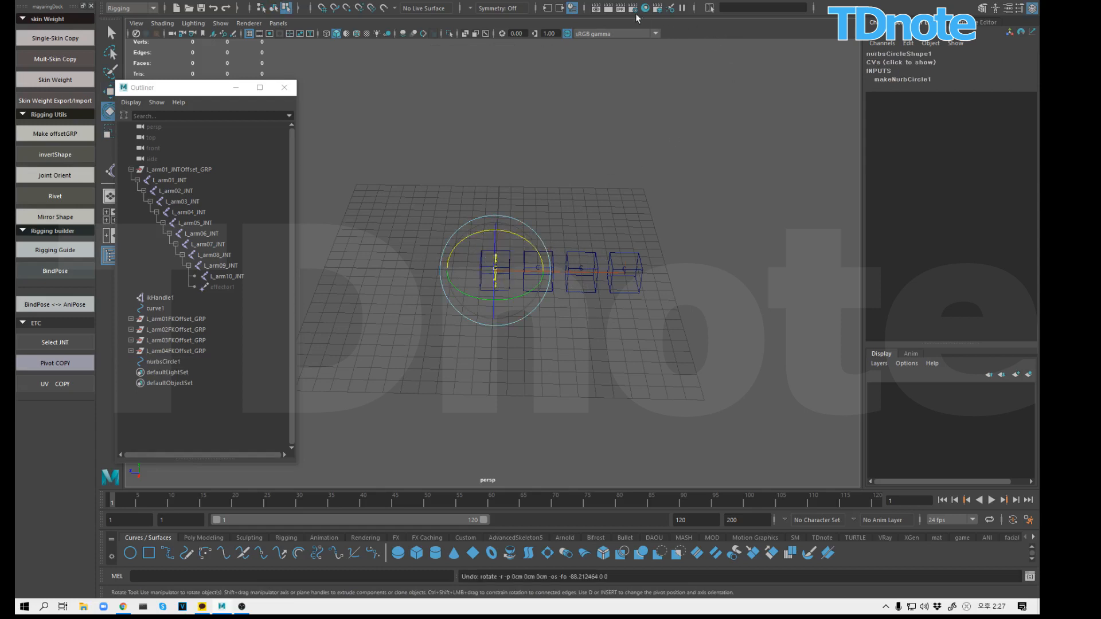
Step: Switch the numeric transform entry to relative values and rotate the circle's control vertices about the Y axis
click(711, 11)
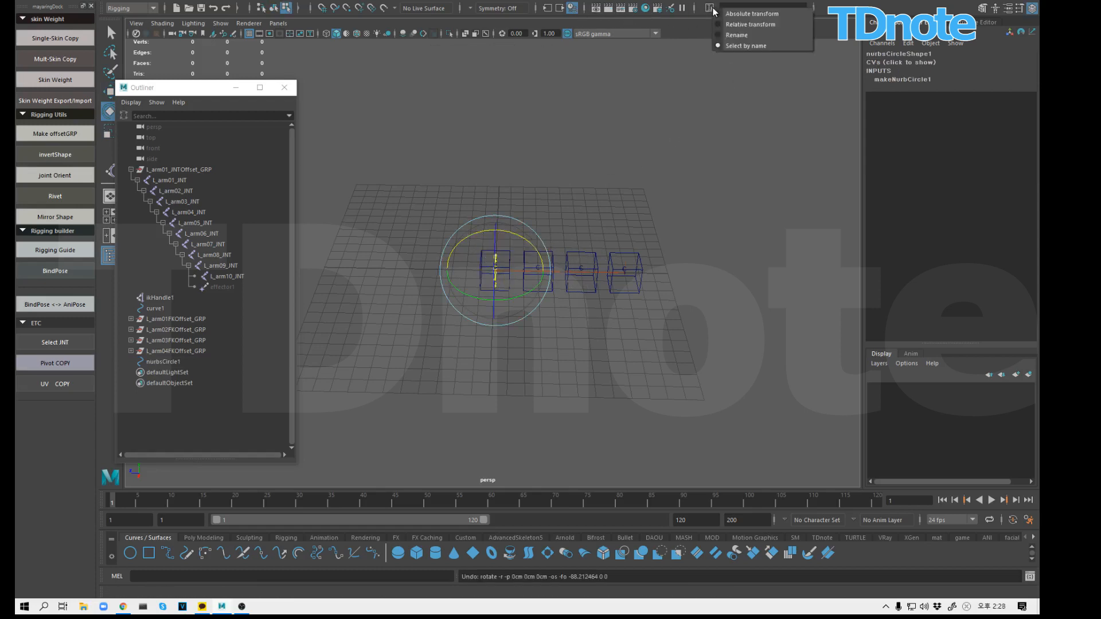
click(740, 22)
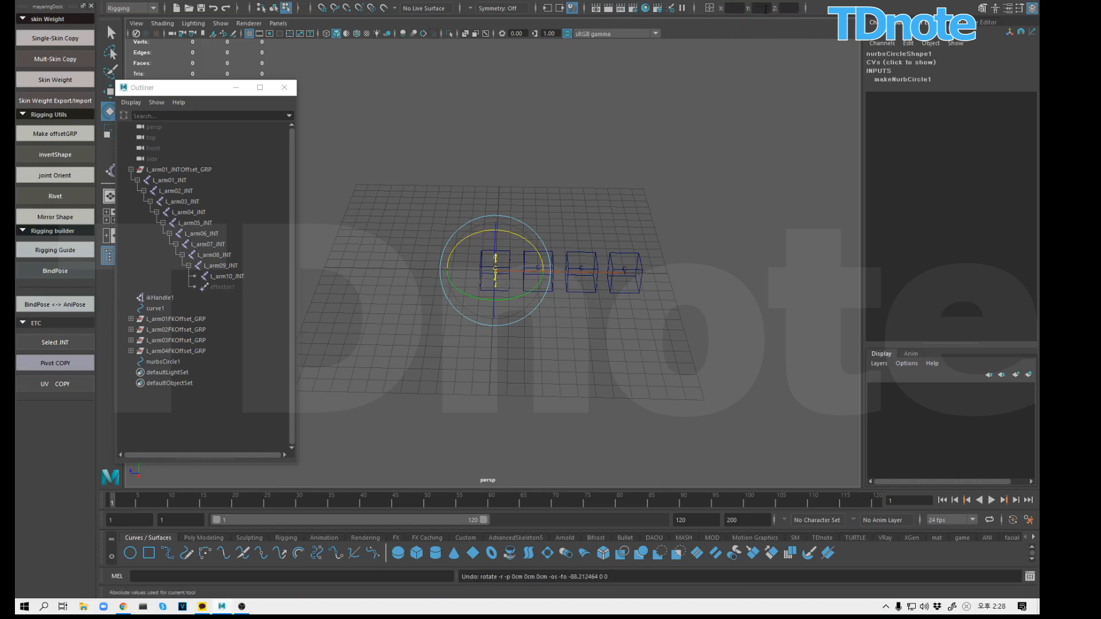
click(765, 8)
key(Return)
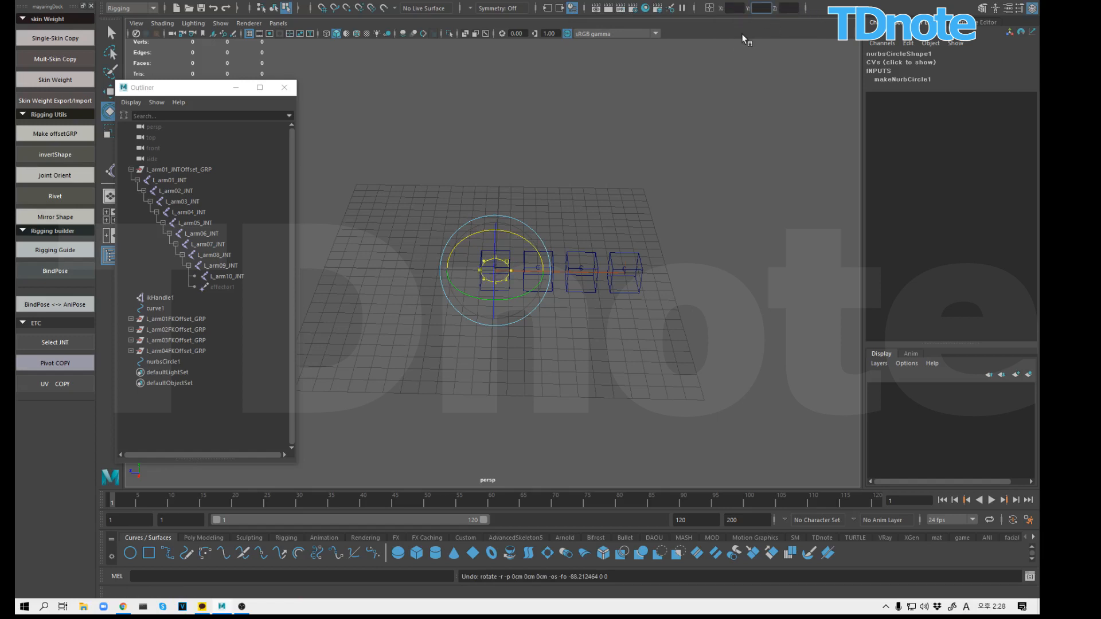
click(568, 354)
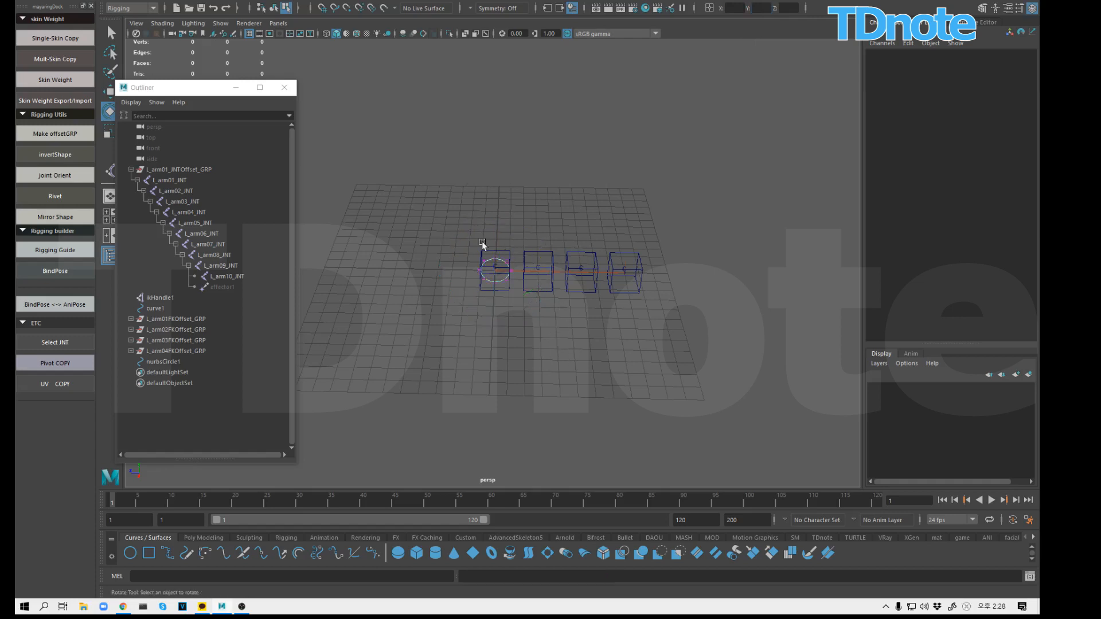
Step: Reselect all the circle's control vertices and rotate them by exactly 90 degrees to lay the circle flat on the grid
drag(477, 242, 640, 266)
key(r)
key(ctrl+z)
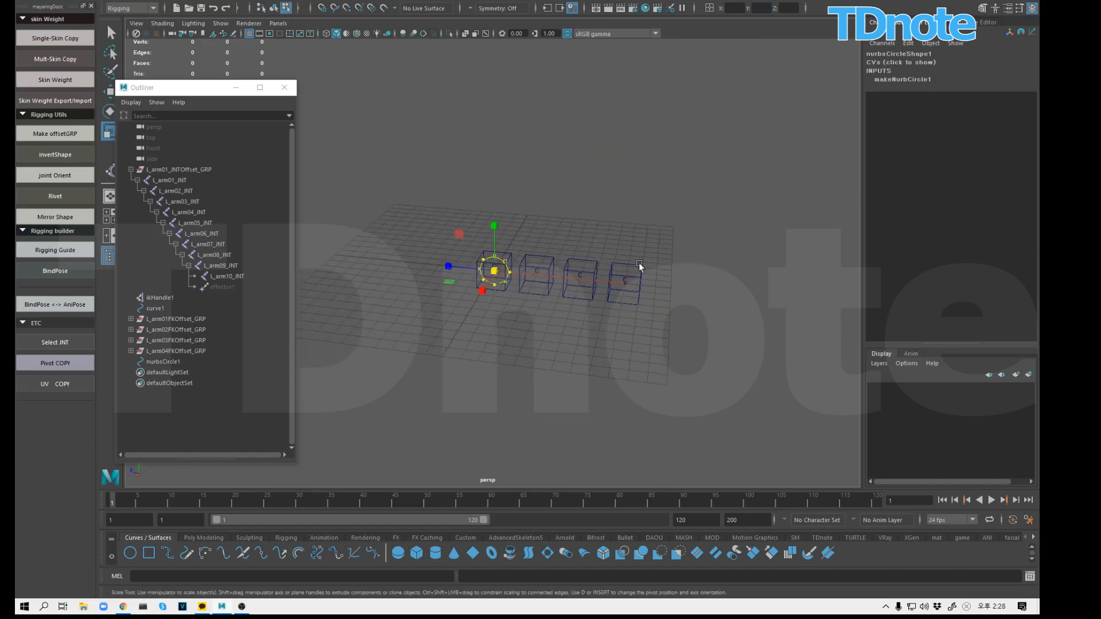
key(e)
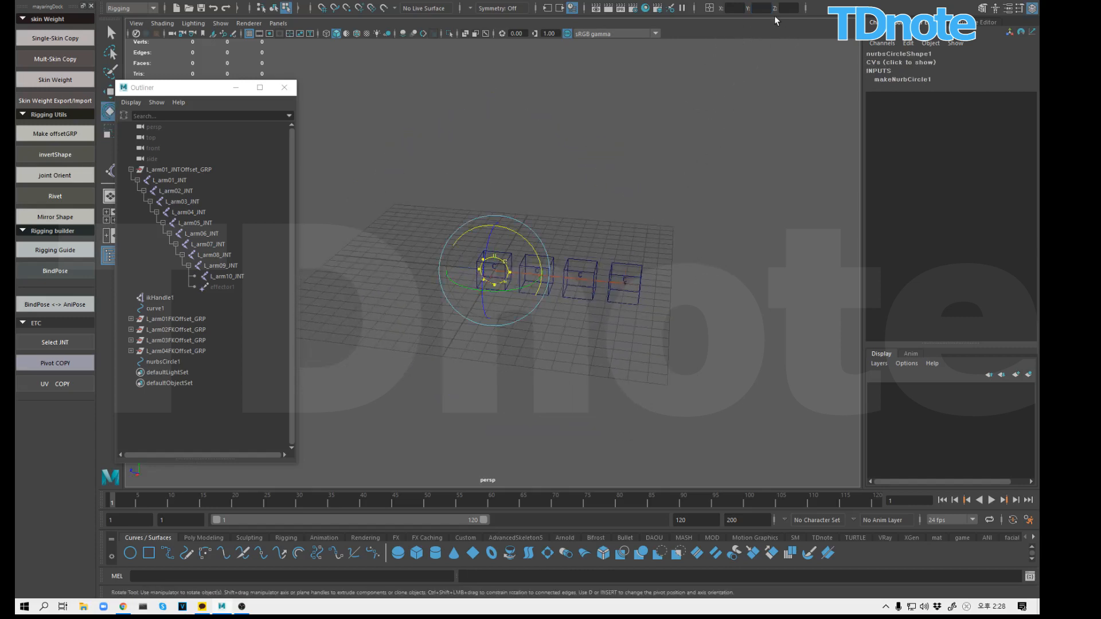
text(90)
key(Return)
click(475, 278)
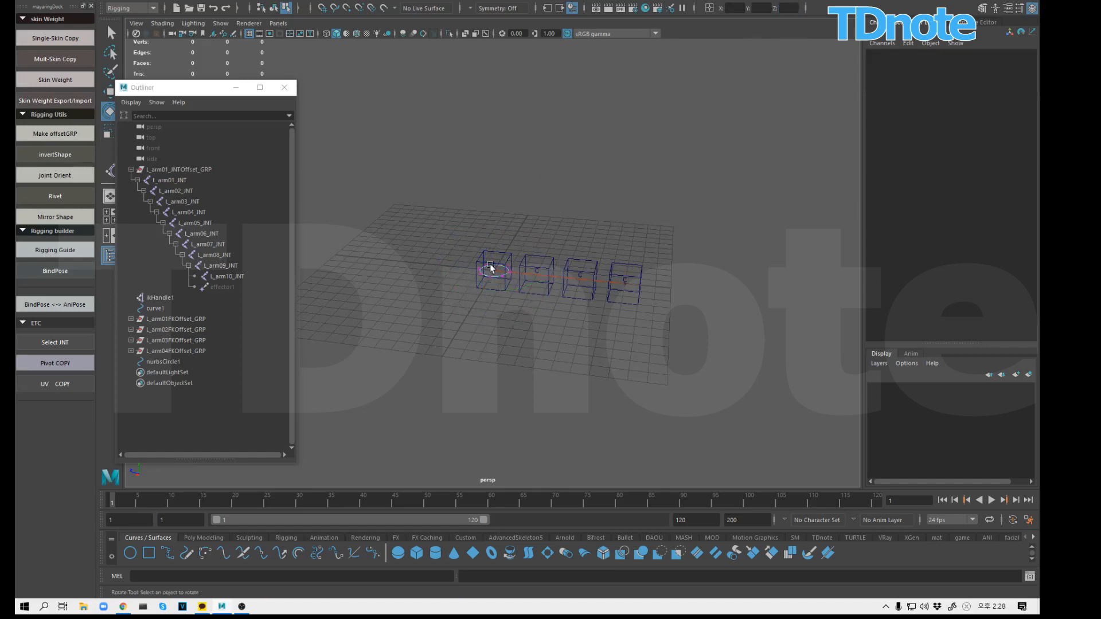
Step: Scale up the circle's control vertices until the circle surrounds all four cubes, and return to object selection
click(489, 264)
key(r)
drag(501, 272, 741, 302)
key(F8)
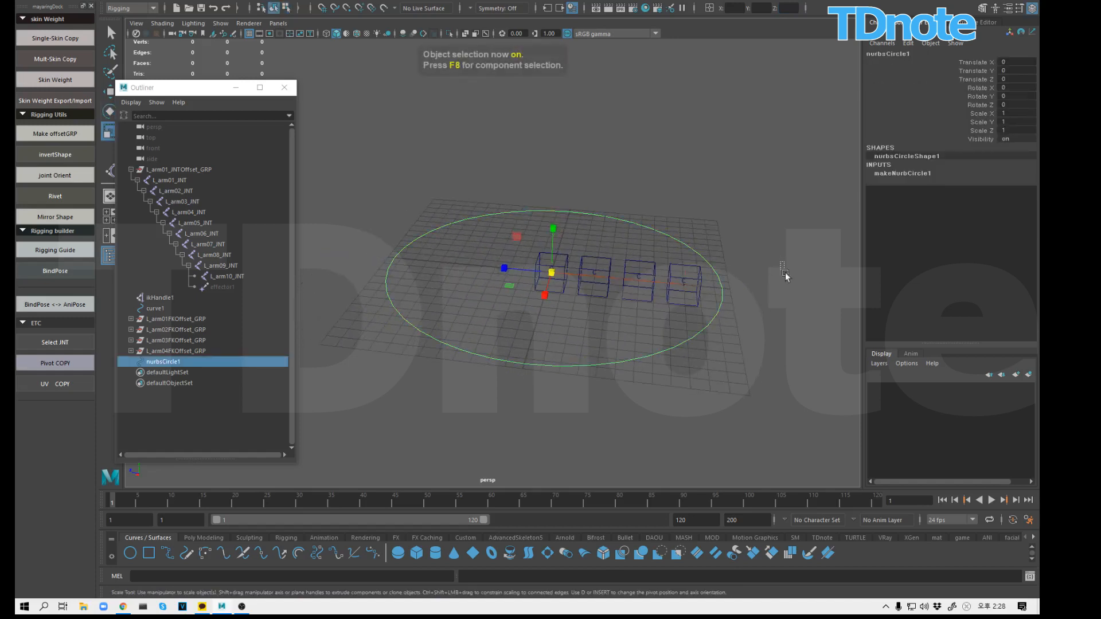
drag(784, 271, 786, 277)
alt+middle_drag(551, 391, 601, 393)
click(602, 363)
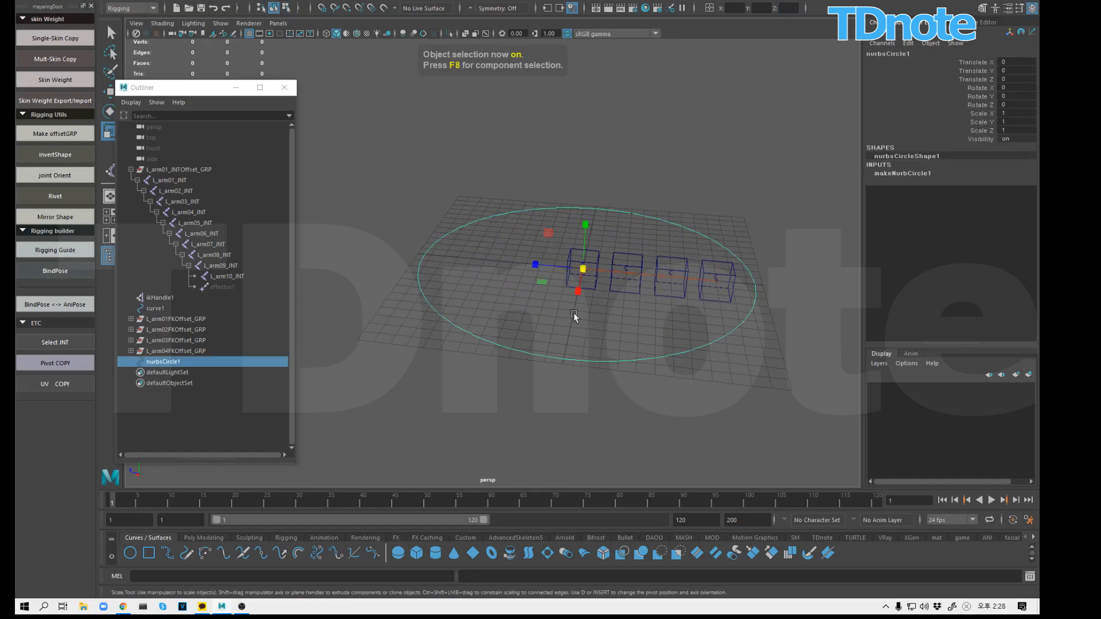
Step: Rename the large circle to world_CTL and clear the selection
double_click(175, 363)
text(world)
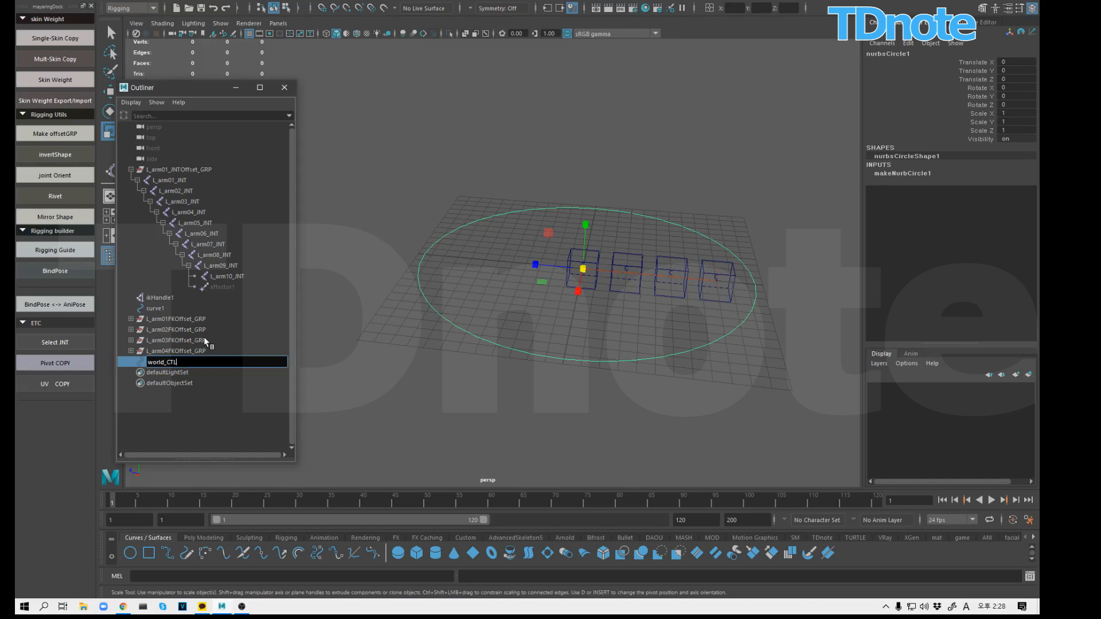
text(_CTL)
key(Return)
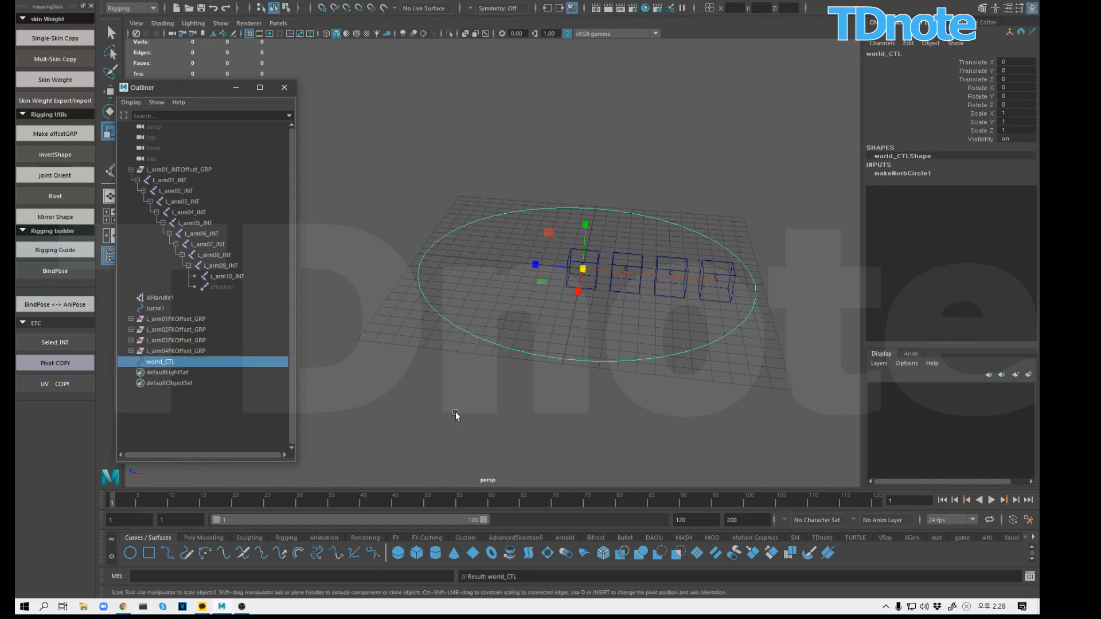
click(431, 410)
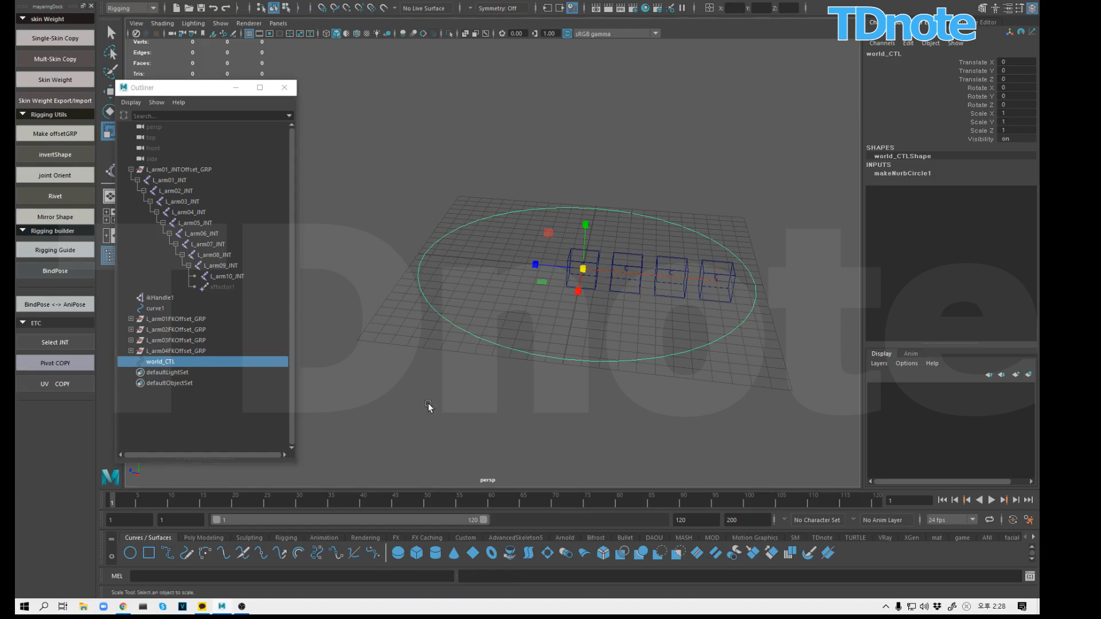
Step: Check the contents of the L_arm01FKOffset_GRP group
click(130, 319)
click(132, 318)
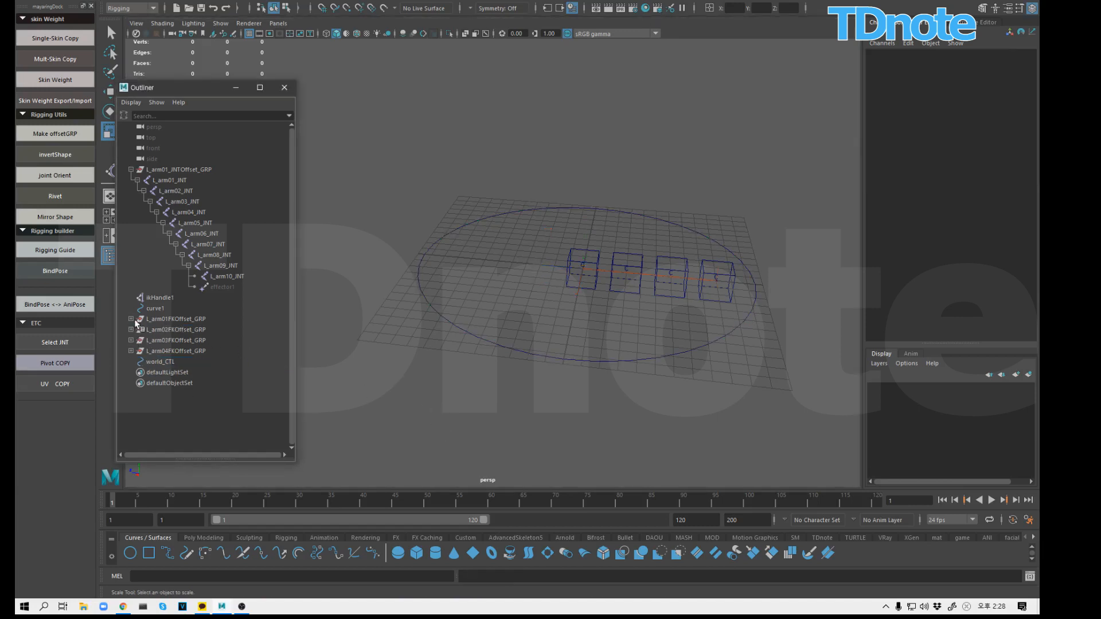
Step: Create an offset group above the world_CTL circle and expand it to show its contents
click(406, 344)
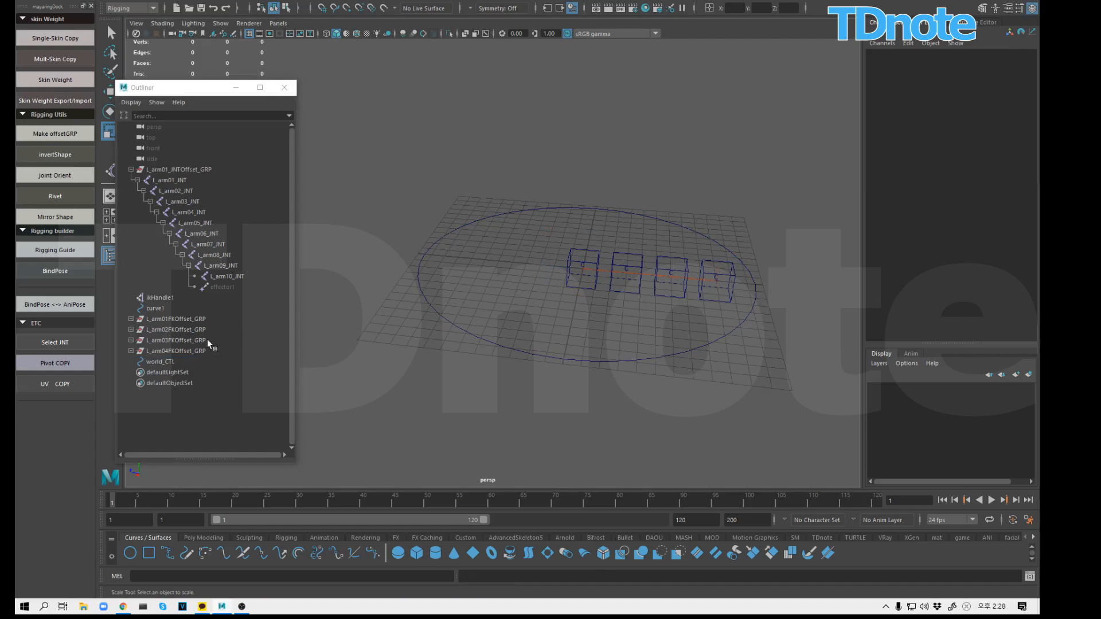
click(170, 361)
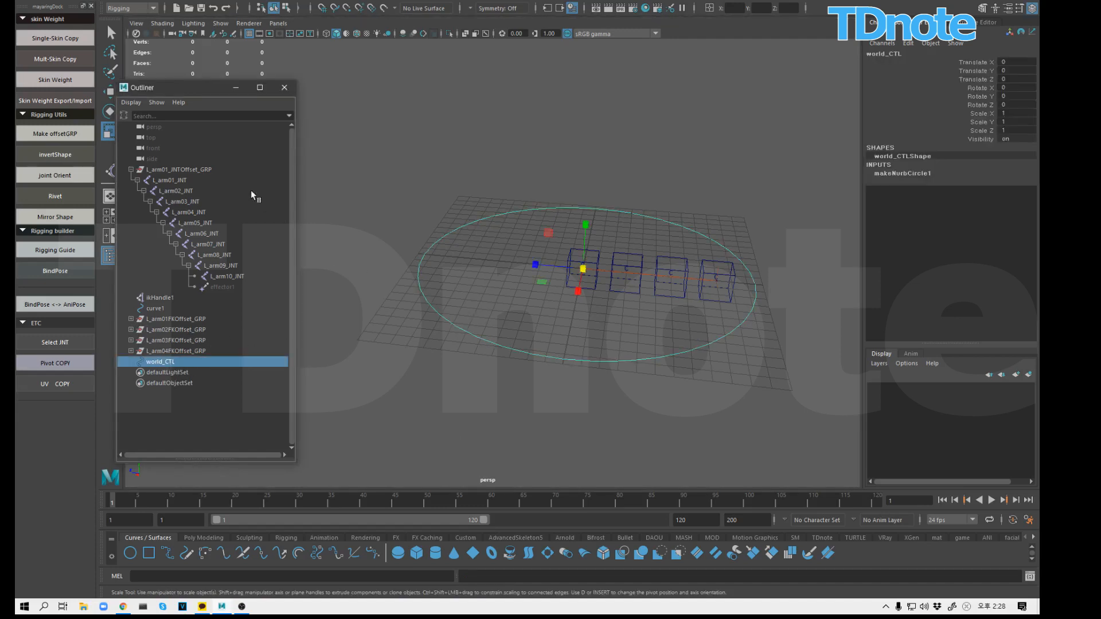
click(70, 137)
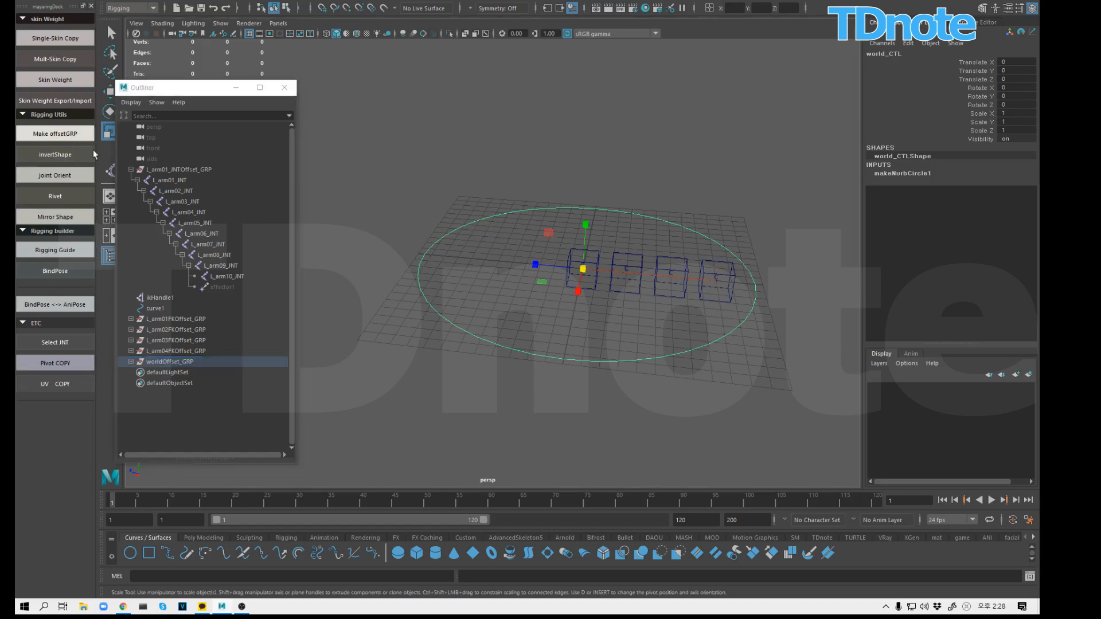
click(392, 337)
click(131, 362)
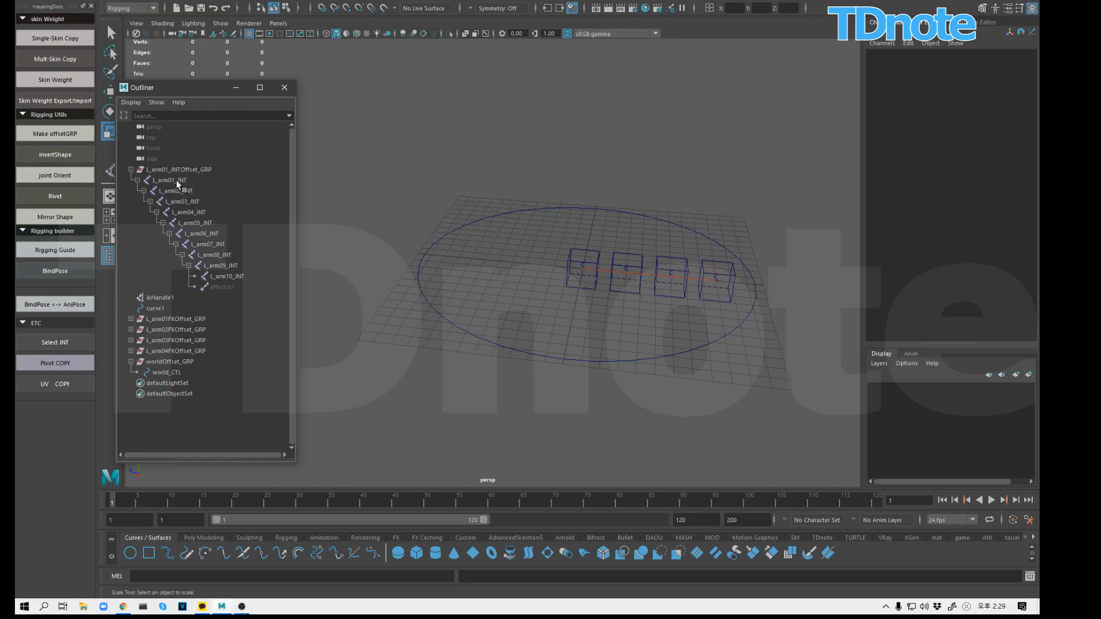
Step: Group L_arm01_JNTOffset_GRP on its own, name the new group jnt_GRP, and clear the selection
click(190, 169)
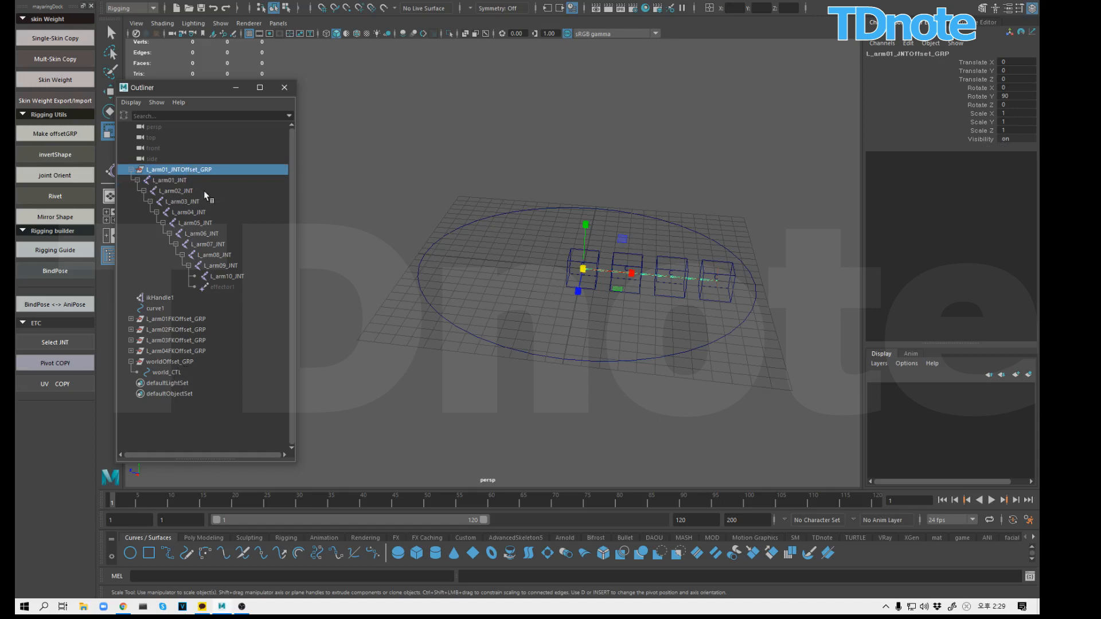
click(357, 174)
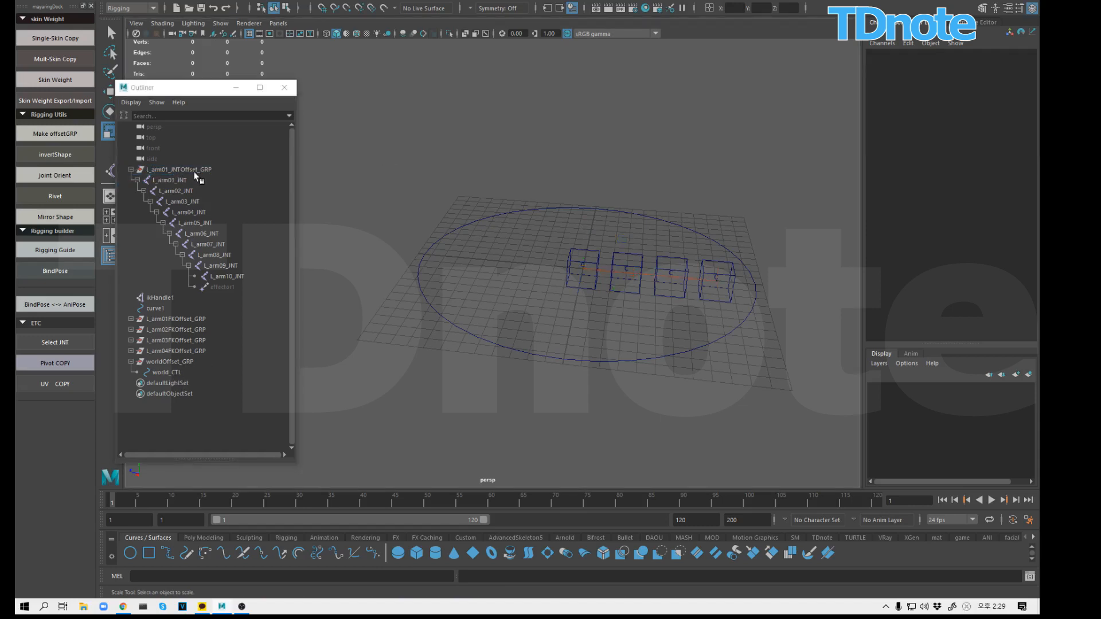
click(194, 171)
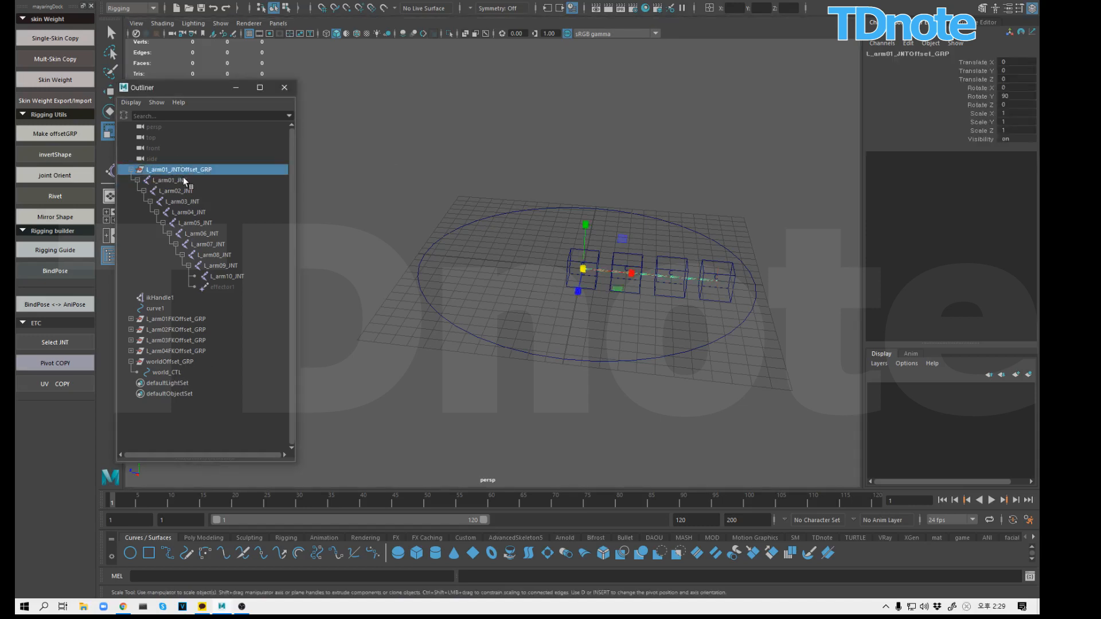
key(ctrl+g)
double_click(160, 255)
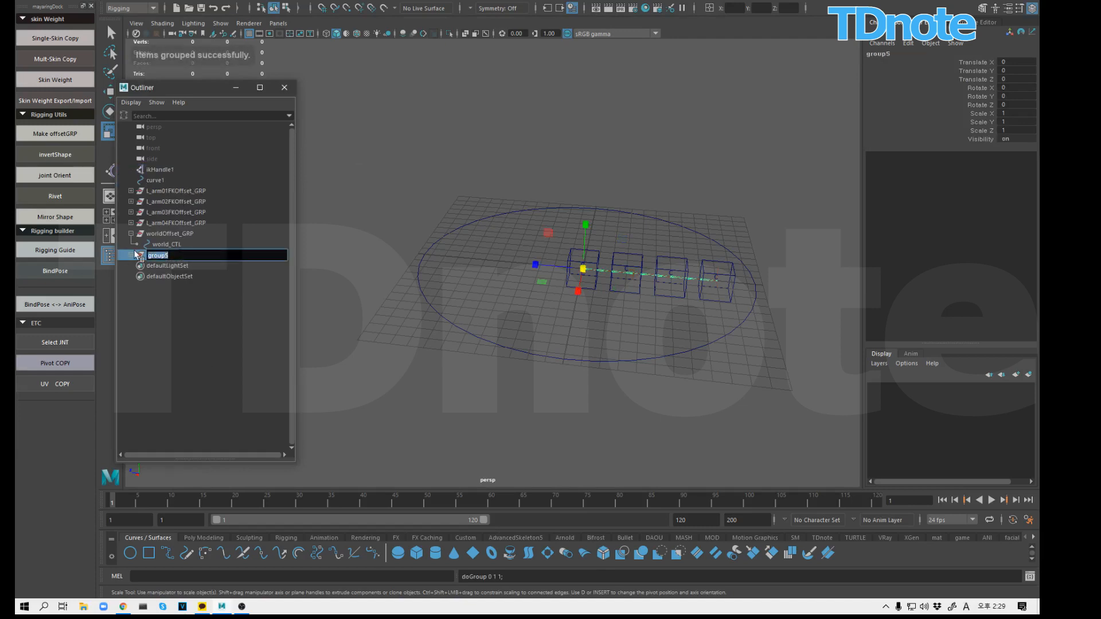
text(jnt)
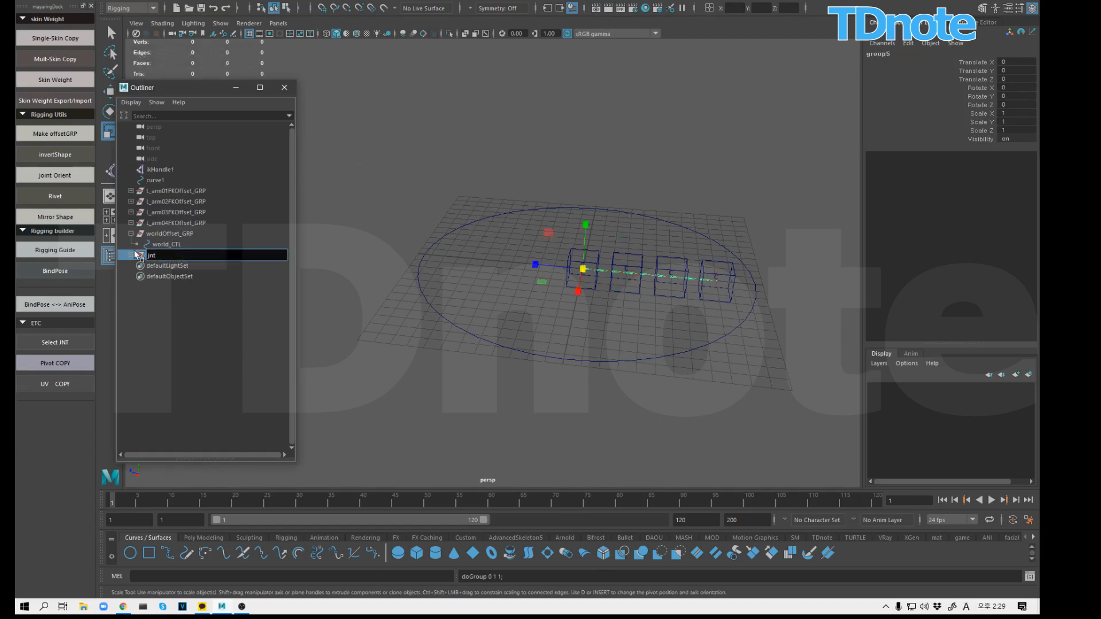
text(_GRP)
key(Return)
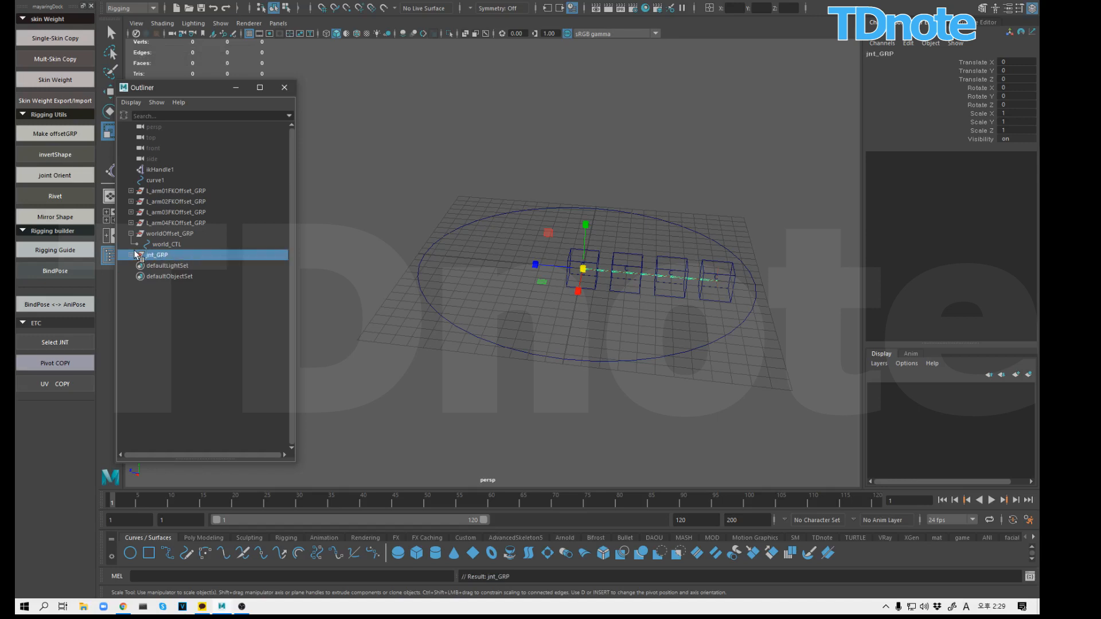
click(344, 216)
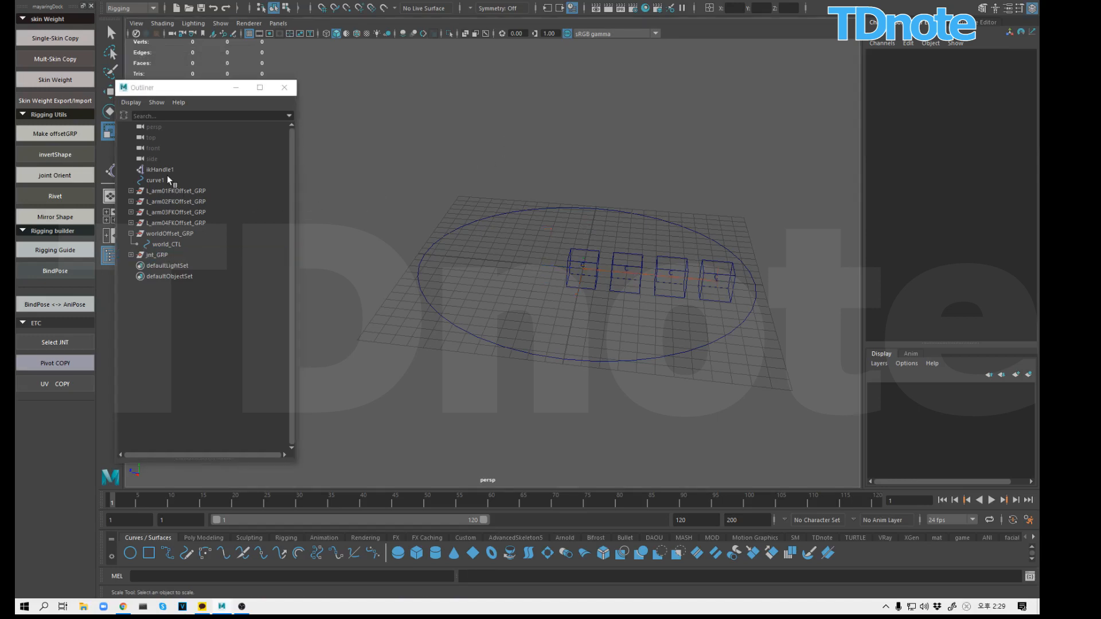
Step: Group ikHandle1 and curve1 together, name the group curve_GRP, and collapse it with nothing selected
drag(166, 169, 164, 179)
key(ctrl+g)
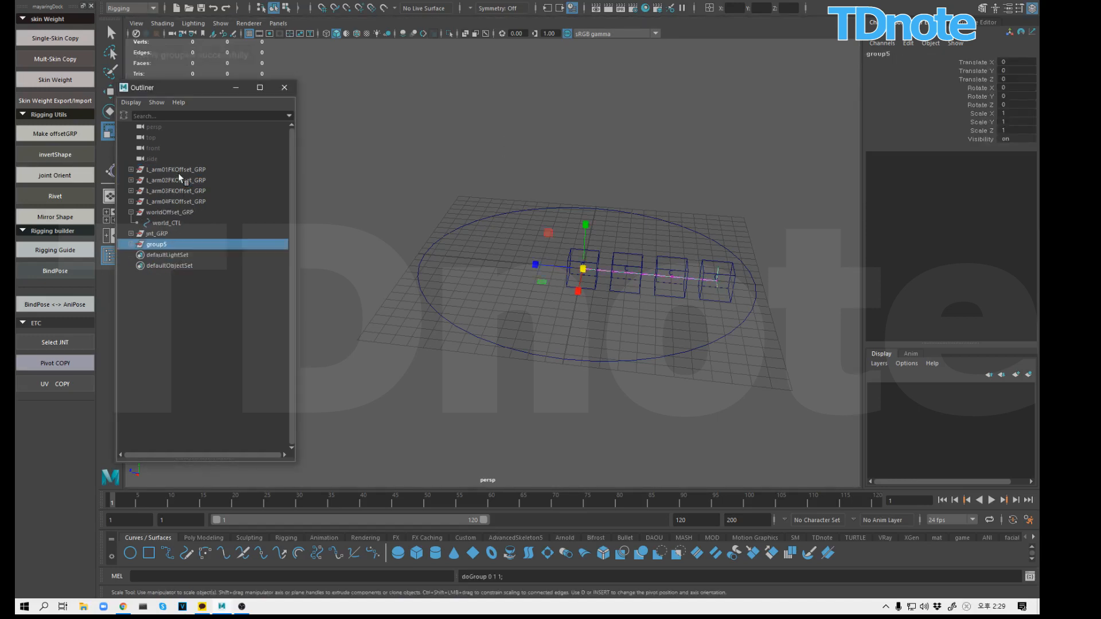
double_click(156, 245)
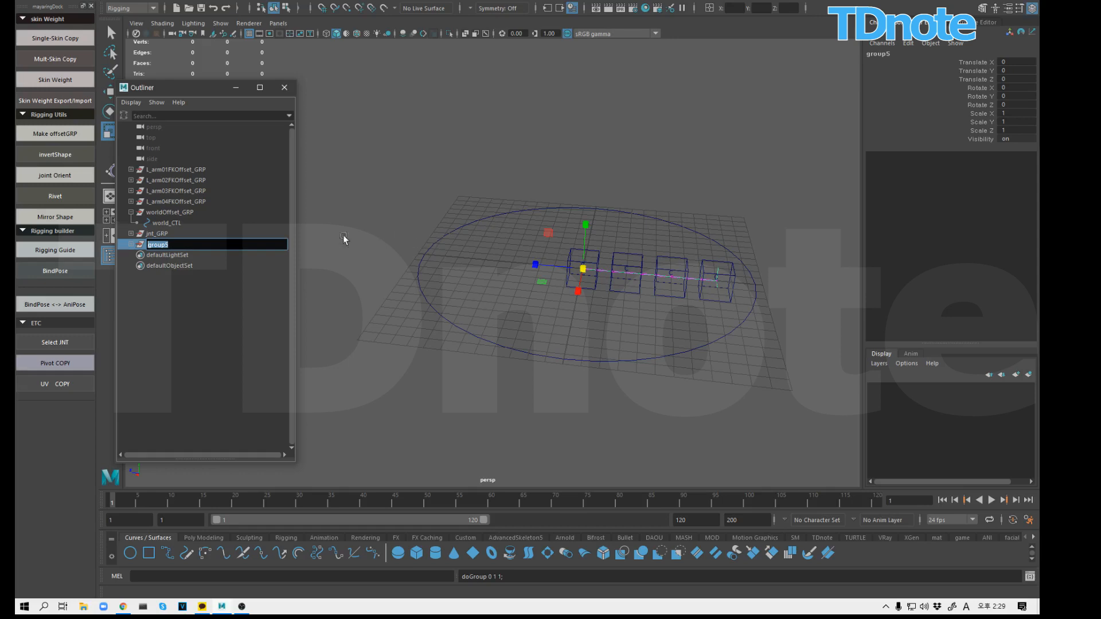
click(130, 243)
click(130, 244)
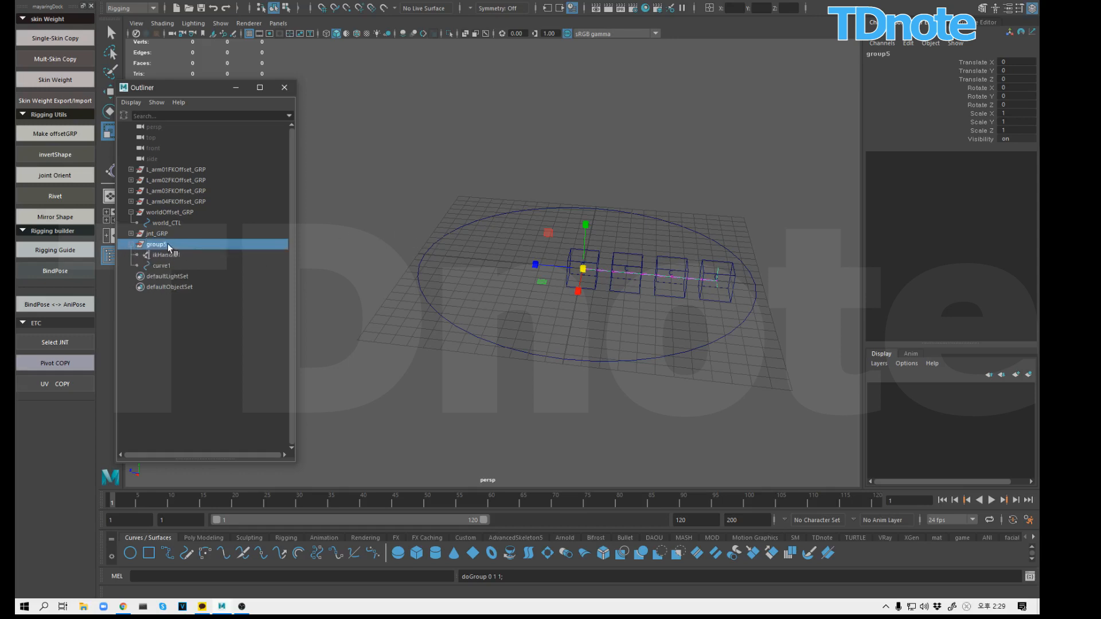
double_click(176, 245)
text(curv)
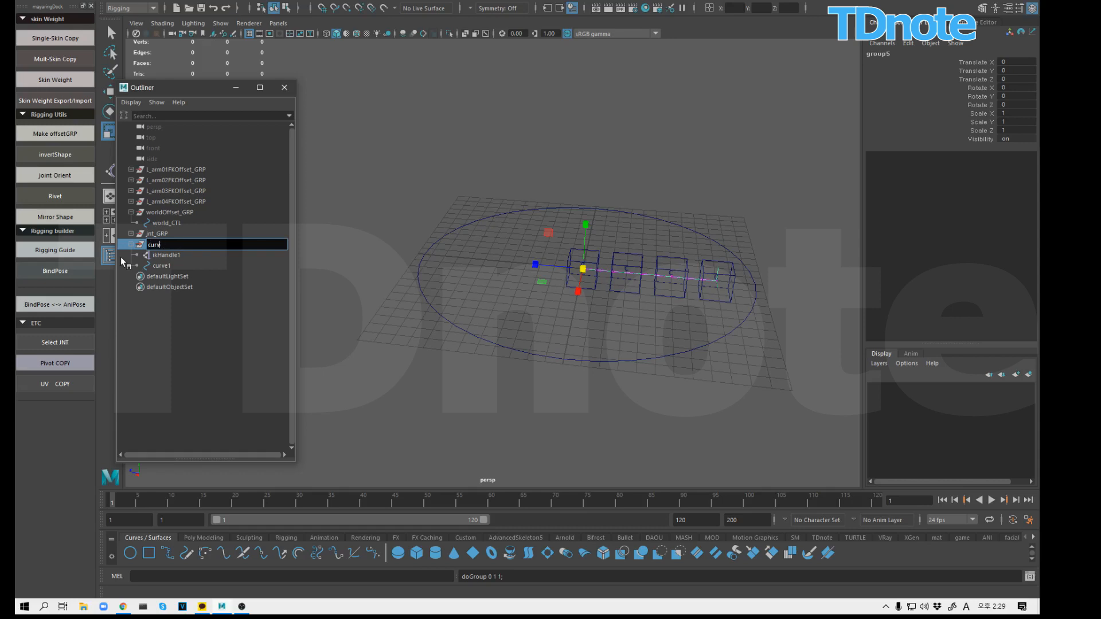
text(e_GRP)
key(Return)
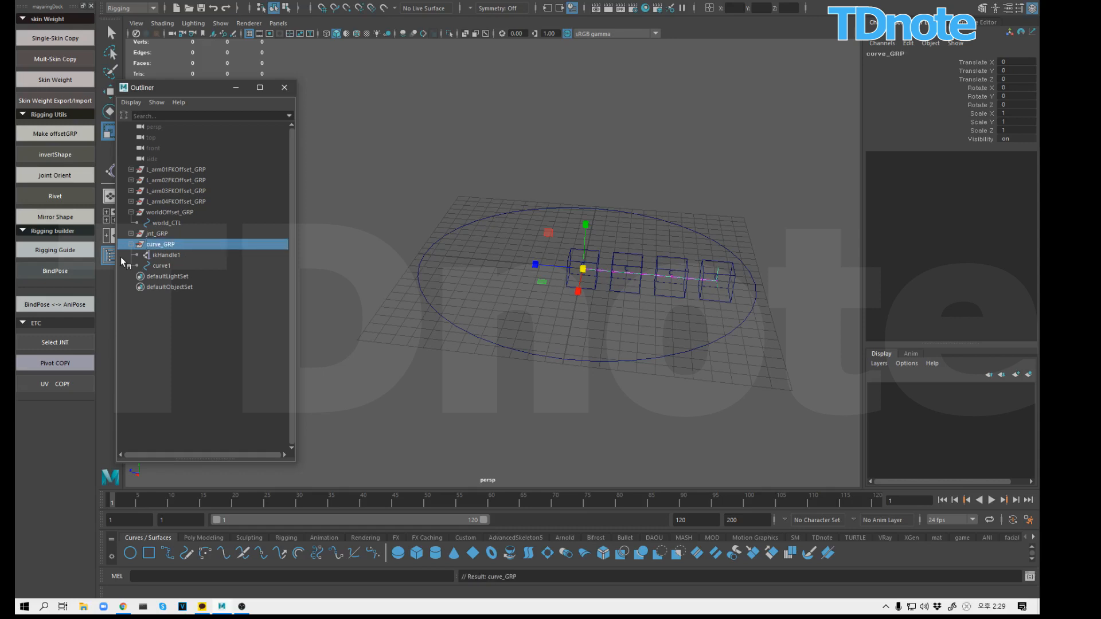
click(377, 199)
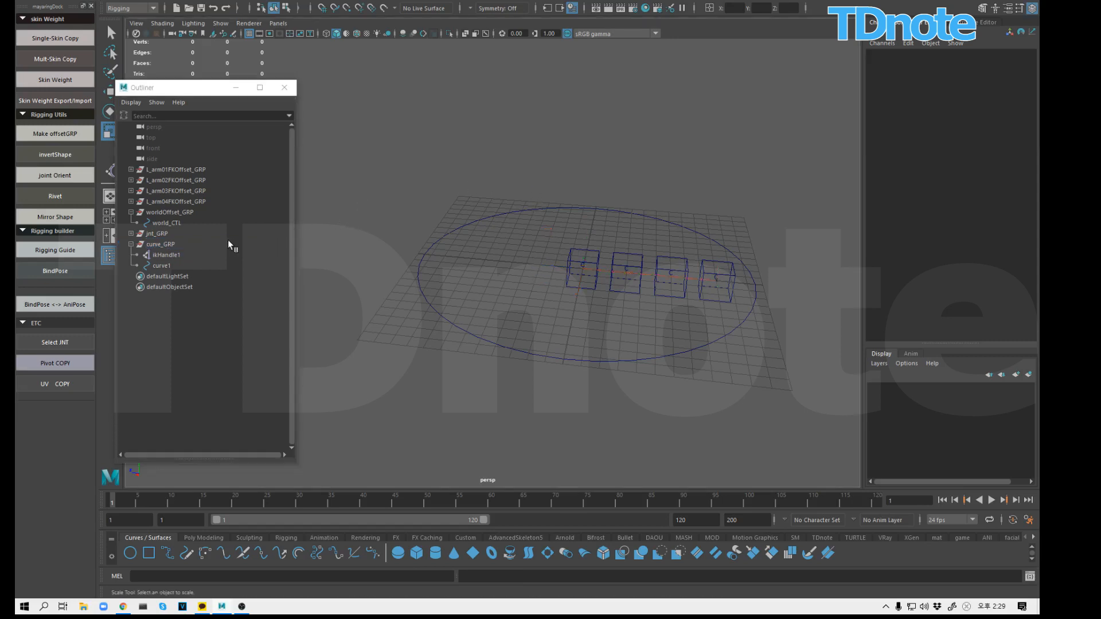
click(131, 244)
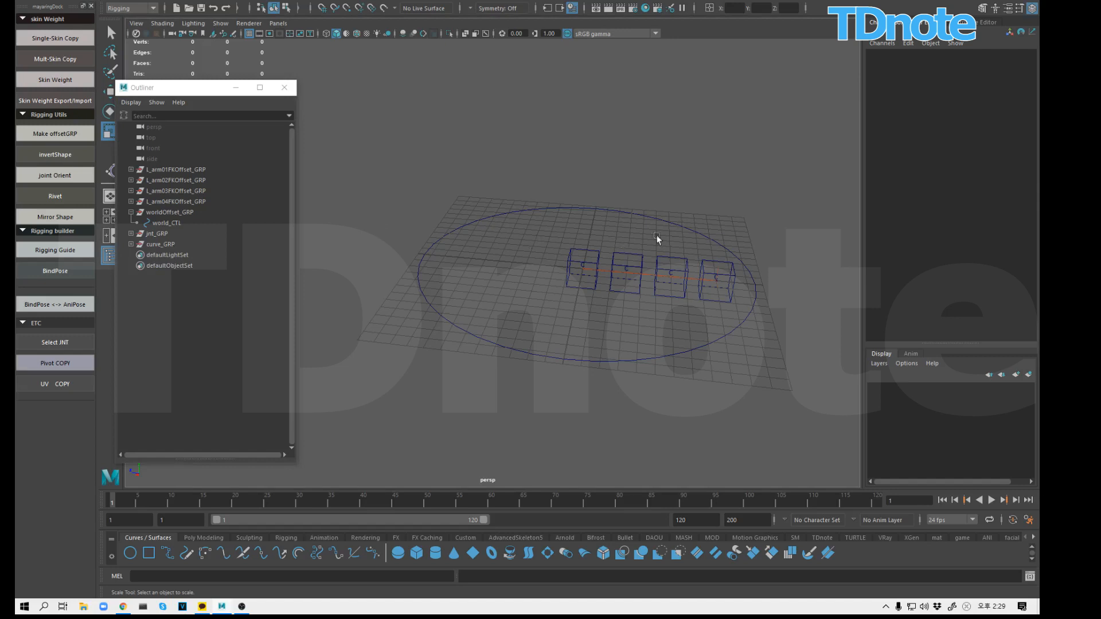
Step: Test-move the world_CTL circle off the origin, undo the move, and clear the selection
click(632, 213)
key(w)
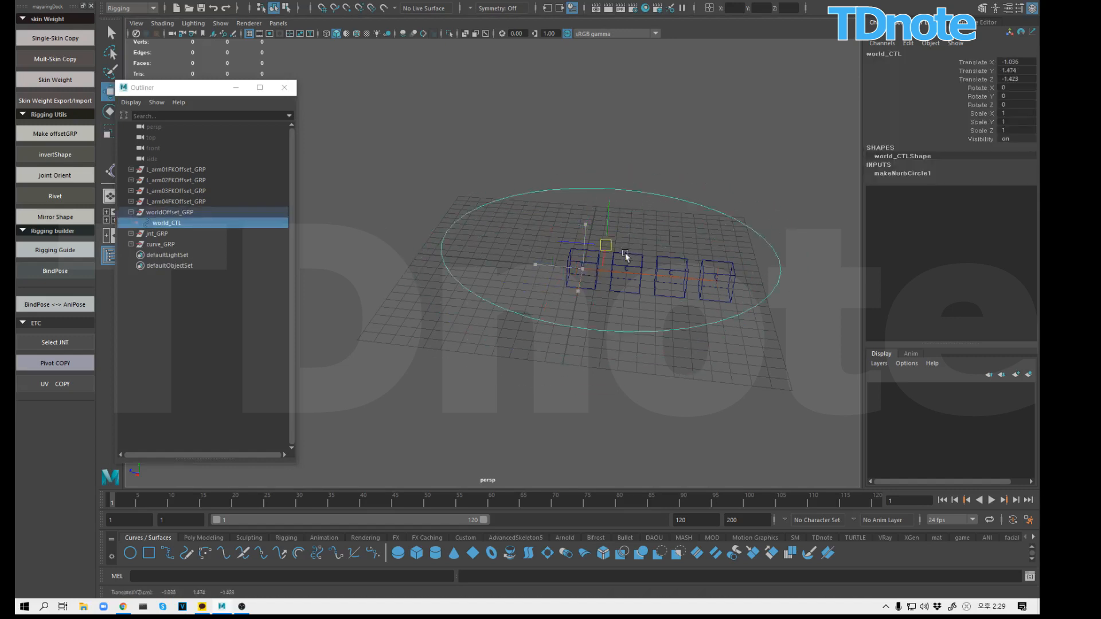
click(815, 194)
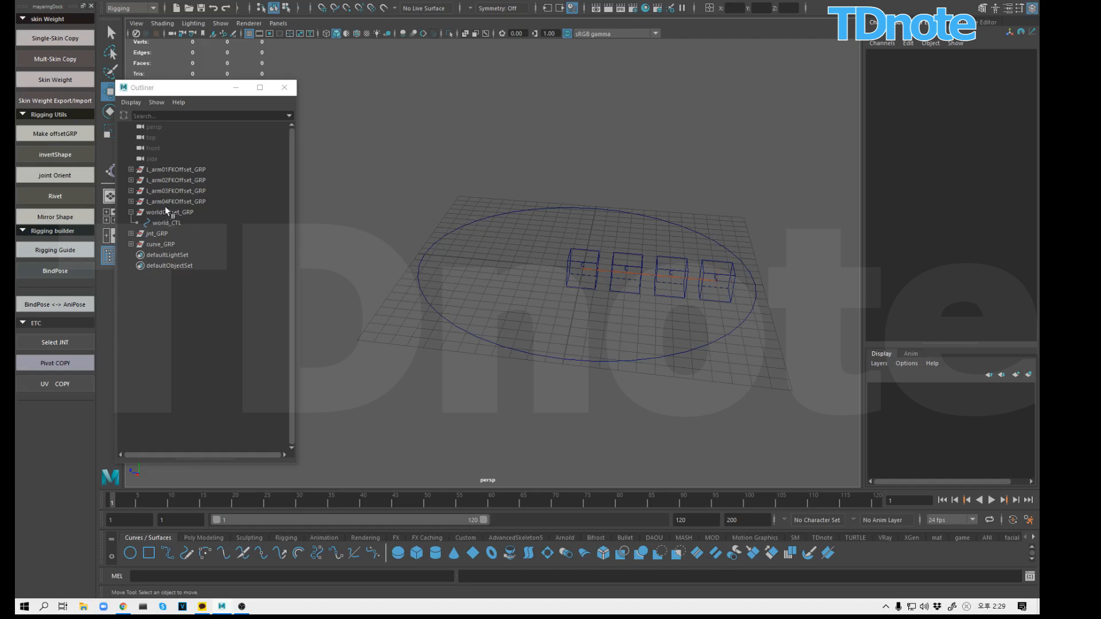
Step: Parent the four L_arm FK offset groups, 01 to 04, under world_CTL and clear the selection
drag(172, 201, 178, 171)
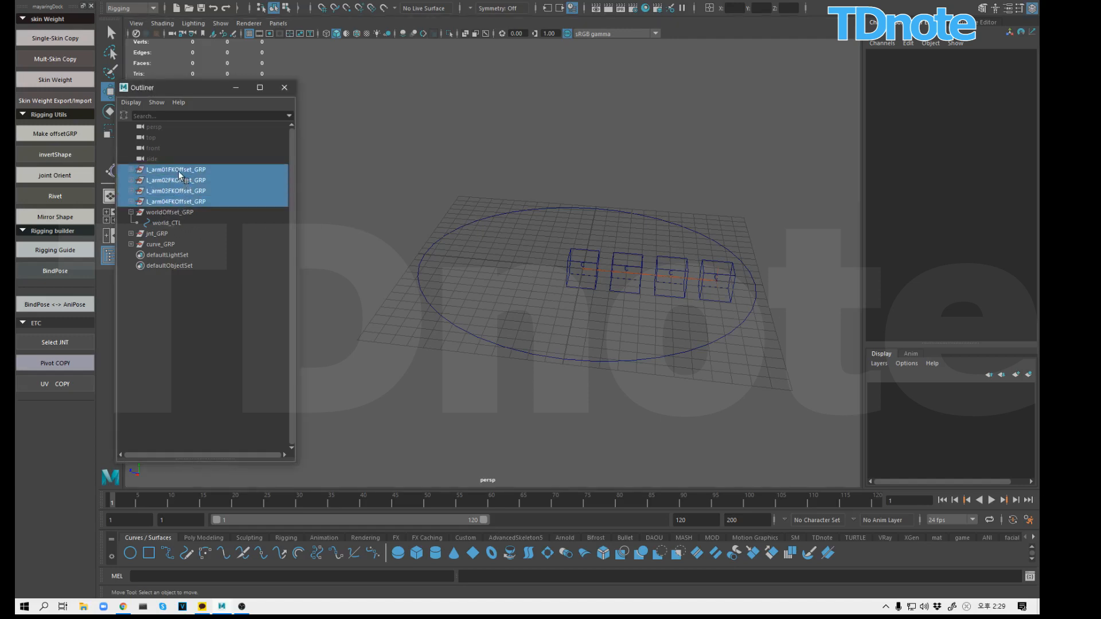
ctrl+click(176, 223)
key(p)
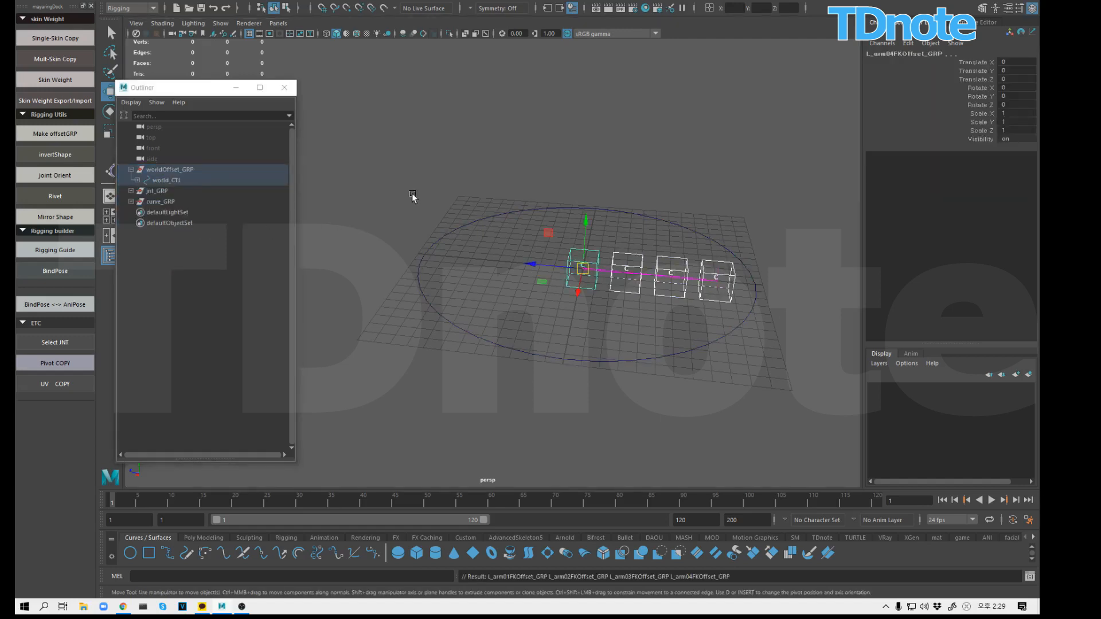
click(412, 197)
Step: Test-move and test-rotate world_CTL to check how the arm follows, undoing each transform
click(168, 180)
drag(591, 274, 794, 261)
key(ctrl+z)
key(e)
key(ctrl+z)
Step: Test-scale world_CTL uniformly to about 1.888, inspect the curve against the joint chain, and undo the scaling
key(r)
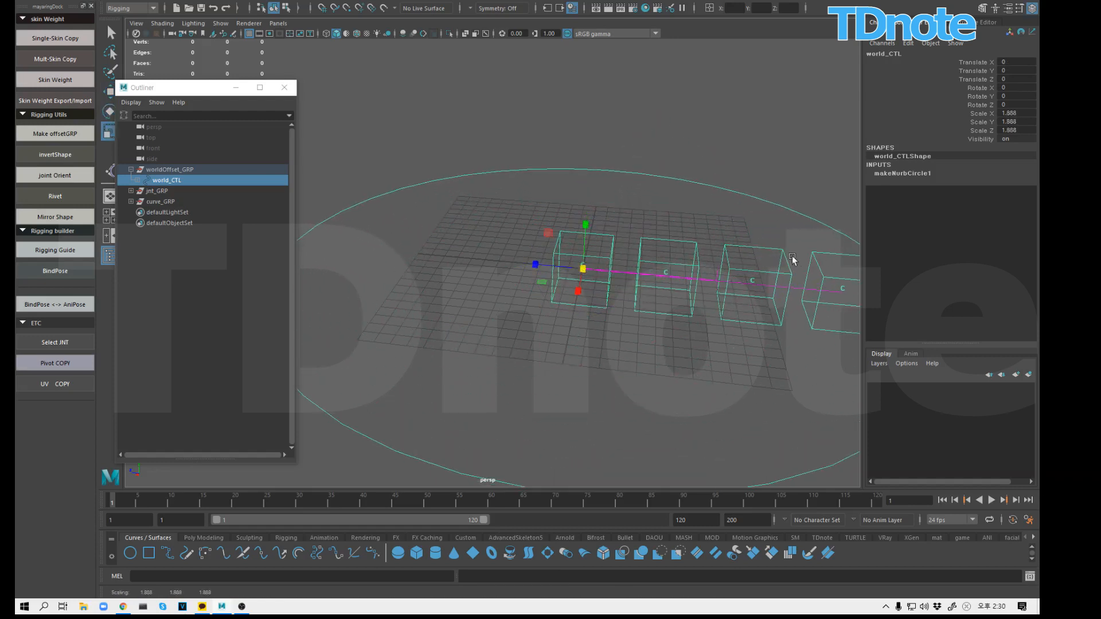
alt+middle_drag(731, 273, 631, 260)
alt+drag(632, 259, 658, 264)
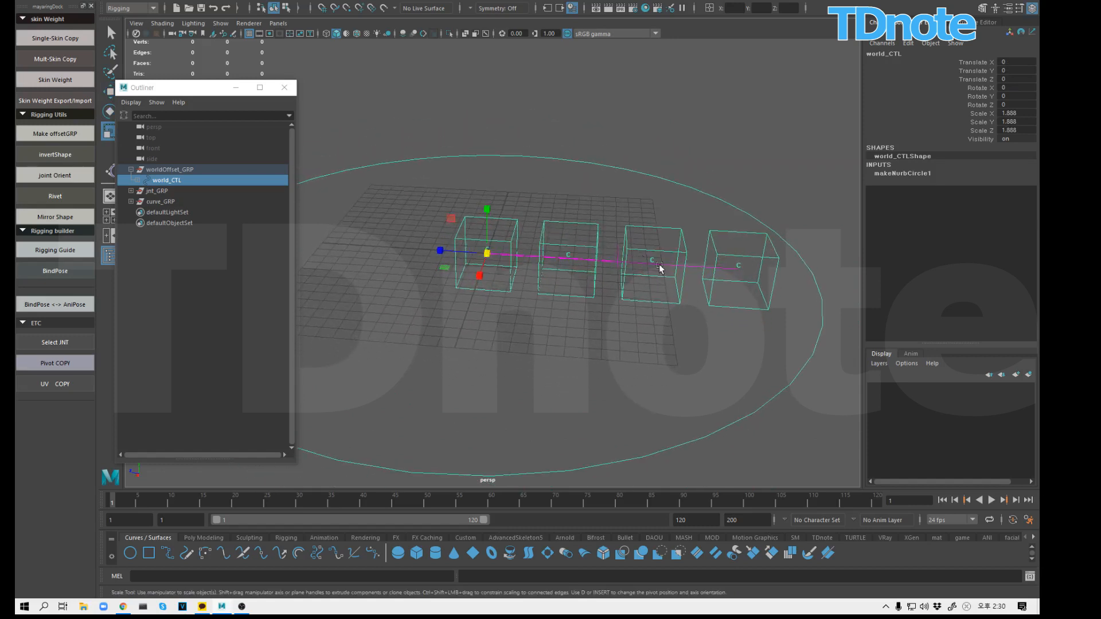
click(702, 266)
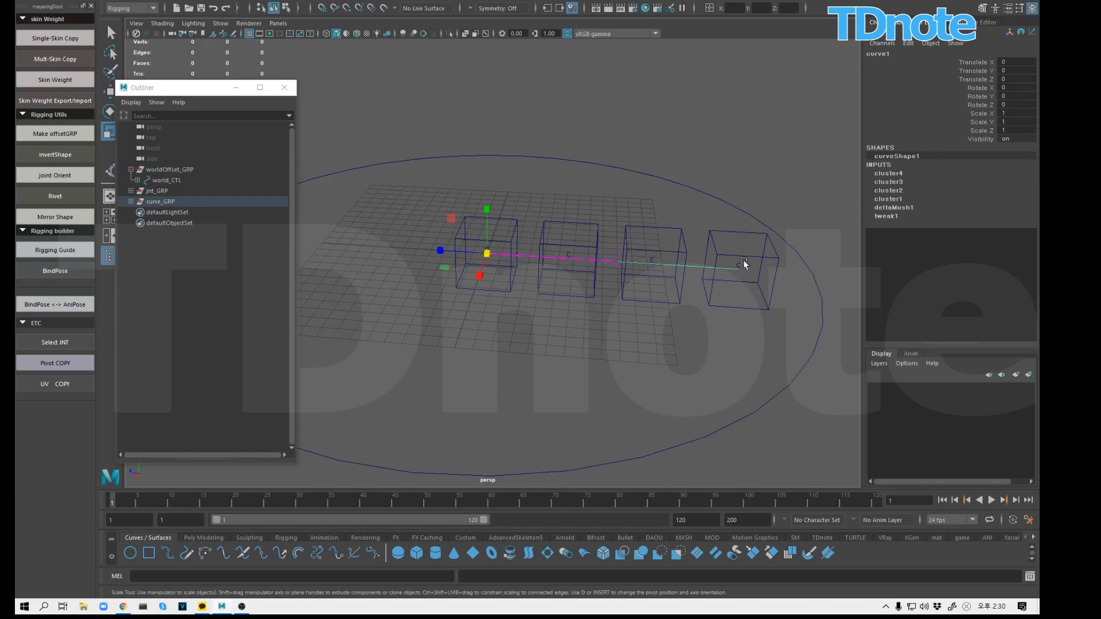
alt+right_drag(744, 261, 605, 294)
alt+middle_drag(605, 293, 630, 294)
alt+drag(631, 295, 608, 276)
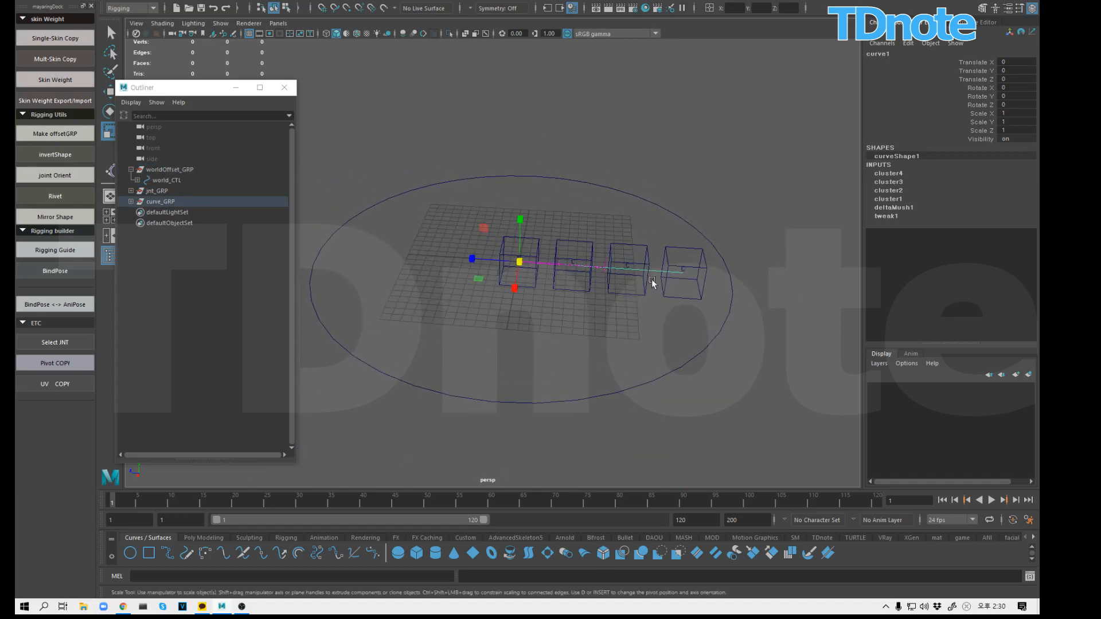
key(ctrl+z)
key(ctrl+z)
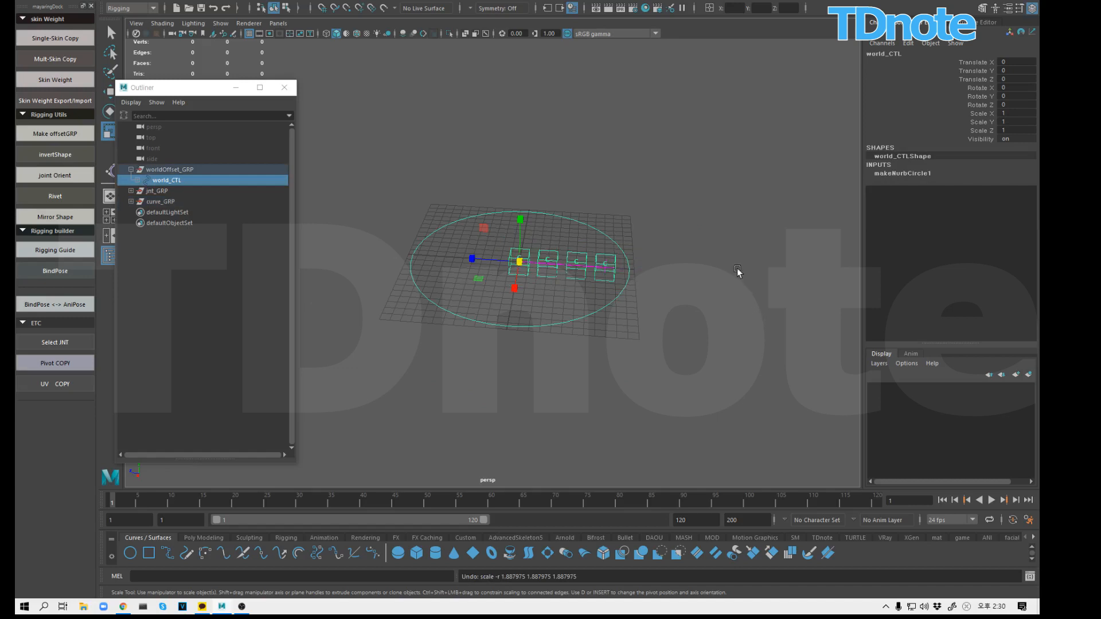
click(743, 284)
alt+right_drag(559, 236, 769, 253)
alt+drag(769, 256, 682, 225)
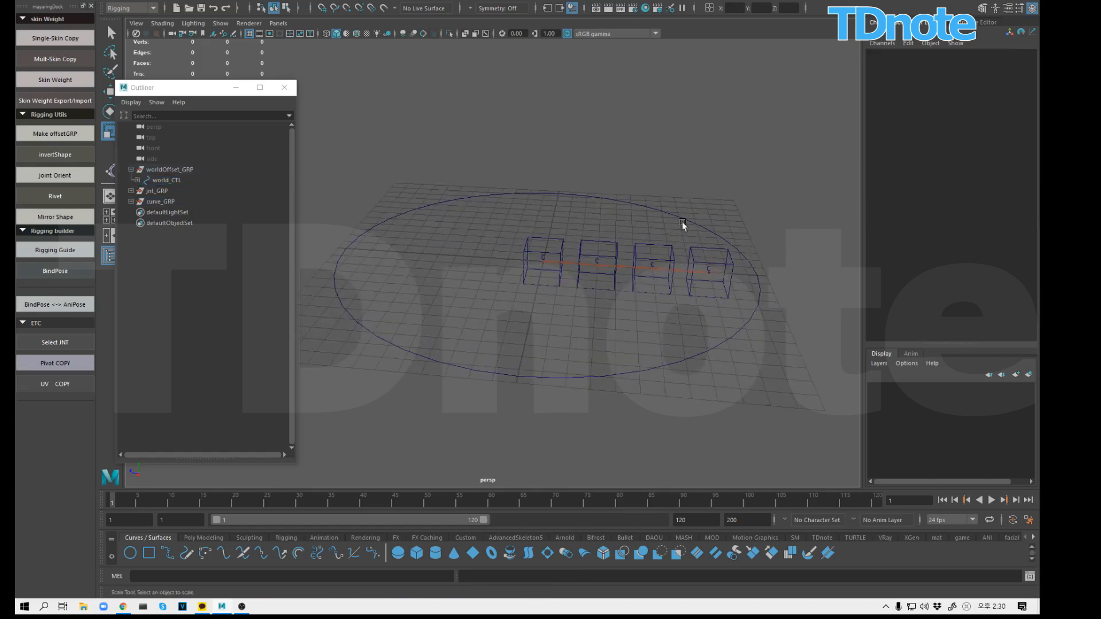
Step: Examine the contents of world_CTL, jnt_GRP and curve_GRP, and the transform values of L_arm01_JNTOffset_GRP
click(131, 191)
click(131, 212)
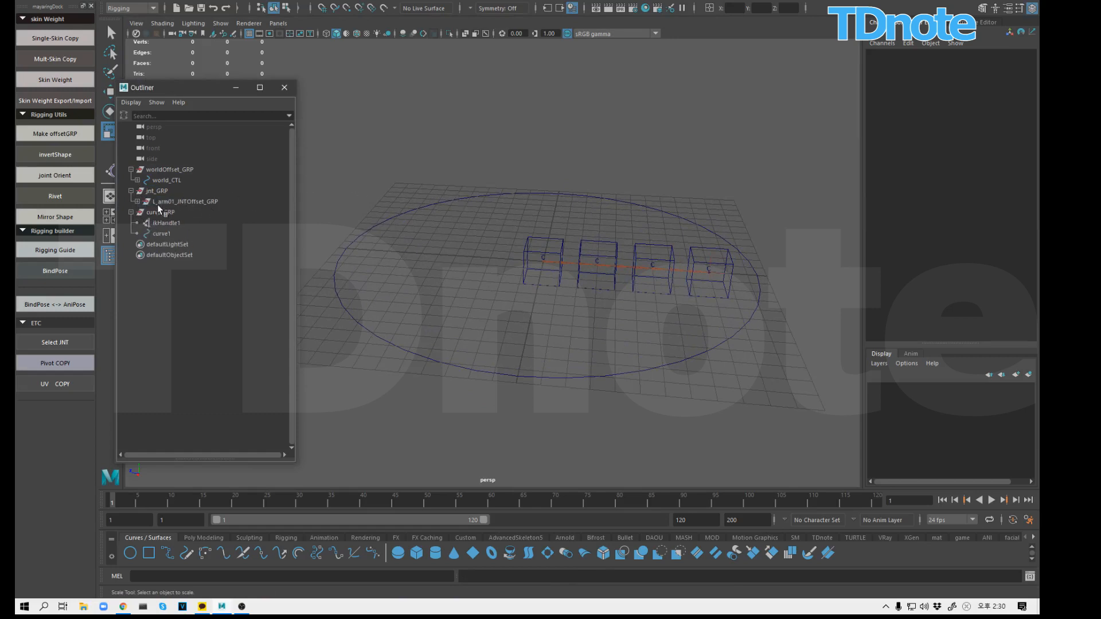
middle_drag(164, 202, 196, 217)
middle_drag(158, 253, 208, 259)
click(183, 247)
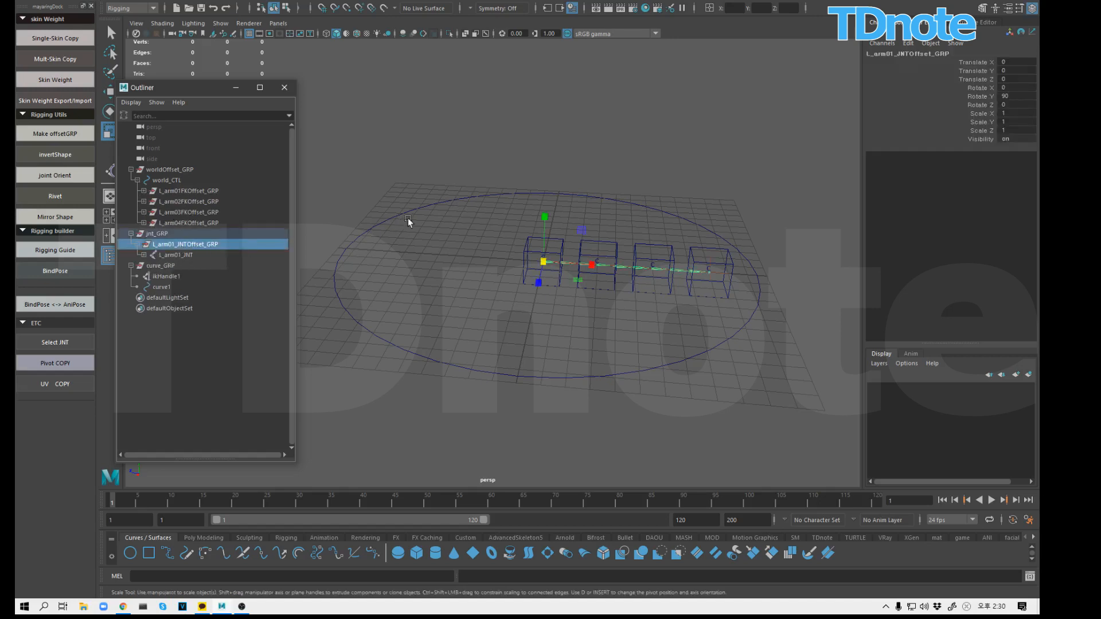
click(378, 174)
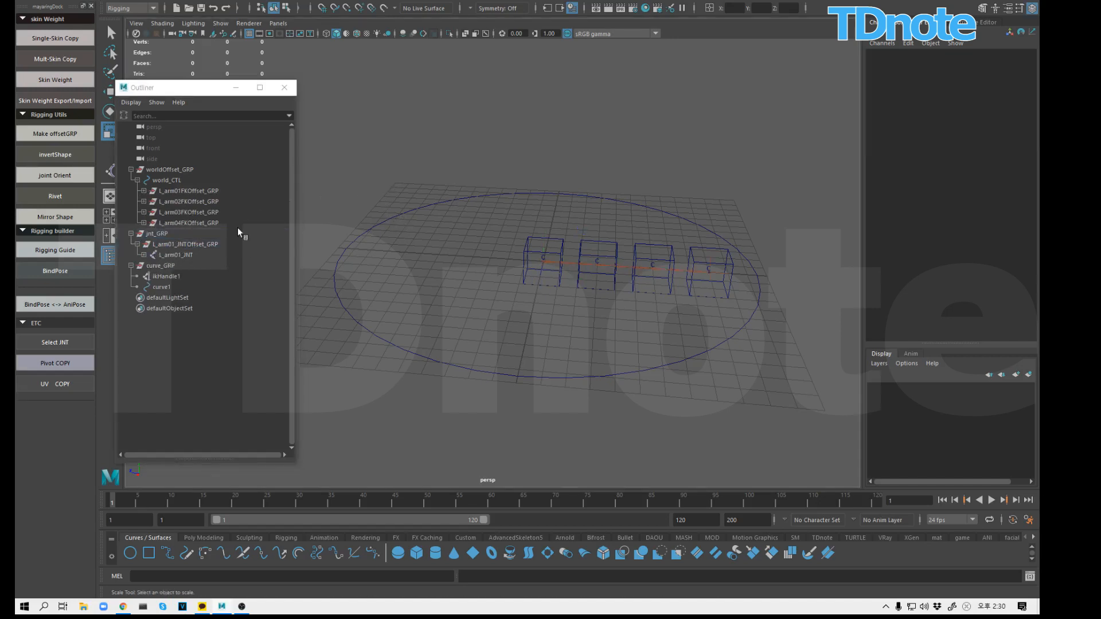
click(185, 246)
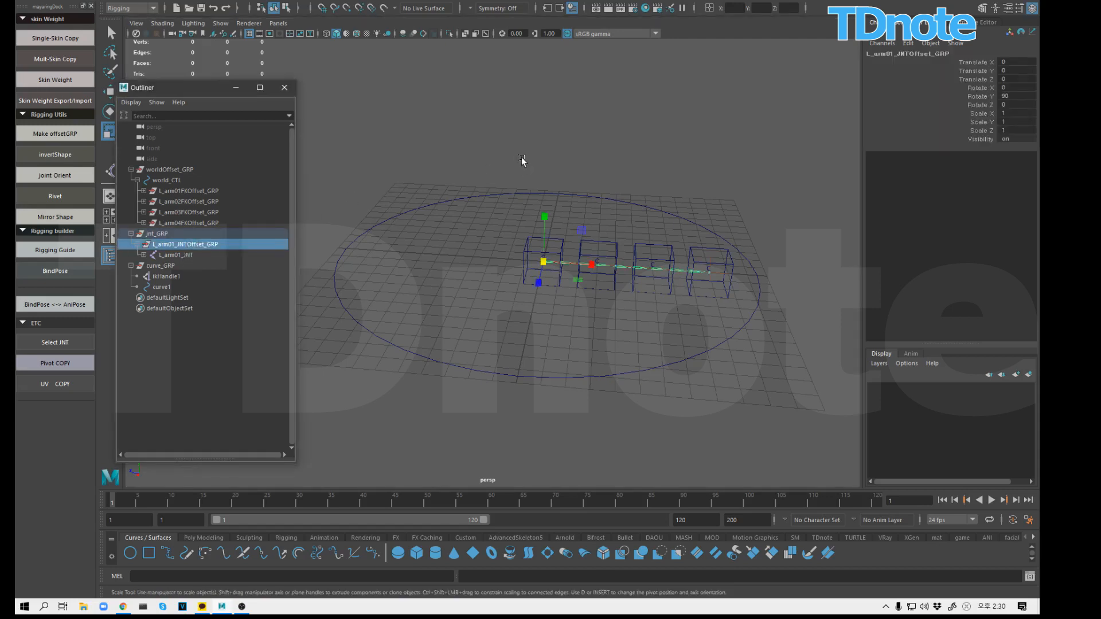
click(484, 175)
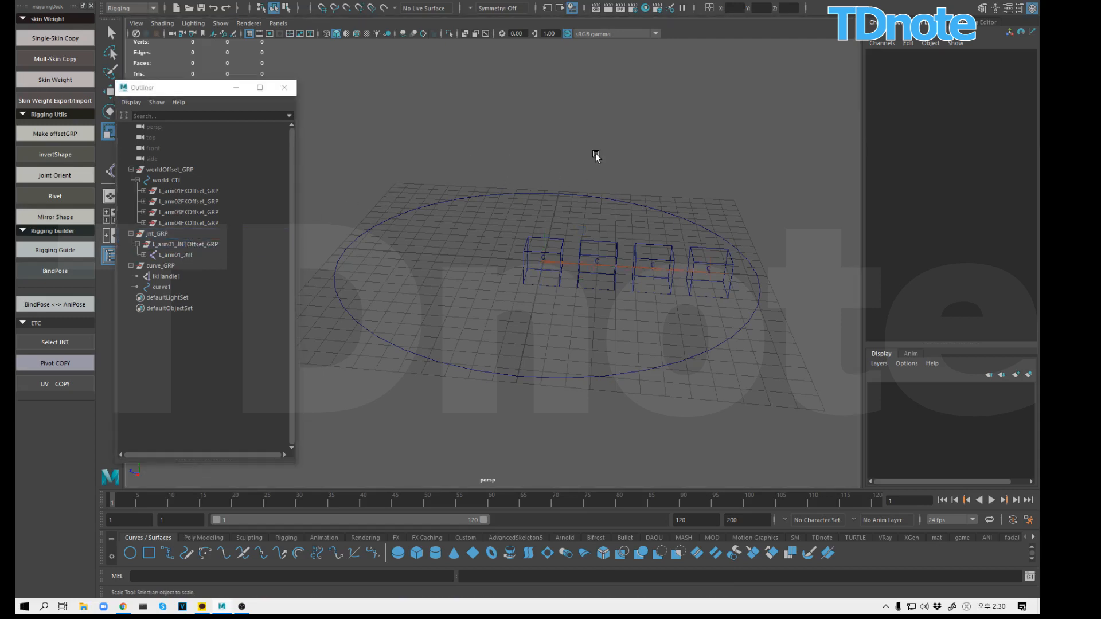
Step: Scale world_CTL up uniformly once more as a test, undo it, and clear the selection
alt+drag(604, 172, 623, 214)
drag(555, 262, 651, 264)
key(ctrl+z)
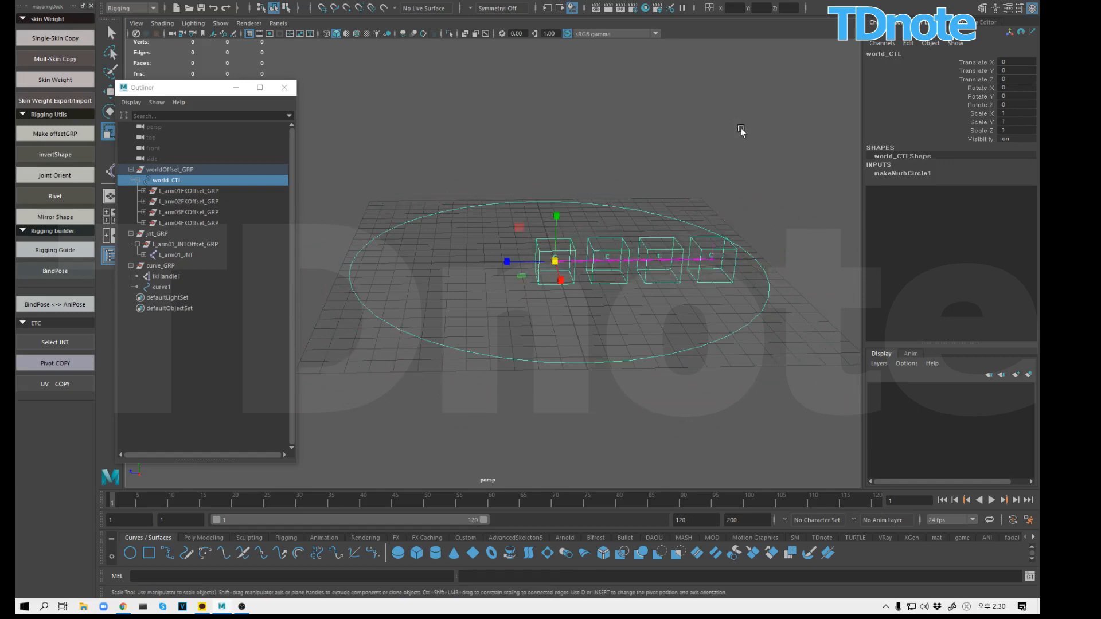
click(742, 131)
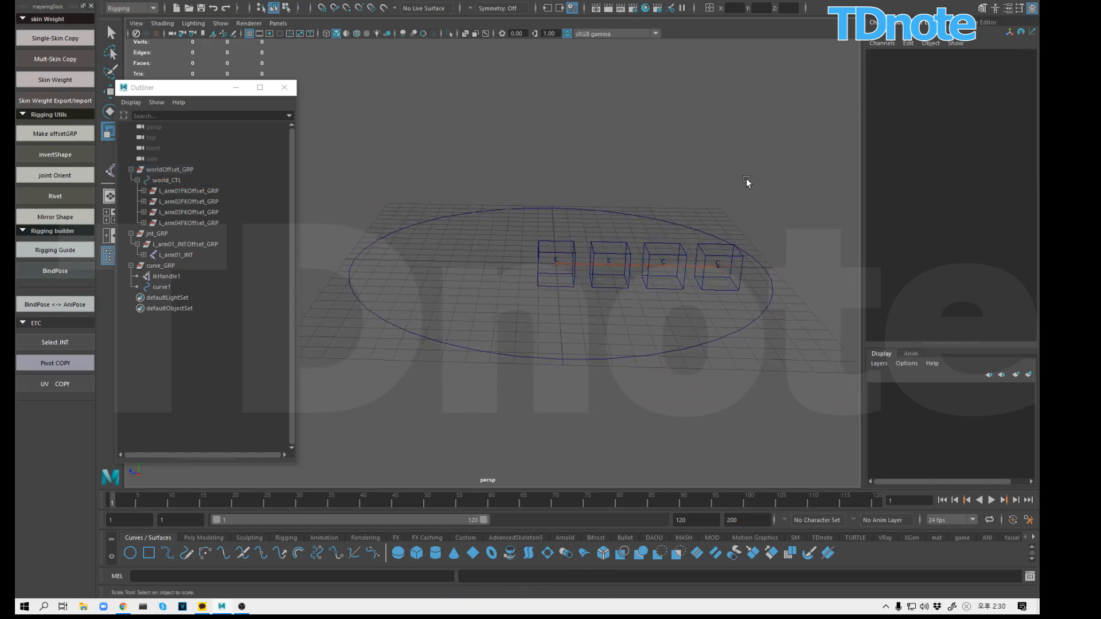
Step: Test-move L_arm01FK_CTL up by about 5.15 units in Y to check the curve, and undo the move
alt+drag(746, 183, 687, 206)
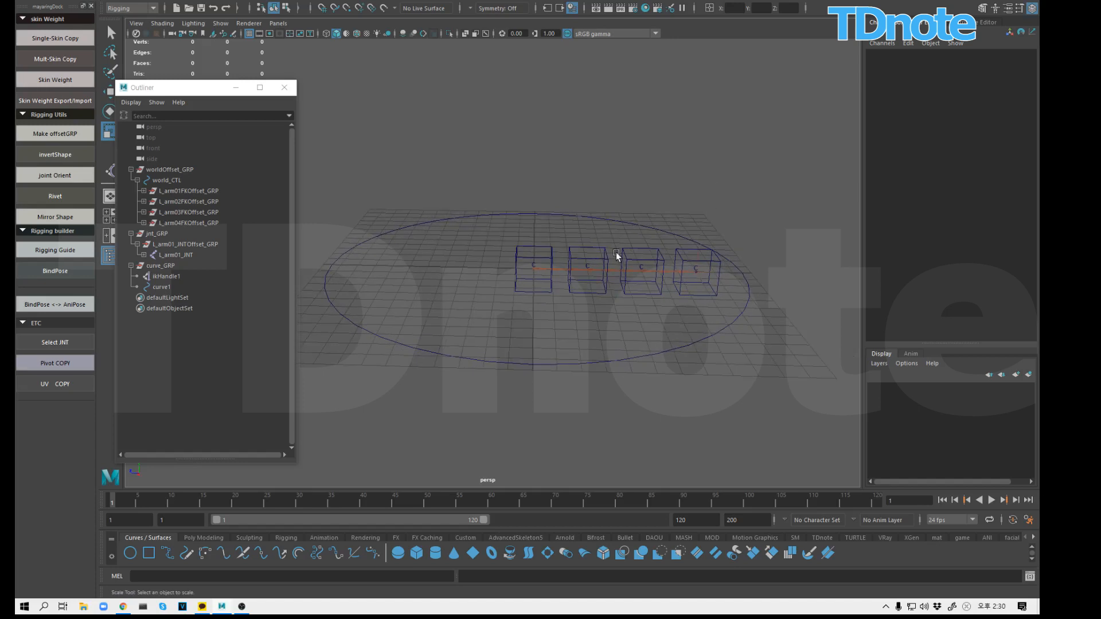
click(615, 252)
key(w)
drag(580, 230, 579, 141)
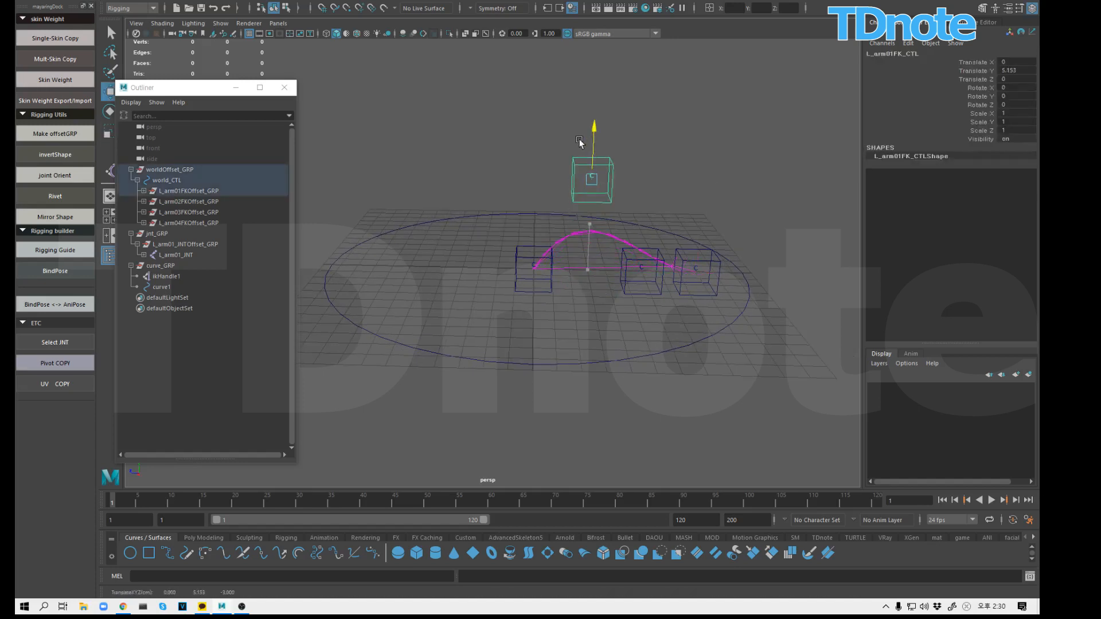
key(ctrl+z)
key(ctrl+z)
key(ctrl+z)
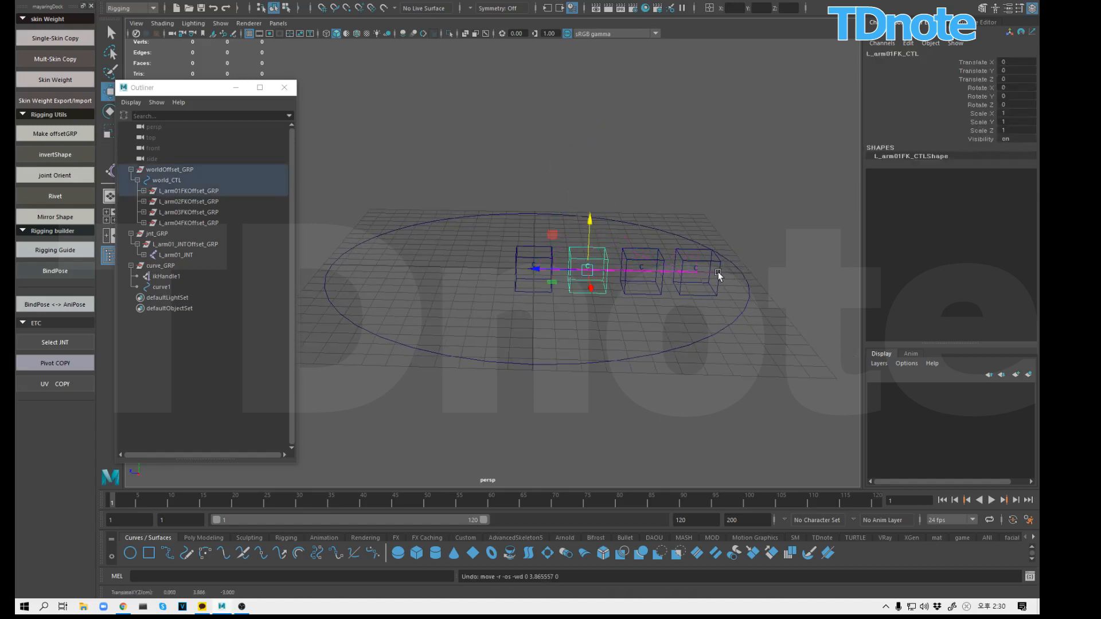
Step: Test-move L_arm03FK_CTL freely upward and away from the arm, undo the move, and clear the selection
click(719, 276)
drag(696, 273, 772, 102)
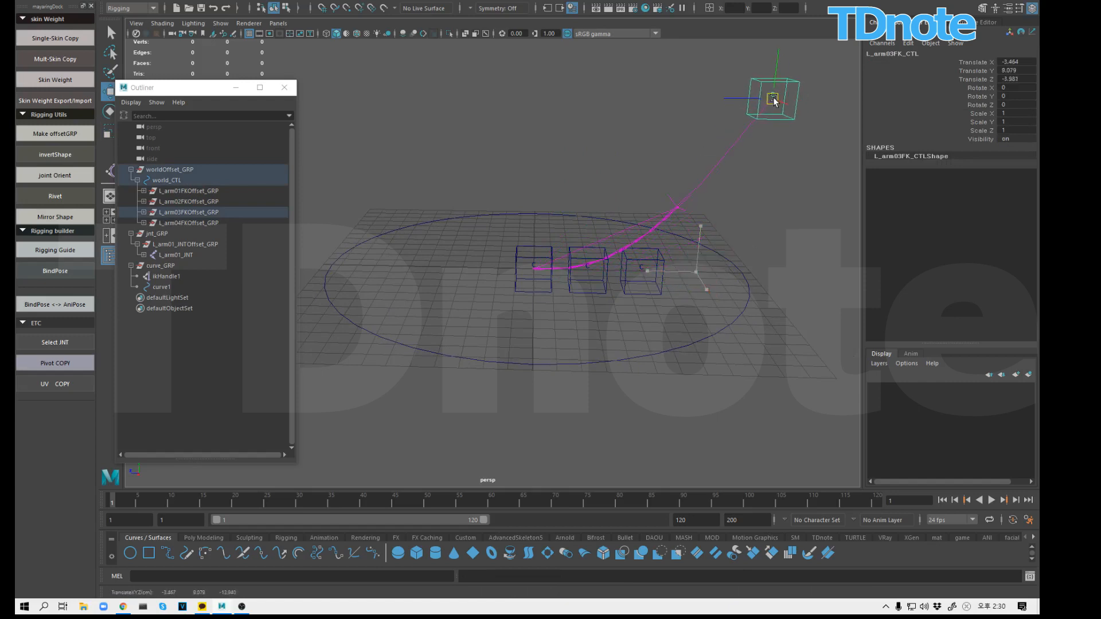
key(ctrl+z)
key(ctrl+z)
key(ctrl+z)
key(ctrl+z)
key(ctrl+z)
key(ctrl+z)
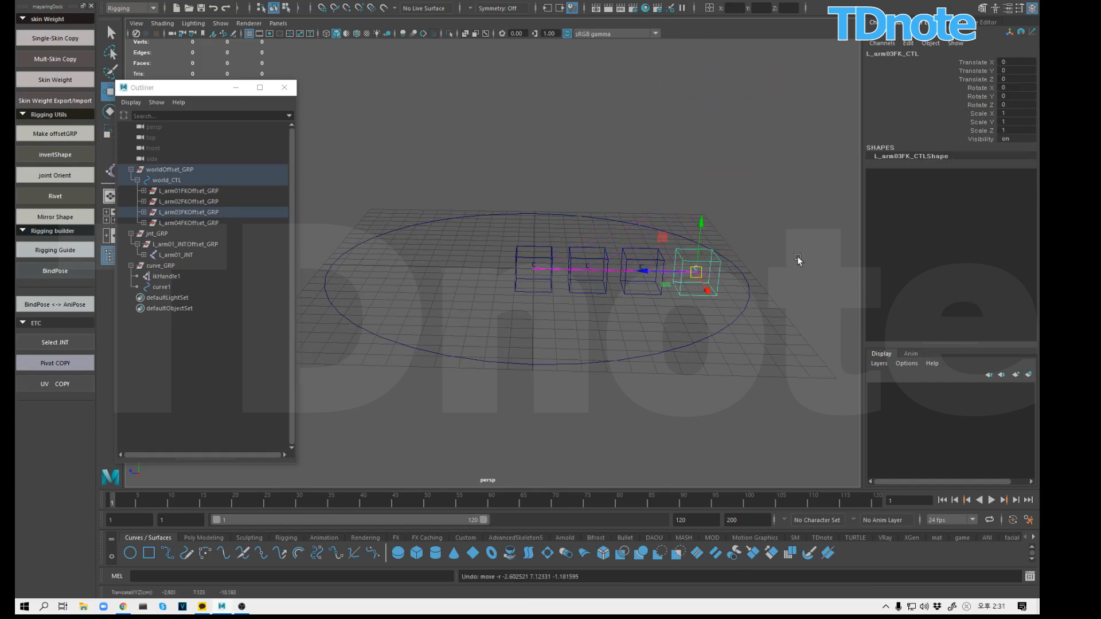
click(795, 256)
alt+drag(793, 256, 683, 255)
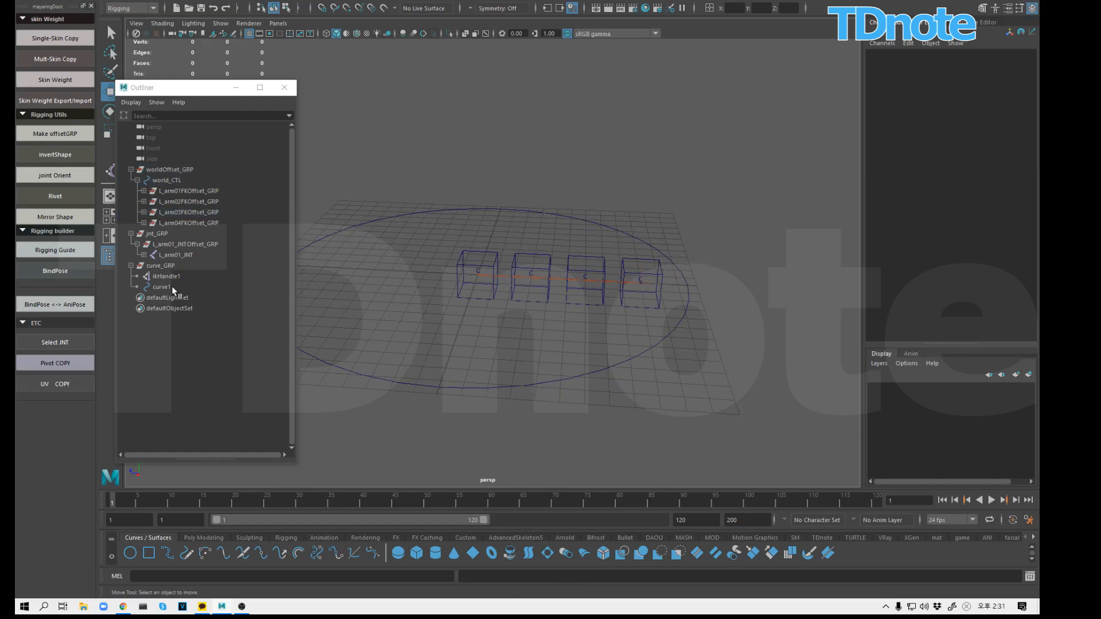
Step: Try a scale constraint with L_arm01_JNTOffset_GRP driving world_CTL, and delete the world_CTL_scaleConstraint1 node
click(170, 245)
ctrl+click(173, 180)
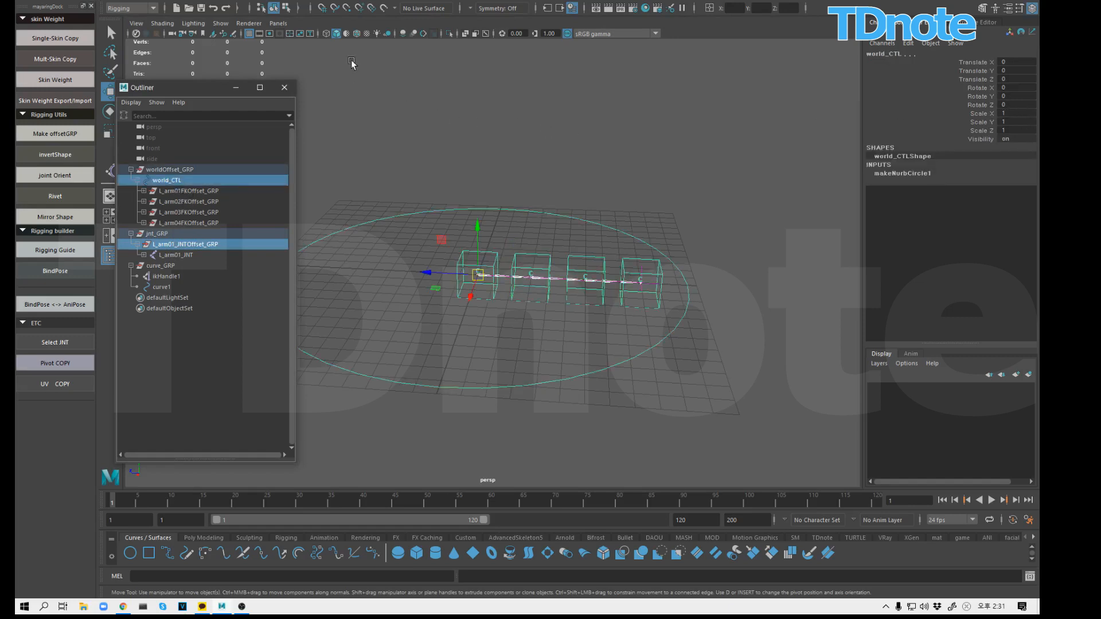
click(289, 0)
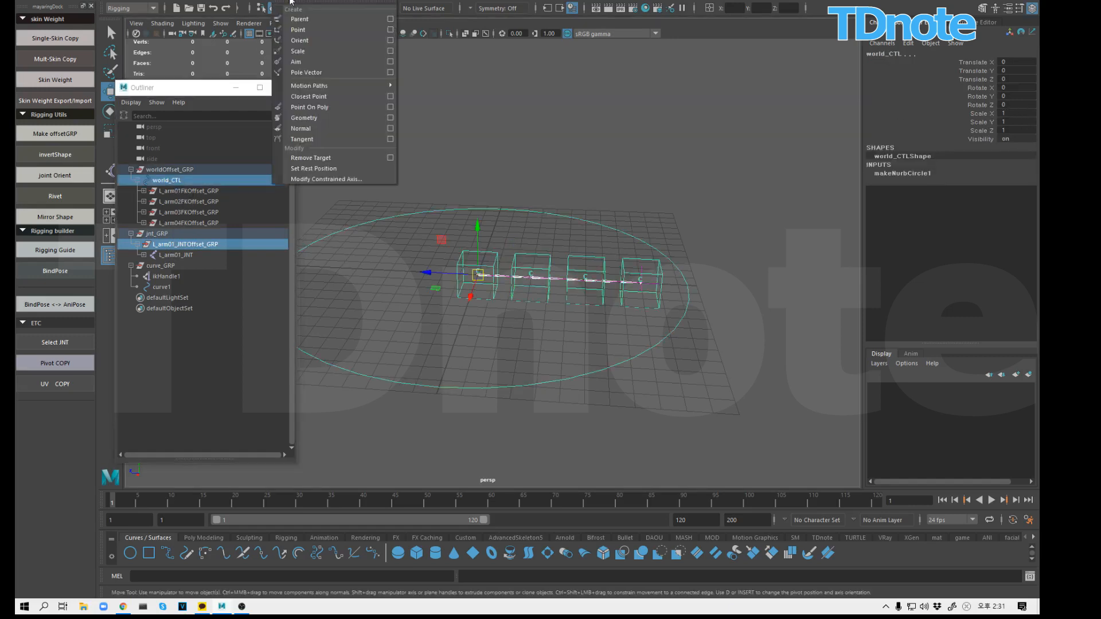
click(305, 51)
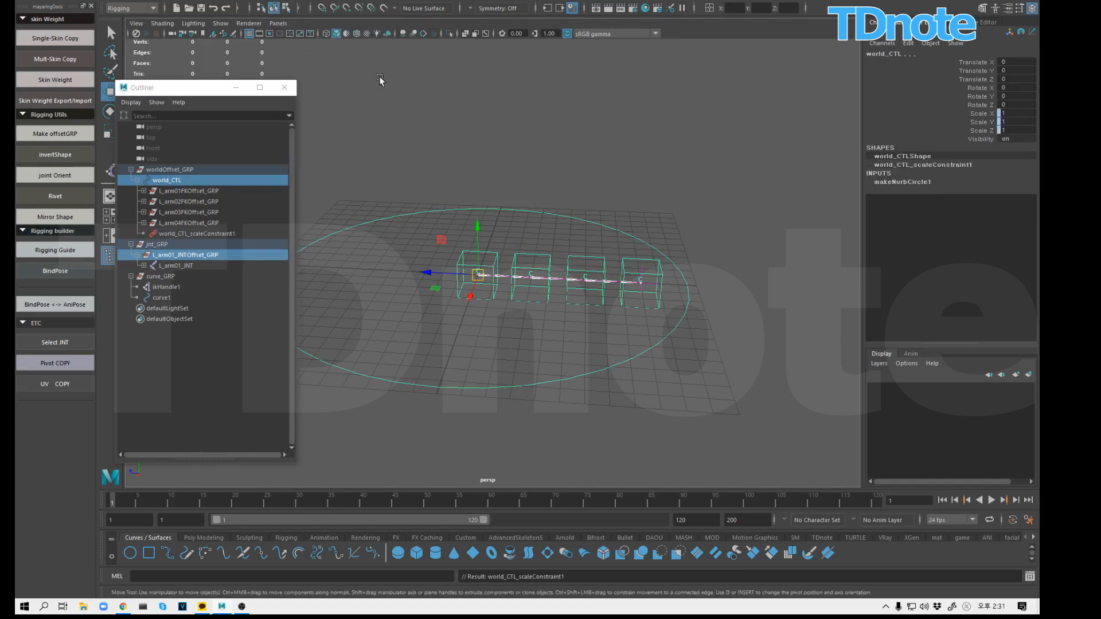
click(452, 153)
click(213, 234)
key(Delete)
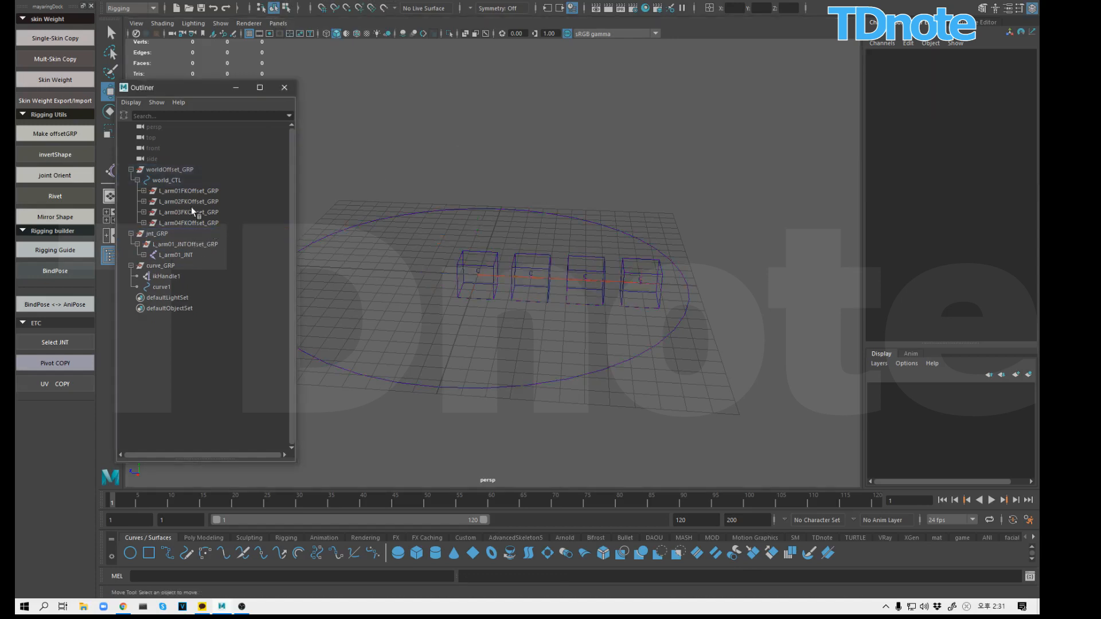
Step: Scale-constrain L_arm01_JNTOffset_GRP to world_CTL and clear the selection
click(171, 181)
ctrl+click(168, 245)
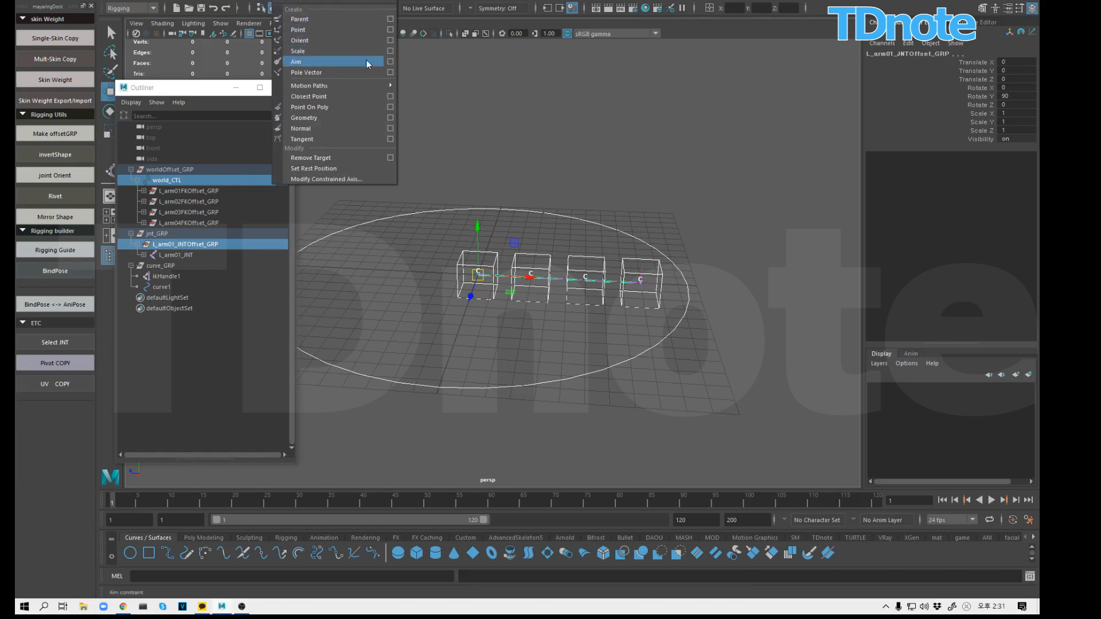
click(307, 52)
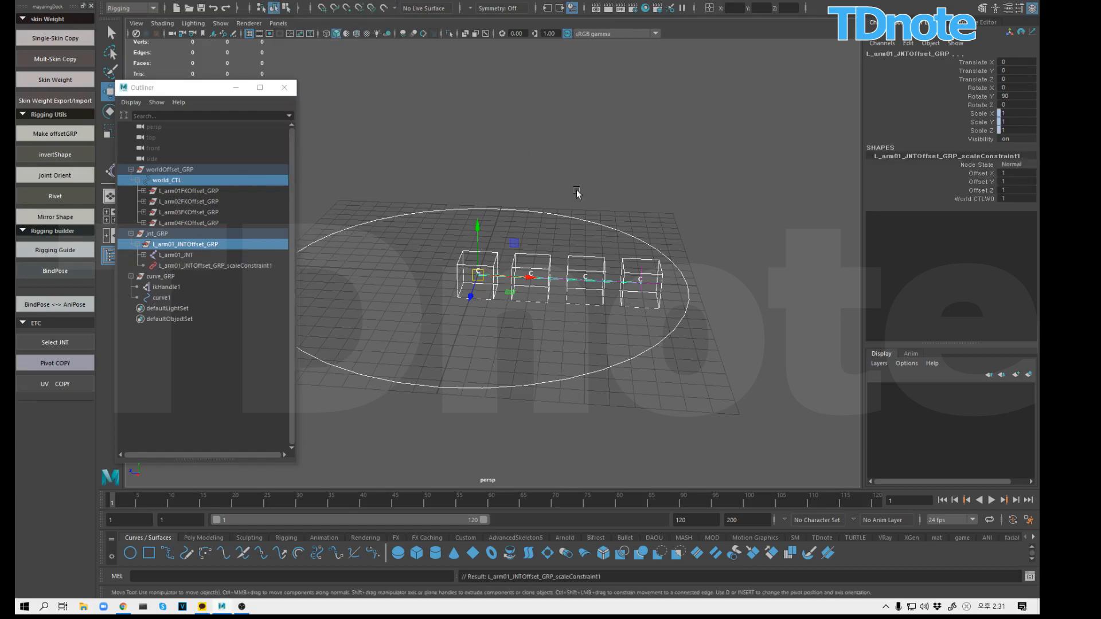
click(666, 205)
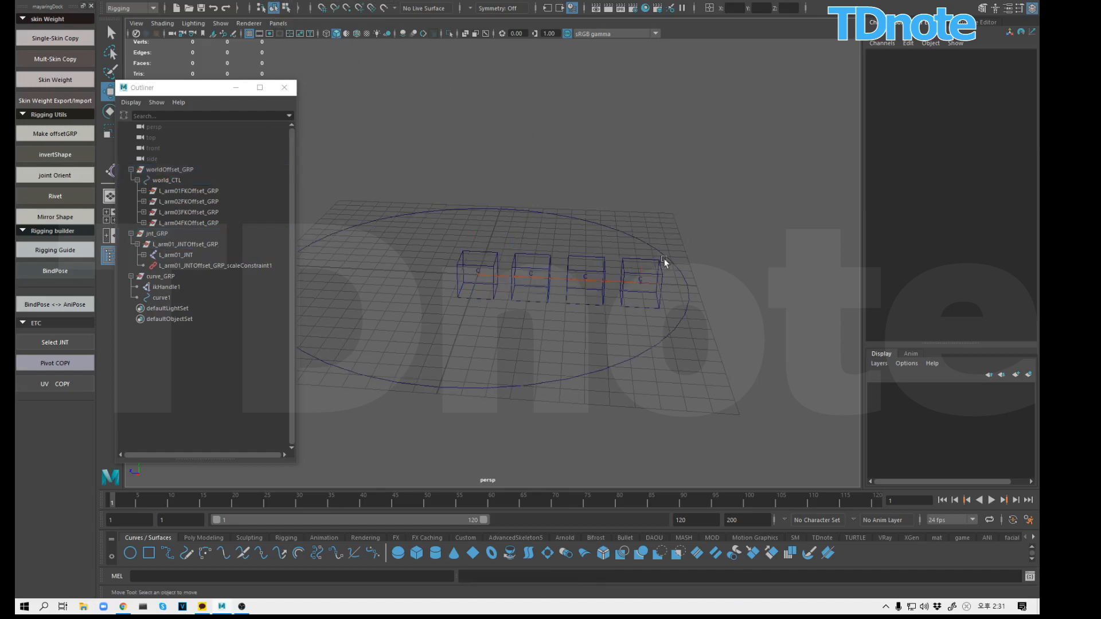
Step: Scale world_CTL uniformly to about 1.249, test-rotate it about X by about -35 degrees, and undo only the rotation
click(602, 369)
key(r)
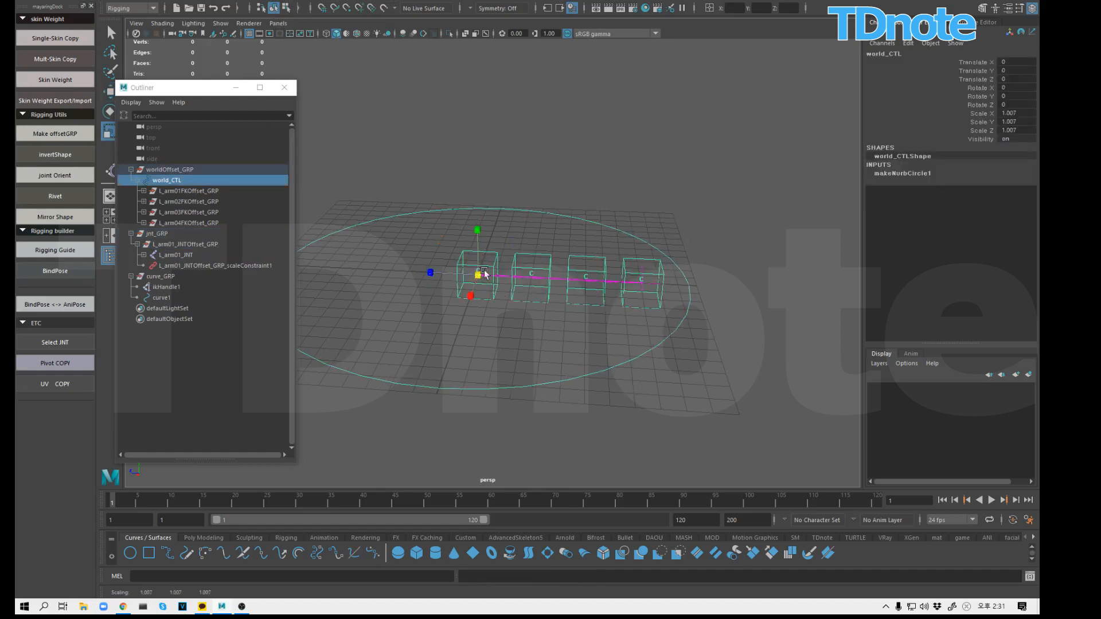
drag(479, 276, 557, 272)
key(e)
key(ctrl+z)
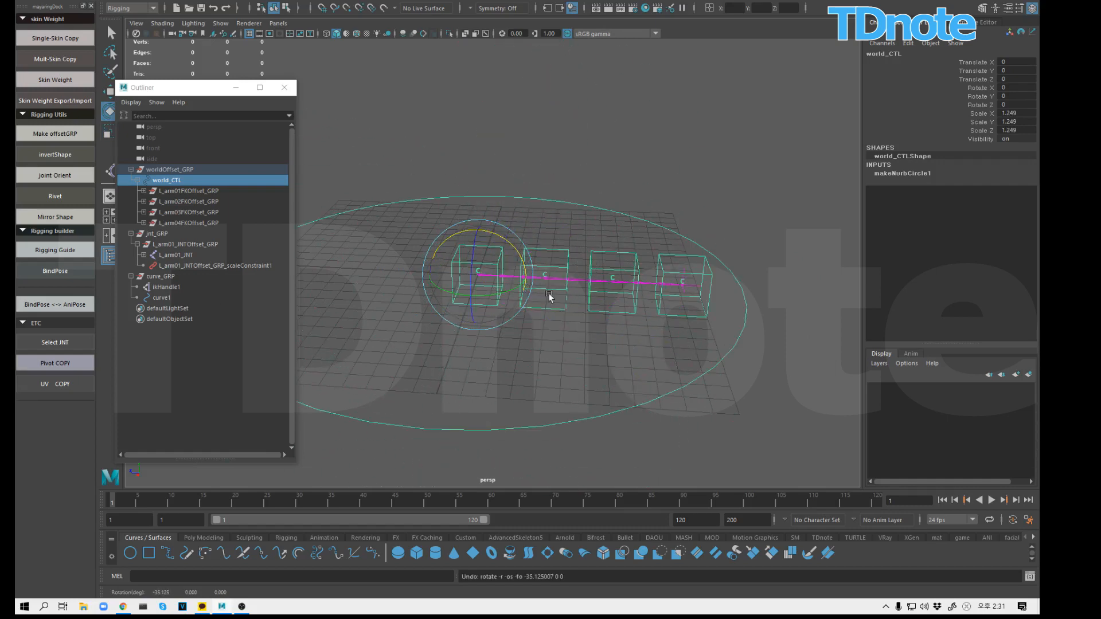
Step: Test-scale world_CTL uniformly a bit further, undo that extra scaling, and clear the selection
key(r)
drag(478, 275, 542, 251)
key(ctrl+z)
click(788, 198)
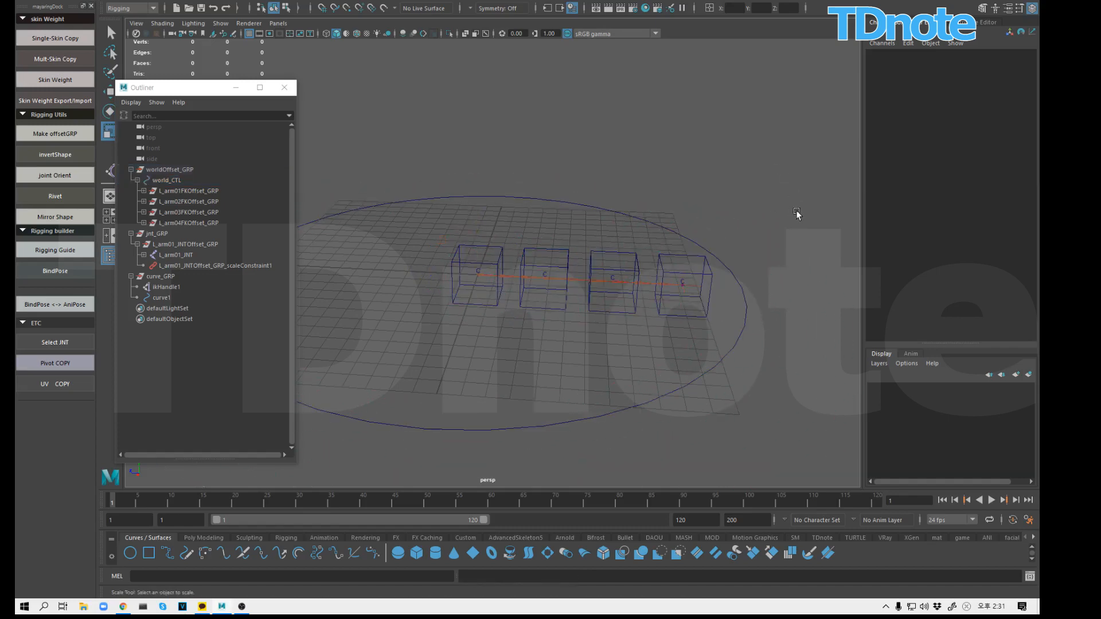
Step: Delete the scale constraint under L_arm01_JNTOffset_GRP
alt+drag(679, 177, 729, 181)
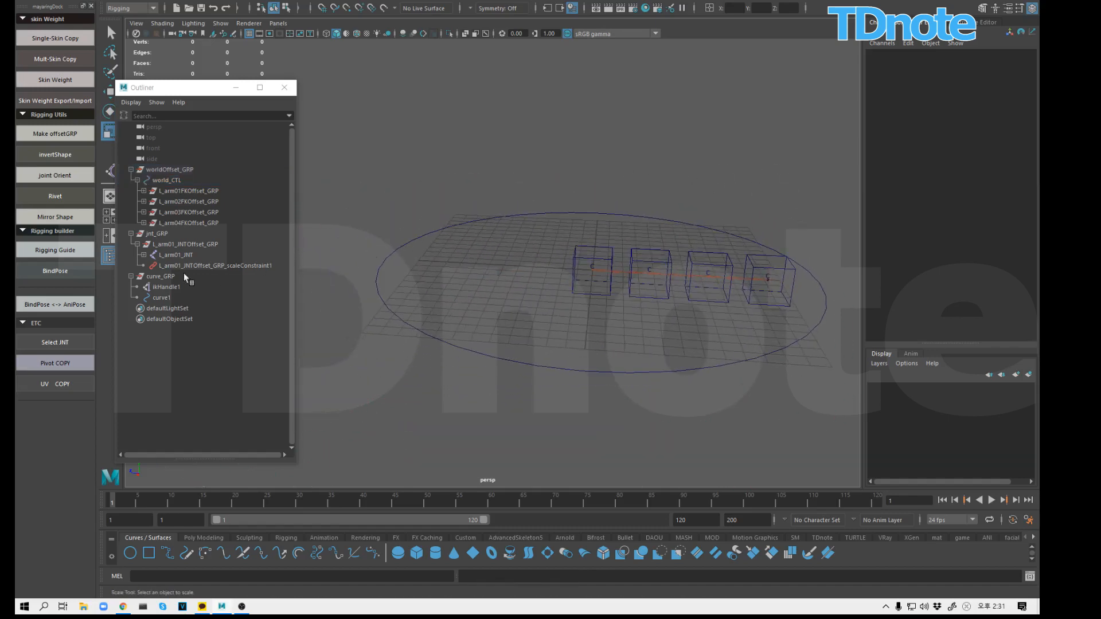
click(197, 266)
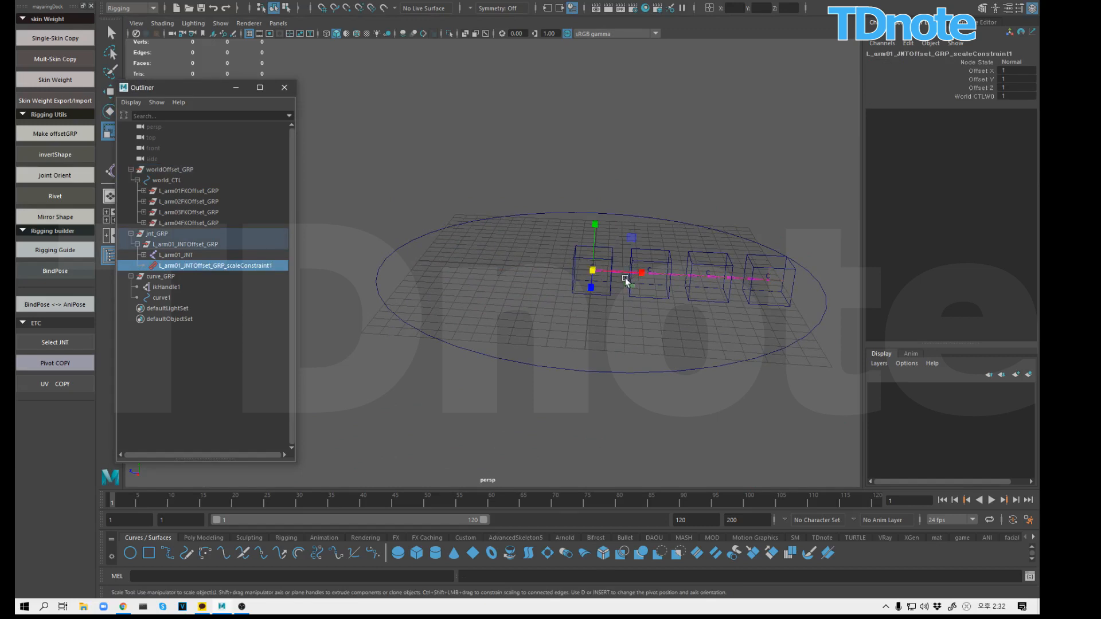
key(Delete)
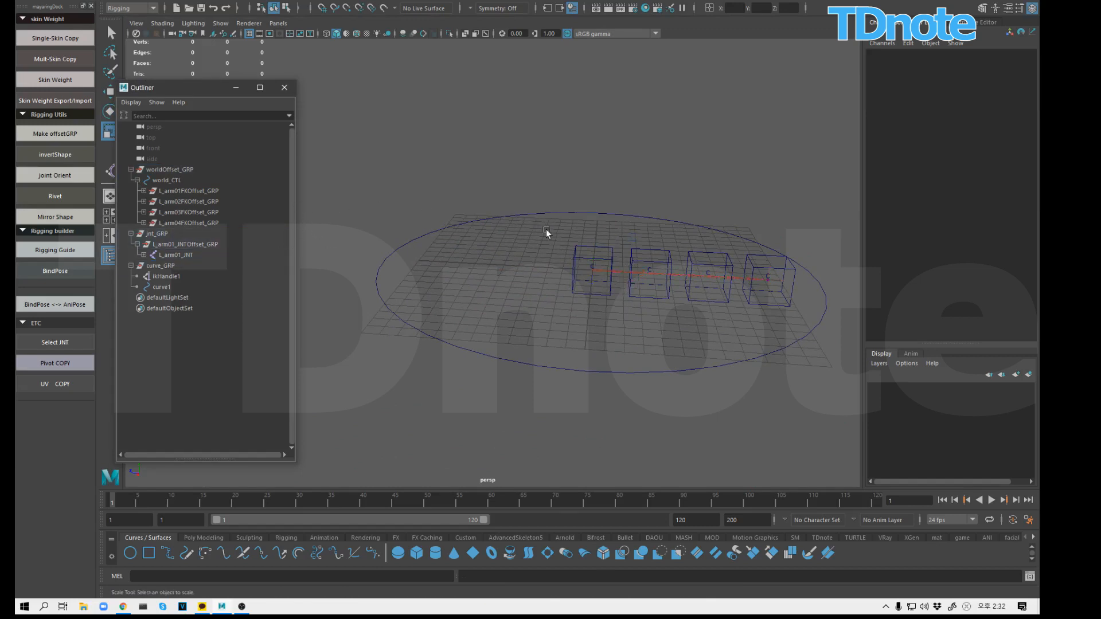
Step: Test-move L_arm04FK_CTL slightly at the root of the arm and undo the move
click(210, 191)
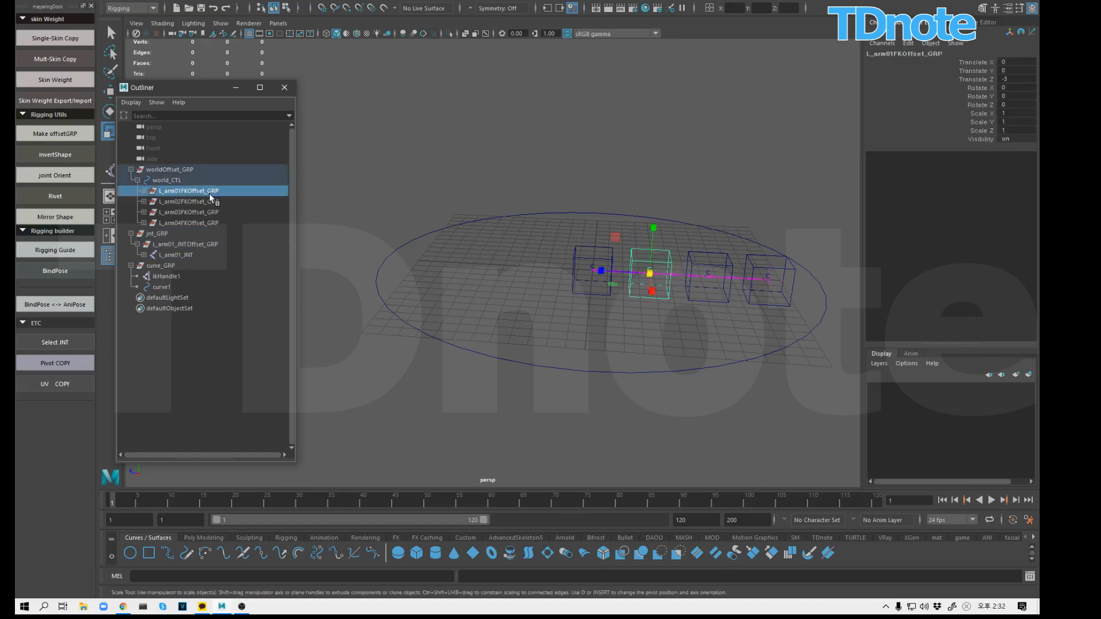
click(575, 257)
key(w)
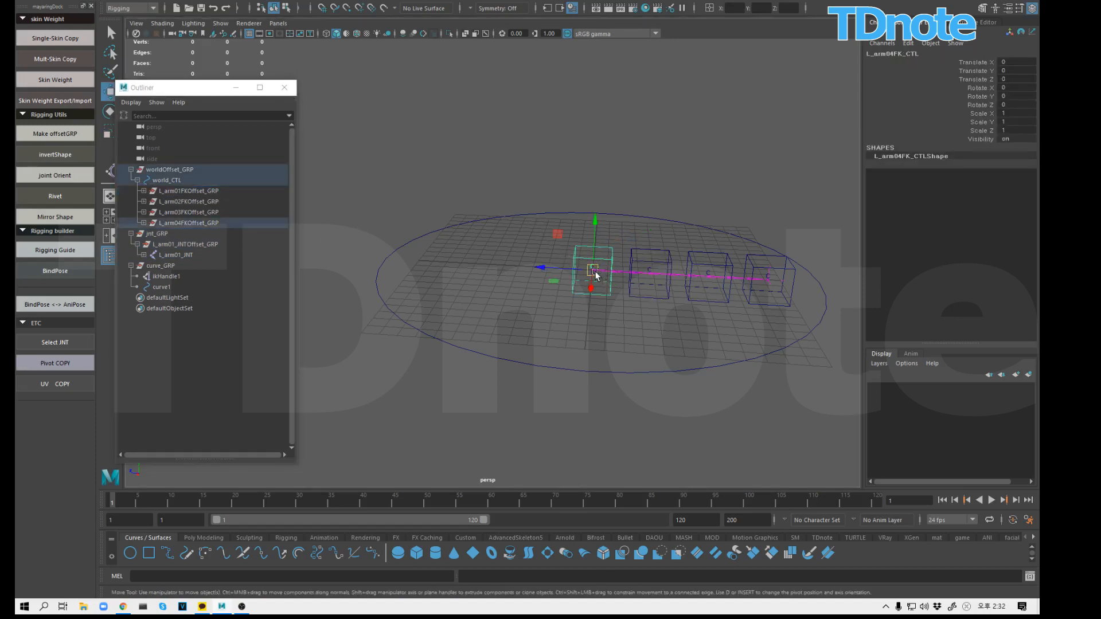
drag(595, 276, 598, 256)
key(ctrl+z)
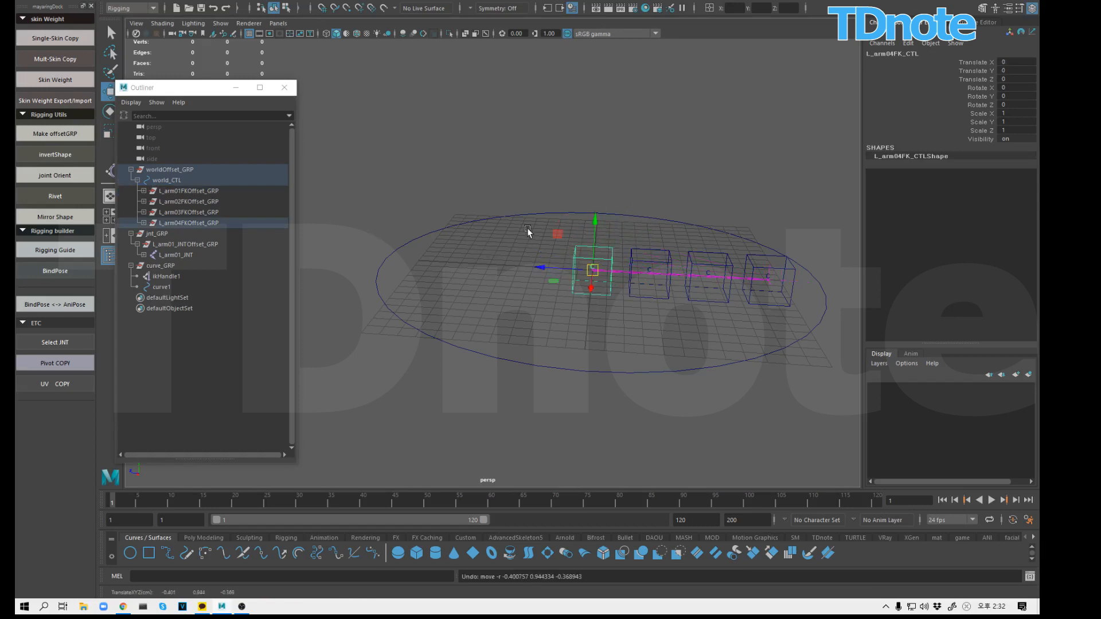
Step: Examine the hierarchy under L_arm04FKOffset_GRP down to its cluster handle, and the transform values of L_arm01_JNTOffset_GRP
click(144, 223)
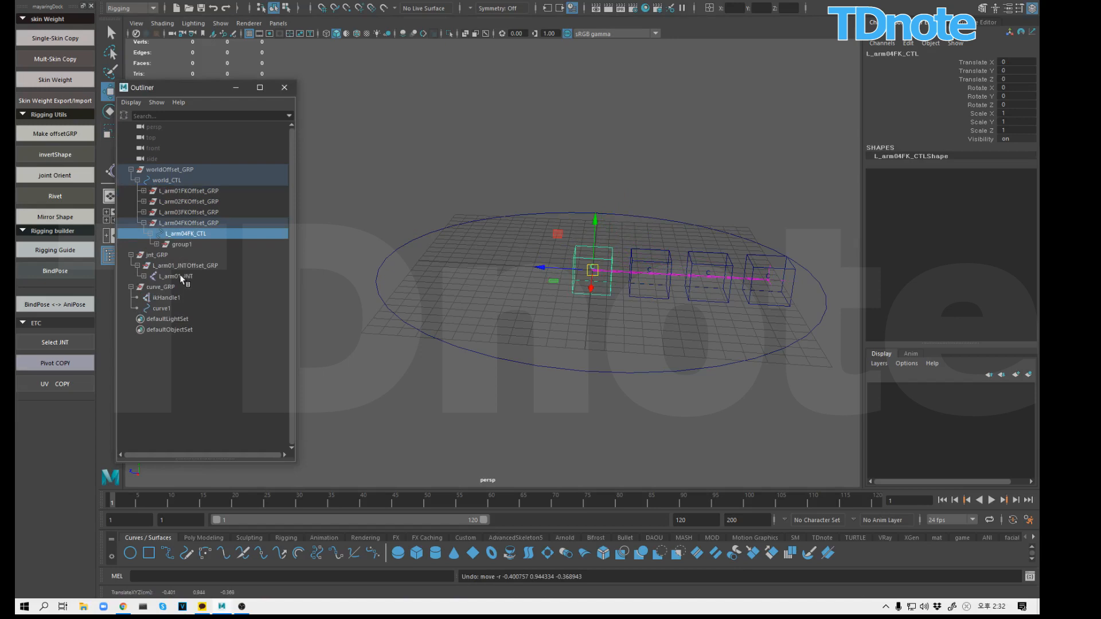
click(181, 266)
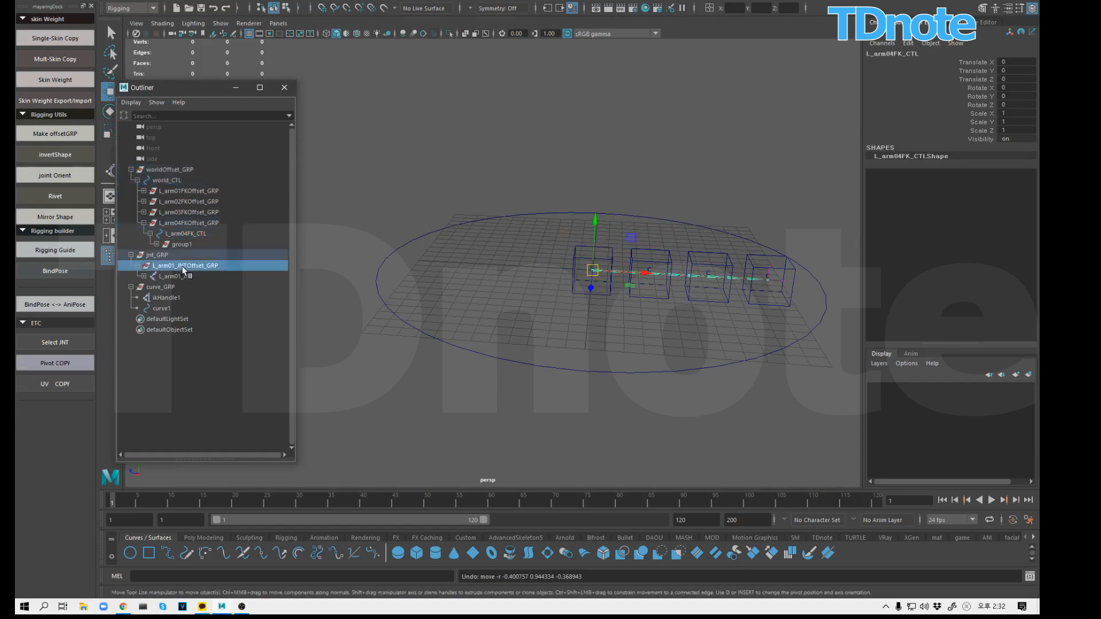
ctrl+click(187, 233)
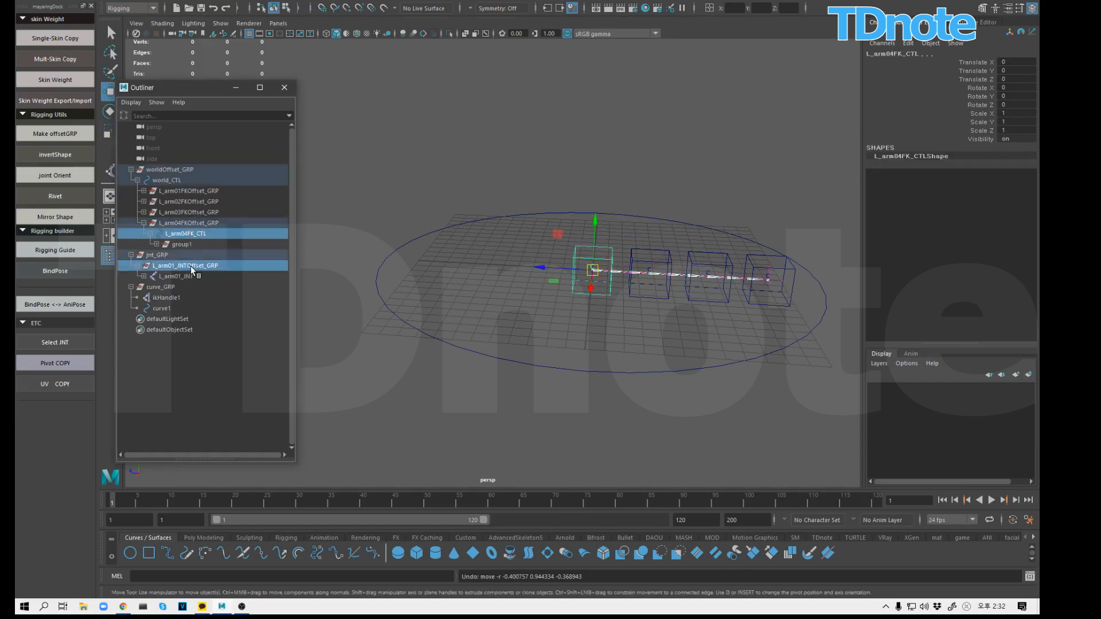
click(183, 244)
click(159, 245)
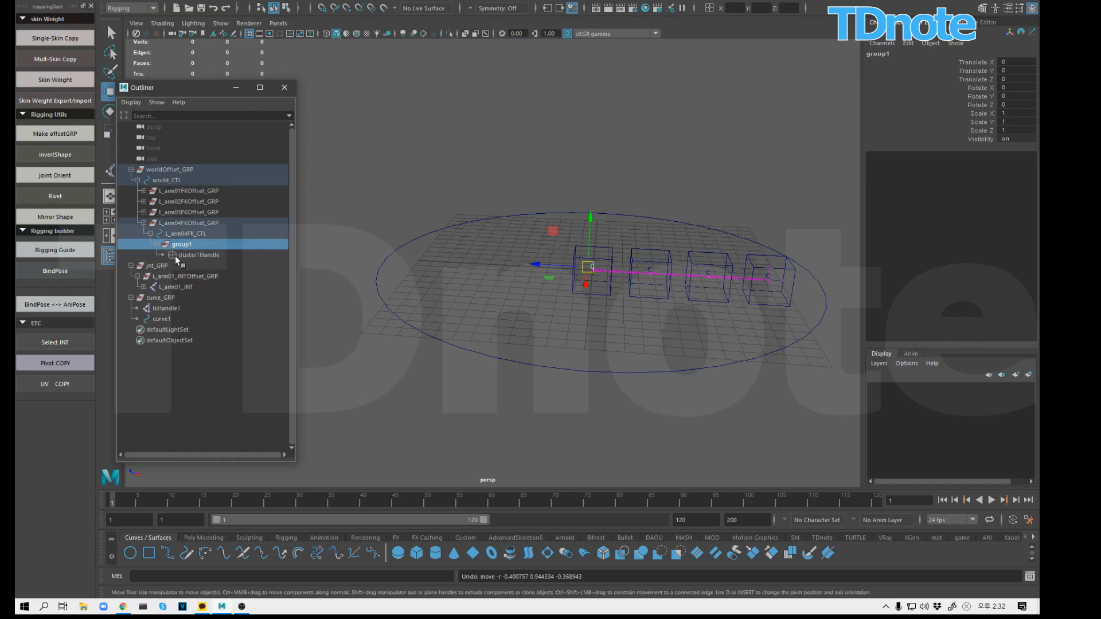
click(183, 276)
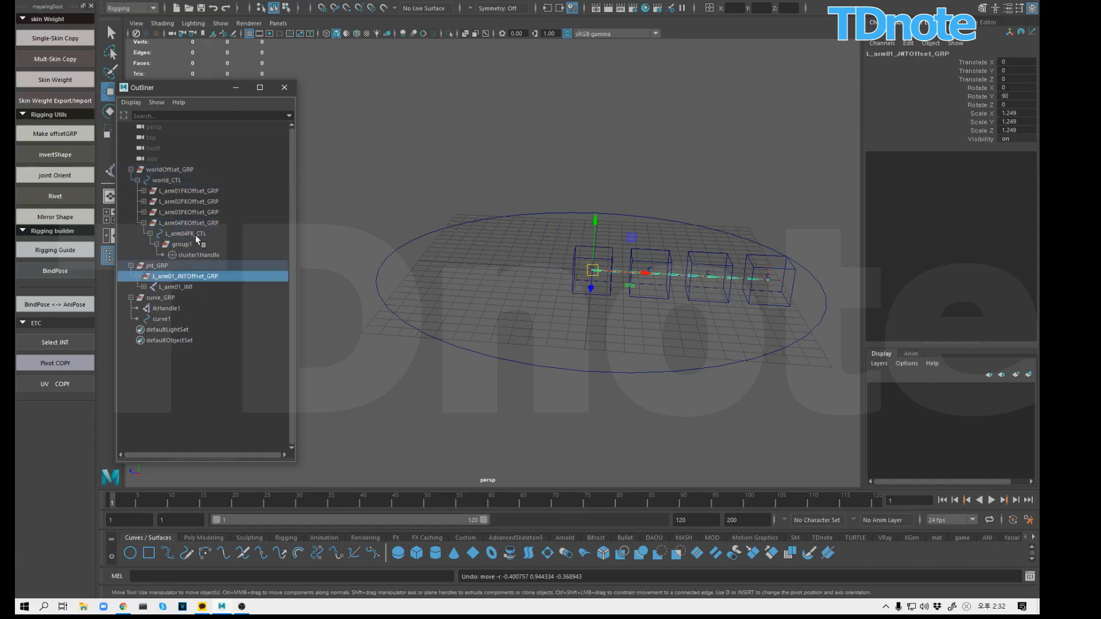
Step: Parent-constrain and scale-constrain L_arm01_JNTOffset_GRP to L_arm04FK_CTL, and clear the selection
click(192, 232)
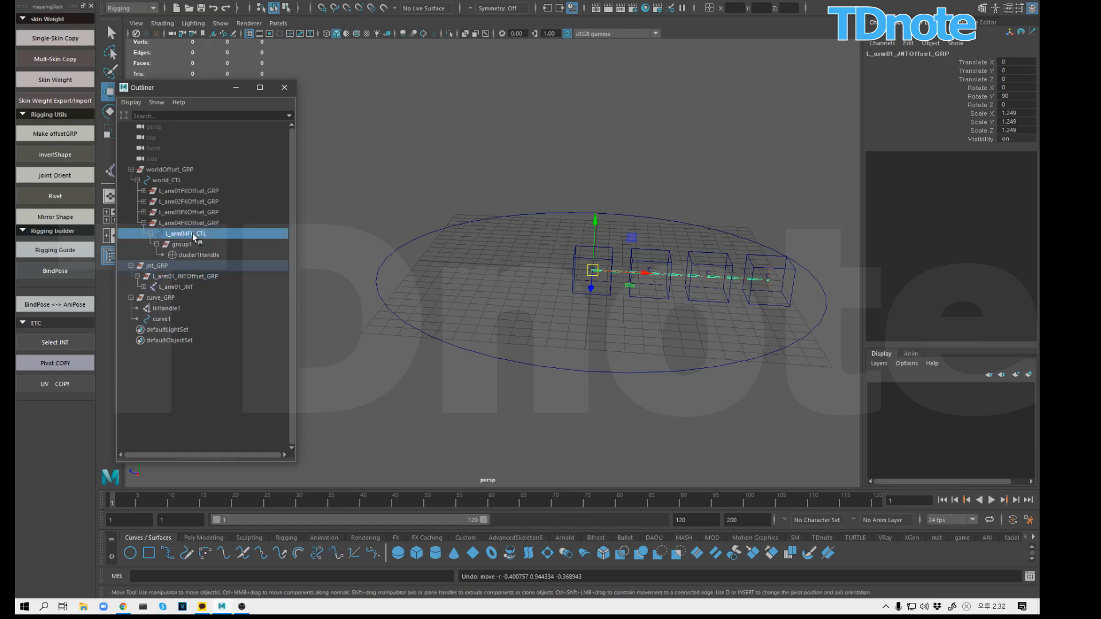
ctrl+click(188, 277)
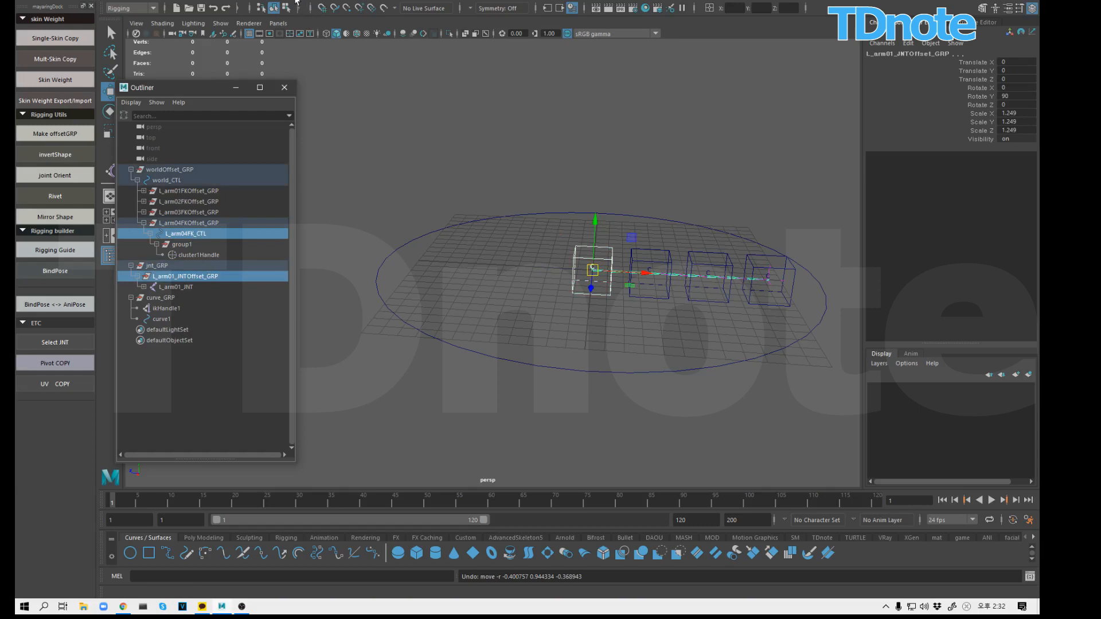
click(297, 2)
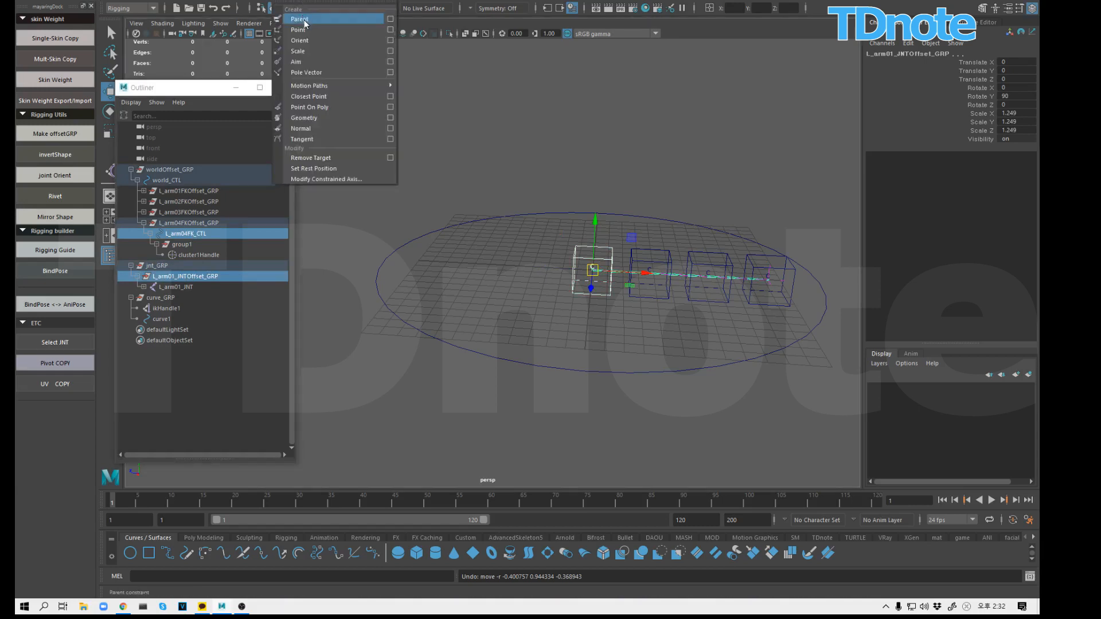
click(305, 22)
click(297, 2)
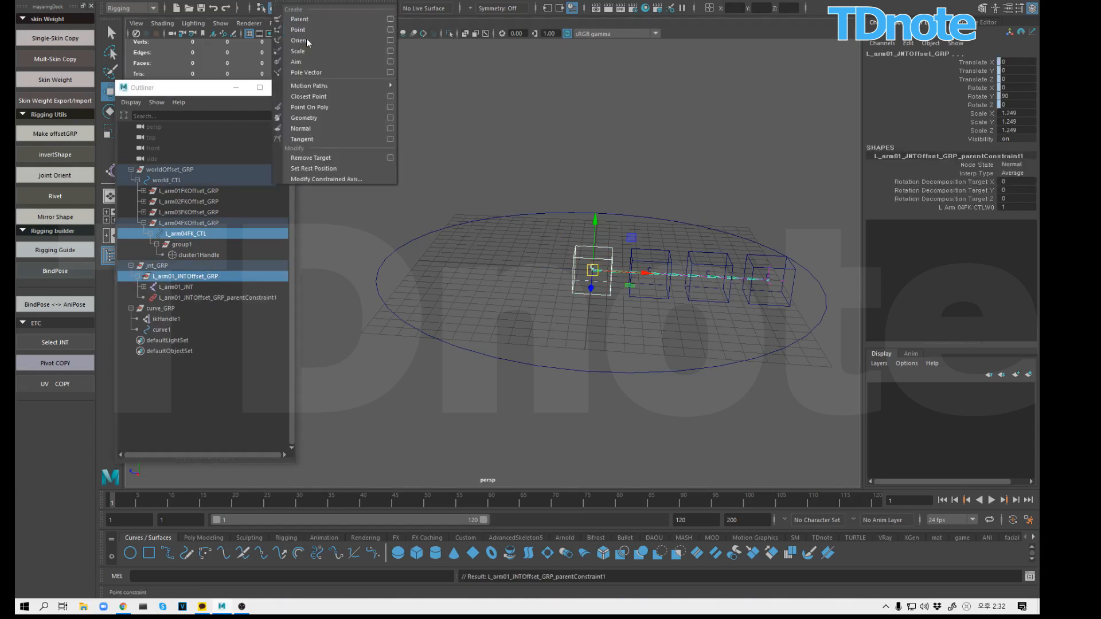
click(305, 53)
click(740, 381)
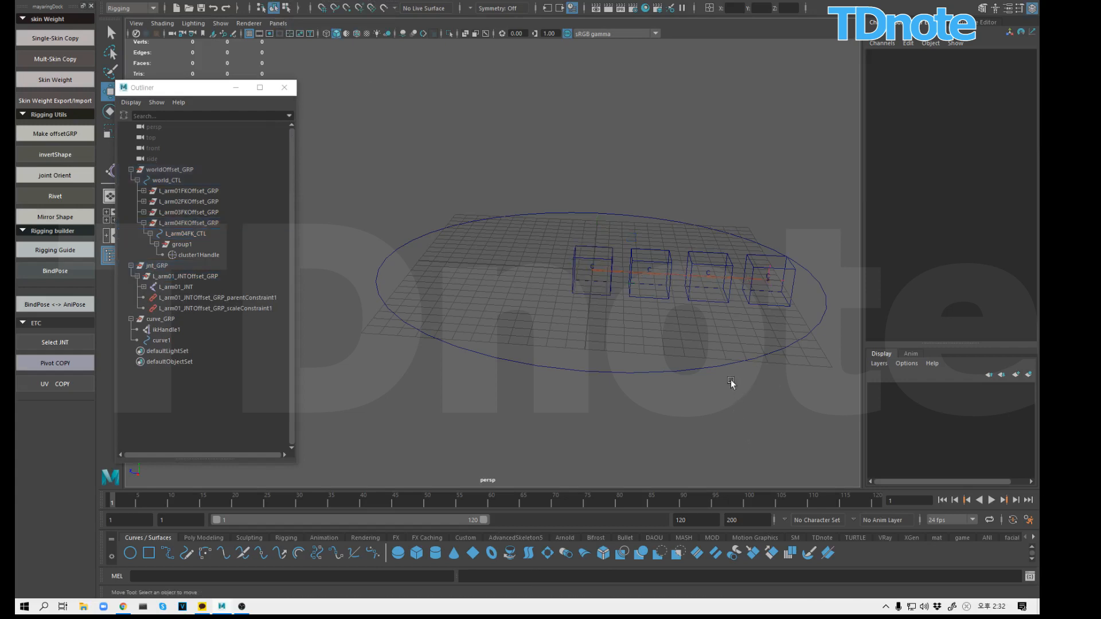
Step: Test-scale world_CTL uniformly to check that the joints and controls scale together, undo the scaling, and clear the selection
click(720, 360)
key(r)
drag(598, 273, 698, 262)
key(ctrl+z)
key(ctrl+z)
key(ctrl+z)
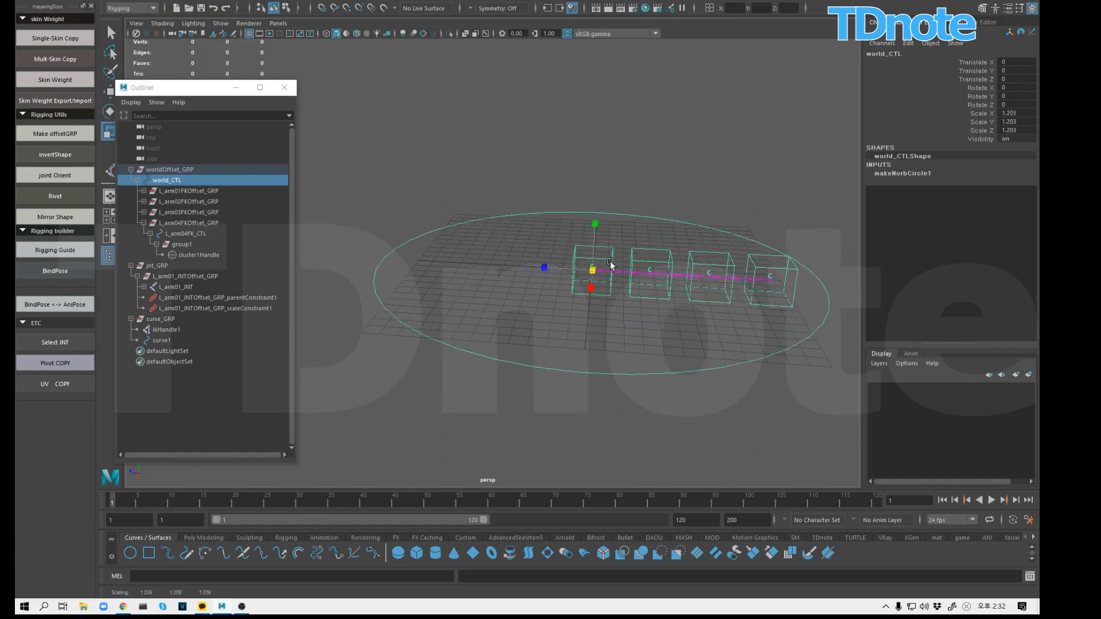
click(845, 370)
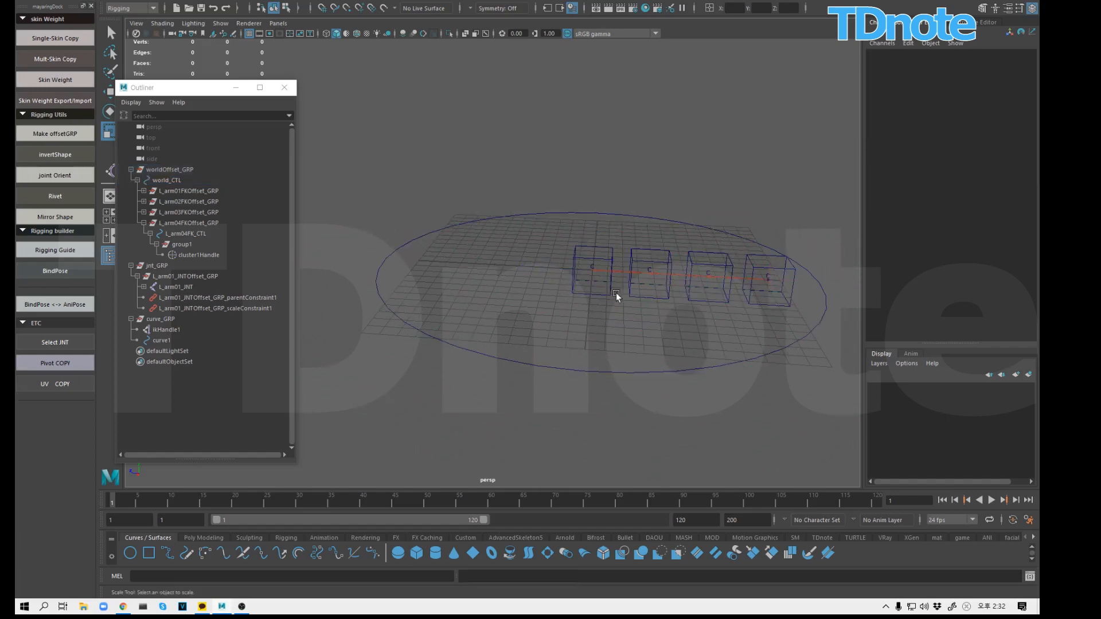
Step: Test-rotate, move and uniformly scale L_arm04FK_CTL to see how the joint chain reacts, undo the changes, and clear the selection
key(e)
click(615, 290)
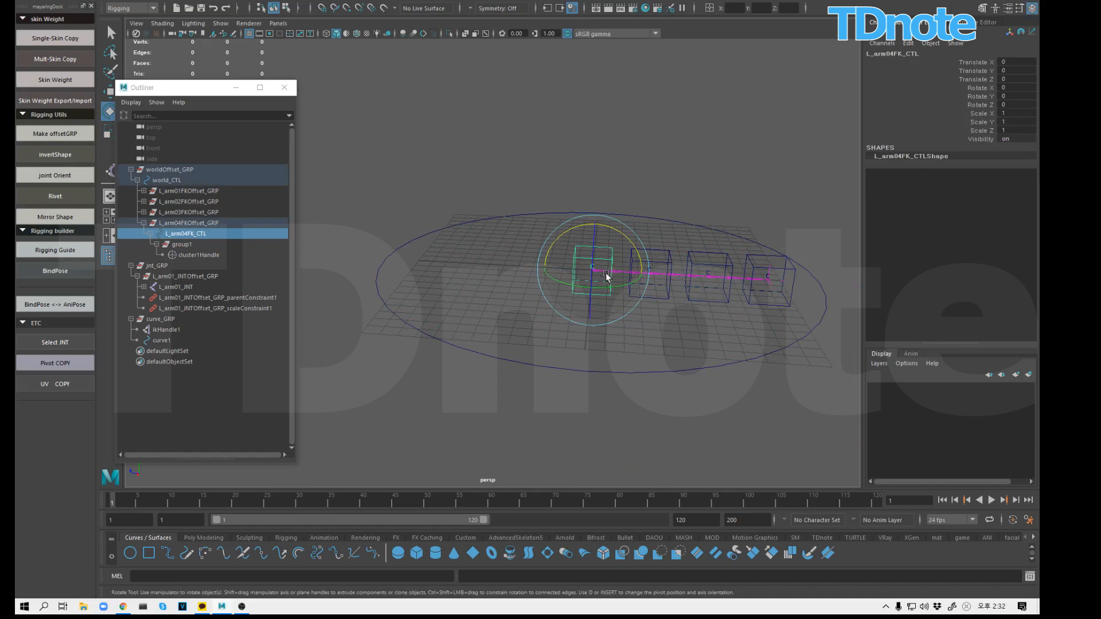
drag(607, 277, 627, 180)
key(ctrl+z)
key(w)
key(r)
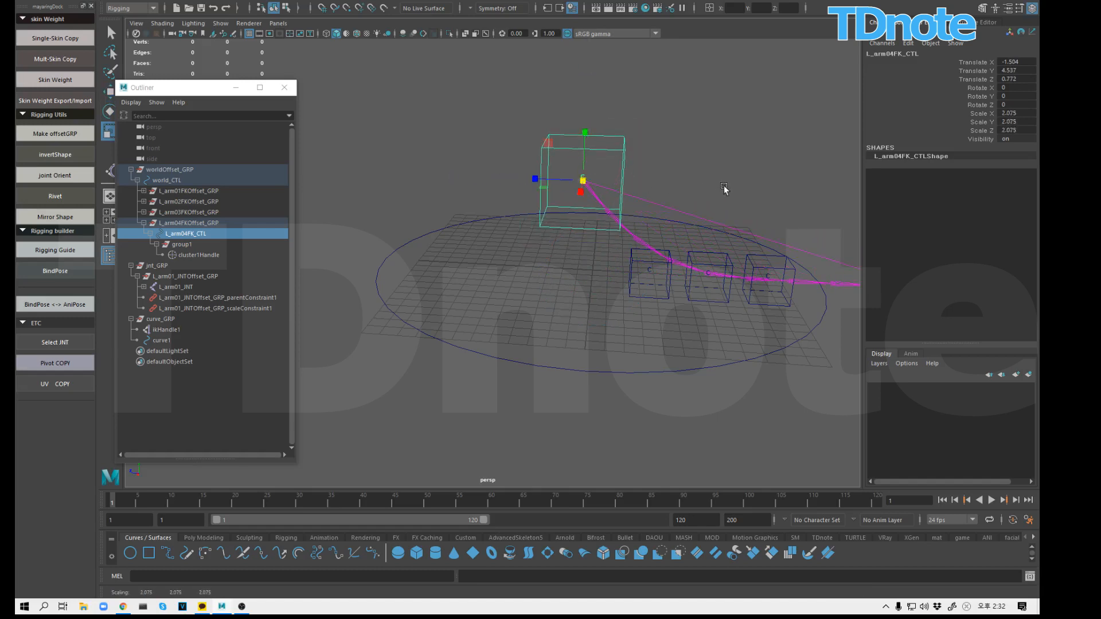
alt+right_drag(724, 188, 660, 221)
alt+middle_drag(660, 221, 607, 224)
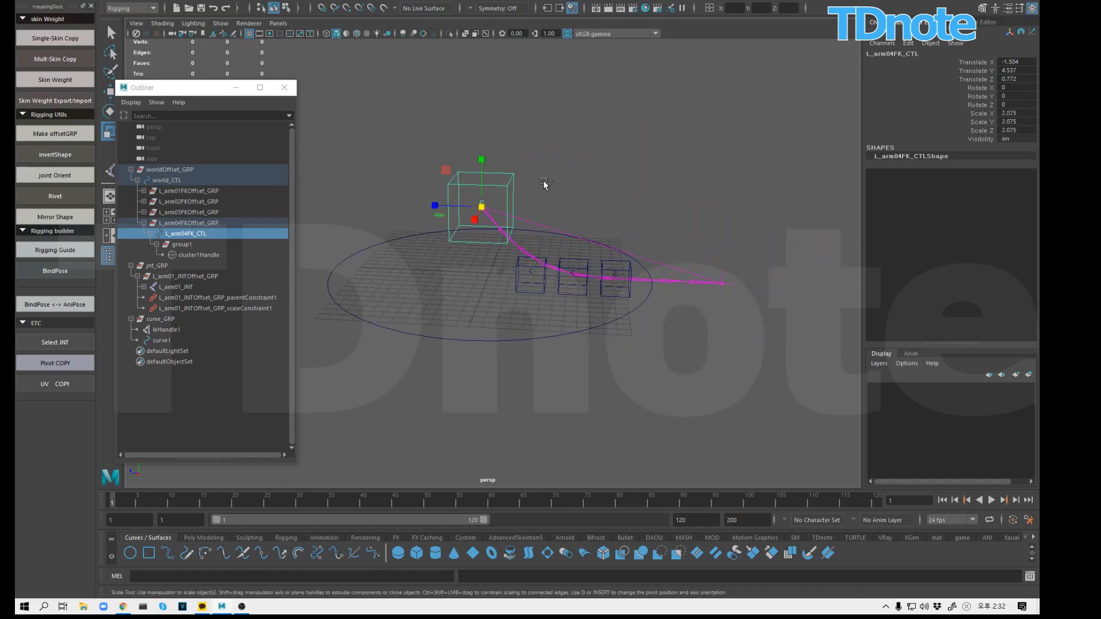
key(ctrl+z)
key(ctrl+z)
key(w)
click(666, 242)
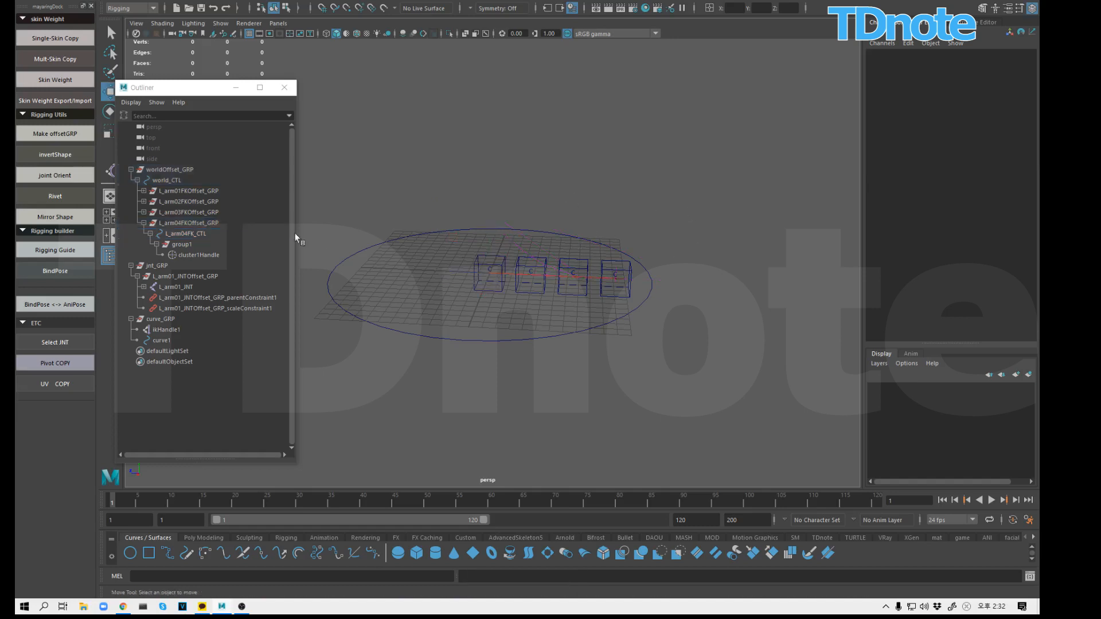
Step: Expand the FK offset groups in the hierarchy and parent L_arm01FKOffset_GRP under L_arm04FK_CTL
click(144, 222)
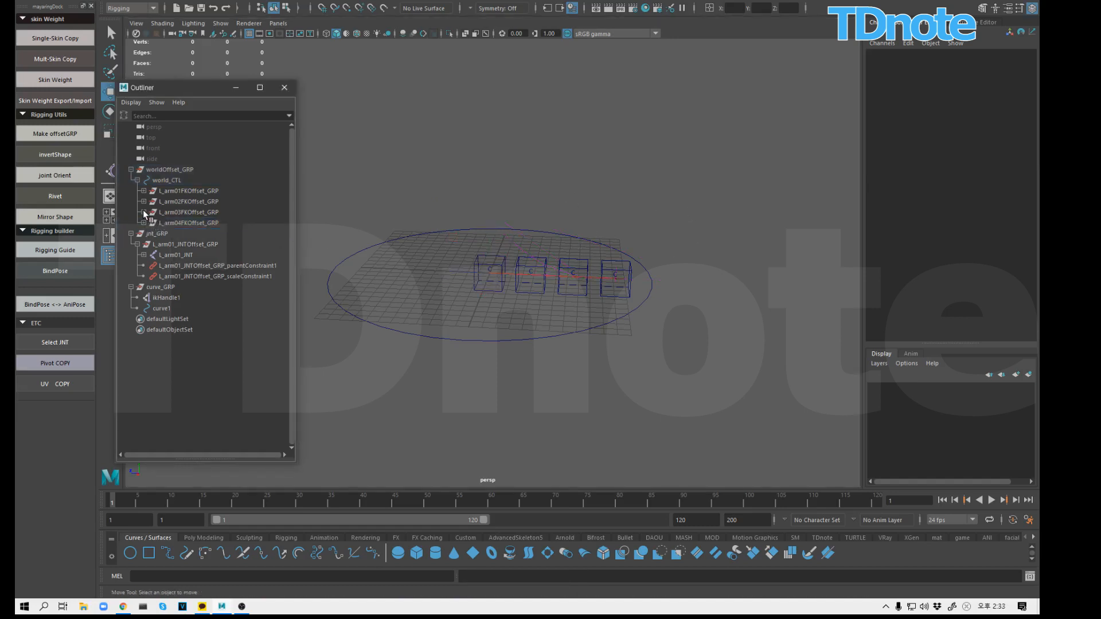
click(143, 211)
click(143, 212)
click(144, 201)
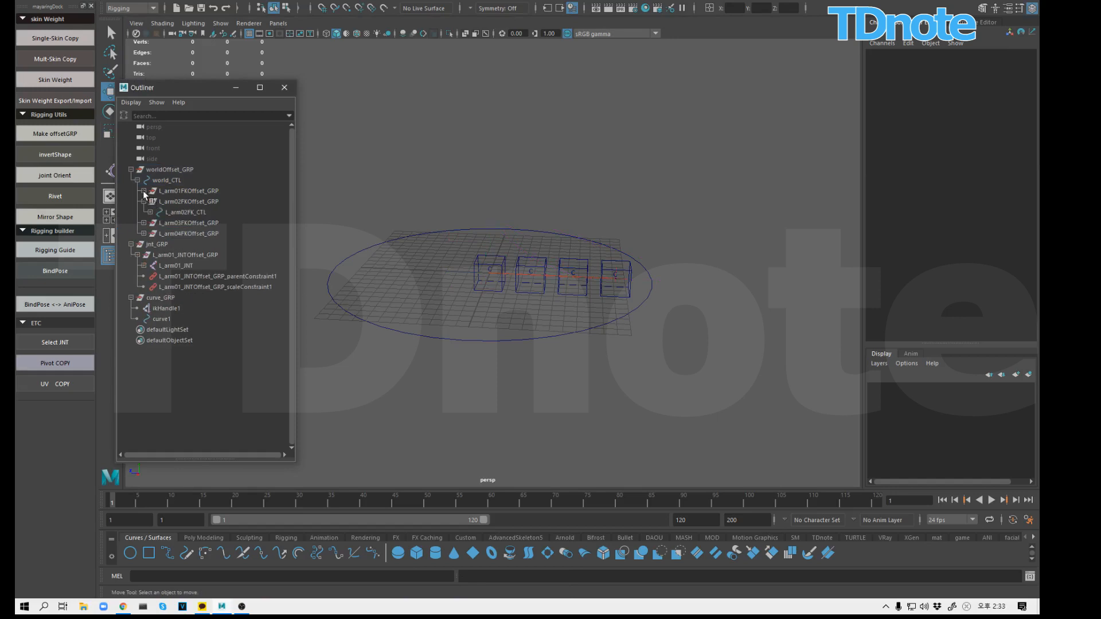
click(143, 191)
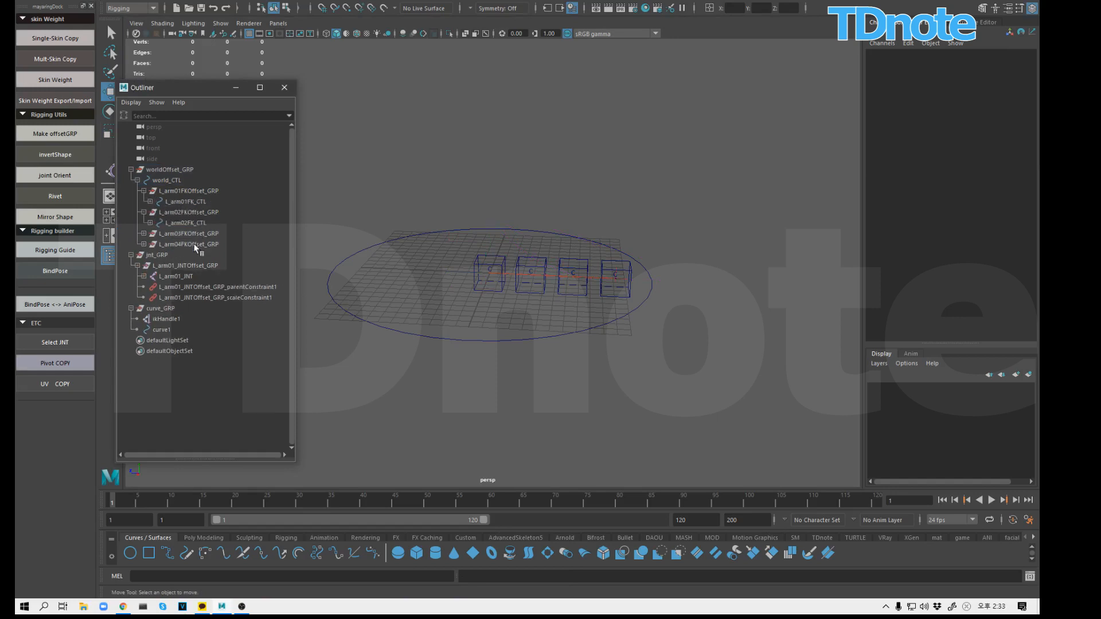
click(144, 243)
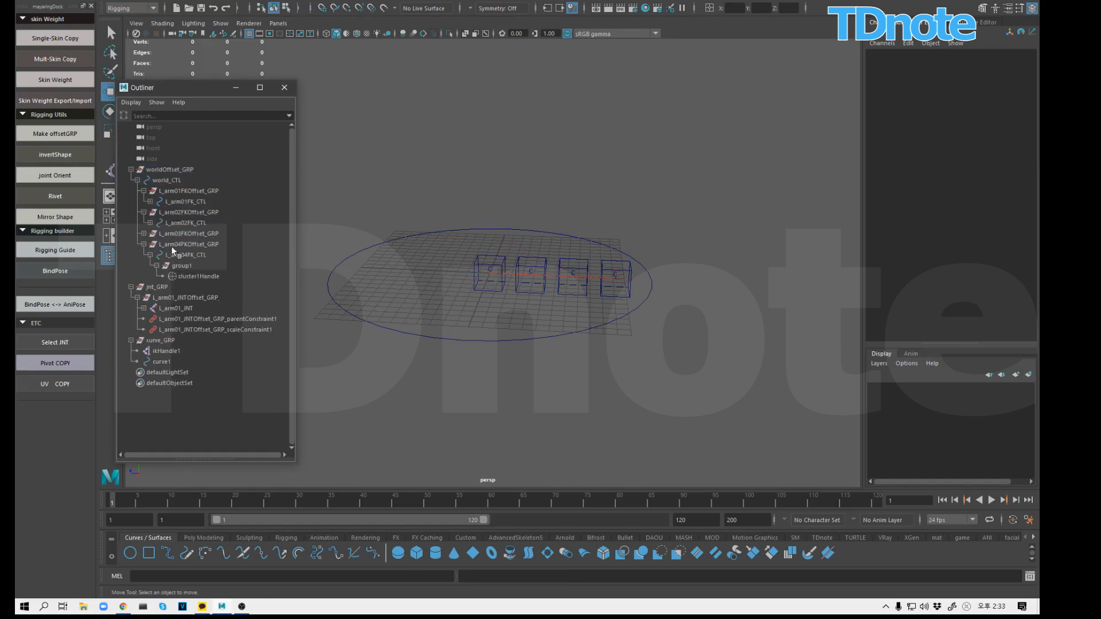
click(199, 191)
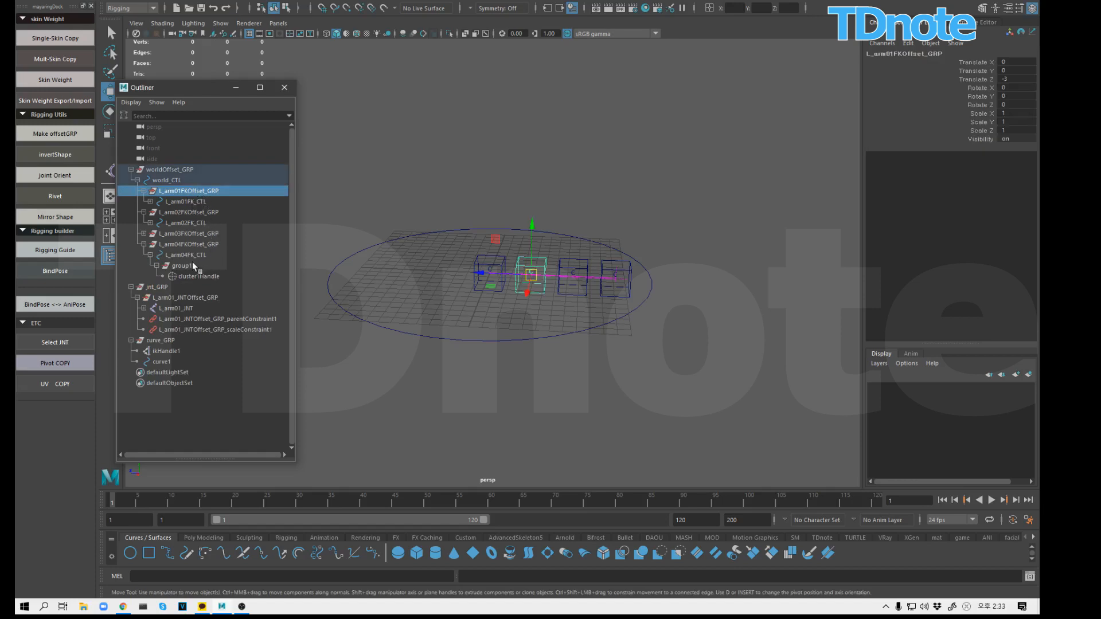
drag(192, 261, 194, 251)
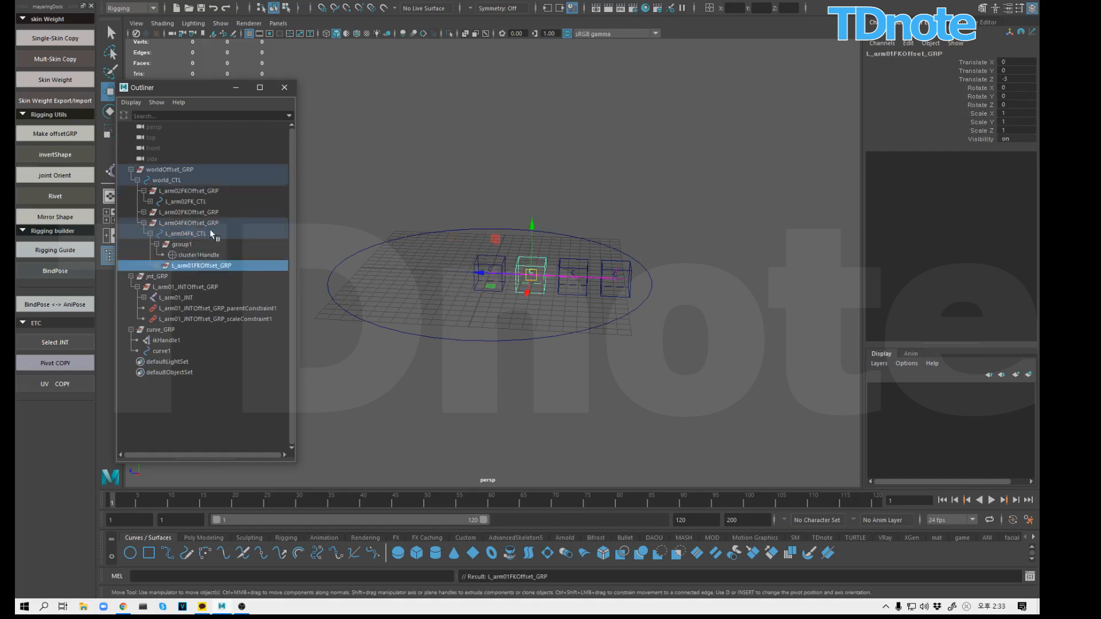
Step: Parent L_arm02FKOffset_GRP under L_arm01FK_CTL and clear the selection
click(188, 212)
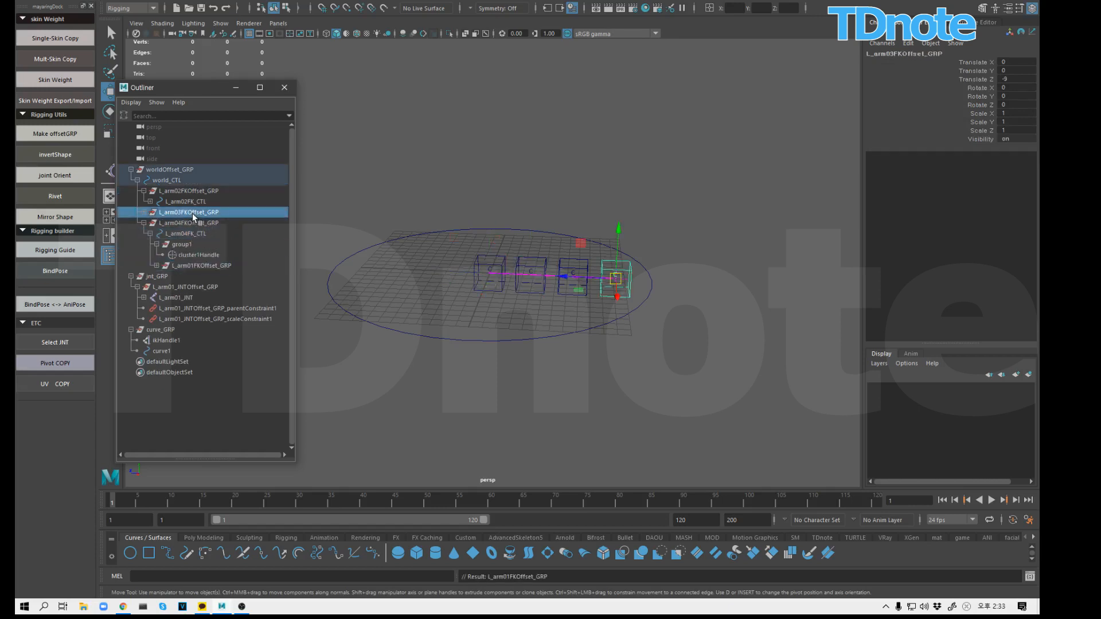
click(191, 194)
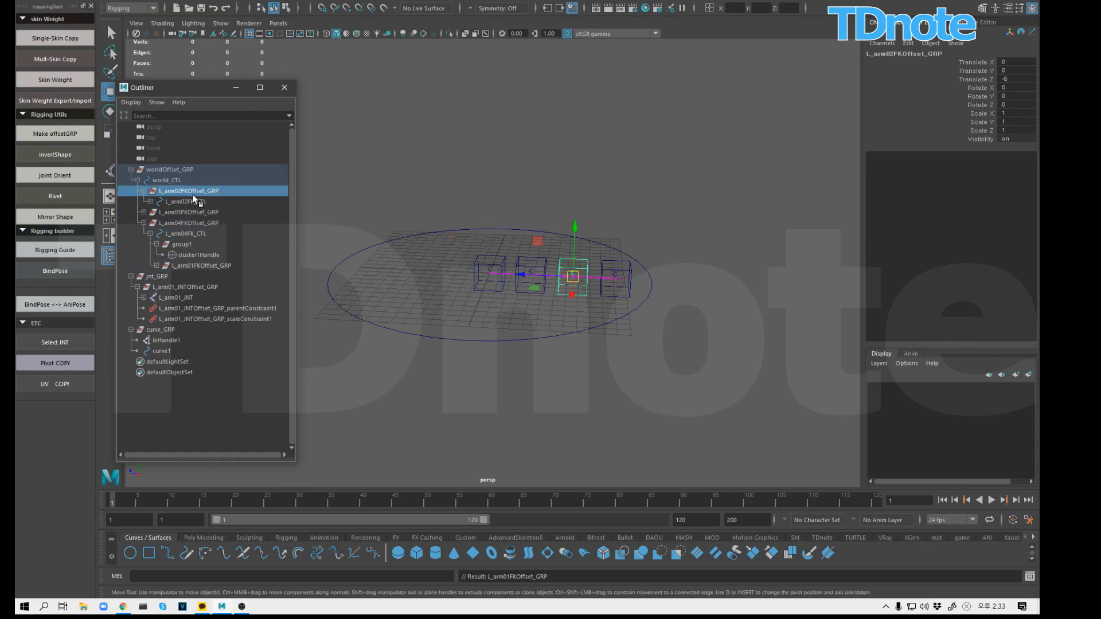
drag(189, 194, 170, 268)
click(156, 265)
ctrl+click(205, 276)
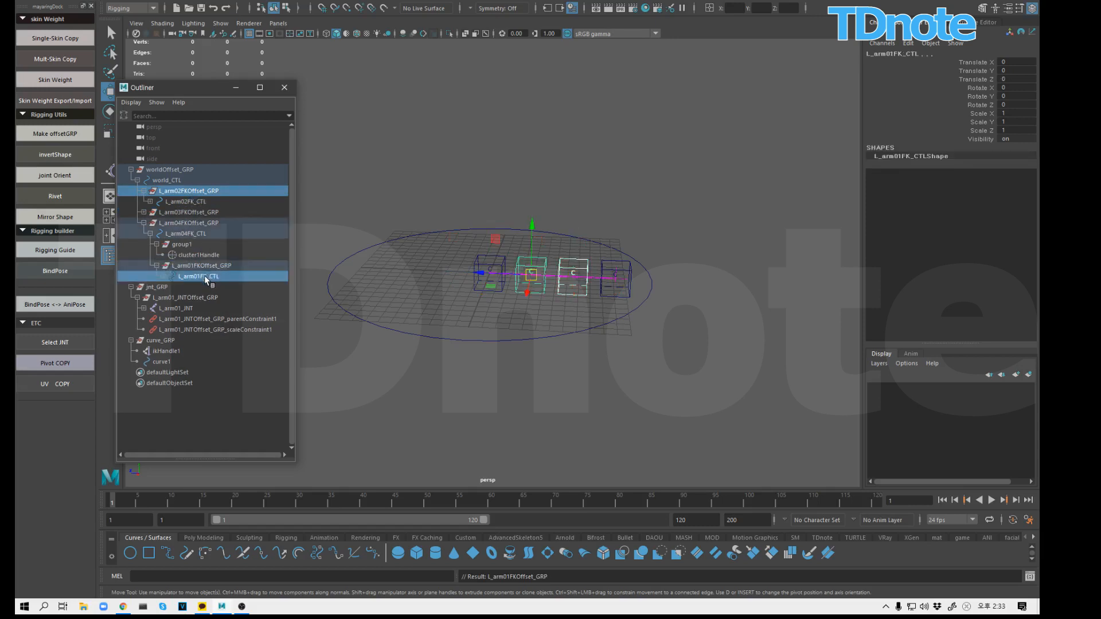
key(p)
click(381, 177)
Step: Parent L_arm03FKOffset_GRP under L_arm02FK_CTL and clear the selection
click(205, 189)
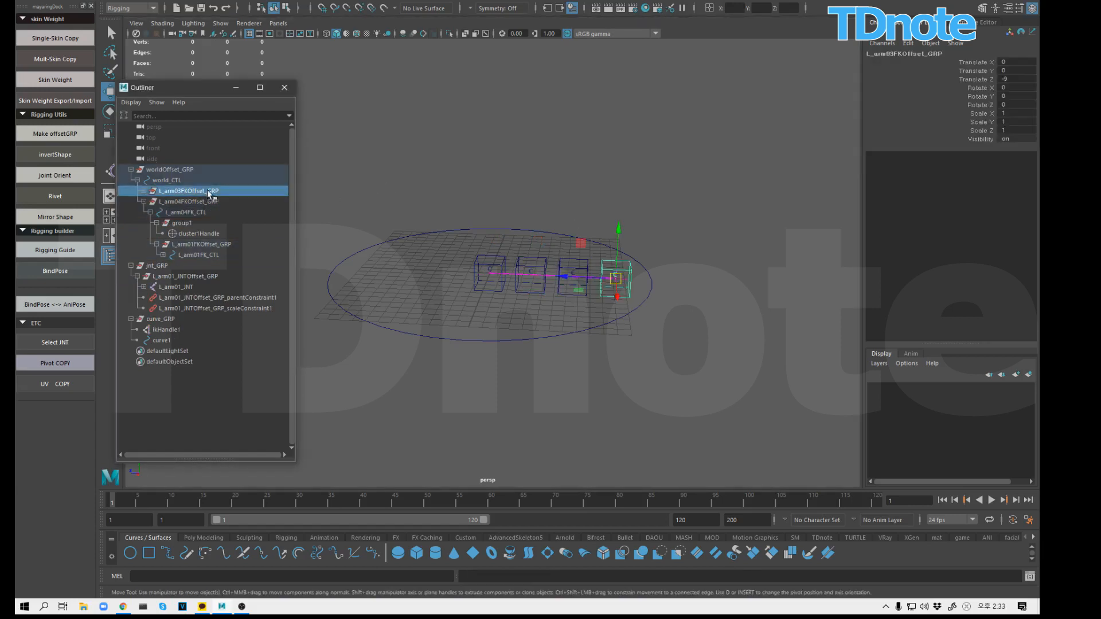
click(163, 255)
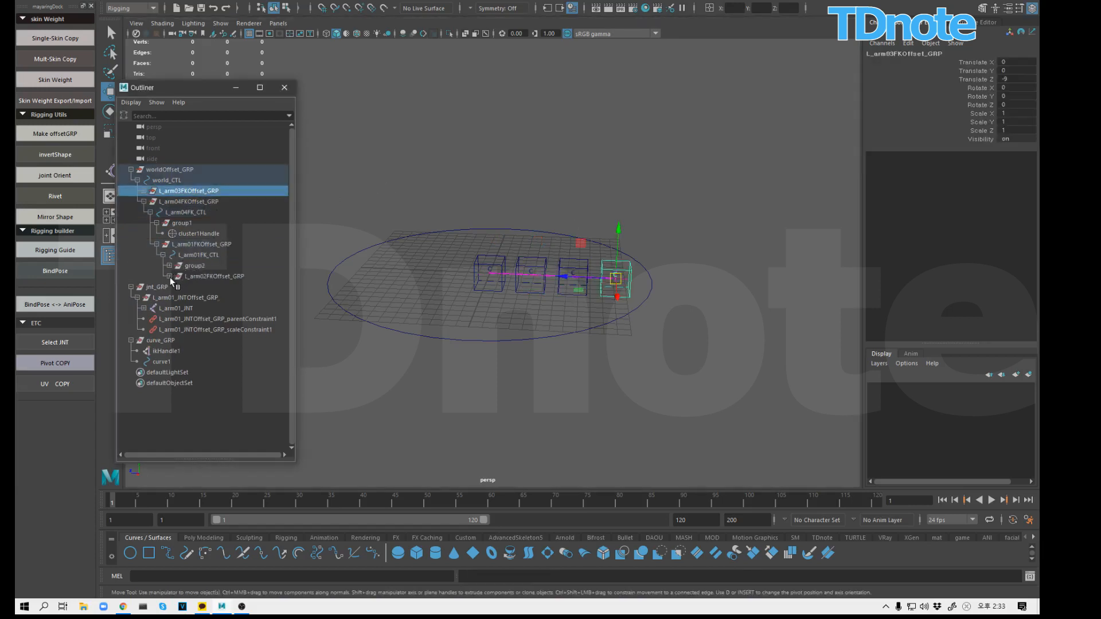
click(169, 276)
ctrl+click(226, 287)
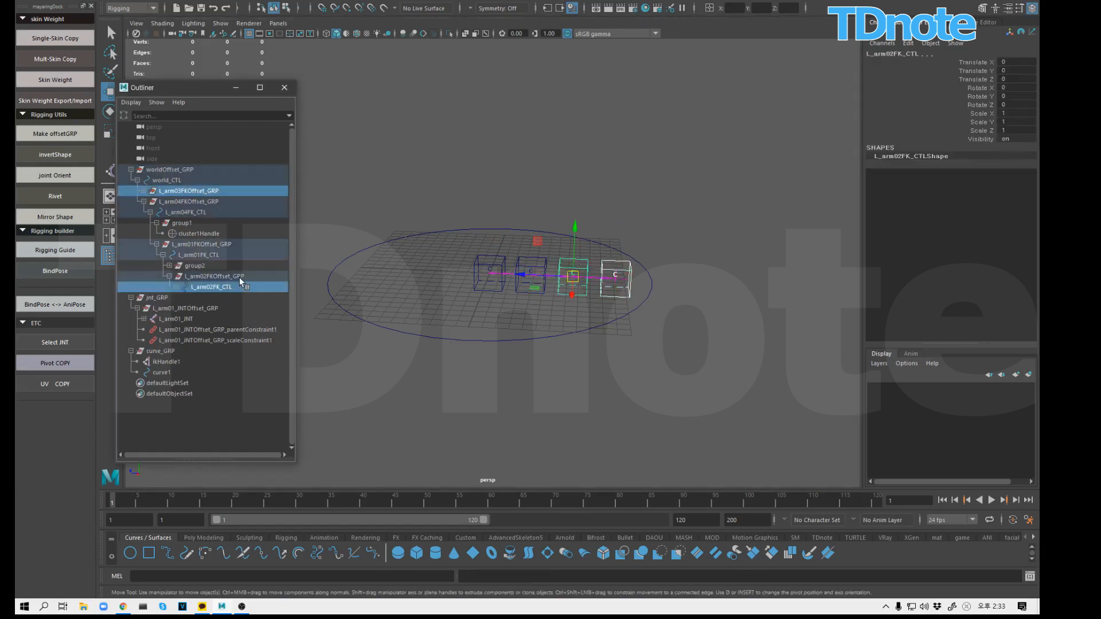
key(p)
click(786, 197)
Step: Test-rotate L_arm04FK_CTL about 18.4 degrees in X and scale it uniformly to about 1.278, and clear the selection
click(503, 289)
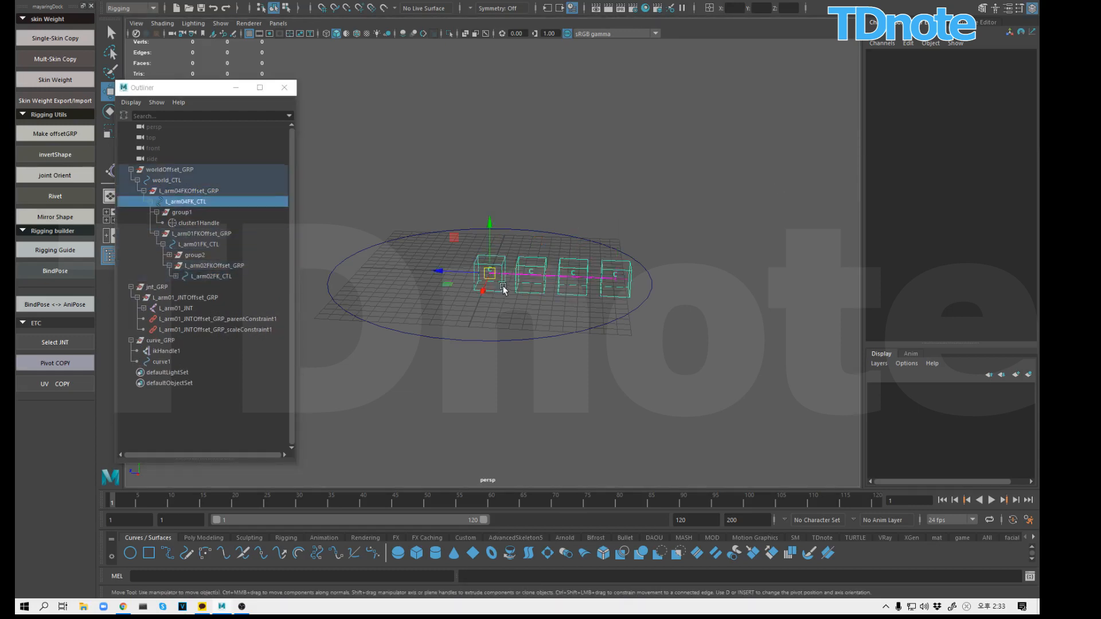
key(e)
drag(516, 281, 539, 273)
key(r)
key(e)
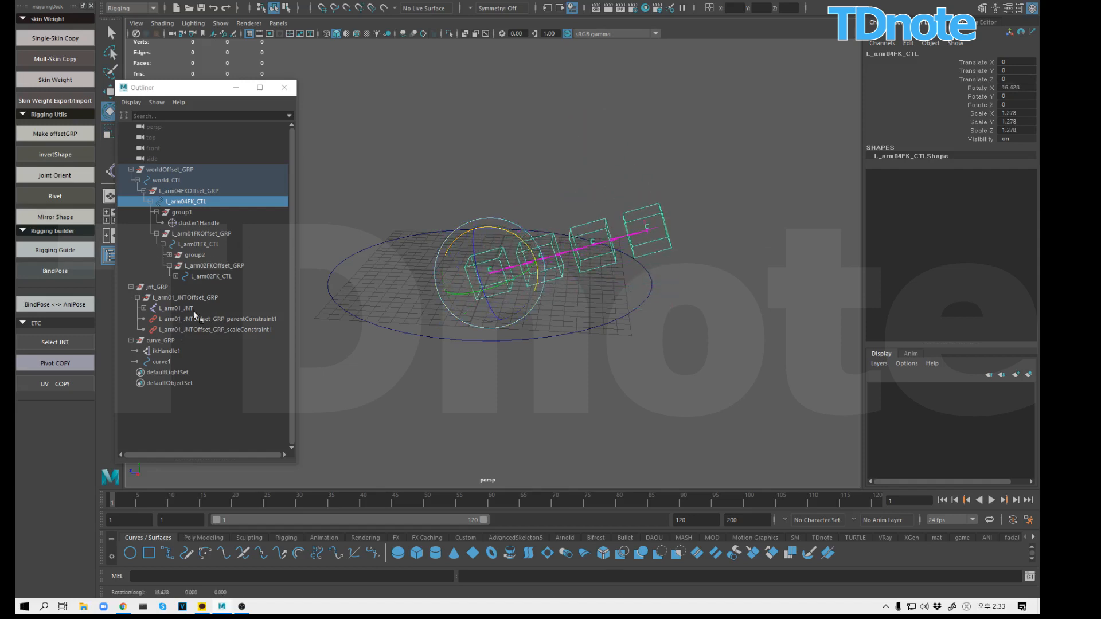
click(696, 295)
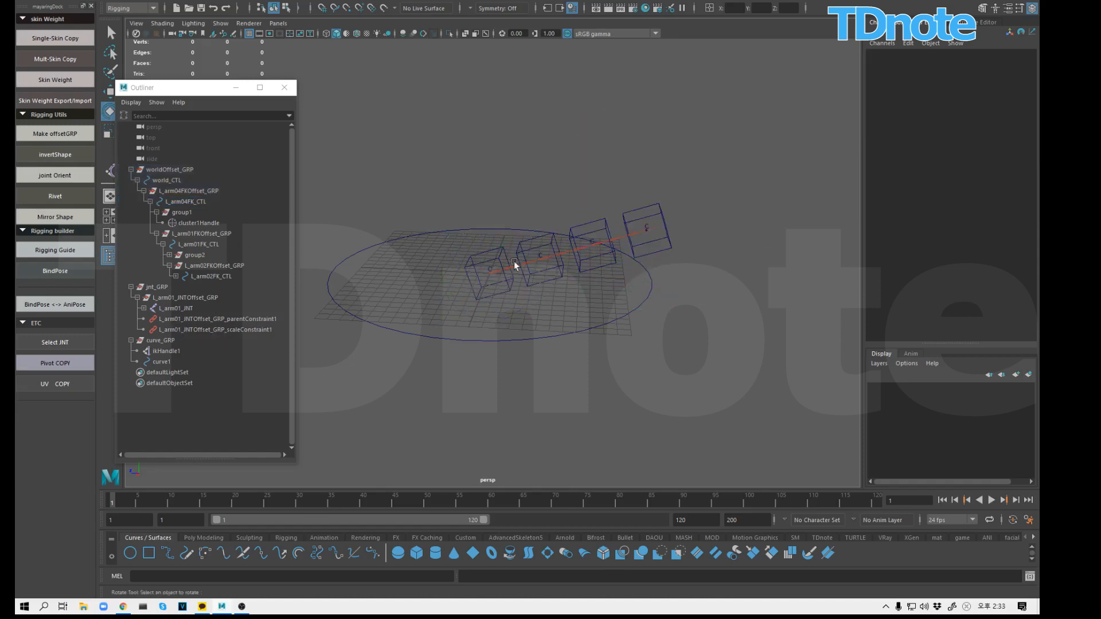
Step: Test-move L_arm03FK_CTL slightly at the tip of the arm, undo the move, and clear the selection
click(659, 213)
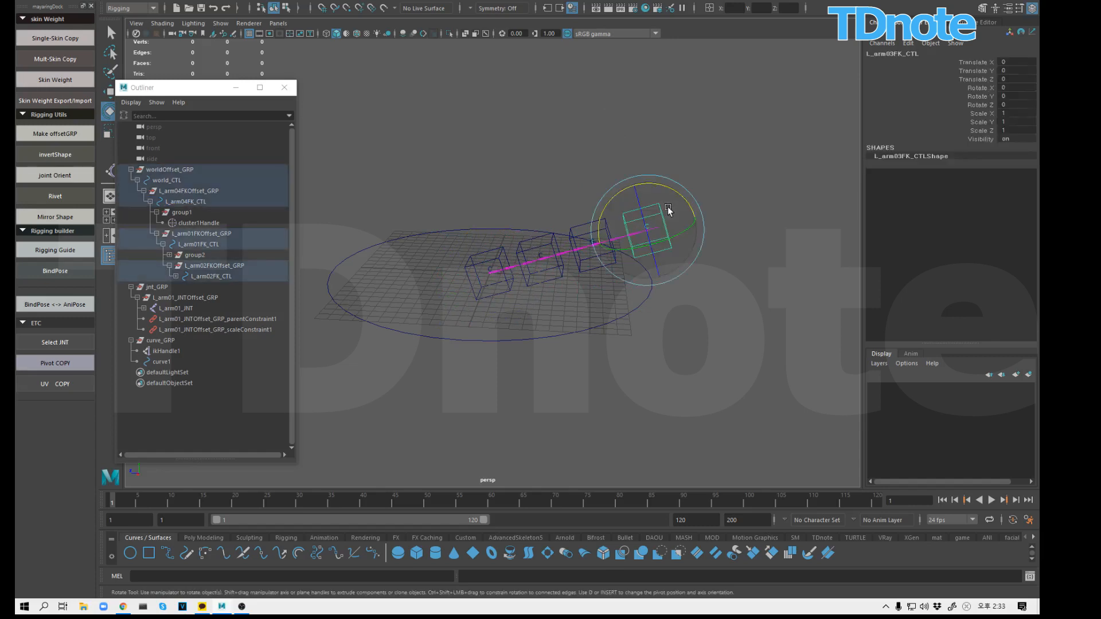
key(w)
mouse_move(653, 230)
mouse_down()
mouse_move(669, 216)
mouse_move(649, 245)
mouse_move(657, 241)
mouse_up()
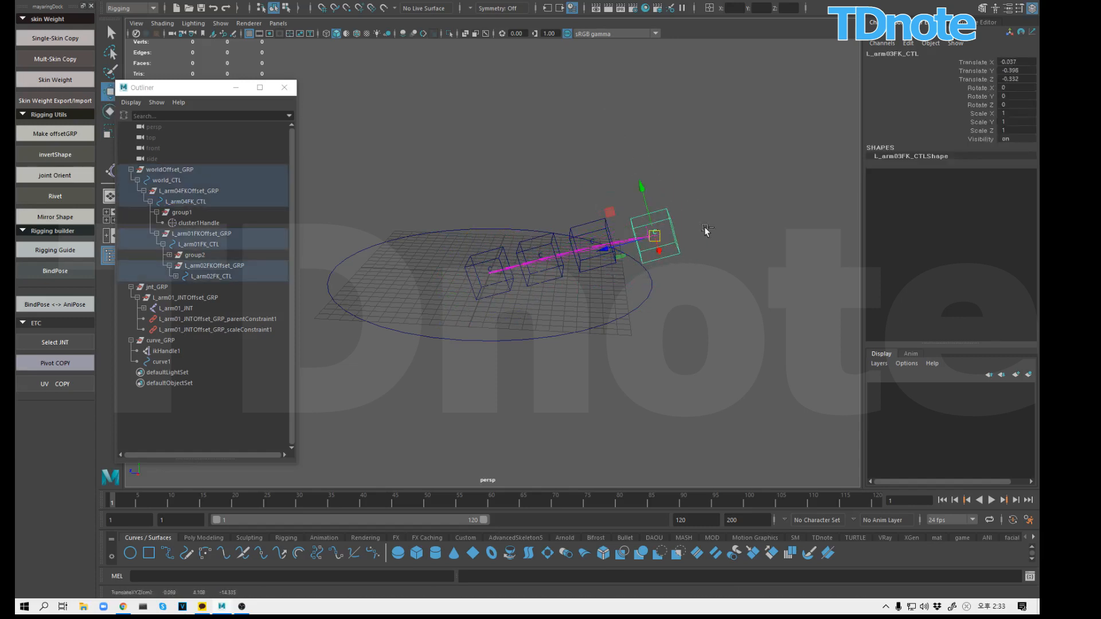
click(614, 223)
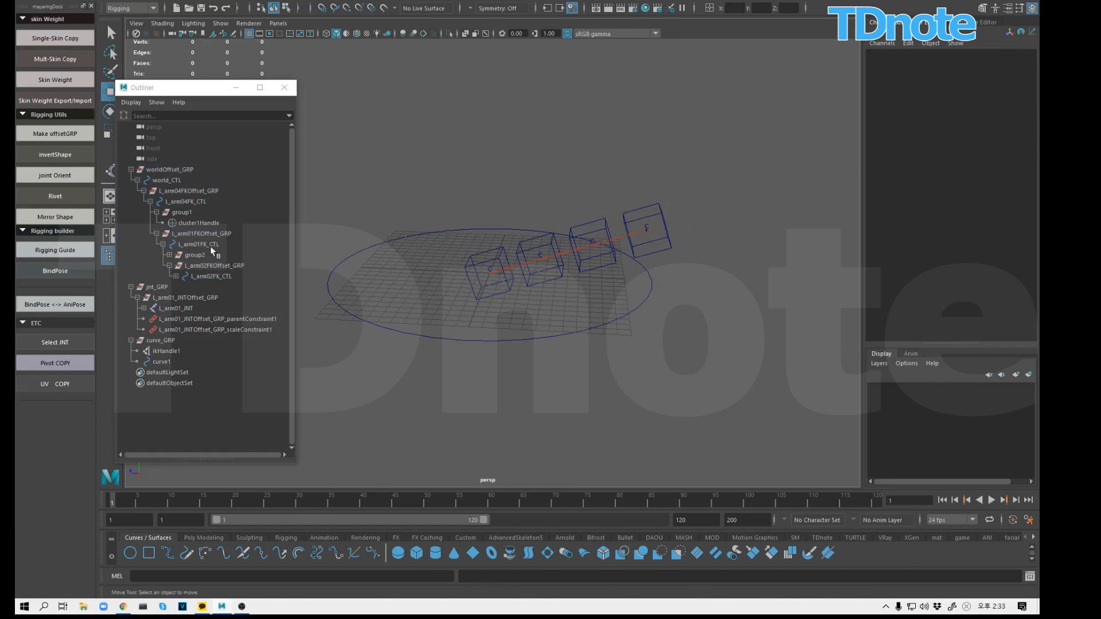
click(657, 248)
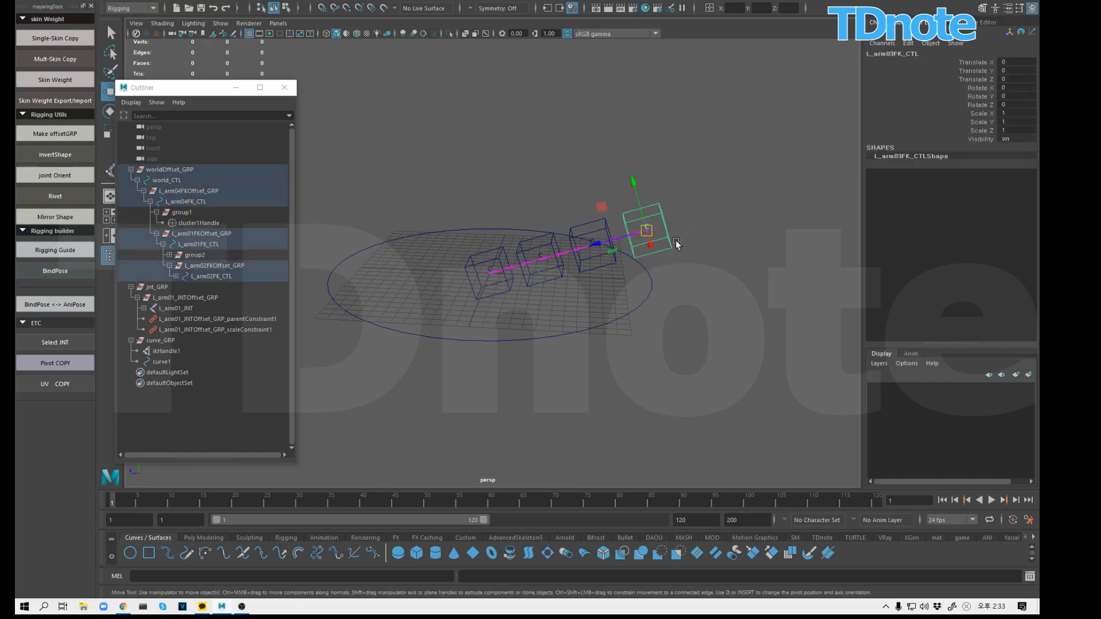
click(697, 175)
Step: Test-move L_arm02FK_CTL upward and undo the move, and select L_arm01FK_CTL to check which controls follow it
click(608, 226)
drag(594, 229, 588, 174)
key(ctrl+z)
click(560, 277)
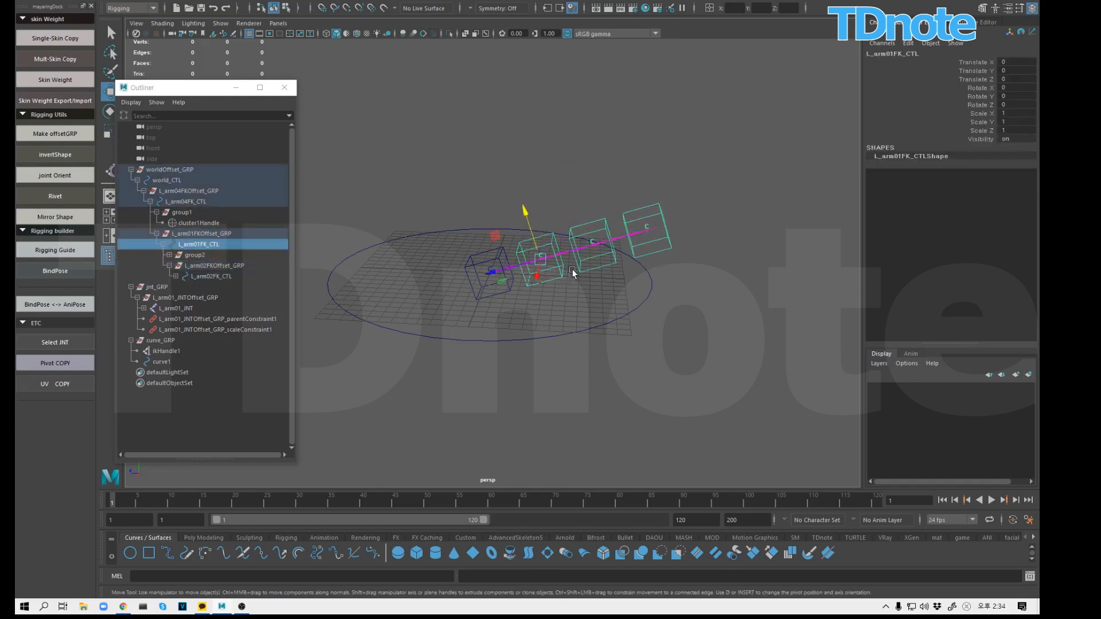
click(717, 190)
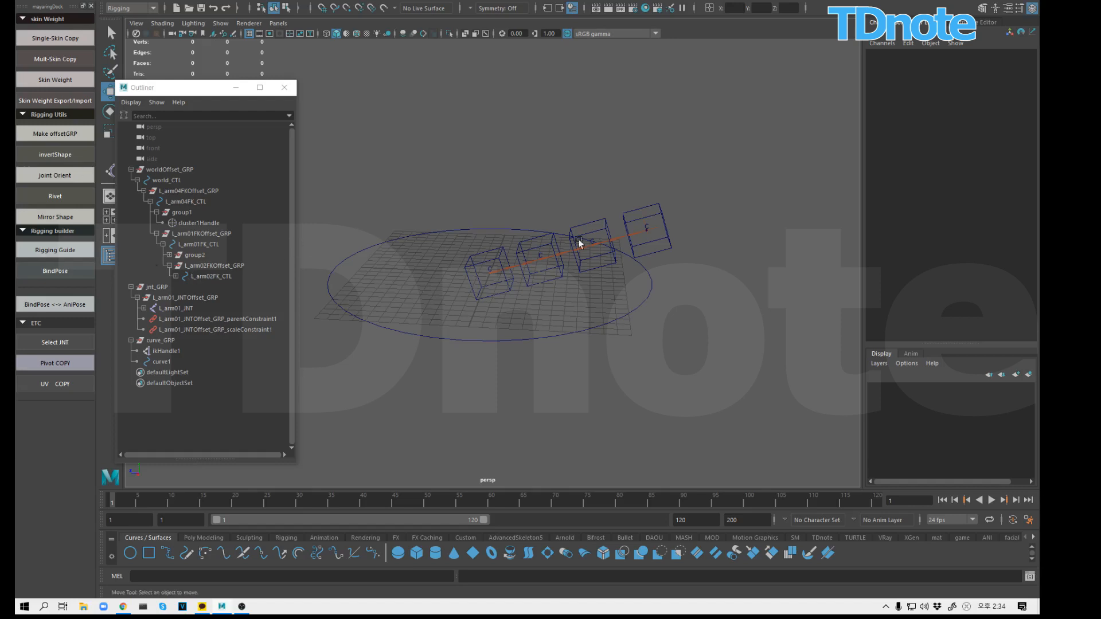
Step: Reset L_arm04FK_CTL by setting its rotation values to 0 and its scale values to 1, and clear the selection
click(506, 290)
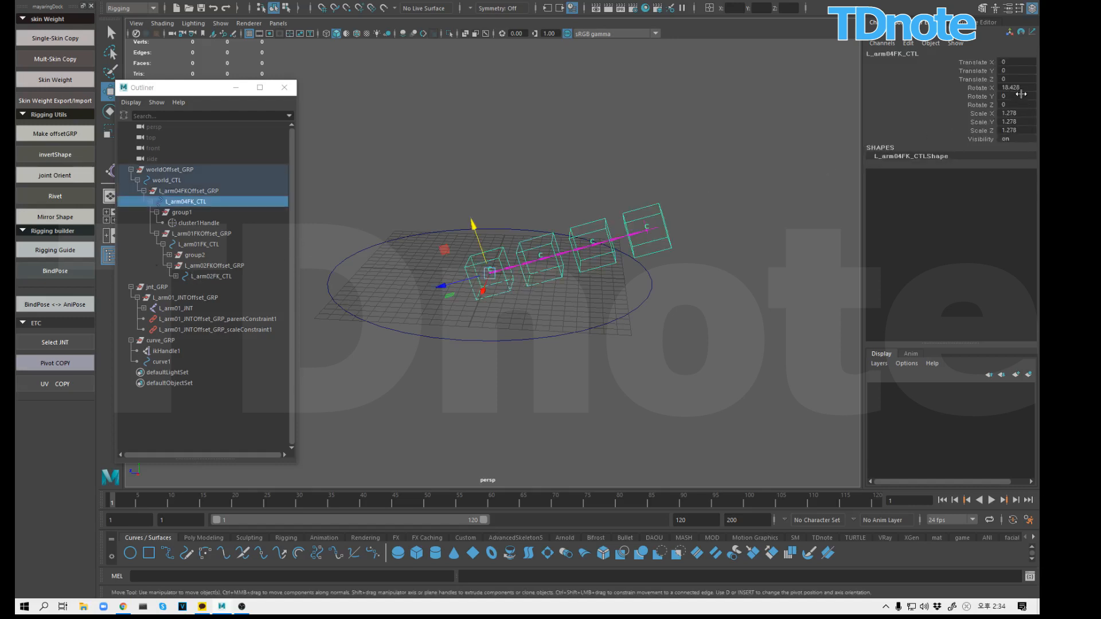
drag(1019, 87, 1009, 129)
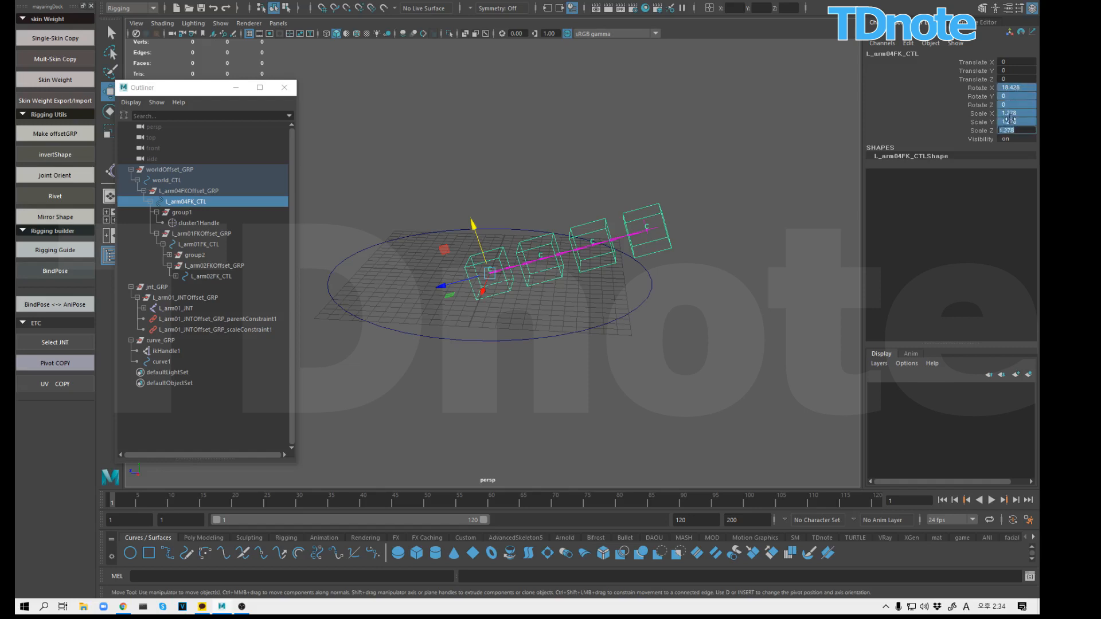
drag(1025, 90, 1009, 104)
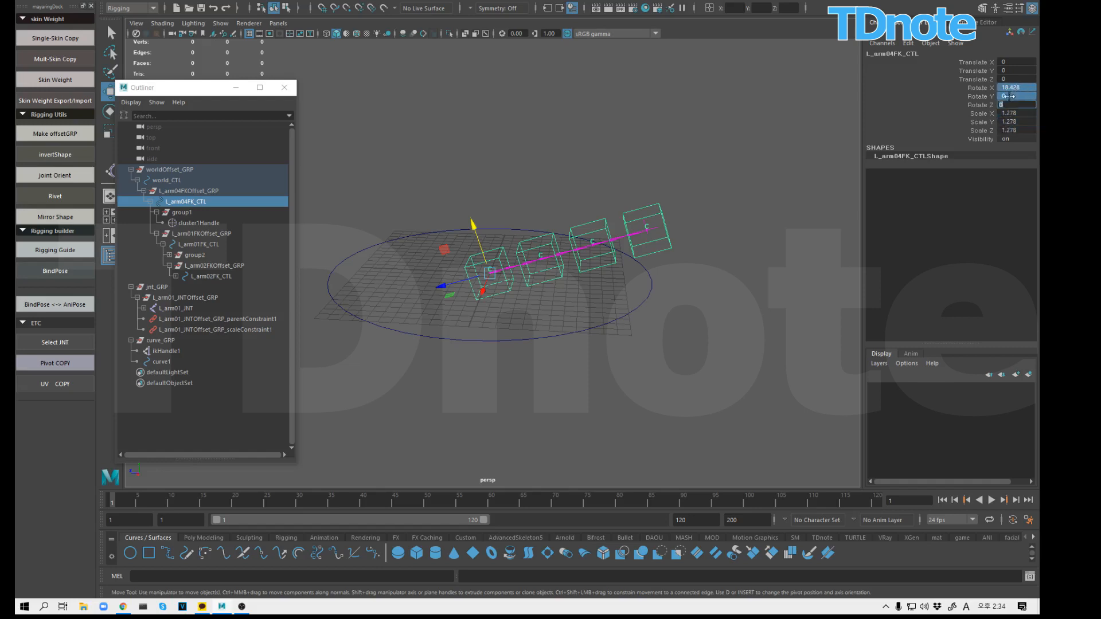
key(Return)
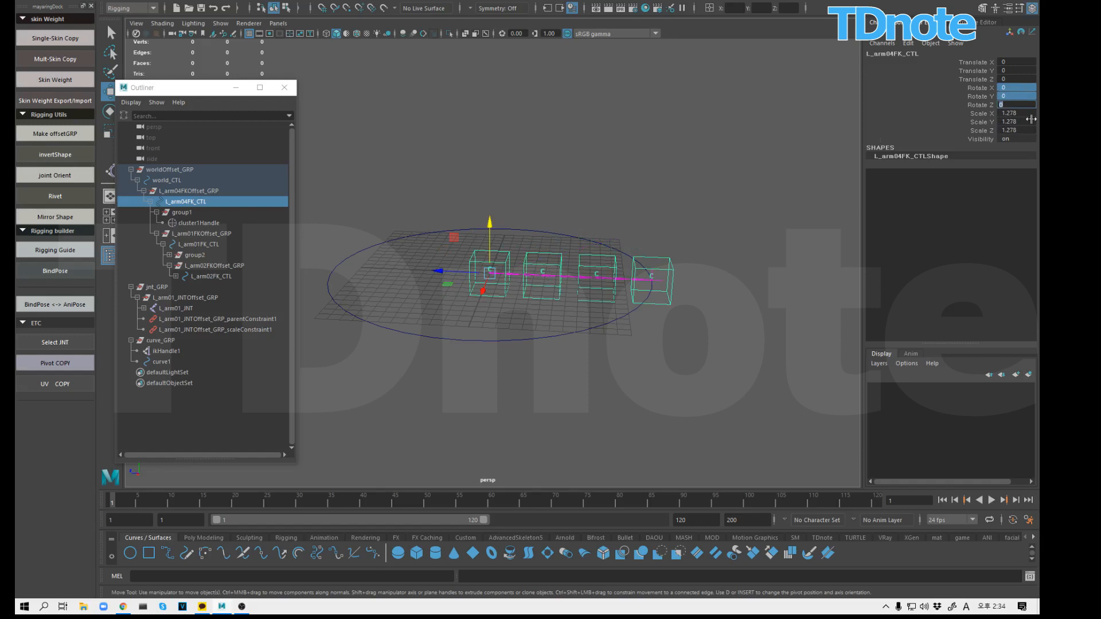
key(Return)
drag(1016, 113, 1014, 131)
text(1)
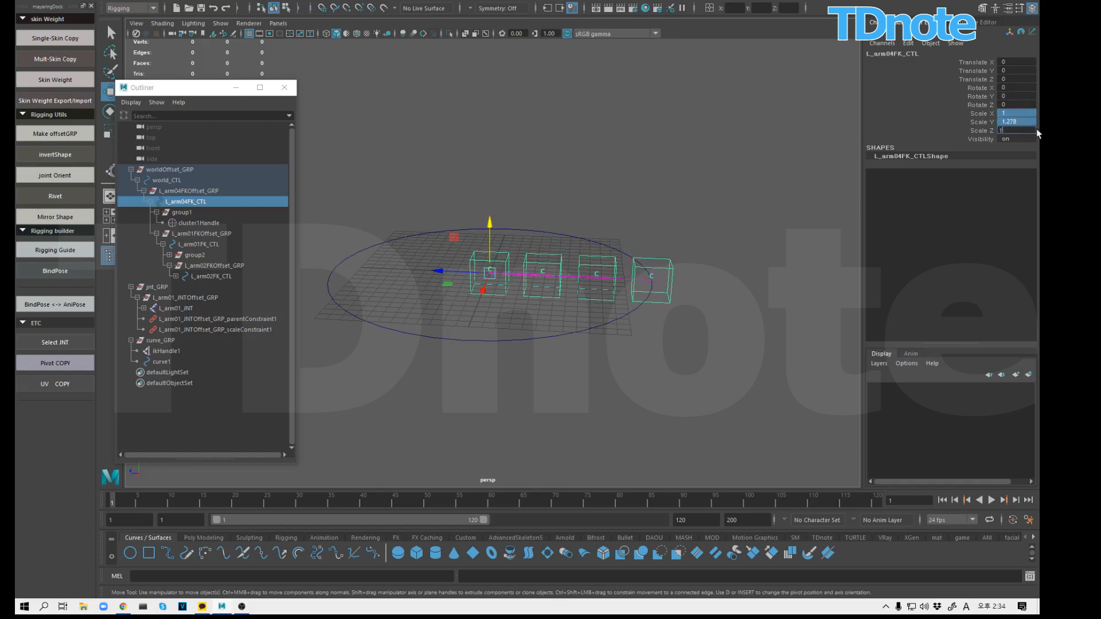
key(Return)
click(765, 276)
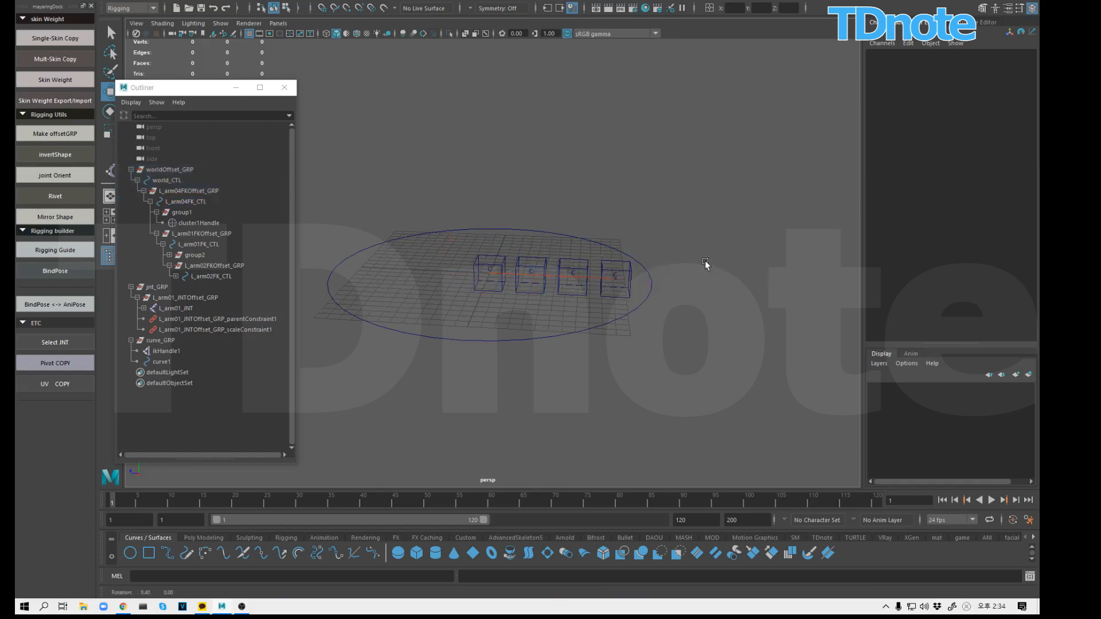
Step: Raise L_arm01FK_CTL and L_arm02FK_CTL well above the grid, select curve1 to compare it with the joint chain, and clear the selection
alt+drag(608, 241, 770, 209)
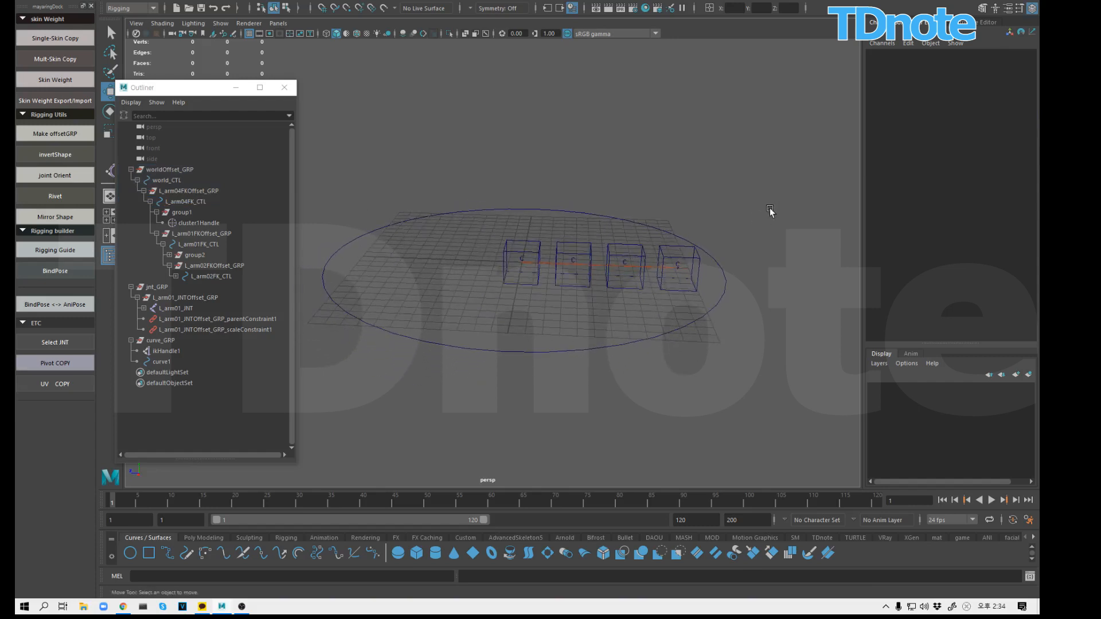
click(590, 244)
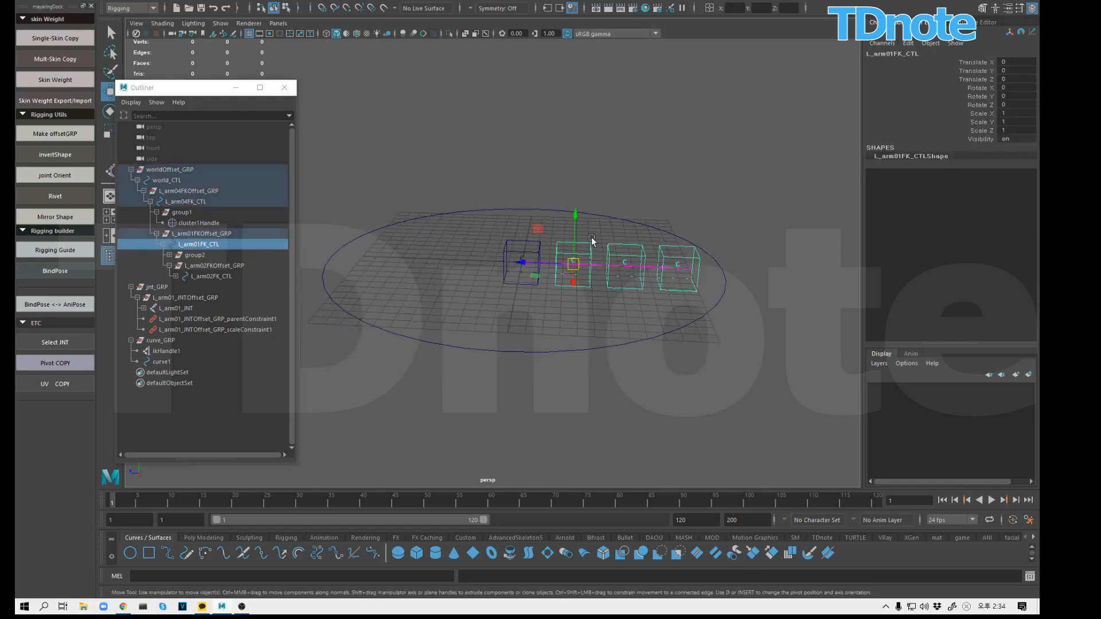
drag(574, 232, 619, 101)
click(645, 183)
click(647, 180)
click(691, 158)
click(681, 136)
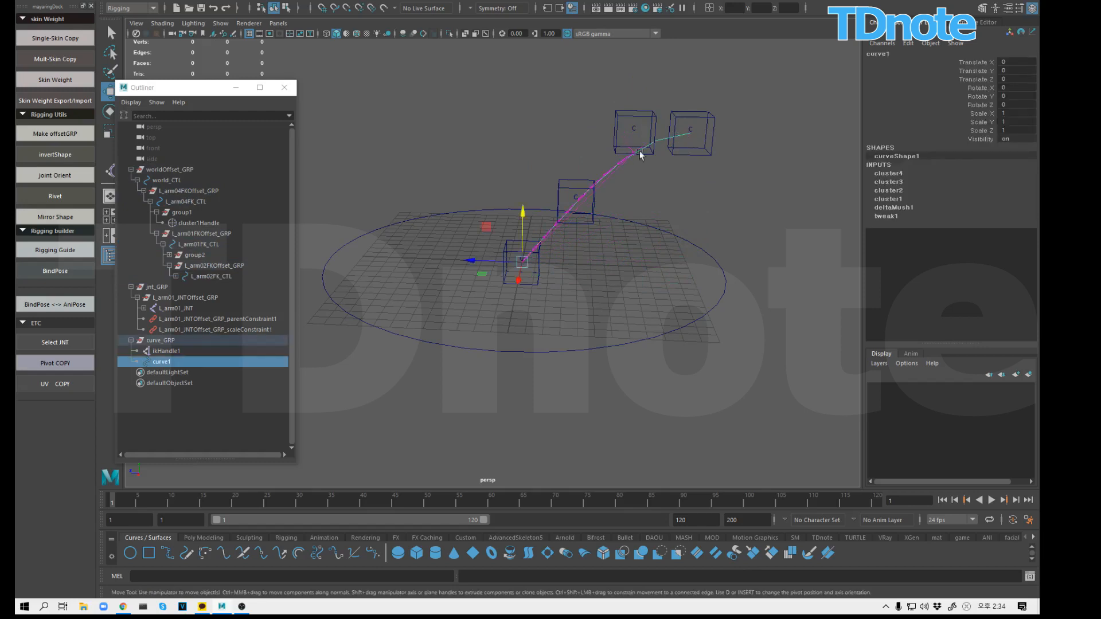
click(765, 209)
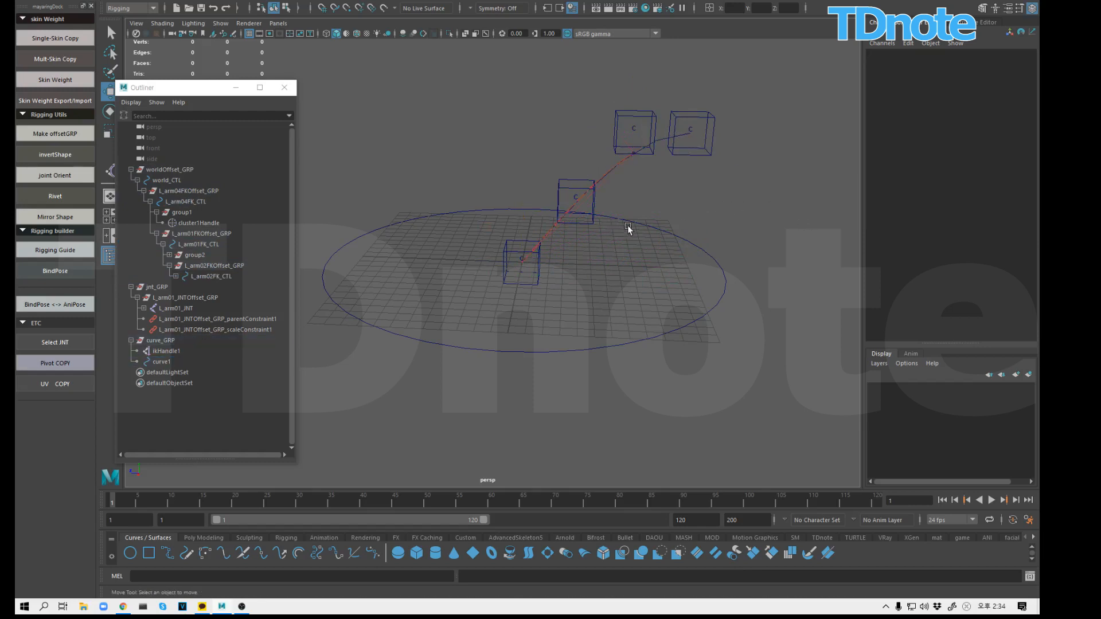
Step: Examine the raised arm around L_arm02FK_CTL, comparing curve1 with the joint chain near the tip, and clear the selection
alt+drag(712, 202, 742, 265)
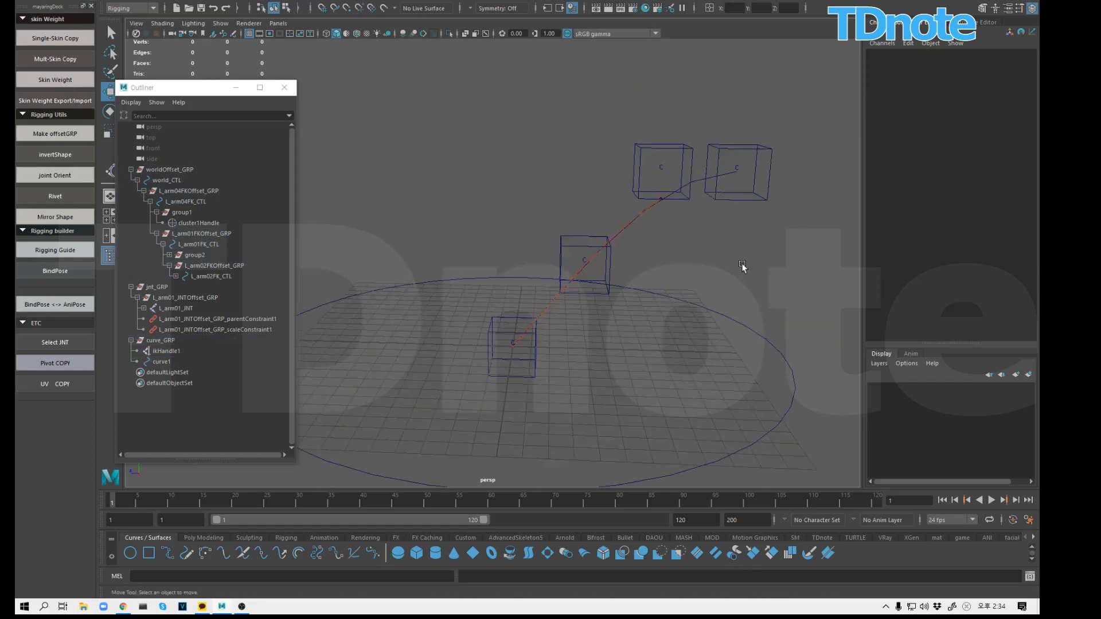
alt+drag(751, 213, 753, 236)
alt+drag(726, 246, 770, 236)
click(690, 146)
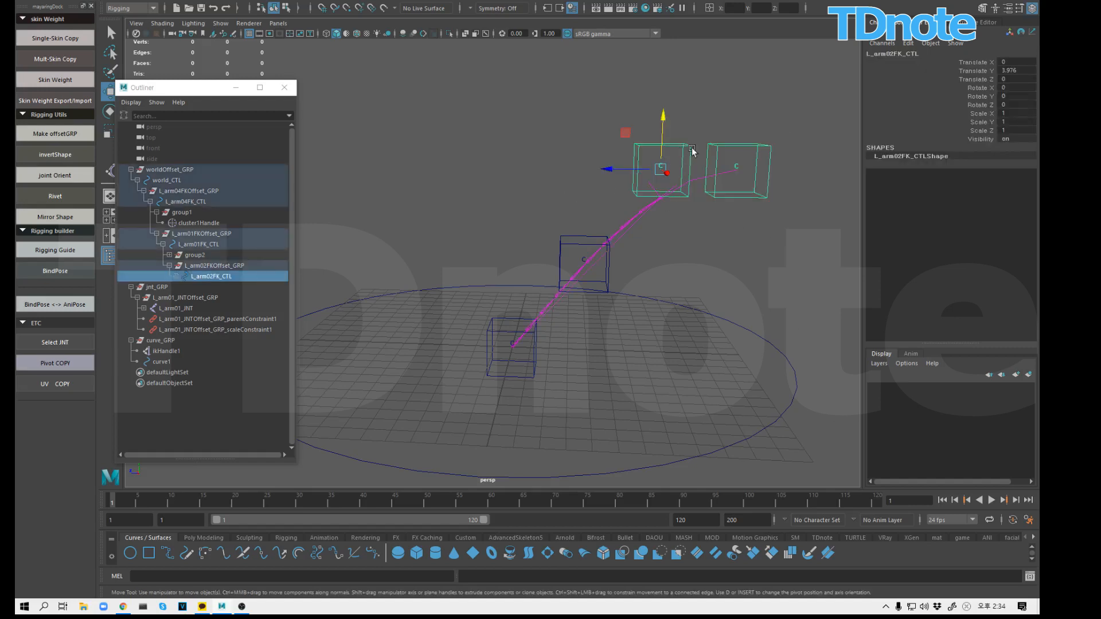
click(729, 248)
click(690, 143)
click(714, 242)
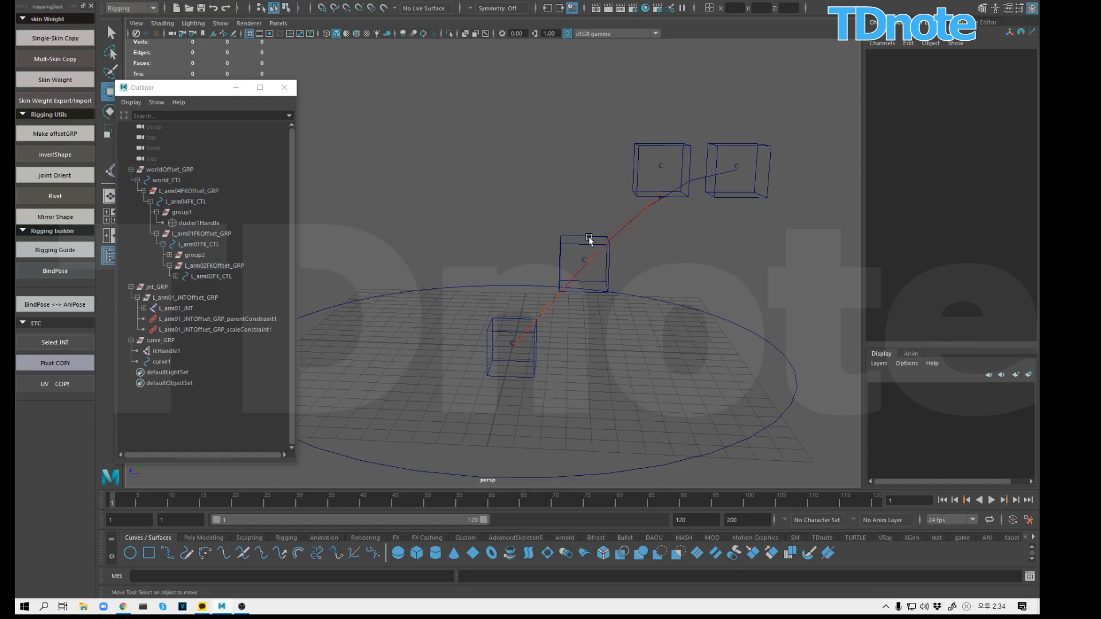
click(713, 182)
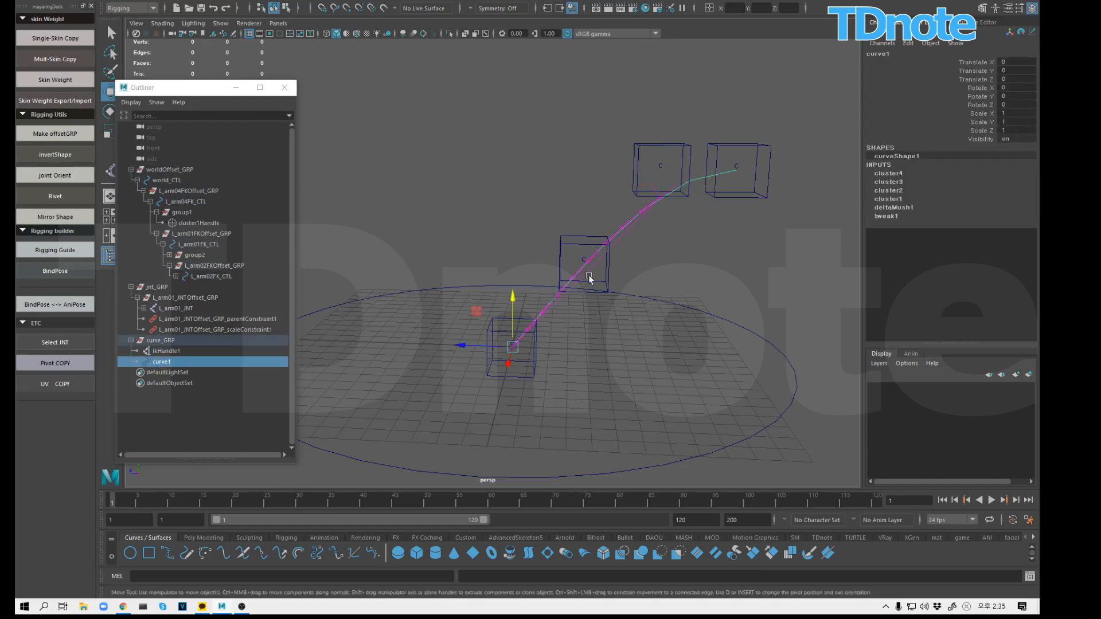
click(580, 315)
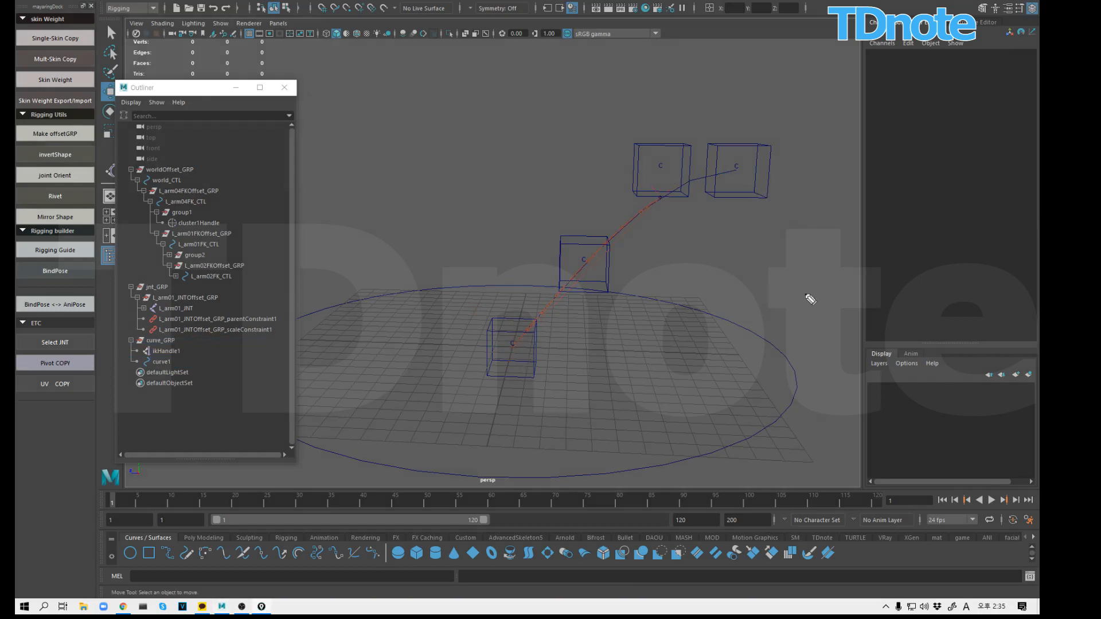
mouse_move(532, 381)
mouse_down()
mouse_move(860, 395)
mouse_move(884, 253)
mouse_up()
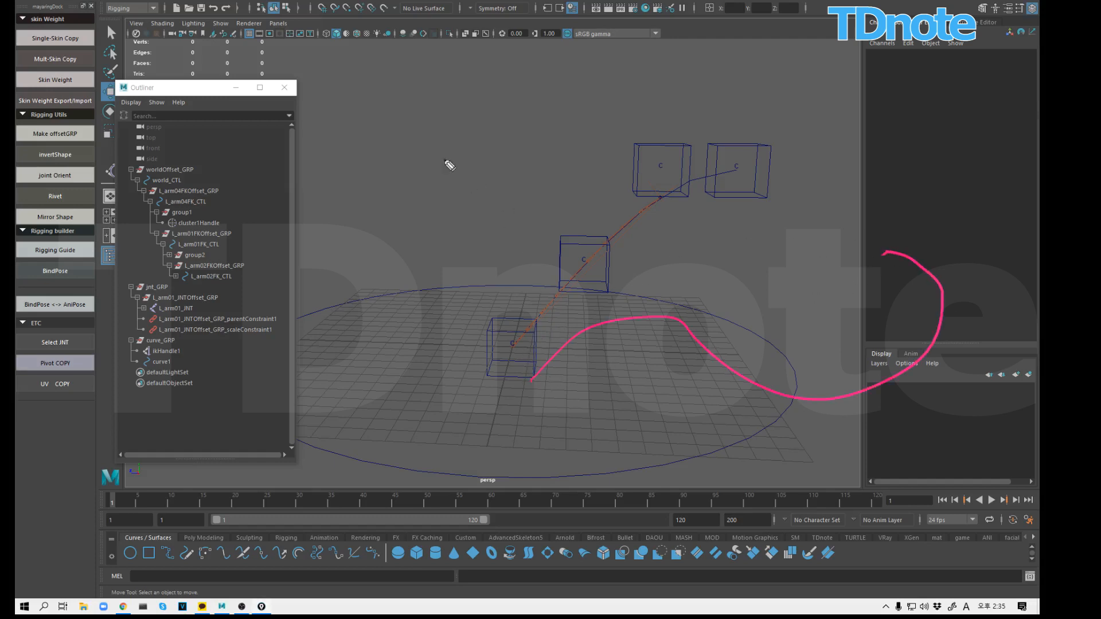
mouse_move(419, 136)
mouse_down()
mouse_move(969, 127)
mouse_move(977, 116)
mouse_up()
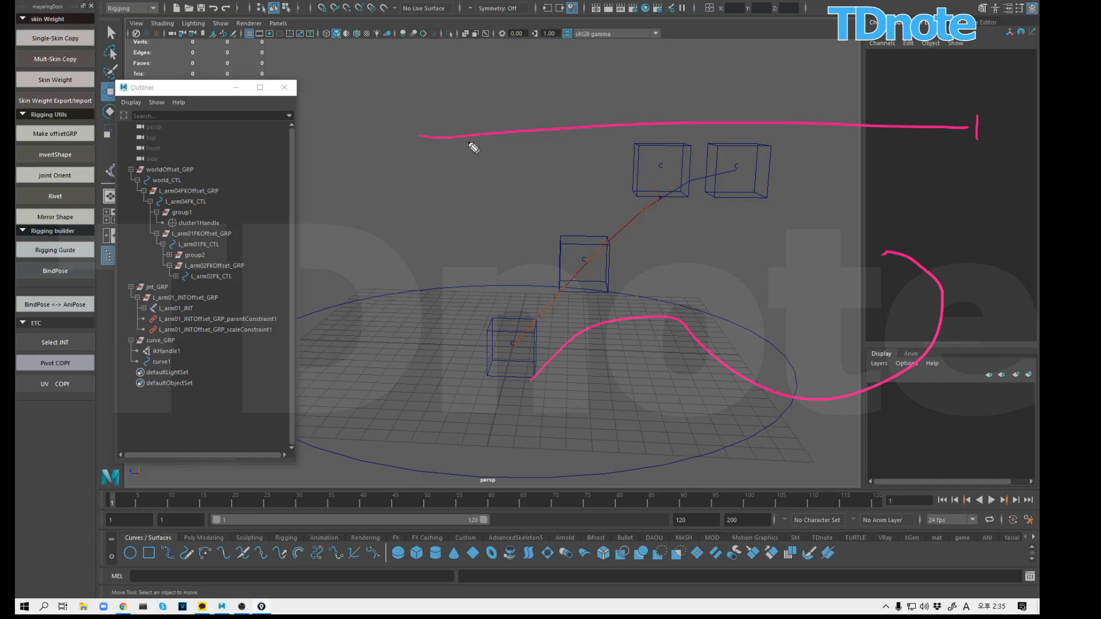
drag(415, 118, 420, 179)
mouse_move(533, 381)
mouse_down()
mouse_move(563, 347)
mouse_move(645, 320)
mouse_move(732, 349)
mouse_up()
drag(782, 306, 886, 266)
mouse_move(537, 358)
mouse_down()
mouse_move(555, 398)
mouse_move(536, 373)
mouse_move(886, 261)
mouse_up()
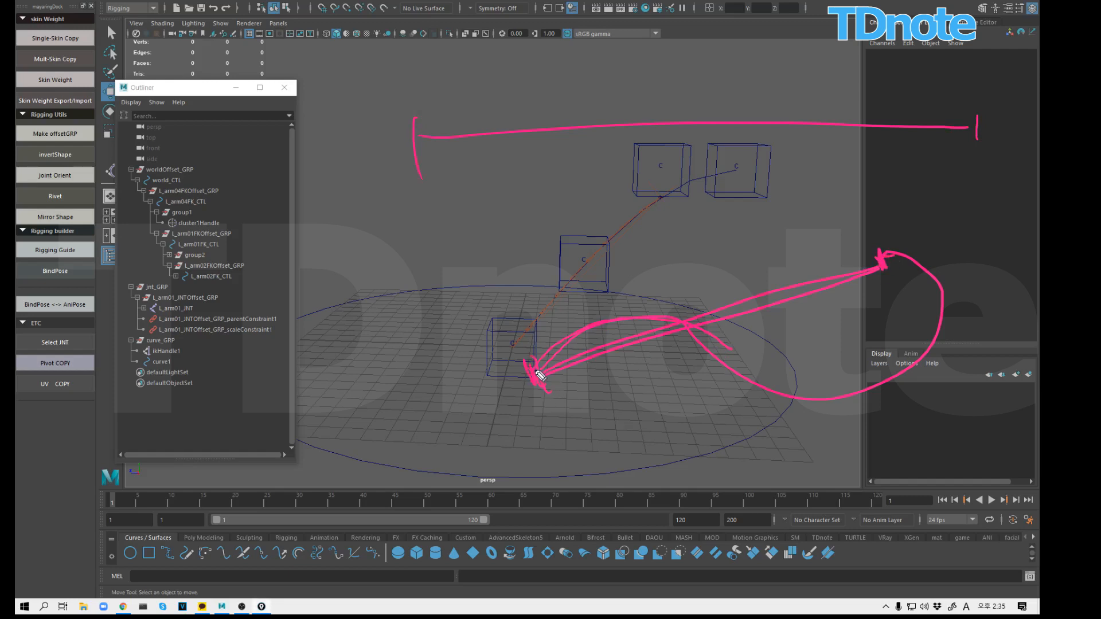
mouse_move(541, 376)
mouse_down()
mouse_move(617, 328)
mouse_move(775, 373)
mouse_move(916, 324)
mouse_move(890, 261)
mouse_move(821, 387)
mouse_up()
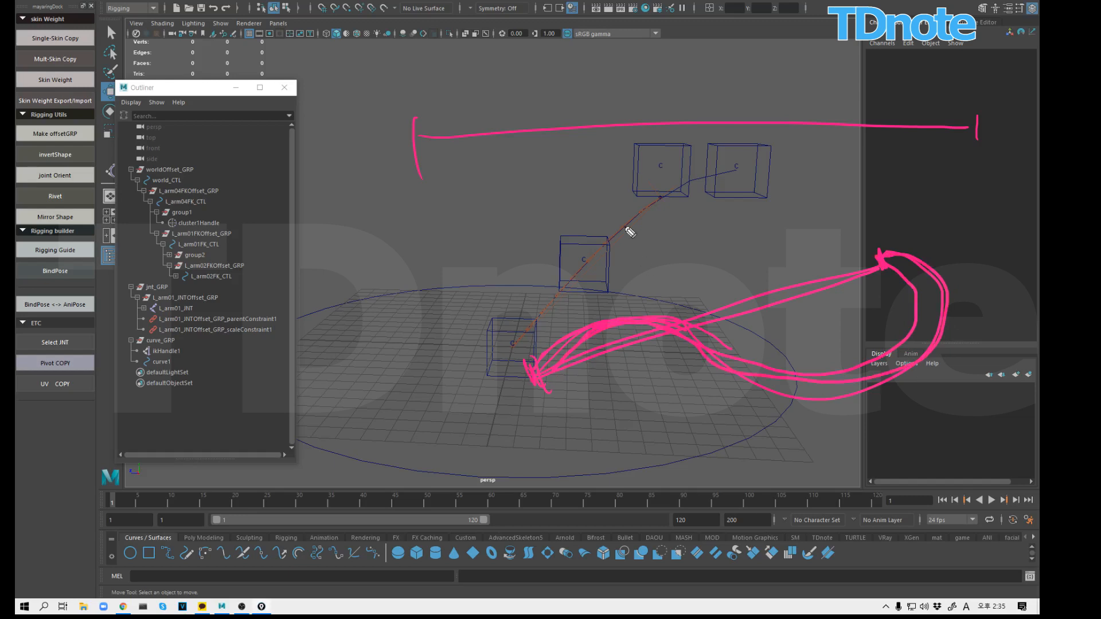
drag(585, 317, 591, 348)
drag(661, 307, 661, 356)
drag(826, 352, 841, 420)
drag(858, 356, 953, 387)
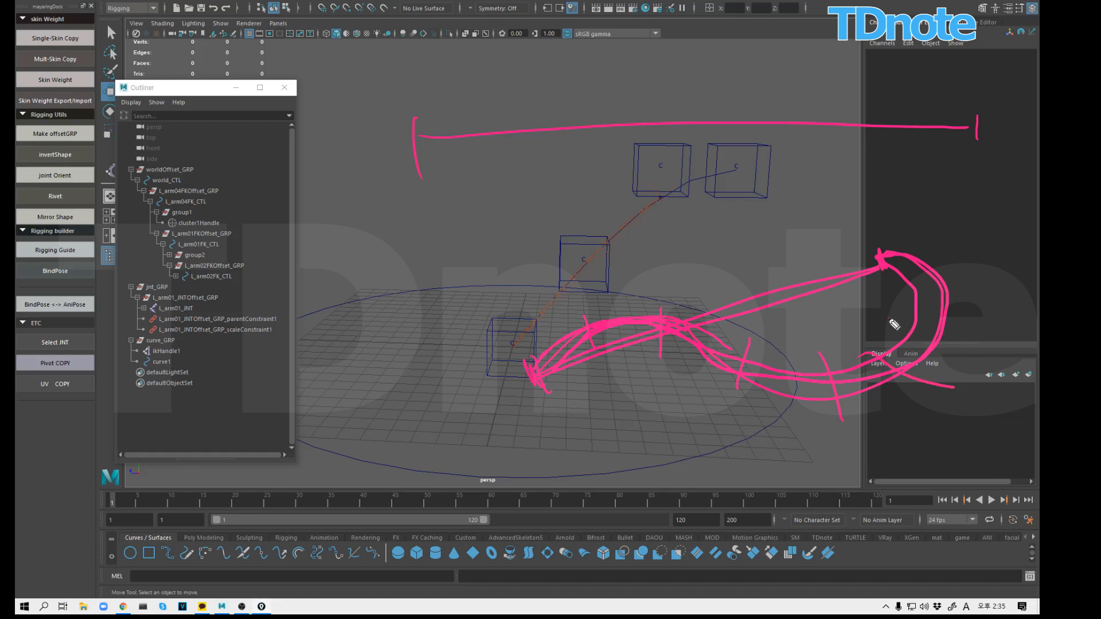
drag(889, 318, 965, 321)
key(Escape)
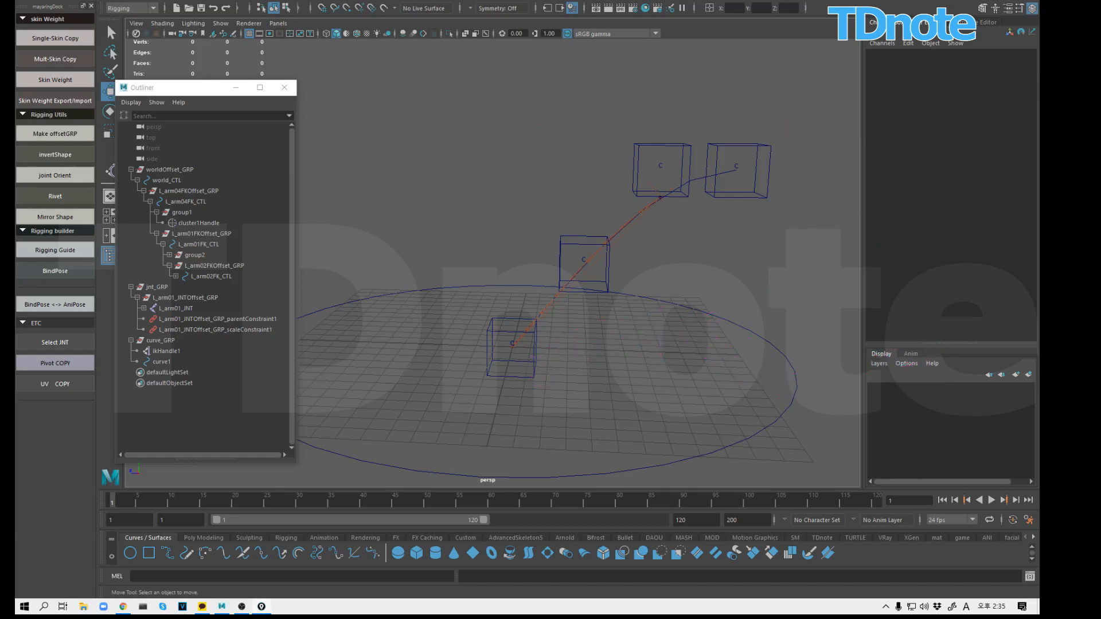
Step: Reset L_arm02FK_CTL, L_arm01FK_CTL and L_arm04FK_CTL together by setting their translate and rotate values to 0, and clear the selection
click(712, 192)
click(666, 159)
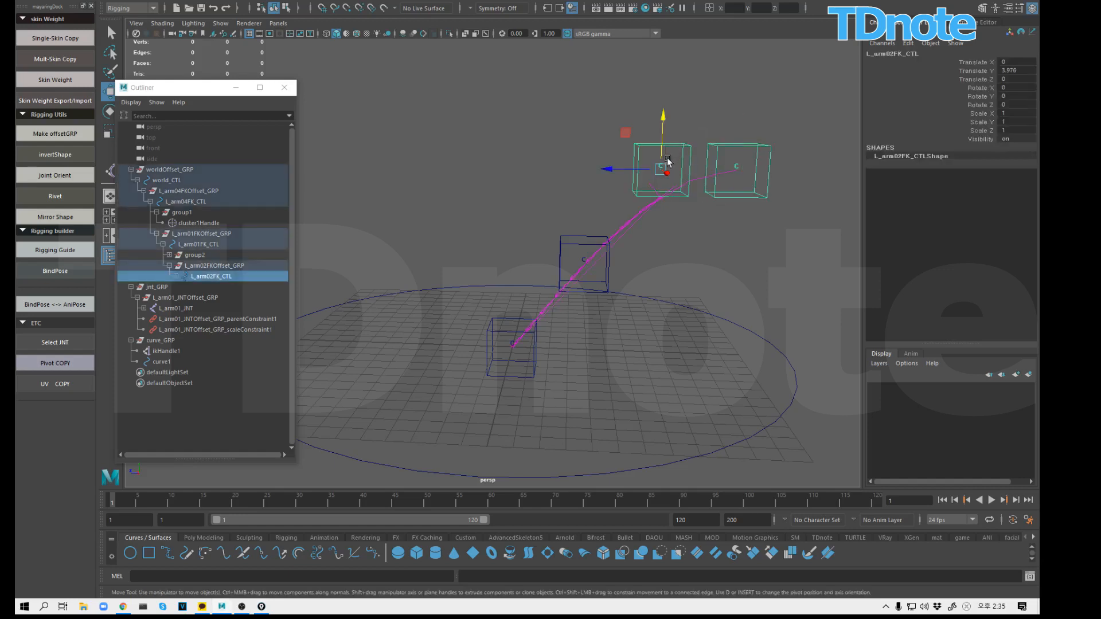
shift+click(589, 231)
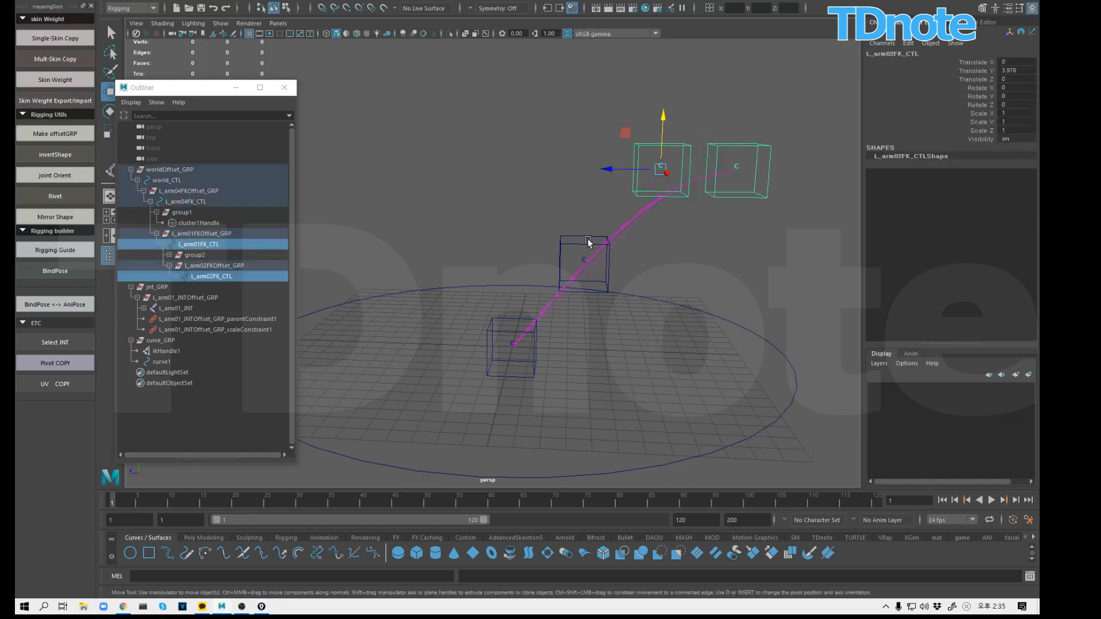
shift+click(521, 318)
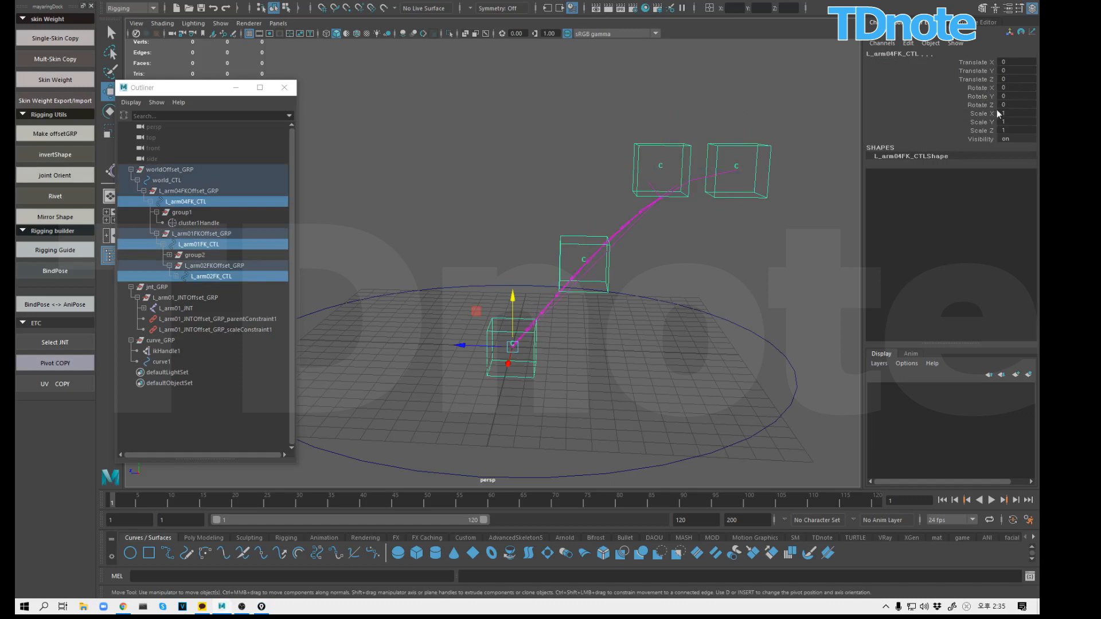
drag(1015, 62, 1028, 96)
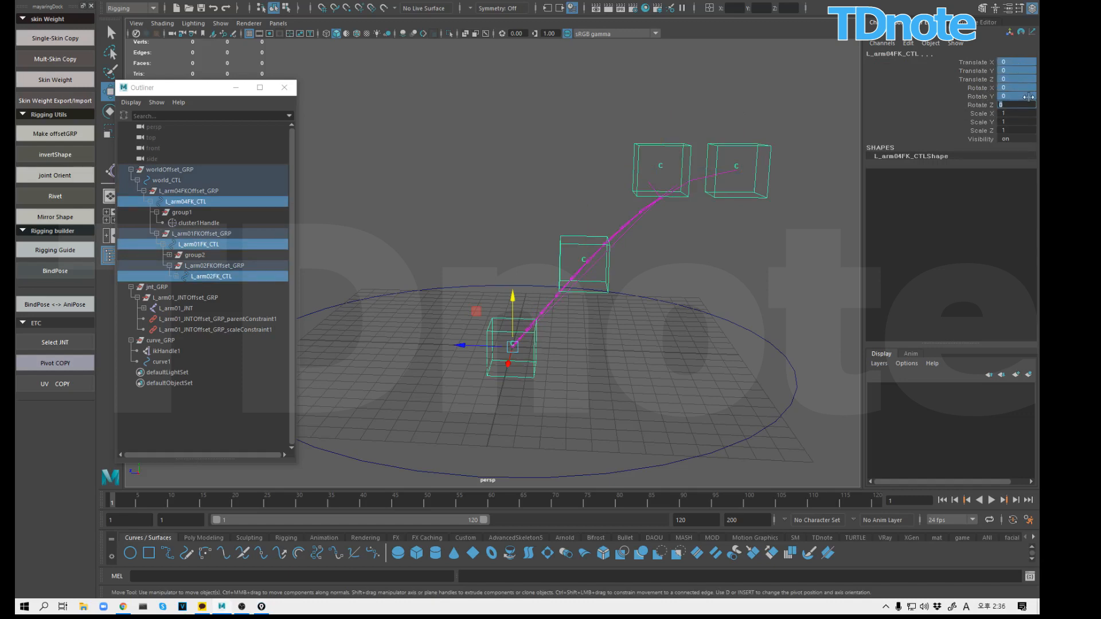
key(Return)
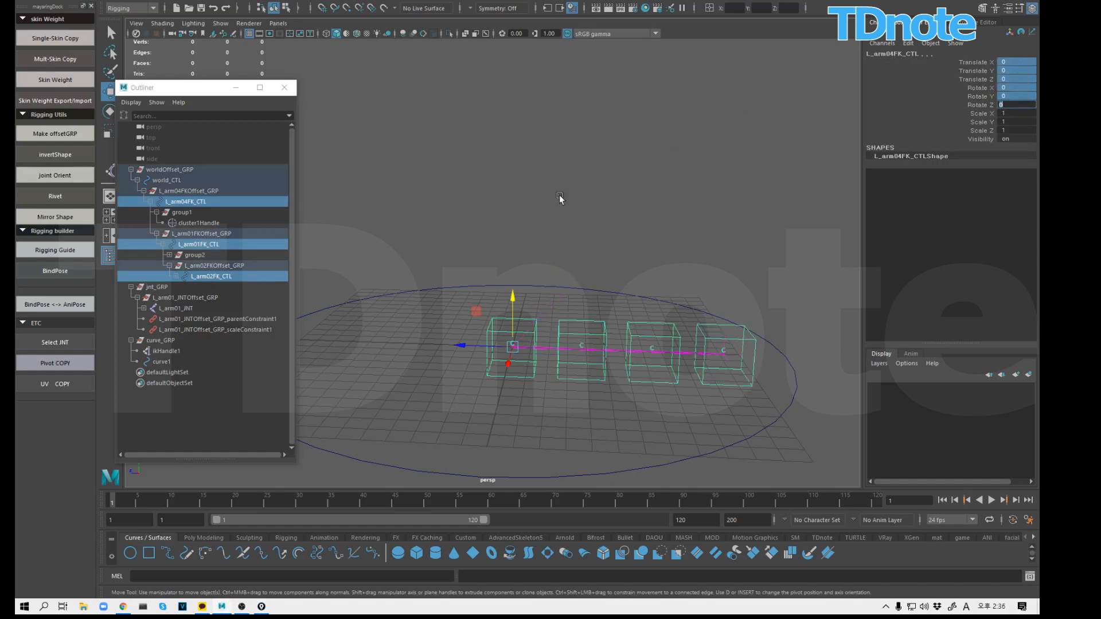
click(623, 178)
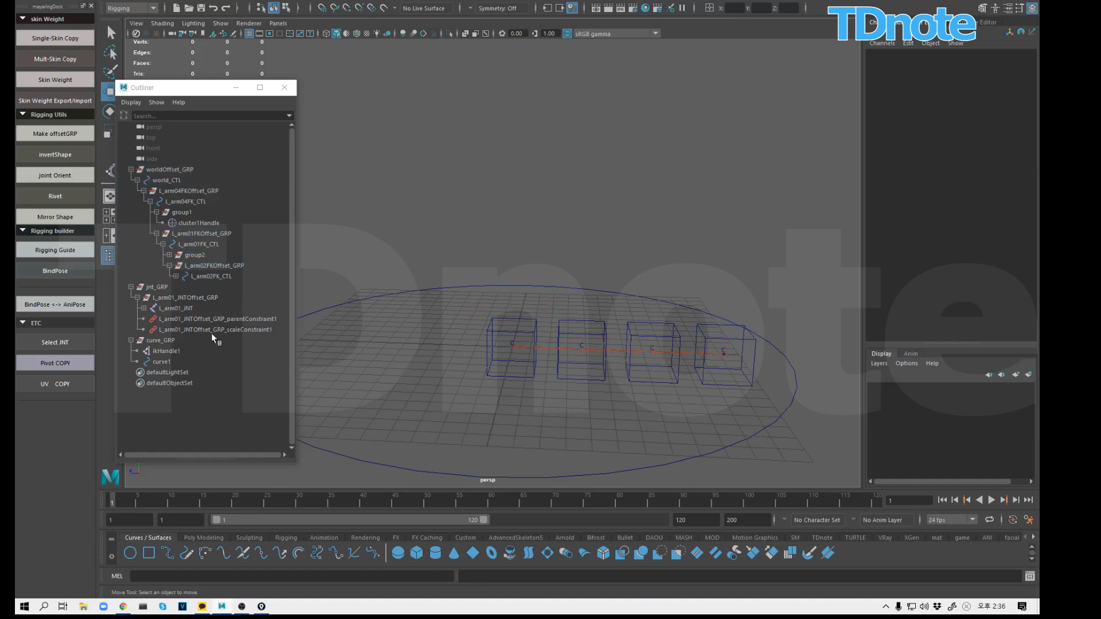
Step: Show shape nodes in the Outliner, expand curve1 and select its curveShape1 node
click(165, 363)
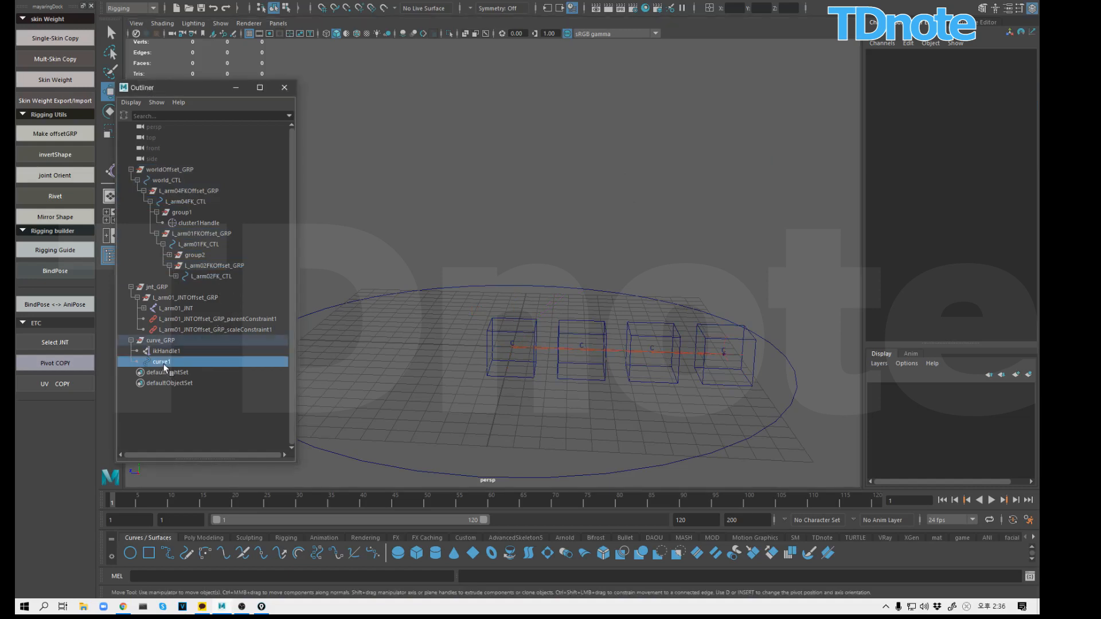
click(130, 103)
click(139, 122)
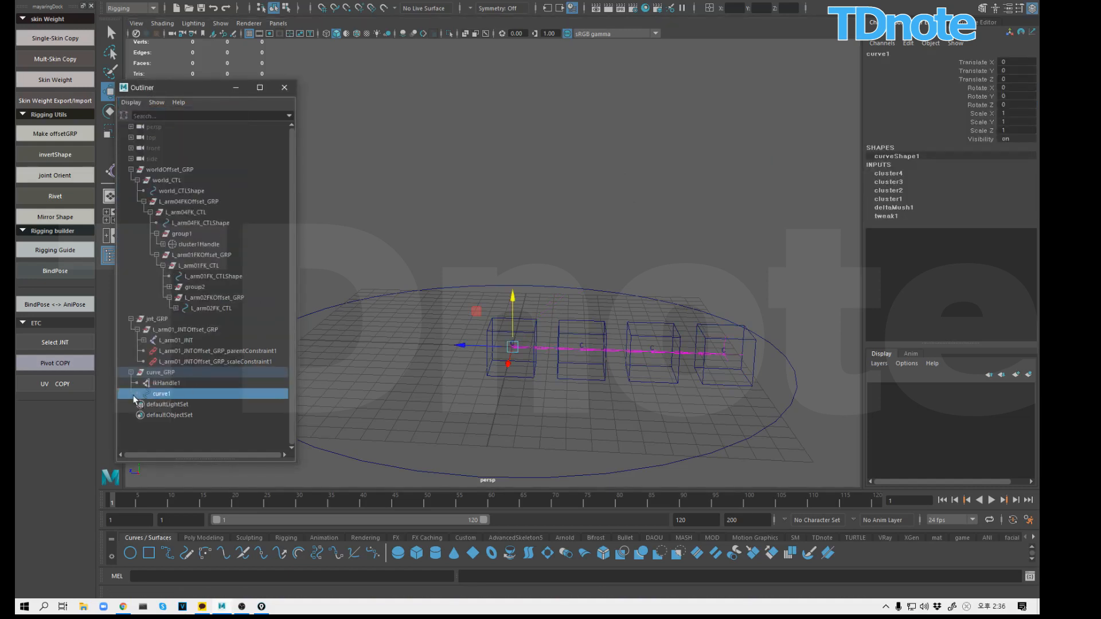
drag(163, 405, 184, 408)
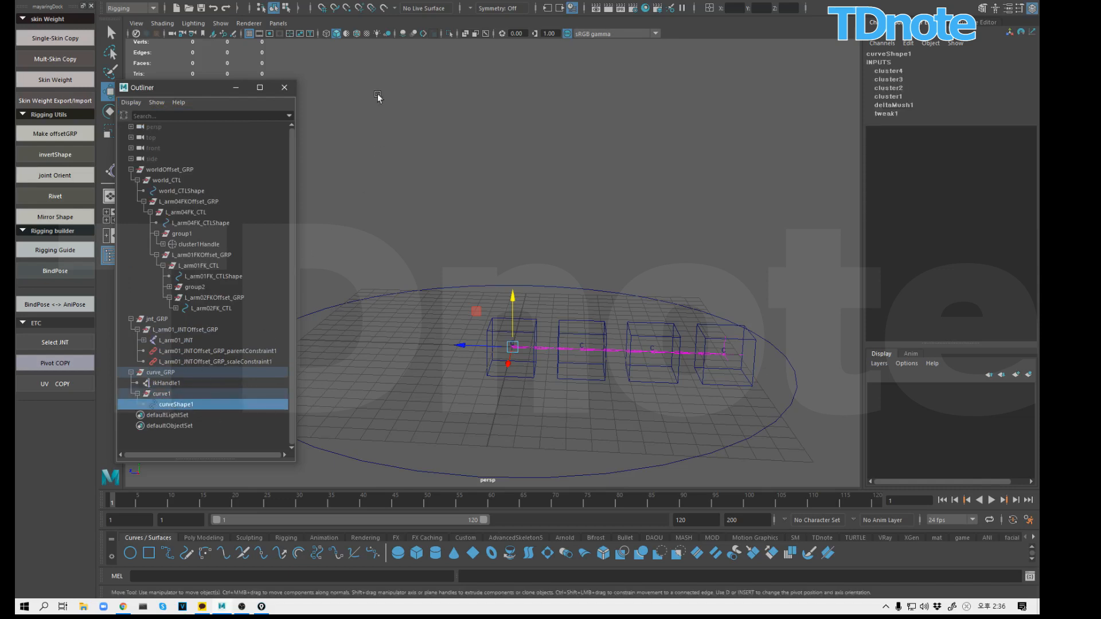
Step: Open the Node Editor with curveShape1 selected
click(256, 1)
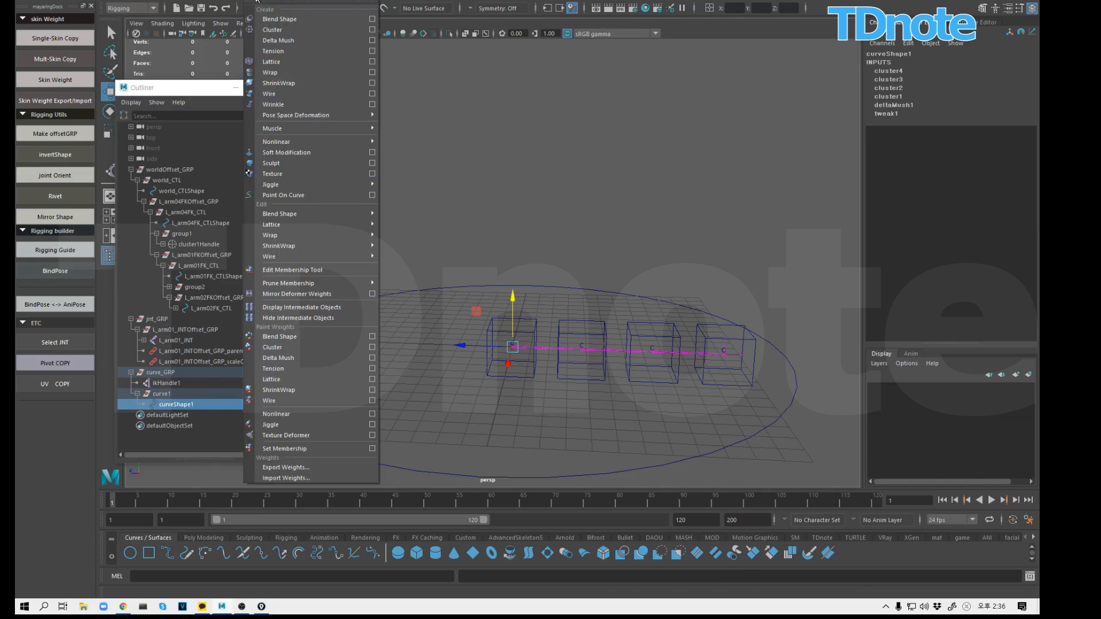
mouse_move(305, 188)
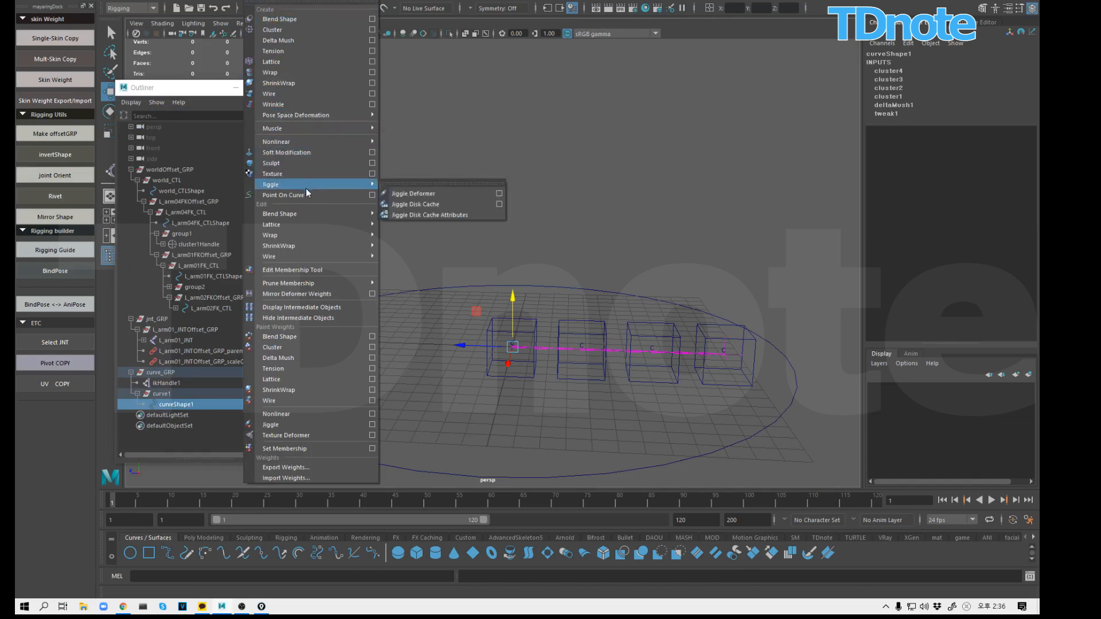
mouse_move(152, 2)
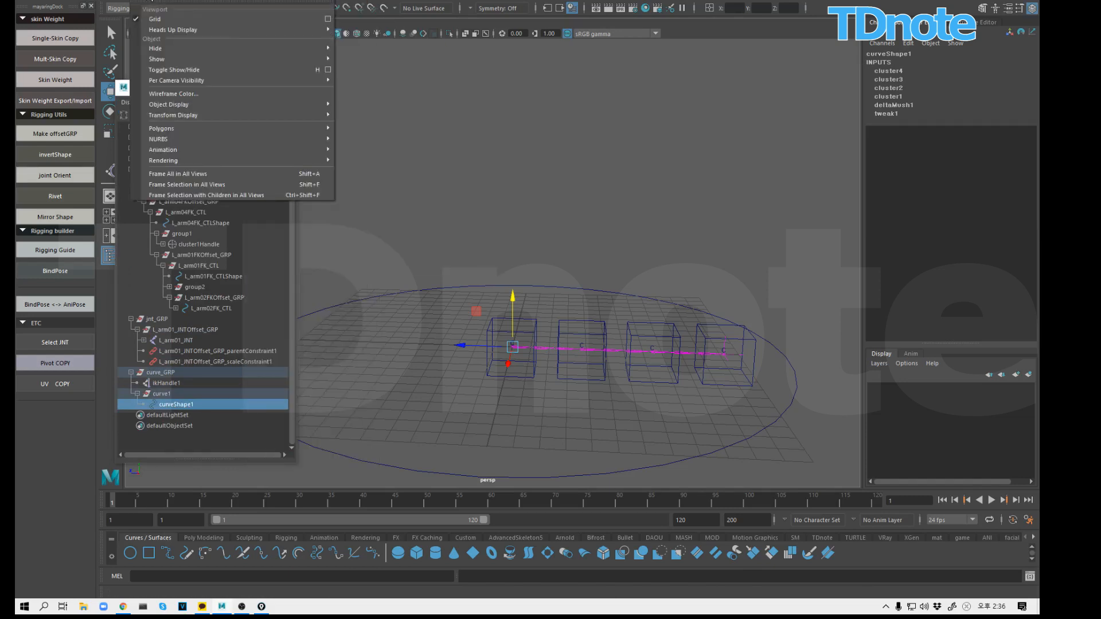
click(212, 115)
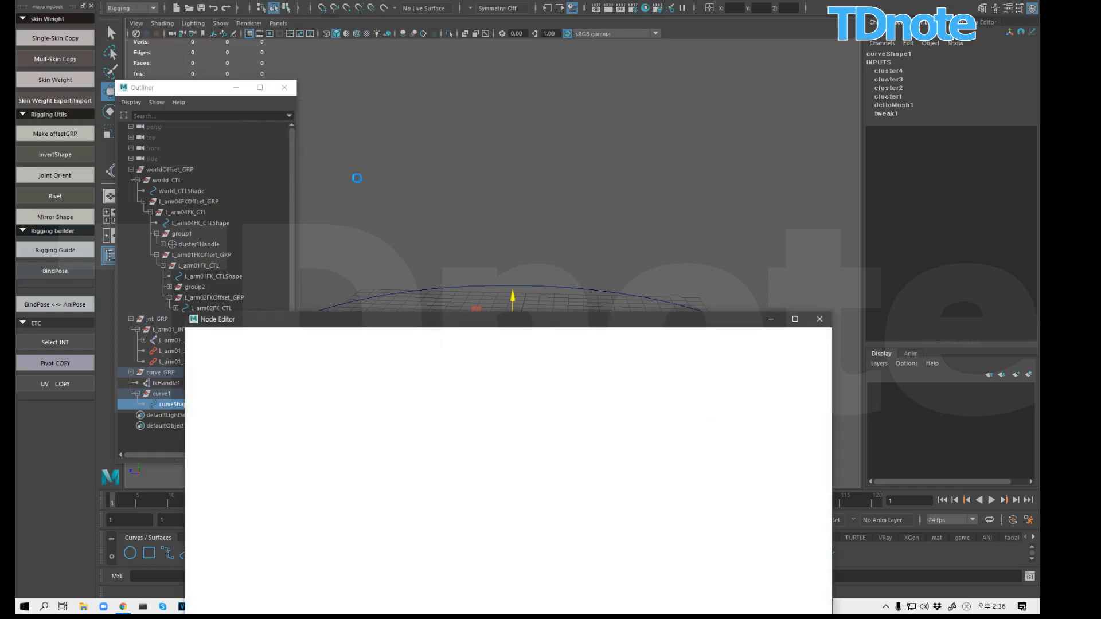
Step: Add a curveInfo node beside the curveShape1 node in the Node Editor
drag(595, 322, 640, 200)
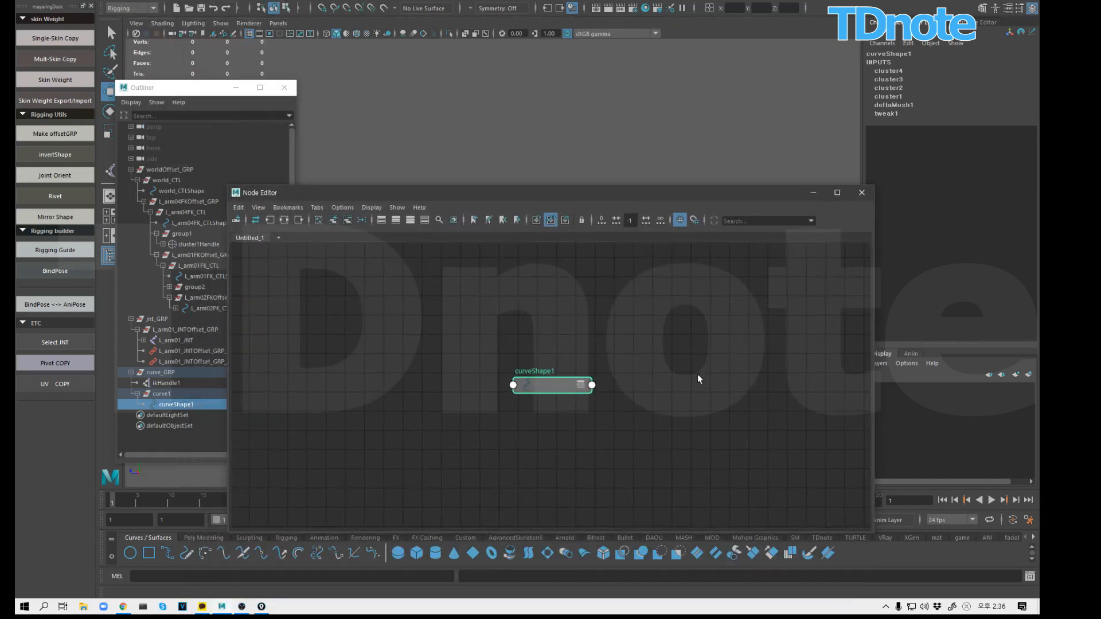
key(Tab)
text(cu)
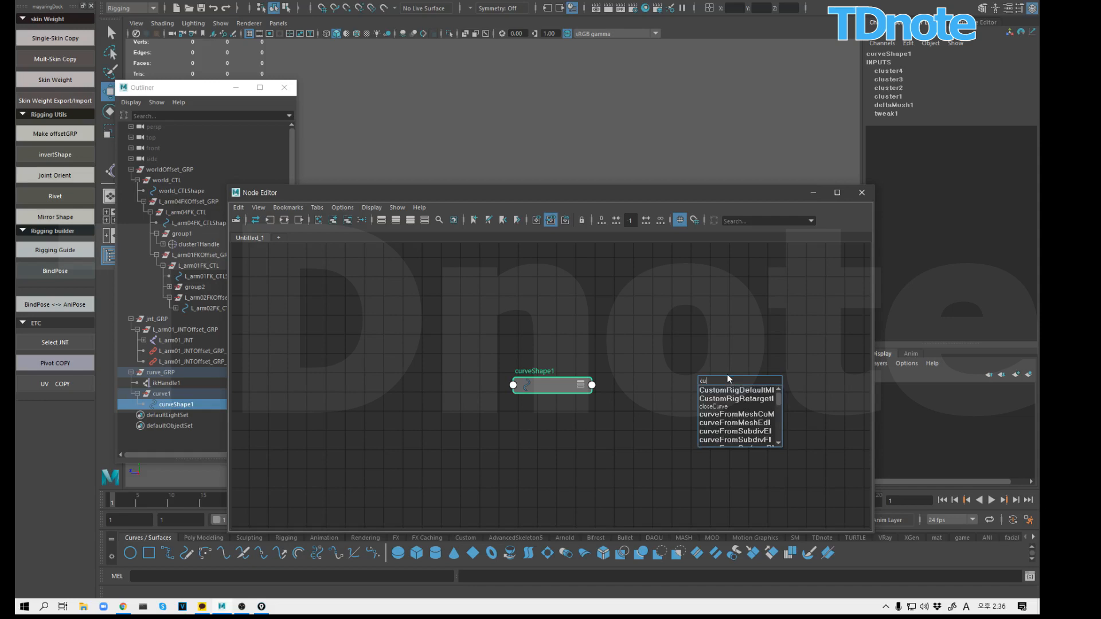
text(r)
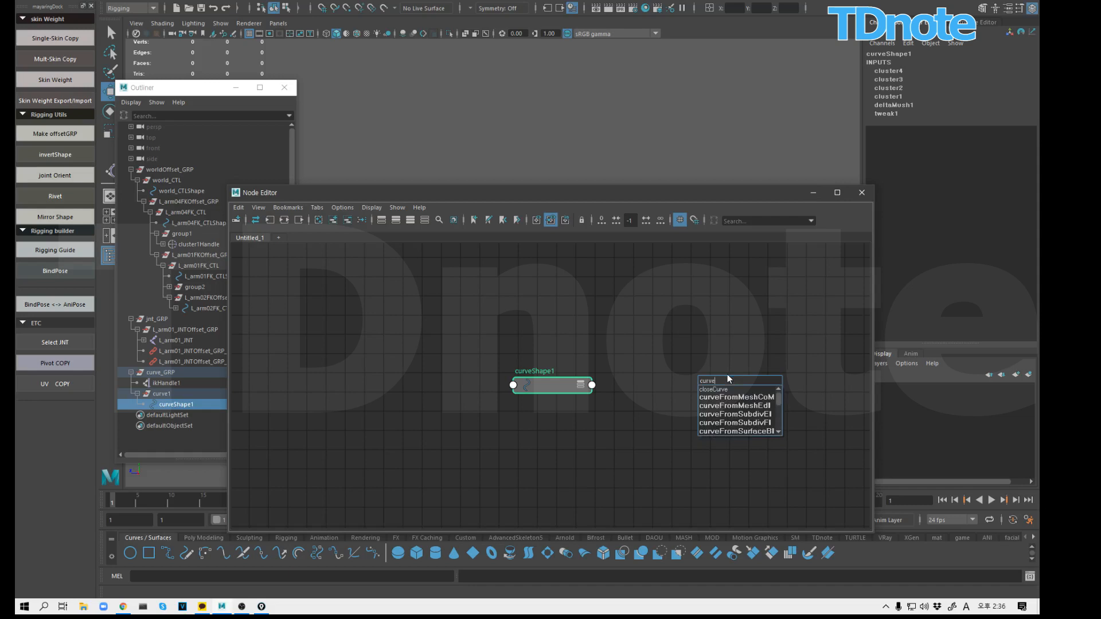
text(vei)
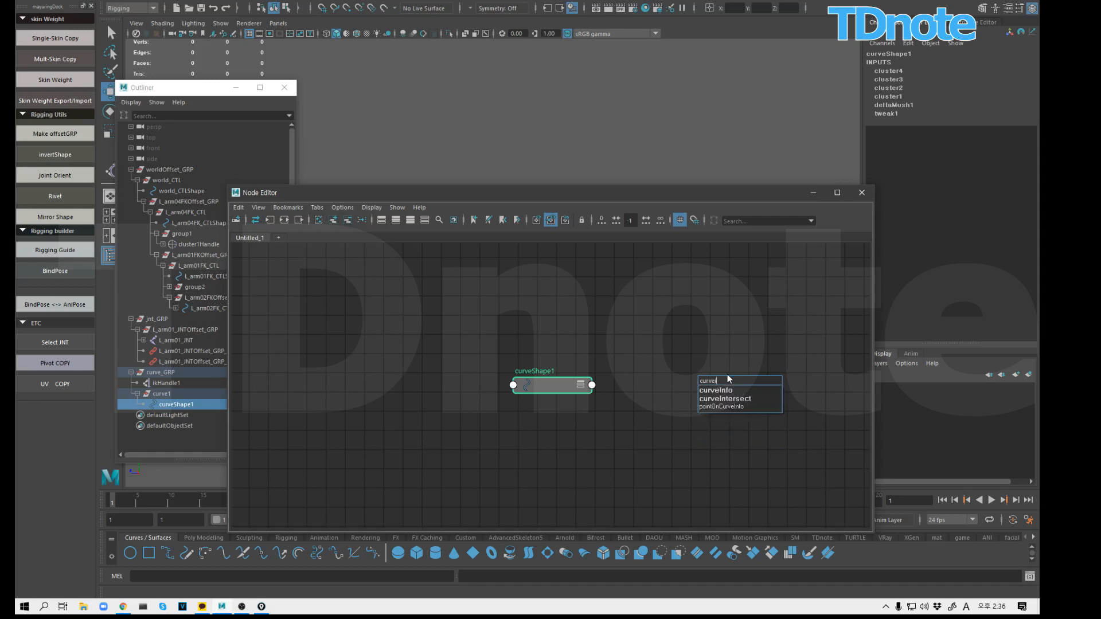
click(733, 390)
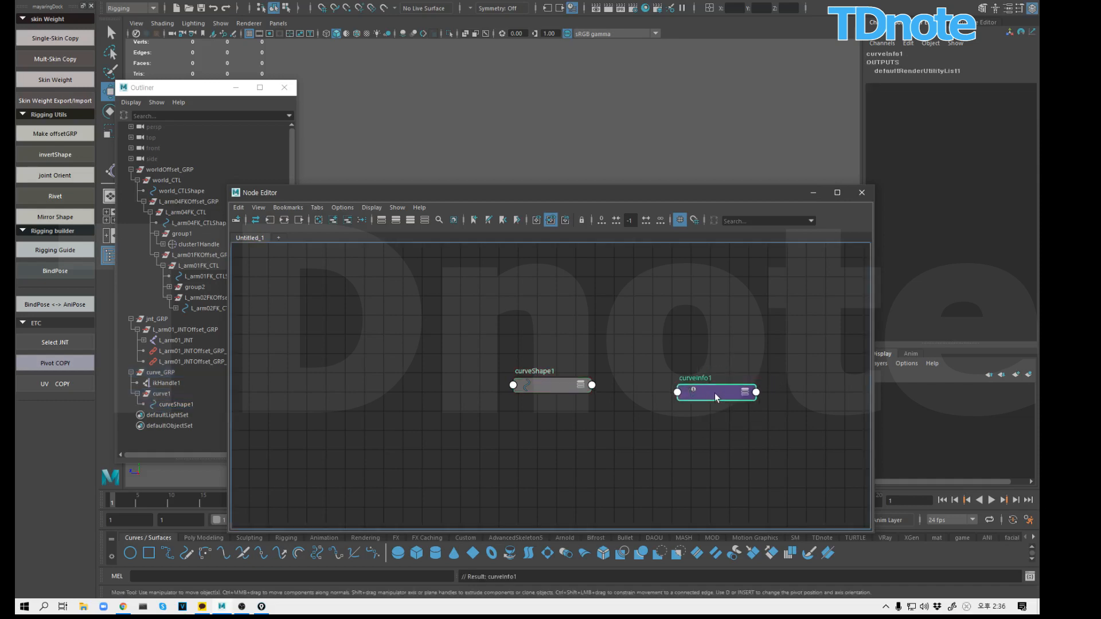
Step: Connect the World Space[0] output of curveShape1 to the inputCurve attribute of curveInfo1
drag(714, 393, 709, 387)
drag(554, 384, 495, 281)
key(3)
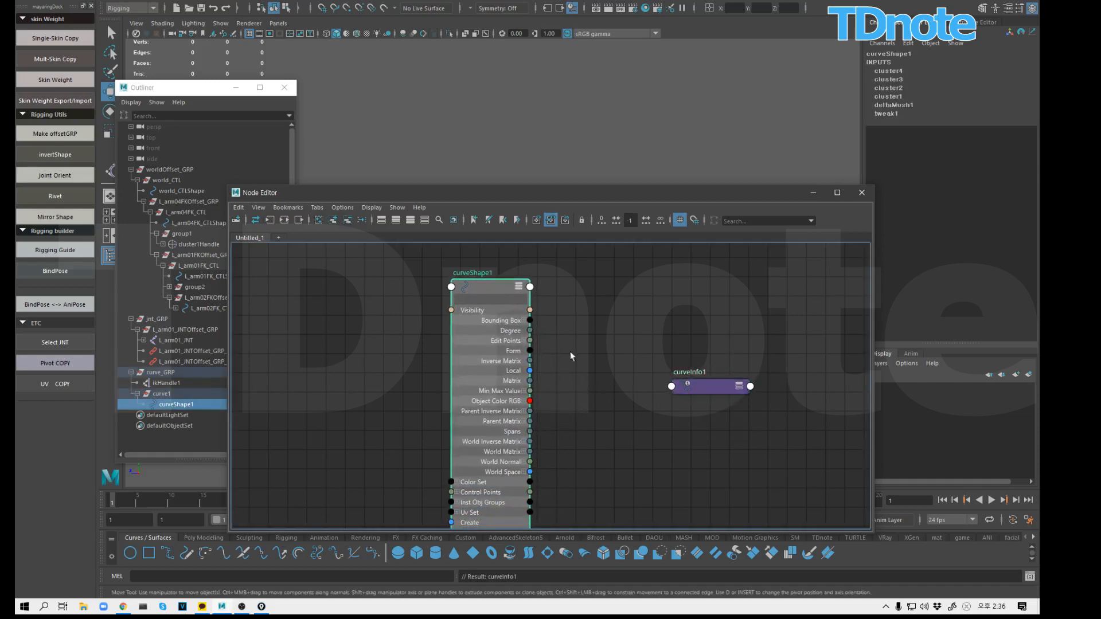
click(530, 472)
drag(530, 482, 686, 387)
click(705, 392)
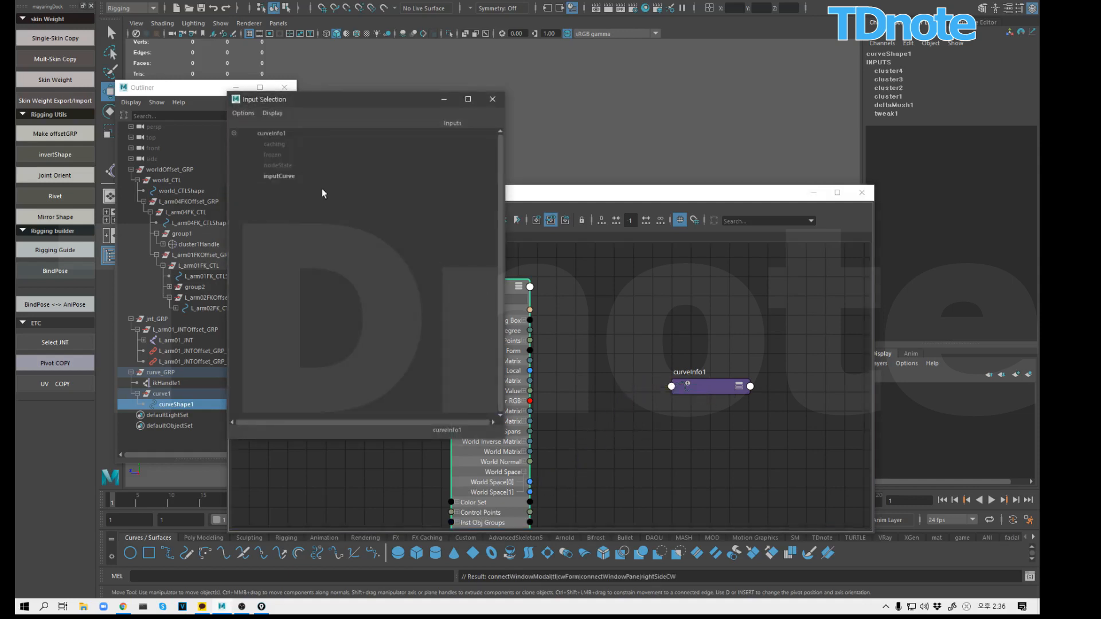
click(313, 176)
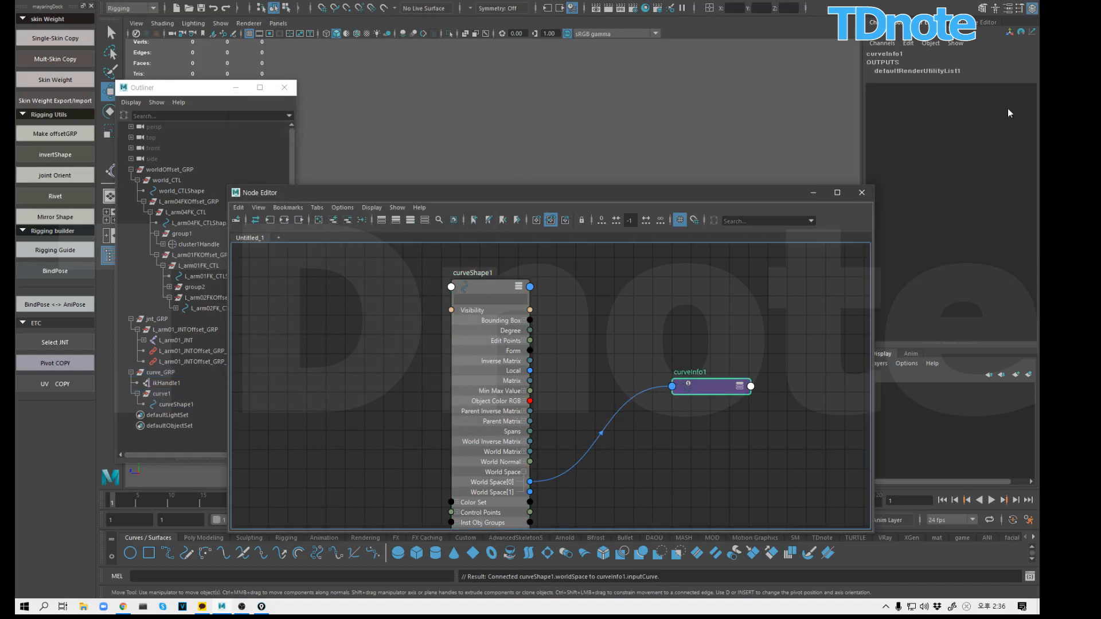
Step: Display the curveInfo1 attributes in the Attribute Editor, then collapse curveShape1 and arrange the two nodes side by side
click(1007, 8)
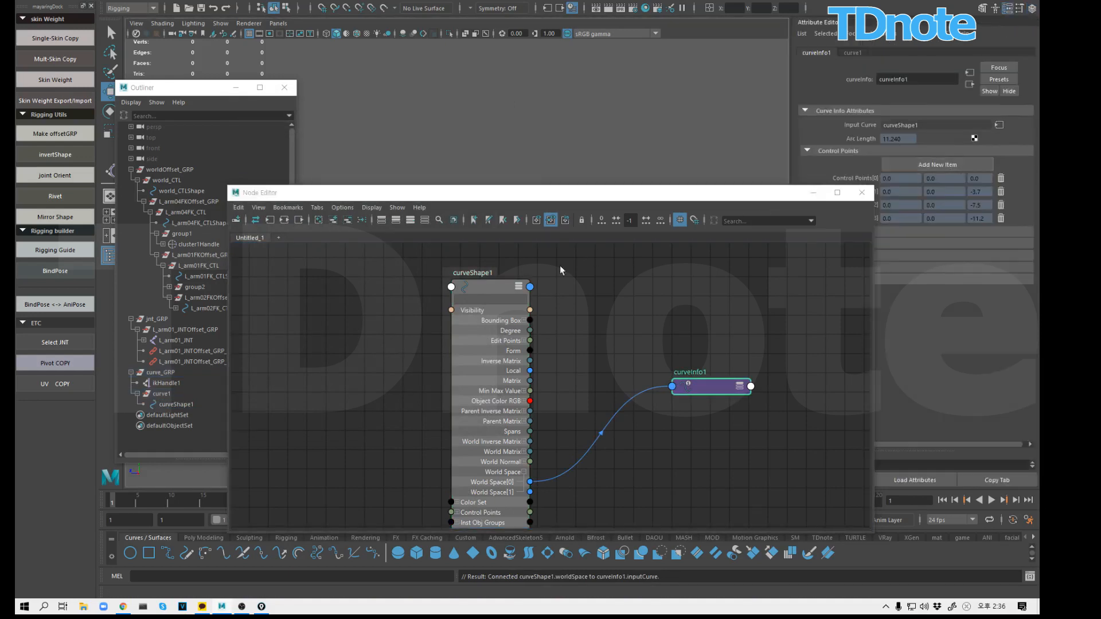
click(496, 287)
key(1)
drag(498, 287, 515, 371)
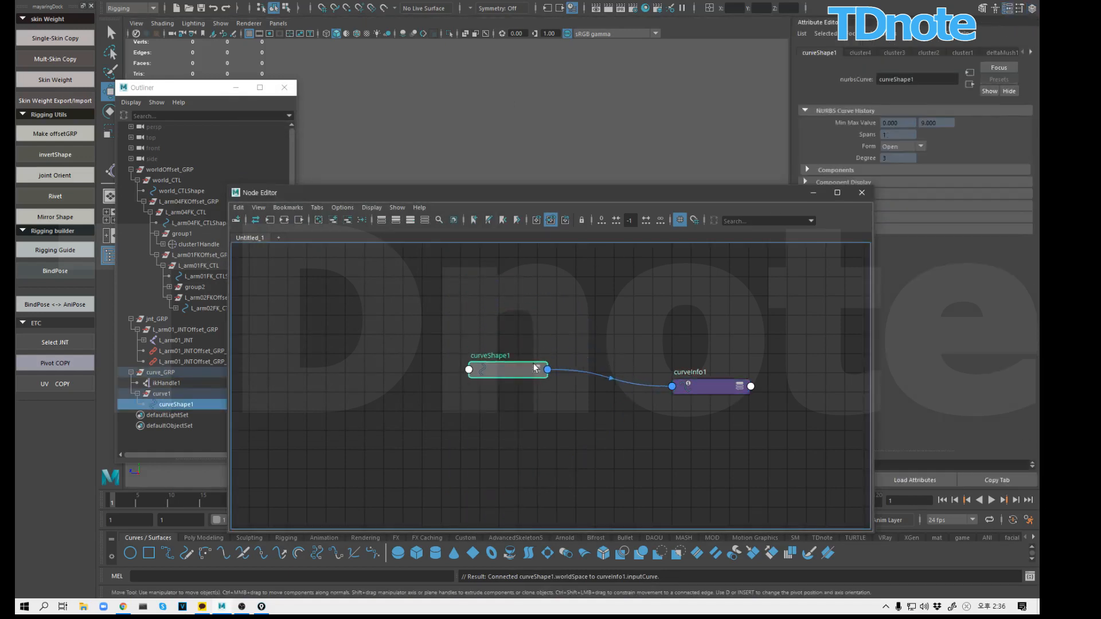
click(695, 381)
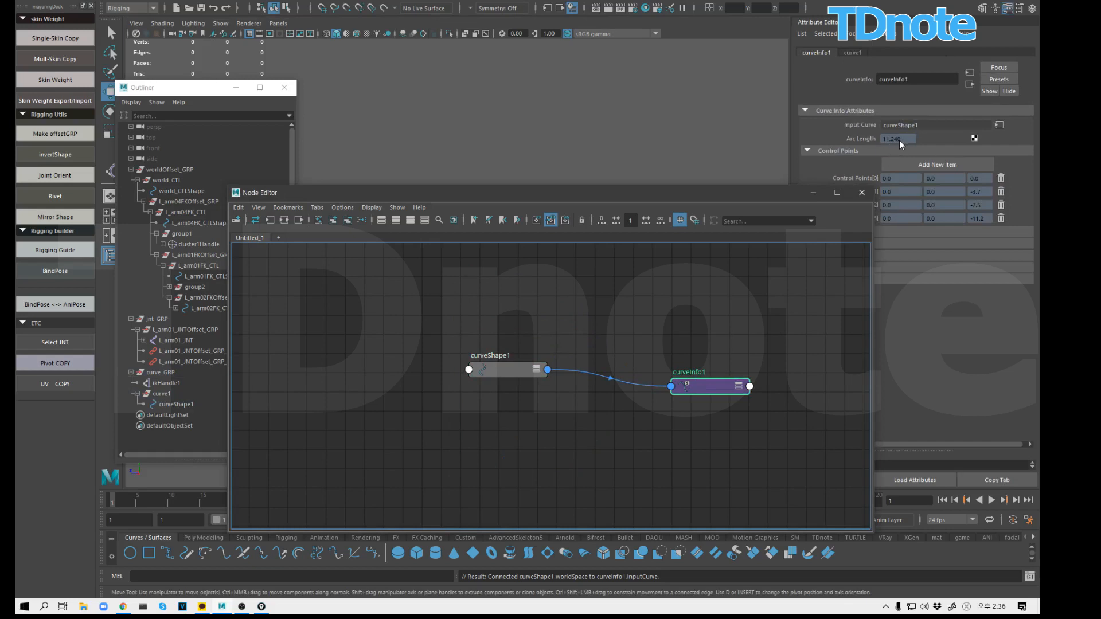
drag(711, 387, 671, 381)
Step: Add a multiplyDivide node to the graph and set its operation to Divide
drag(767, 194, 705, 336)
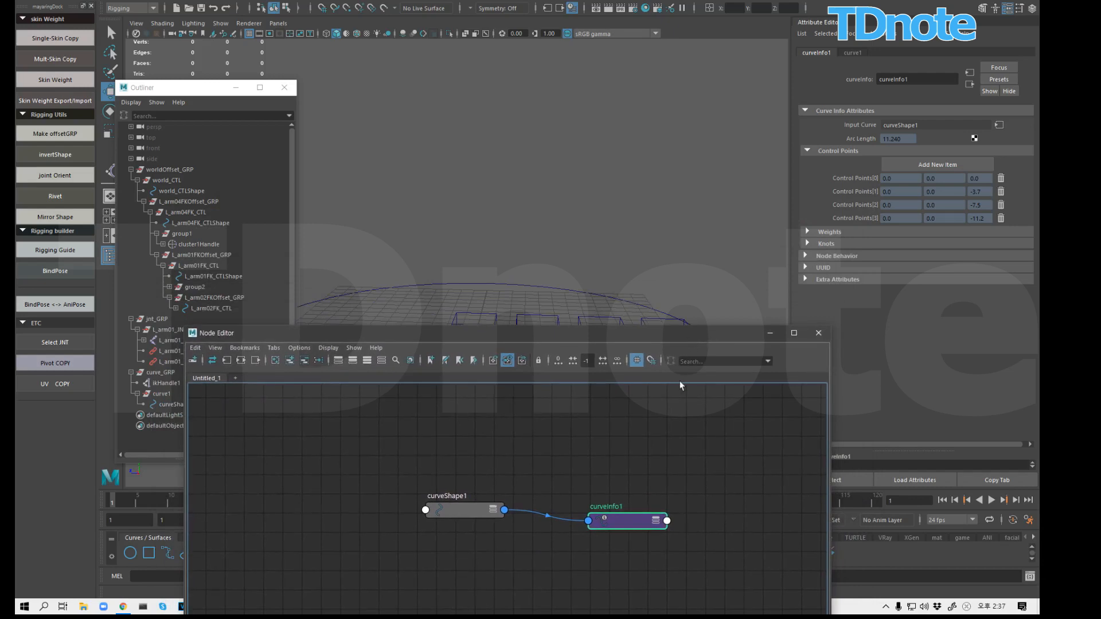
alt+middle_drag(700, 484, 676, 450)
scroll(643, 449, down, 3)
scroll(637, 437, up, 4)
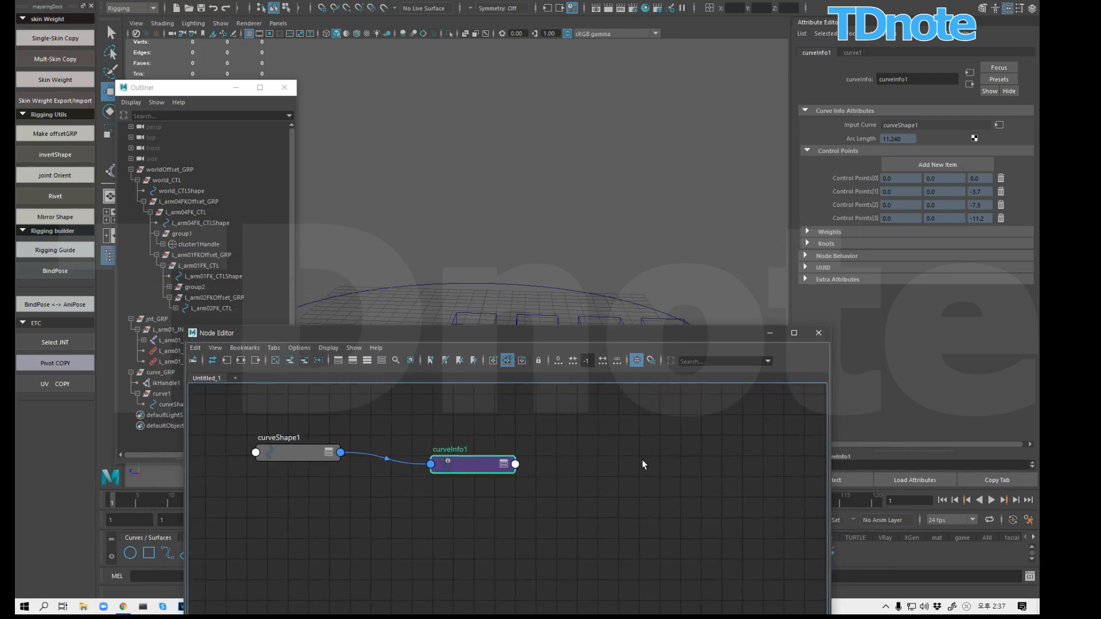
key(Tab)
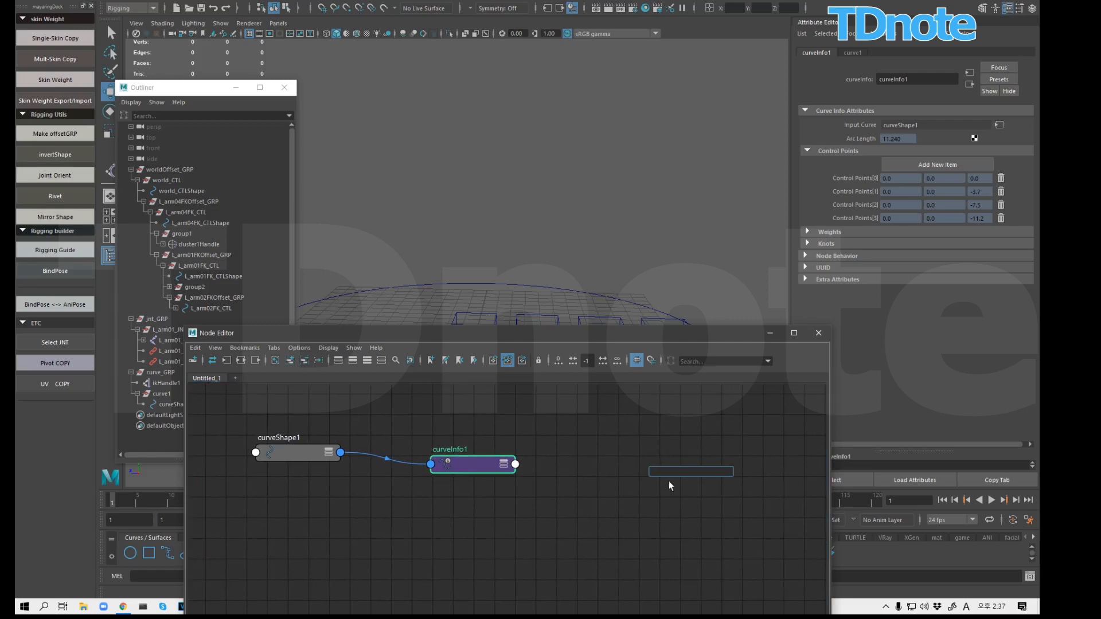
text(mul)
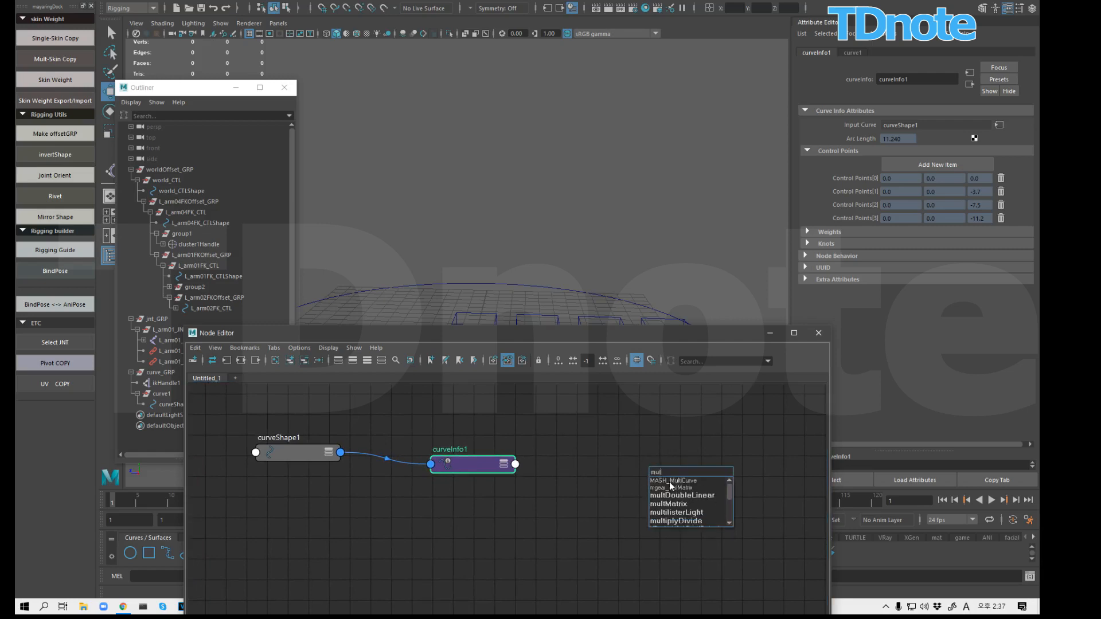
click(685, 522)
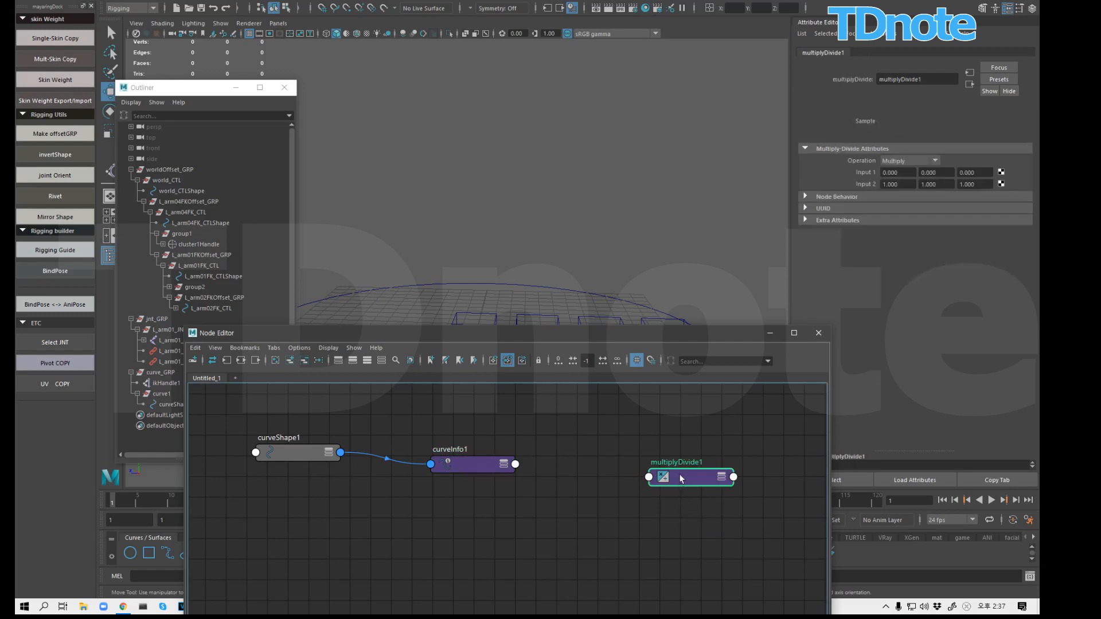
click(904, 160)
click(905, 195)
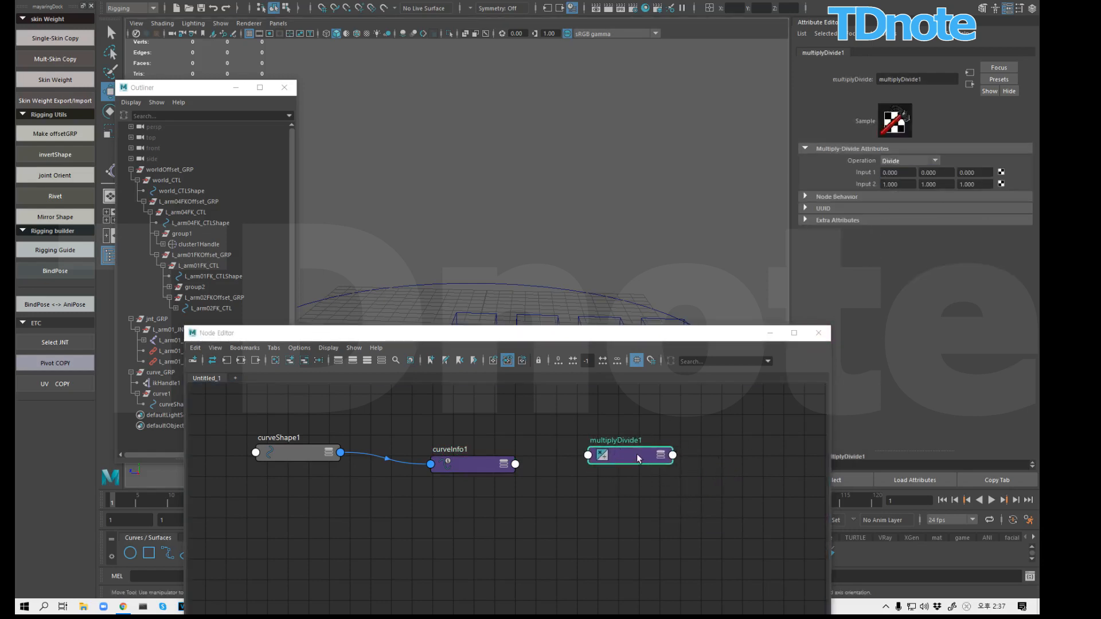
Step: Connect the Arc Length output of curveInfo1 to Input 1X of the multiplyDivide1 node
drag(637, 454, 655, 462)
click(503, 468)
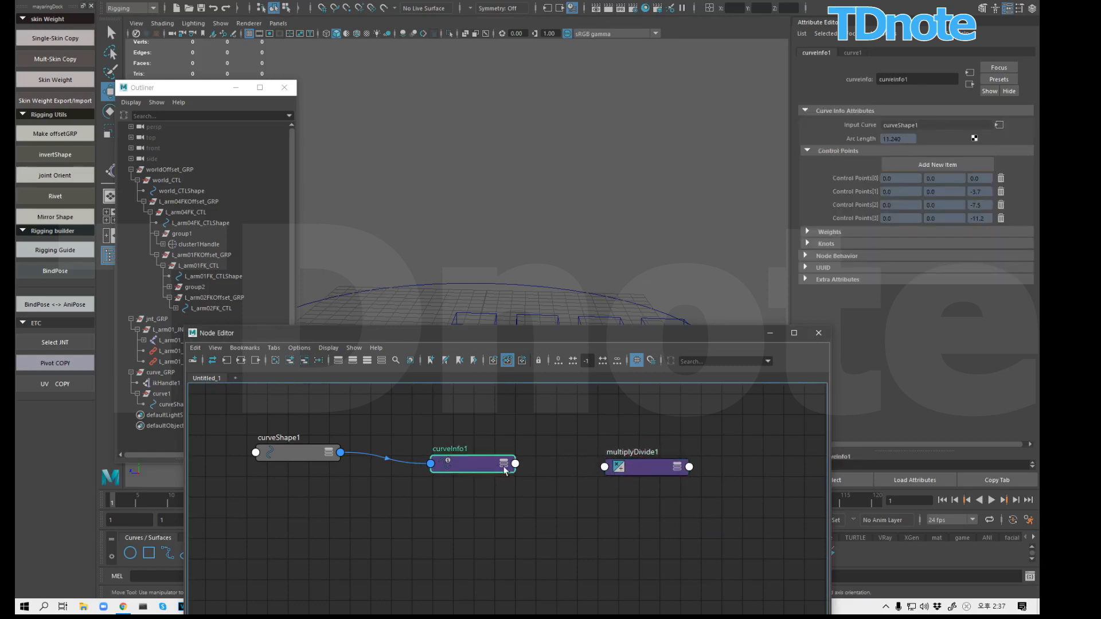
click(504, 466)
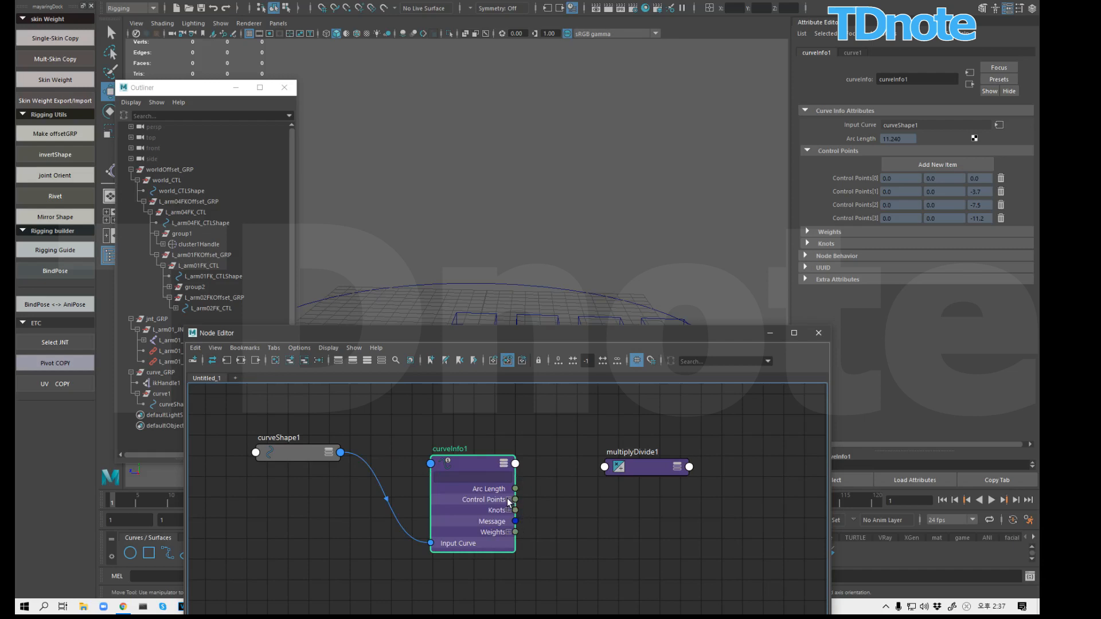
drag(538, 491, 646, 470)
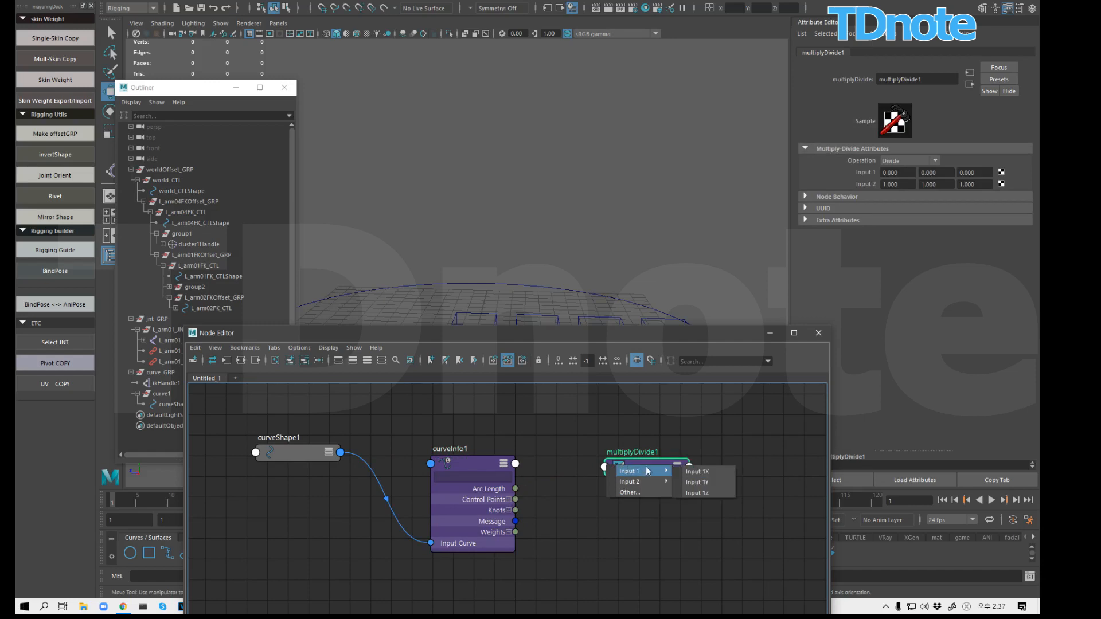
click(697, 471)
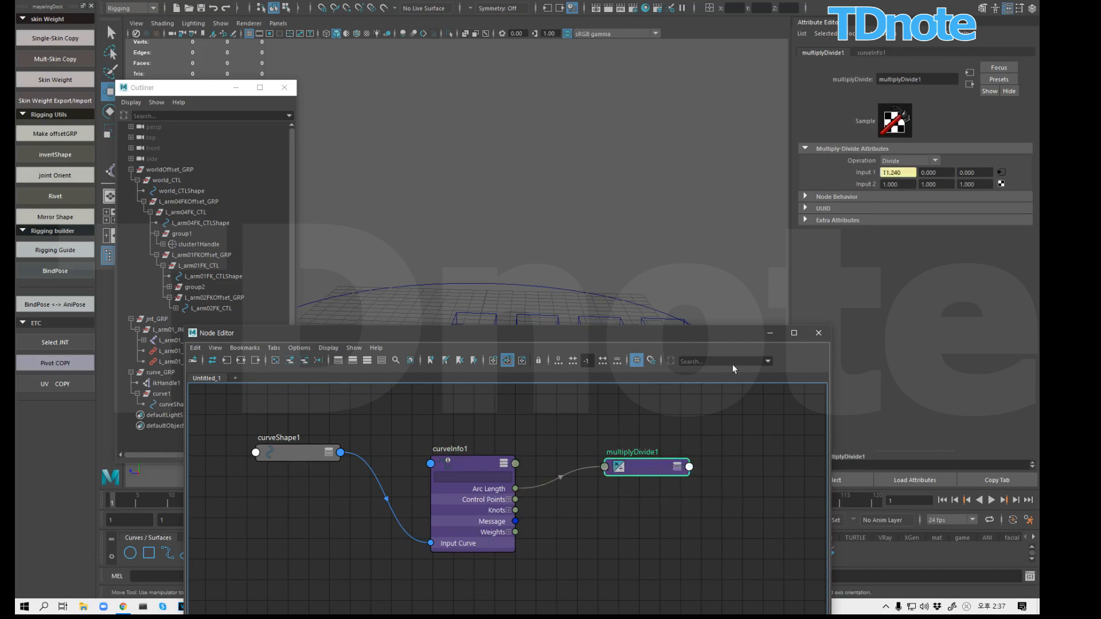
Step: Set the X value of Input 2 on multiplyDivide1 to 11.240 and clear the selection
click(666, 239)
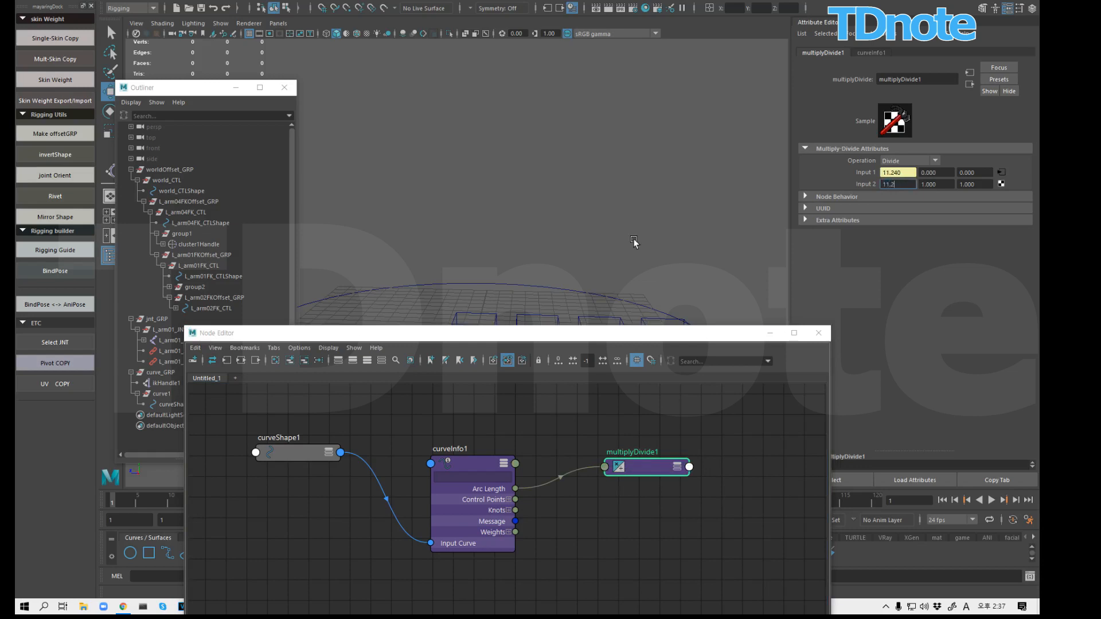
text(11.240)
alt+drag(703, 197, 712, 154)
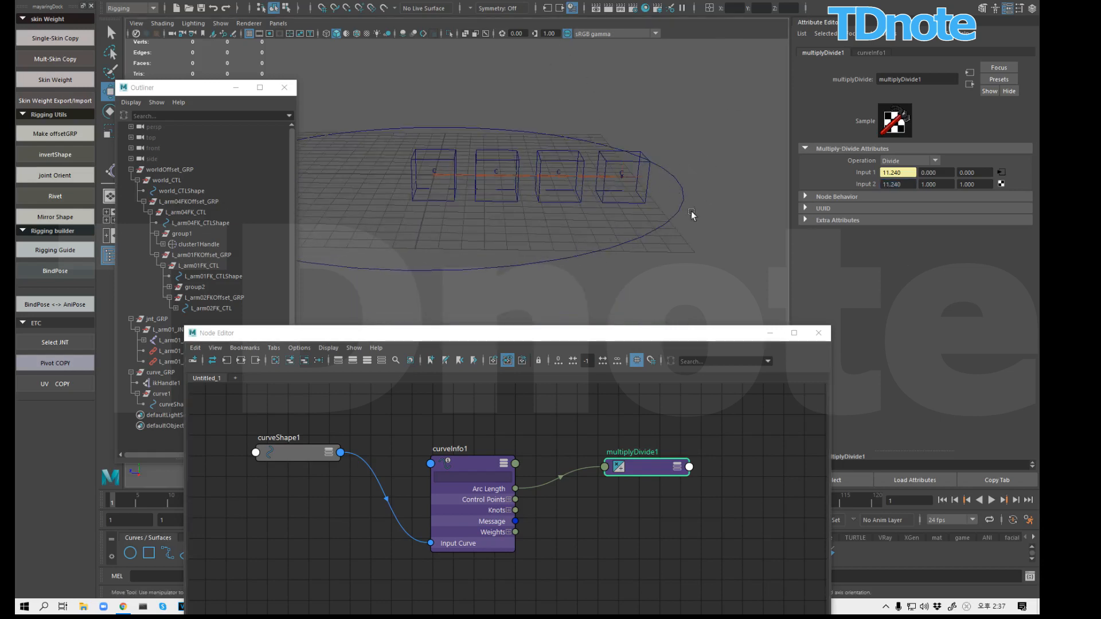
mouse_move(691, 213)
alt+mouse_down()
mouse_move(666, 206)
mouse_move(701, 215)
alt+mouse_up()
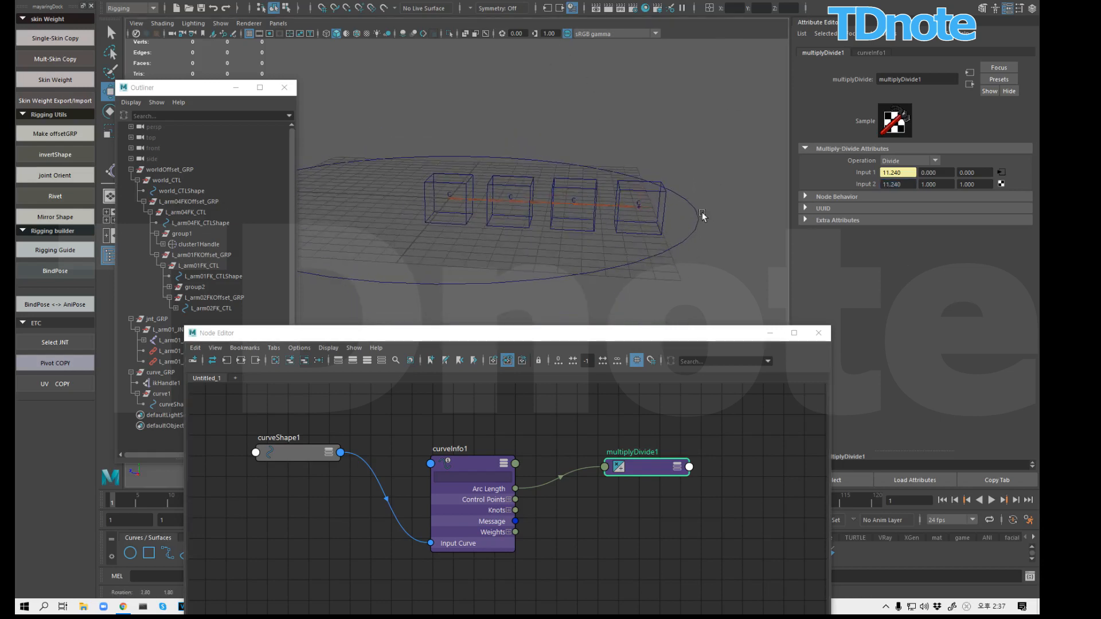
click(745, 229)
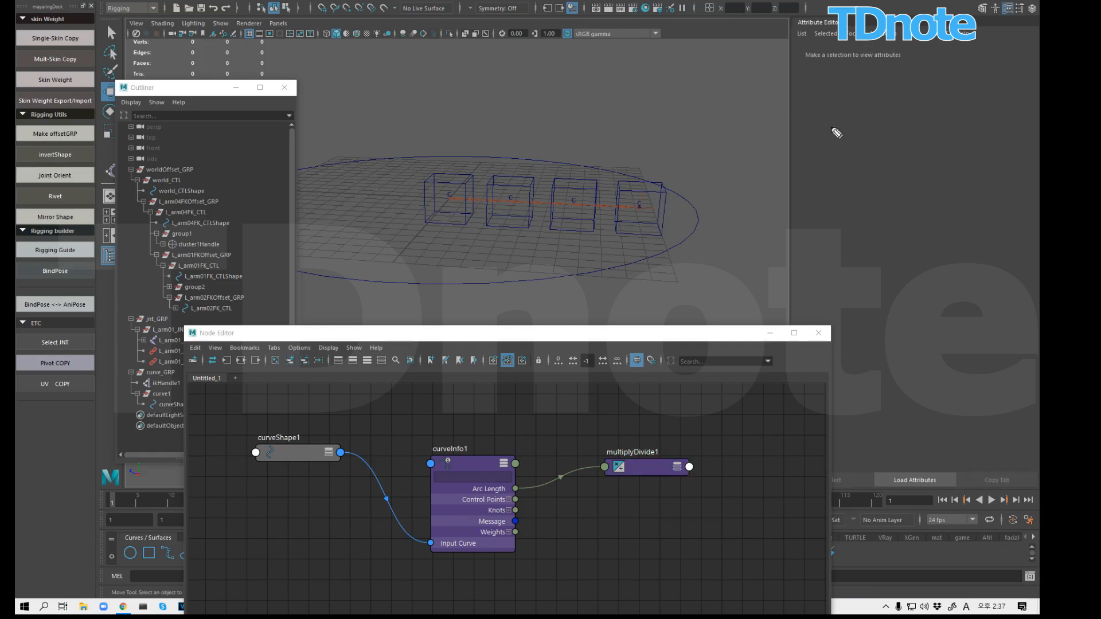
drag(828, 90, 820, 138)
mouse_move(863, 95)
mouse_down()
mouse_move(871, 129)
mouse_move(868, 95)
mouse_move(851, 126)
mouse_move(880, 124)
mouse_move(880, 97)
mouse_move(869, 171)
mouse_move(836, 204)
mouse_up()
drag(942, 122, 926, 154)
mouse_move(977, 124)
mouse_down()
mouse_move(969, 148)
mouse_move(984, 122)
mouse_up()
mouse_move(981, 55)
mouse_down()
mouse_move(969, 80)
mouse_move(981, 59)
mouse_up()
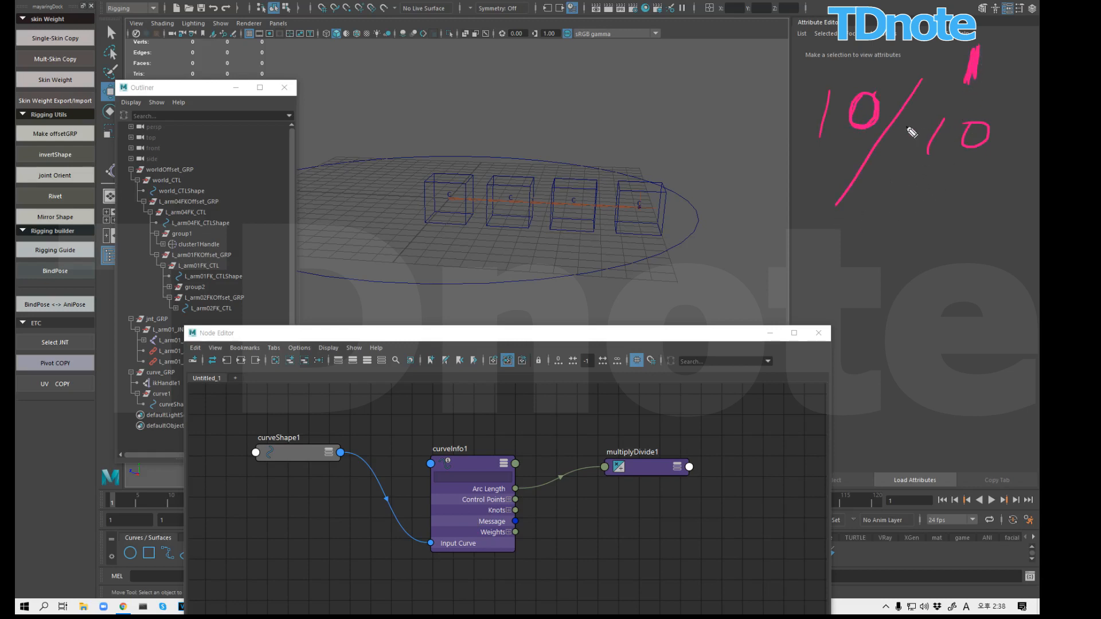
drag(787, 144, 885, 148)
drag(828, 89, 827, 133)
mouse_move(879, 92)
mouse_down()
mouse_move(854, 120)
mouse_move(880, 119)
mouse_up()
drag(948, 109, 935, 147)
mouse_move(956, 121)
mouse_down()
mouse_move(981, 120)
mouse_move(981, 140)
mouse_up()
mouse_move(980, 32)
mouse_down()
mouse_move(974, 84)
mouse_move(979, 32)
mouse_up()
drag(786, 94, 1037, 92)
drag(949, 94, 991, 96)
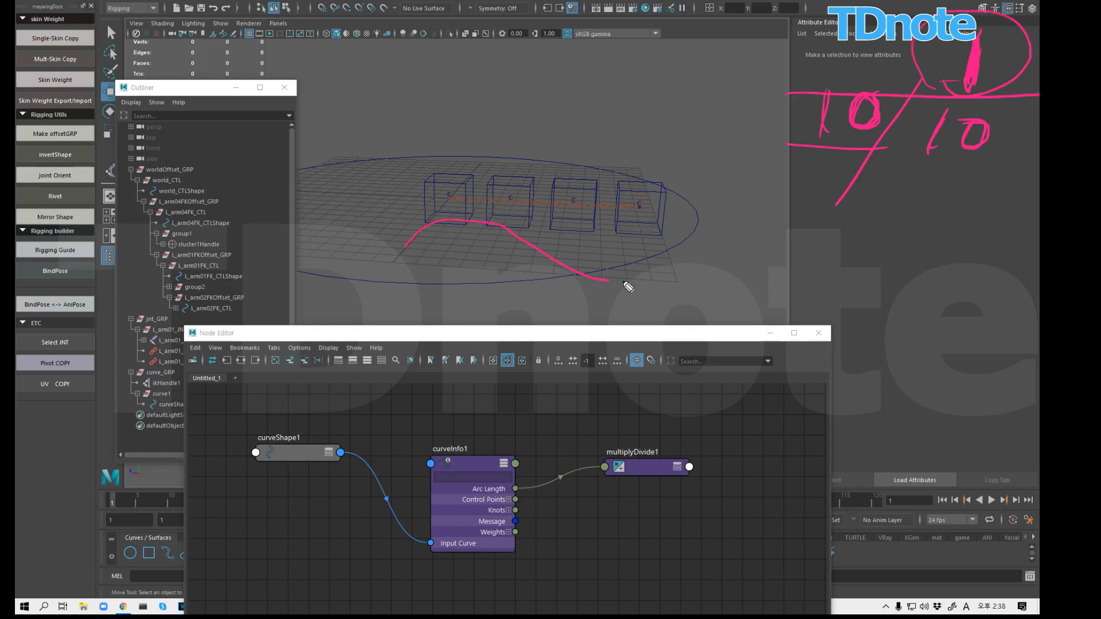
drag(675, 272, 701, 256)
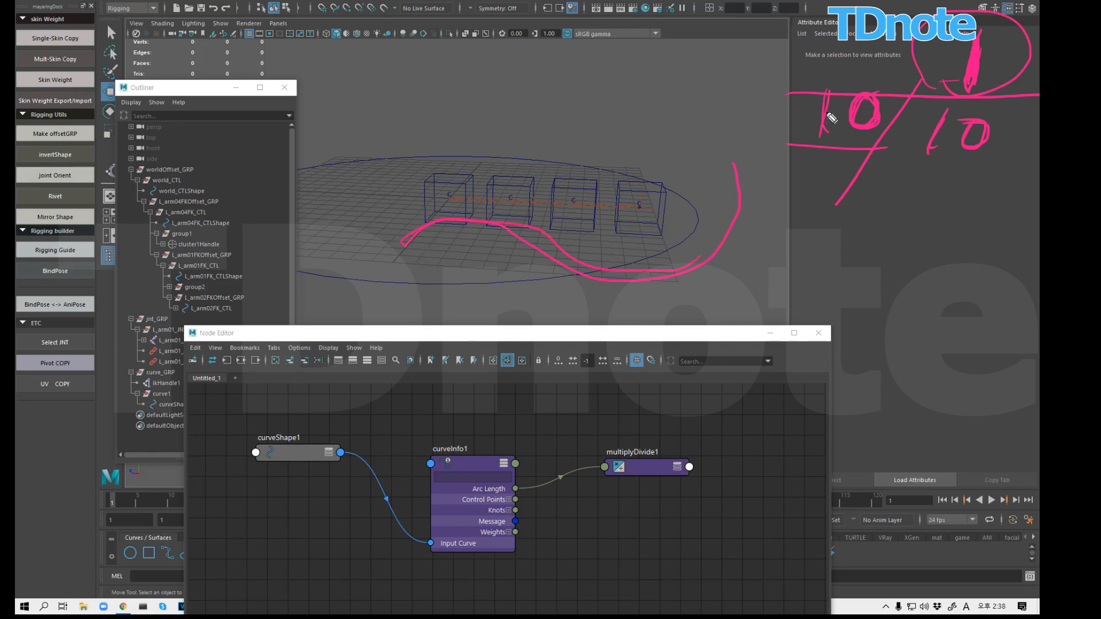
mouse_move(794, 94)
mouse_down()
mouse_move(795, 131)
mouse_move(845, 128)
mouse_up()
drag(860, 94, 870, 97)
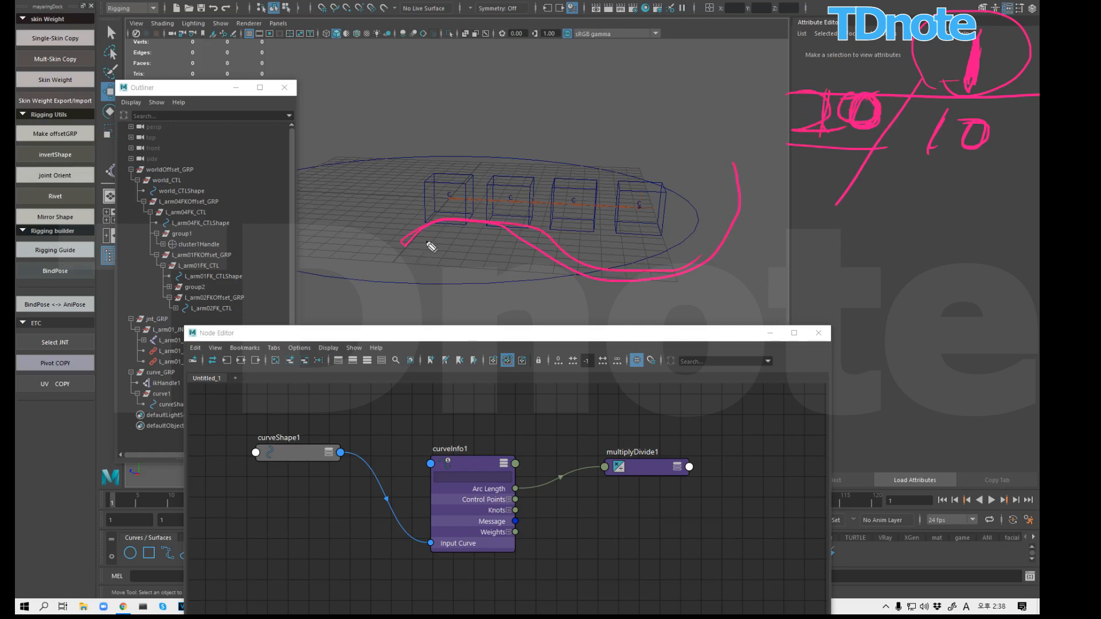
mouse_move(415, 236)
mouse_down()
mouse_move(579, 270)
mouse_move(724, 157)
mouse_up()
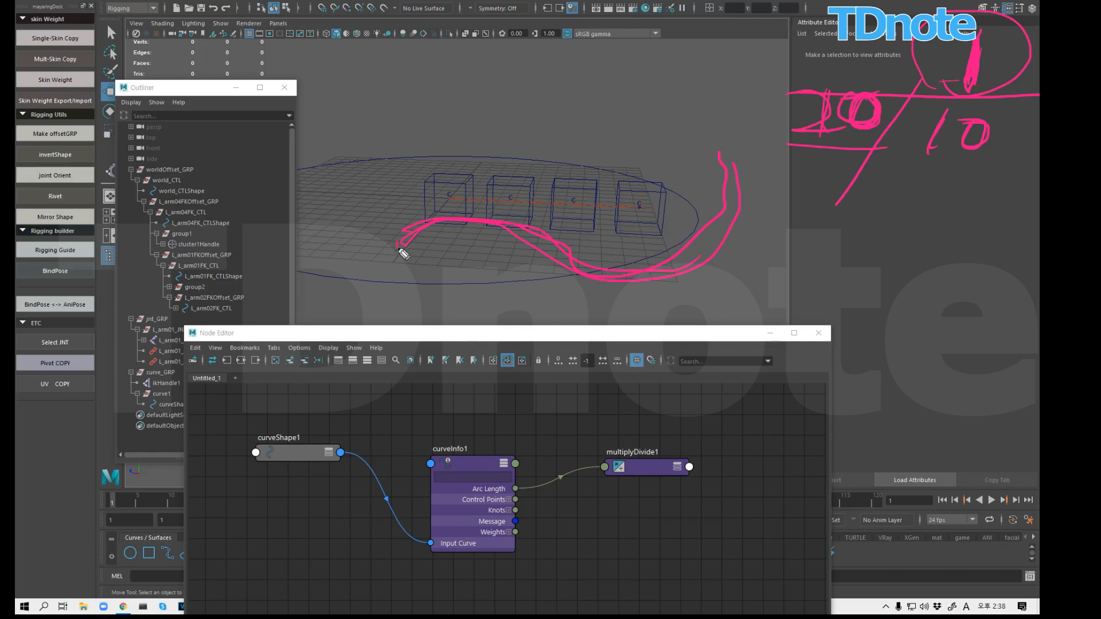
drag(879, 92, 781, 138)
drag(919, 76, 854, 187)
drag(945, 107, 918, 147)
drag(976, 122, 1000, 132)
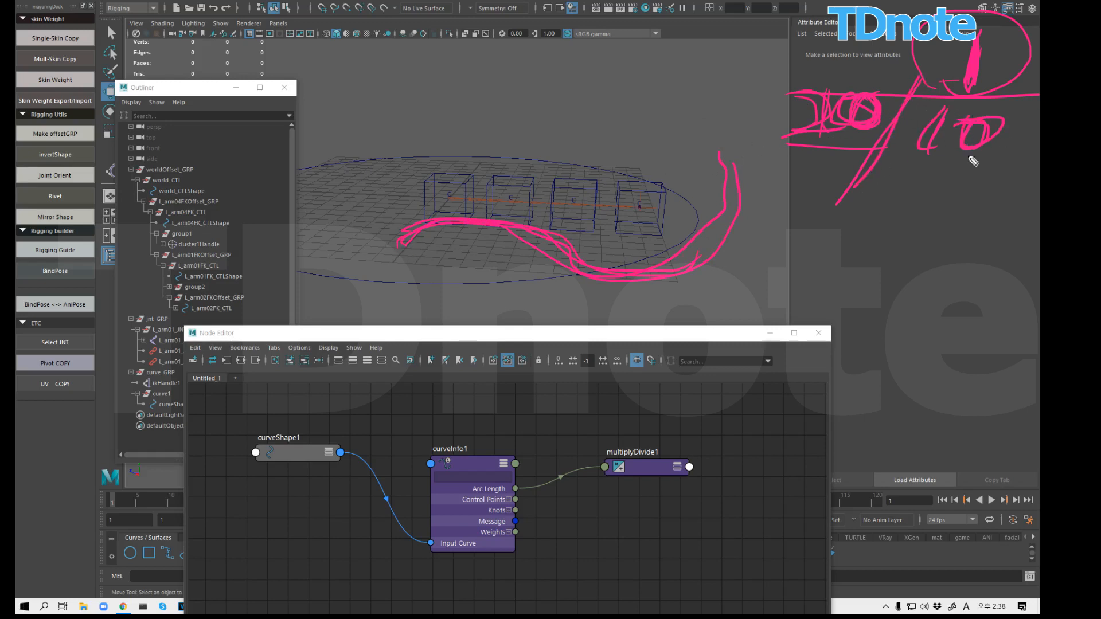
mouse_move(923, 243)
mouse_down()
mouse_move(986, 265)
mouse_move(968, 303)
mouse_up()
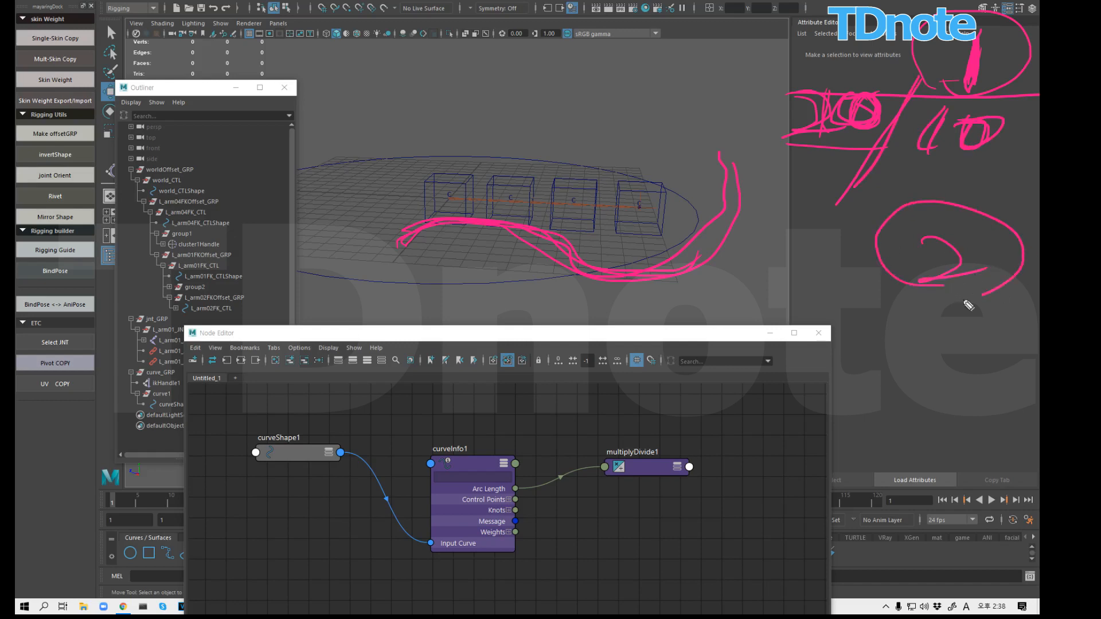
mouse_move(618, 275)
mouse_down()
mouse_move(732, 162)
mouse_move(727, 152)
mouse_up()
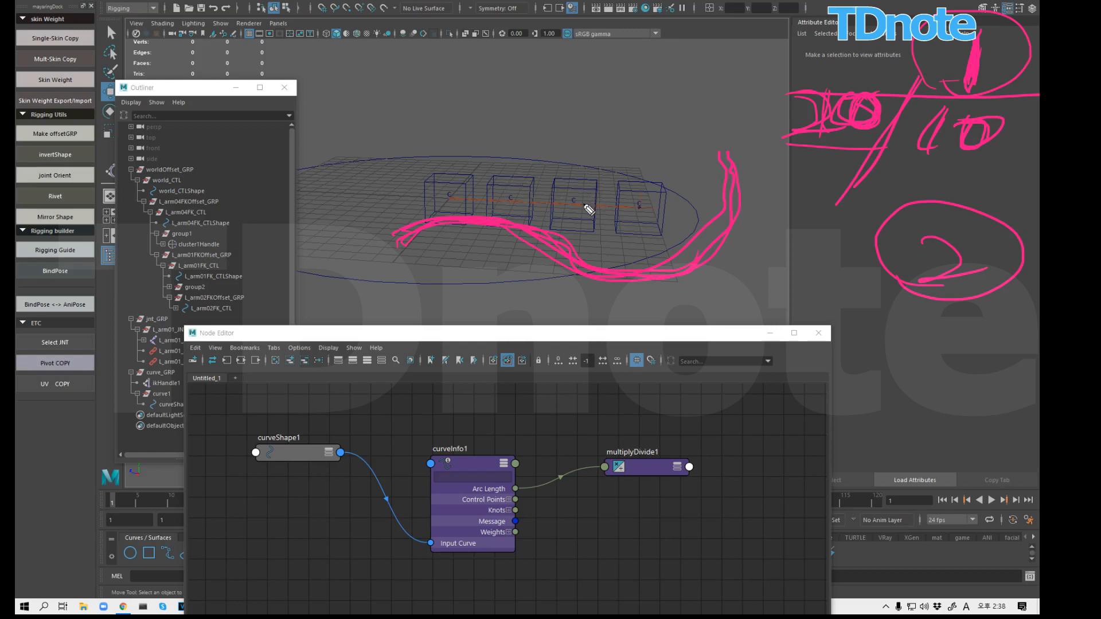
mouse_move(586, 206)
mouse_down()
mouse_move(652, 253)
mouse_move(718, 172)
mouse_move(767, 165)
mouse_move(757, 159)
mouse_up()
drag(395, 219, 413, 279)
drag(924, 87, 831, 204)
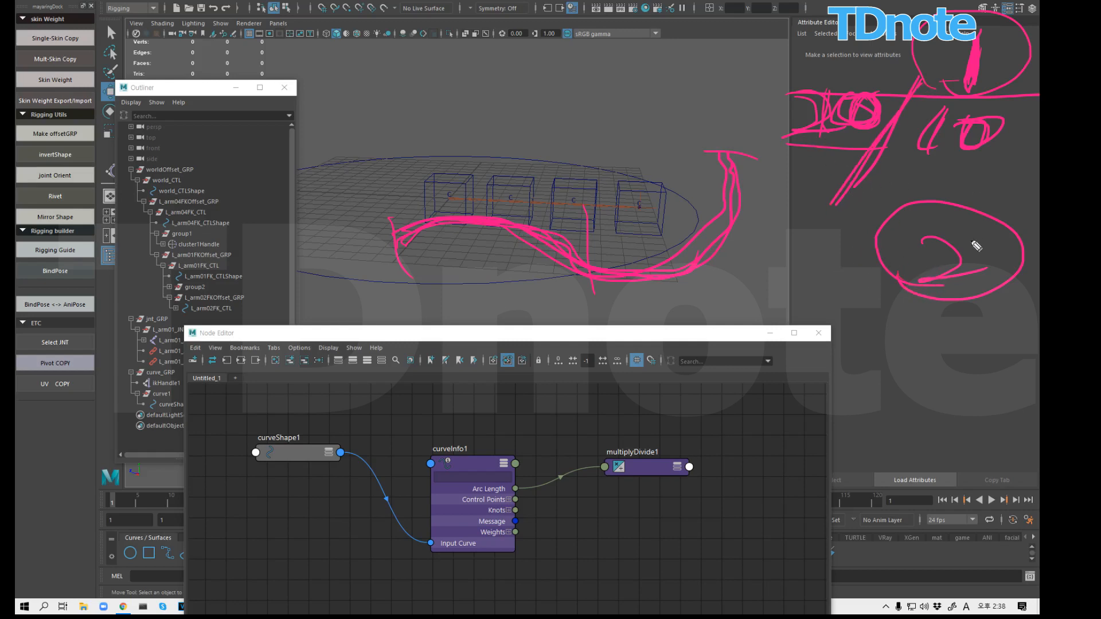
mouse_move(976, 247)
mouse_down()
mouse_move(889, 235)
mouse_move(978, 303)
mouse_move(1010, 223)
mouse_move(949, 285)
mouse_move(925, 280)
mouse_up()
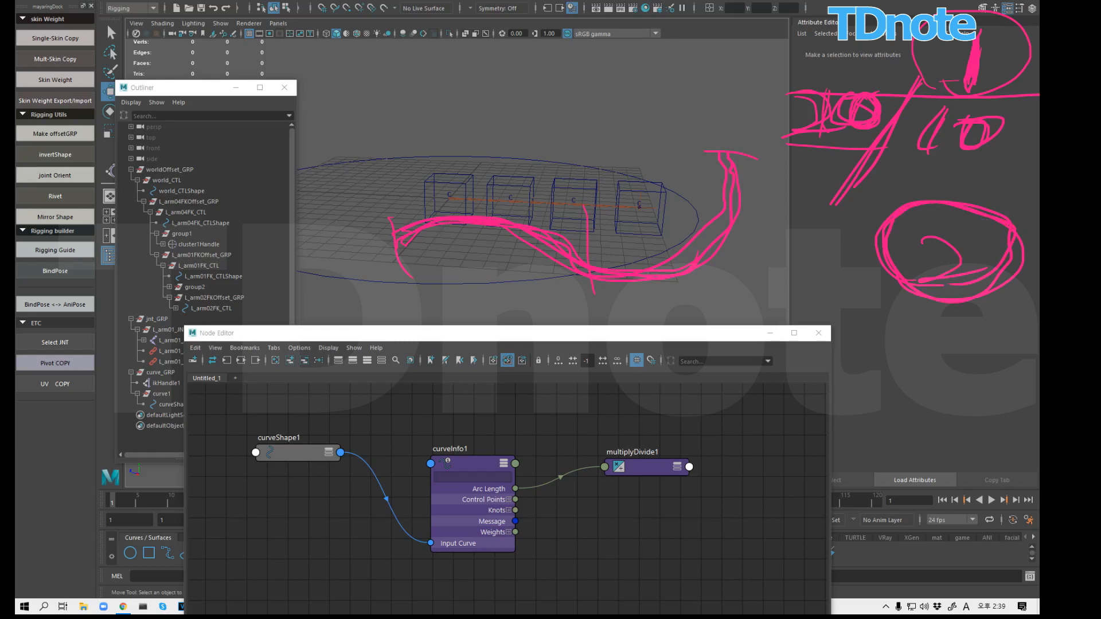
Step: Expand the first levels of the arm joint hierarchy in the Outliner and select L_arm01_JNT, L_arm02_JNT and L_arm03_JNT
click(734, 451)
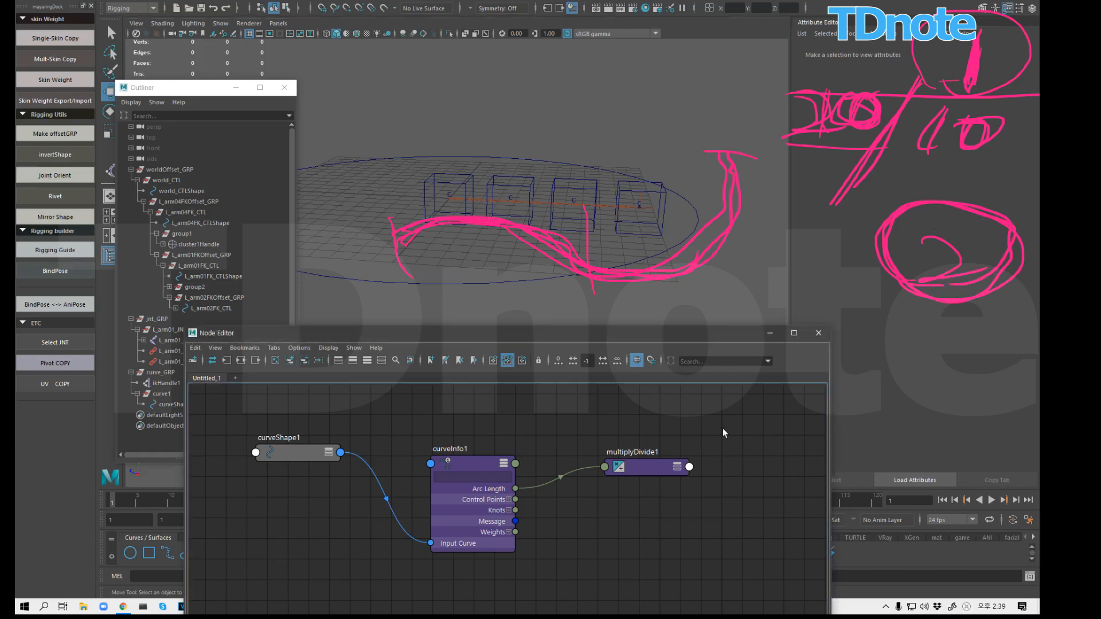
alt+middle_drag(720, 470, 708, 462)
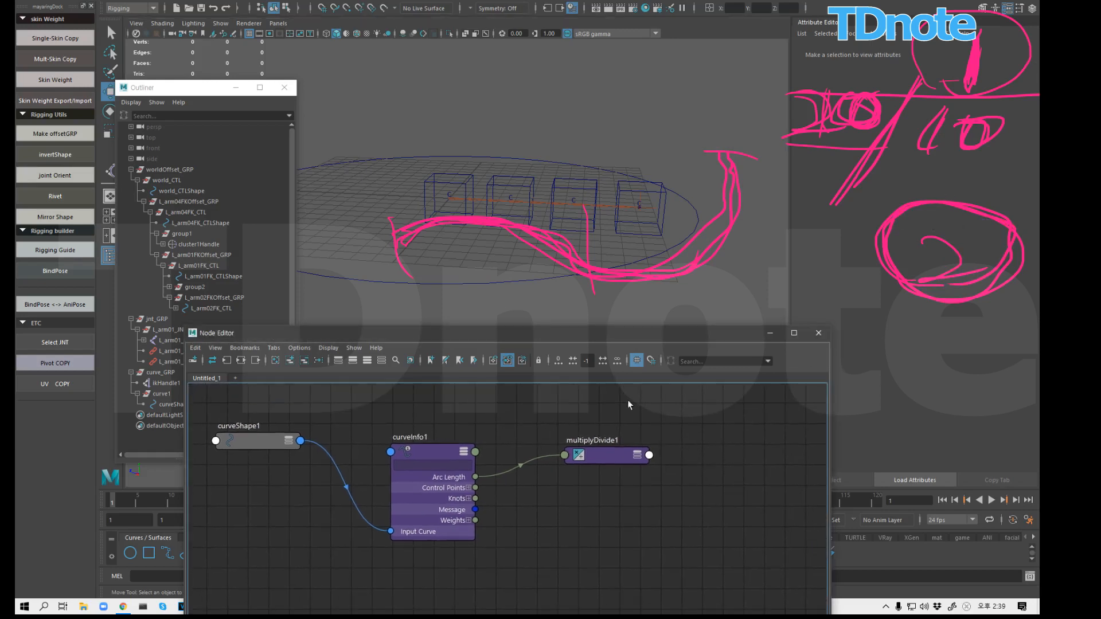
click(293, 239)
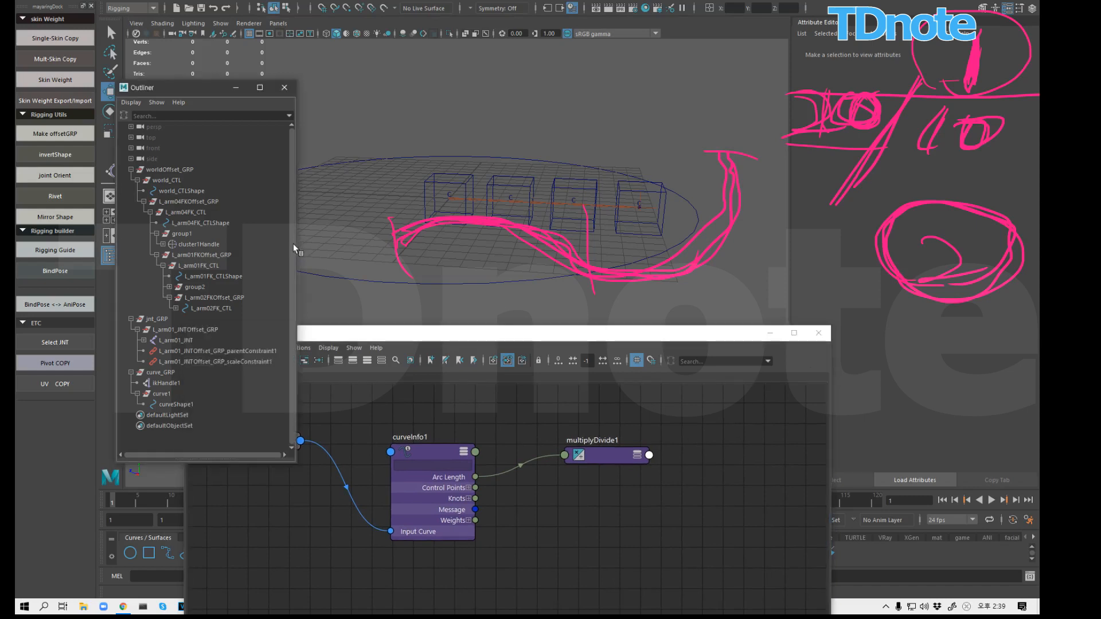
click(143, 340)
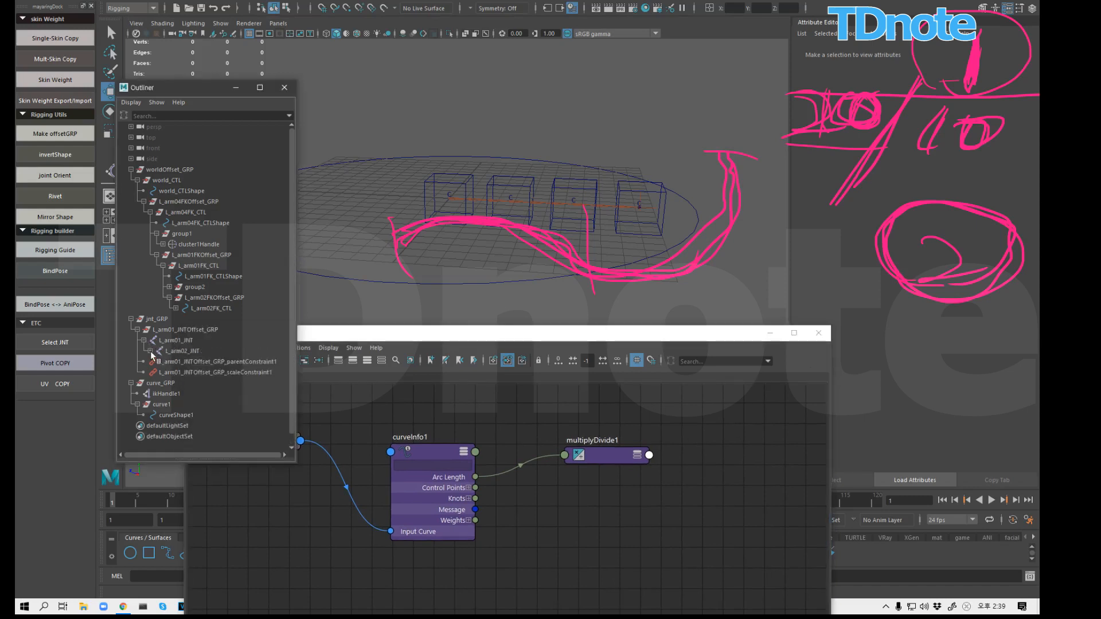
click(150, 351)
click(184, 351)
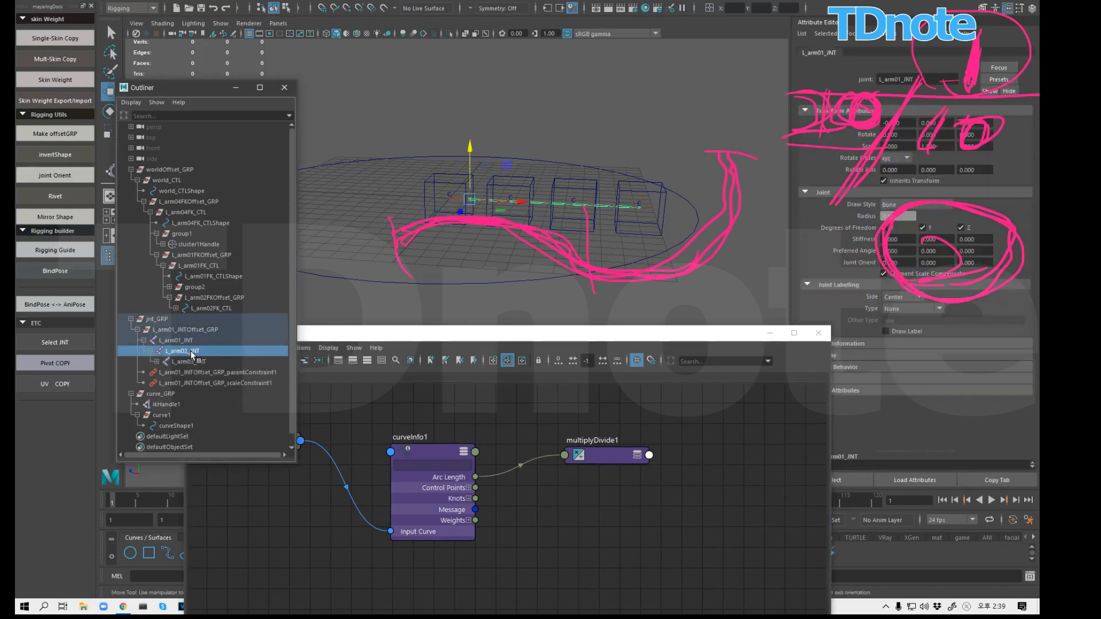
click(187, 343)
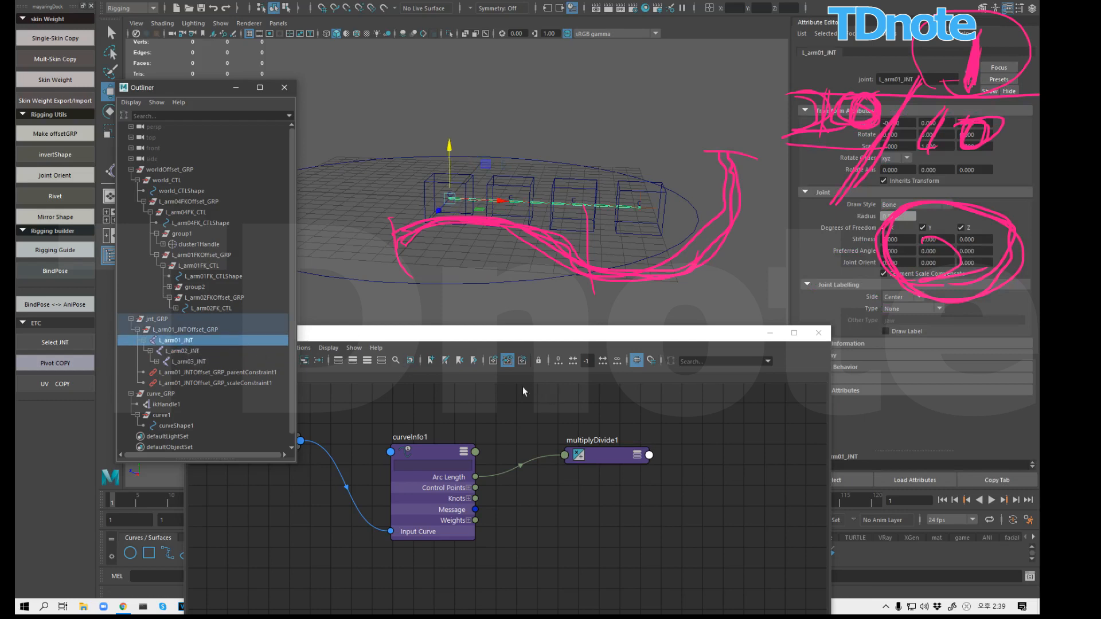
shift+click(192, 351)
shift+click(192, 361)
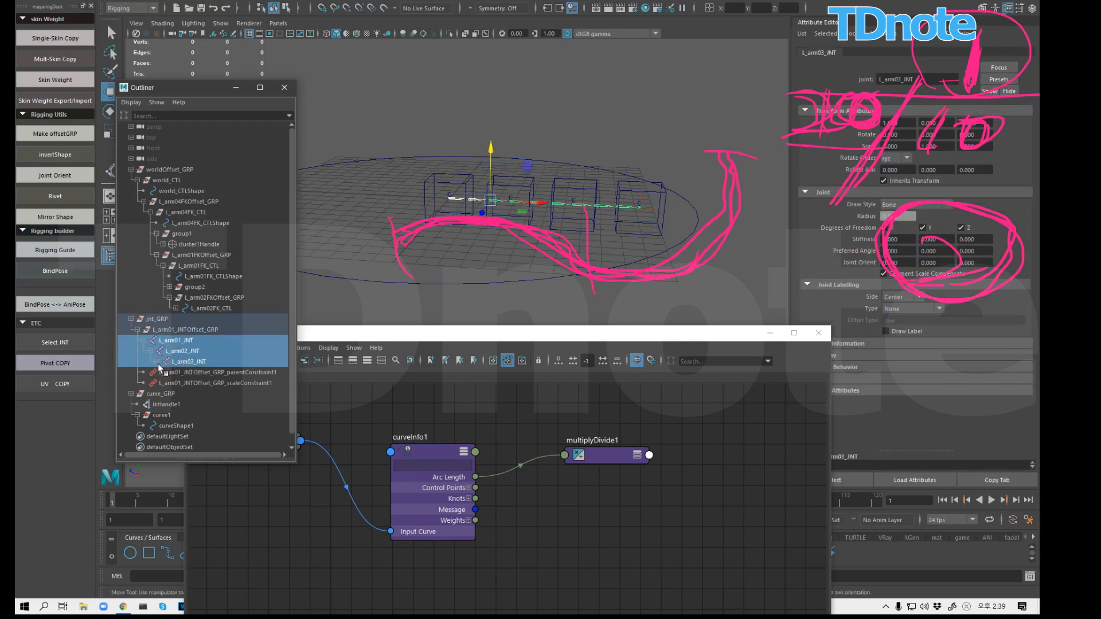
Step: Expand the rest of the arm joint hierarchy and add L_arm04_JNT through L_arm08_JNT to the selection
click(156, 361)
click(163, 372)
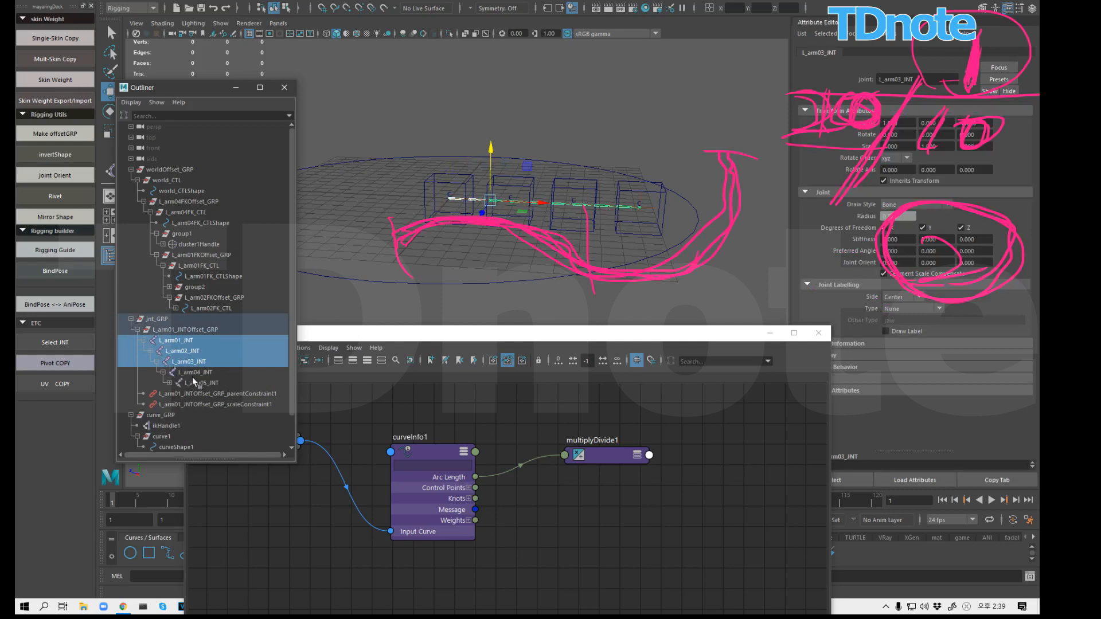
shift+click(192, 372)
click(169, 383)
shift+click(198, 383)
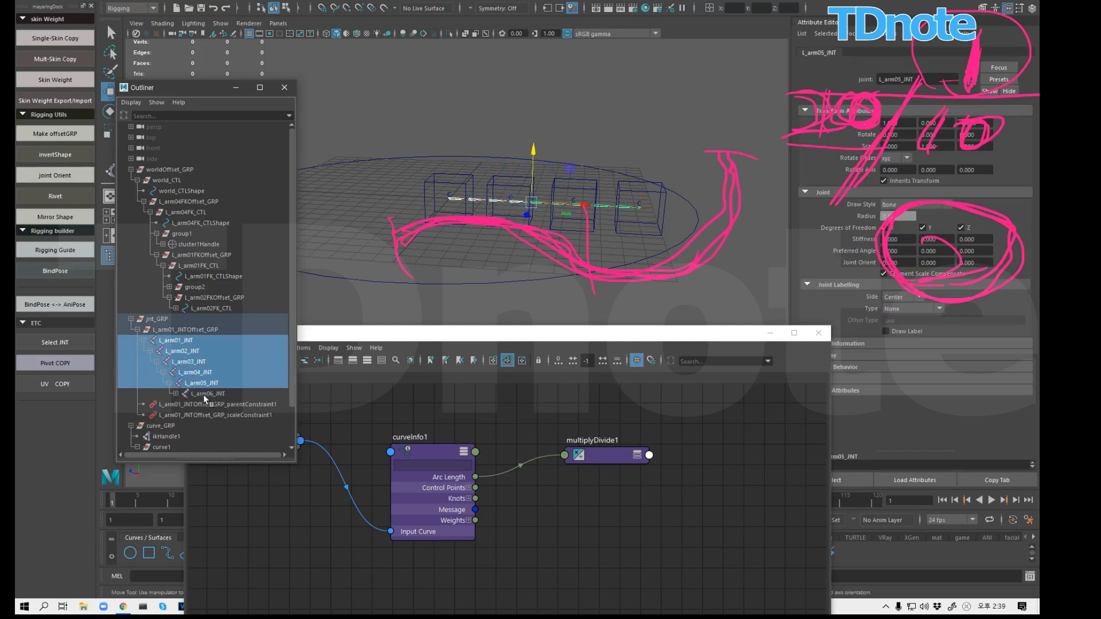
shift+click(203, 394)
click(176, 393)
click(182, 404)
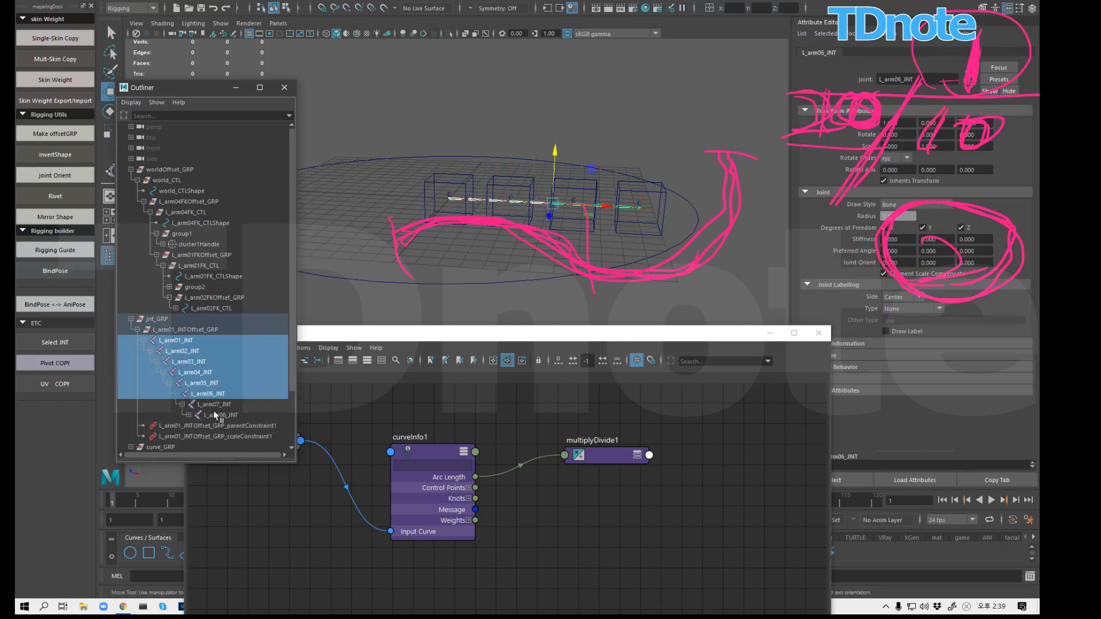
shift+click(214, 404)
shift+click(220, 415)
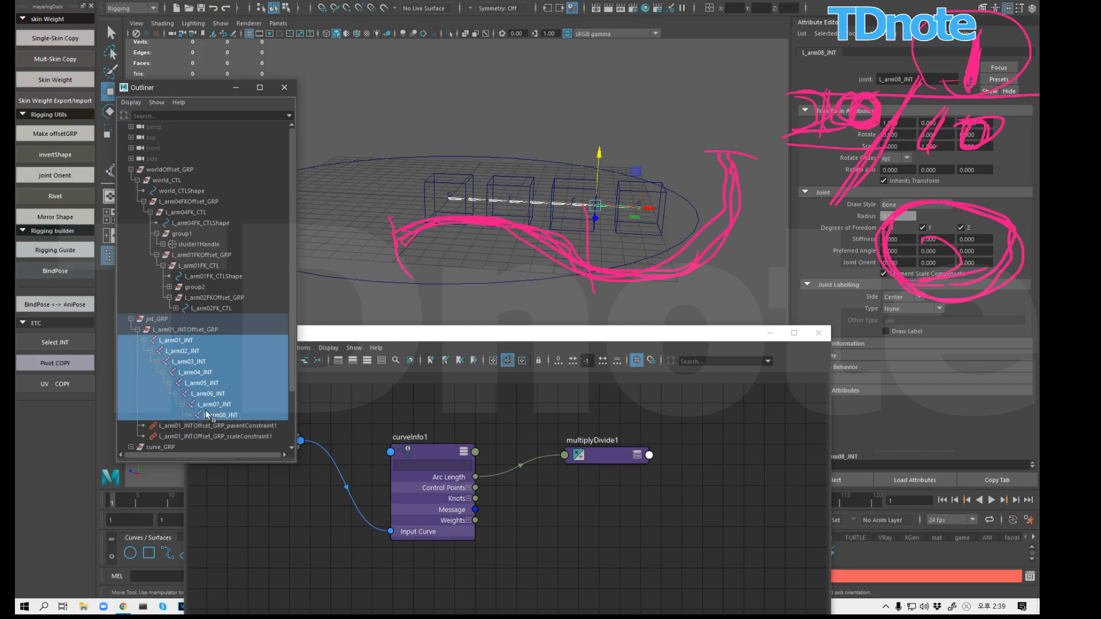
click(188, 415)
Step: Add the selected arm joints to the node graph and place them in a row to the upper right of multiplyDivide1
click(566, 376)
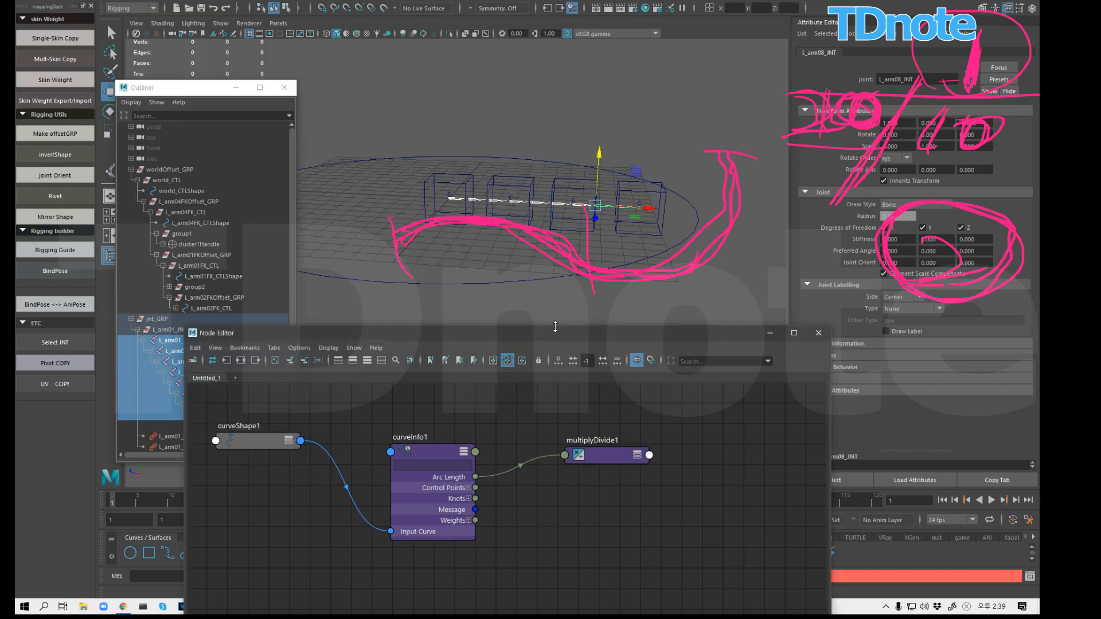
click(291, 363)
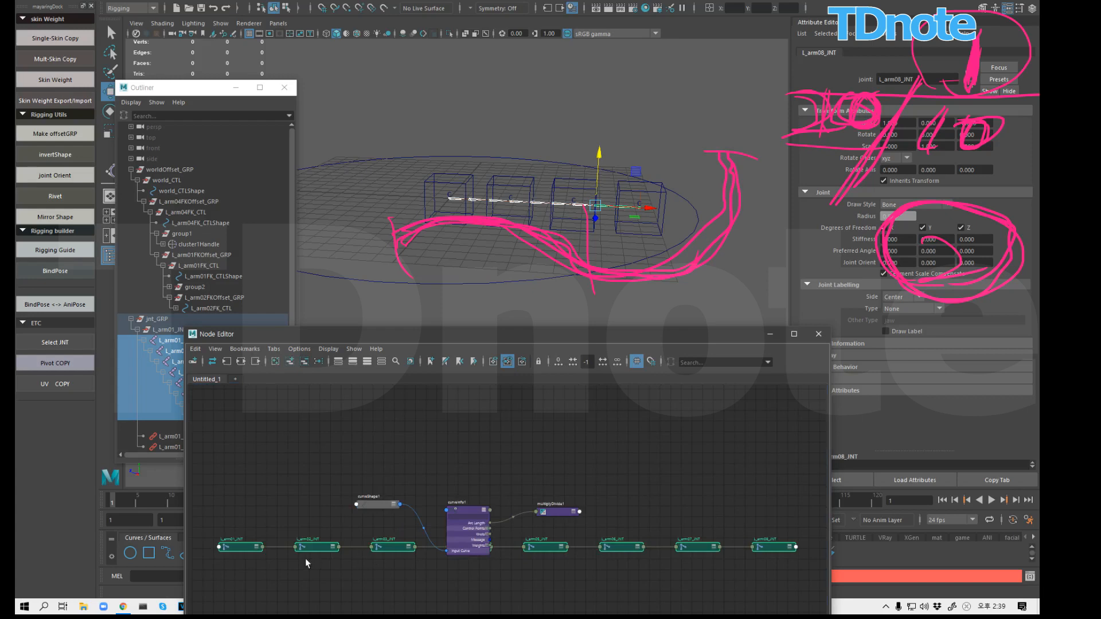
drag(253, 554, 634, 459)
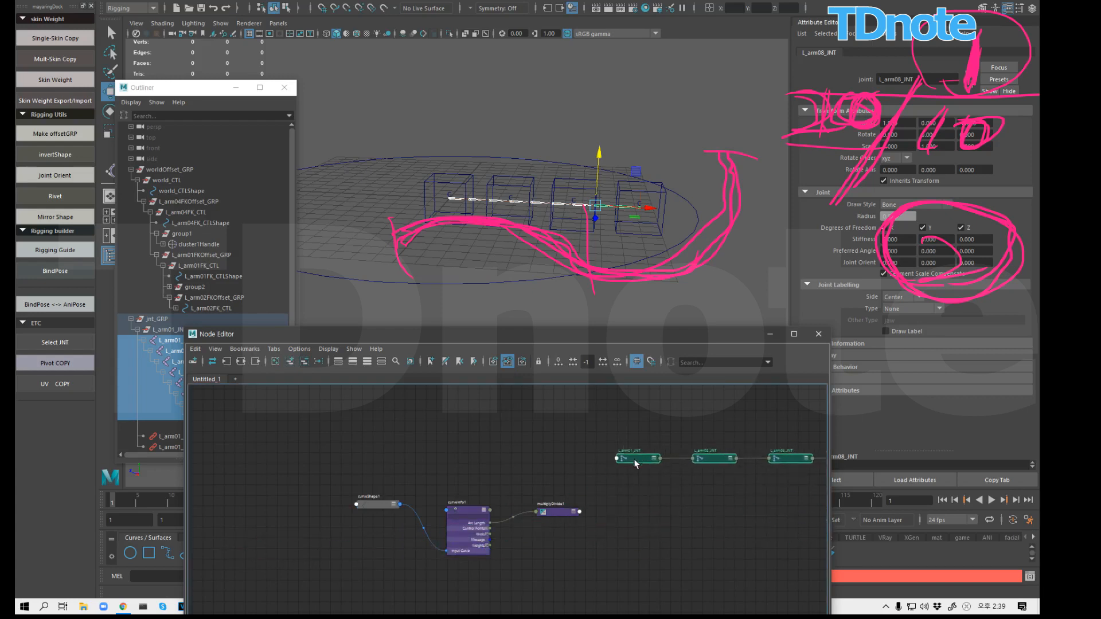
click(744, 507)
Step: Widen the Node Editor window so the whole row of arm joint nodes fits beside multiplyDivide1
alt+right_drag(745, 508, 648, 502)
alt+middle_drag(649, 503, 553, 481)
alt+right_drag(598, 492, 737, 478)
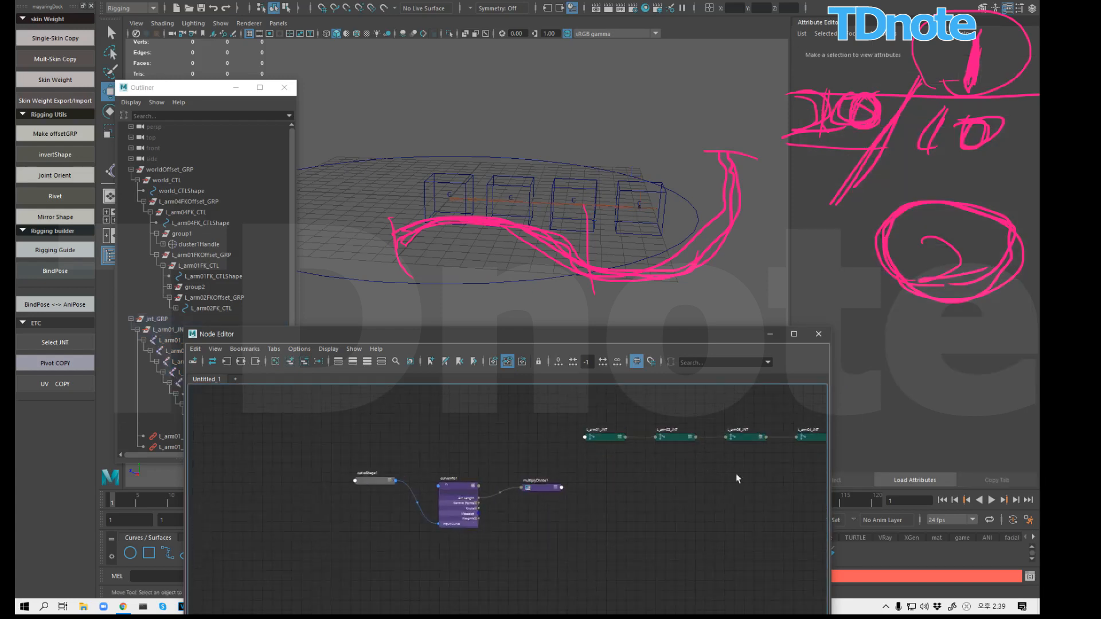
alt+middle_drag(738, 479, 590, 480)
drag(834, 474, 1069, 473)
alt+middle_drag(738, 492, 747, 511)
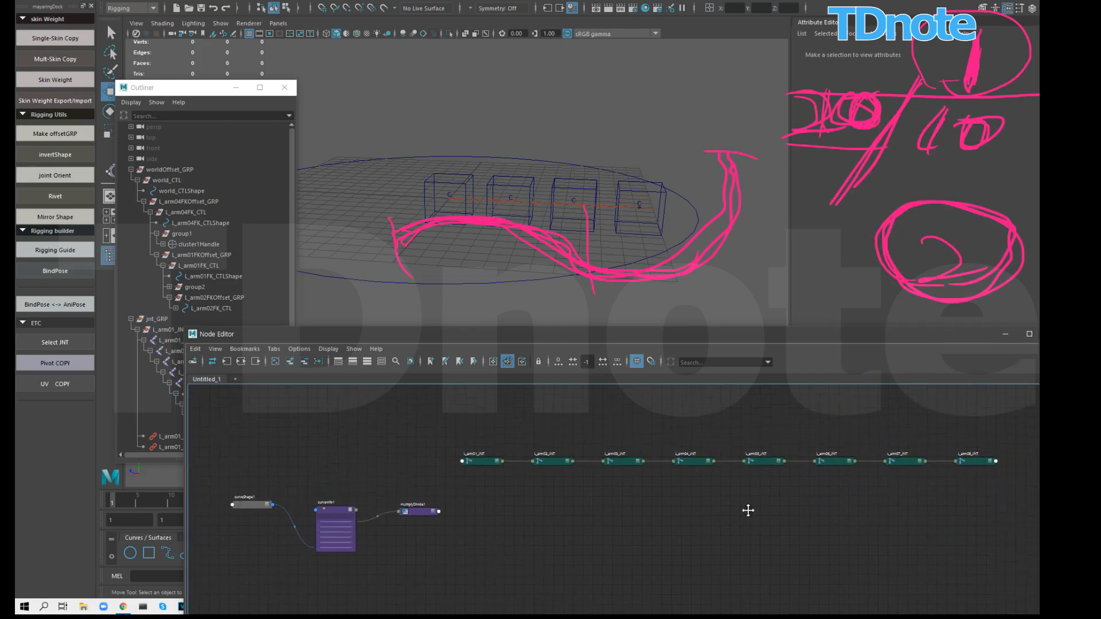
Step: Expand multiplyDivide1, move it closer to the joints, and connect its Output X to Scale X of L_arm01_JNT
click(434, 507)
key(3)
drag(427, 501, 417, 471)
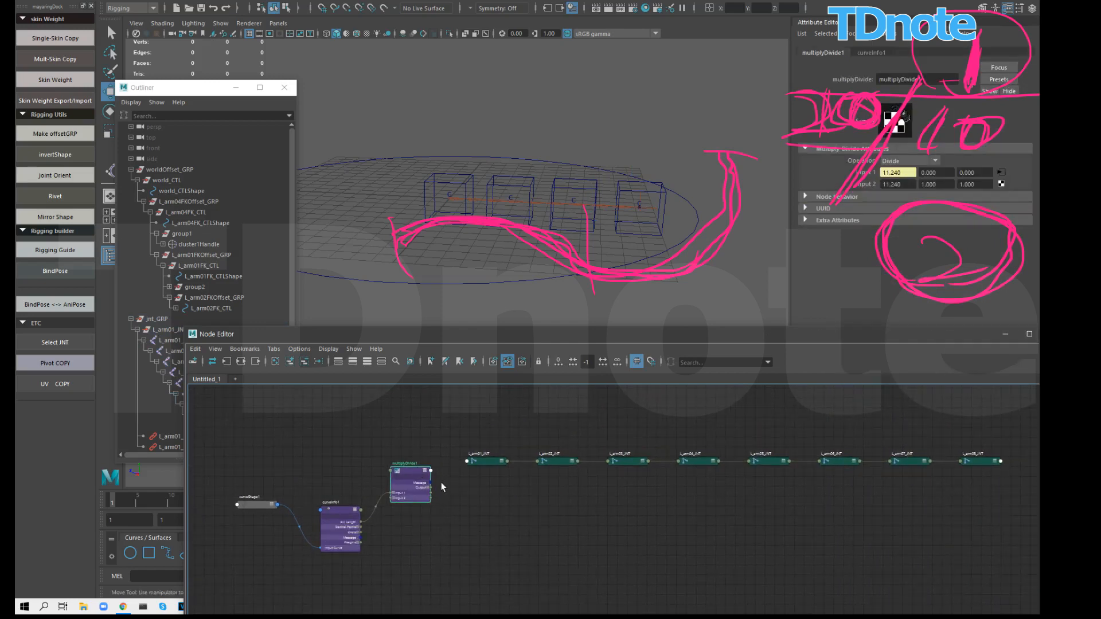
click(429, 489)
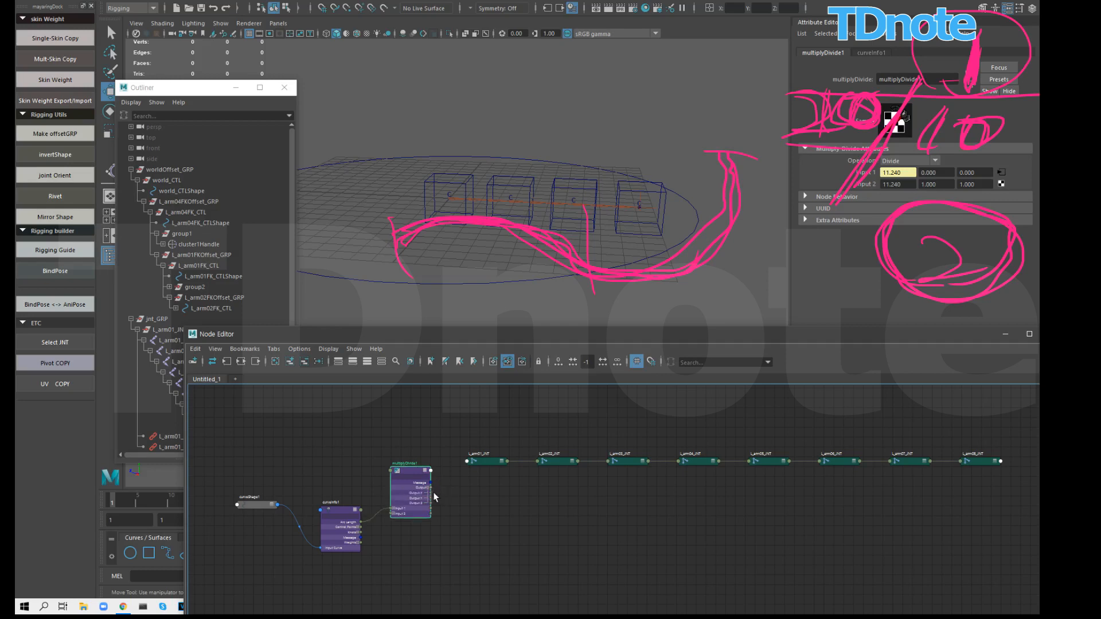
drag(466, 464, 467, 462)
mouse_move(508, 476)
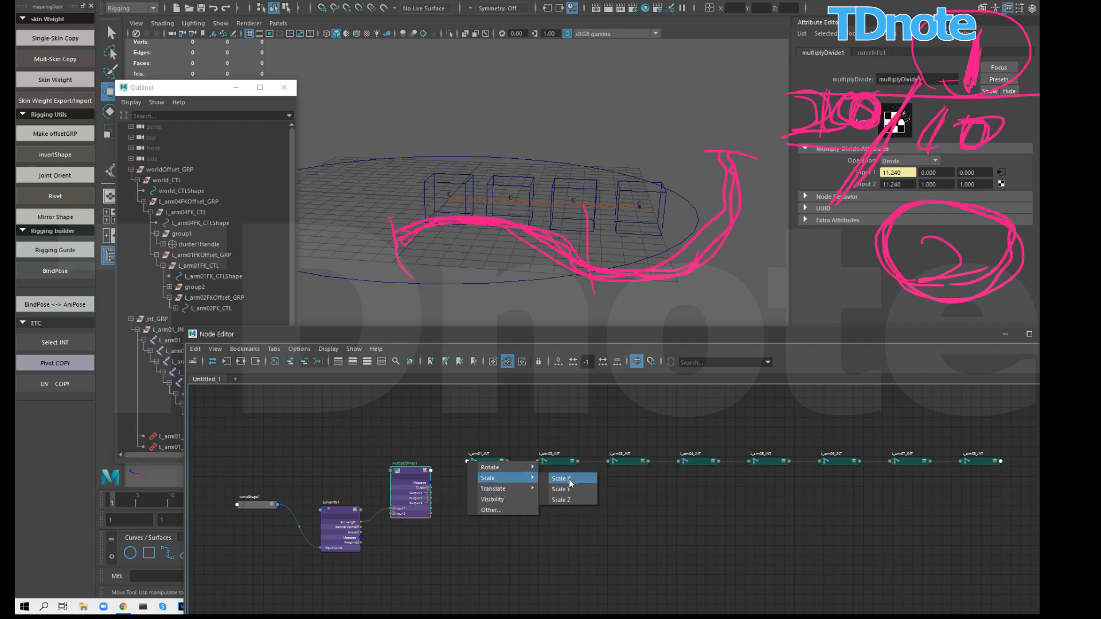
click(568, 479)
scroll(493, 507, up, 3)
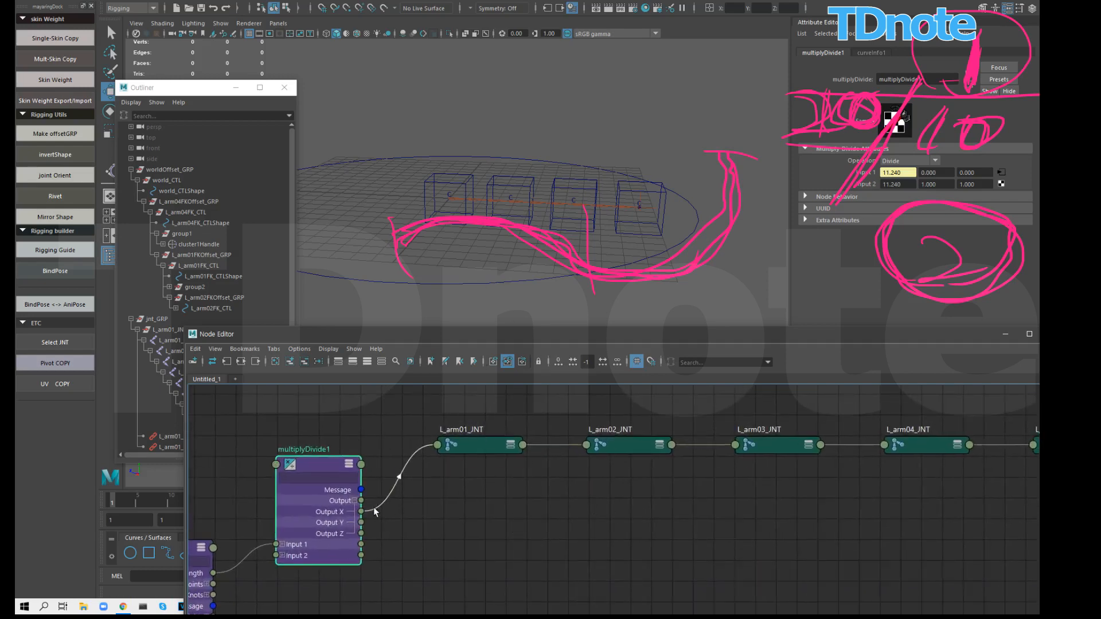
Step: Show the attributes of the L_arm02_JNT node and connect Output X of multiplyDivide1 to its Scale X
click(622, 450)
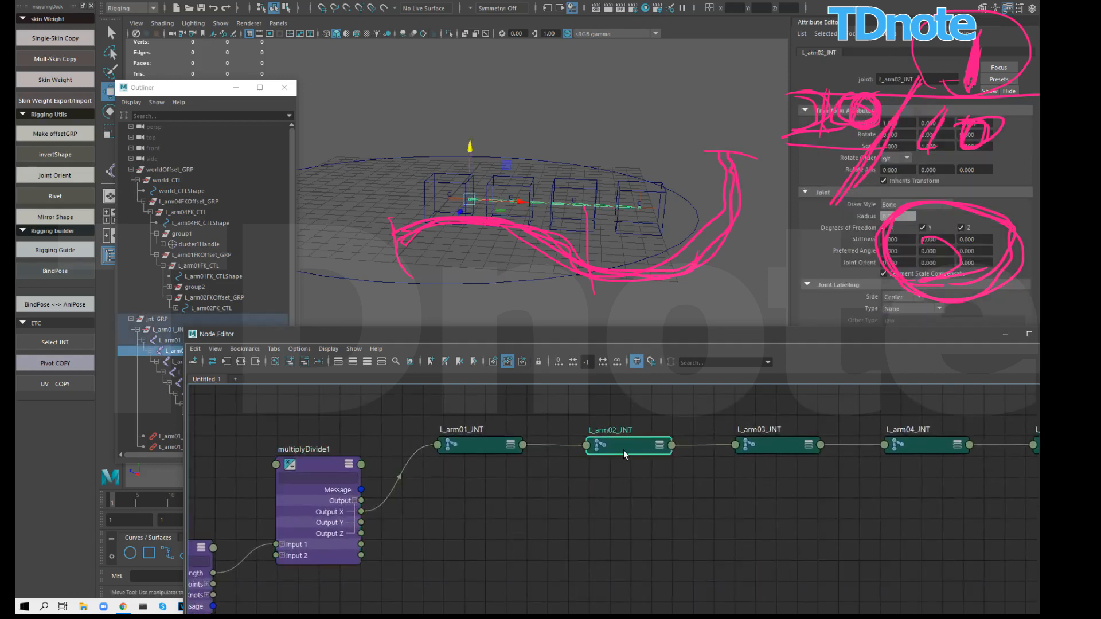
key(3)
drag(363, 511, 590, 494)
click(592, 493)
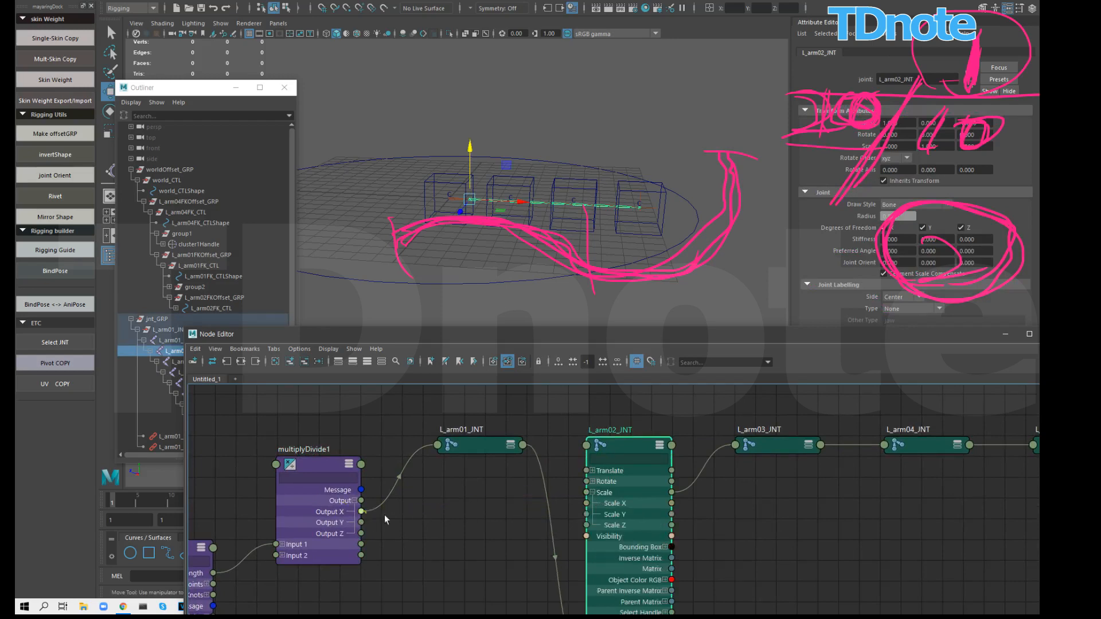
drag(362, 511, 586, 503)
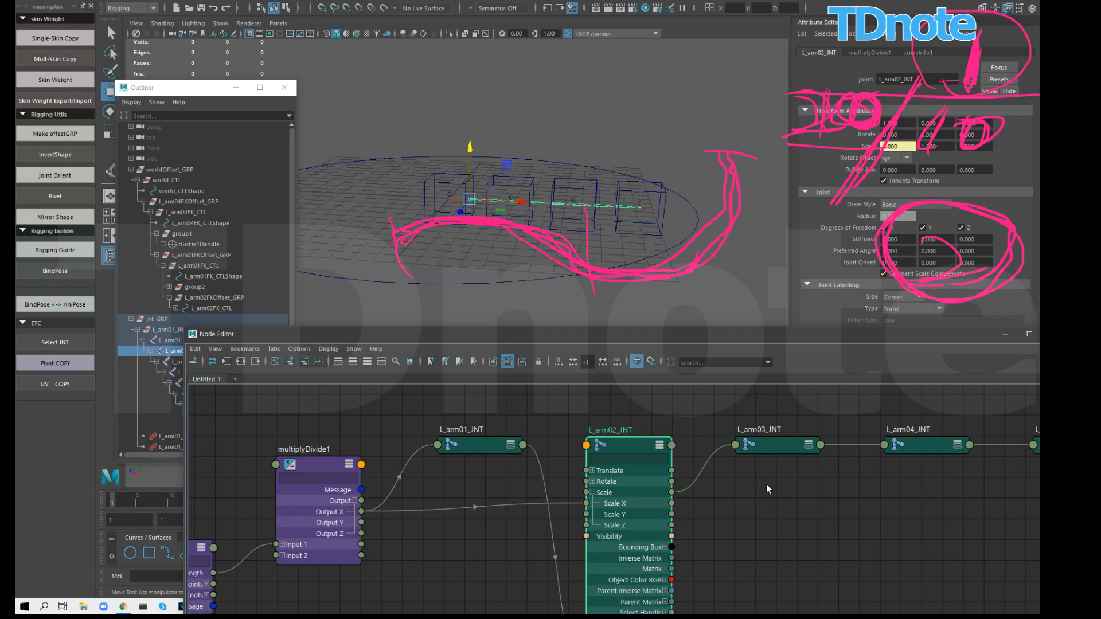
Step: Examine the driven Scale X of L_arm01_JNT and the input values of multiplyDivide1
drag(490, 472, 490, 474)
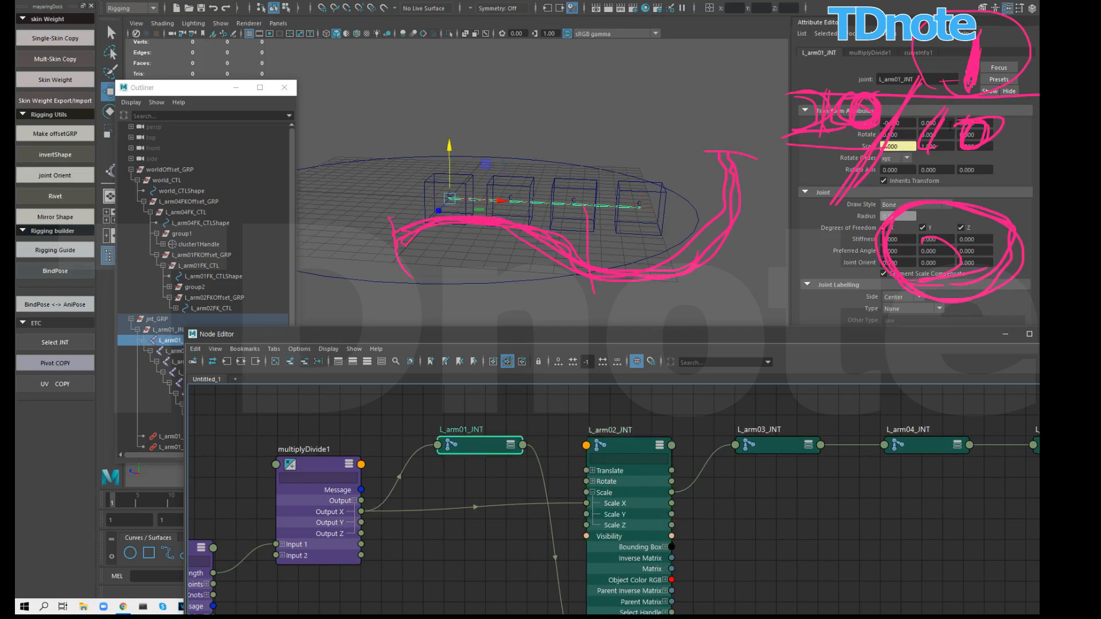
key(Escape)
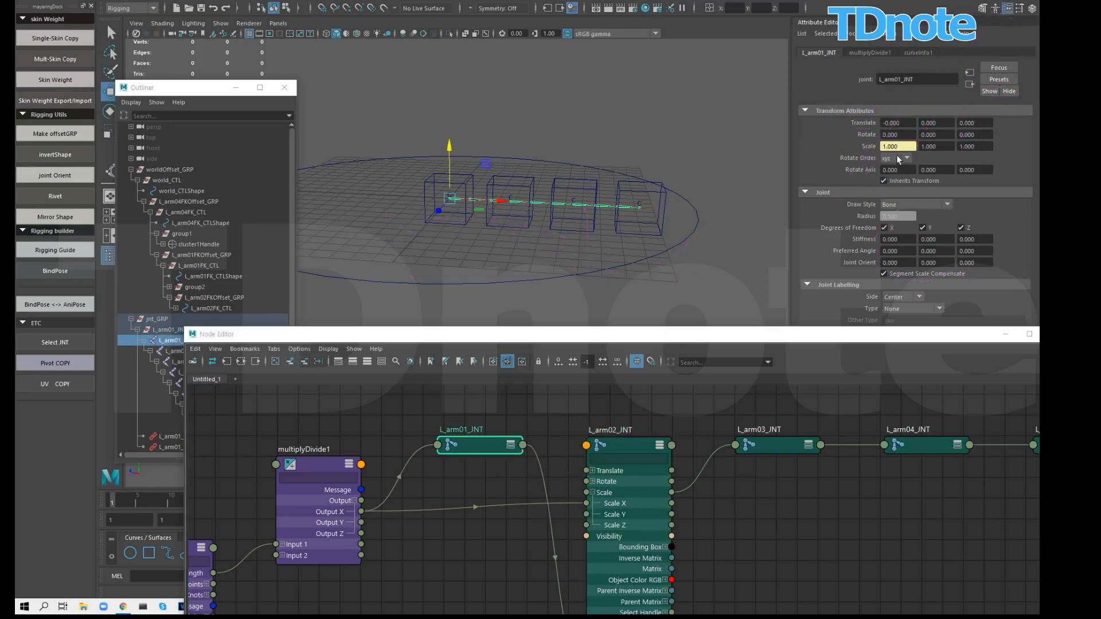
click(322, 465)
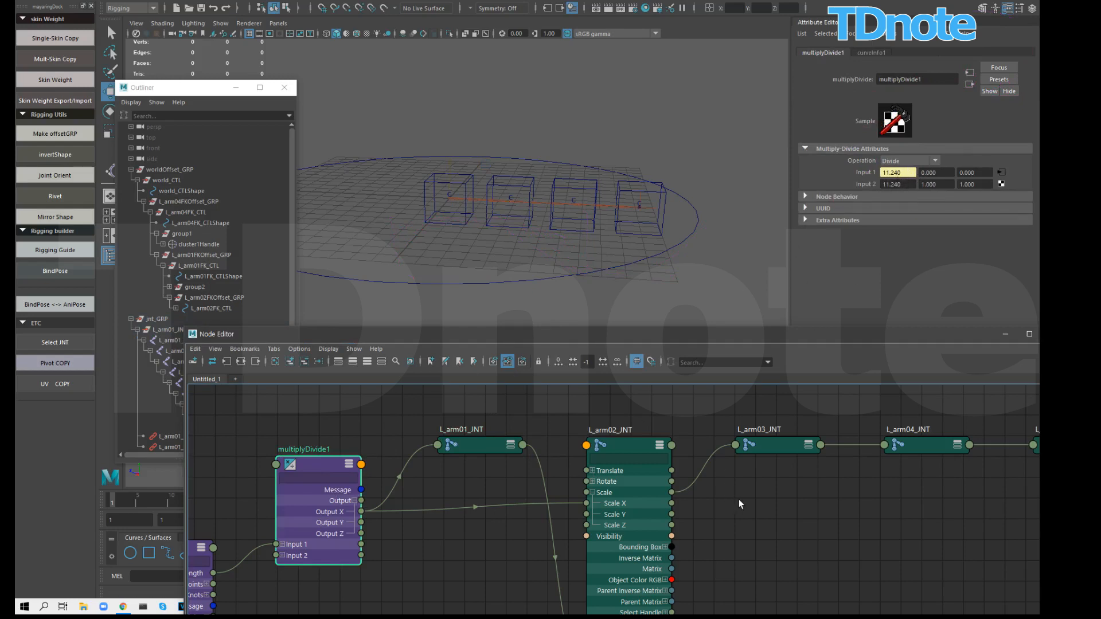
Step: Move L_arm03_JNT slightly down, show its attributes, and connect Output X of multiplyDivide1 to its Scale X
middle_drag(739, 499, 734, 463)
click(751, 457)
scroll(728, 443, down, 2)
drag(734, 436, 736, 457)
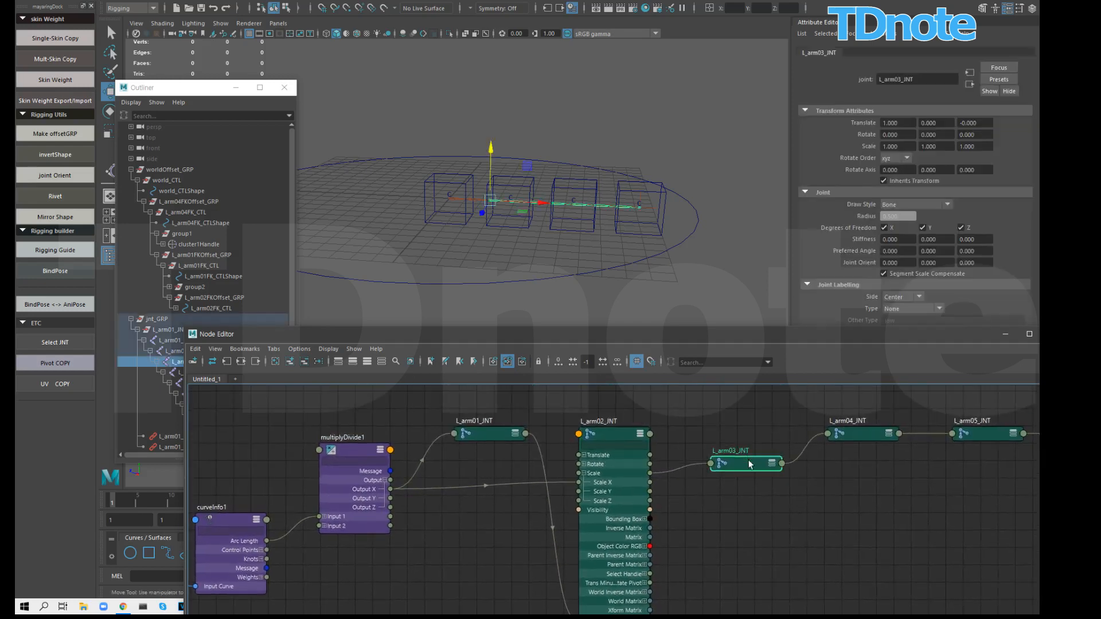
key(3)
drag(393, 497, 718, 504)
click(717, 503)
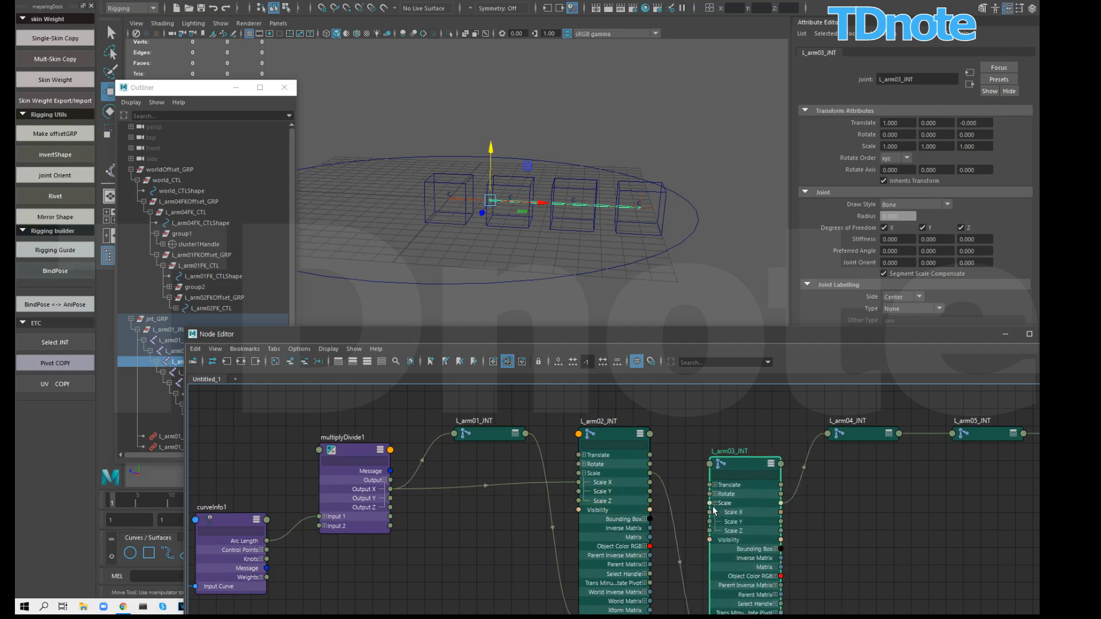
drag(390, 489, 709, 512)
Step: Show the attributes of L_arm04_JNT, expand Scale, and connect Output X of multiplyDivide1 to its Scale X
click(855, 434)
key(3)
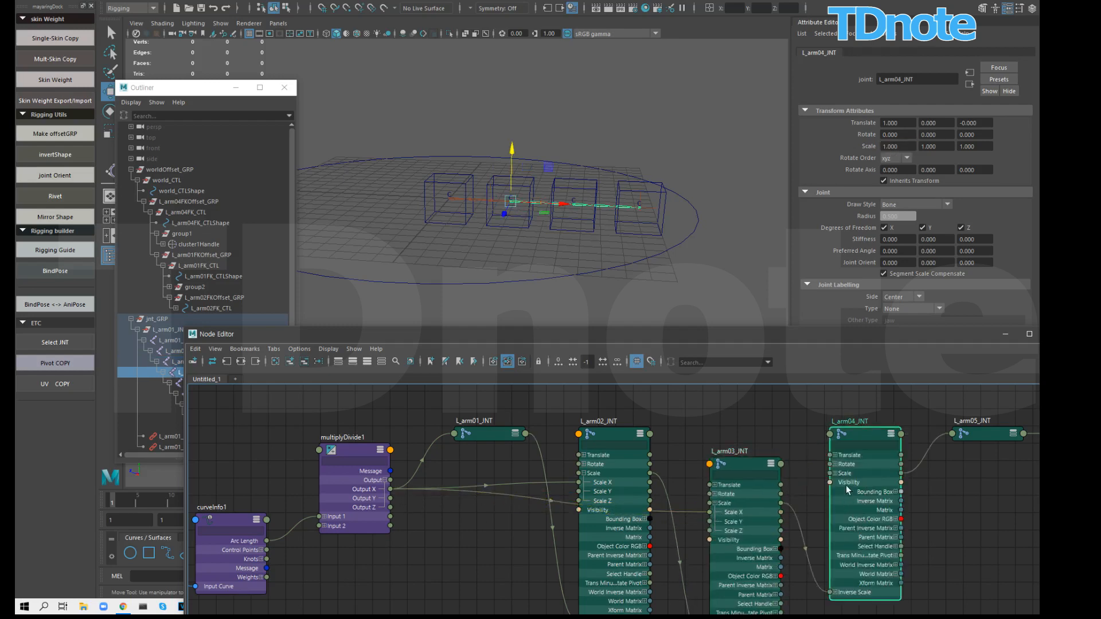
click(835, 473)
drag(390, 489, 826, 484)
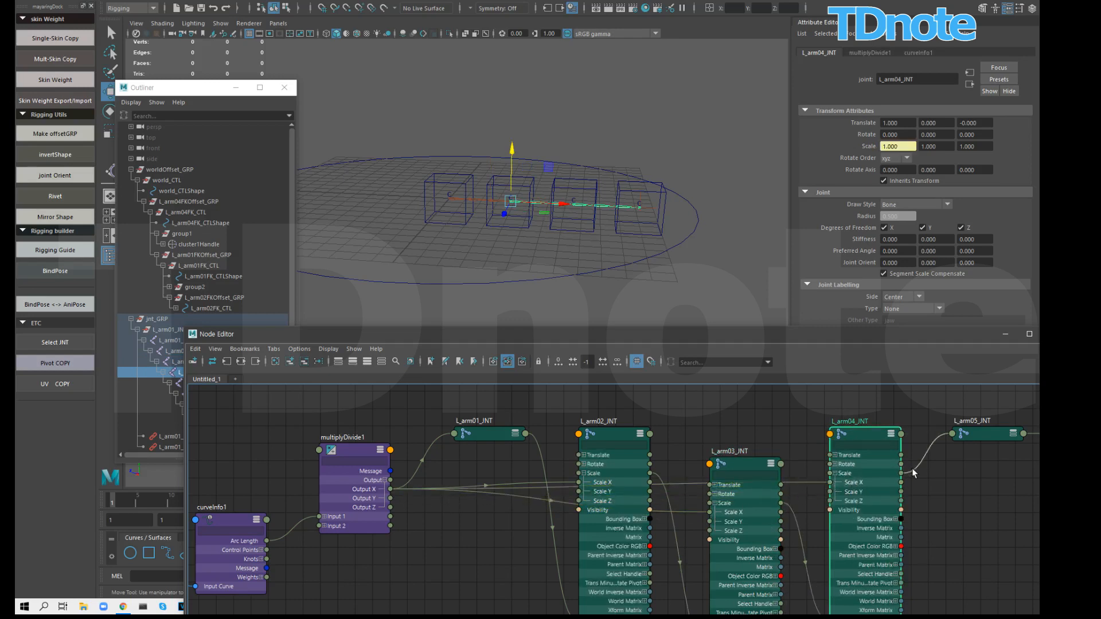
Step: Show the attributes of L_arm05_JNT and connect Output X of multiplyDivide1 to its Scale X
middle_drag(986, 478, 844, 489)
click(778, 414)
scroll(828, 442, down, 3)
key(2)
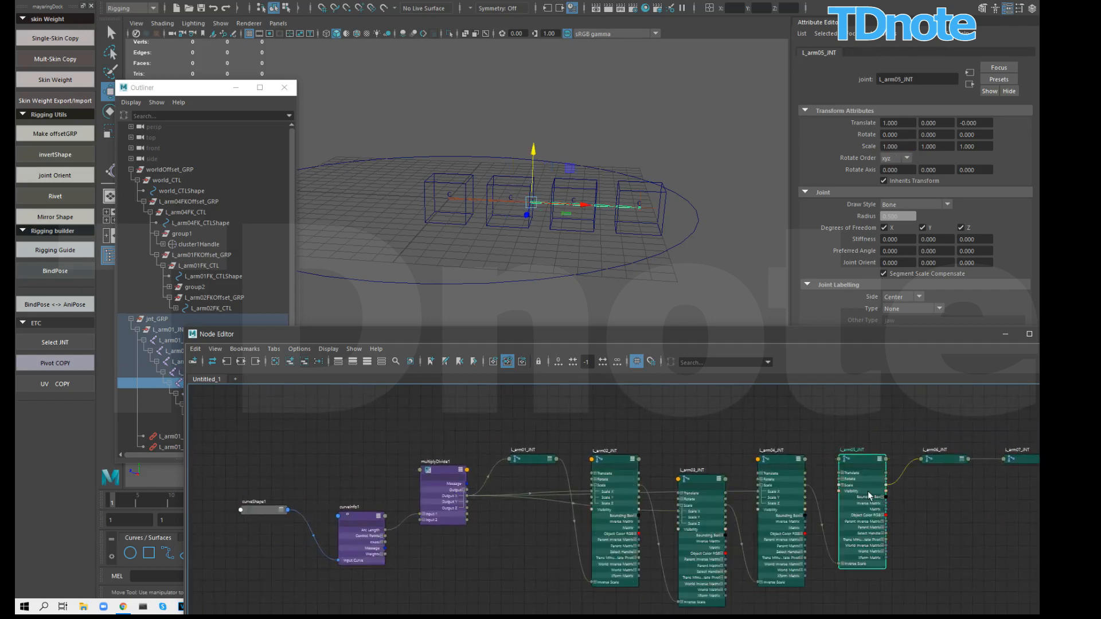
scroll(629, 511, up, 3)
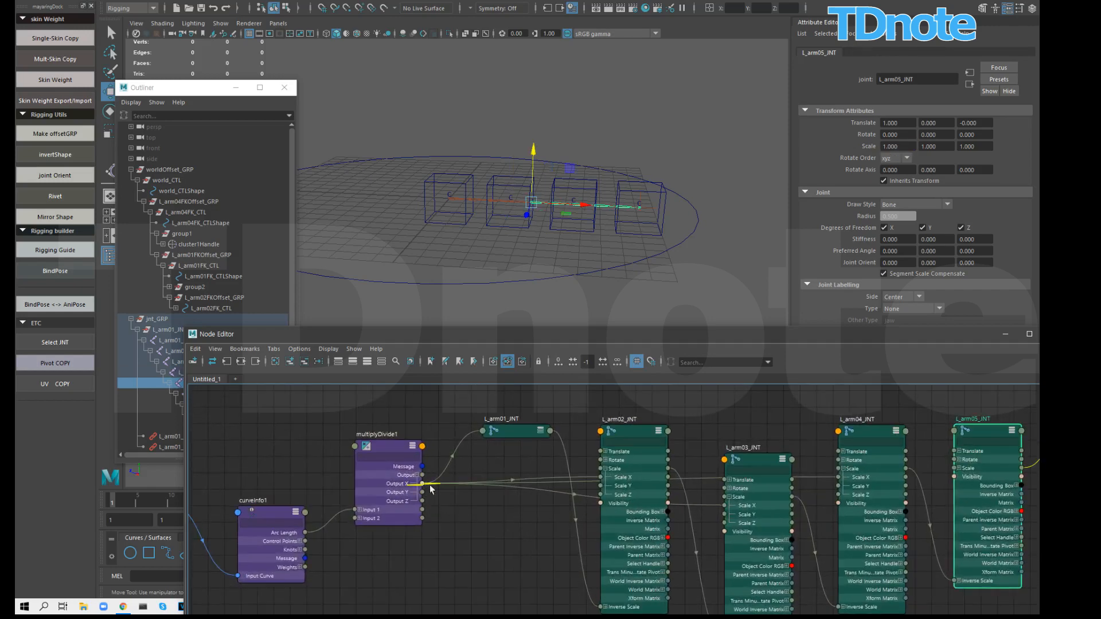
drag(428, 483, 954, 477)
Step: Show the attributes of L_arm06_JNT, expand Scale, and connect Output X of multiplyDivide1 to its Scale X
alt+middle_drag(753, 435, 577, 430)
click(926, 427)
key(3)
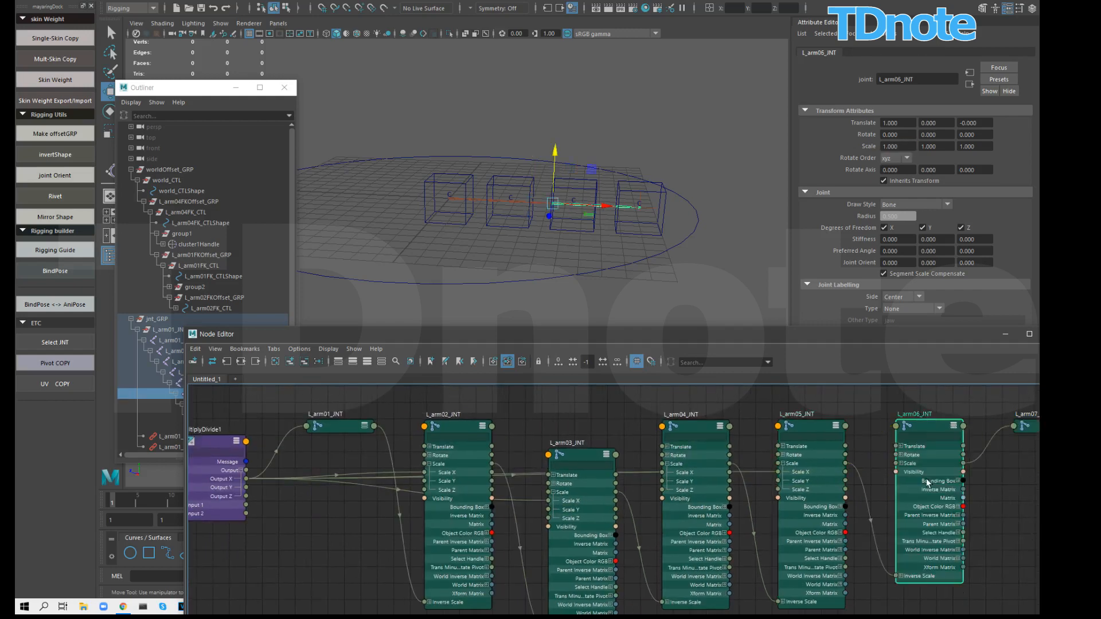
click(900, 464)
drag(246, 480, 963, 472)
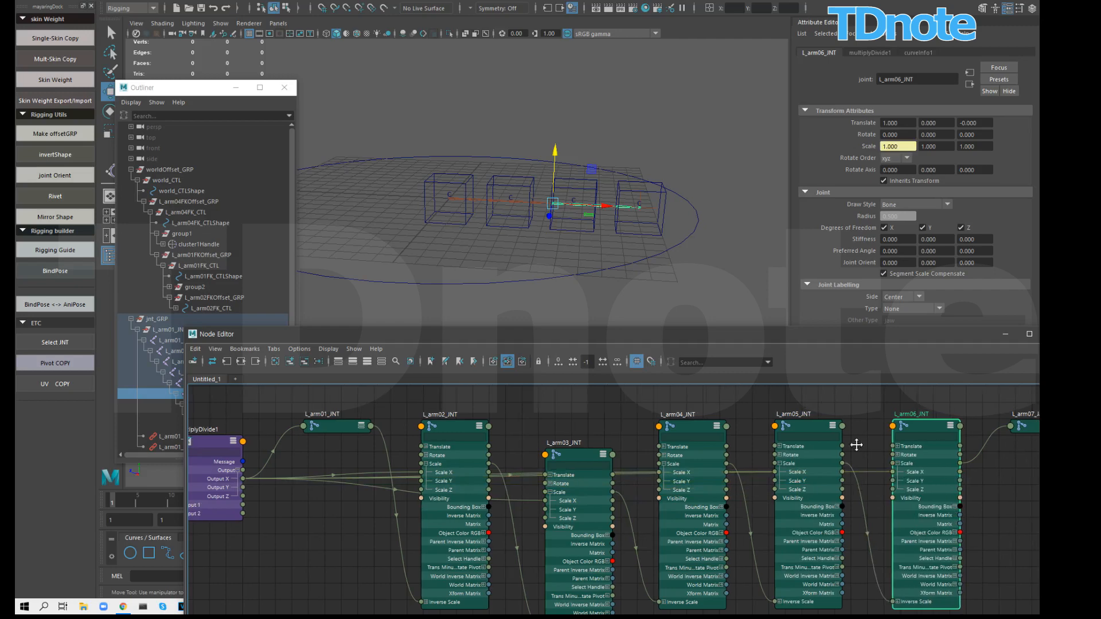
Step: Show the attributes of L_arm07_JNT, expand Scale, and connect Output X of multiplyDivide1 to its Scale X
alt+middle_drag(963, 471, 812, 477)
click(897, 431)
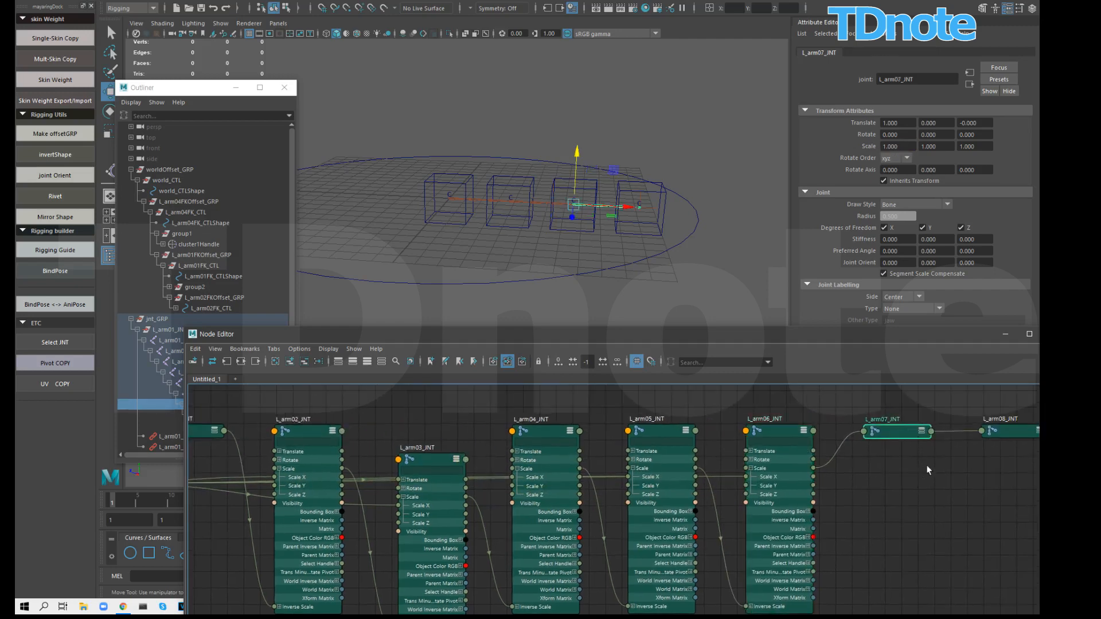
scroll(929, 470, down, 3)
key(3)
scroll(942, 474, down, 1)
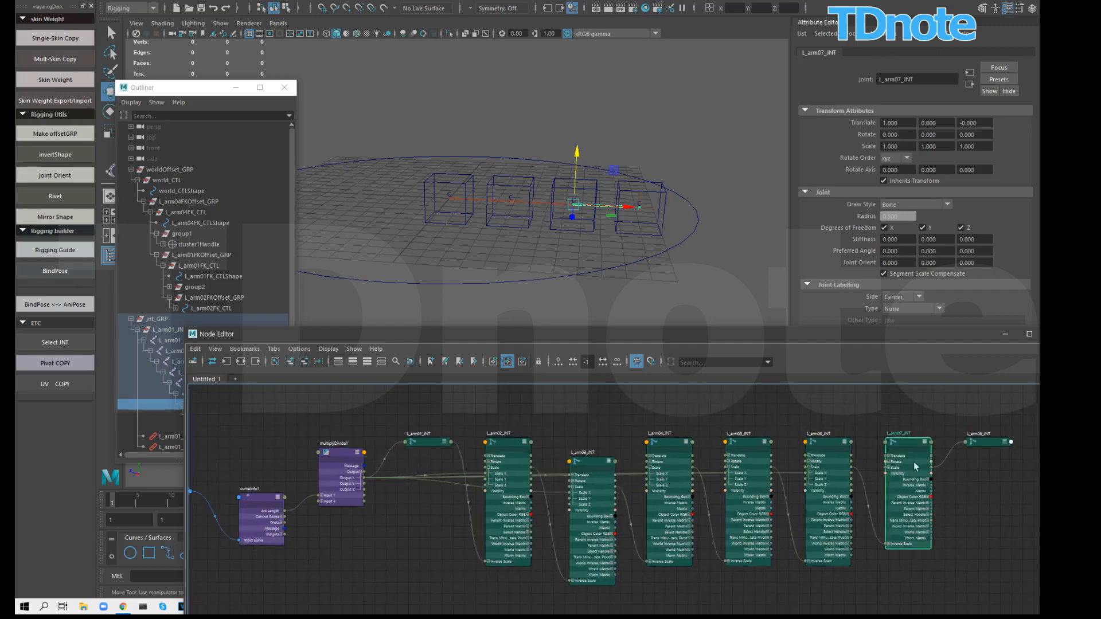
alt+middle_drag(913, 462, 917, 465)
click(893, 466)
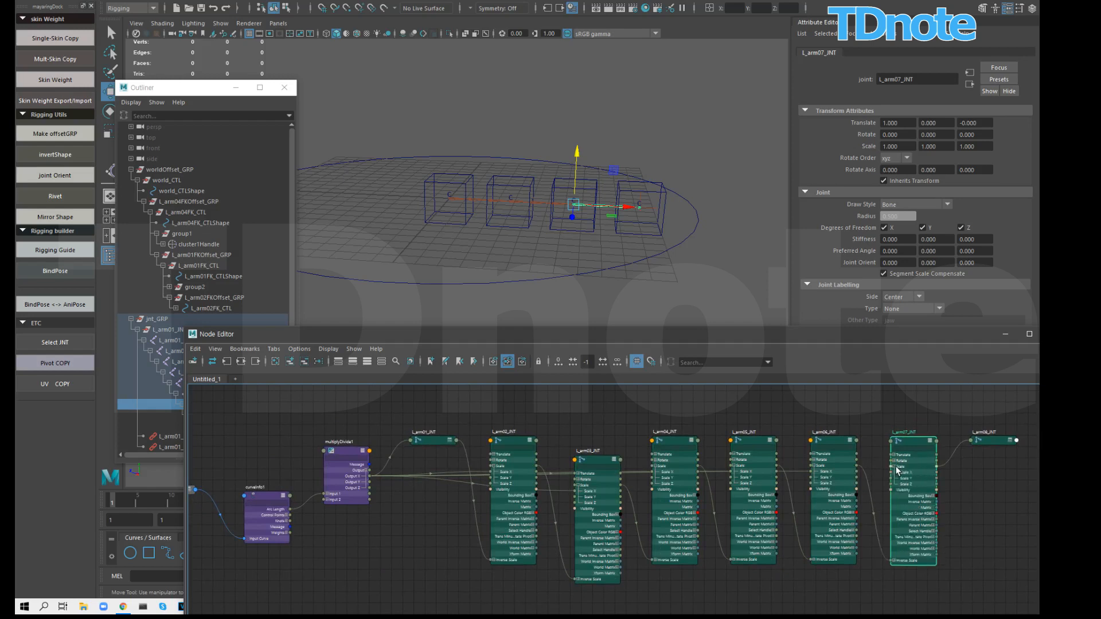
drag(370, 476, 891, 472)
Step: Show the attributes of L_arm08_JNT, expand Scale, and connect Output X of multiplyDivide1 to its Scale X
click(990, 440)
key(3)
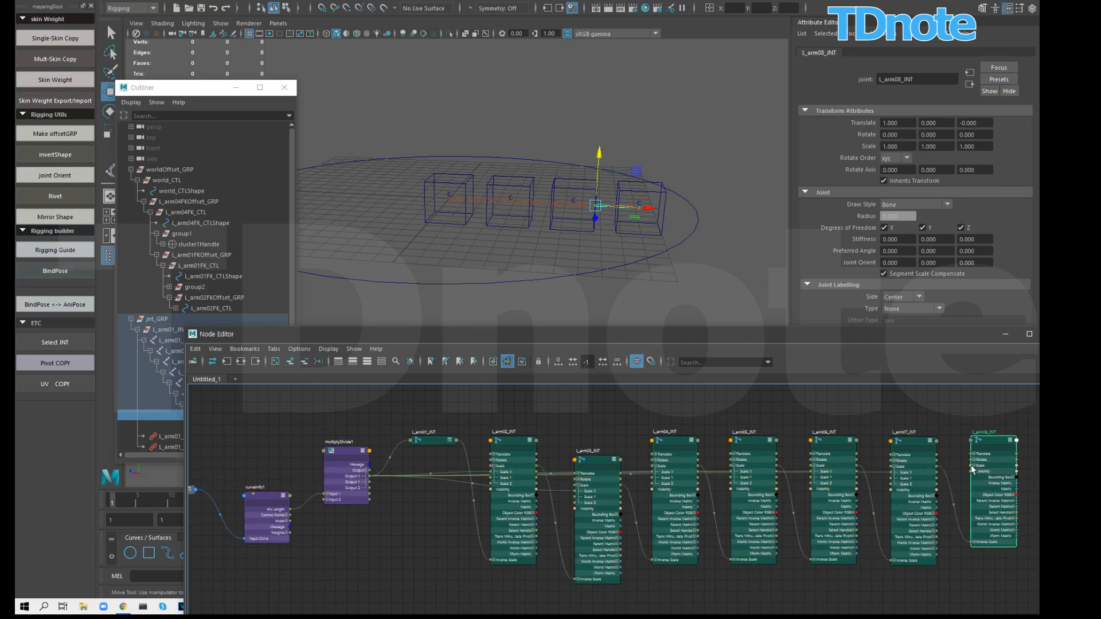
click(974, 466)
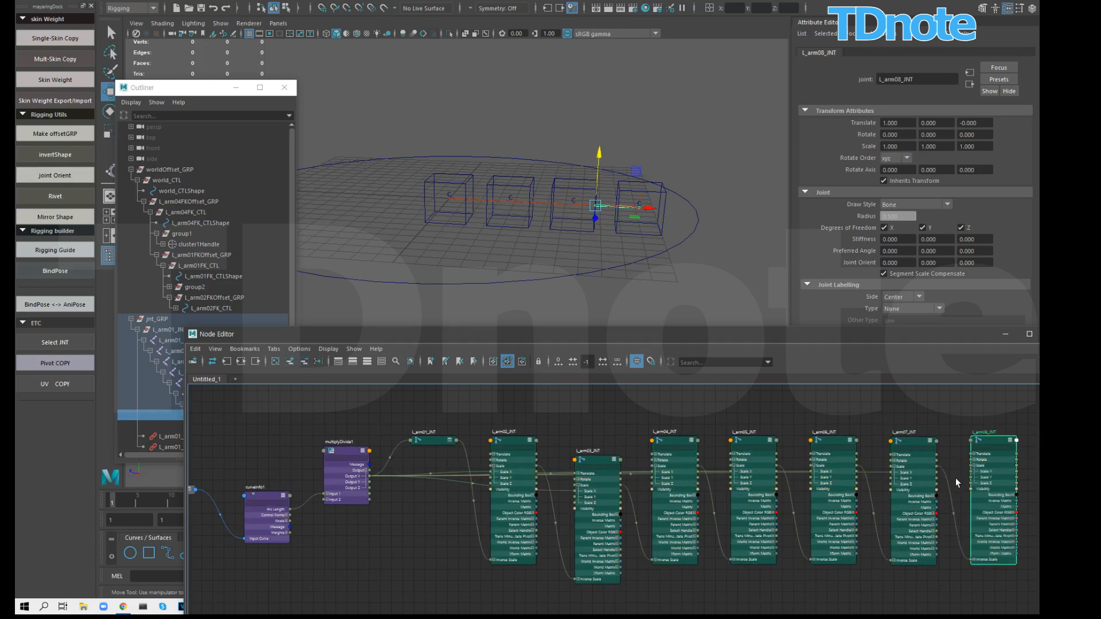
drag(524, 484, 972, 472)
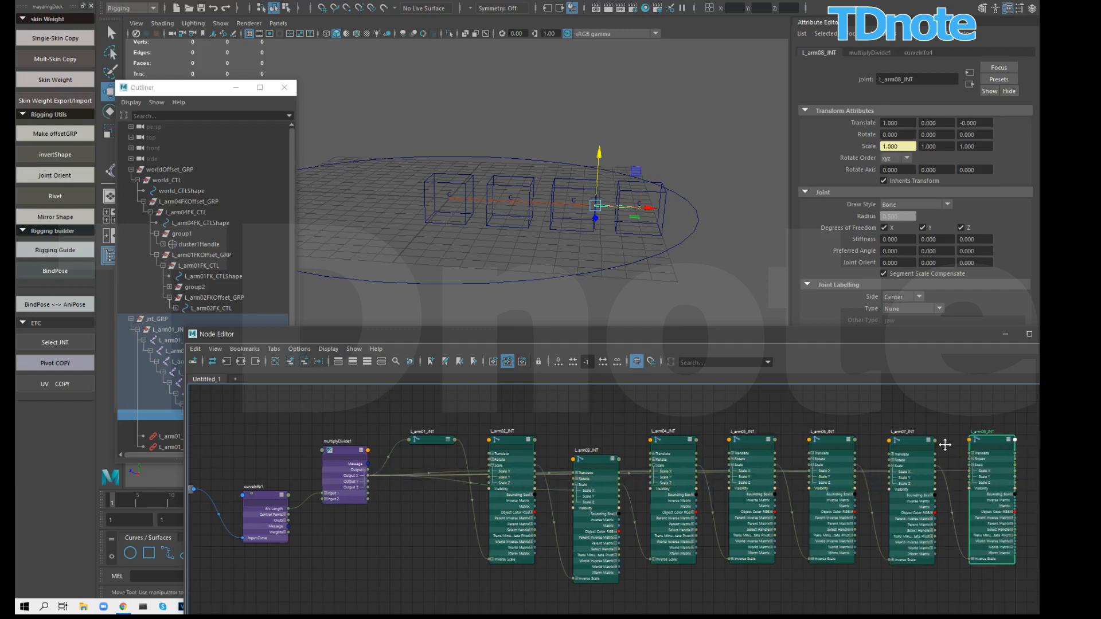
middle_drag(1035, 482, 959, 455)
click(968, 465)
click(903, 438)
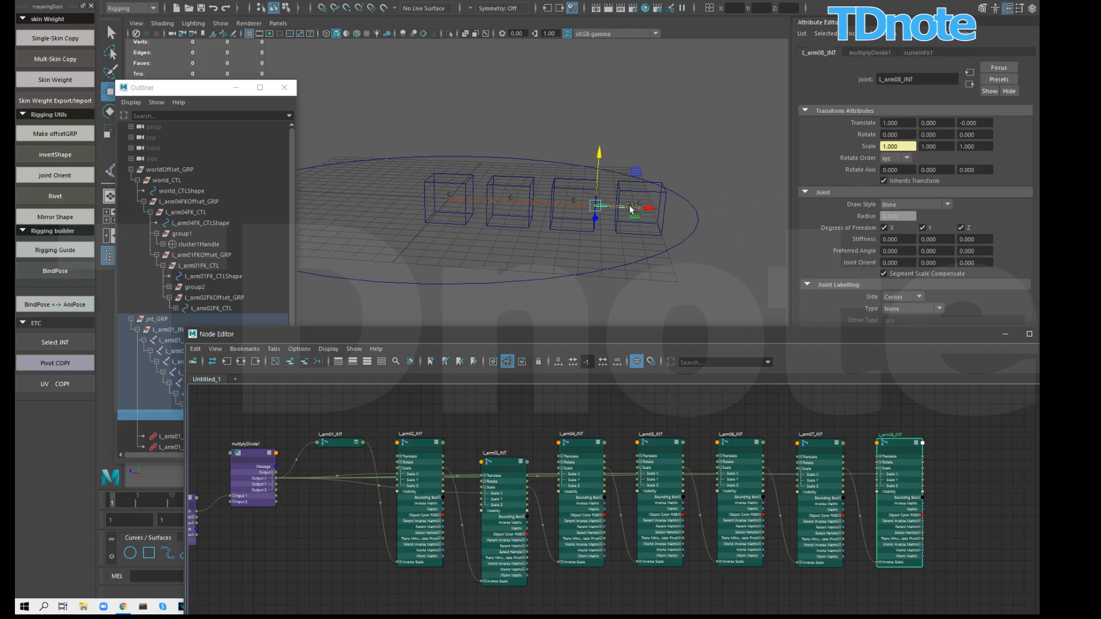
Step: Test the stretch by raising L_arm02FK_CTL well above the grid and pulling L_arm03FK_CTL down and outward
click(711, 277)
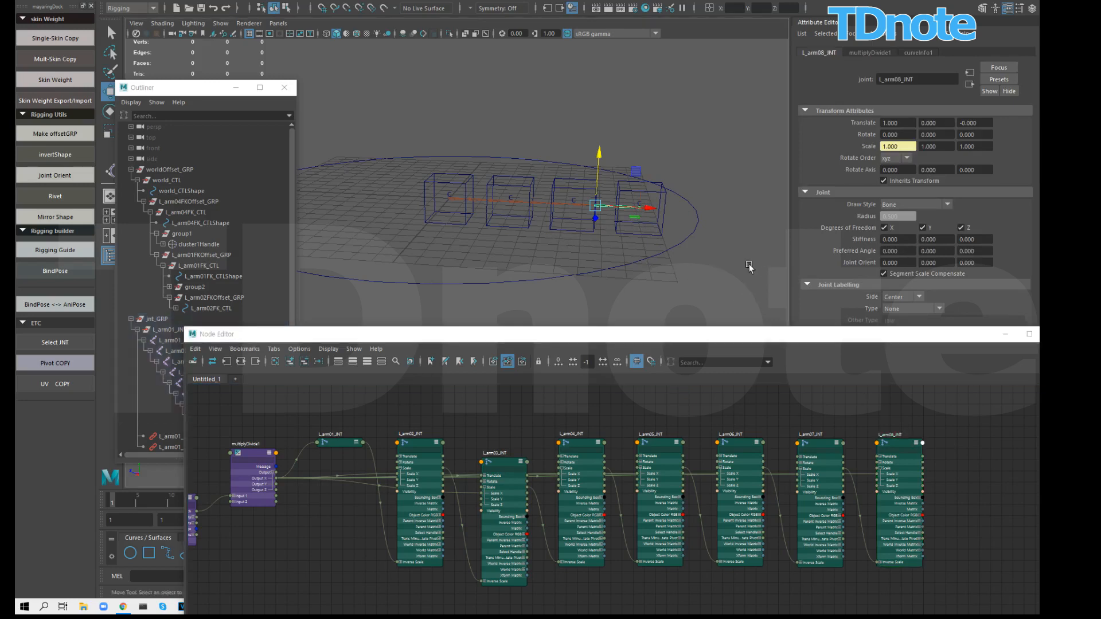
click(583, 177)
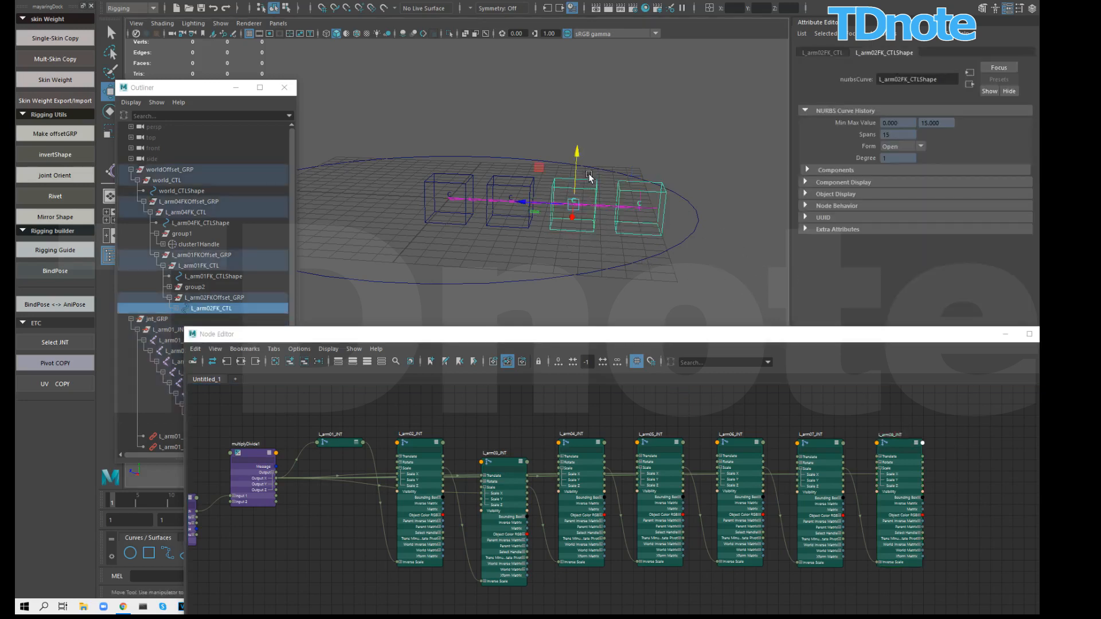
drag(576, 152, 577, 50)
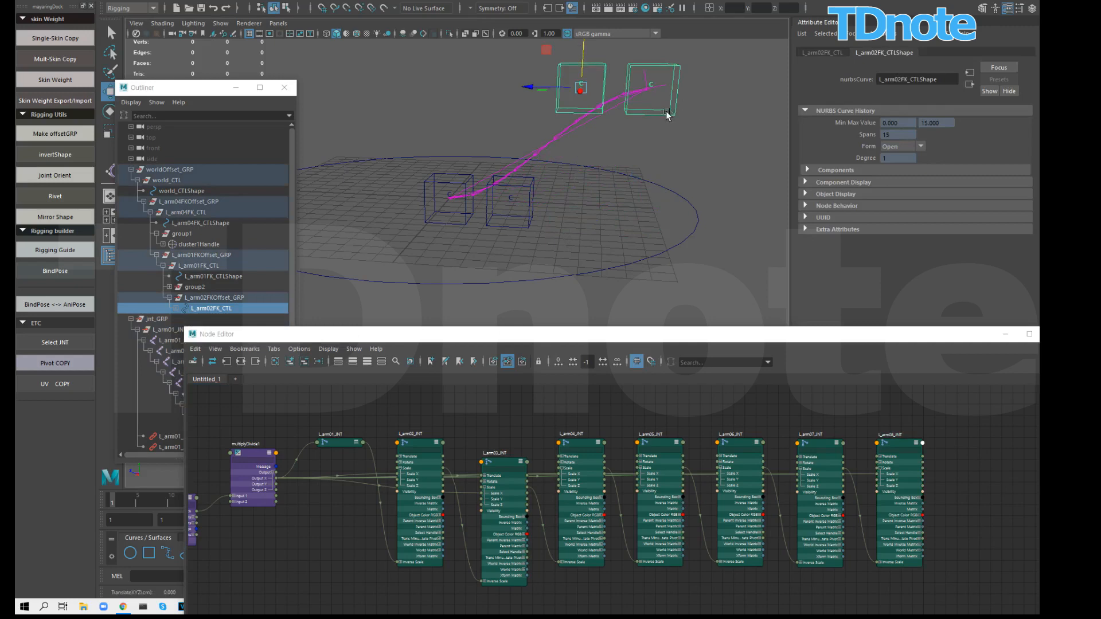
click(653, 87)
drag(652, 87, 737, 239)
click(744, 260)
click(663, 194)
Step: Show the attributes of the L_arm01_JNT node and check the Scale X values along the arm joints through L_arm08_JNT
click(391, 206)
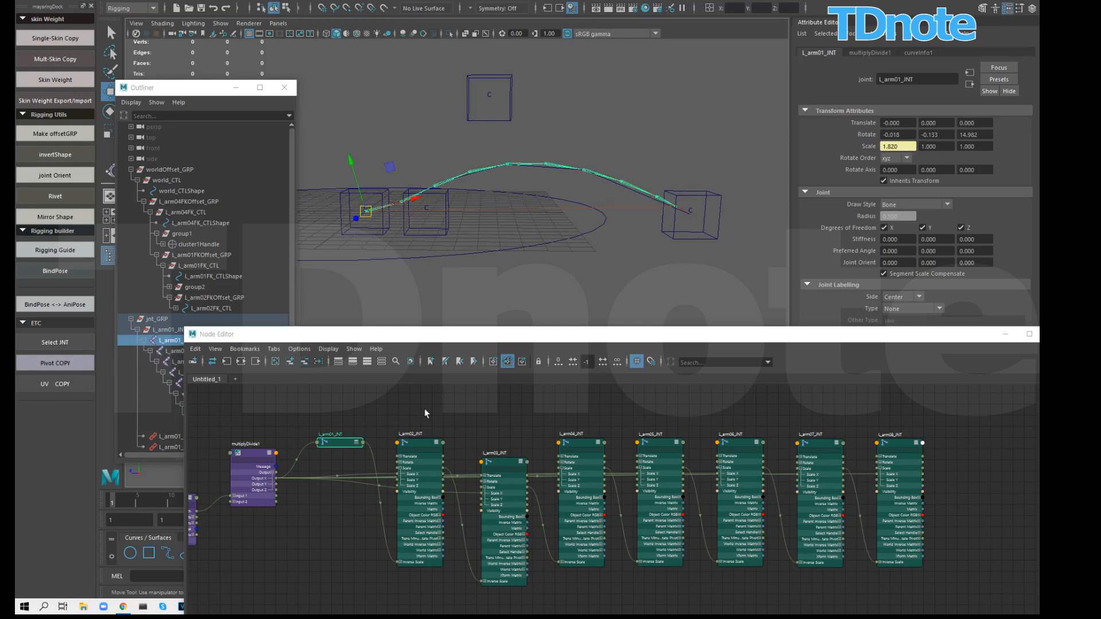
drag(340, 443, 342, 446)
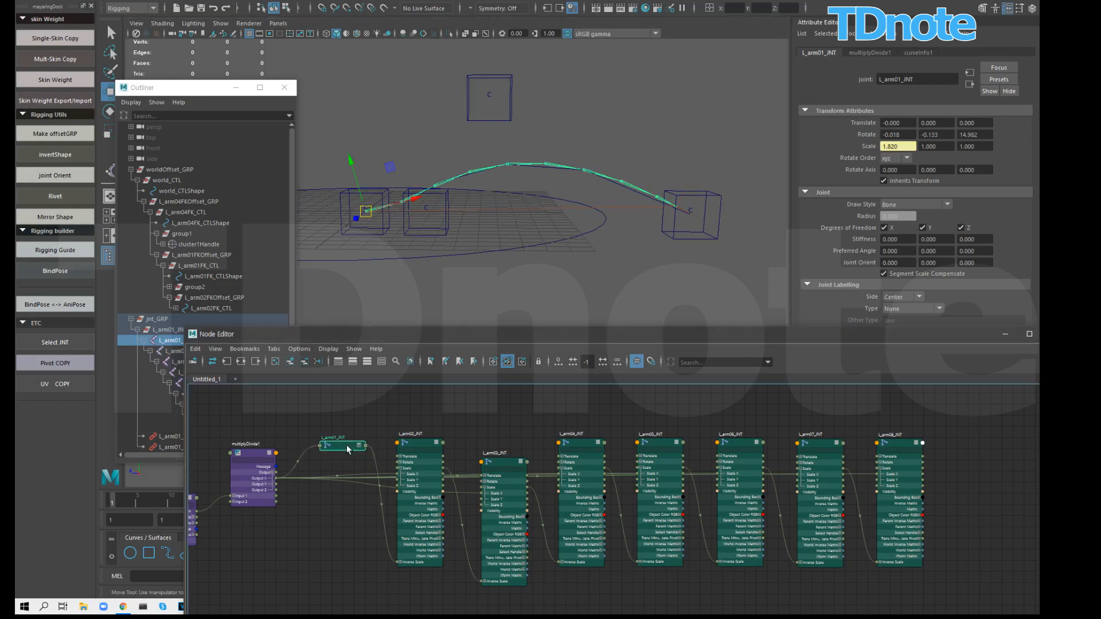
key(3)
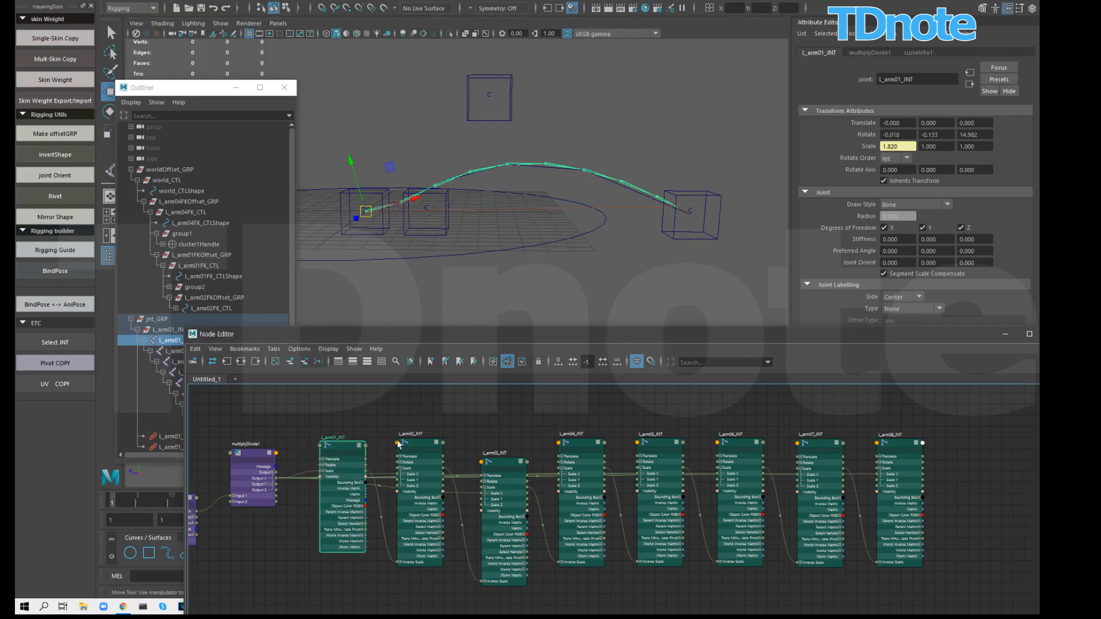
click(416, 442)
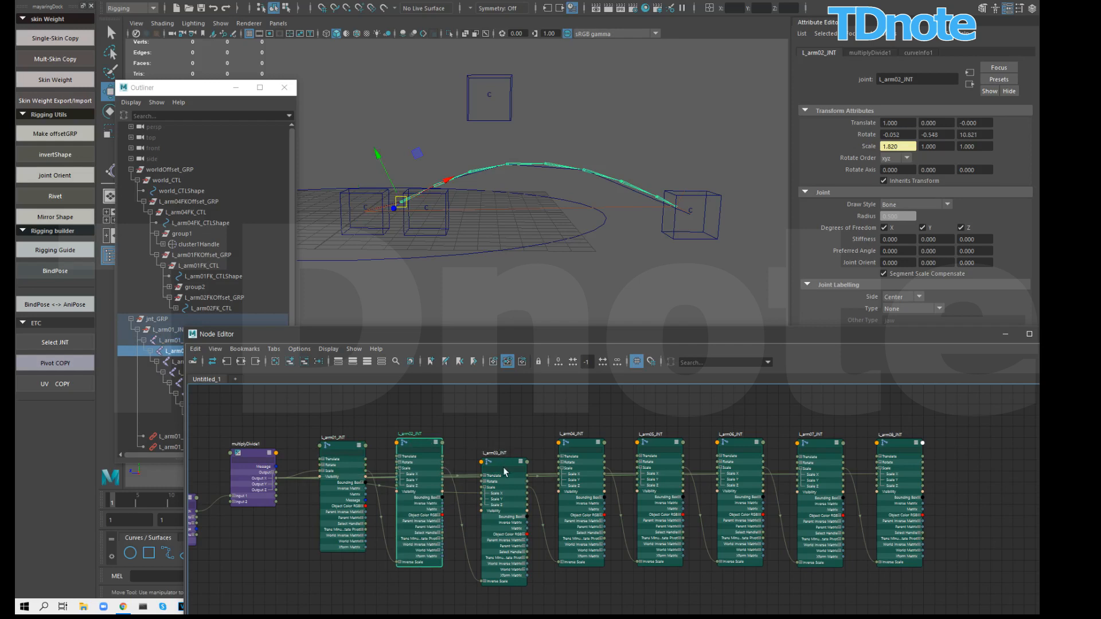
click(660, 439)
click(737, 442)
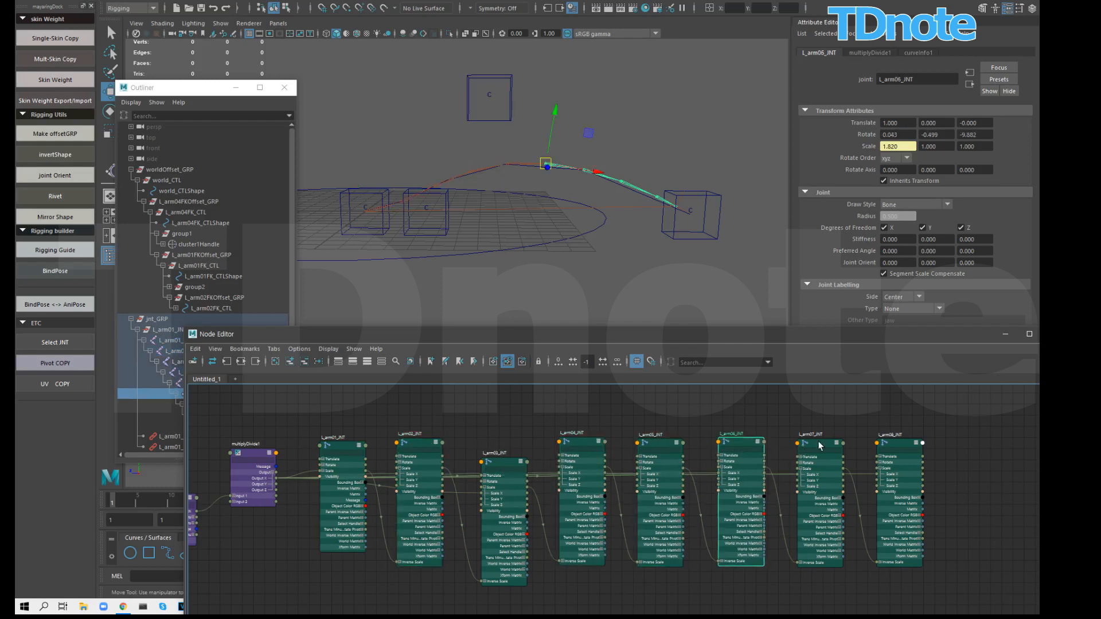
click(820, 445)
click(896, 446)
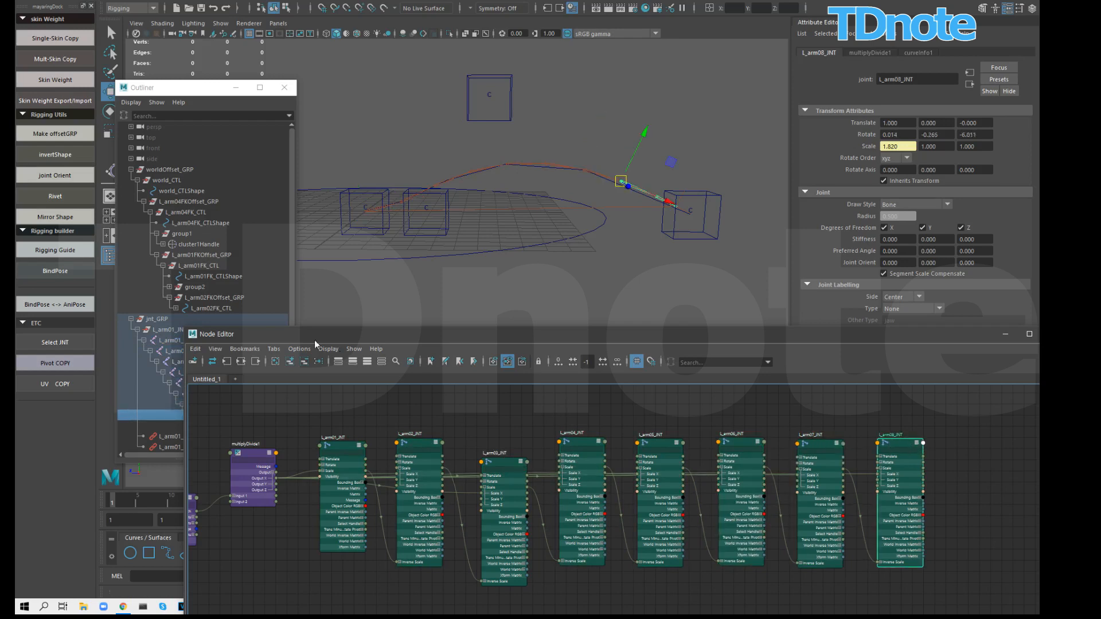
Step: Uncover the joint hierarchy, select L_arm09_JNT, add it to the node graph, and show its attributes
drag(264, 335, 367, 313)
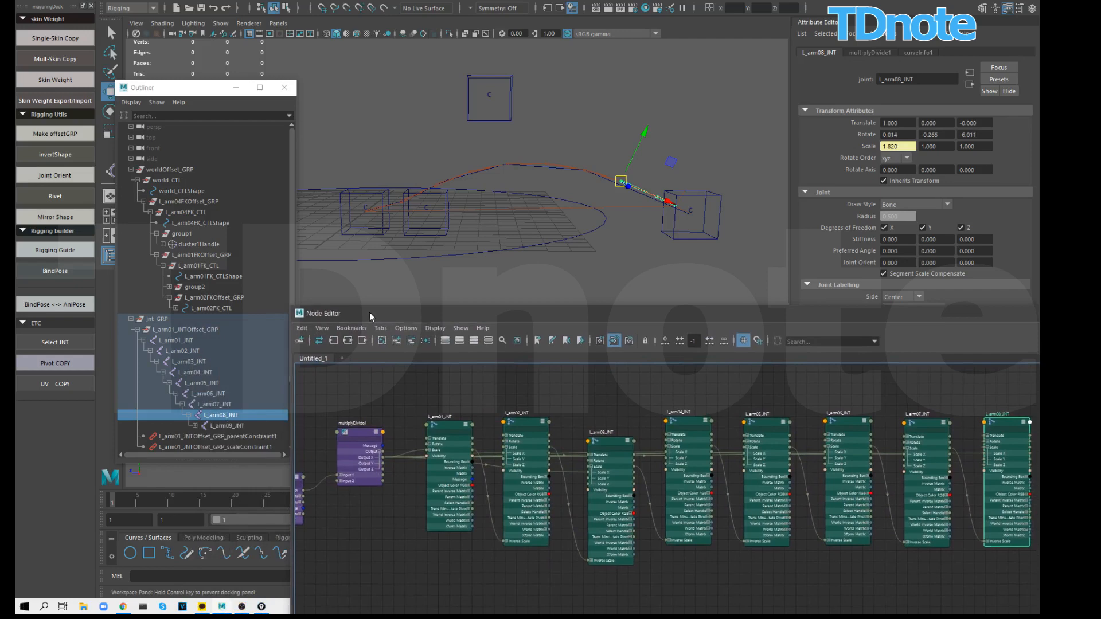
click(227, 425)
alt+middle_drag(897, 401, 773, 385)
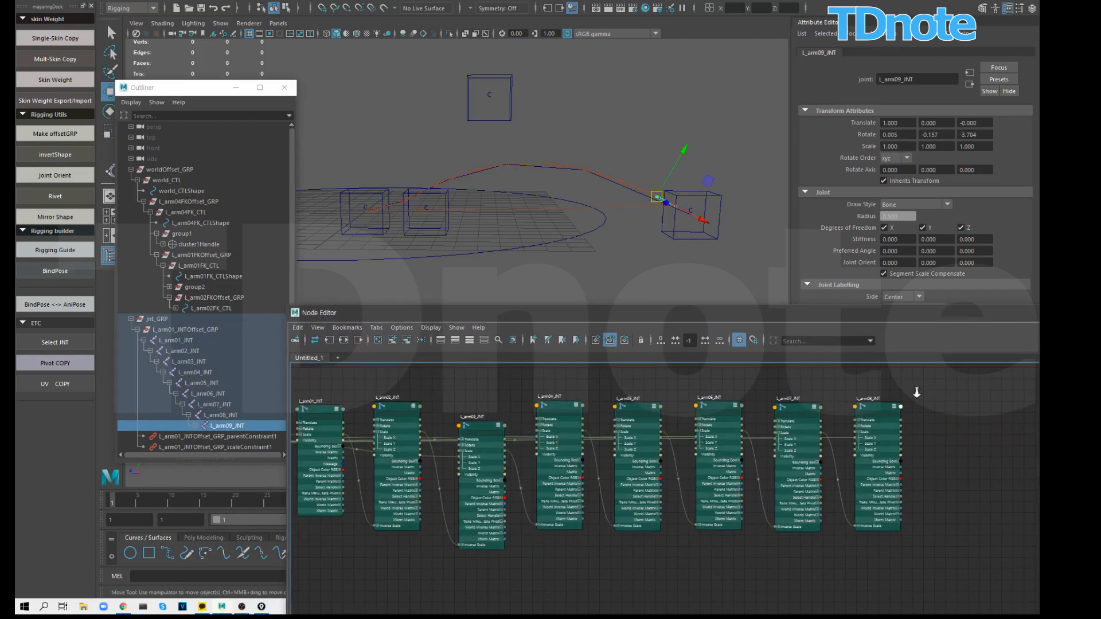
scroll(916, 394, down, 1)
alt+middle_drag(936, 412, 965, 423)
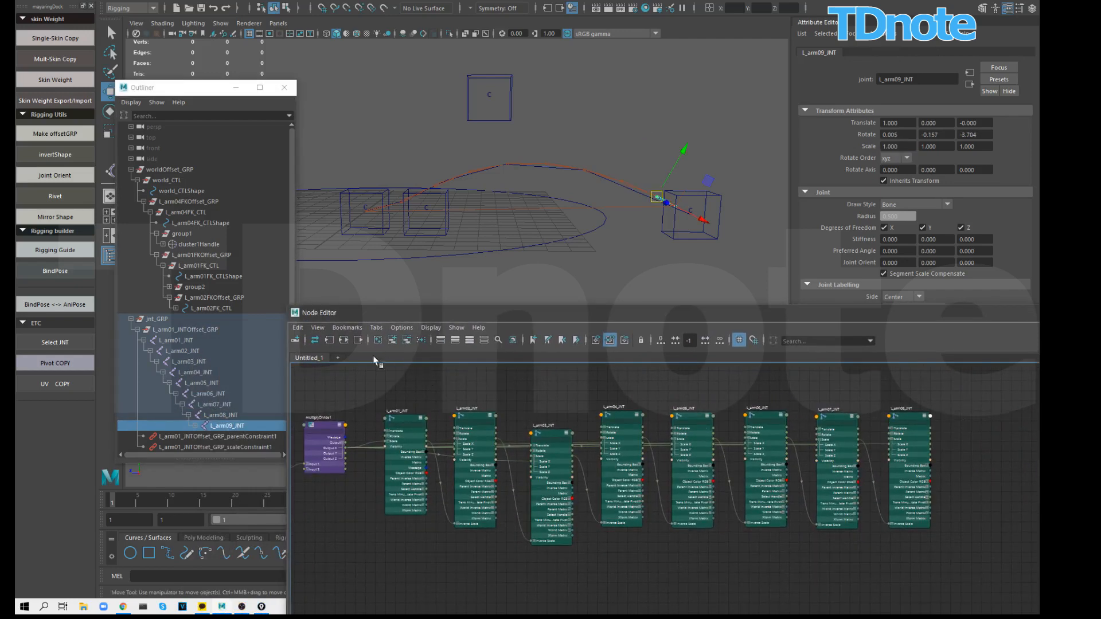
click(392, 341)
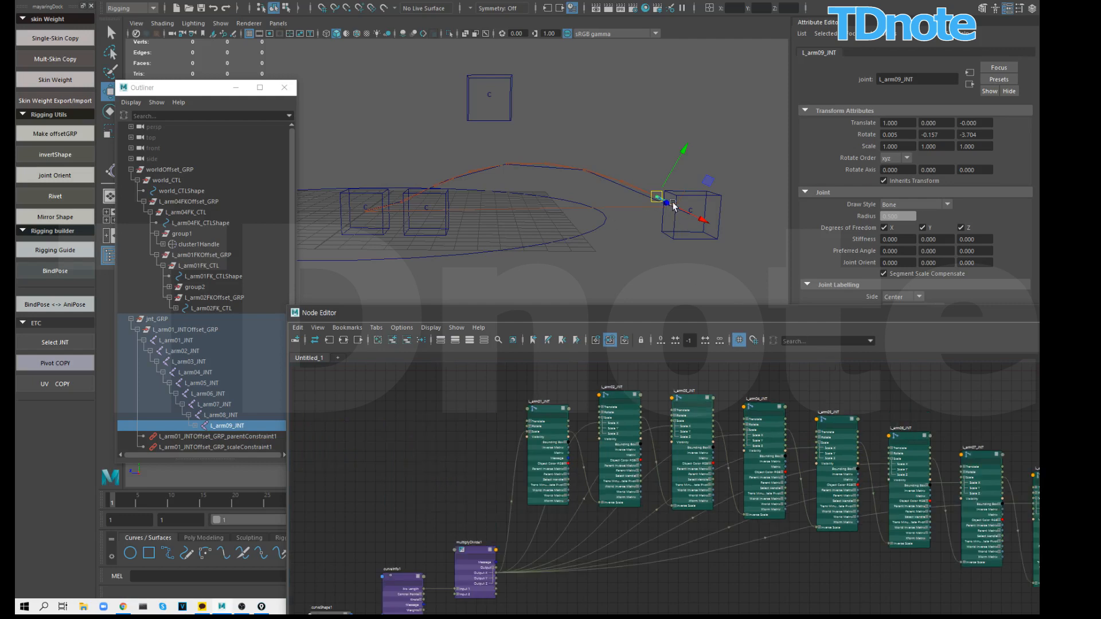
alt+middle_drag(980, 456, 833, 418)
scroll(920, 461, down, 2)
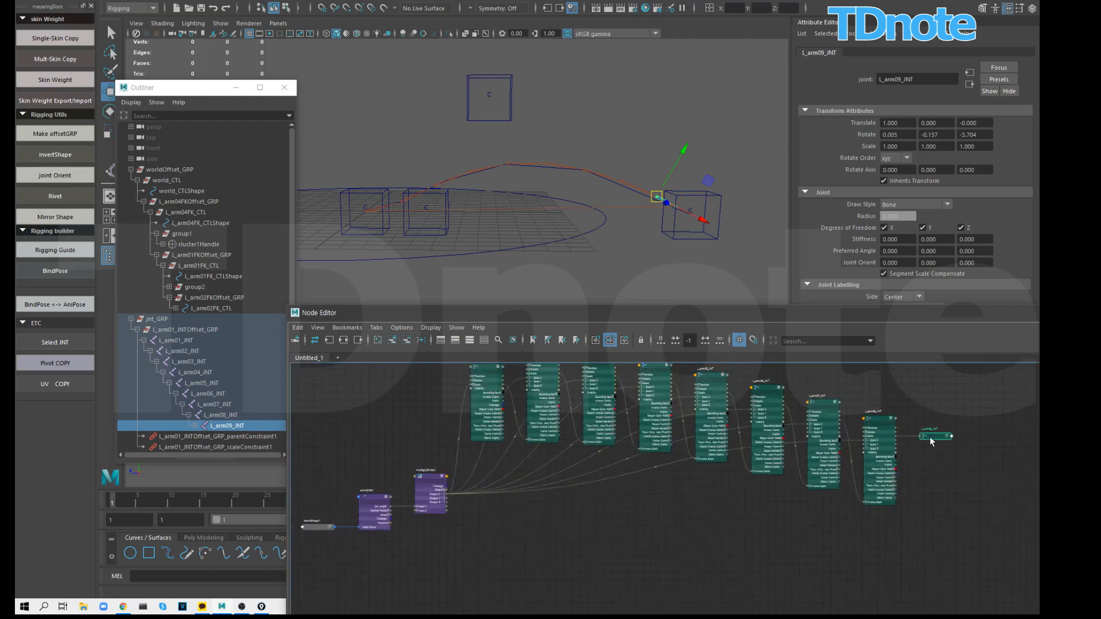
key(3)
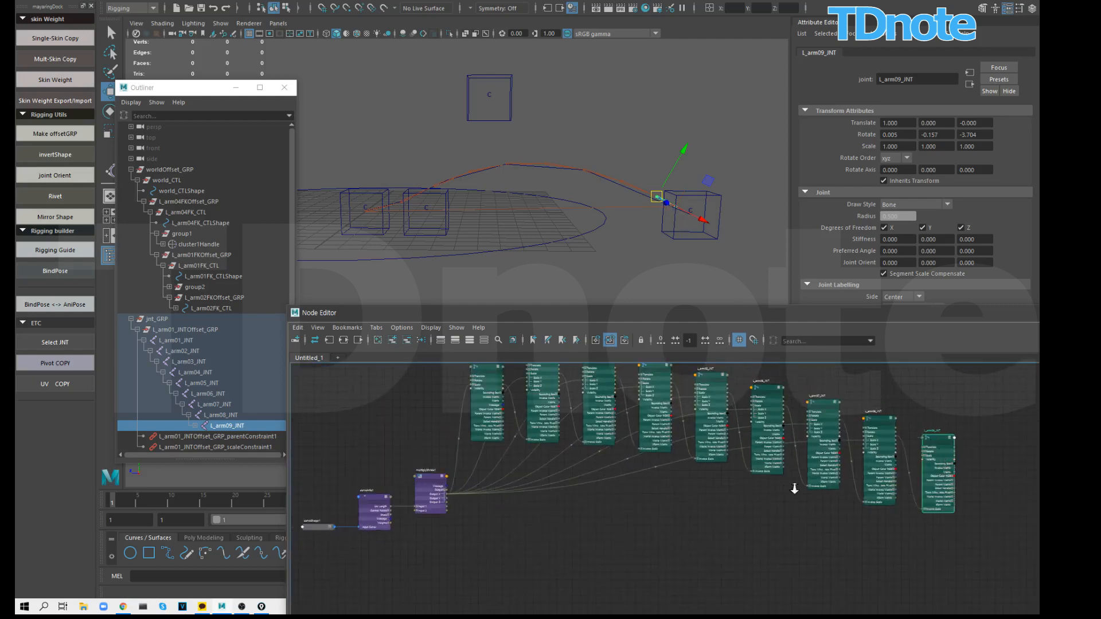
scroll(794, 489, up, 1)
alt+middle_drag(801, 504, 804, 524)
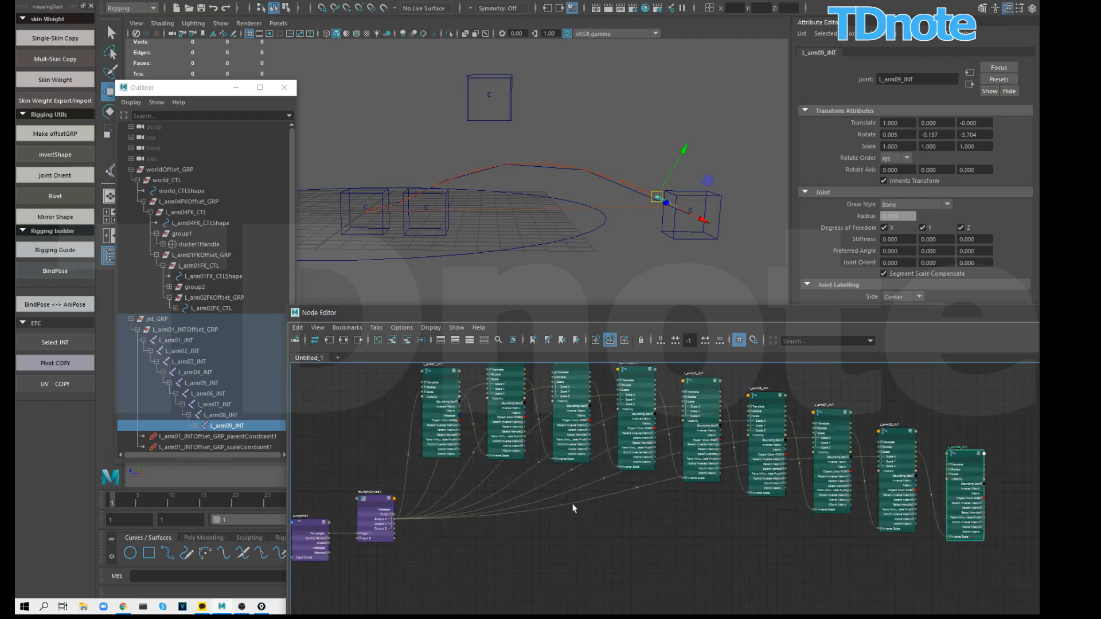
Step: Expand Scale on L_arm01_JNT and L_arm09_JNT, connect L_arm01_JNT's Scale X to L_arm09_JNT's Scale X, and minimize the Node Editor
alt+middle_drag(610, 503, 634, 566)
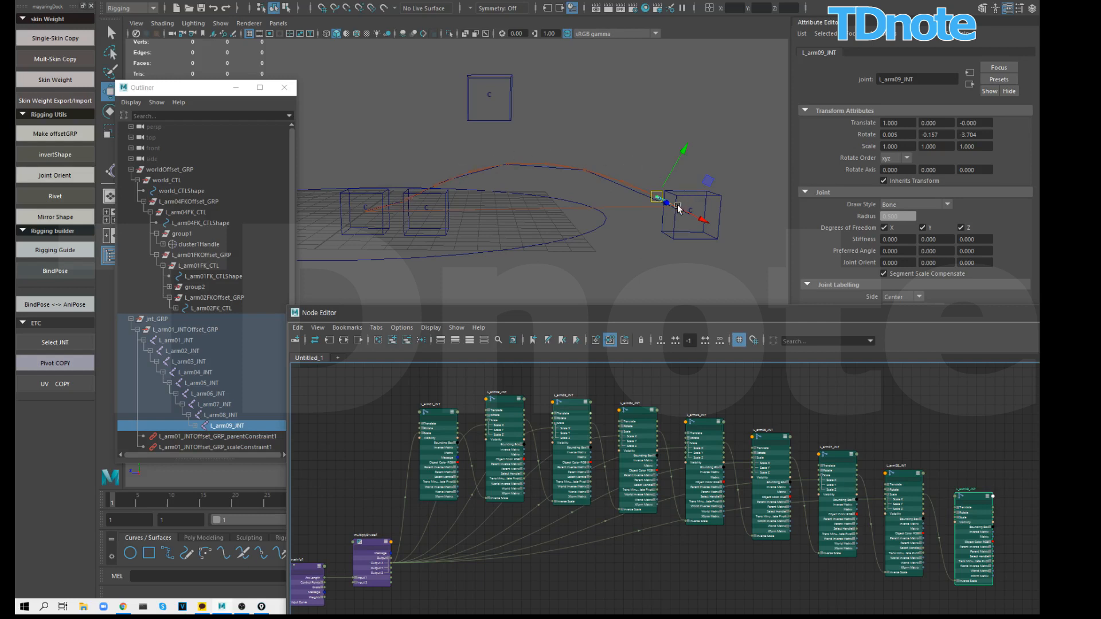
scroll(658, 543, up, 1)
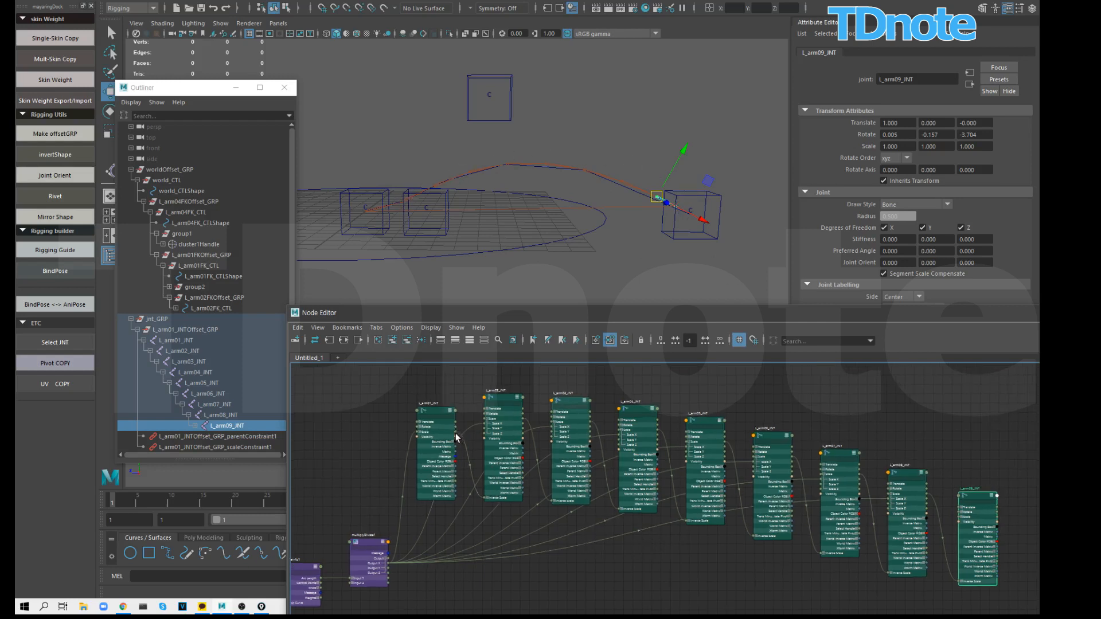
drag(455, 432, 544, 559)
click(420, 434)
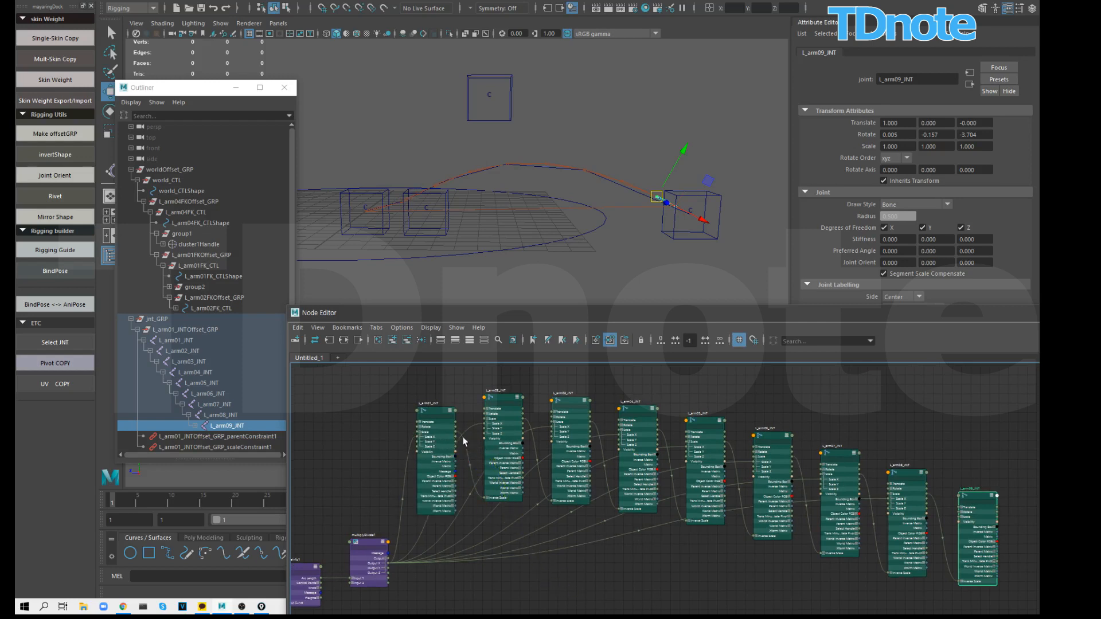
drag(456, 437, 962, 521)
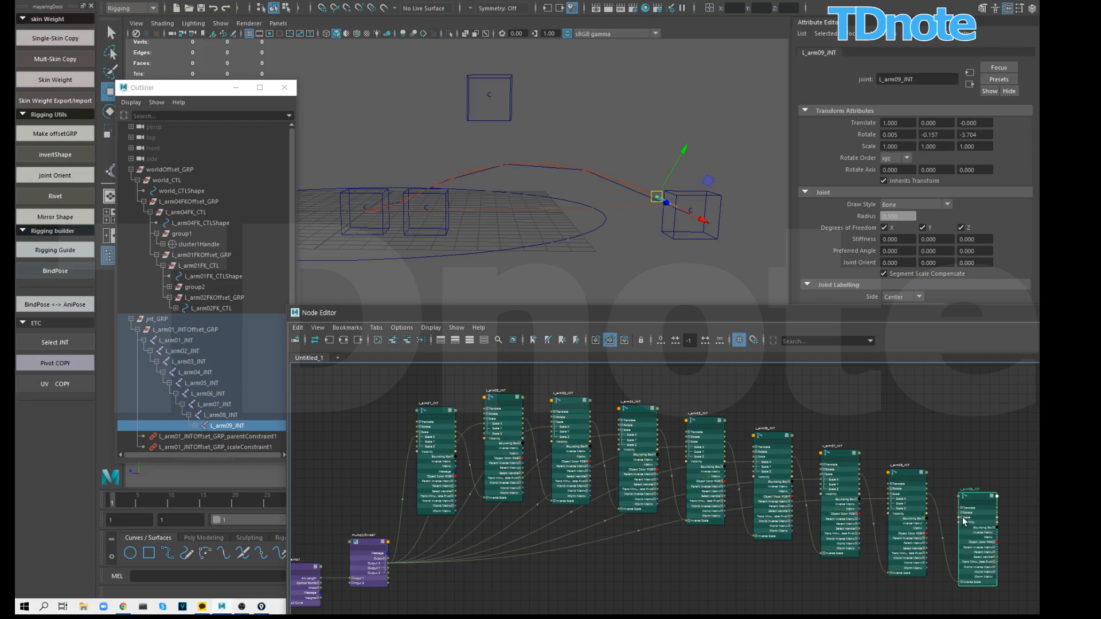
click(962, 518)
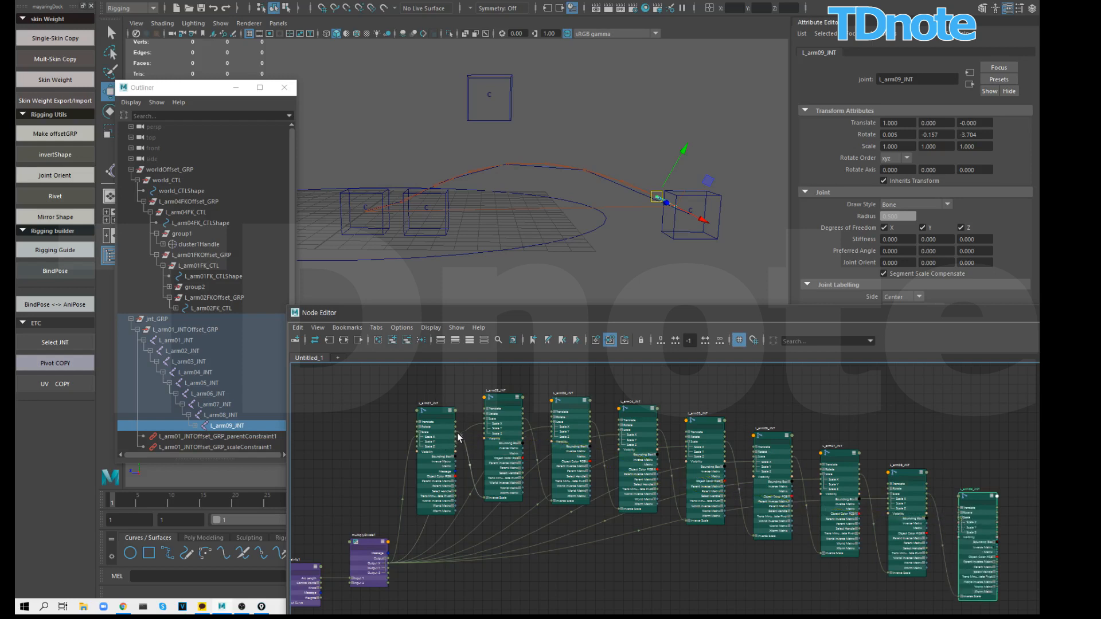
drag(456, 437, 963, 522)
click(978, 312)
Step: Test the rig by lowering L_arm02FK_CTL onto the grid and moving L_arm03FK_CTL above the grid's outer edge
drag(524, 74, 504, 99)
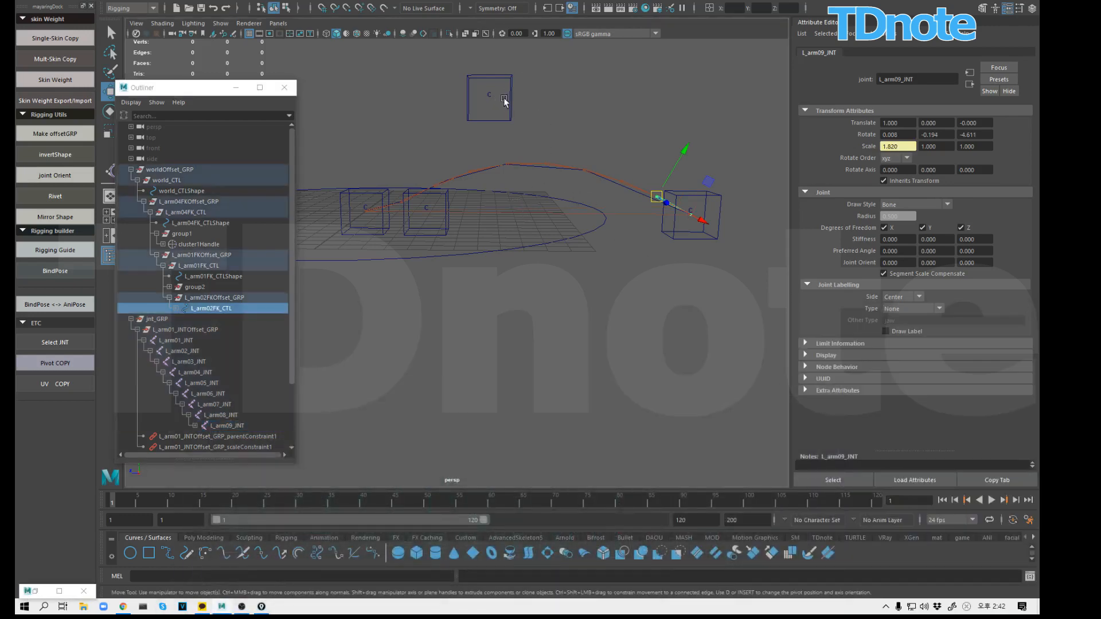
click(550, 87)
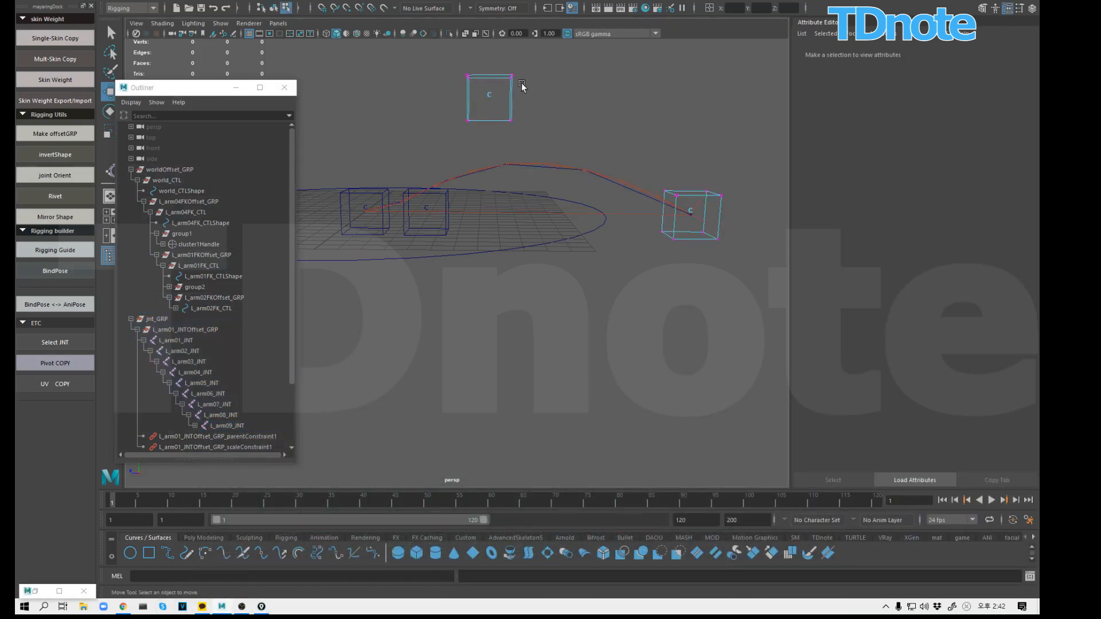
key(F8)
click(535, 98)
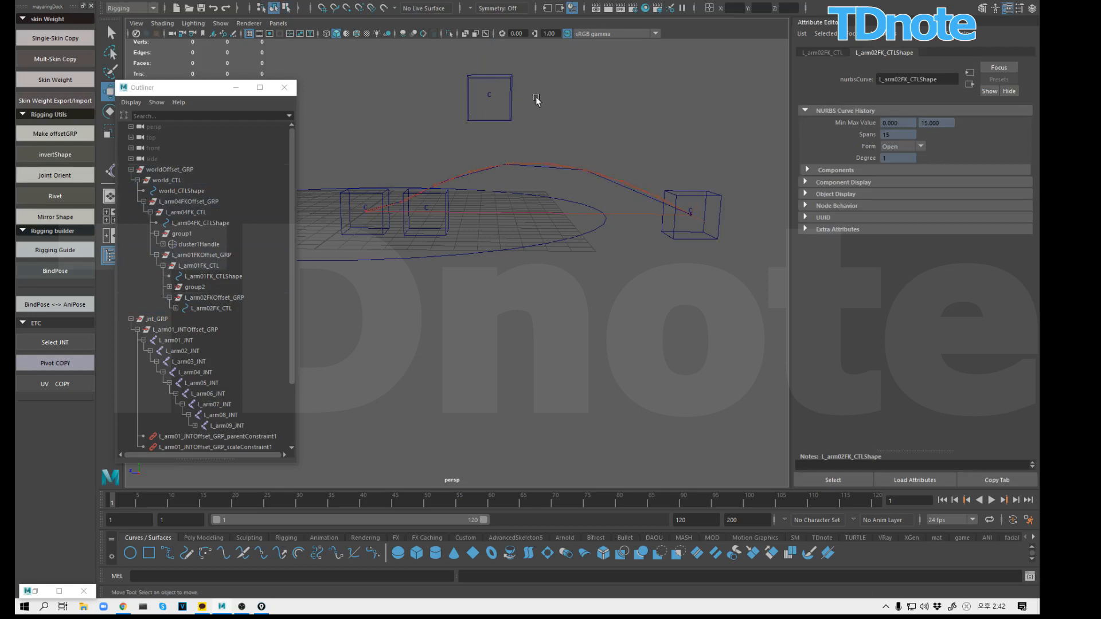
click(505, 79)
drag(497, 99, 521, 223)
click(739, 316)
click(732, 314)
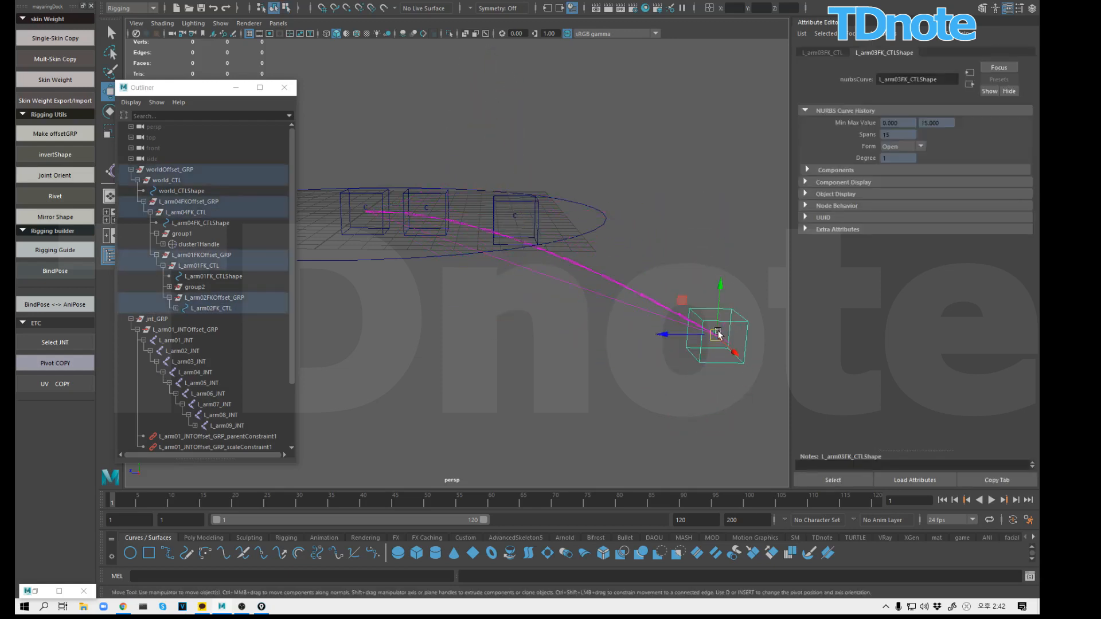
drag(720, 317, 639, 167)
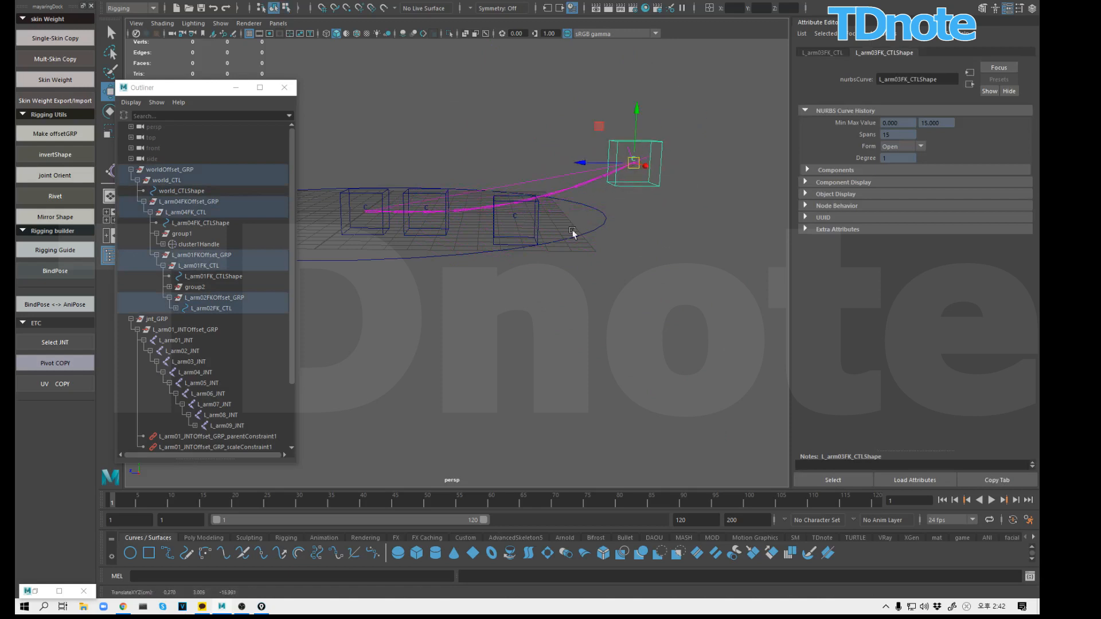
Step: Pull L_arm02FK_CTL well below the grid and reposition L_arm01FK_CTL to test how the joint chain stretches and bends
click(535, 219)
drag(535, 220, 448, 254)
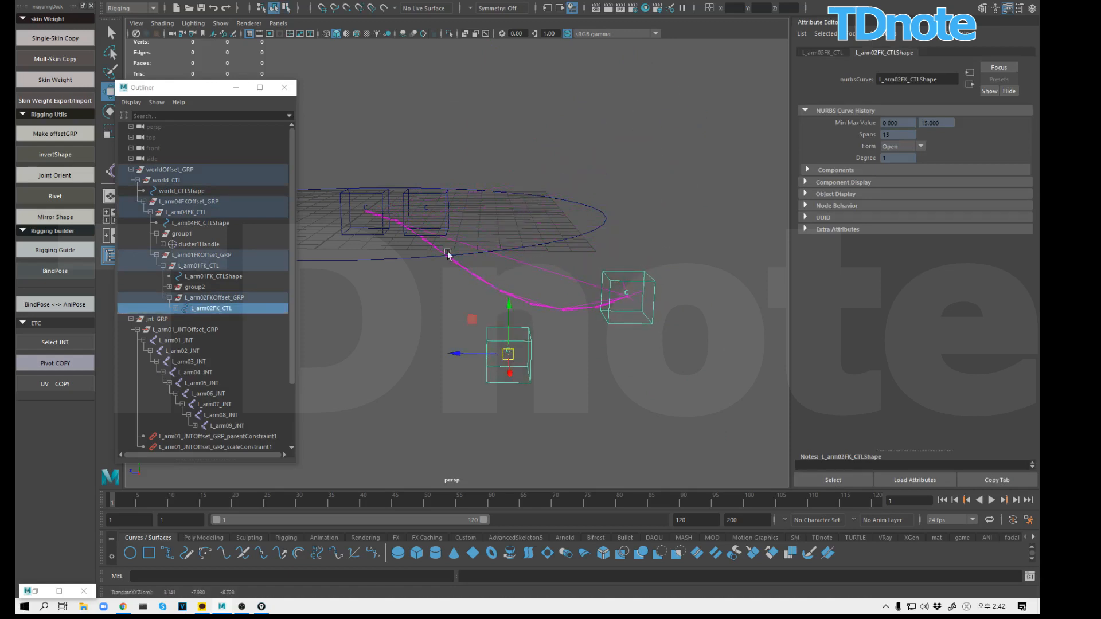
click(448, 204)
drag(447, 204, 466, 278)
Step: Undo the latest test moves of L_arm01FK_CTL and L_arm02FK_CTL
key(ctrl+z)
key(ctrl+z)
key(ctrl+z)
key(ctrl+z)
key(ctrl+z)
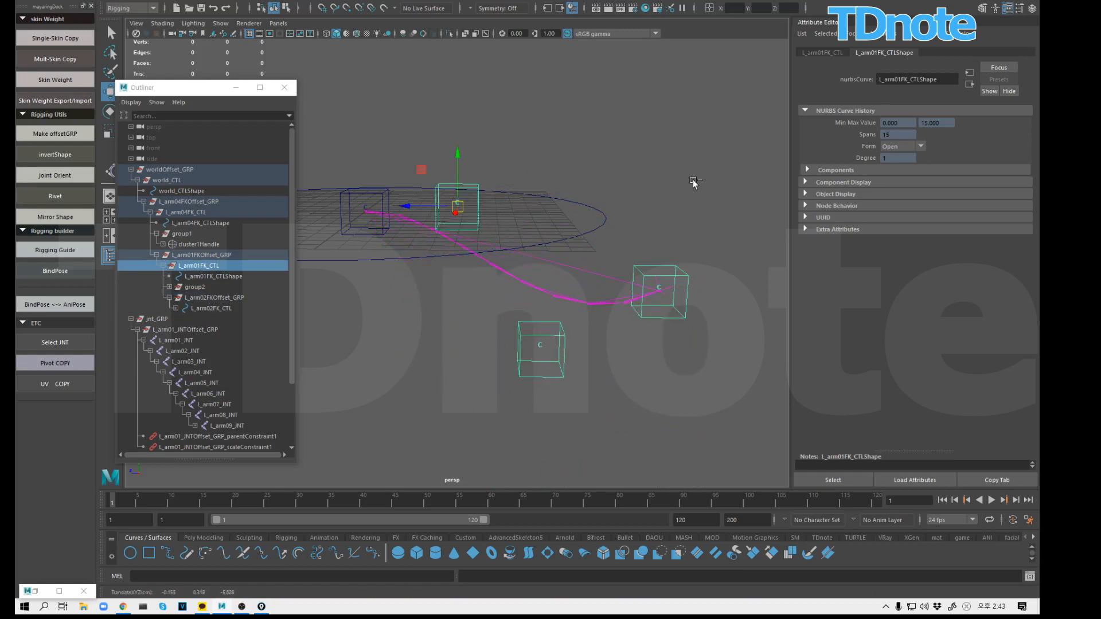
Step: Try to raise L_arm02FK_CTL from below the grid, and undo the move
click(690, 161)
click(531, 344)
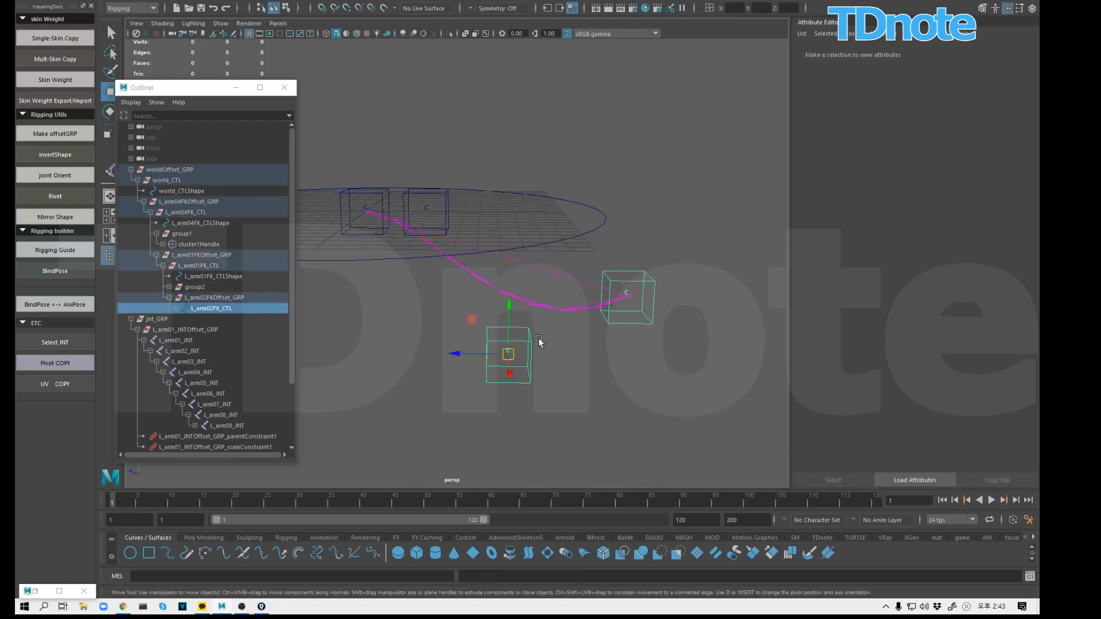
drag(508, 299, 530, 267)
key(ctrl+z)
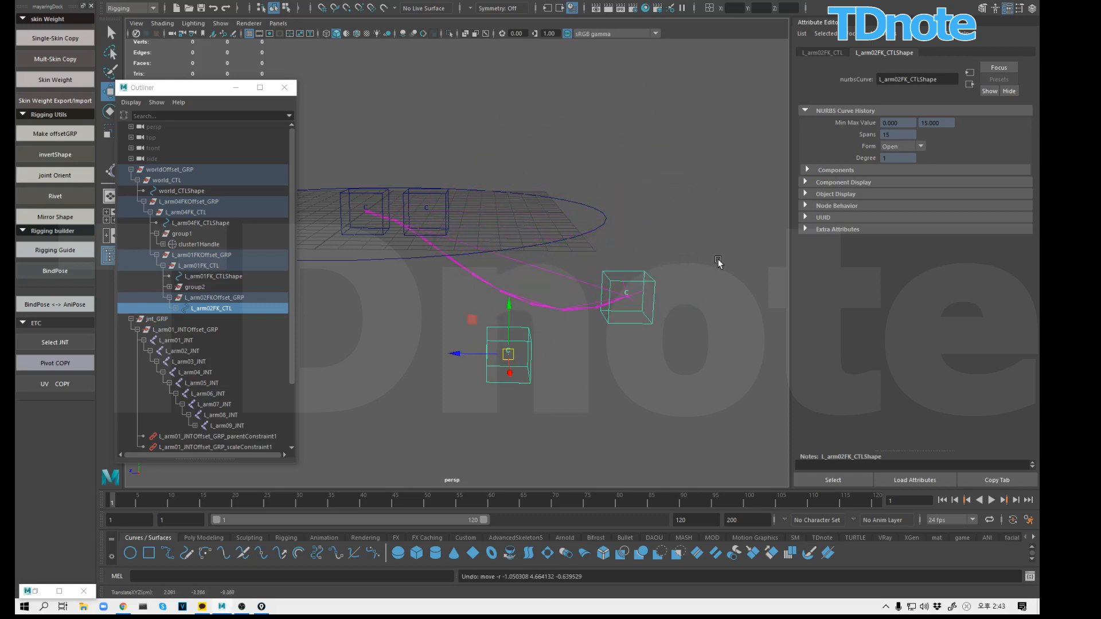
Step: Reset the translate values of L_arm02FK_CTL and L_arm03FK_CTL to 0 so the arm straightens
click(730, 276)
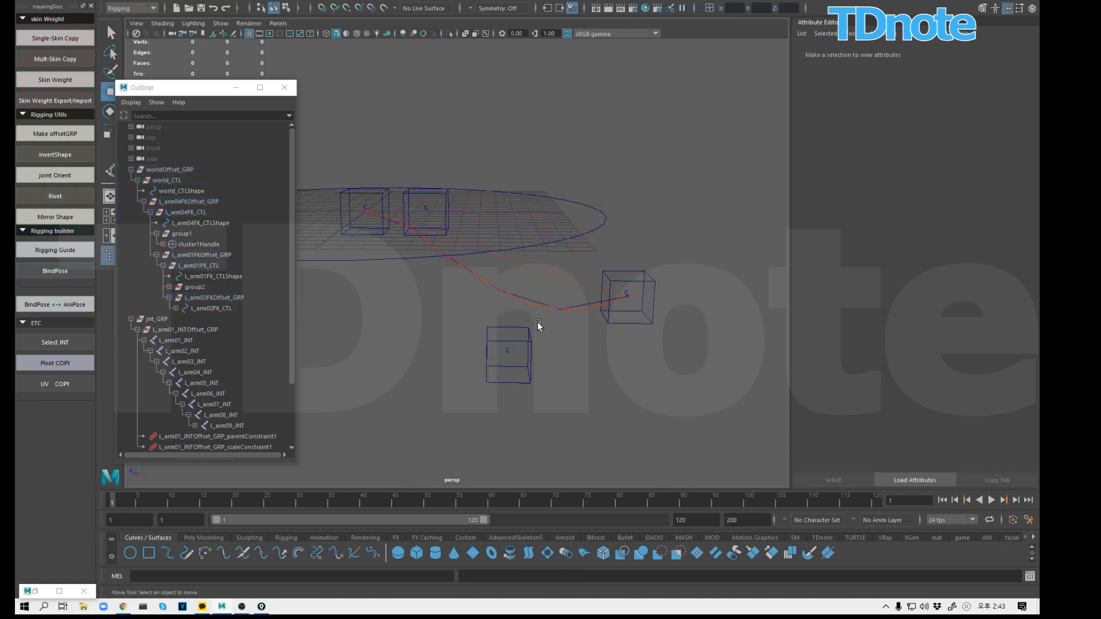
click(528, 339)
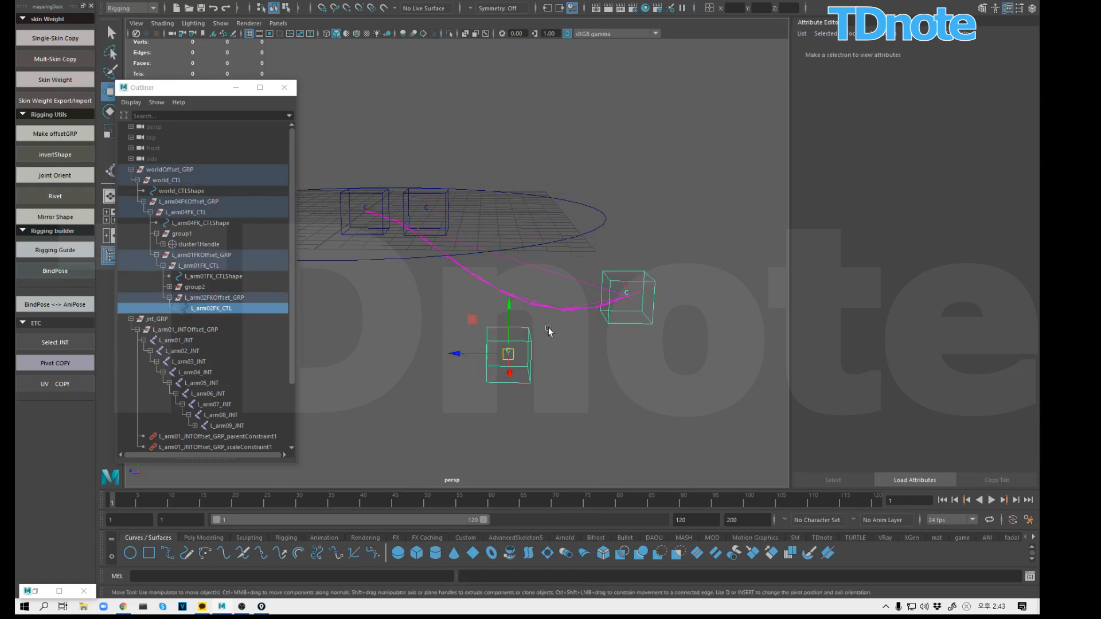
shift+click(646, 324)
click(1032, 8)
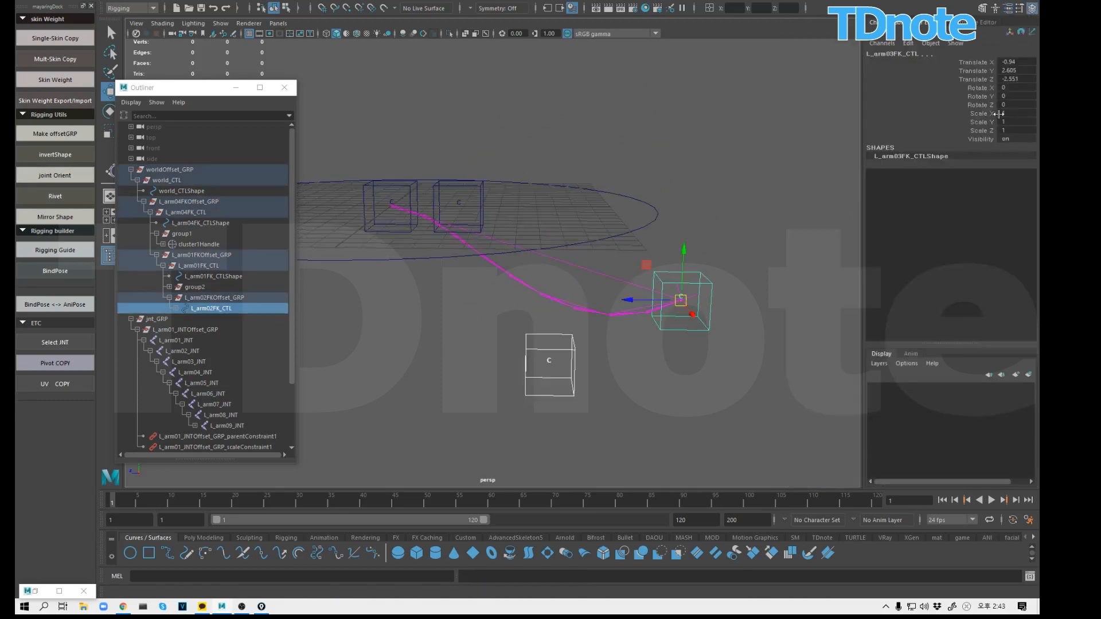
click(1025, 70)
drag(1025, 62, 1029, 98)
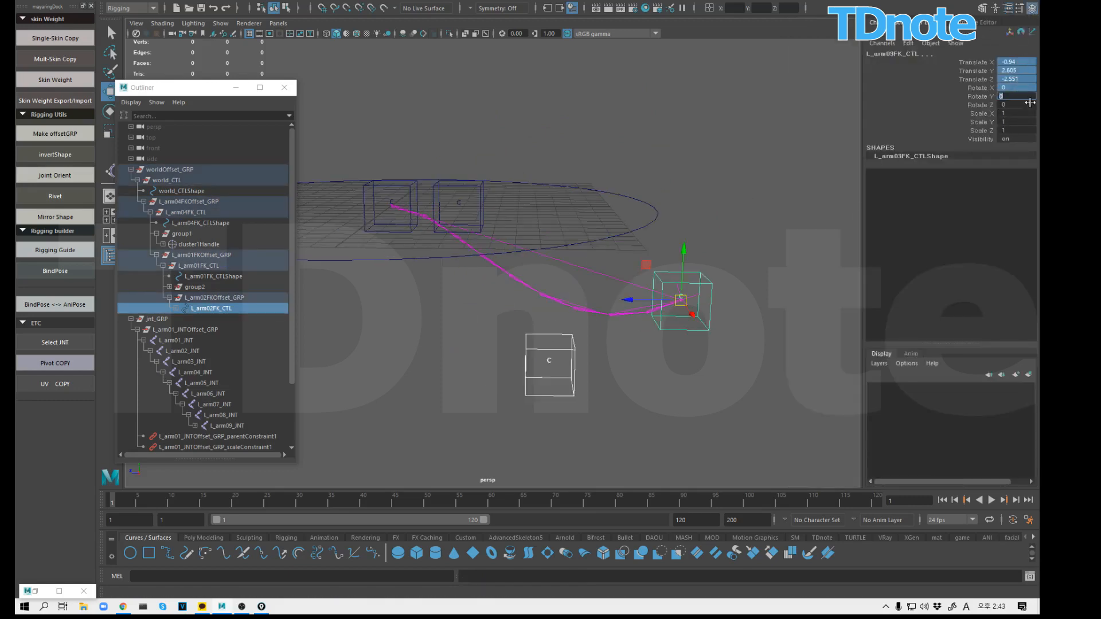
key(Return)
click(675, 244)
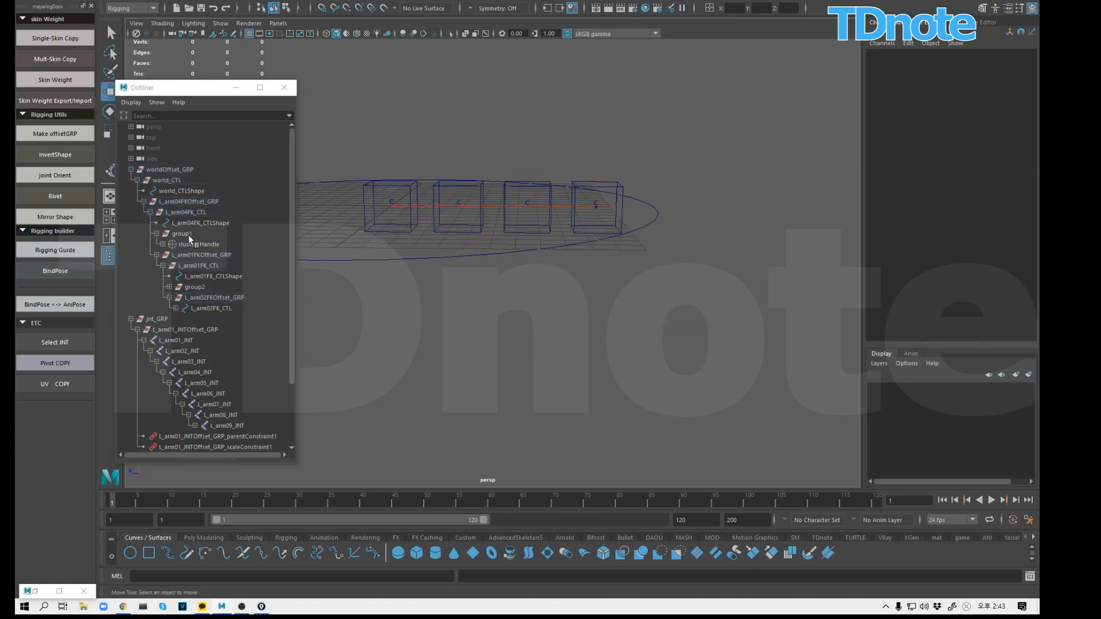
Step: Collapse L_arm01FKOffset_GRP, try to unparent L_arm02FK_CTL on its own, and undo it
click(156, 254)
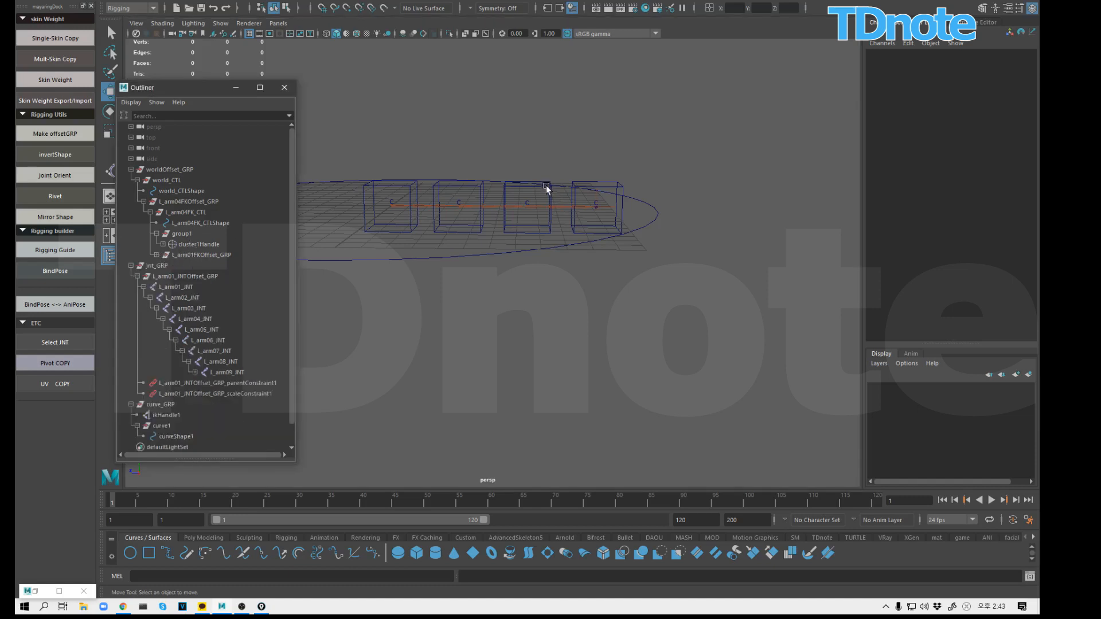
drag(553, 191, 580, 197)
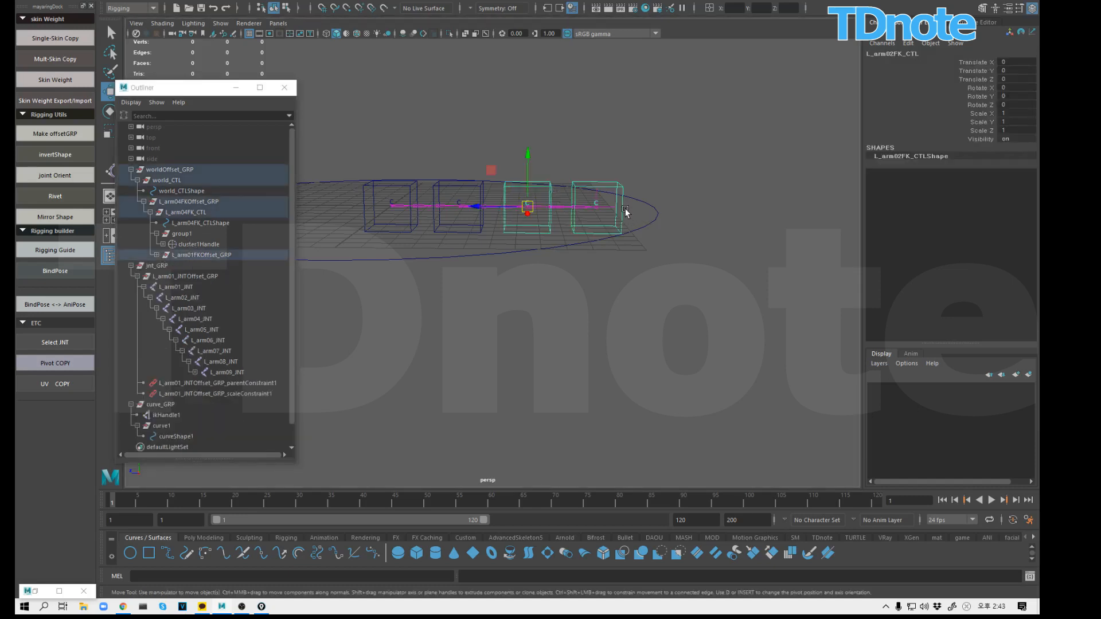
key(Right)
key(shift+p)
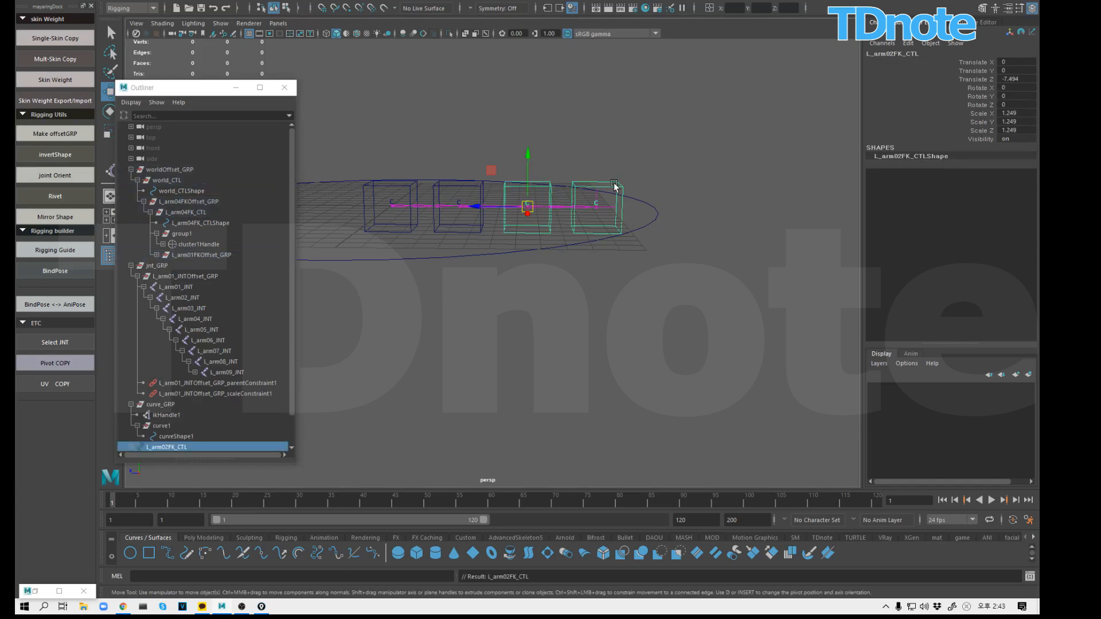
key(ctrl+z)
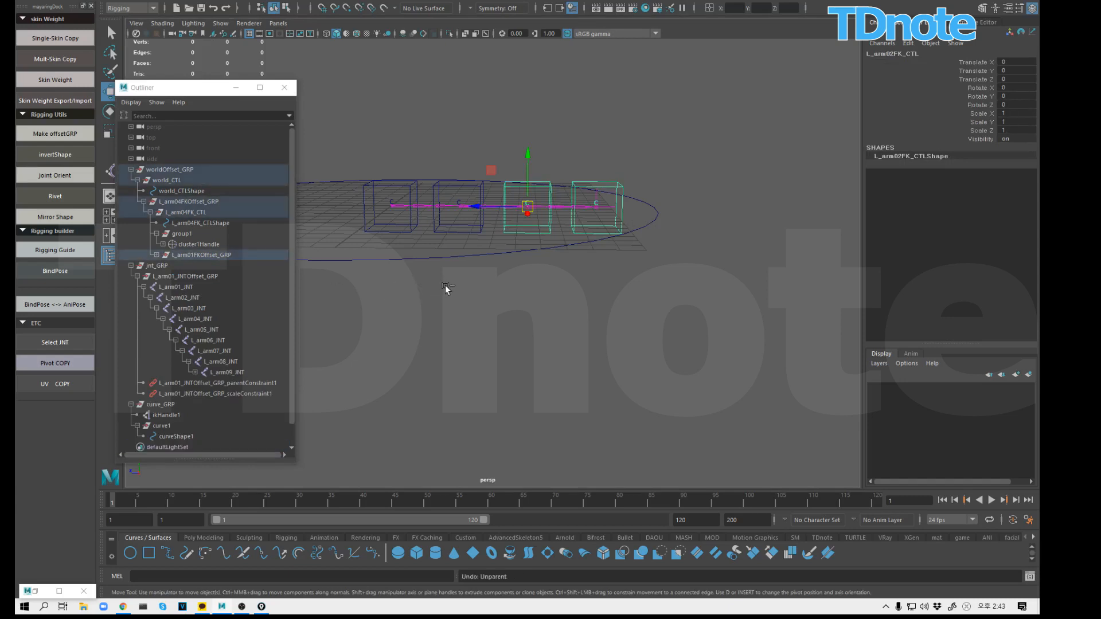
Step: Unparent L_arm02FKOffset_GRP from the L_arm01FK hierarchy and parent it directly under world_CTL
click(398, 309)
click(534, 228)
key(Up)
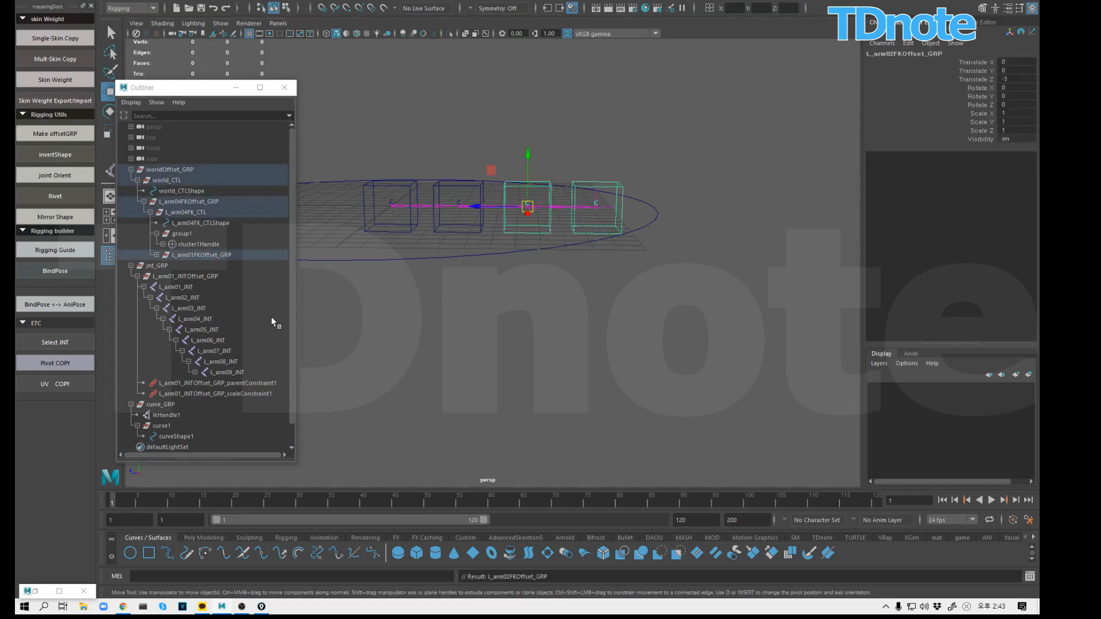
key(shift+p)
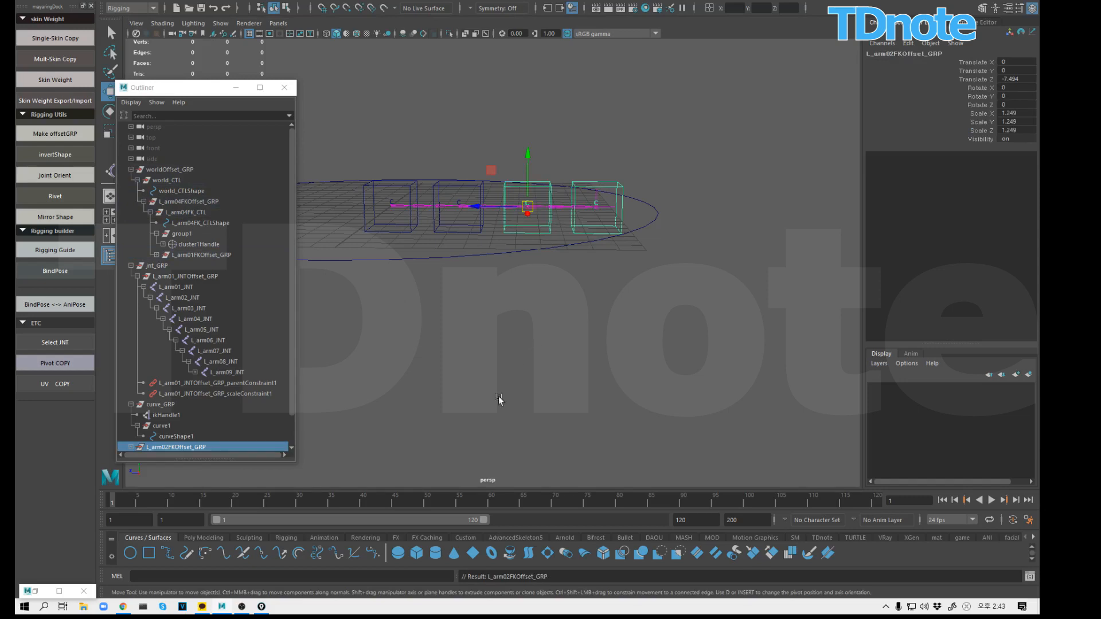
middle_drag(196, 450, 182, 182)
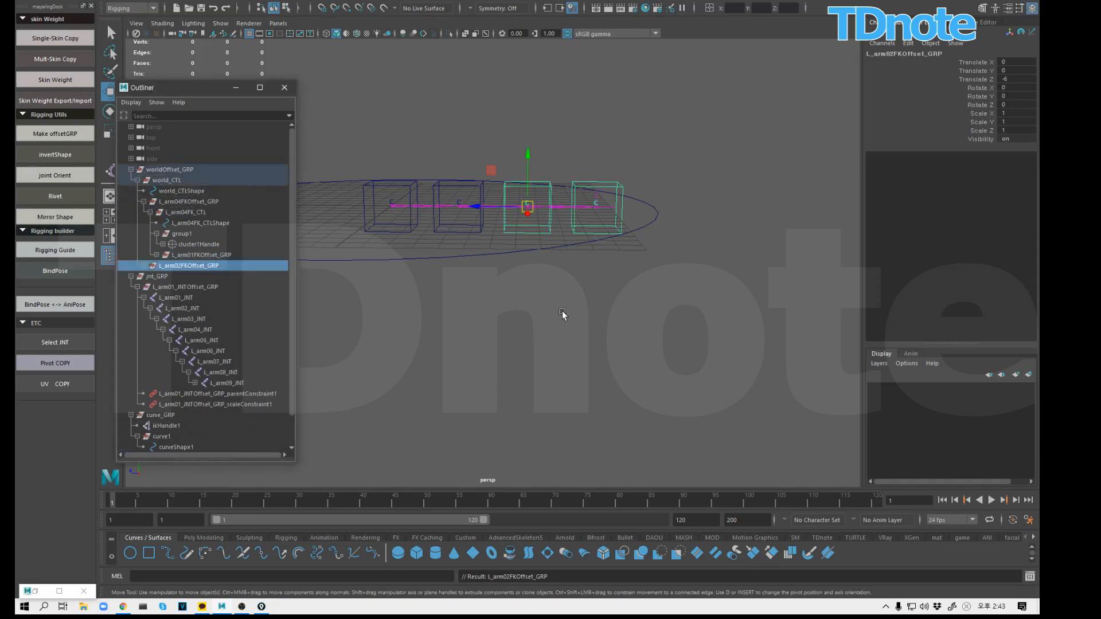
Step: Unparent L_arm03FKOffset_GRP from the L_arm02FK hierarchy and parent it directly under world_CTL
click(589, 232)
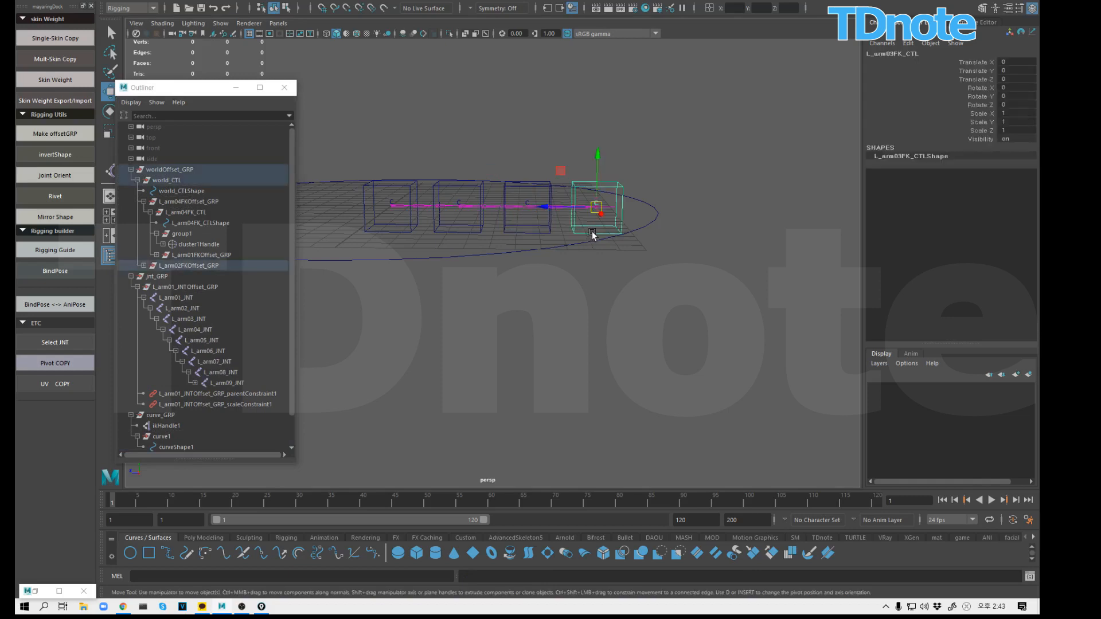
key(Up)
key(shift+p)
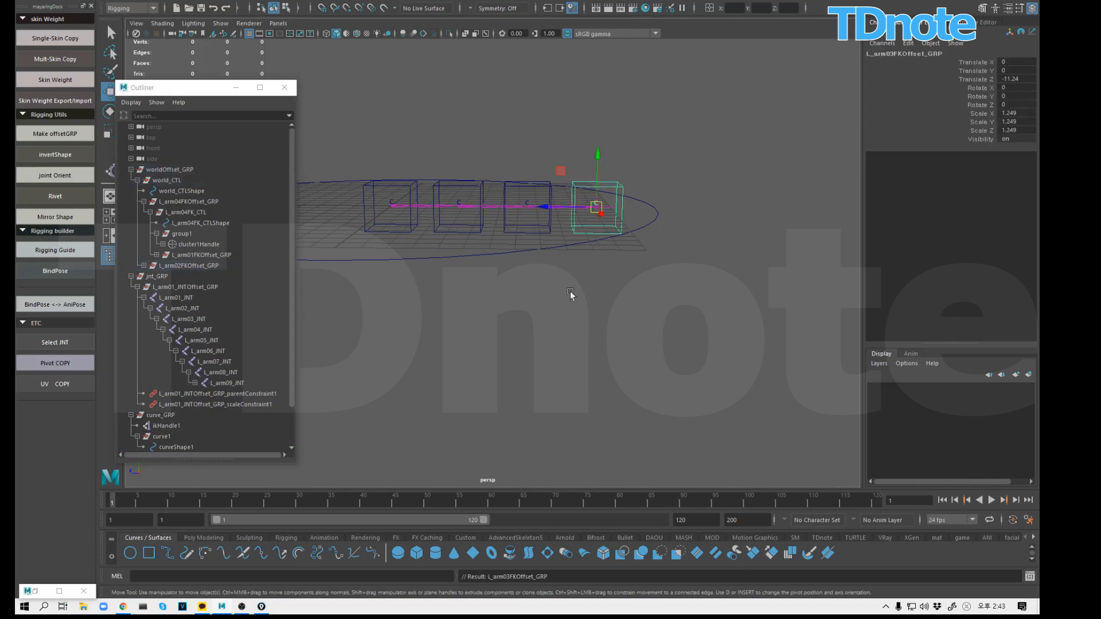
click(186, 181)
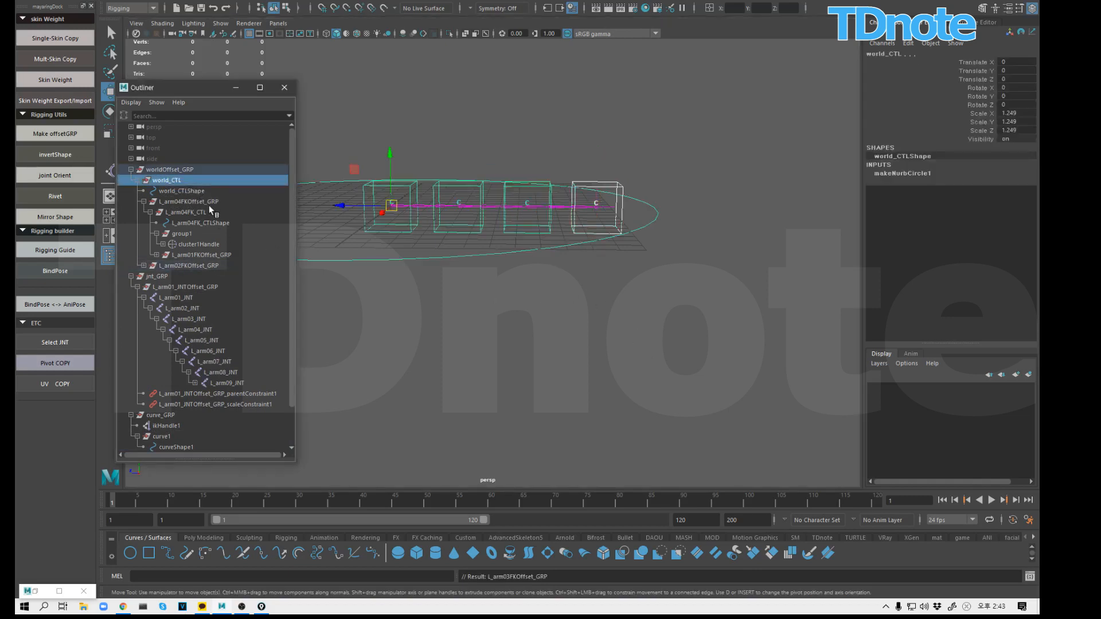
key(p)
click(652, 327)
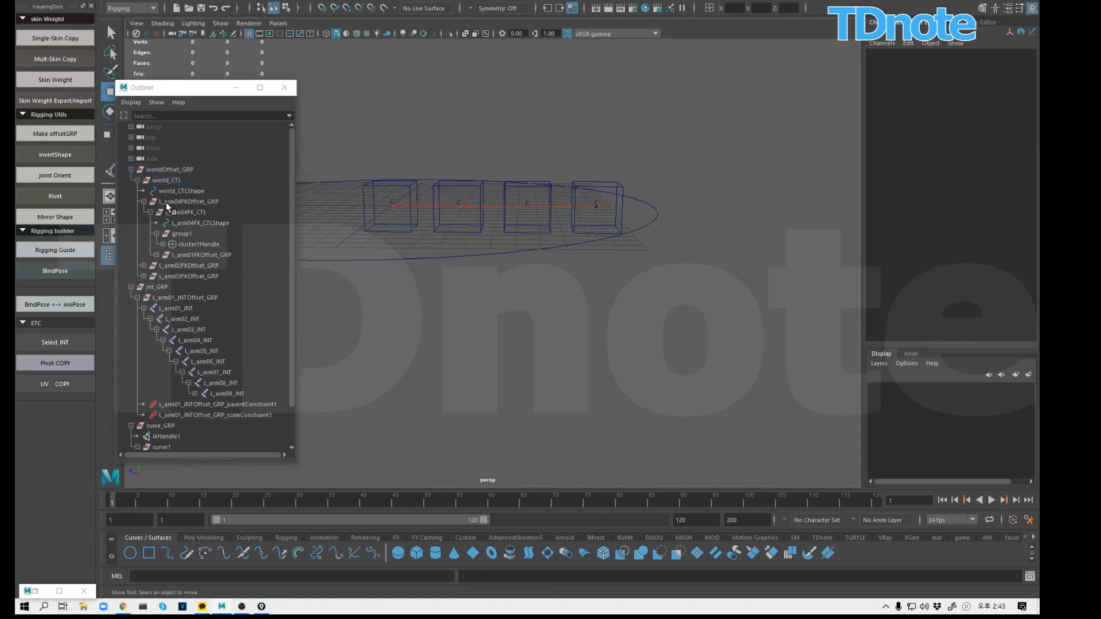
Step: Hide shape nodes in the Outliner, and move L_arm01FKOffset_GRP out of L_arm04FK_CTL to directly under world_CTL
click(131, 102)
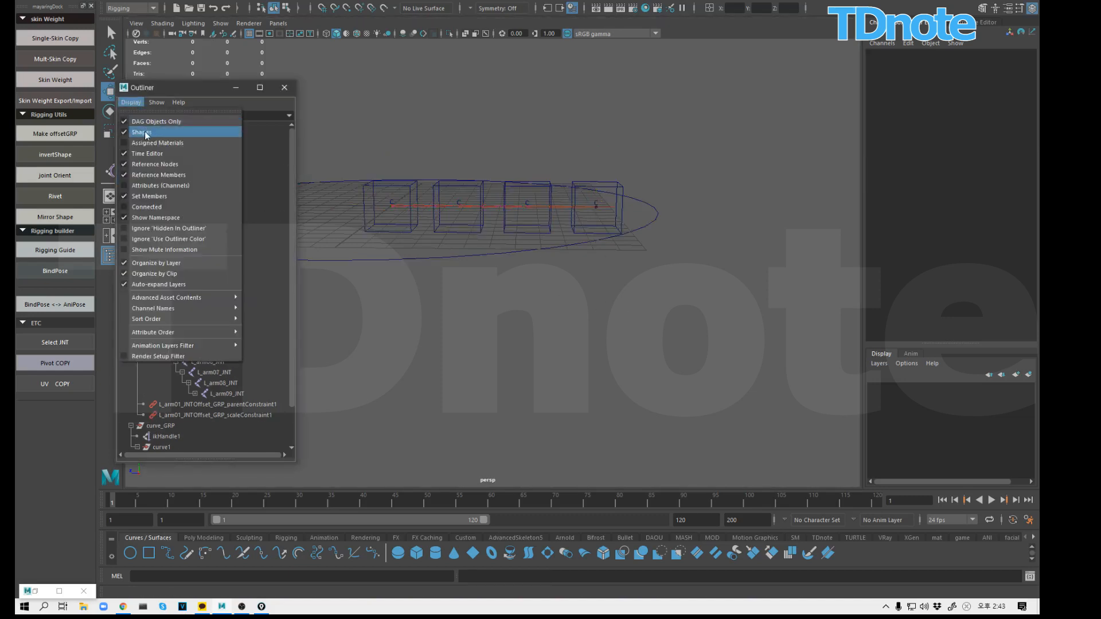
click(155, 130)
click(481, 227)
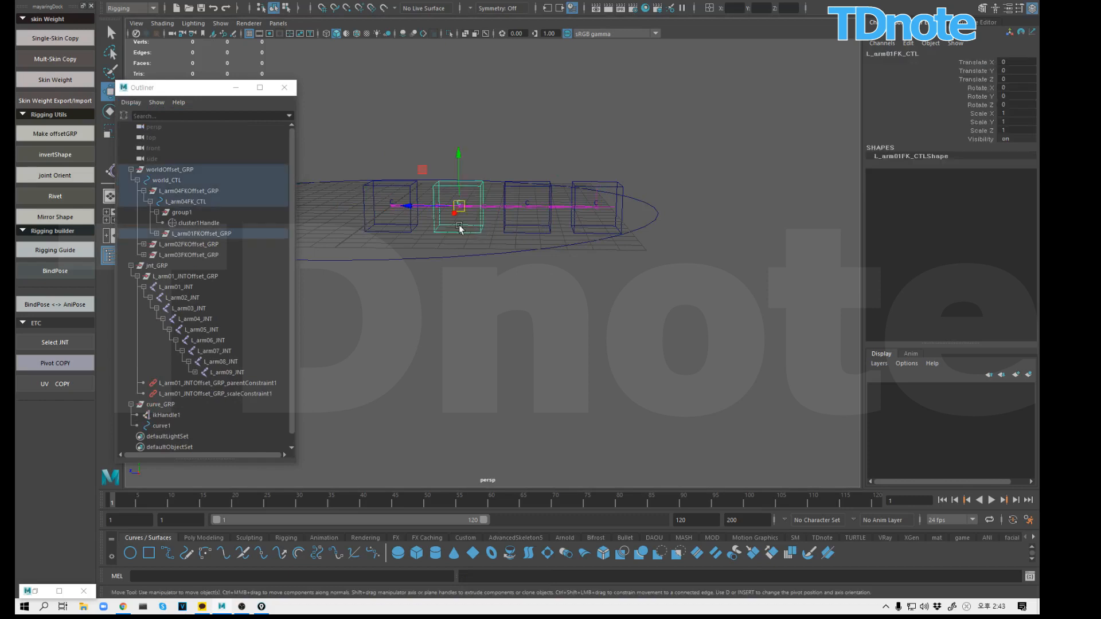
click(211, 233)
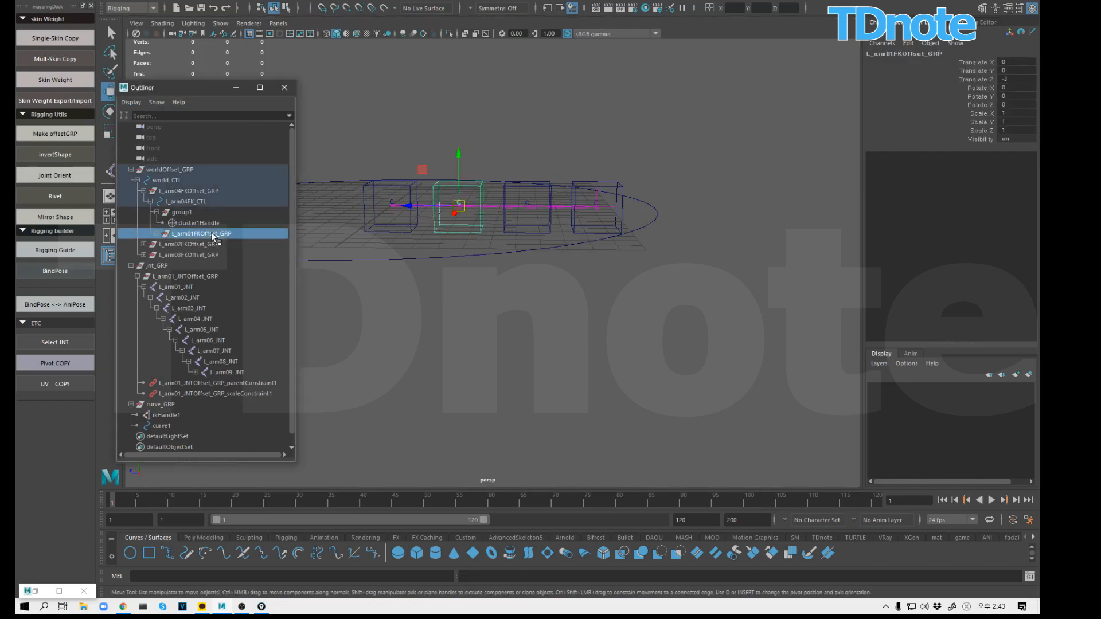
drag(211, 233, 191, 167)
click(144, 191)
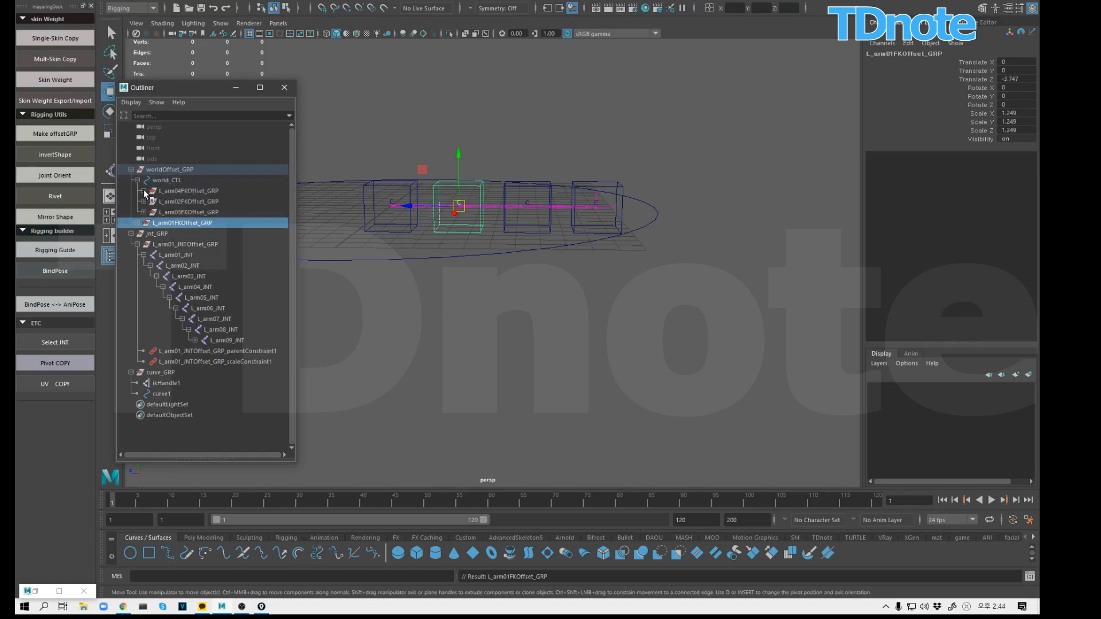
click(457, 297)
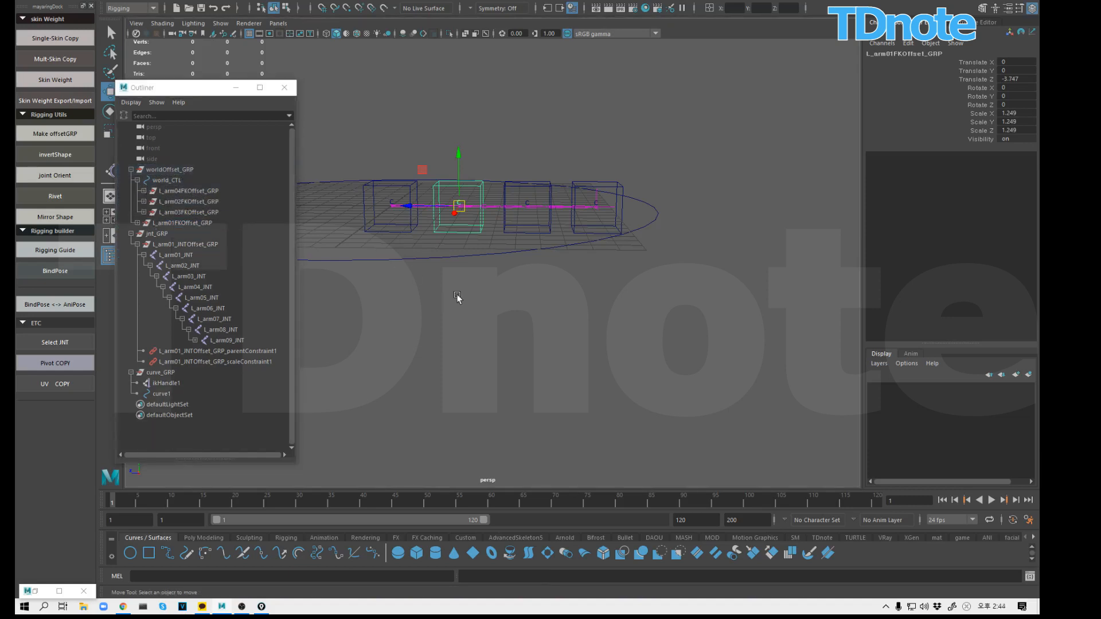
click(171, 222)
drag(171, 222, 174, 184)
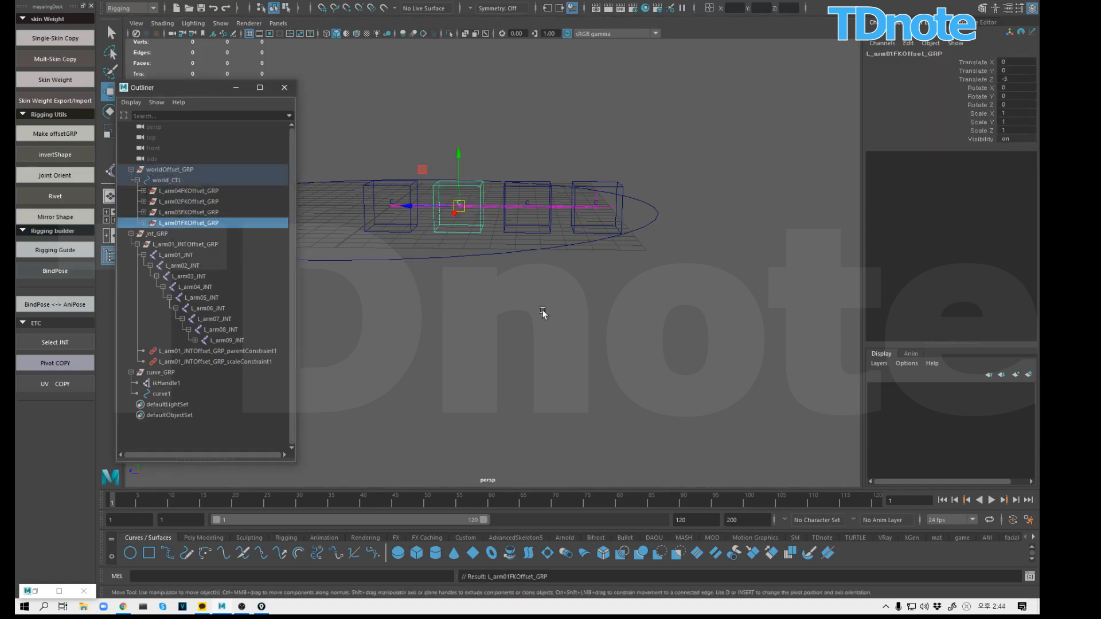
Step: Test the independent controls by raising L_arm01FK_CTL about 4.4 and L_arm02FK_CTL about 4.6, and moving L_arm03FK_CTL outward past the world circle
click(482, 235)
click(483, 221)
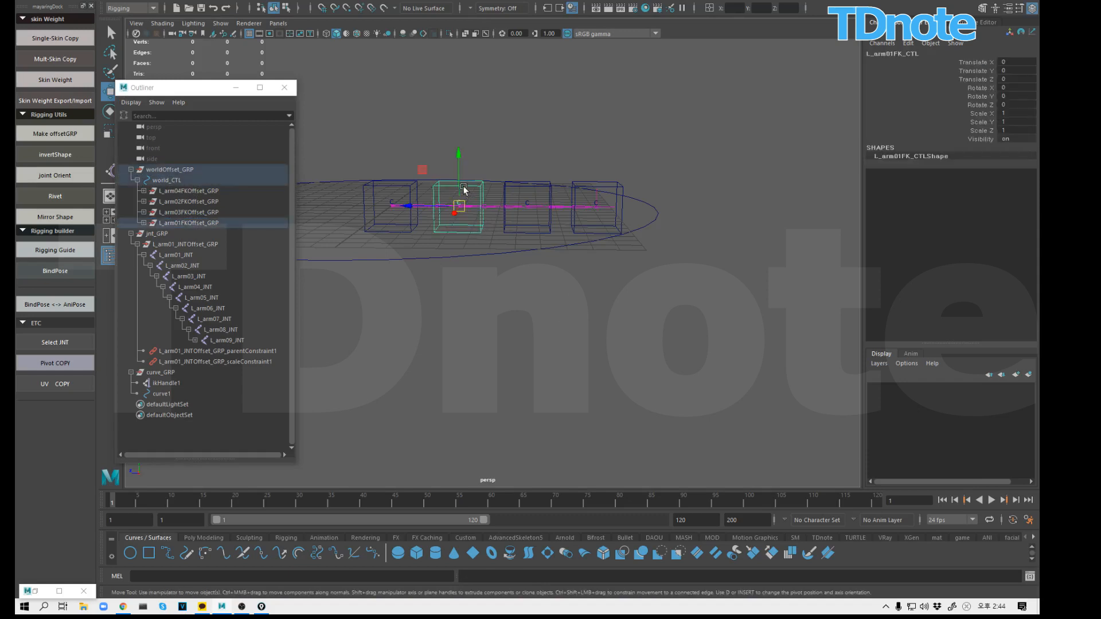
drag(463, 187, 463, 86)
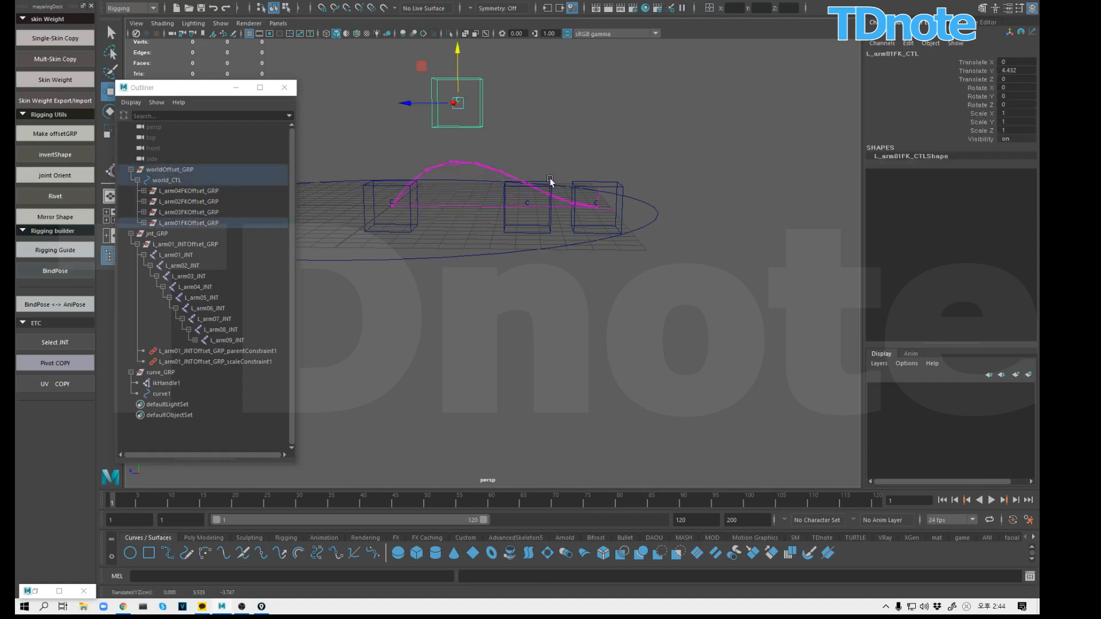
click(552, 190)
drag(528, 170, 533, 68)
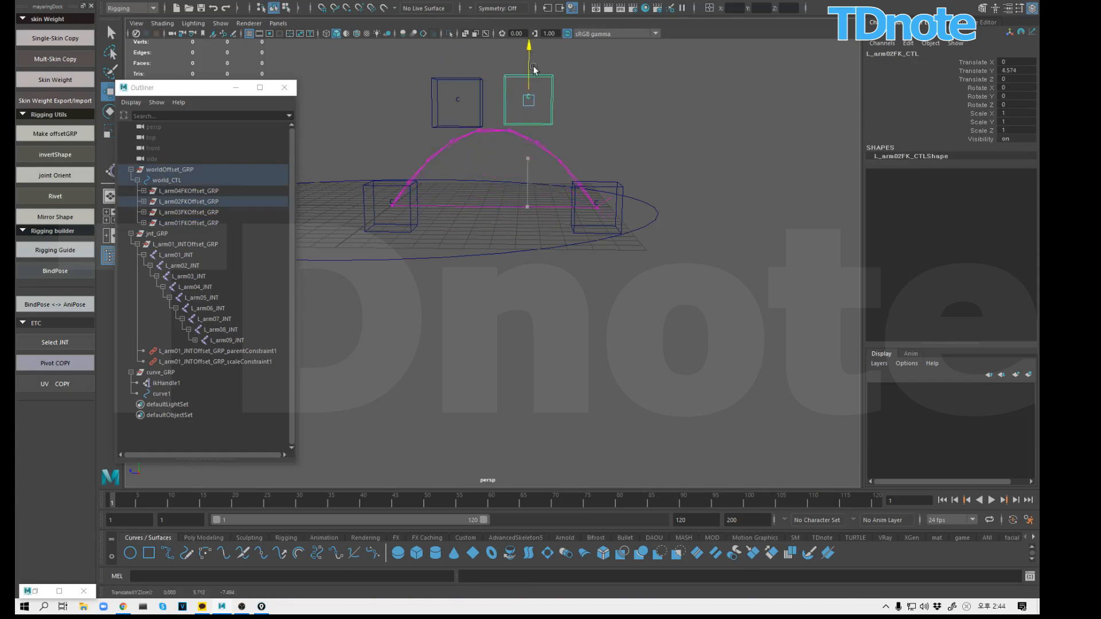
click(619, 188)
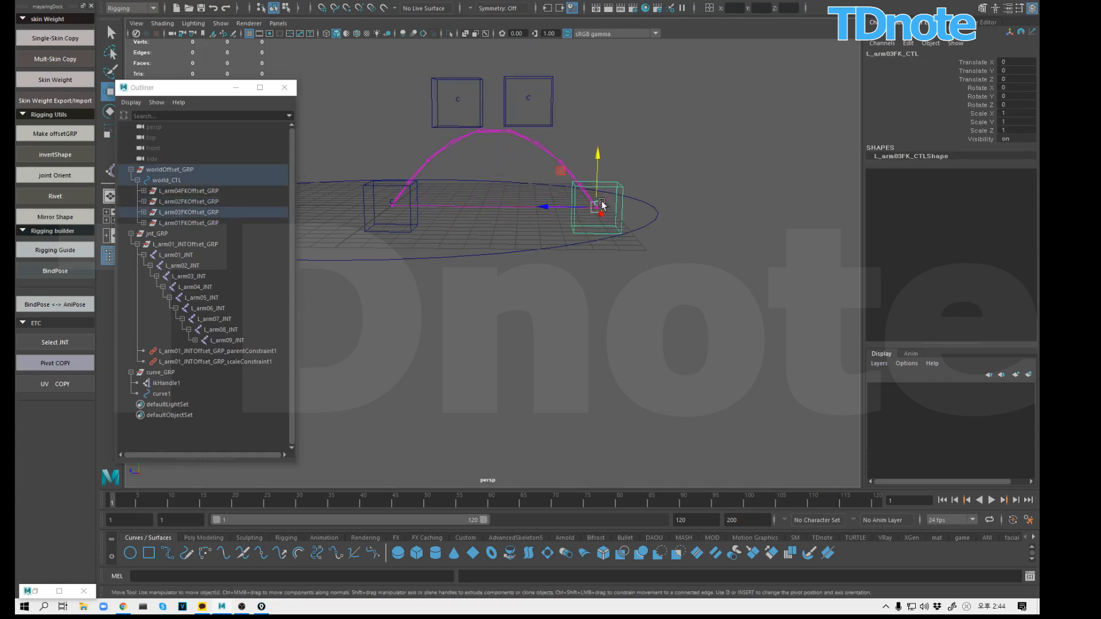
drag(601, 203, 810, 222)
Step: Scale world_CTL uniformly up to about 2.12 to test how the arm stretches with the whole rig
alt+drag(759, 266, 690, 302)
click(665, 289)
key(r)
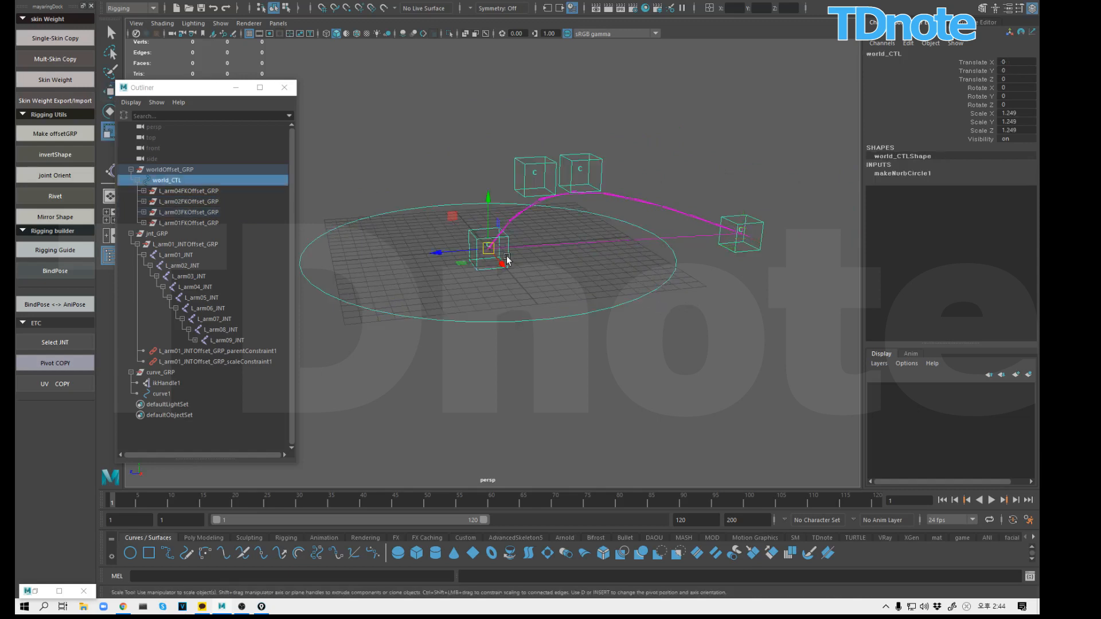
middle_drag(507, 260, 585, 235)
alt+drag(585, 235, 645, 292)
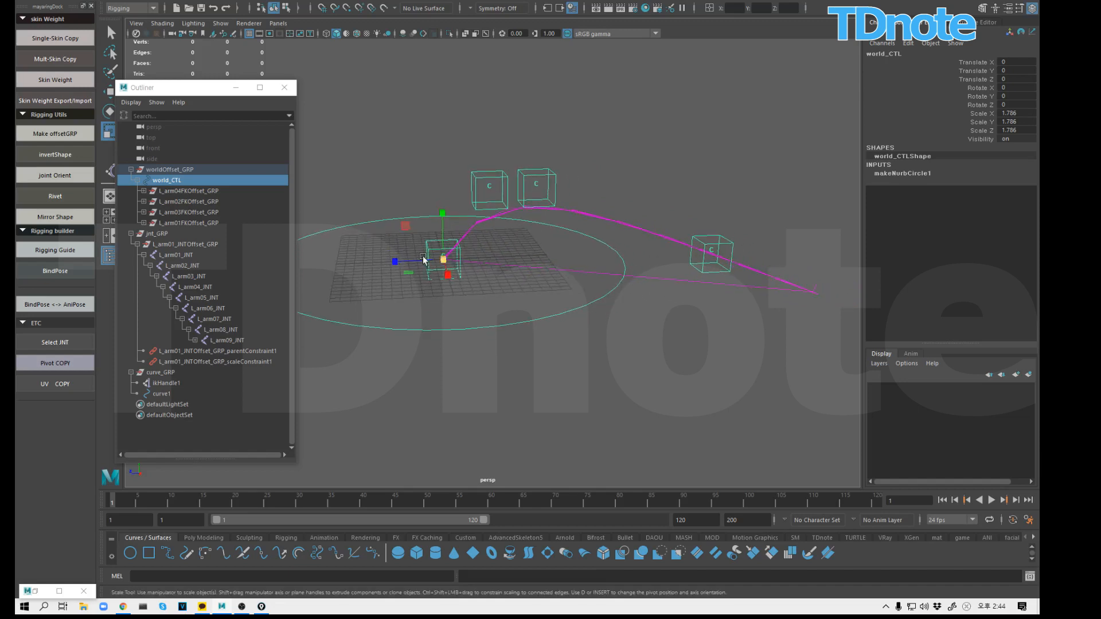
middle_drag(423, 259, 597, 252)
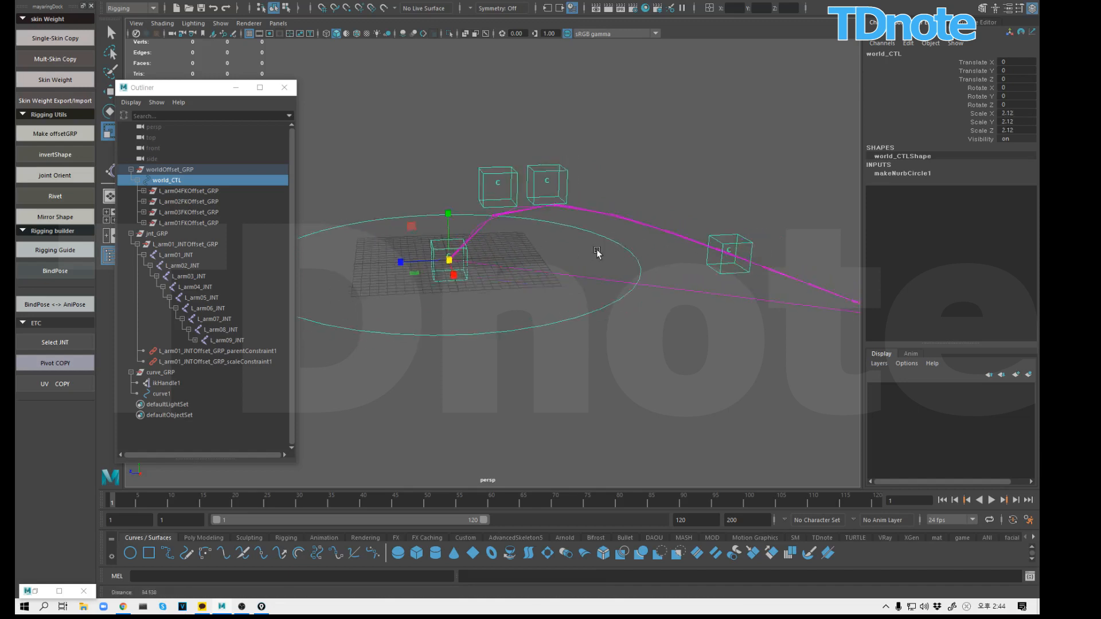
alt+drag(596, 252, 622, 319)
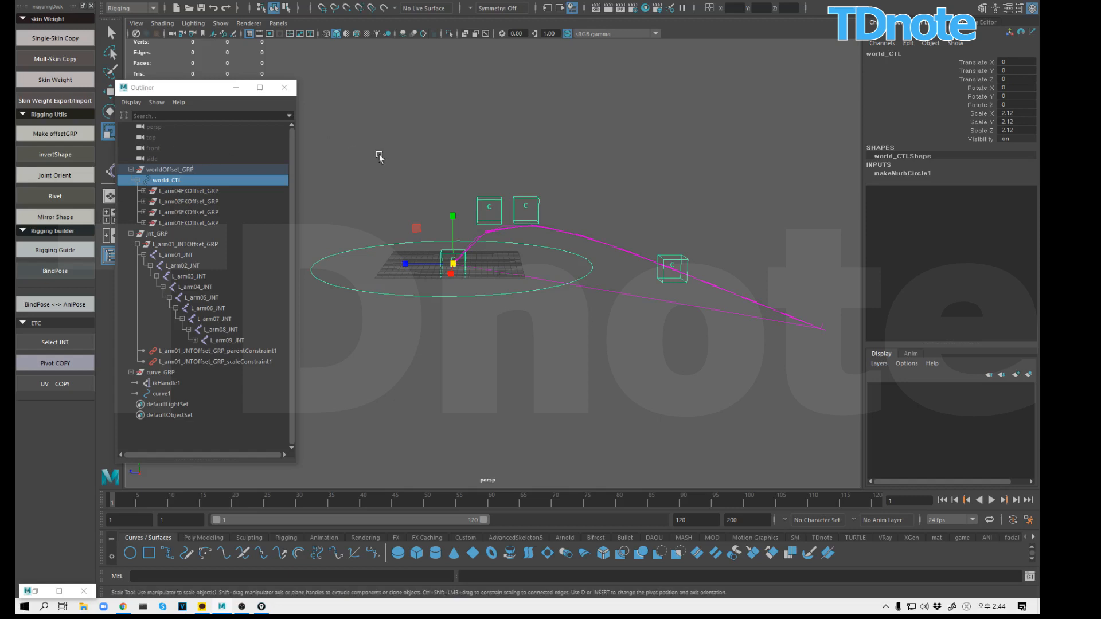
Step: Try to move L_arm01FK_CTL slightly upward on the enlarged rig, and undo the change
click(585, 204)
click(500, 206)
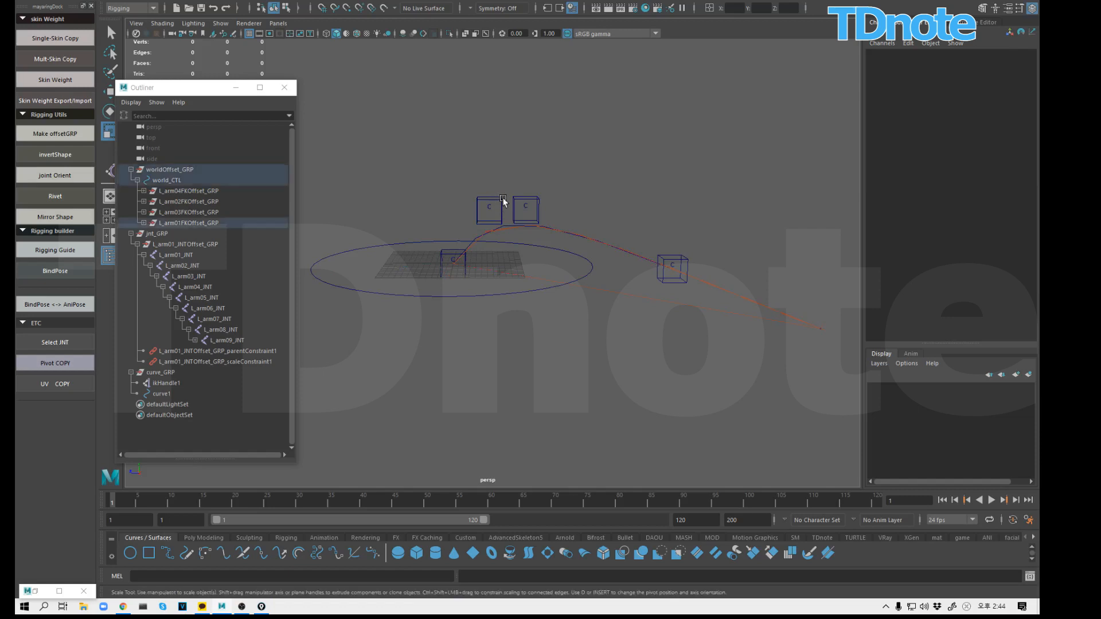
key(w)
mouse_move(497, 212)
mouse_down()
mouse_move(501, 193)
mouse_move(475, 203)
mouse_move(499, 196)
mouse_up()
key(ctrl+z)
key(ctrl+z)
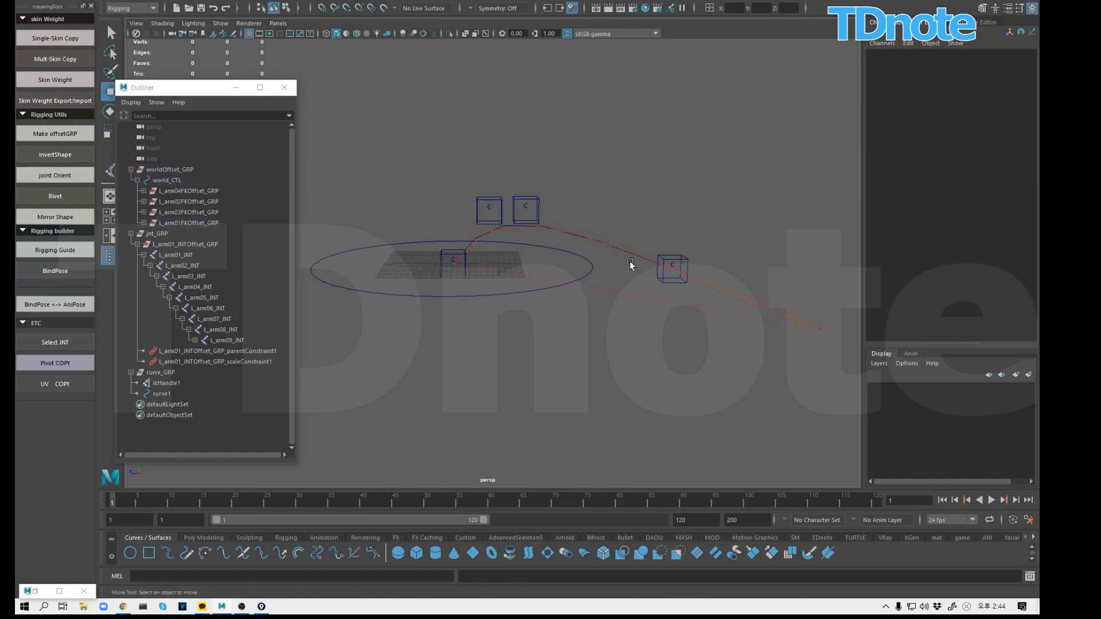
Step: Scale world_CTL uniformly to about 1.97 and inspect the channels of L_arm02_JNT
click(496, 293)
key(r)
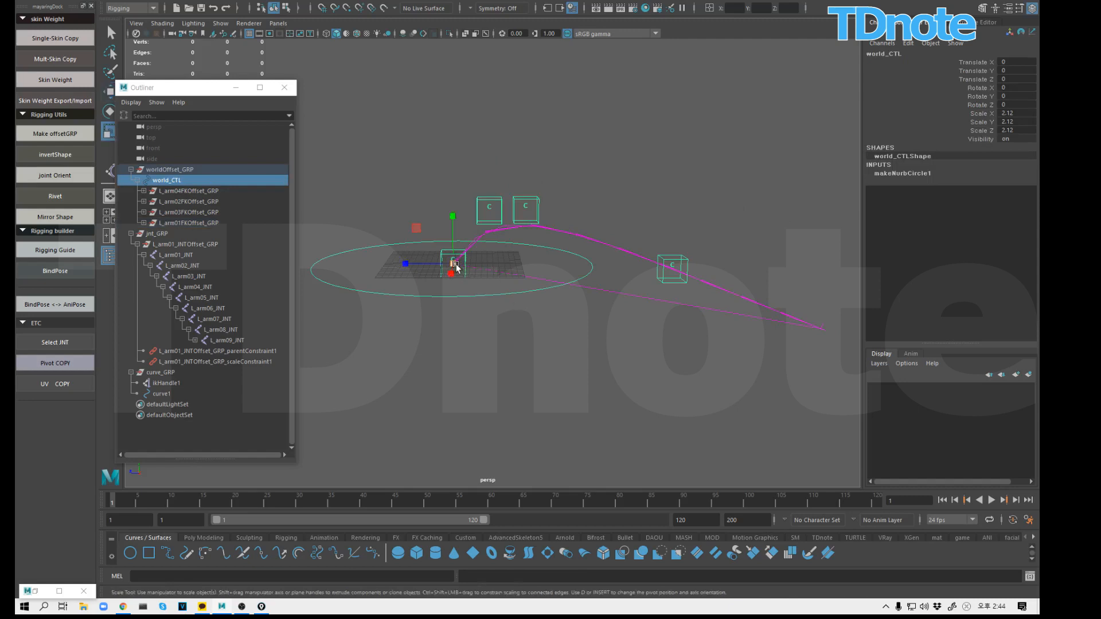
drag(455, 263, 538, 251)
click(481, 384)
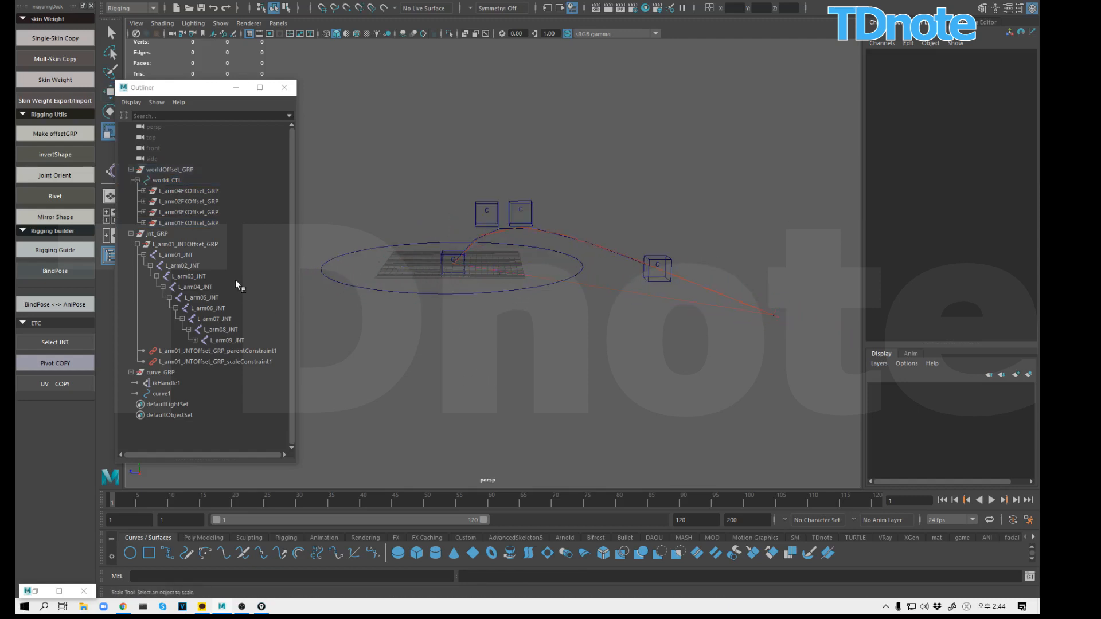
click(182, 266)
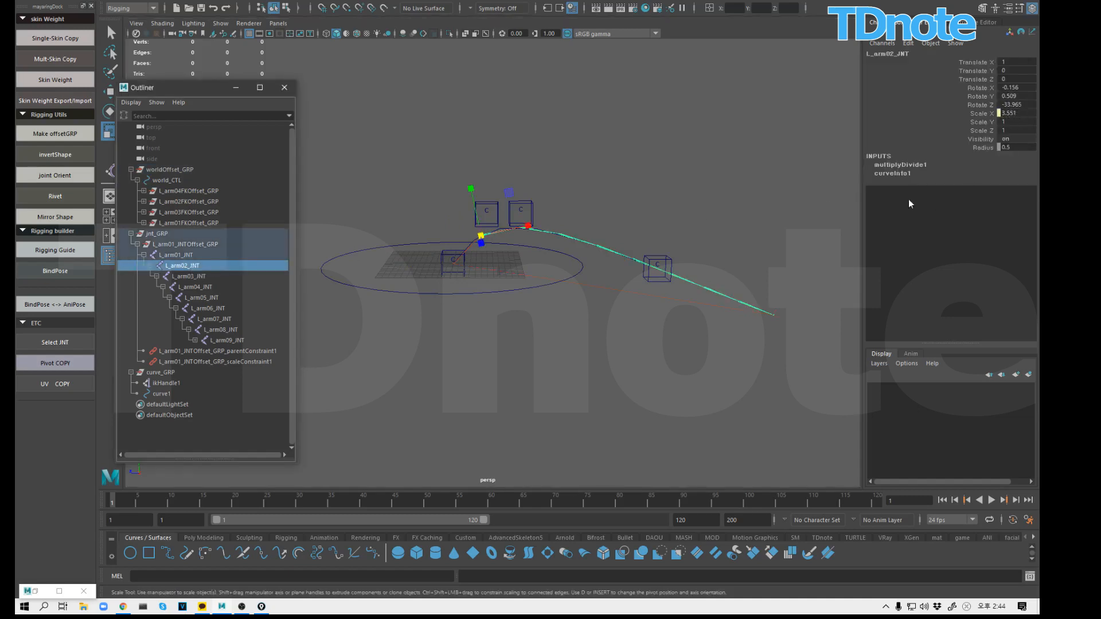
alt+drag(686, 219, 697, 200)
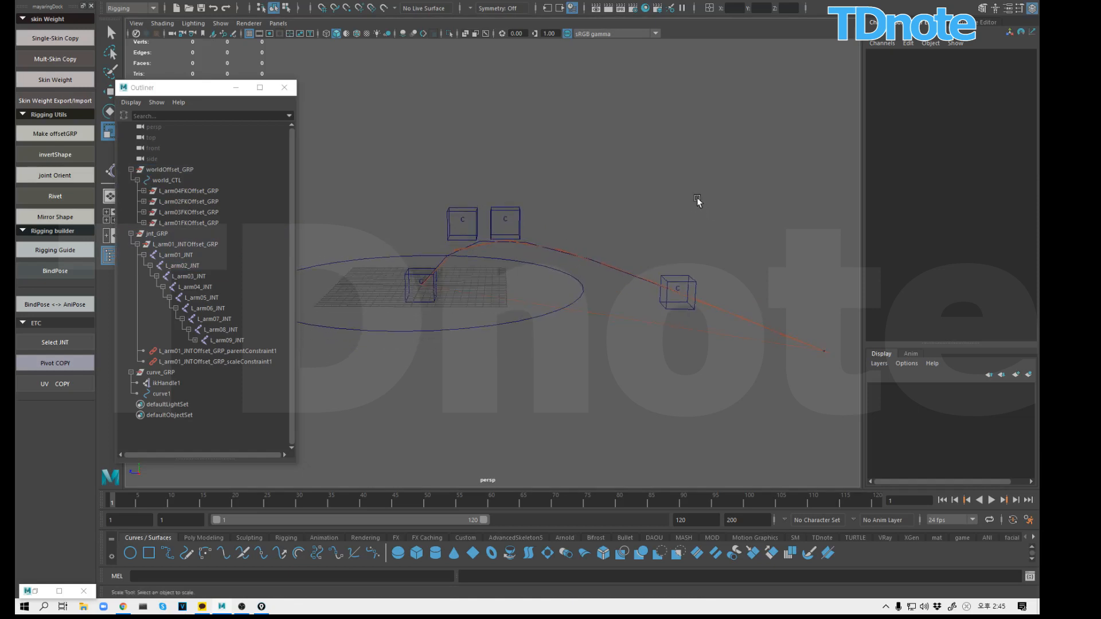
Step: Define a new keyable Float attribute named gobalScale for L_arm01_JNTOffset_GRP
click(203, 244)
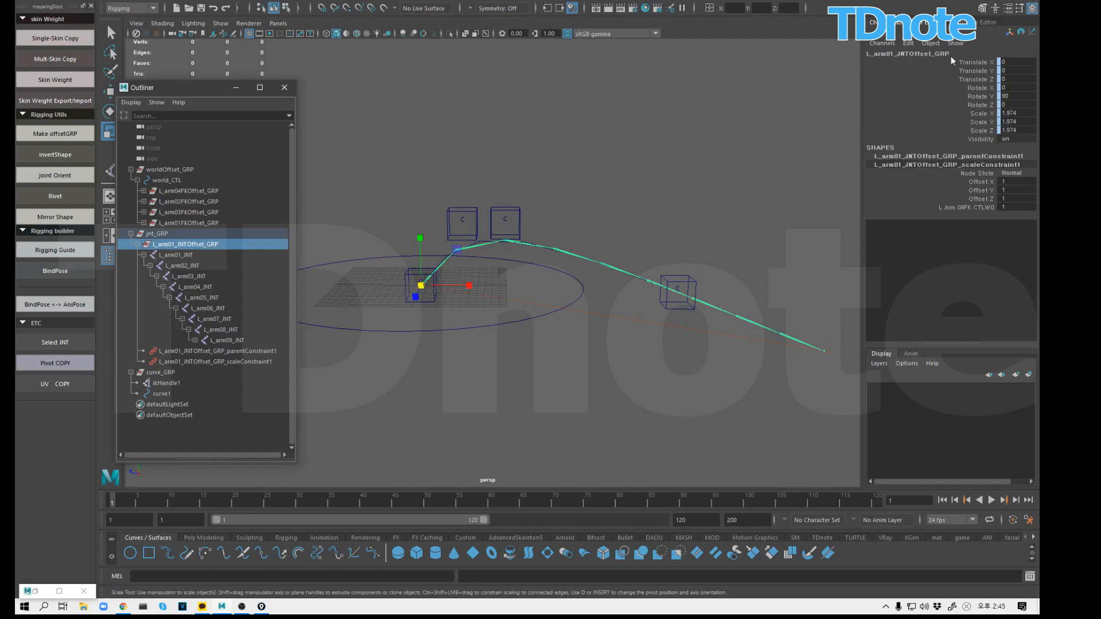
click(908, 44)
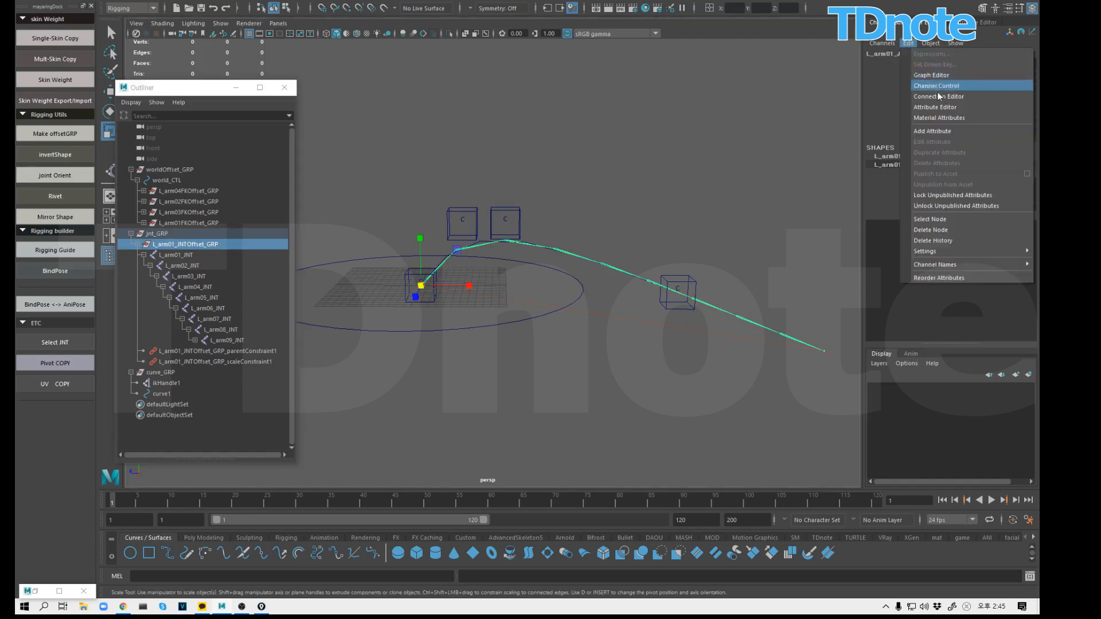
click(938, 131)
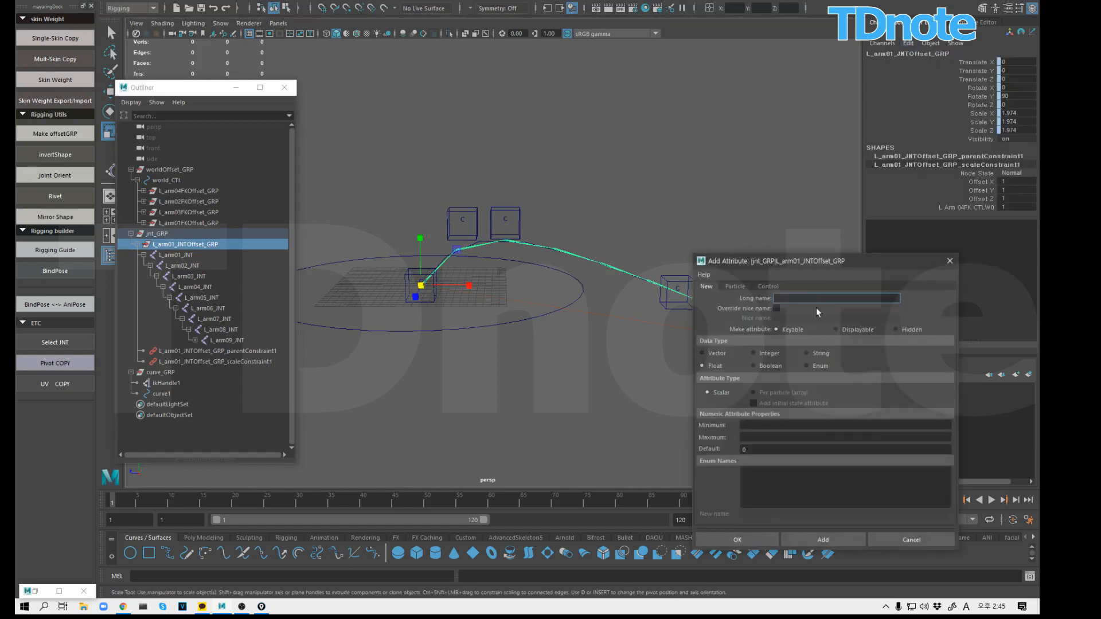
text(gobalScale)
click(776, 354)
click(821, 354)
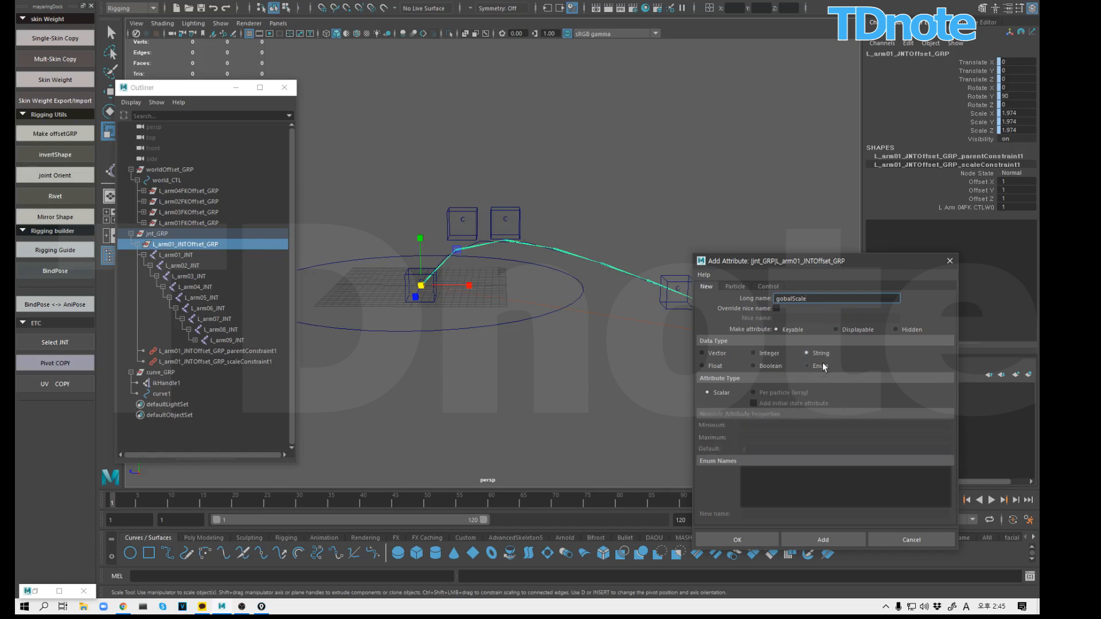
click(721, 354)
click(715, 367)
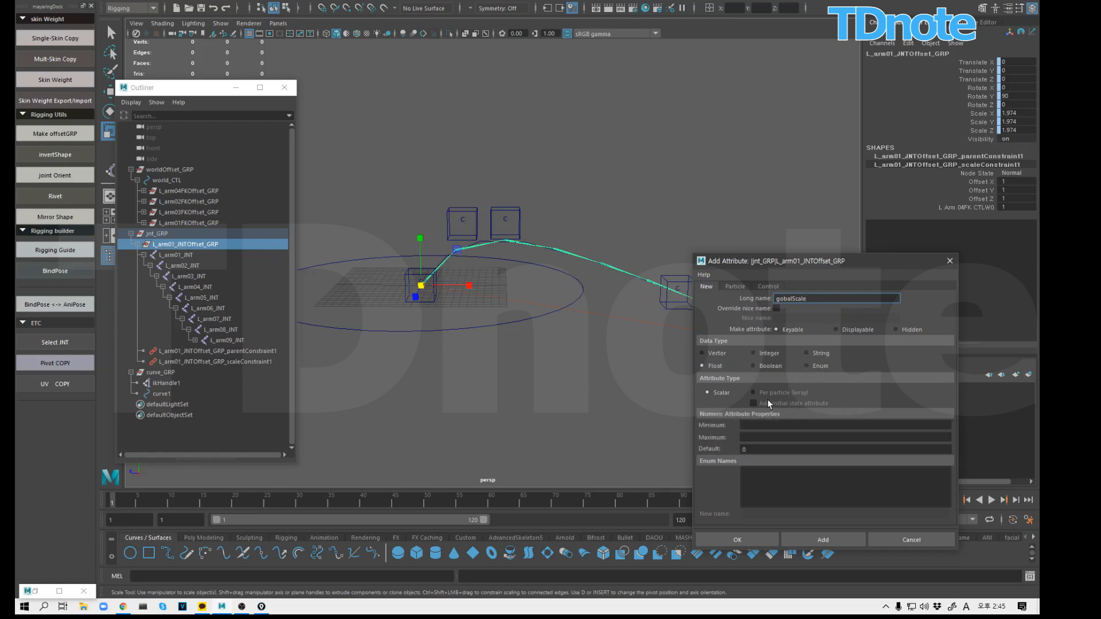
Step: Give the gobalScale attribute a minimum of 0.001, a maximum of 9999 and a default of 1, and add it
click(778, 424)
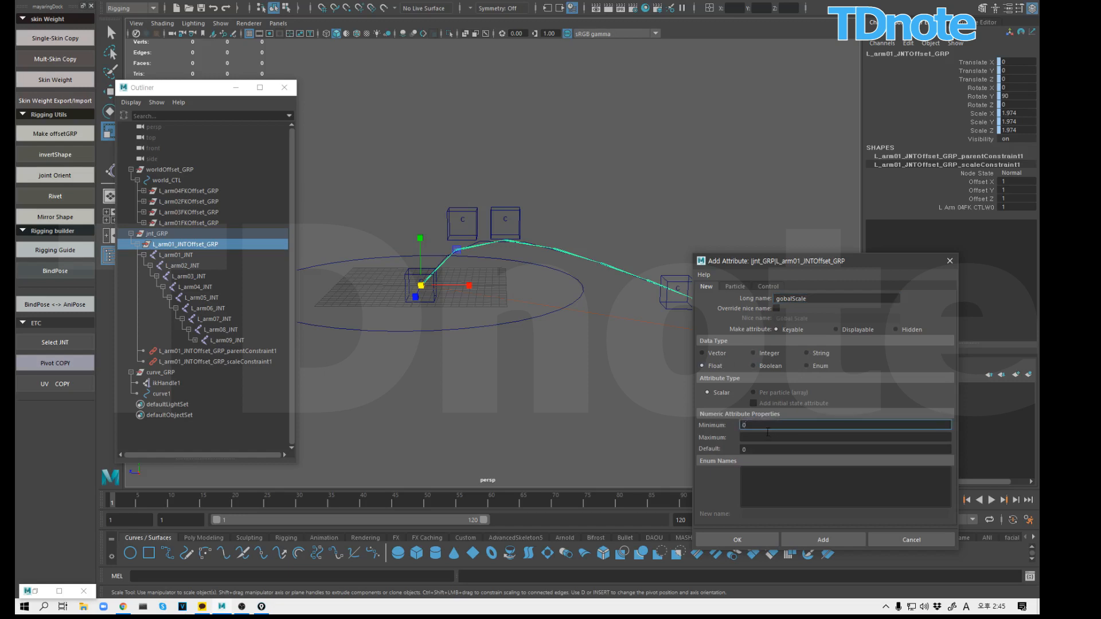
drag(756, 425, 656, 413)
text(01)
key(Tab)
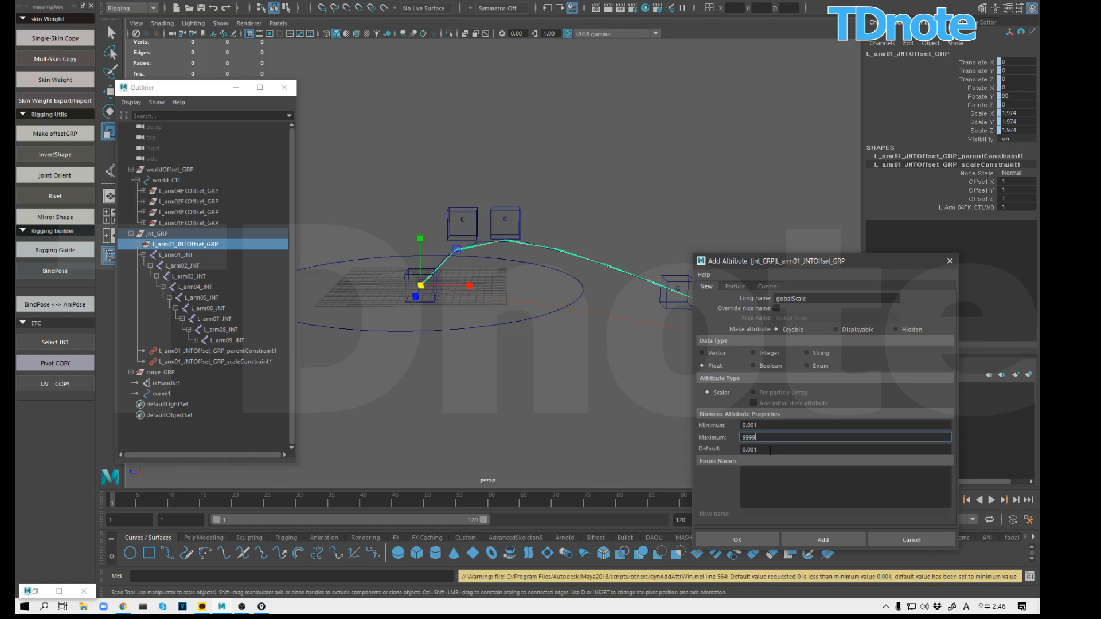
key(Tab)
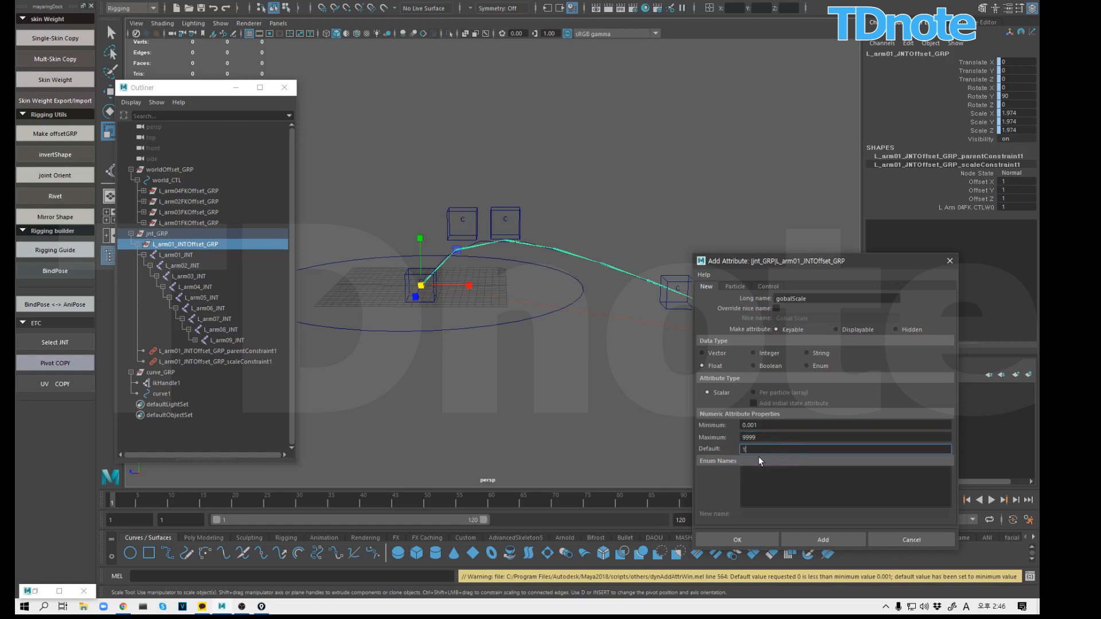
click(831, 541)
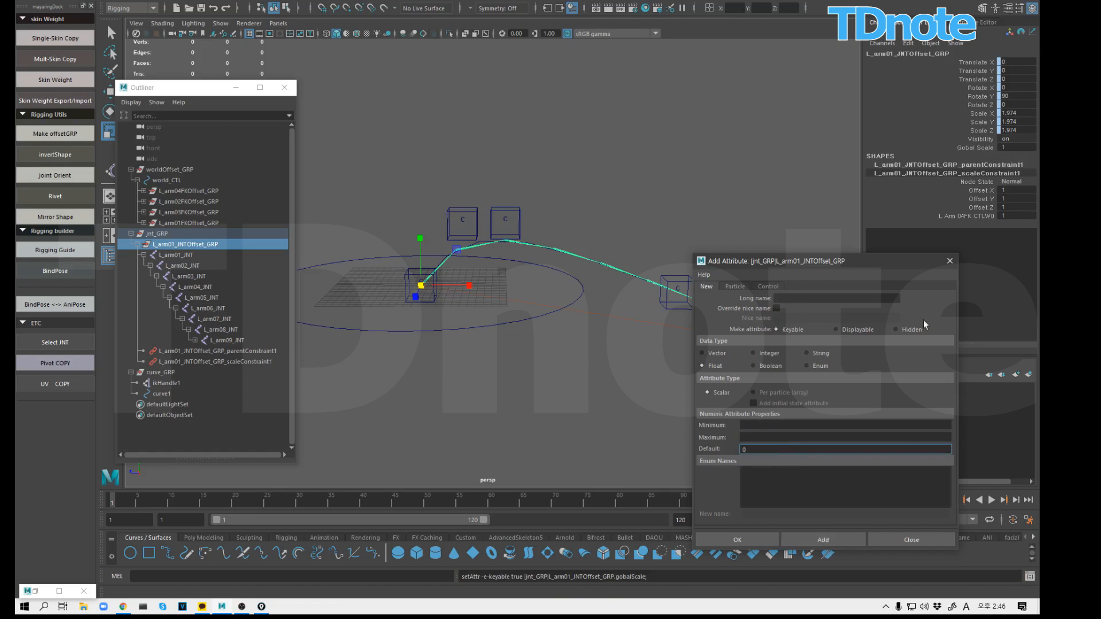
click(949, 261)
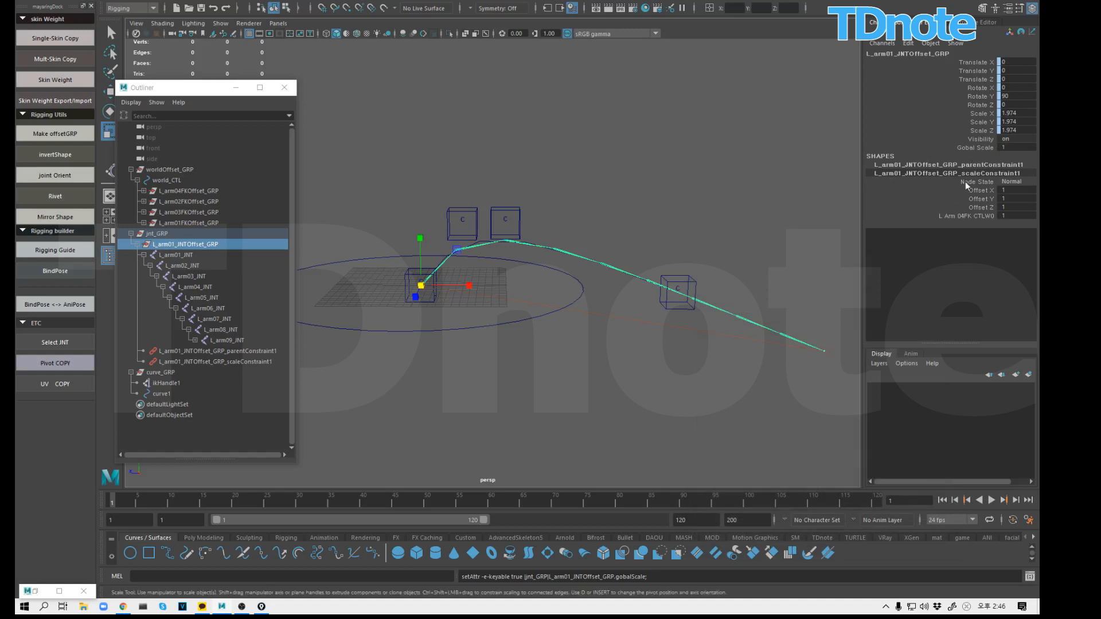
click(494, 328)
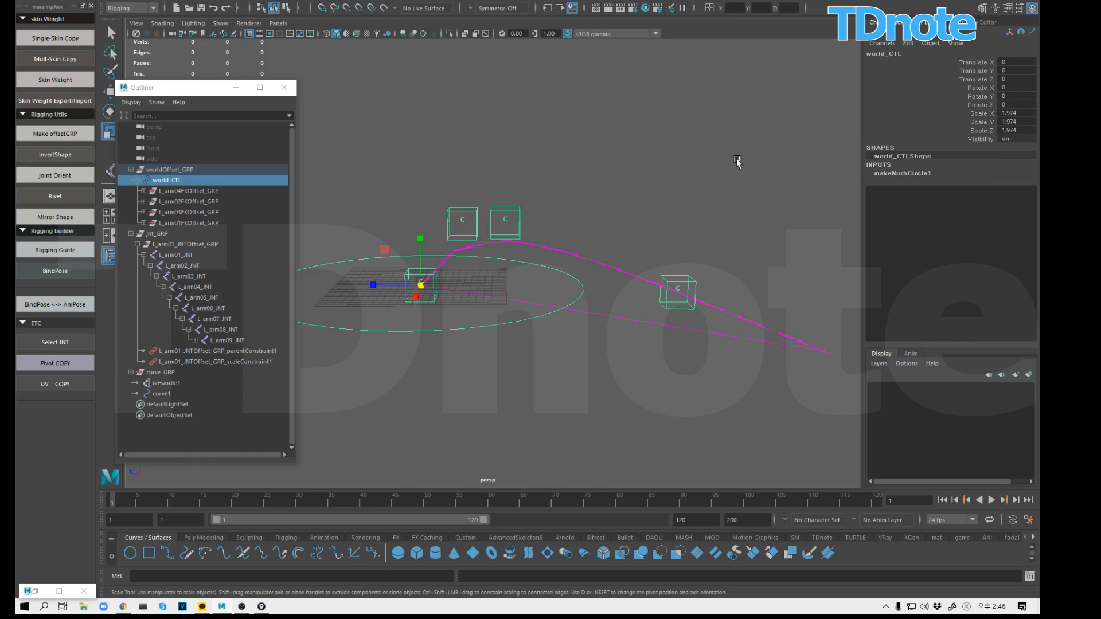
click(908, 43)
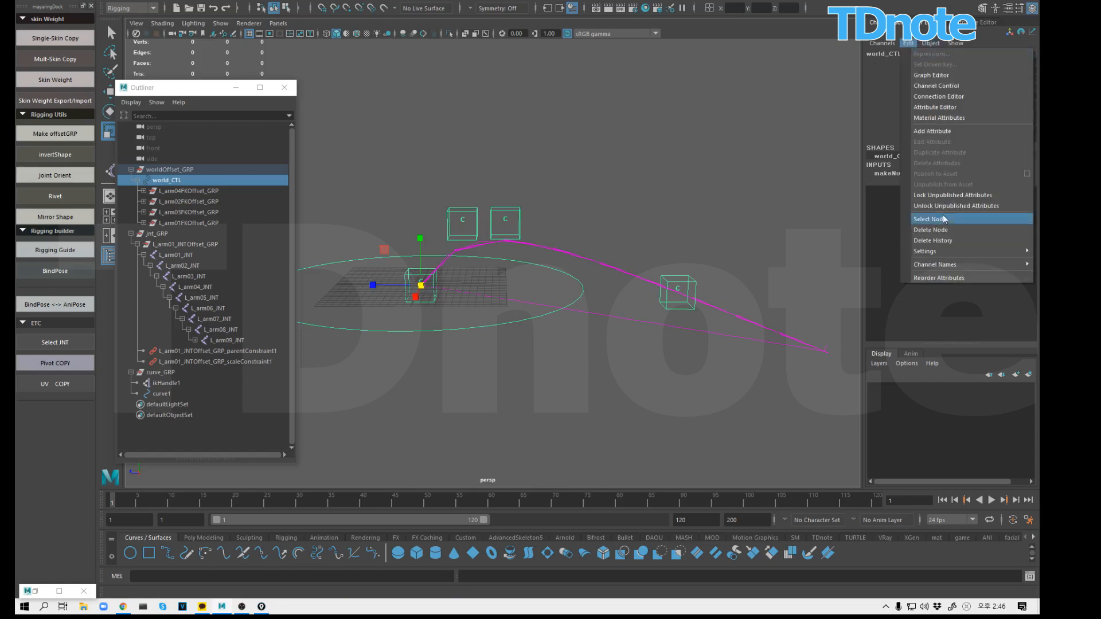
click(947, 97)
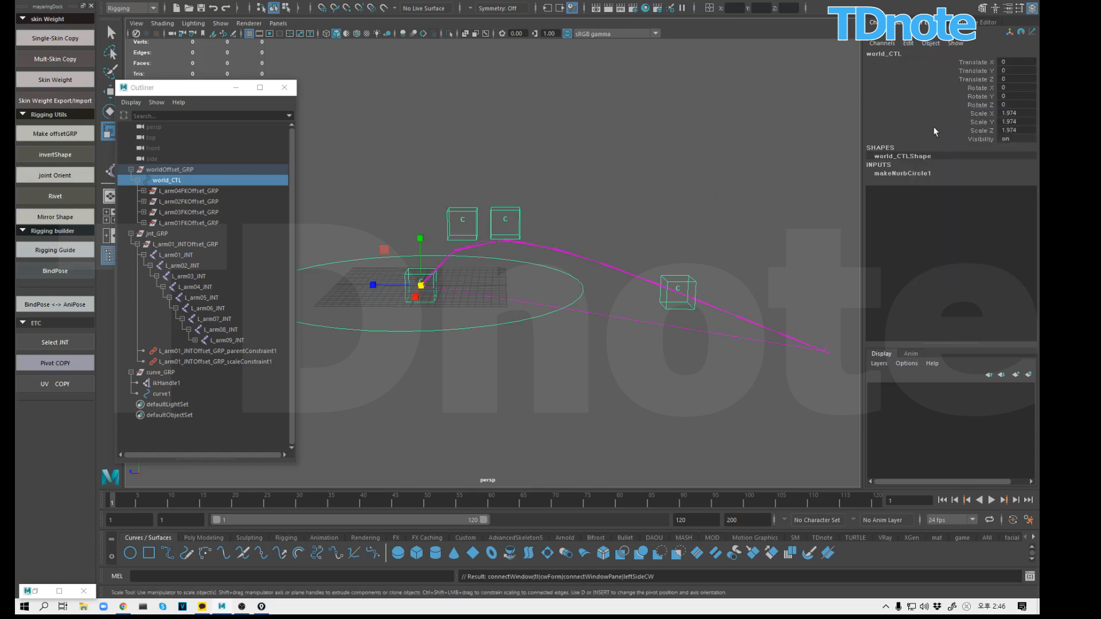
drag(736, 200, 594, 187)
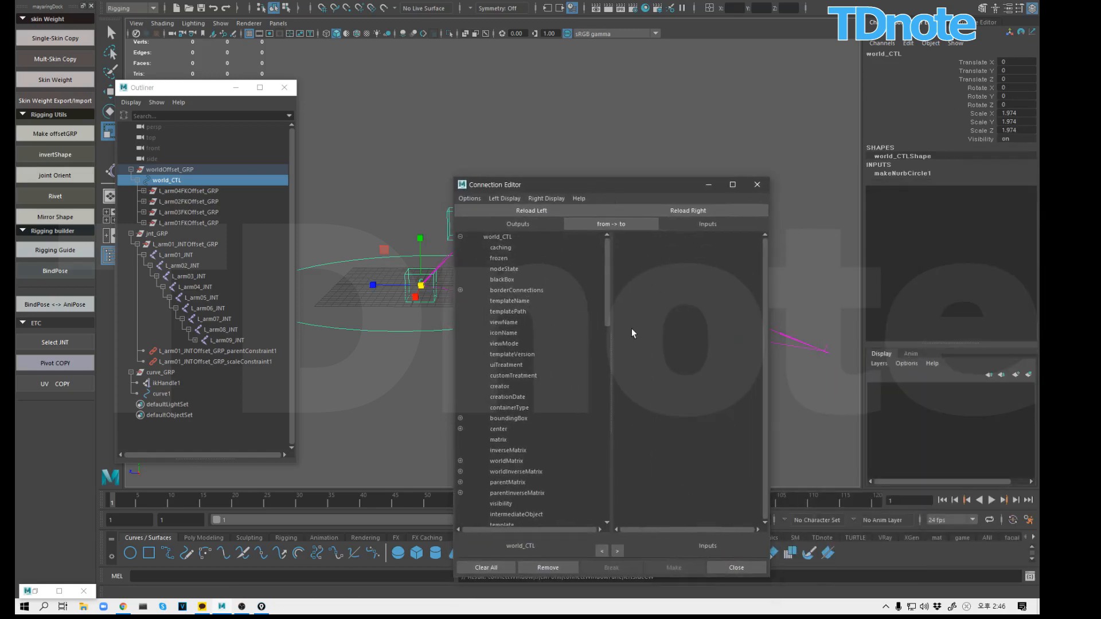
drag(605, 318, 592, 523)
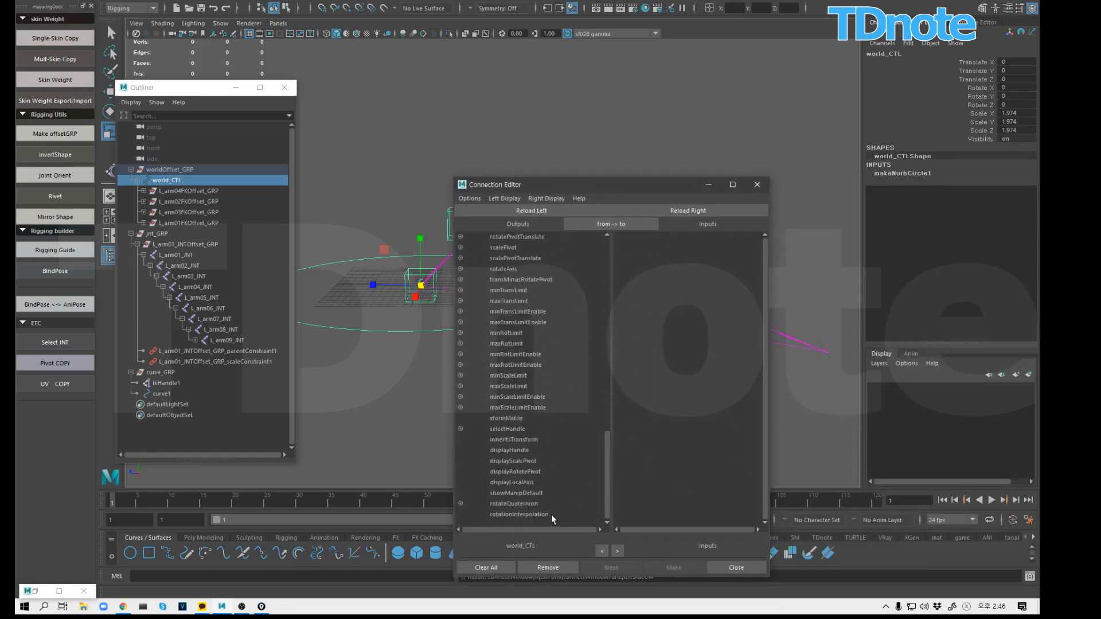
click(552, 209)
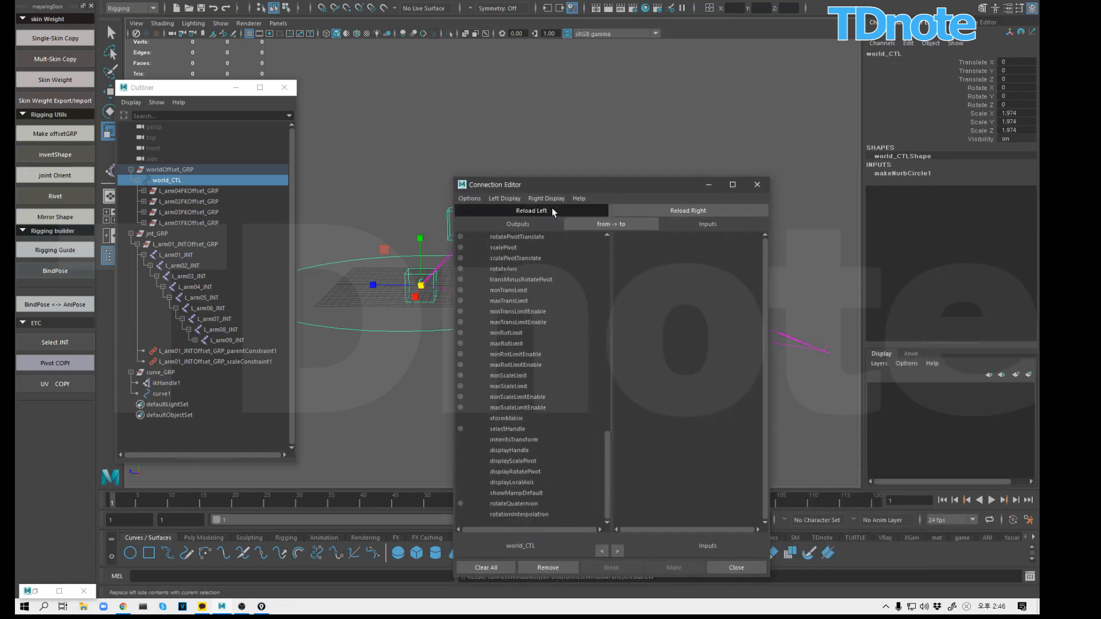
drag(609, 429, 609, 395)
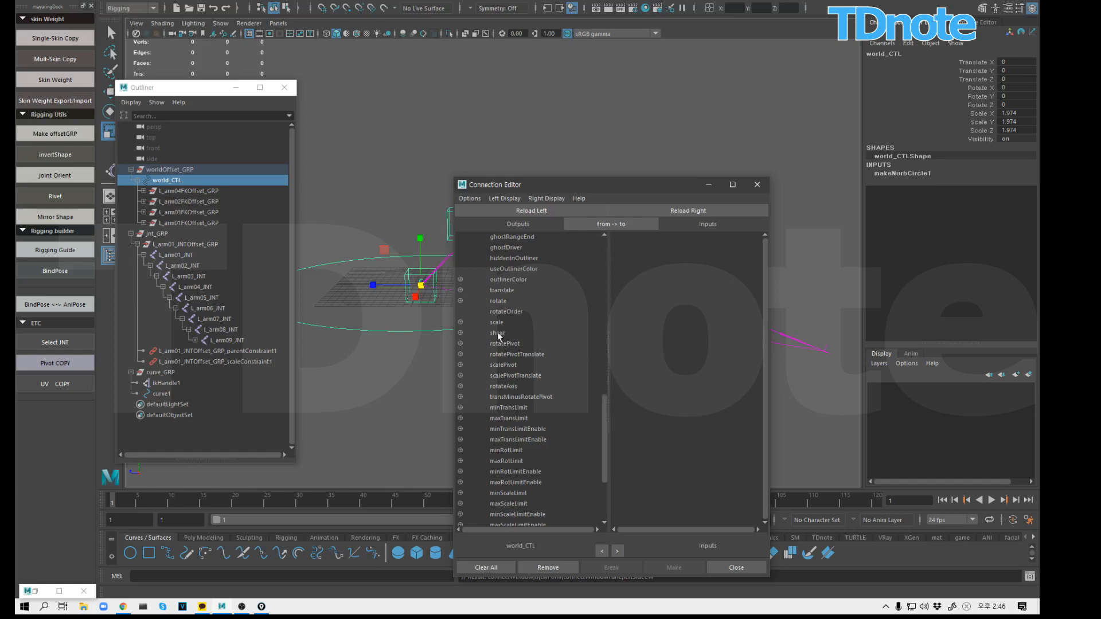
click(460, 322)
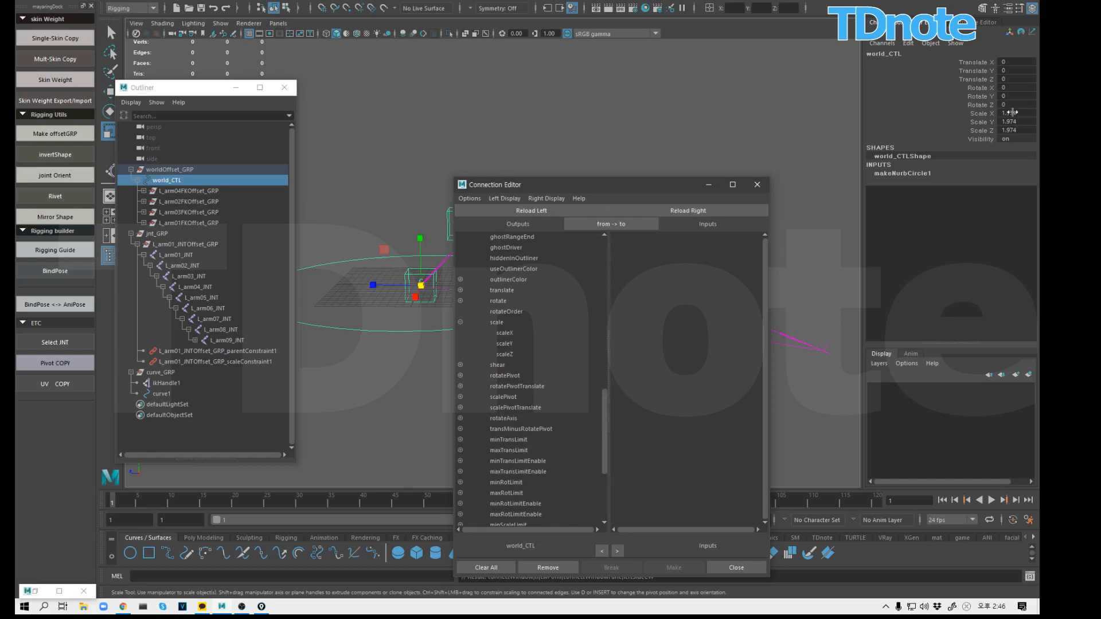
click(760, 191)
Step: Reset world_CTL's Scale X, Y and Z to 1
drag(1015, 113, 1012, 130)
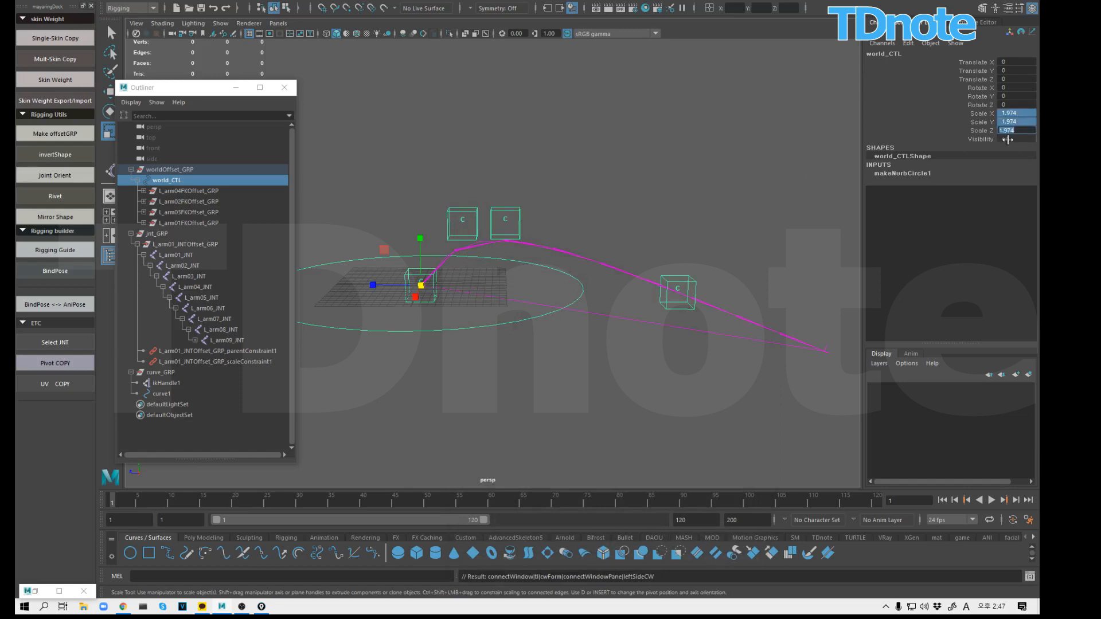
text(1)
key(Return)
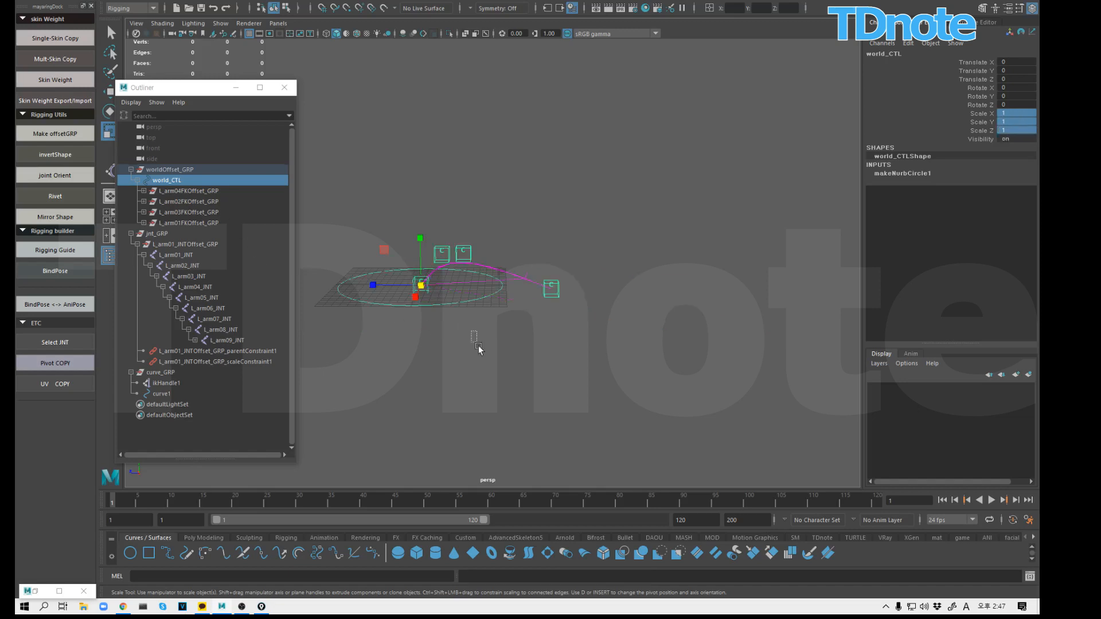
Step: Add a keyable Float attribute named globalScale to world_CTL with minimum 0.001, maximum 999 and default 1
click(471, 318)
click(468, 298)
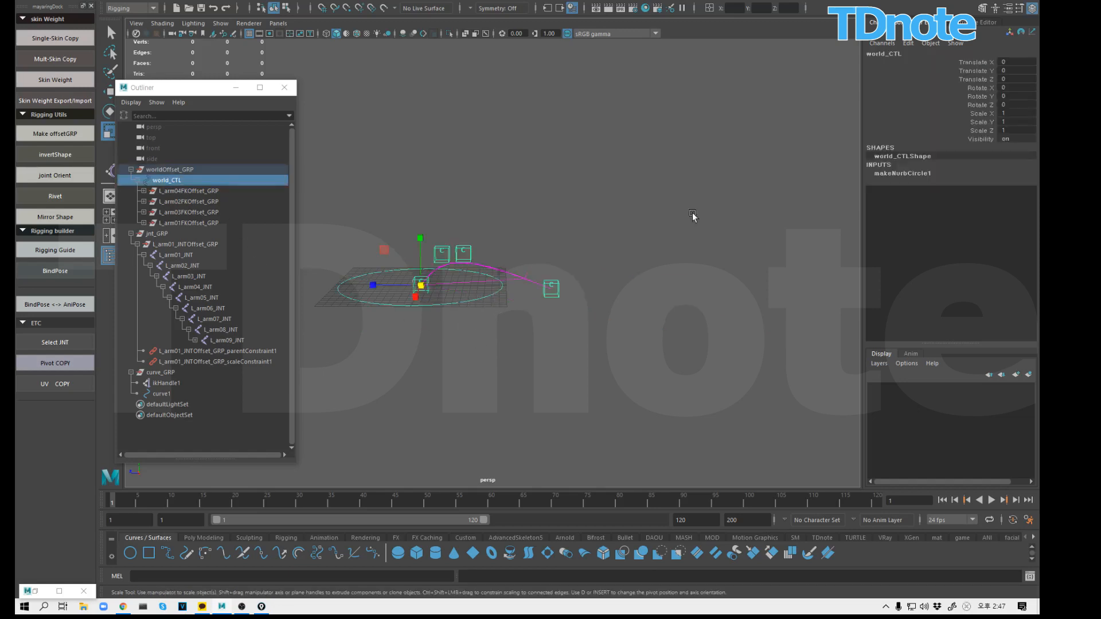
click(907, 43)
click(932, 131)
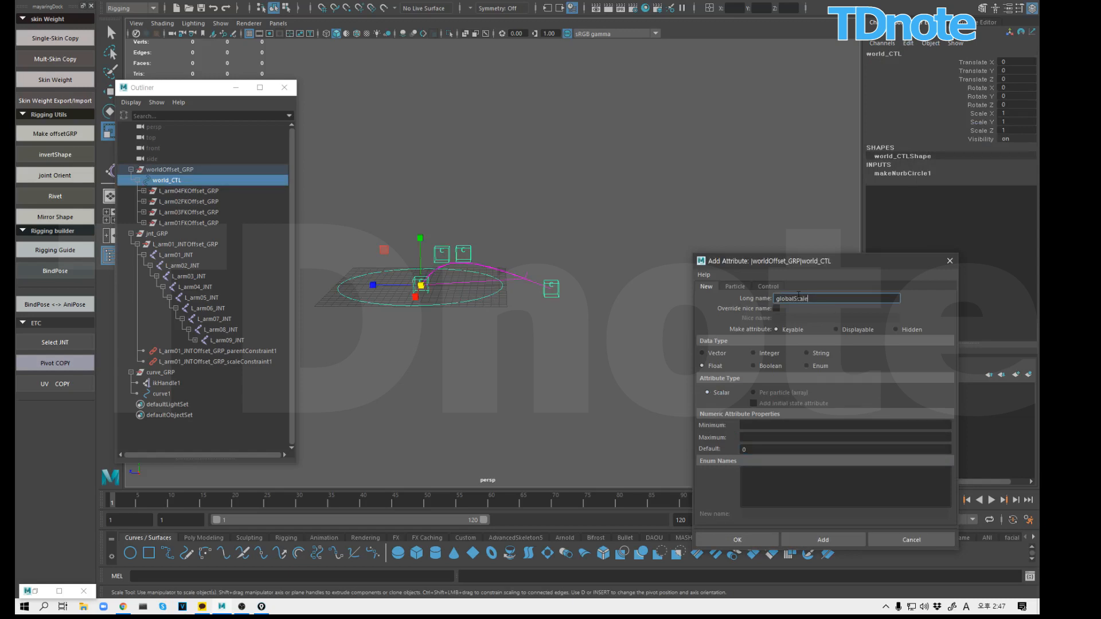
click(796, 425)
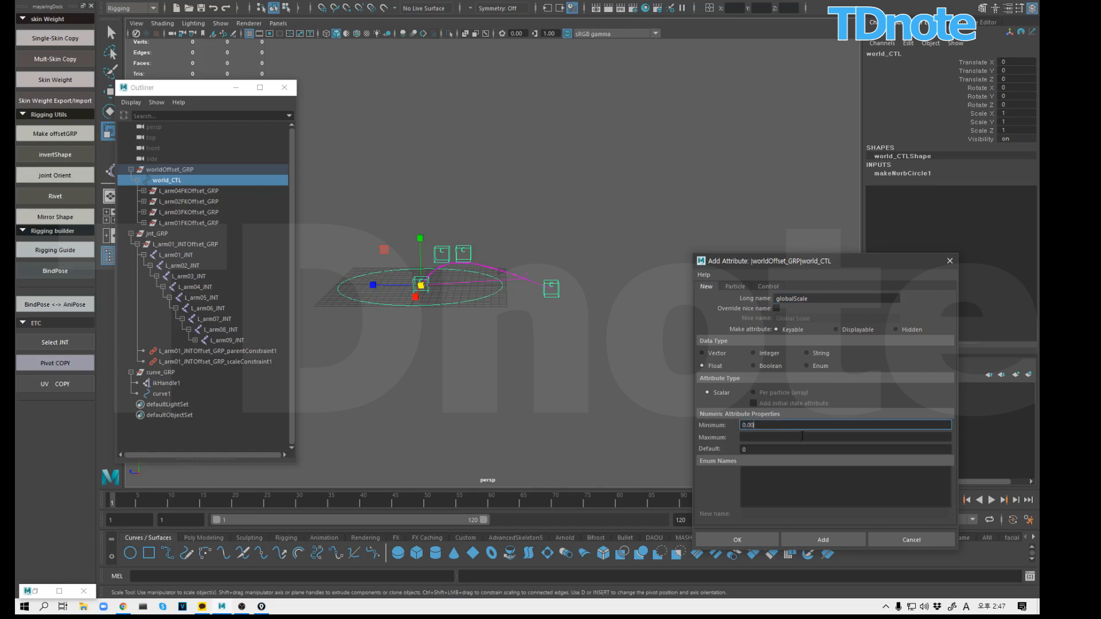
click(781, 438)
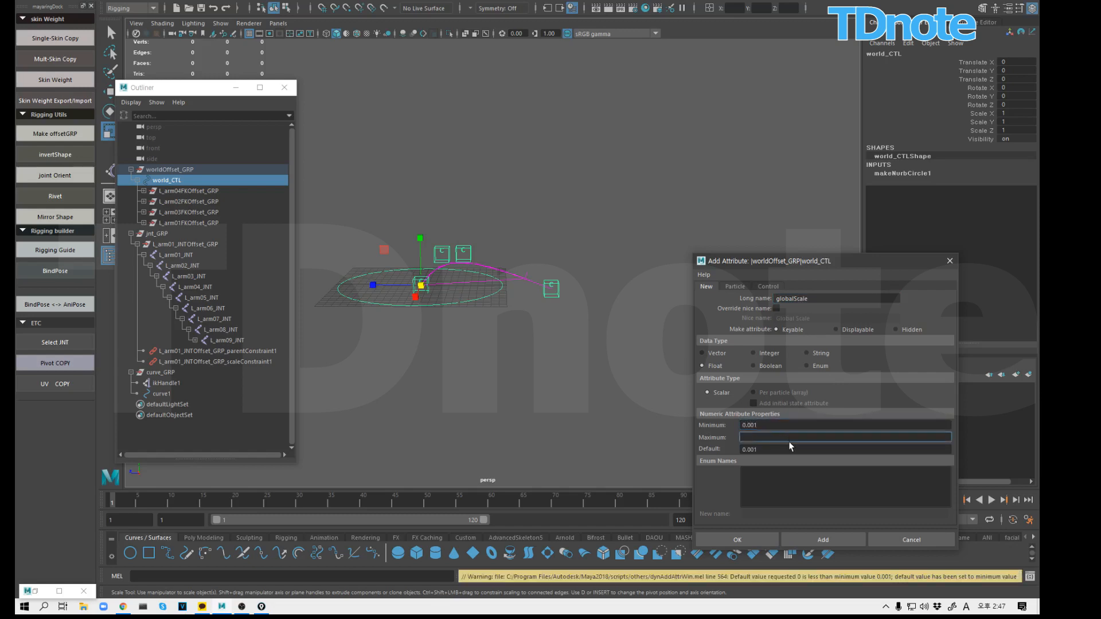
text(999)
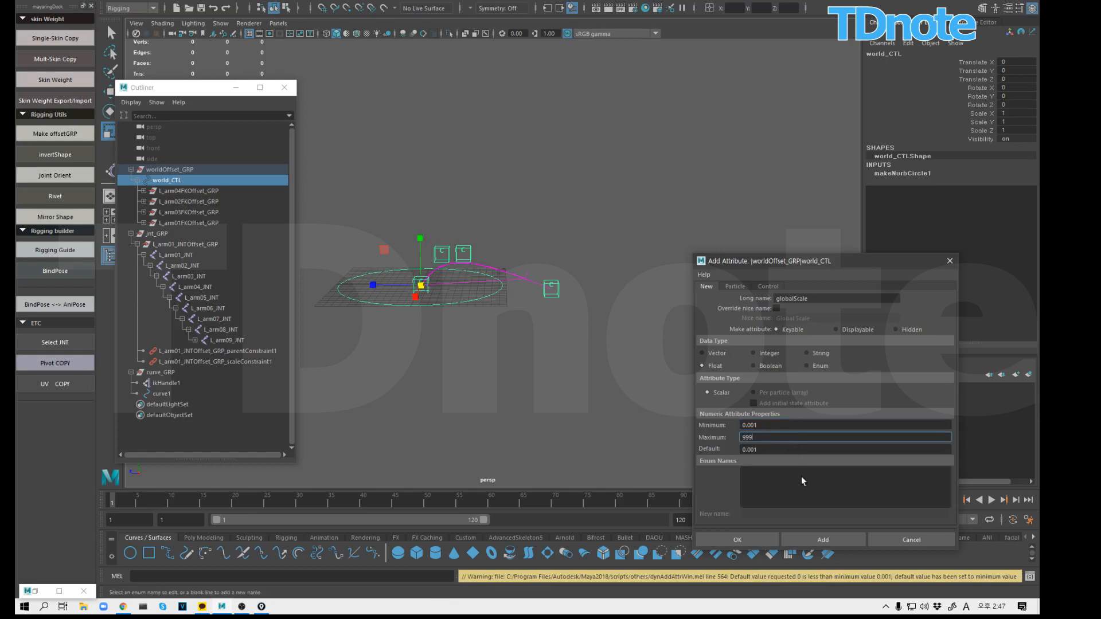
key(Tab)
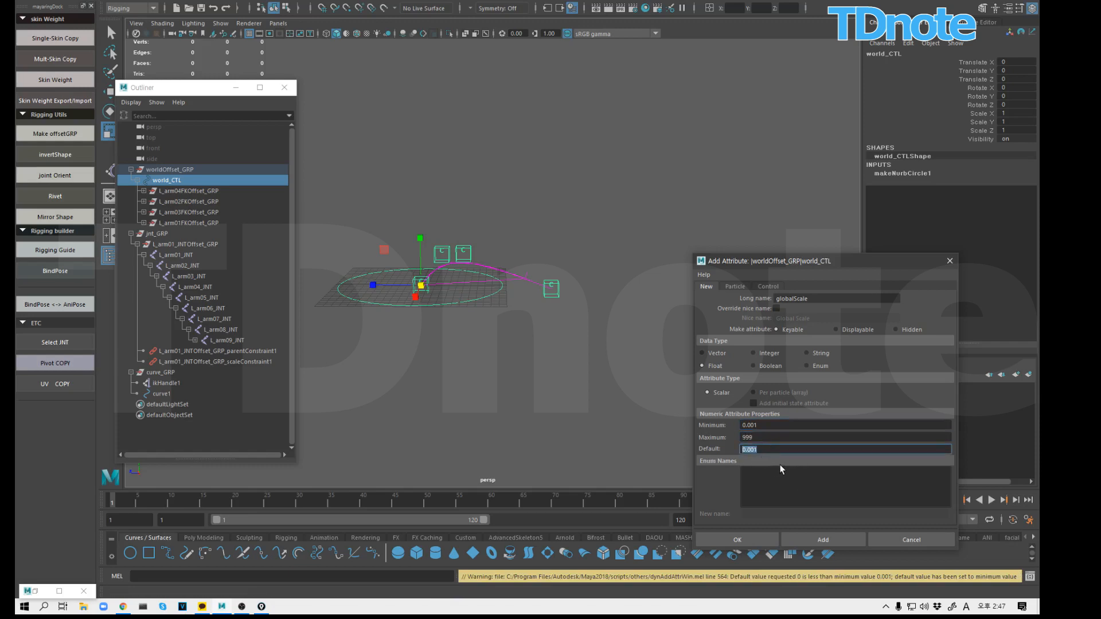
click(823, 541)
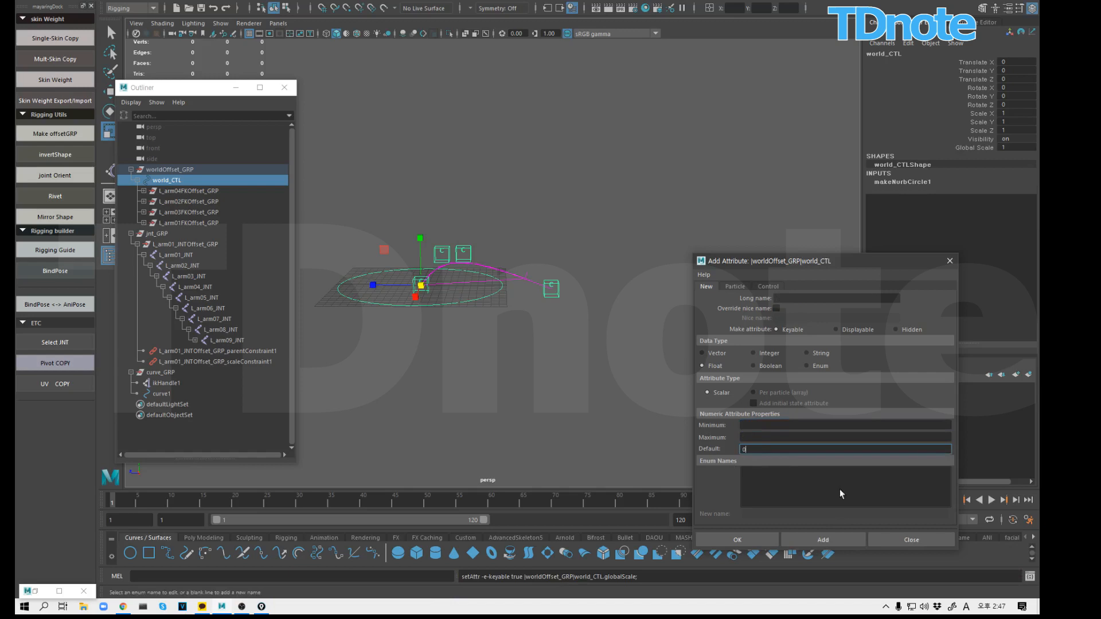
click(949, 261)
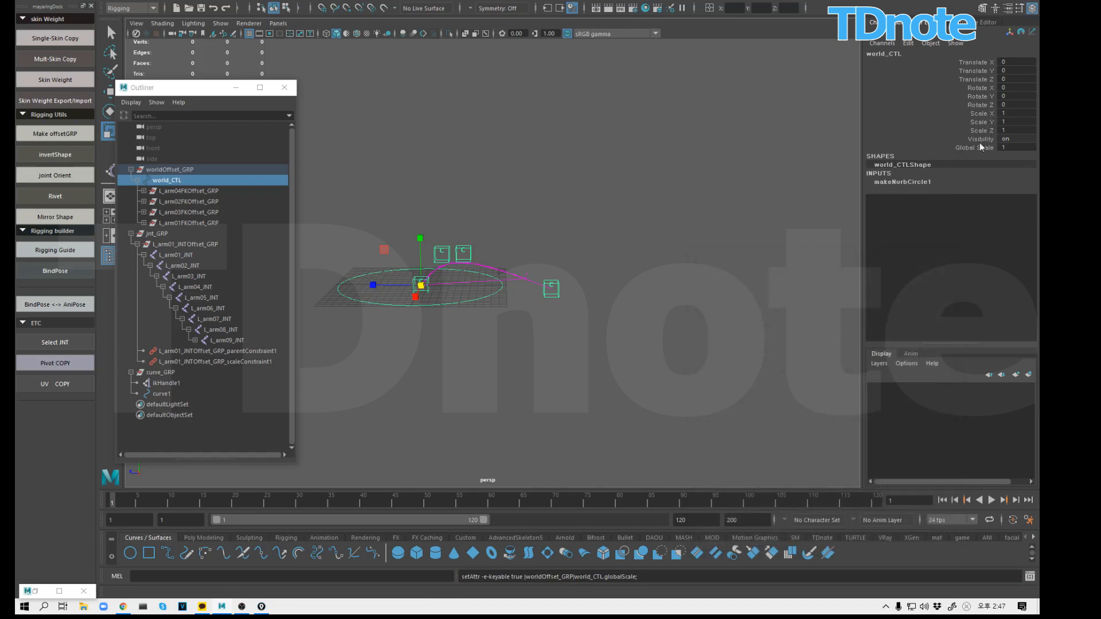
Step: Connect world_CTL's globalScale attribute to its own scaleX, scaleY and scaleZ with the Connection Editor
click(908, 44)
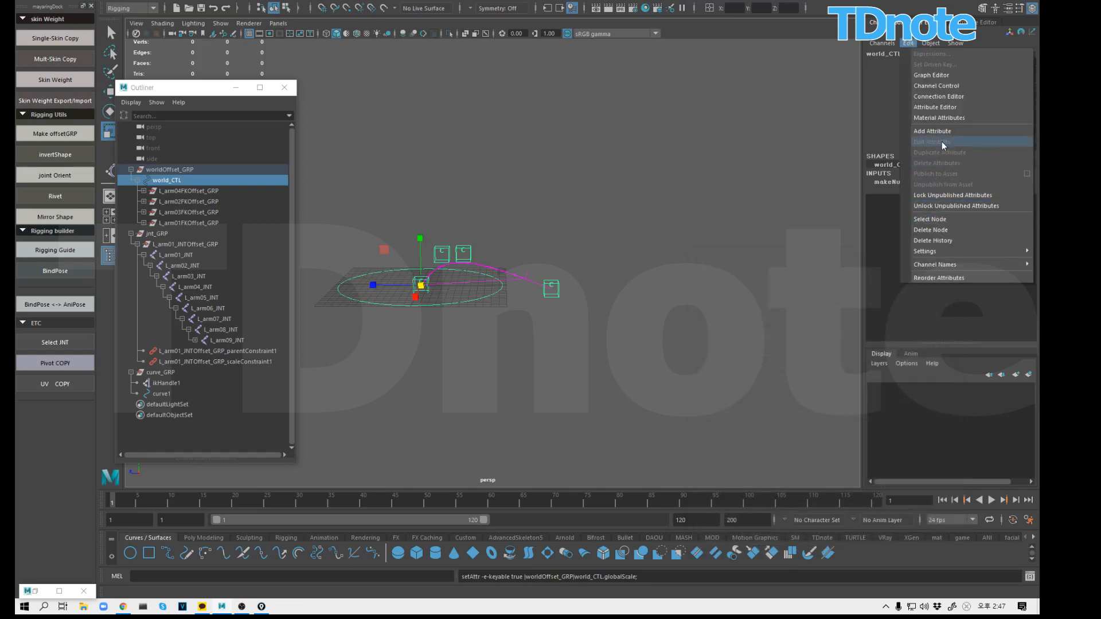
click(957, 98)
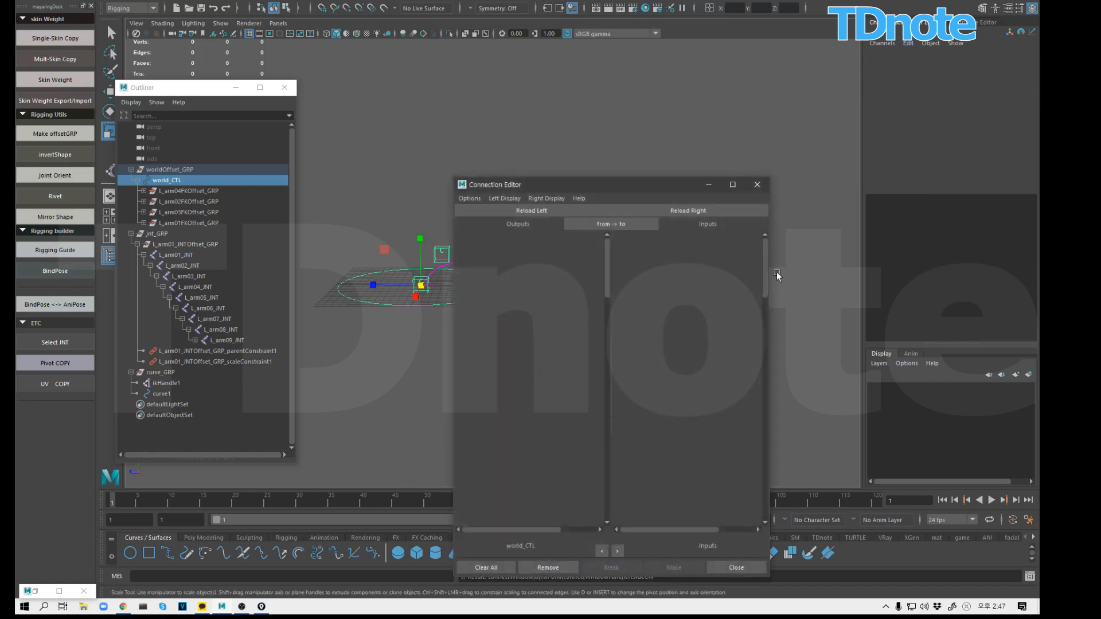
drag(609, 301, 624, 537)
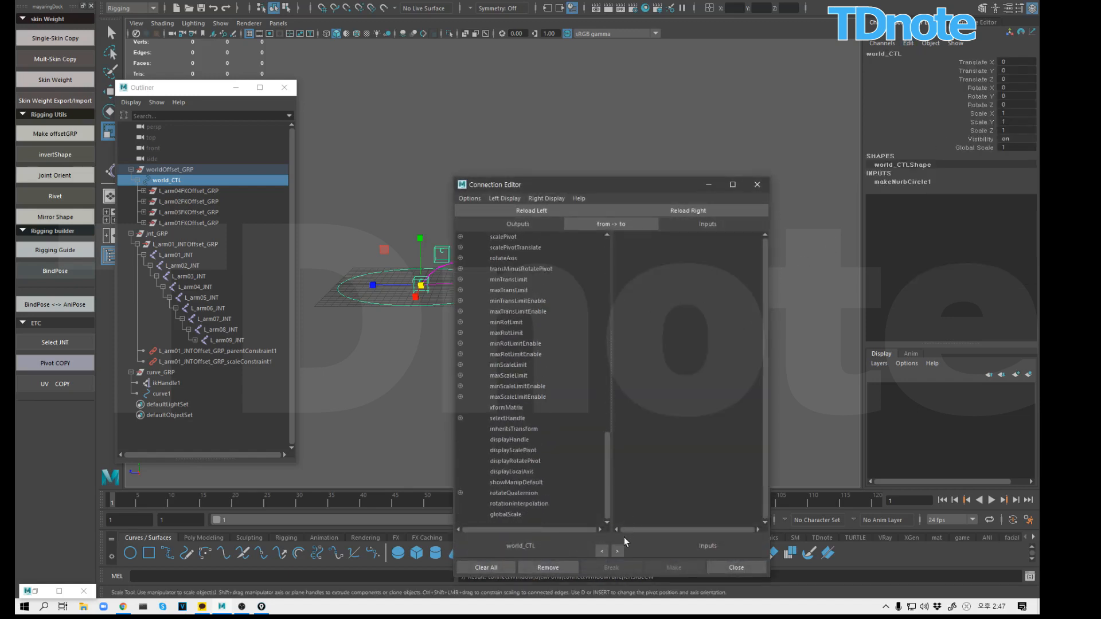
click(505, 515)
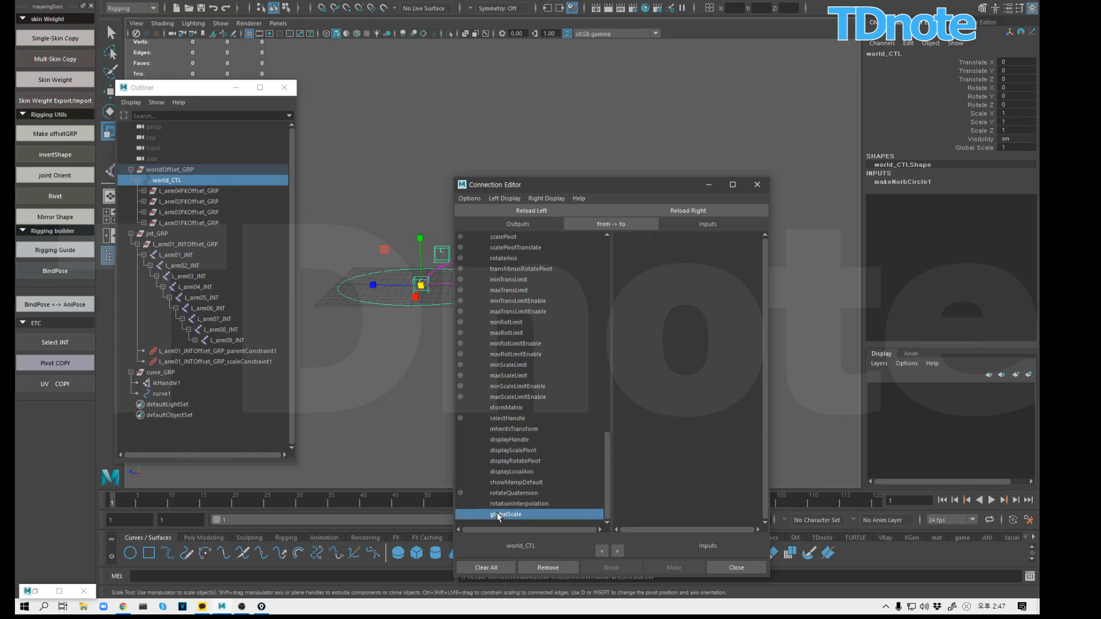
click(721, 210)
drag(763, 319, 761, 407)
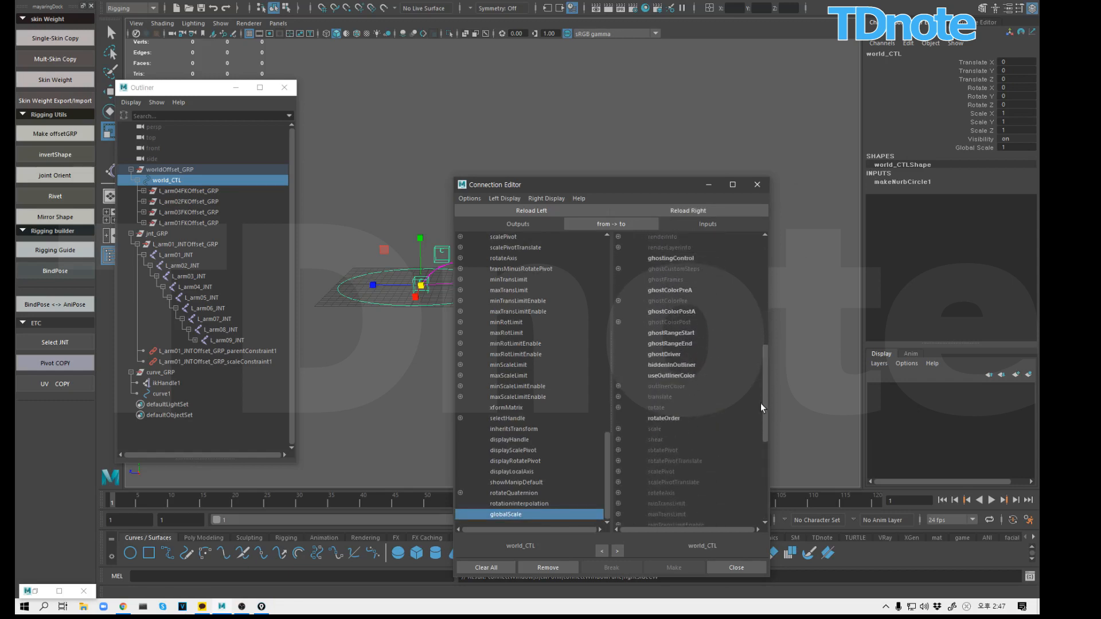
click(618, 429)
click(664, 443)
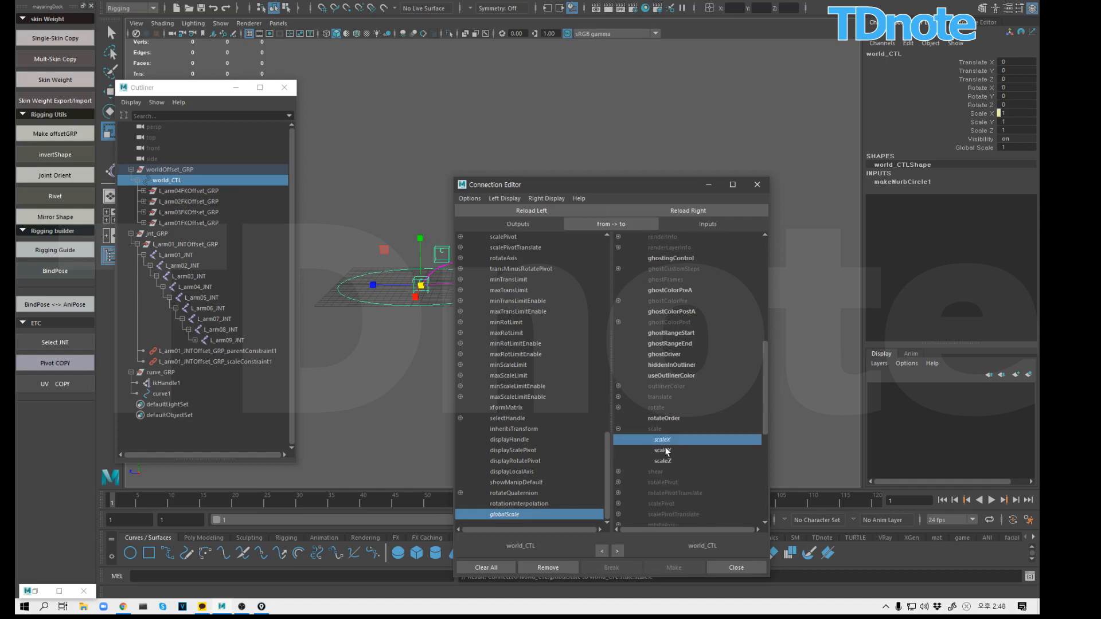
click(663, 451)
click(665, 460)
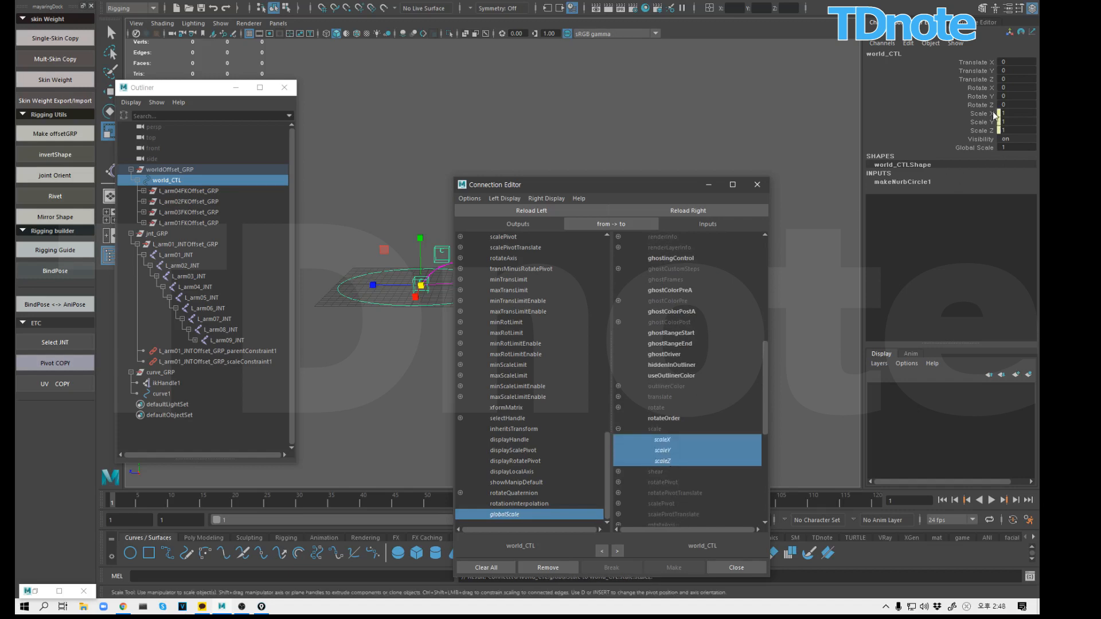
Step: Lock and hide the Scale X, Y and Z channels of world_CTL
drag(994, 115, 984, 132)
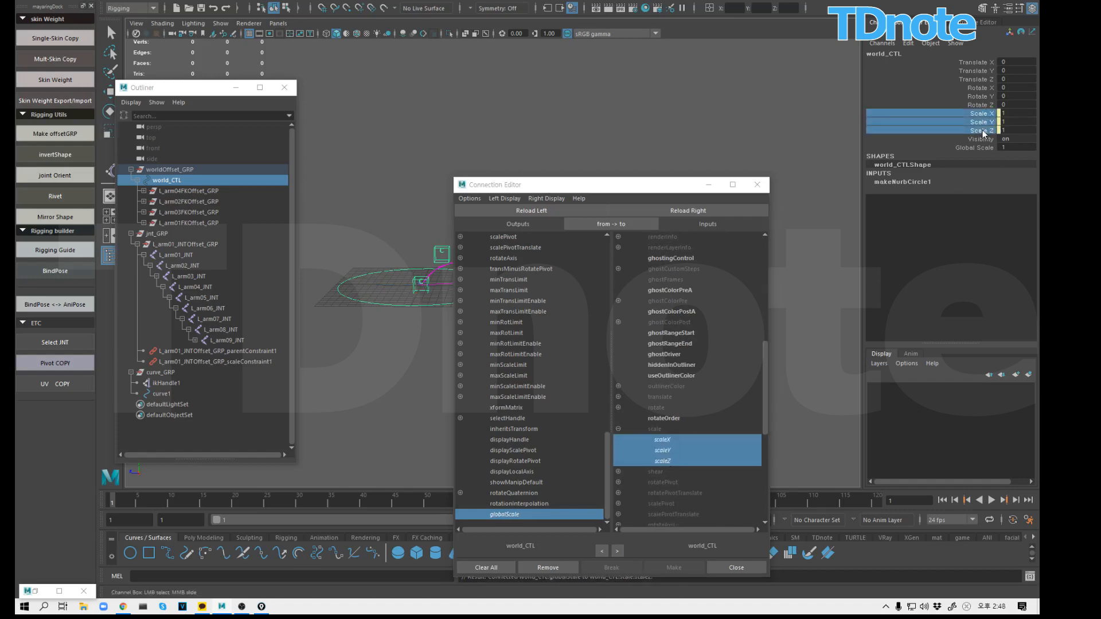
right_click(982, 133)
click(963, 382)
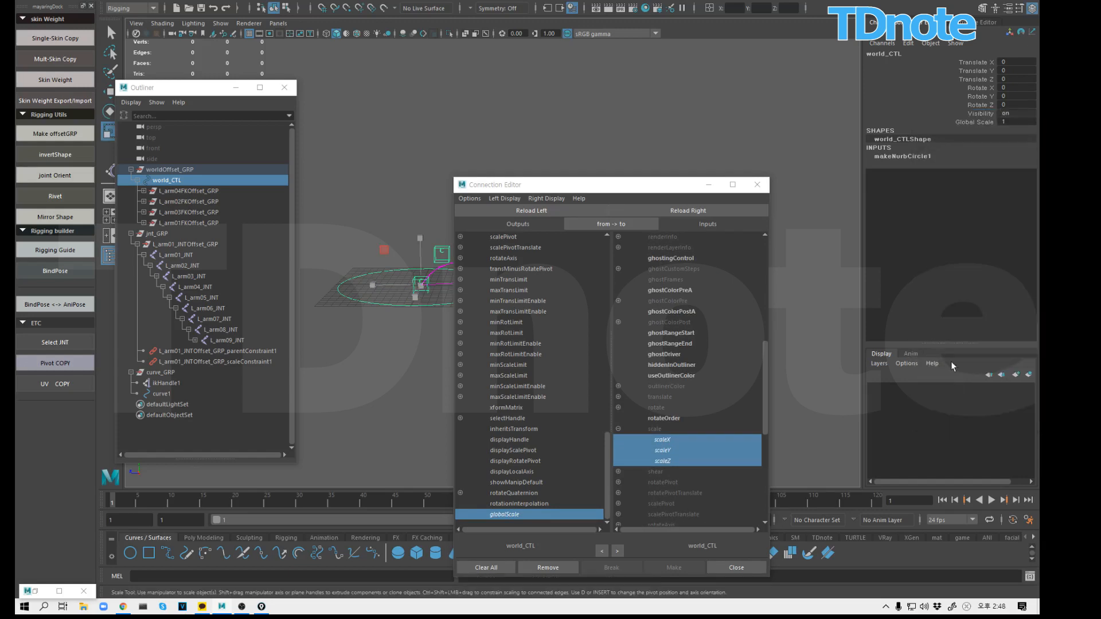
Step: Minimize the Connection Editor and increase world_CTL's Global Scale interactively to scale the whole rig
click(709, 184)
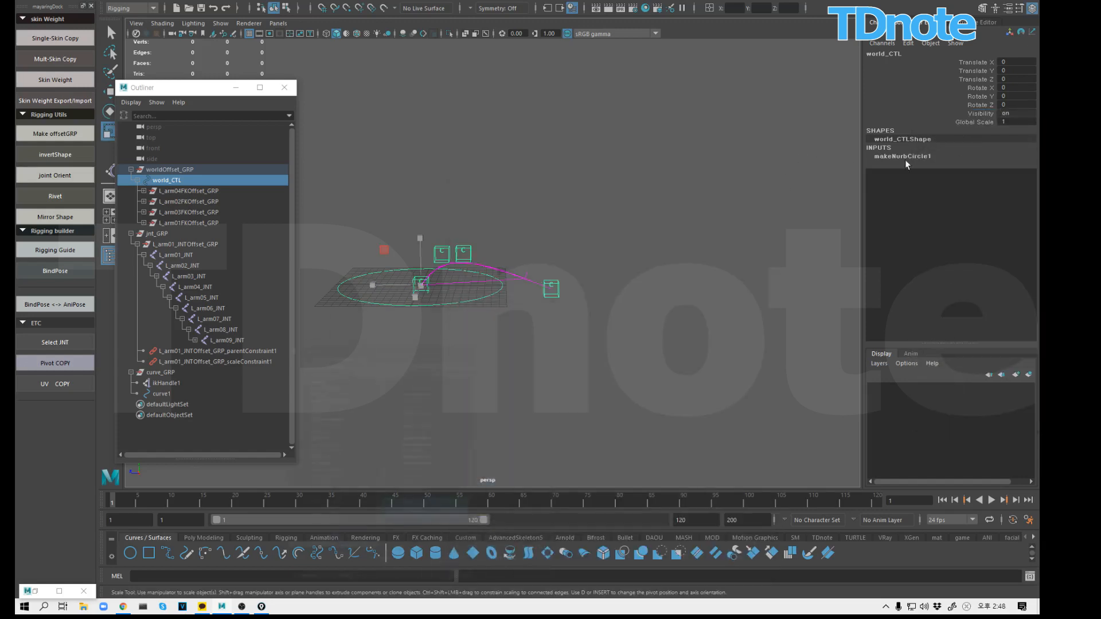
click(964, 123)
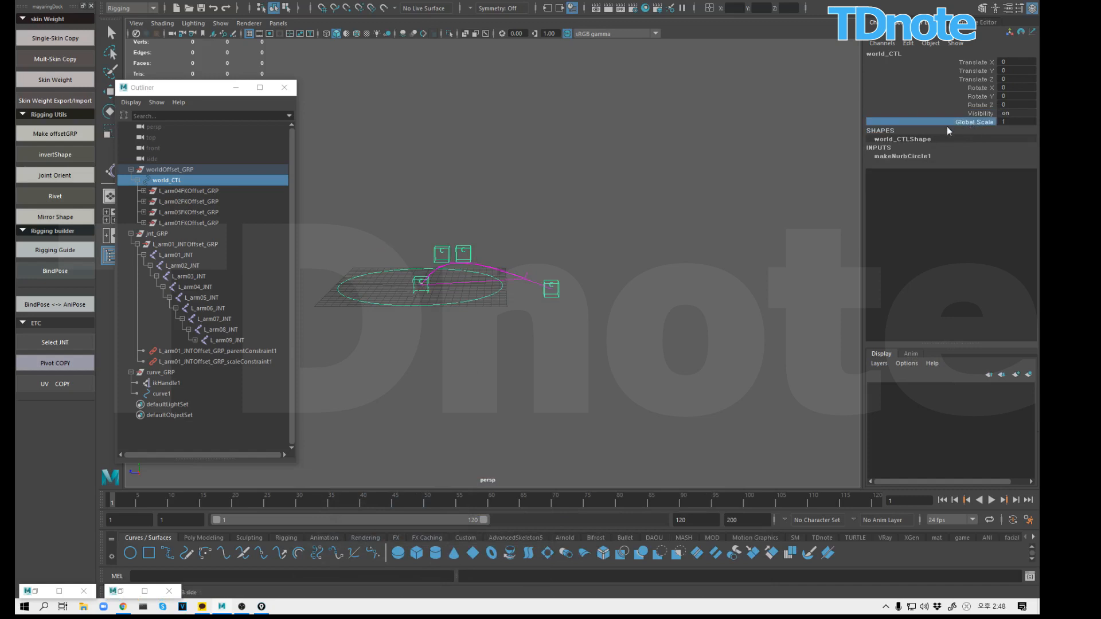
middle_drag(639, 185, 710, 202)
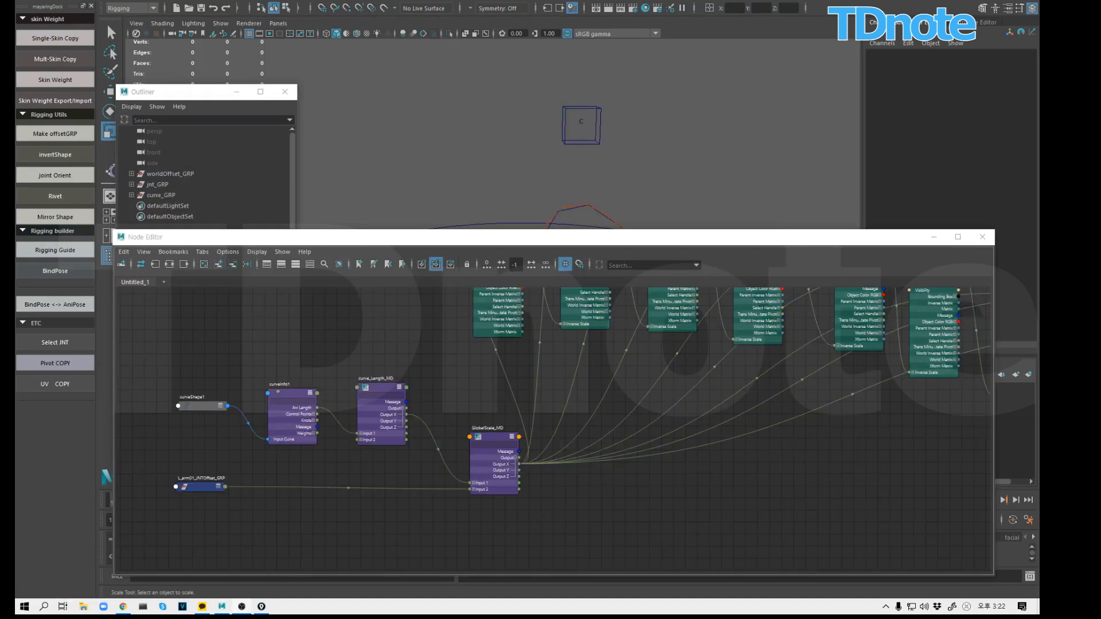
Step: Rearrange the node graph so GlobalScale_MD sits farther away from curve_Length_MD
click(569, 516)
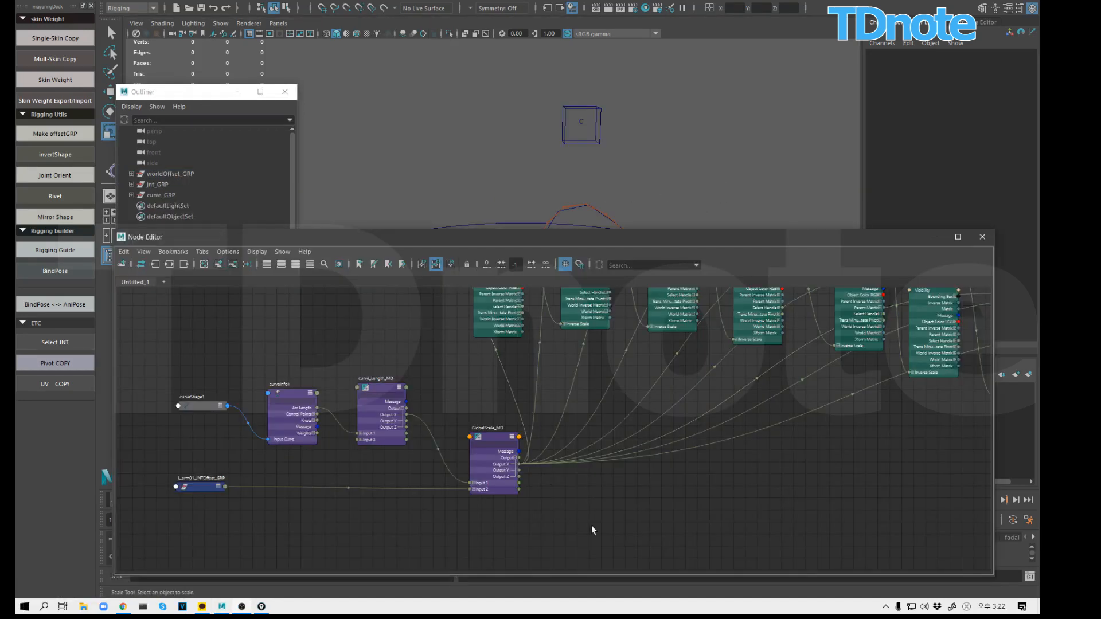
drag(482, 443, 396, 467)
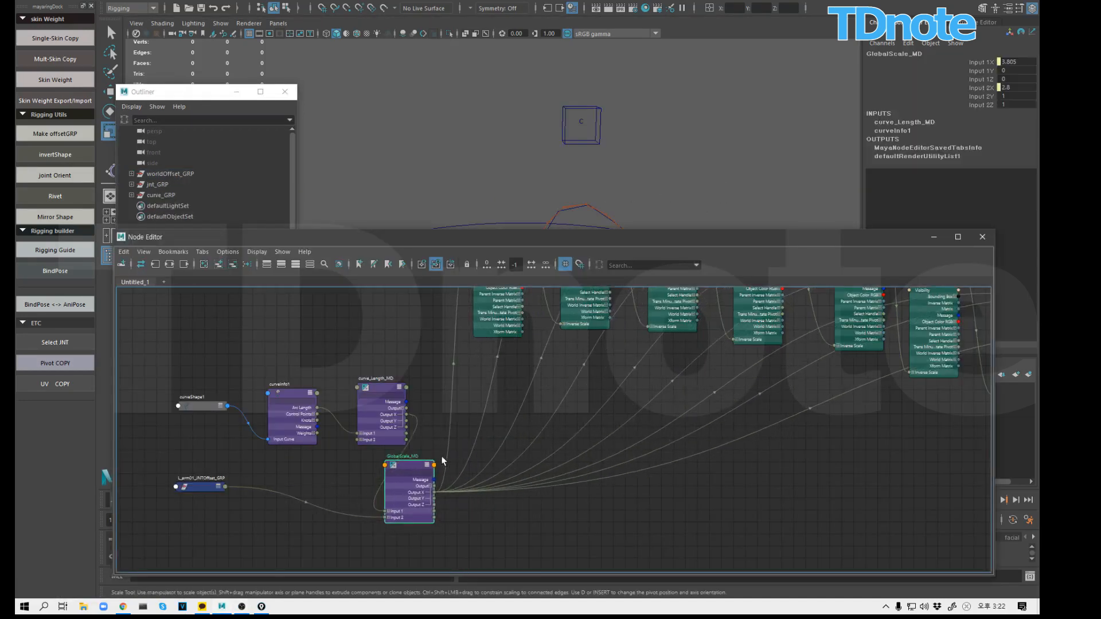
scroll(331, 457, up, 1)
middle_drag(377, 443, 468, 464)
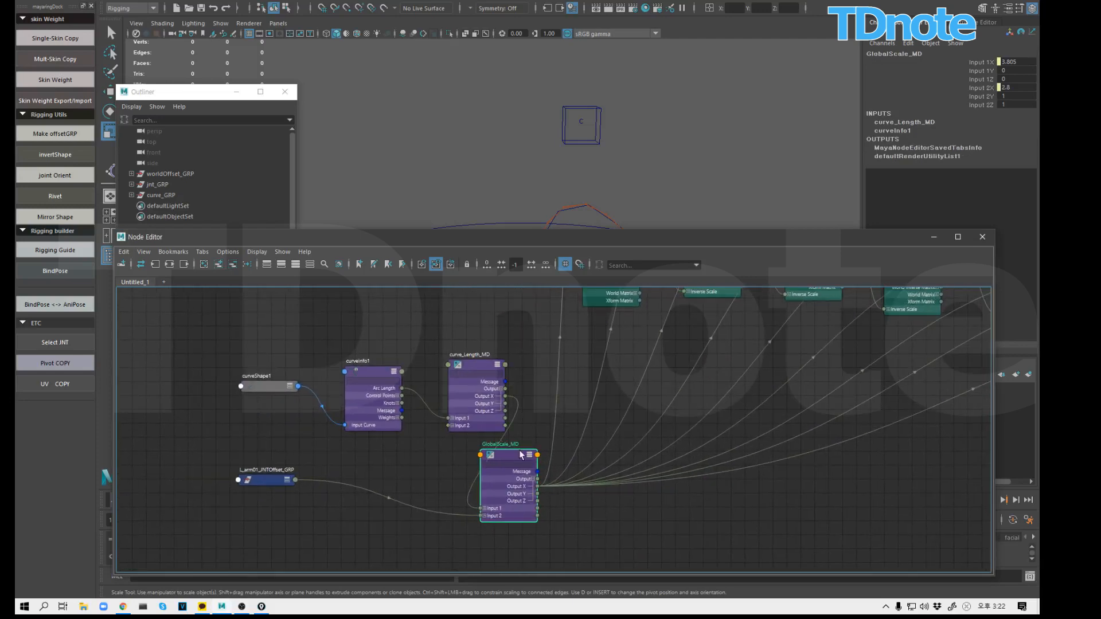
drag(521, 454, 626, 435)
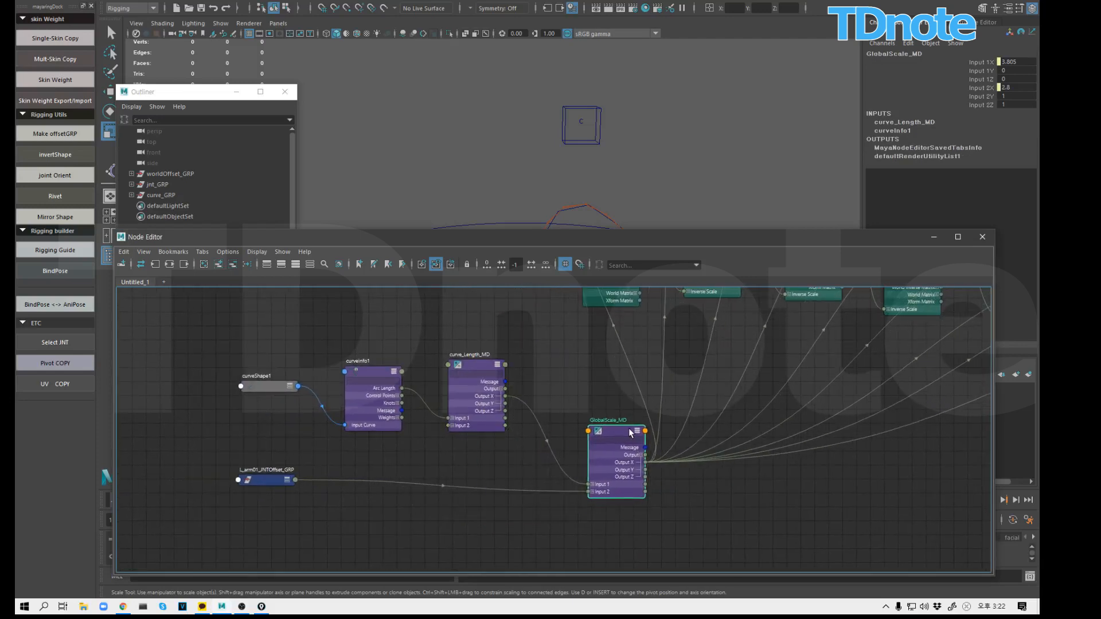
Step: Add a multiplyDivide node to the graph and place it below GlobalScale_MD
click(562, 357)
key(Tab)
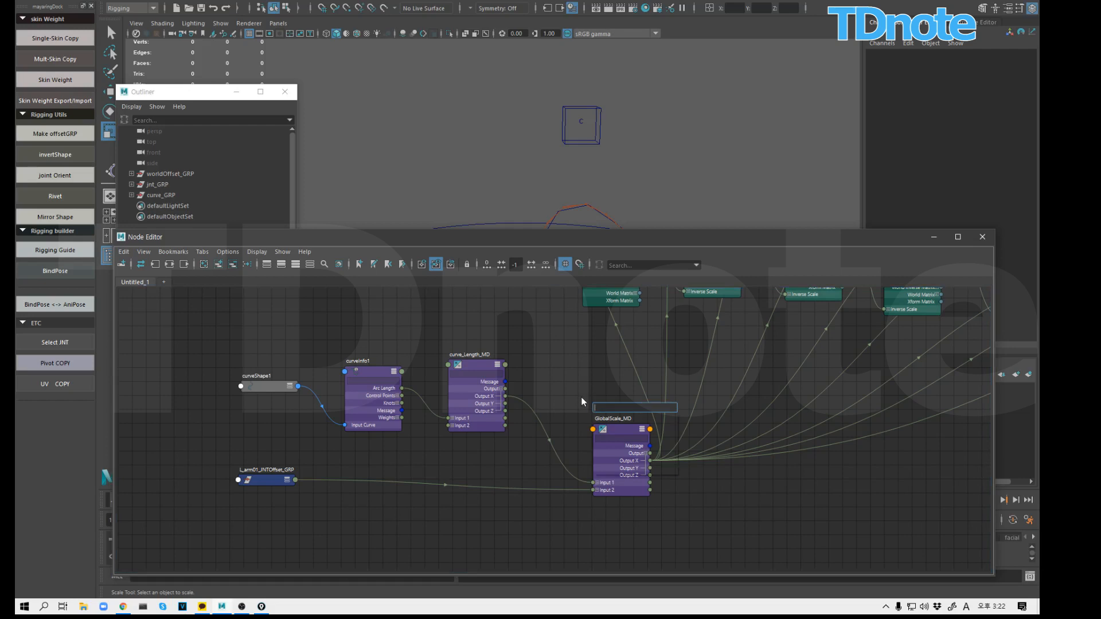
text(mul)
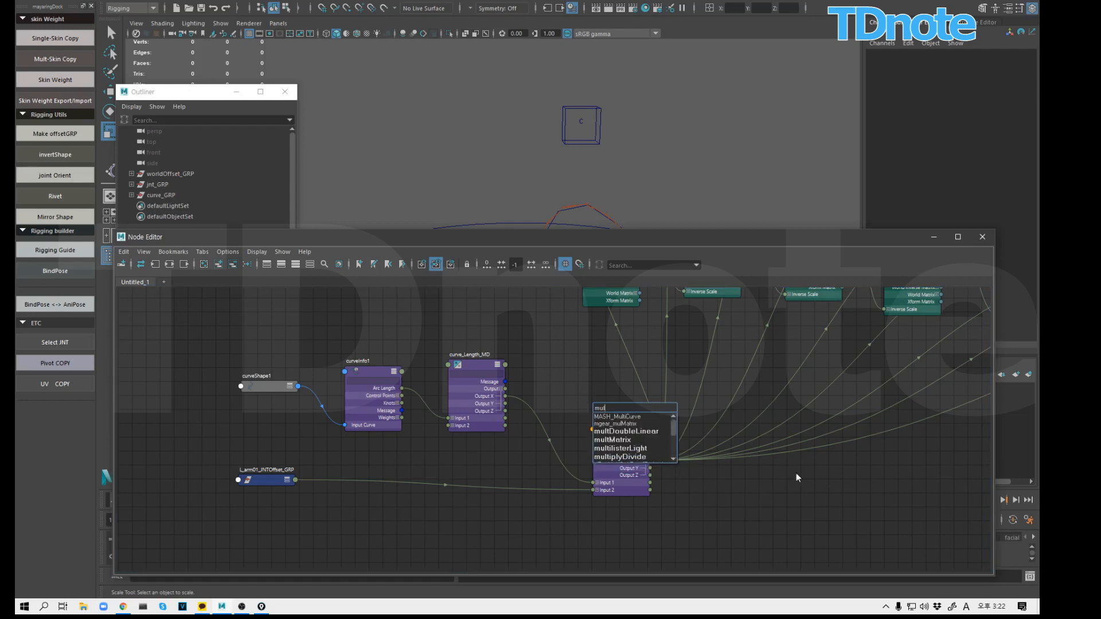
click(622, 457)
drag(625, 412, 536, 527)
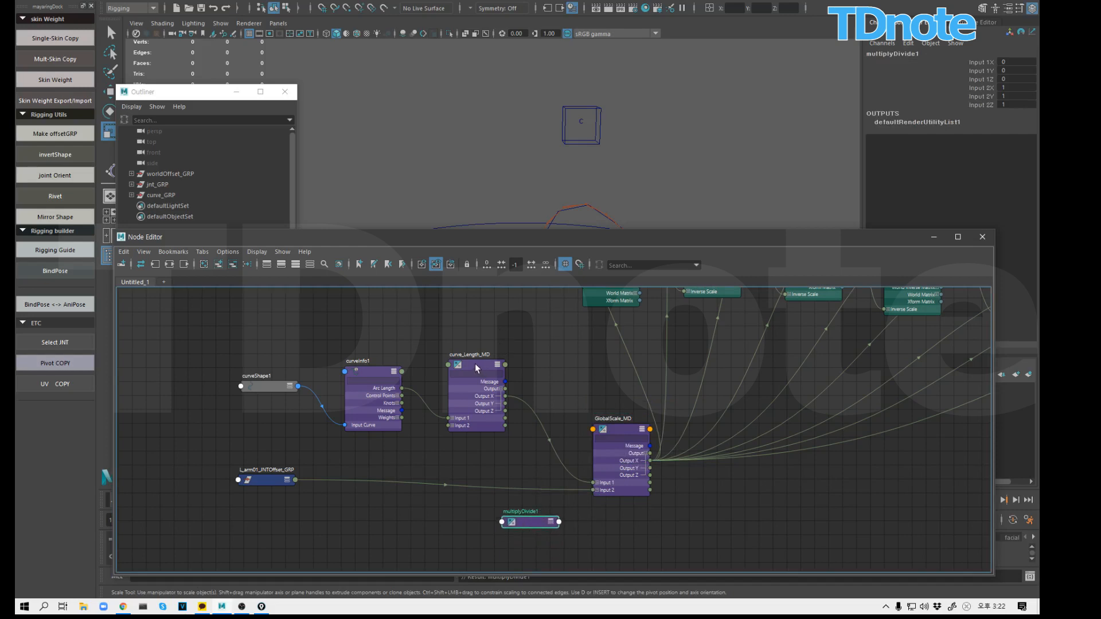
Step: Place the new multiplyDivide node beside curve_Length_MD and connect curve_Length_MD's Output X to its Input 1X
drag(476, 365, 498, 363)
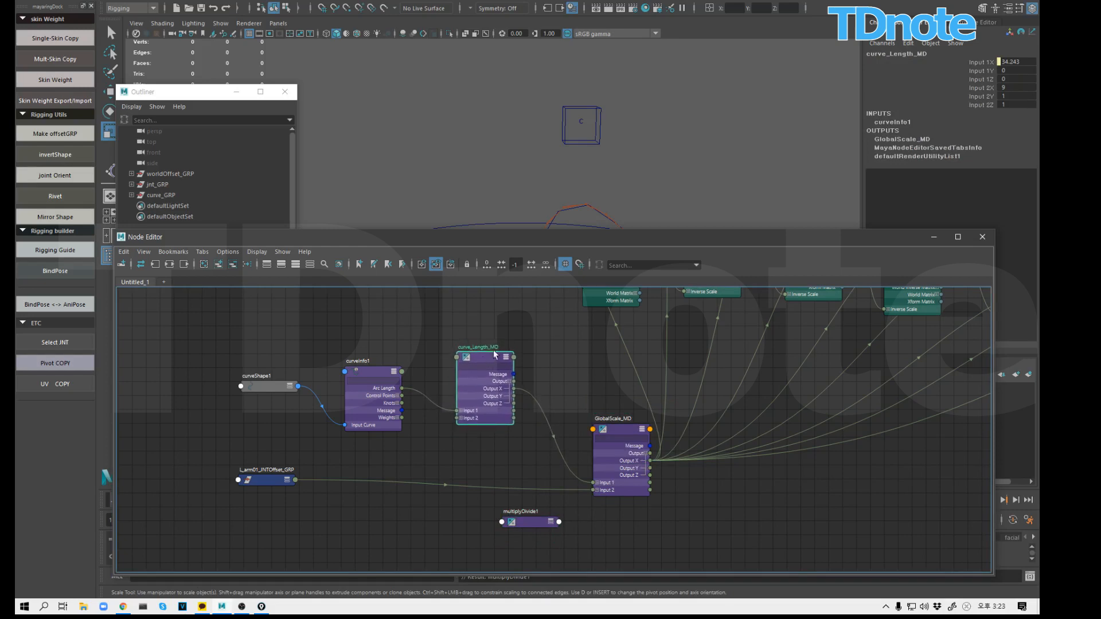
drag(633, 241, 637, 279)
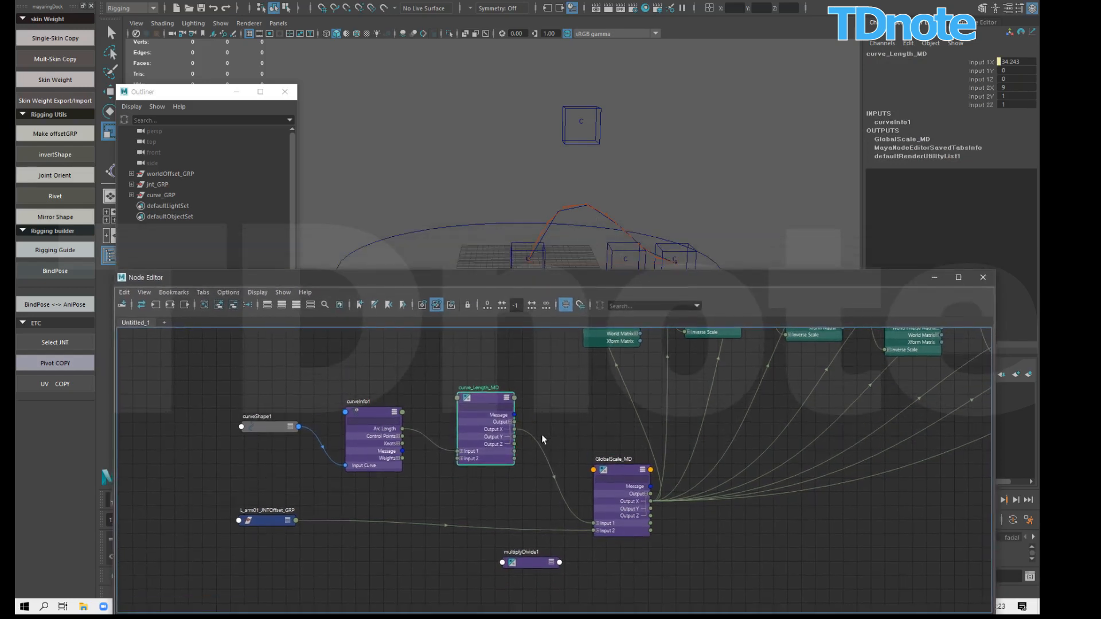
drag(532, 563, 571, 443)
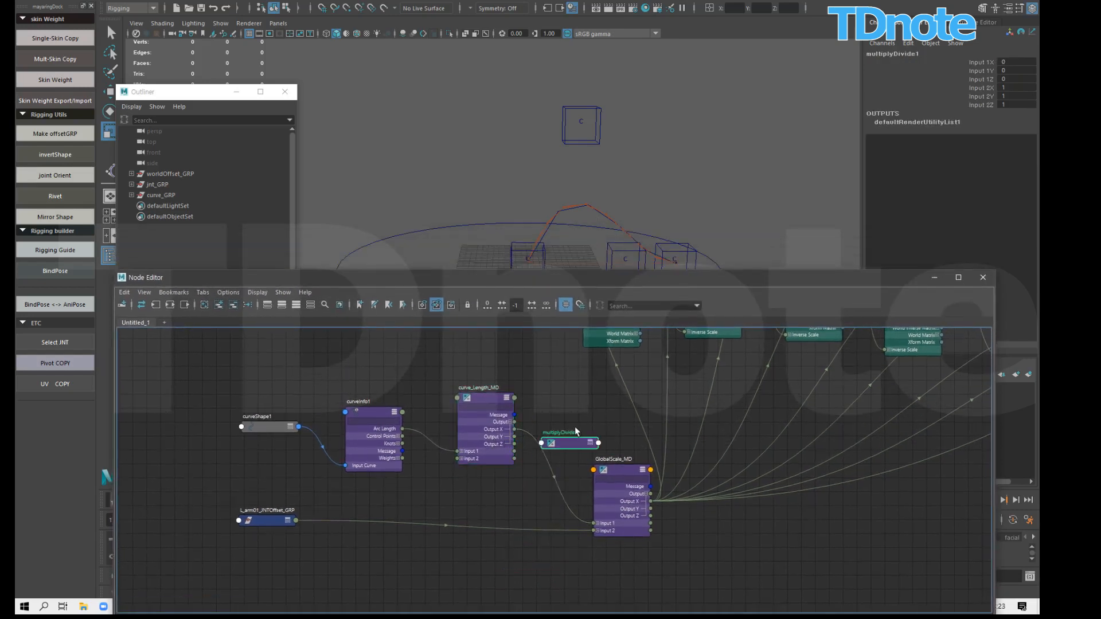
key(2)
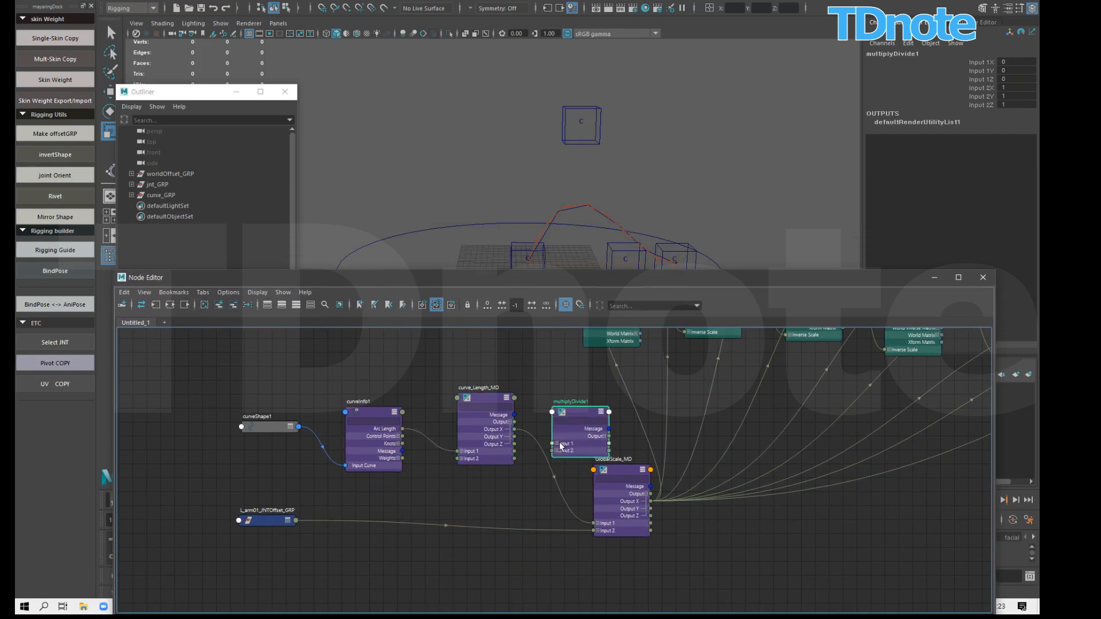
click(556, 443)
drag(514, 429, 556, 451)
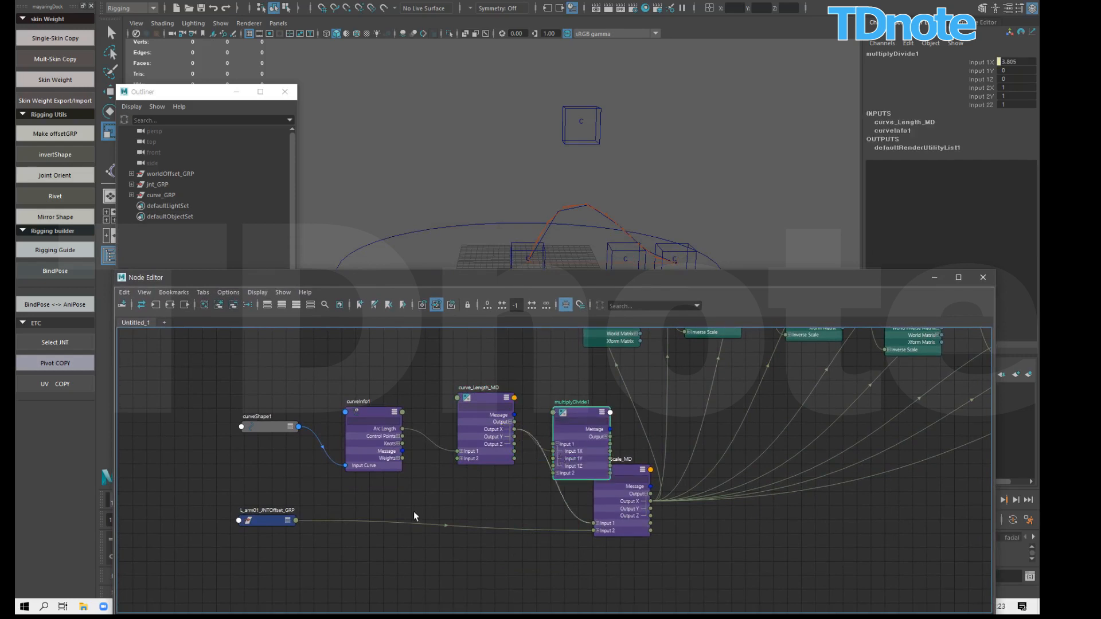
Step: Show all attributes of L_arm01_JNTOffset_GRP and connect its Global Scale to multiplyDivide1's Input 2X
click(274, 520)
key(3)
drag(270, 519, 267, 395)
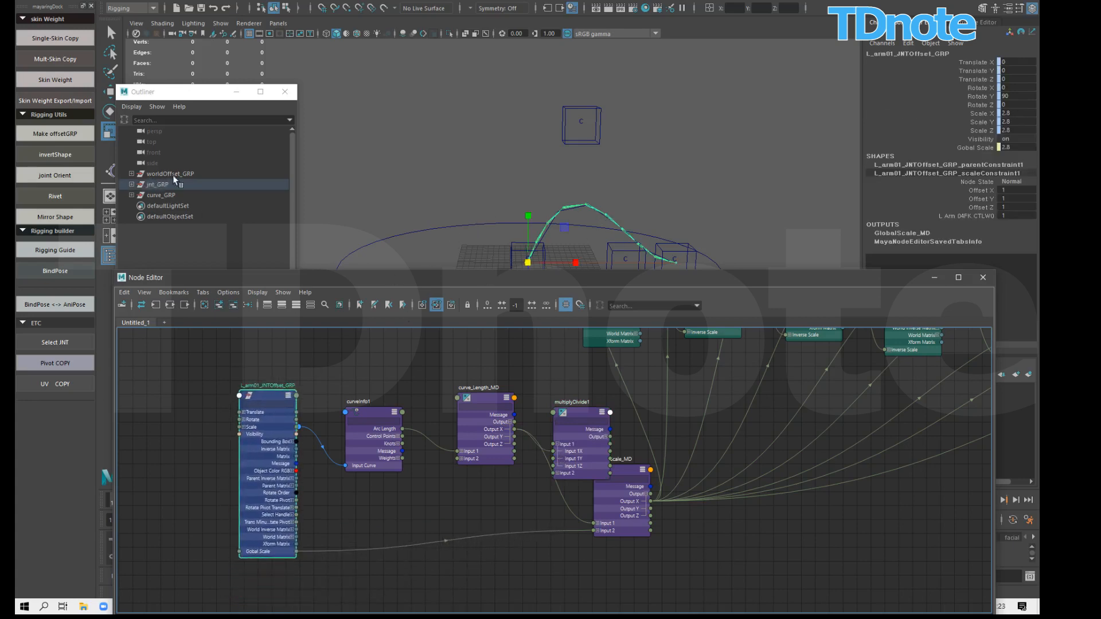
alt+middle_drag(727, 177, 737, 143)
alt+drag(737, 142, 738, 174)
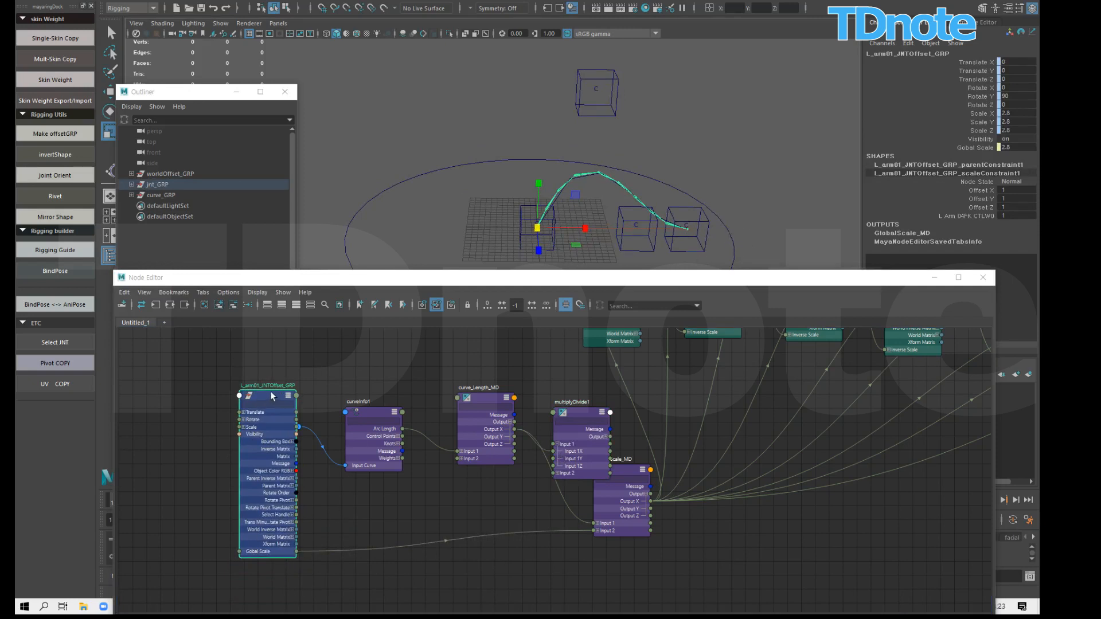
drag(271, 396, 279, 406)
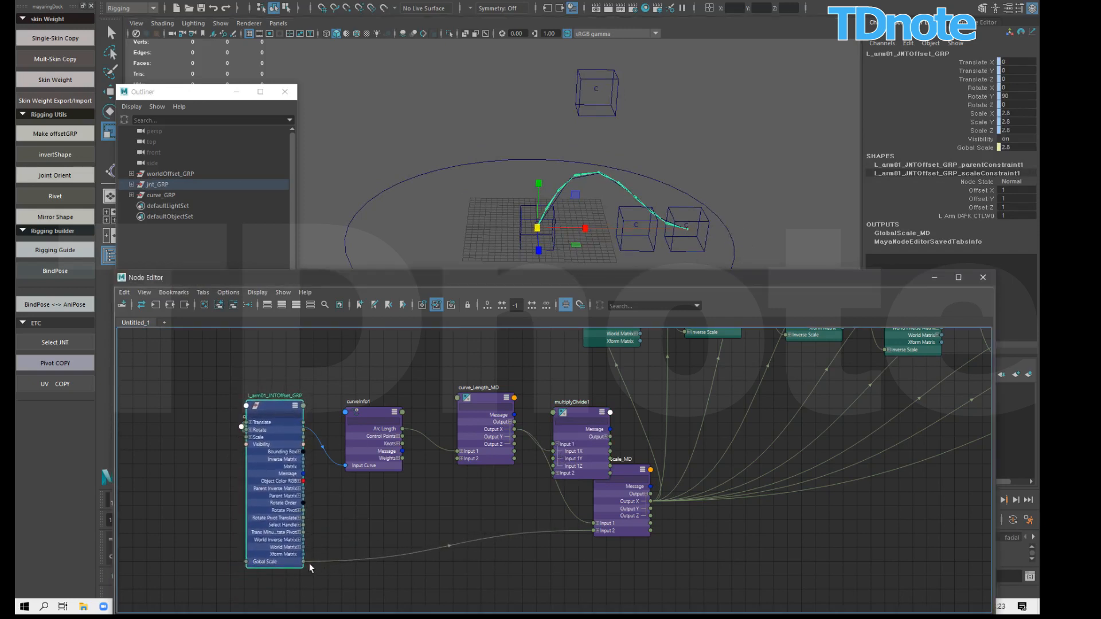
drag(308, 563, 558, 479)
click(555, 473)
click(557, 473)
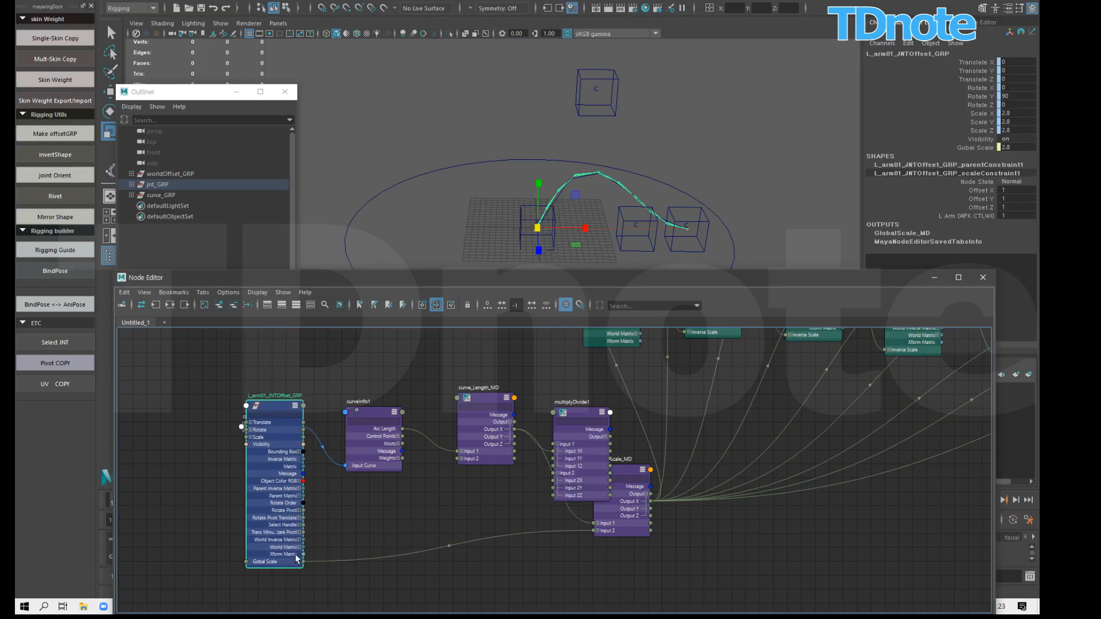
drag(304, 562, 553, 480)
Step: Set the operation of multiplyDivide1 to Divide in the Attribute Editor
click(581, 411)
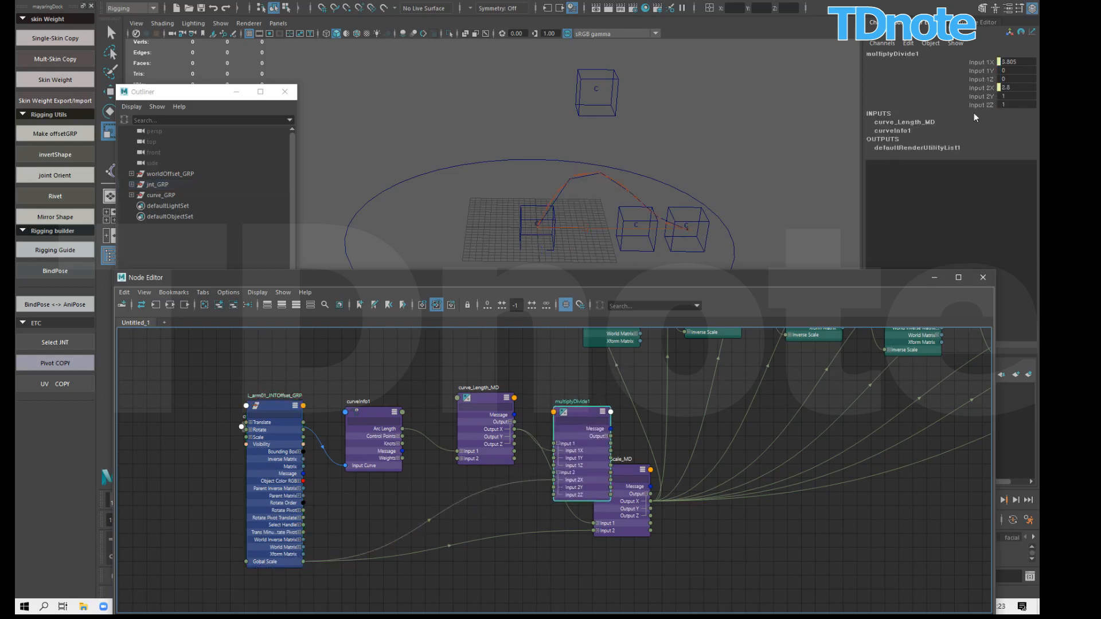
click(1008, 10)
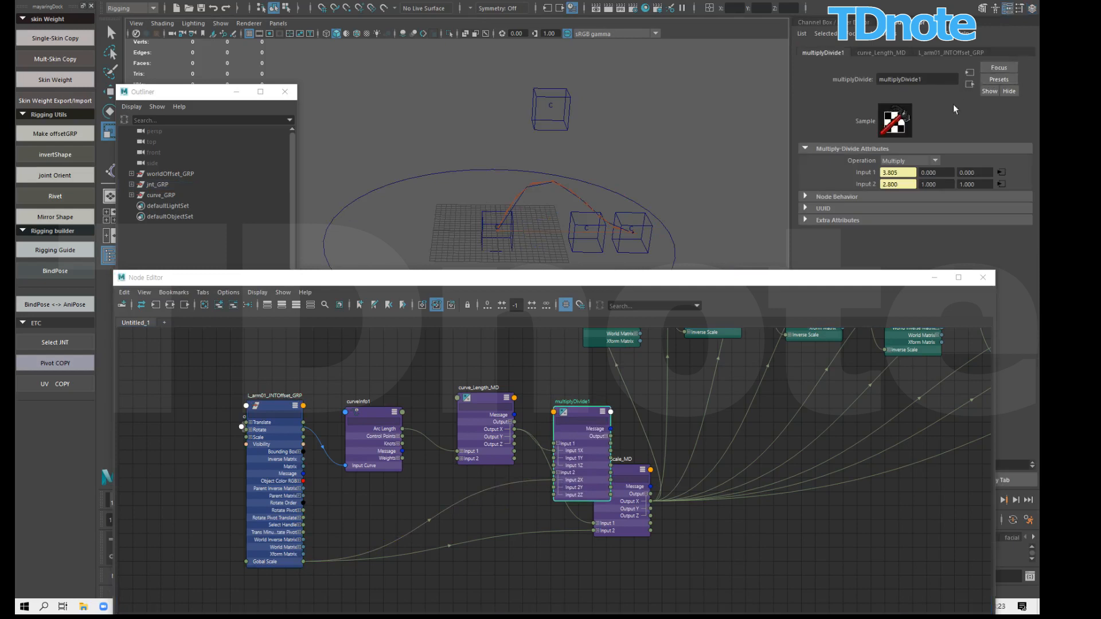
click(911, 165)
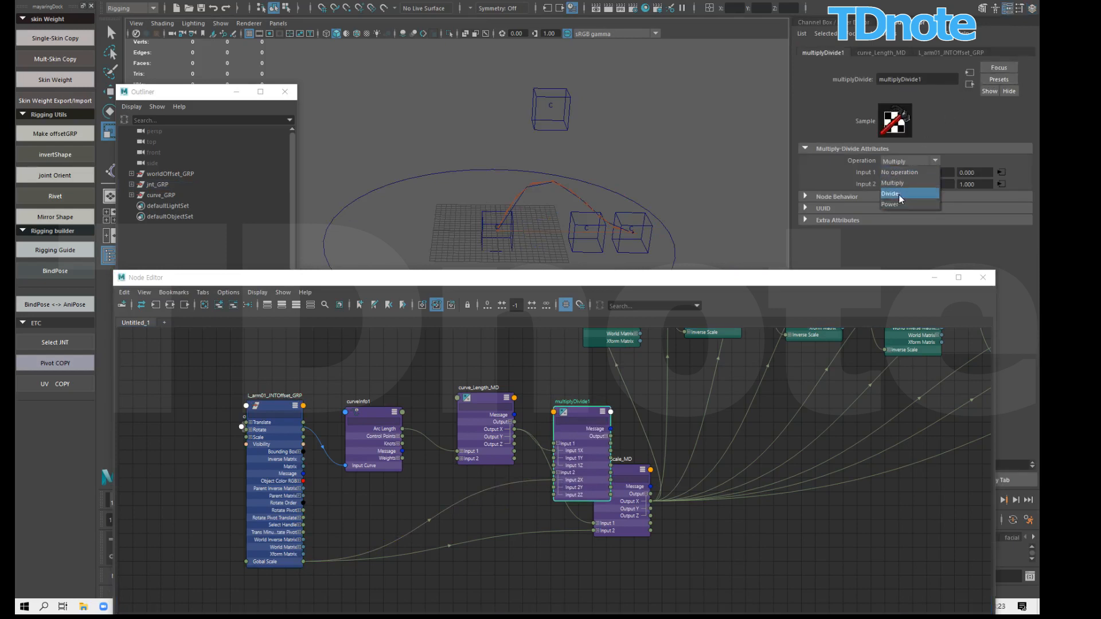
click(899, 195)
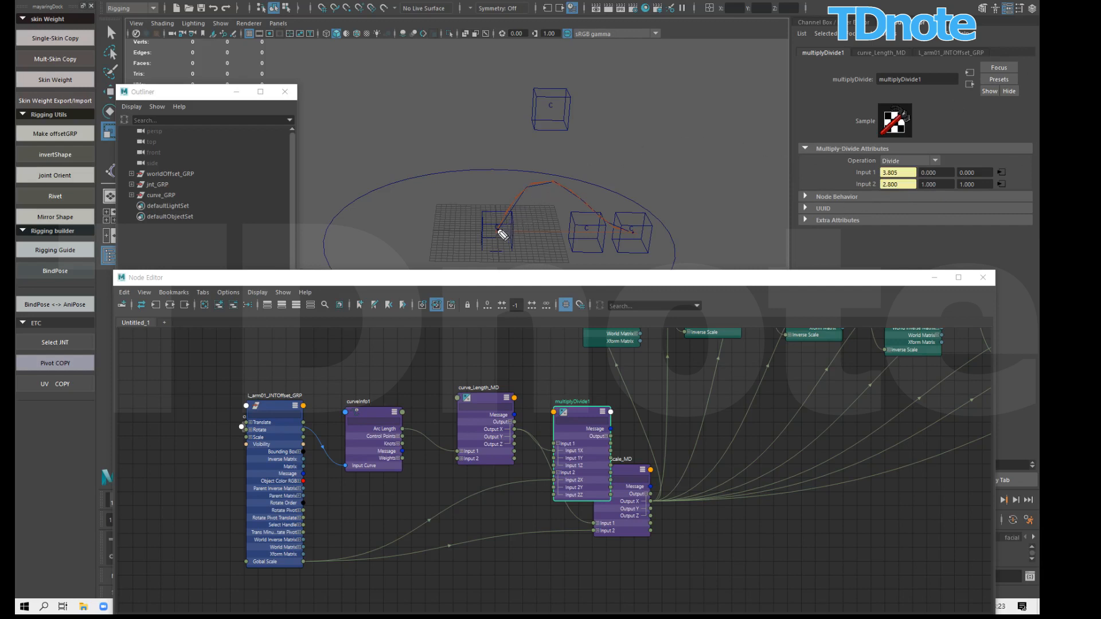
mouse_move(626, 152)
mouse_down()
mouse_move(659, 116)
mouse_move(774, 96)
mouse_move(908, 136)
mouse_up()
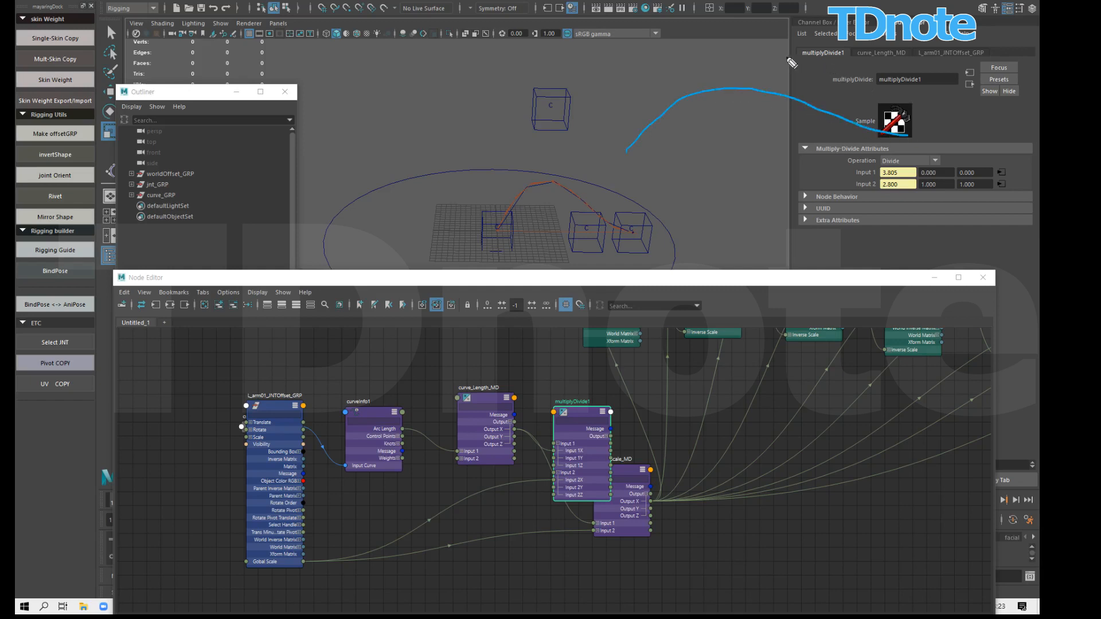
mouse_move(777, 58)
mouse_down()
mouse_move(792, 64)
mouse_move(773, 75)
mouse_move(802, 58)
mouse_move(856, 70)
mouse_up()
drag(859, 52, 872, 51)
drag(918, 39, 800, 126)
drag(900, 74, 998, 80)
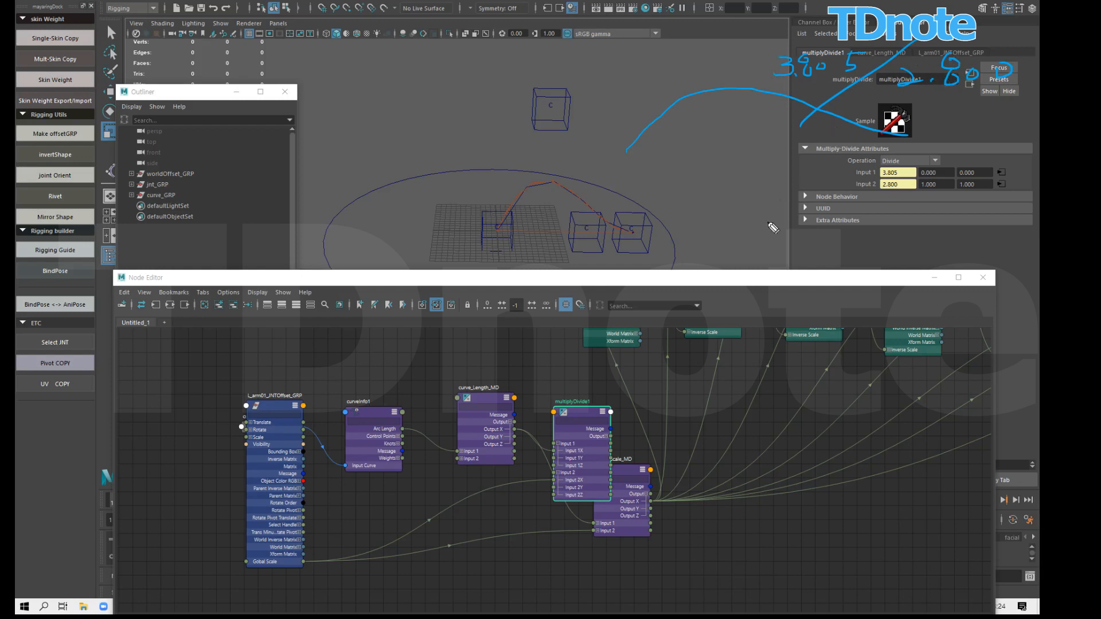
mouse_move(757, 234)
mouse_down()
mouse_move(791, 195)
mouse_move(824, 213)
mouse_move(761, 241)
mouse_move(772, 205)
mouse_move(833, 209)
mouse_move(762, 235)
mouse_up()
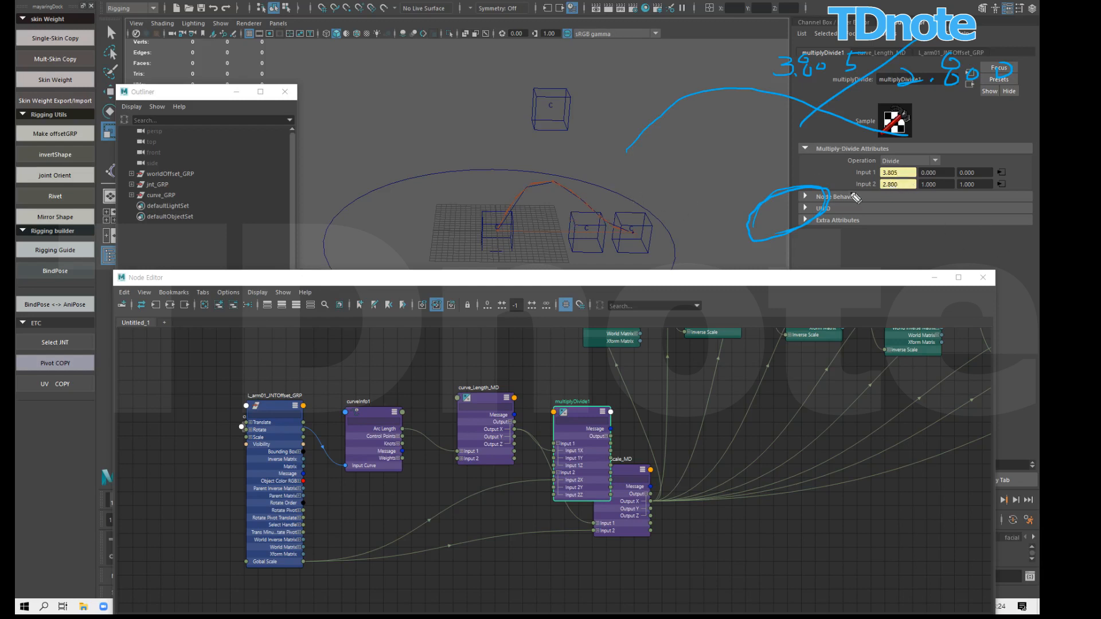
Step: Examine GlobalScale_MD's inputs and the resulting scale on l_arm01_JNT
mouse_move(760, 244)
mouse_down()
mouse_move(798, 194)
mouse_move(830, 200)
mouse_move(802, 226)
mouse_move(763, 230)
mouse_move(803, 218)
mouse_up()
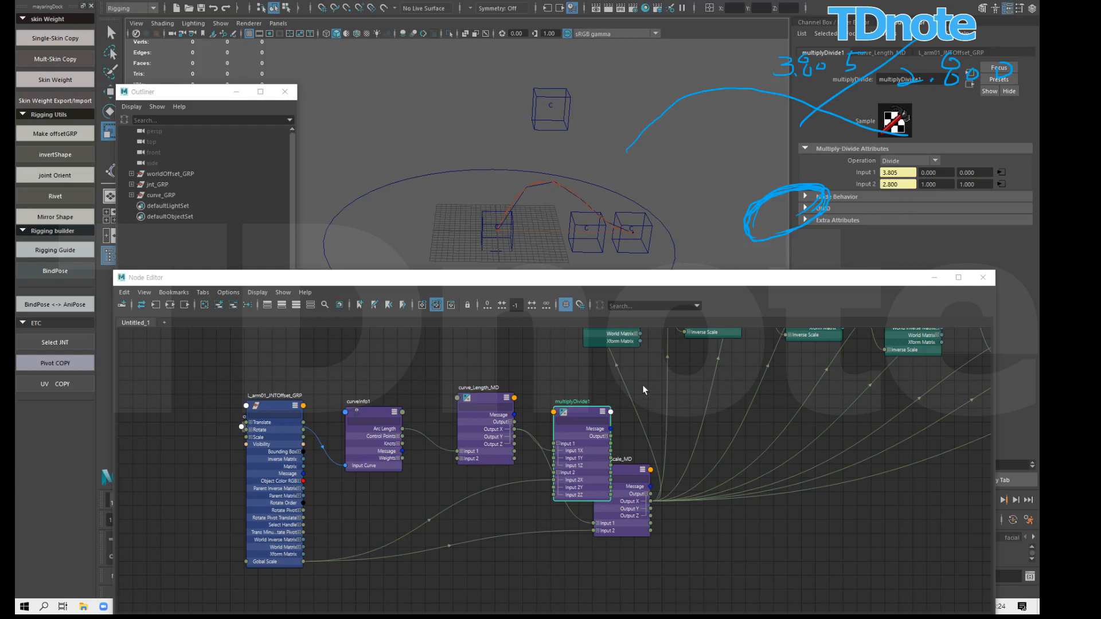
key(alt)
alt+middle_drag(651, 395, 653, 471)
click(635, 505)
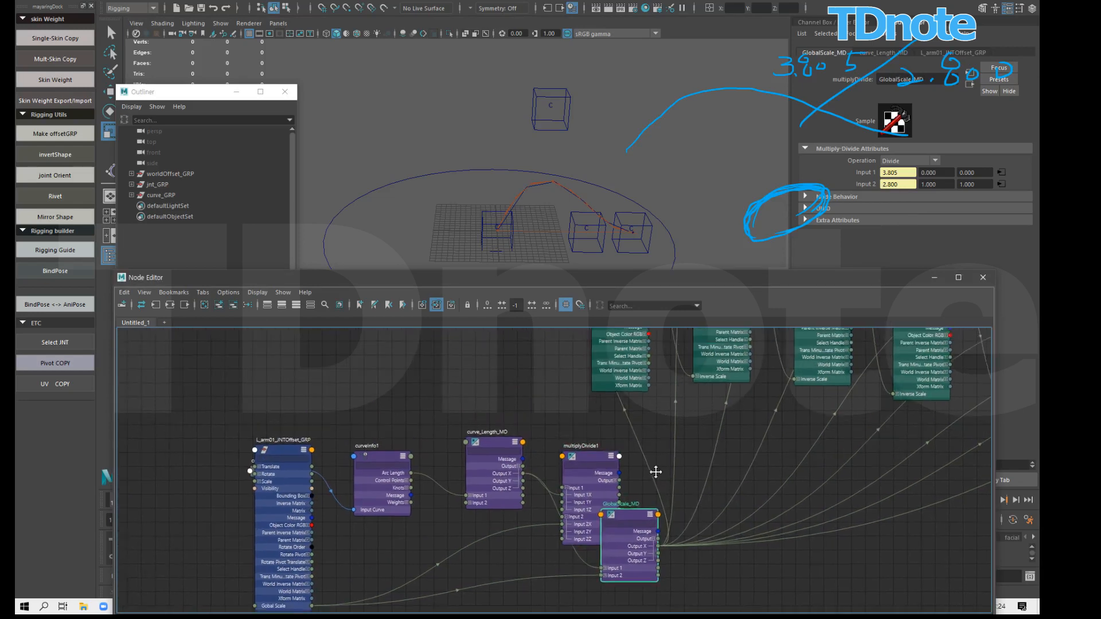
alt+middle_drag(641, 382, 651, 470)
click(631, 391)
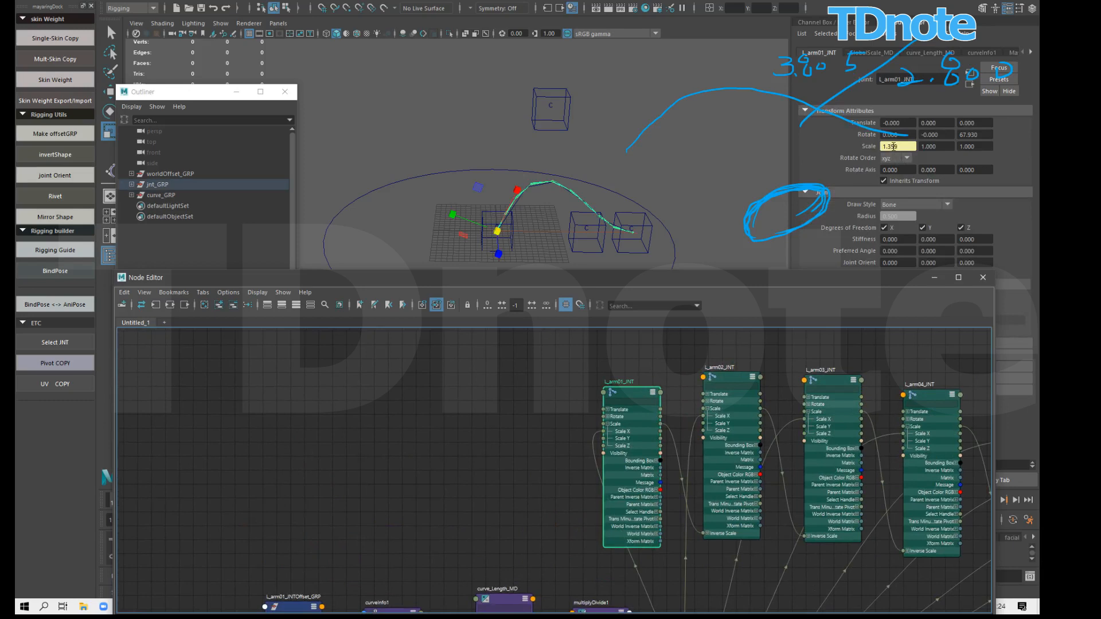
alt+middle_drag(556, 526, 529, 329)
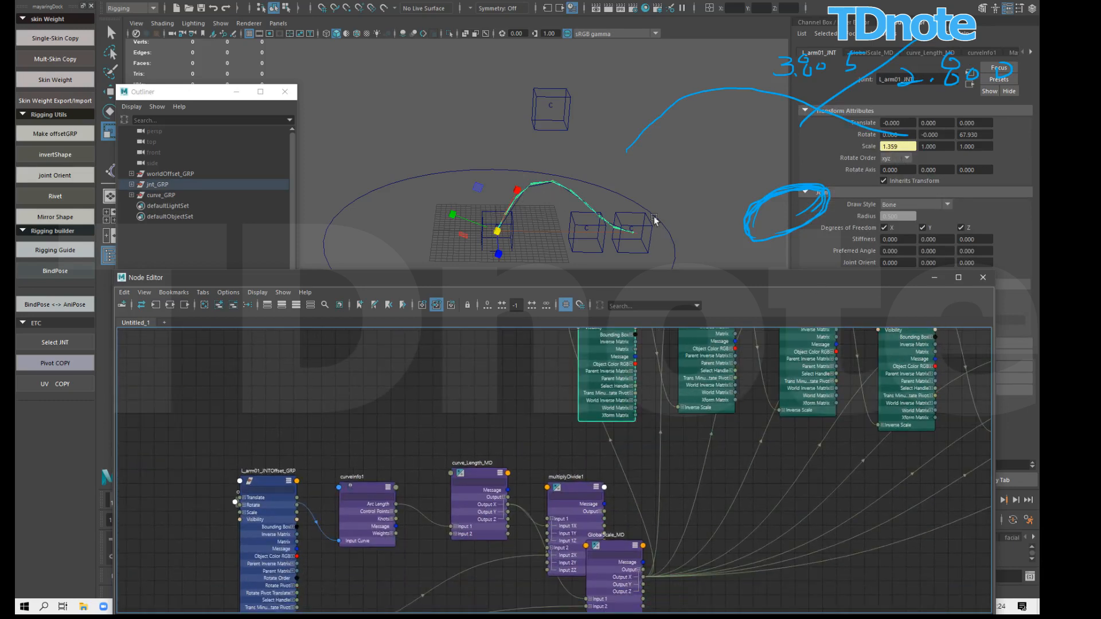
Step: Move the GlobalScale_MD node clear of the overlapping multiplyDivide1 node
alt+middle_drag(641, 258, 645, 232)
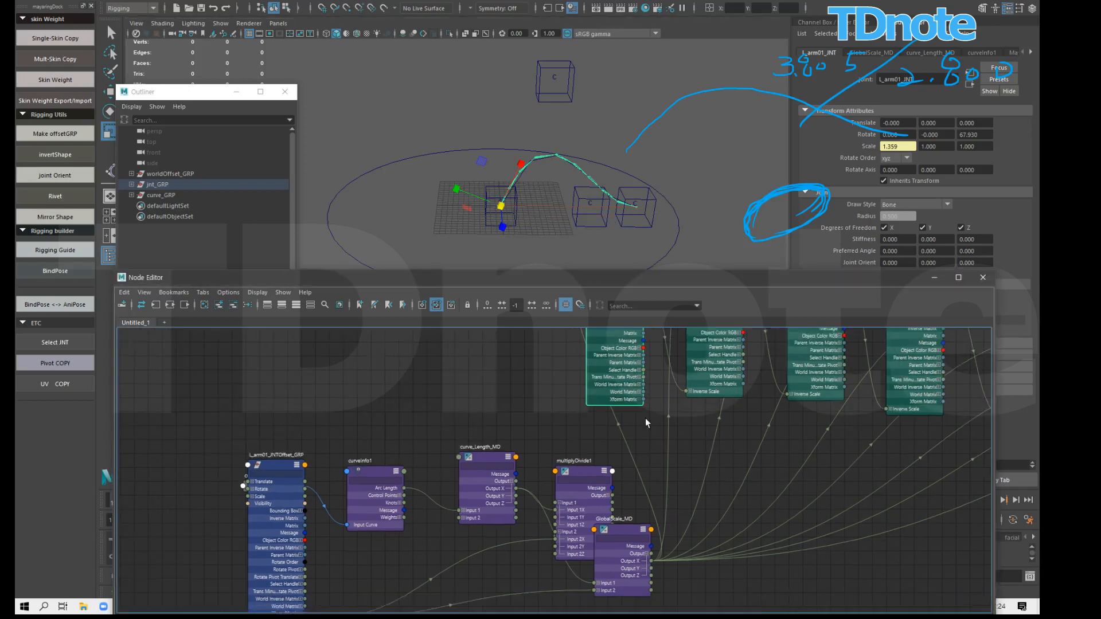
alt+middle_drag(620, 518, 626, 489)
drag(619, 517, 652, 526)
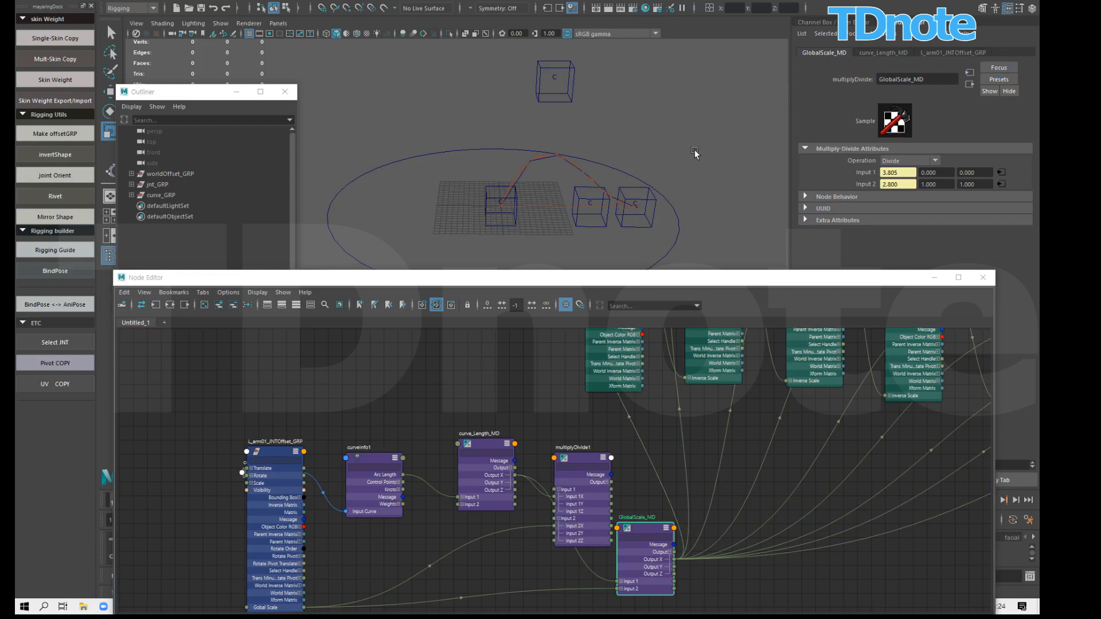
Step: Reset the raised control L_arm01FK_CTL by setting its Translate Y to 0
click(636, 162)
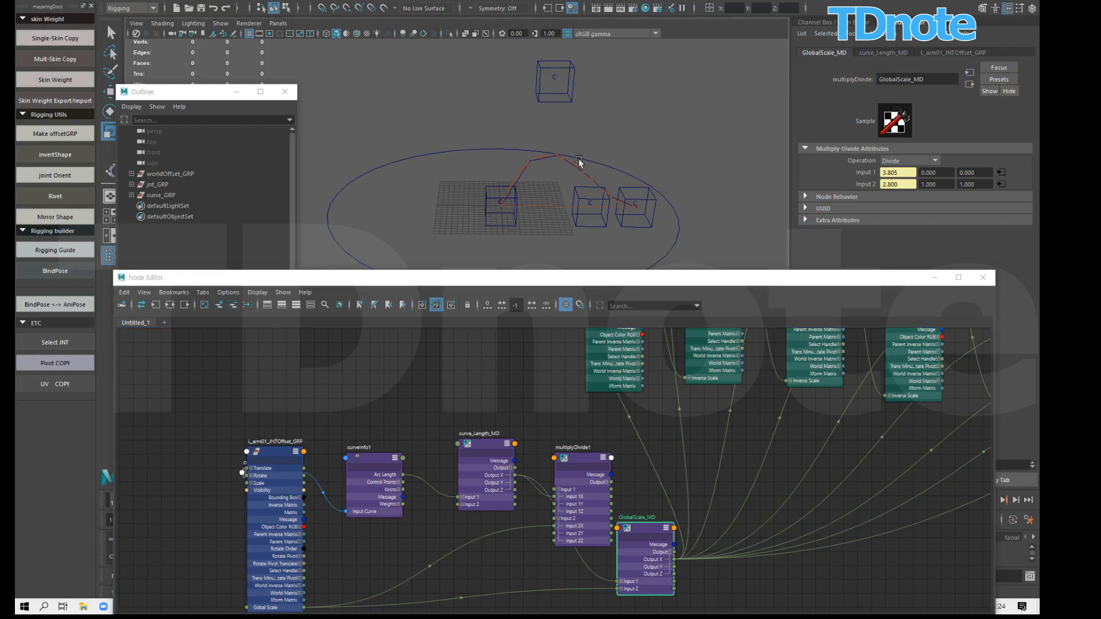
click(568, 98)
click(1032, 8)
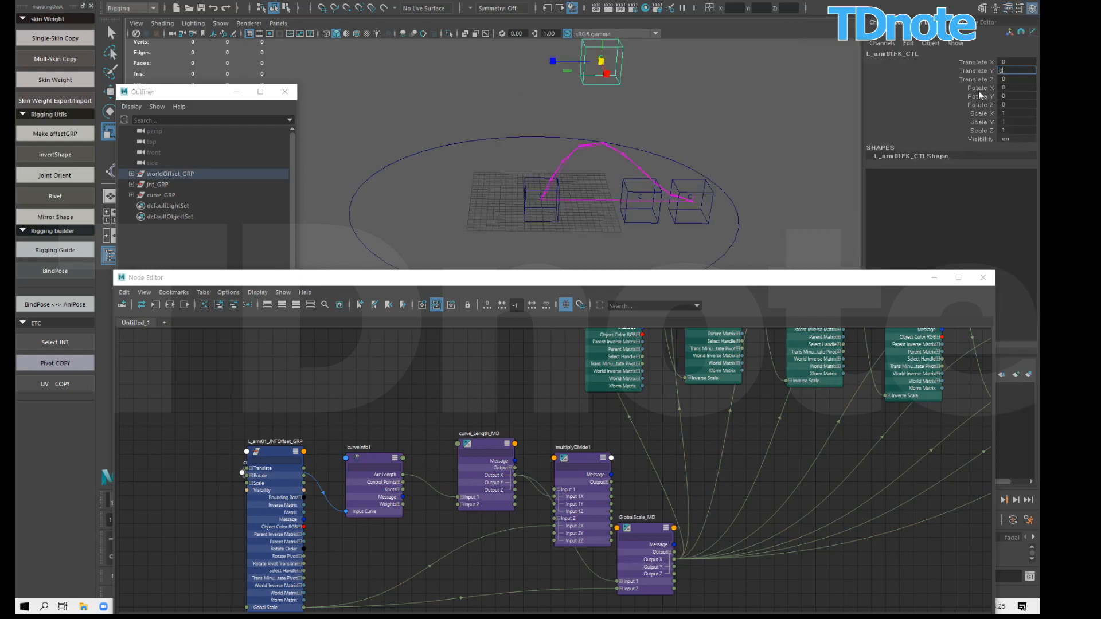
text(0)
key(Return)
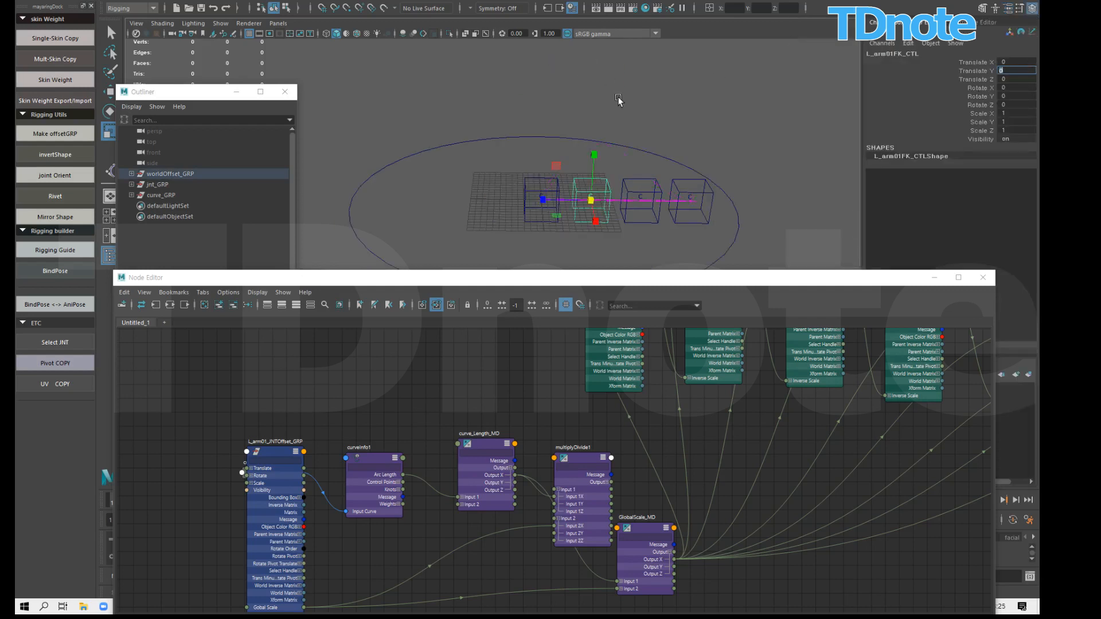
Step: Select the arm's end control L_arm03FK_CTL and activate the Move tool
click(752, 202)
alt+drag(752, 202, 676, 164)
click(657, 160)
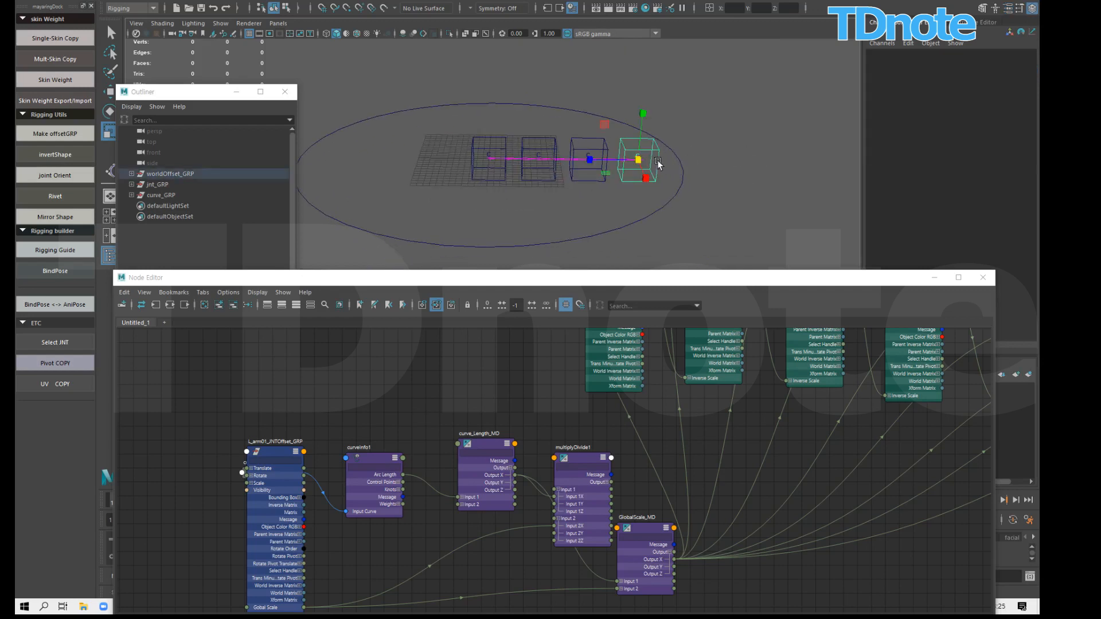
key(w)
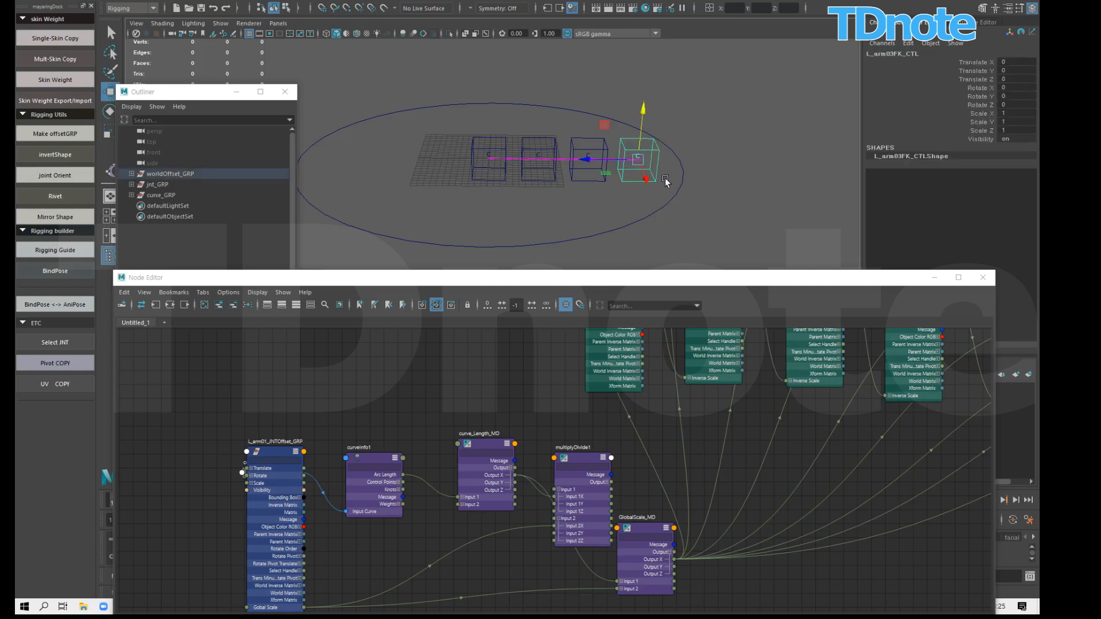
Step: Try setting L_arm03FK_CTL's Translate X to 16, and undo it
click(1024, 62)
text(16)
key(Return)
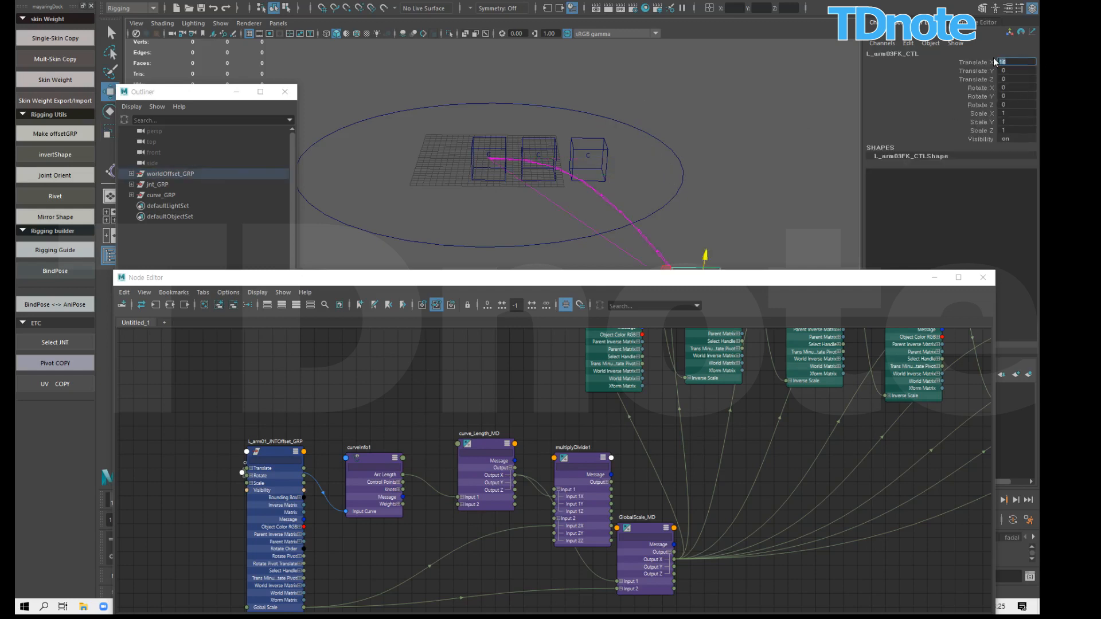
click(725, 163)
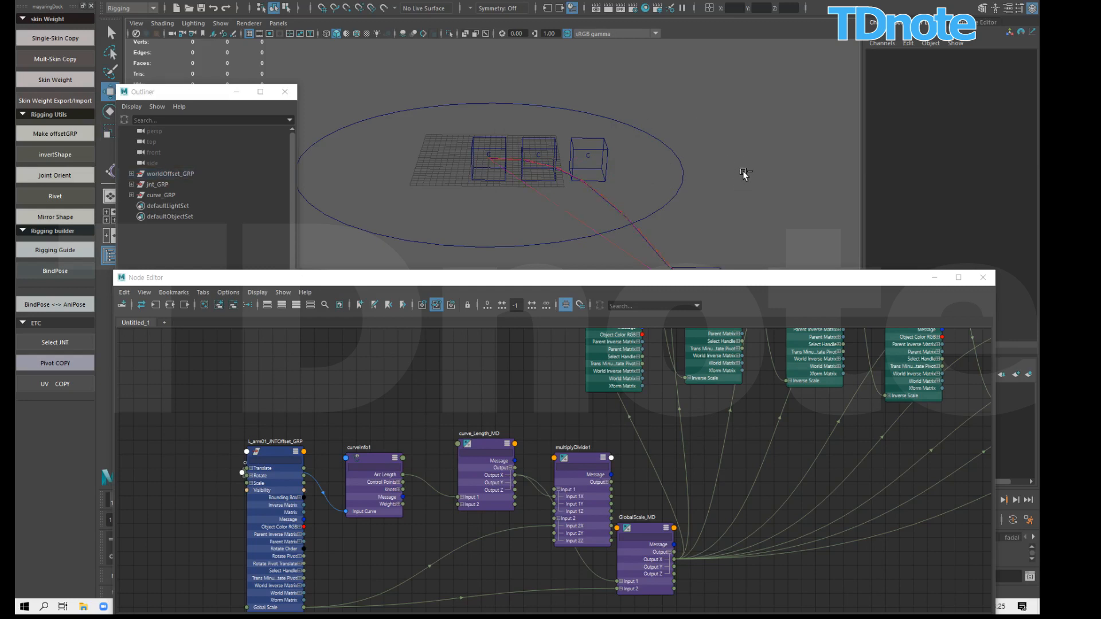
key(ctrl+z)
key(ctrl+z)
click(744, 170)
key(ctrl+z)
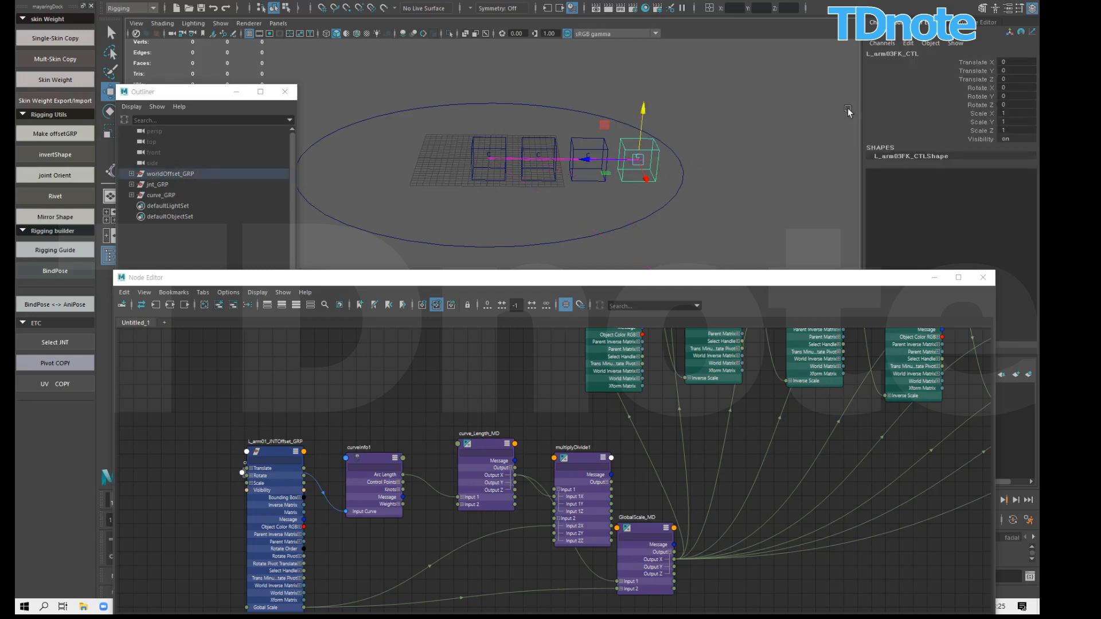
Step: Try L_arm03FK_CTL's Translate Z at 16, and reverse it to -16 to stretch the arm outward
click(1017, 79)
text(16)
key(Return)
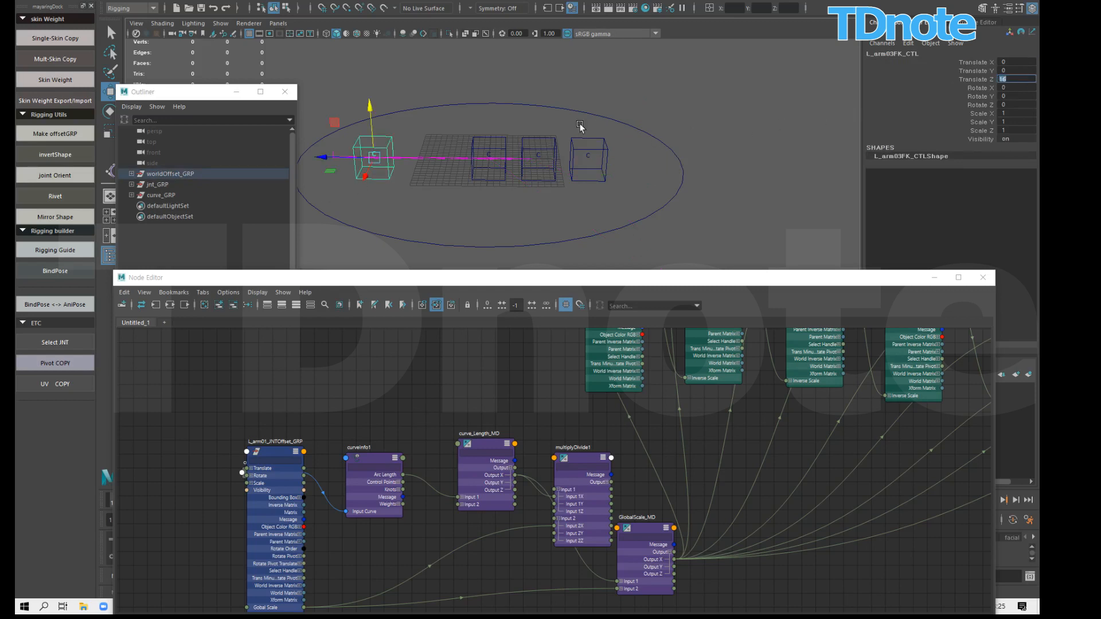
text(-16)
key(Return)
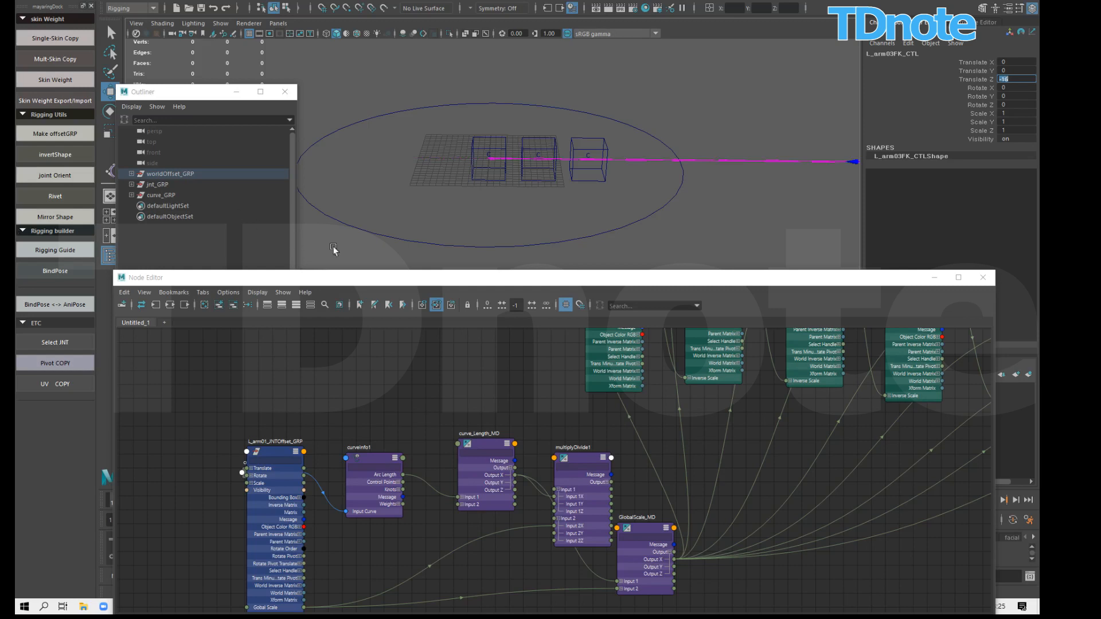
click(734, 235)
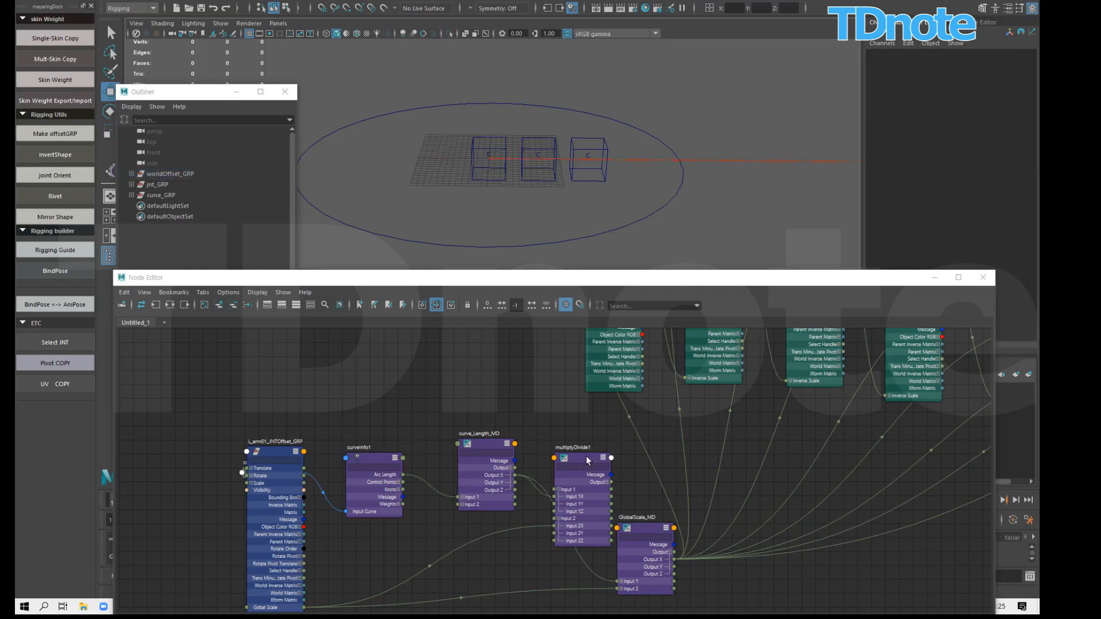
Step: Inspect the input values of multiplyDivide1 and curve_Length_MD with the arm stretched
drag(586, 455, 581, 449)
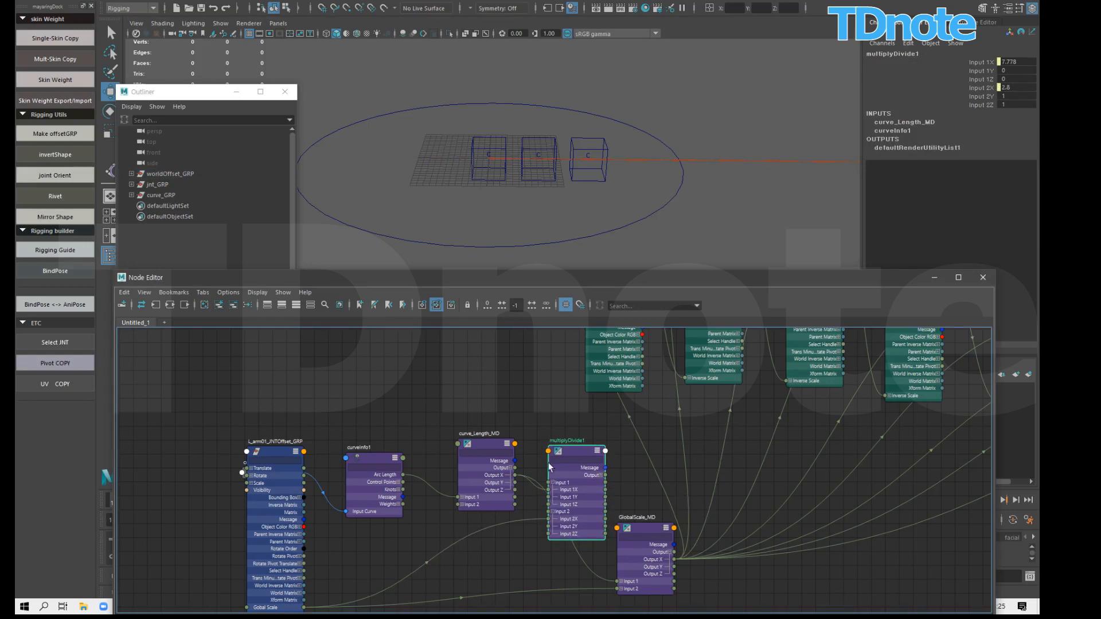
click(484, 445)
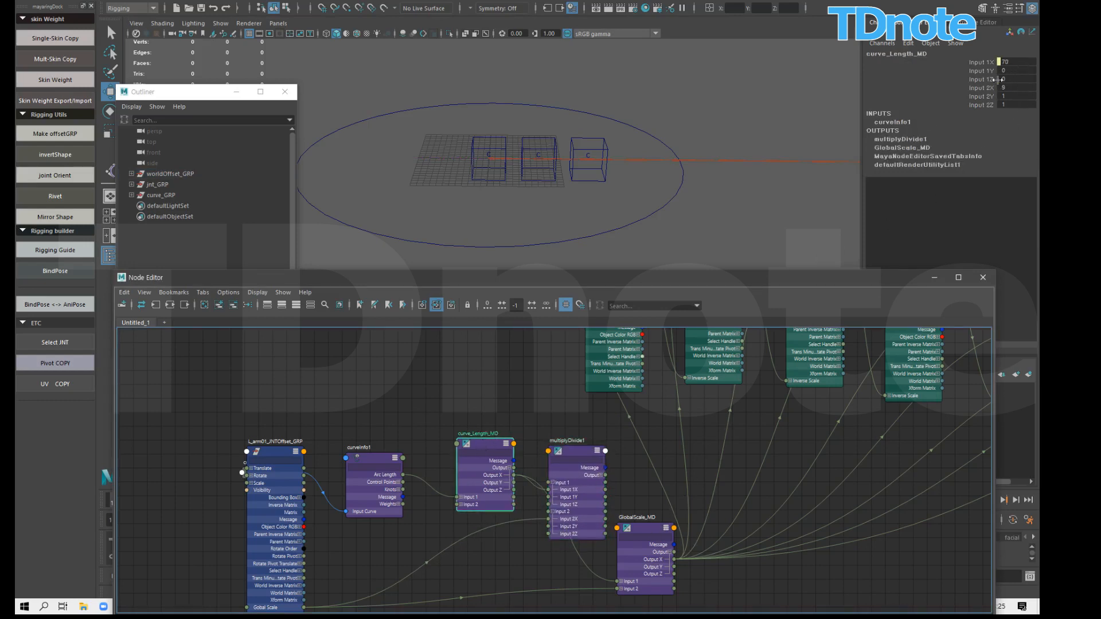
mouse_move(740, 208)
alt+middle_down()
mouse_move(642, 207)
mouse_move(742, 199)
alt+middle_up()
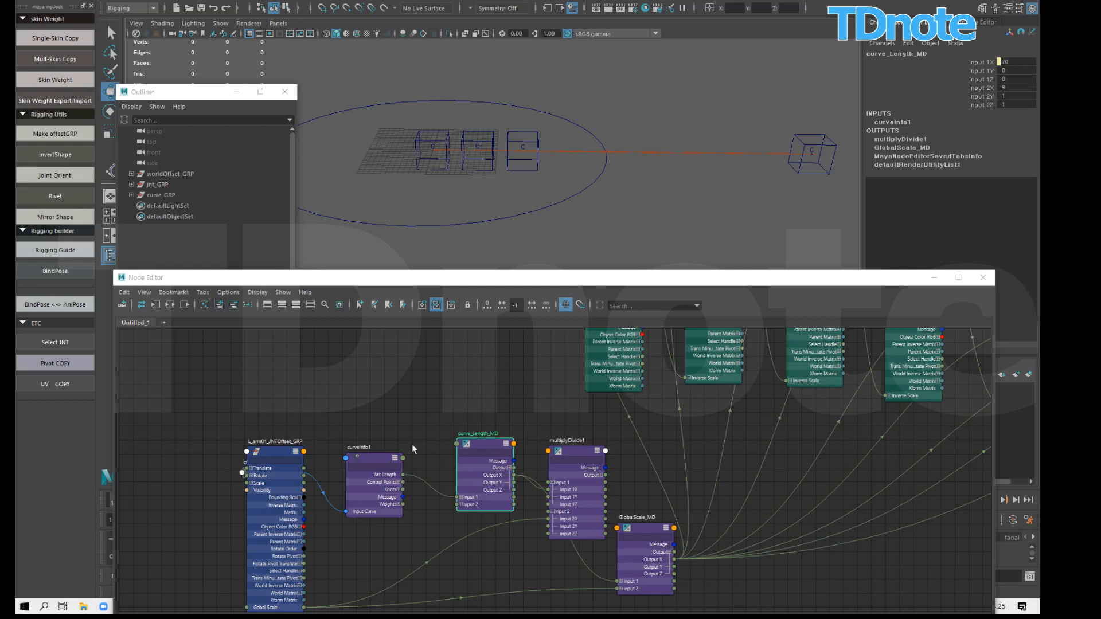
Step: Set world_CTL's Global Scale to 1
click(597, 192)
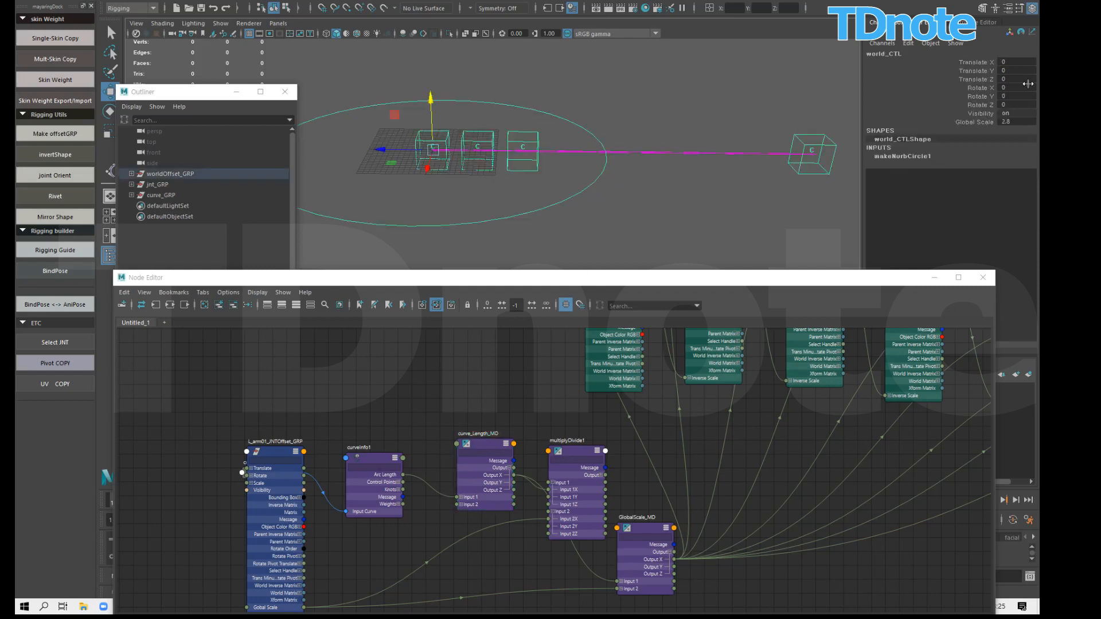
double_click(1016, 121)
text(1)
key(Return)
click(533, 205)
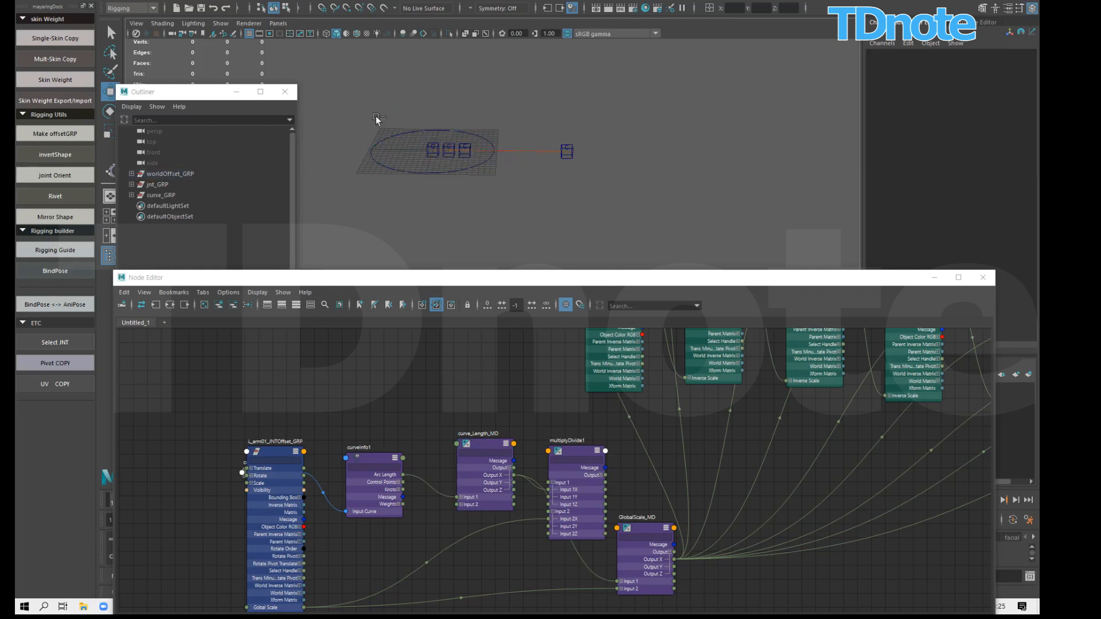
Step: Reset L_arm03FK_CTL's Translate Z to 0
alt+middle_drag(376, 116, 402, 197)
alt+right_drag(436, 190, 664, 182)
alt+right_drag(573, 168, 690, 191)
alt+middle_drag(691, 190, 701, 111)
alt+drag(700, 111, 696, 199)
click(756, 190)
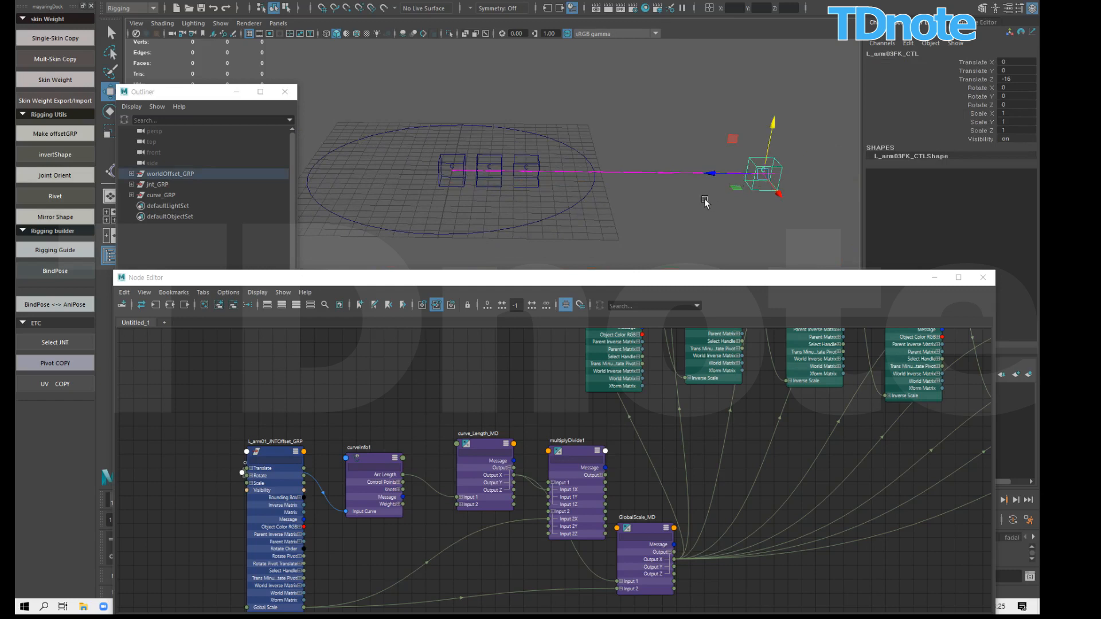
double_click(1018, 78)
text(0)
key(Return)
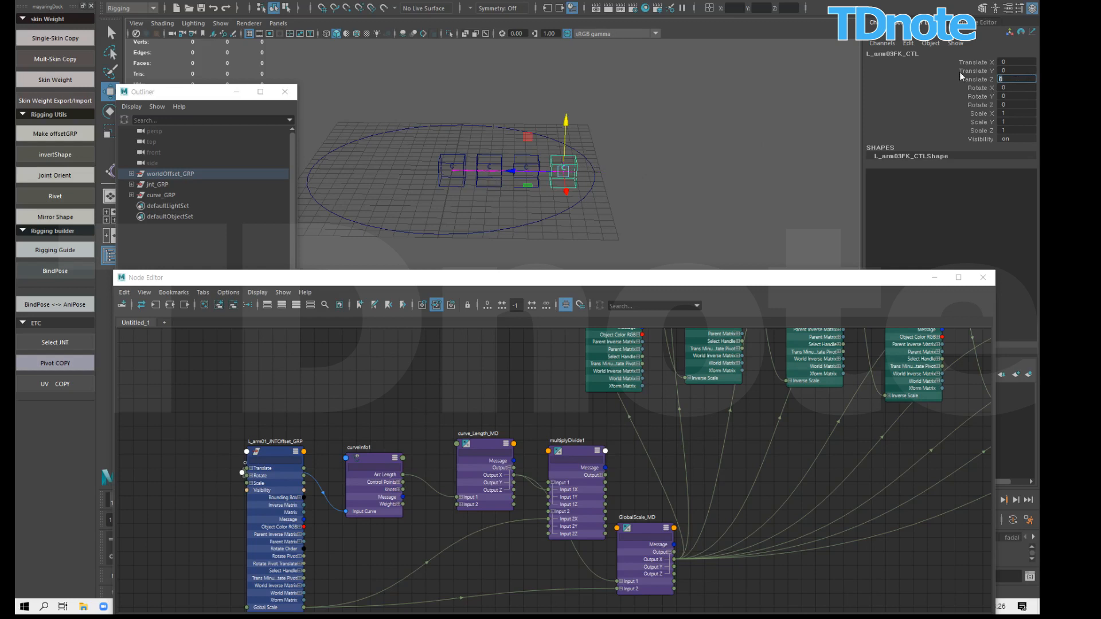
Step: Set L_arm03FK_CTL's Translate Z to -8 and check curve_Length_MD's input values
text(-8)
key(Return)
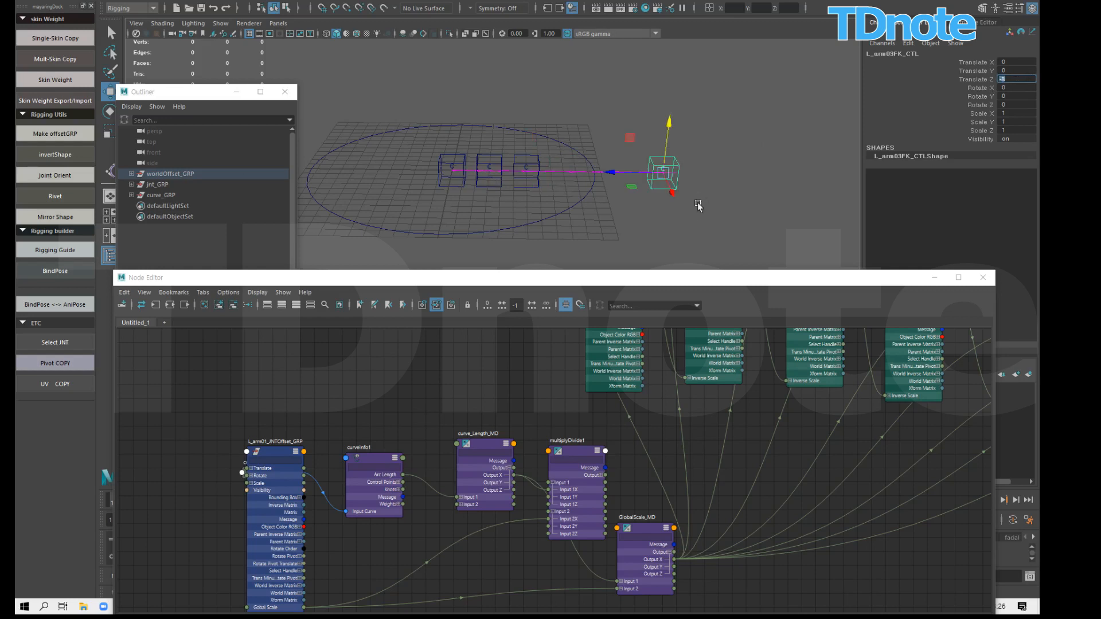
click(667, 198)
click(481, 446)
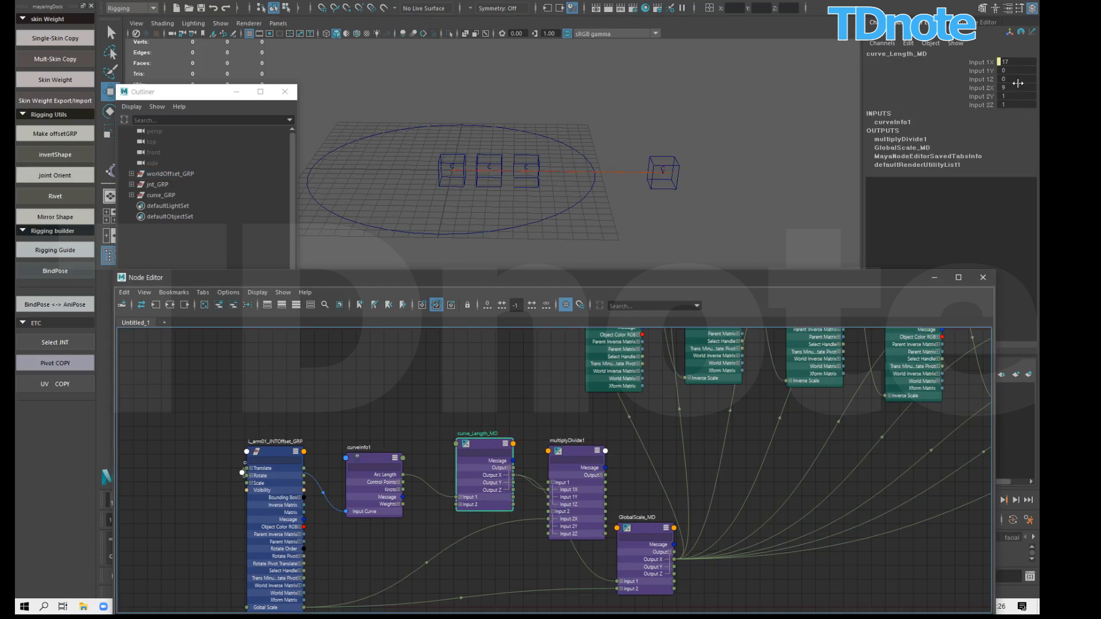
Step: Set L_arm03FK_CTL's Translate Z to -9
click(677, 166)
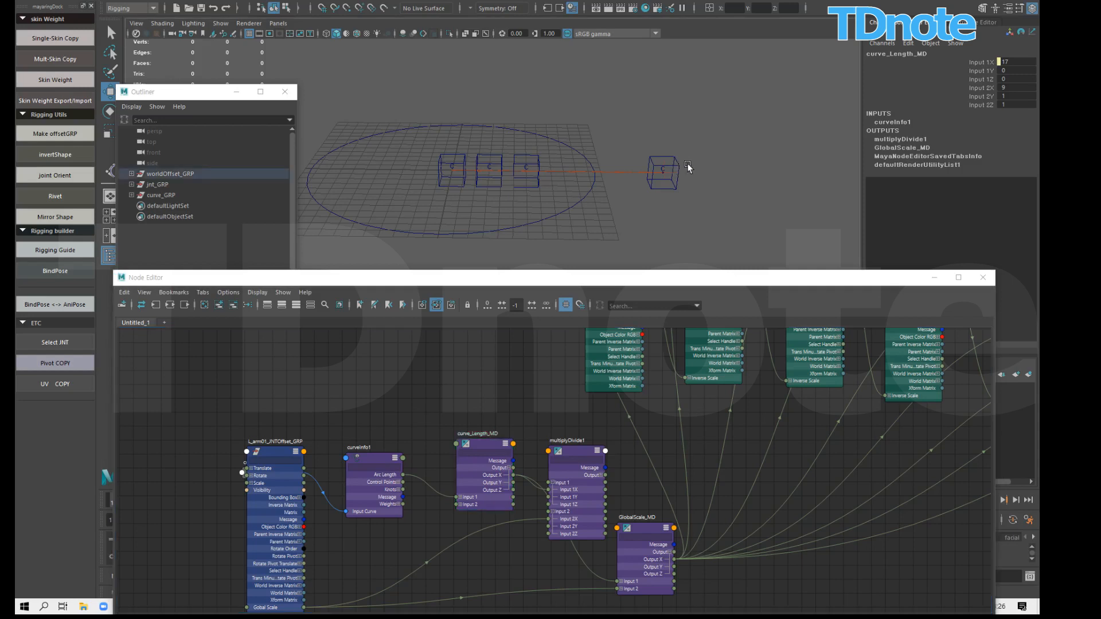
double_click(1031, 81)
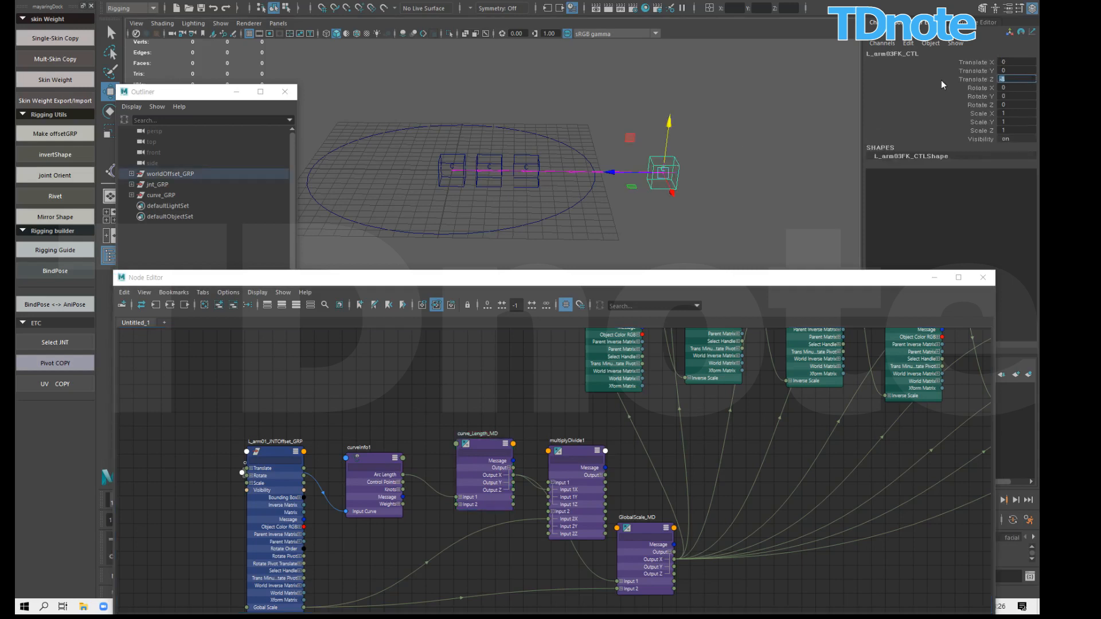
text(-9)
key(Return)
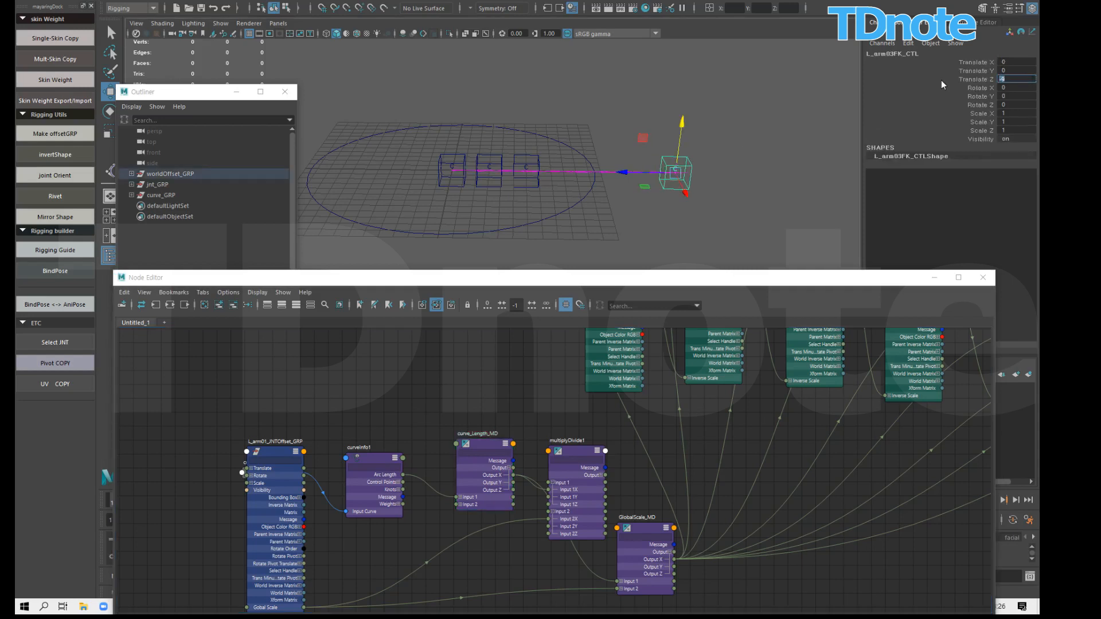
click(752, 190)
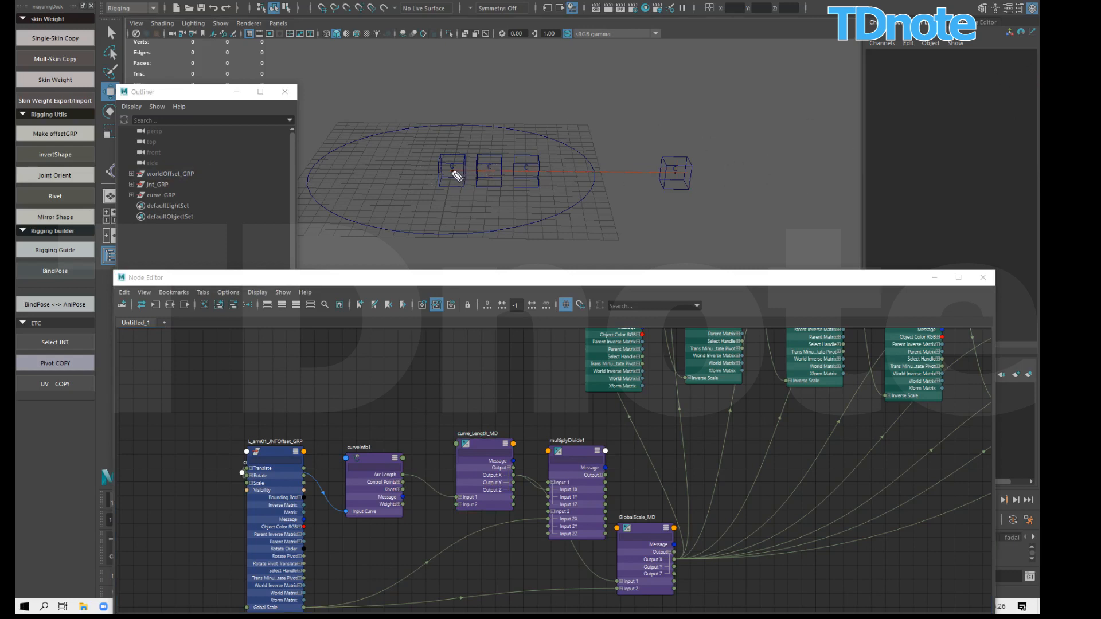
mouse_move(451, 167)
mouse_down()
mouse_move(598, 125)
mouse_move(699, 159)
mouse_up()
drag(548, 169, 559, 168)
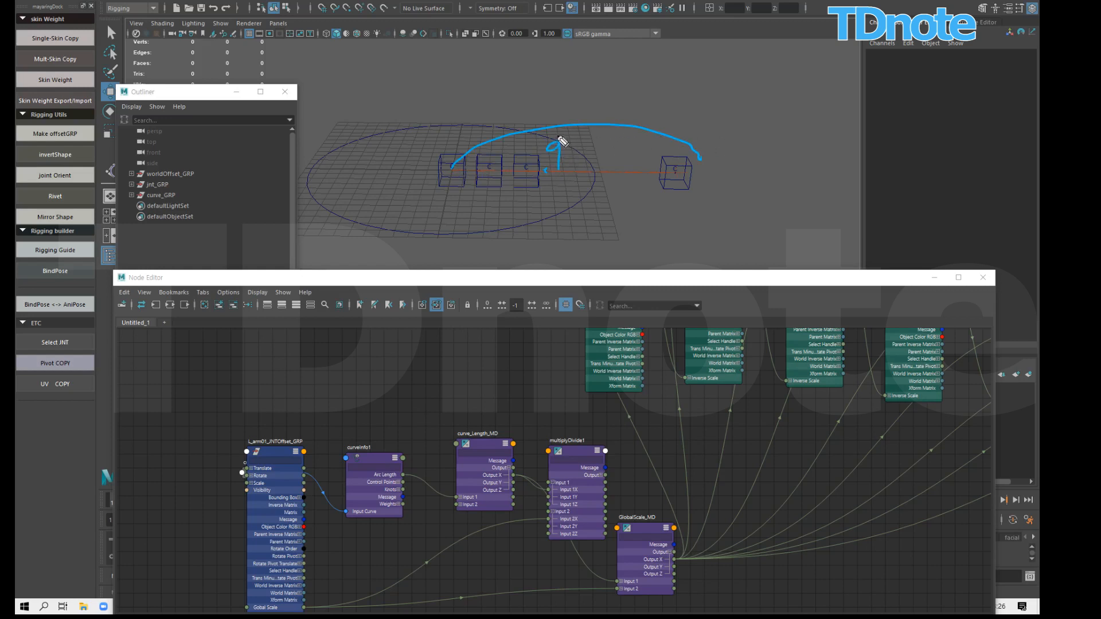
drag(681, 107, 679, 125)
mouse_move(711, 109)
mouse_down()
mouse_move(700, 118)
mouse_move(705, 109)
mouse_up()
Step: Inspect multiplyDivide1's input values with the arm stretched
mouse_move(570, 449)
mouse_down()
mouse_move(577, 456)
mouse_move(585, 438)
mouse_up()
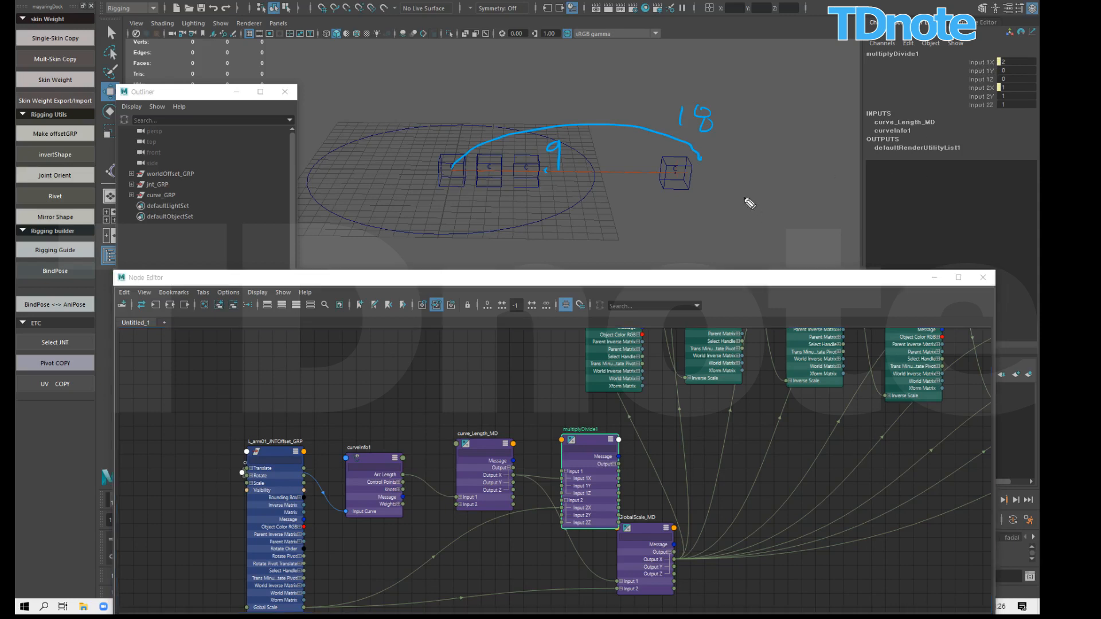
mouse_move(744, 189)
mouse_down()
mouse_move(744, 204)
mouse_move(774, 201)
mouse_up()
mouse_move(745, 186)
mouse_down()
mouse_move(743, 205)
mouse_move(780, 204)
mouse_up()
Step: Set world_CTL's Global Scale to 2 and bring the whole scaled arm into view
click(575, 201)
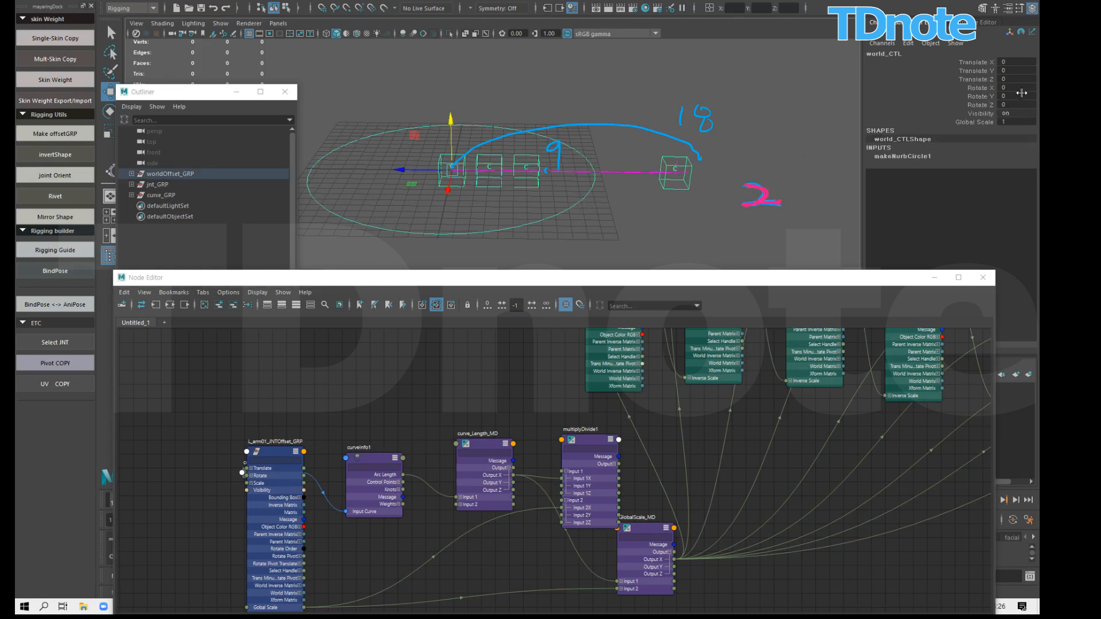
click(1016, 121)
text(2)
key(Return)
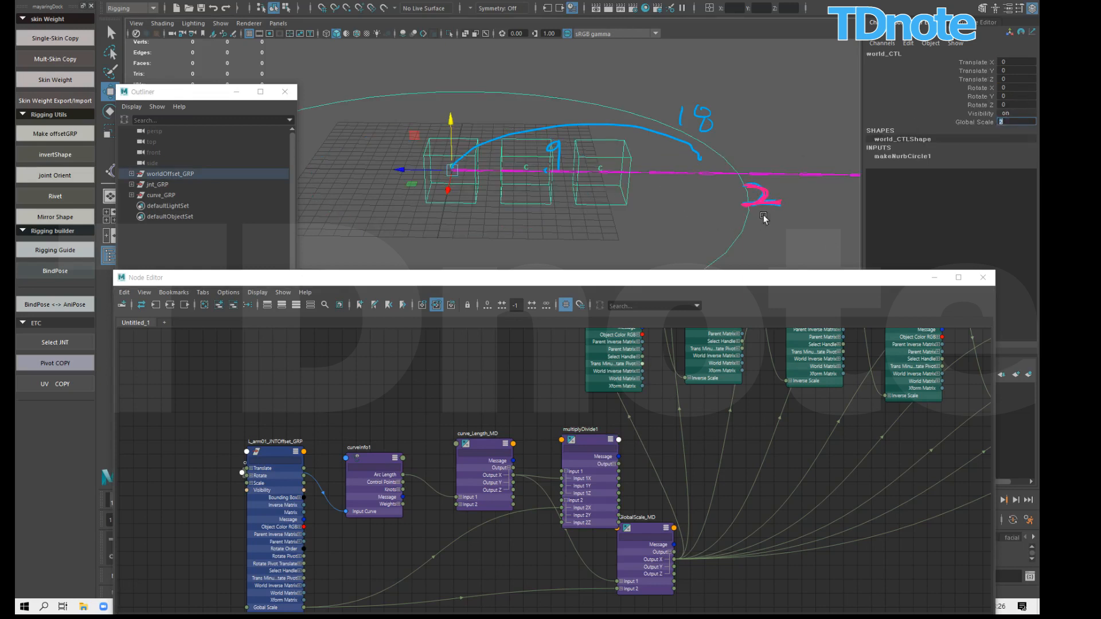
mouse_move(668, 202)
alt+mouse_down()
mouse_move(726, 202)
mouse_move(724, 191)
mouse_move(695, 208)
mouse_move(734, 195)
mouse_move(741, 213)
mouse_move(693, 228)
mouse_move(710, 210)
mouse_move(694, 208)
mouse_move(707, 196)
alt+mouse_up()
click(691, 215)
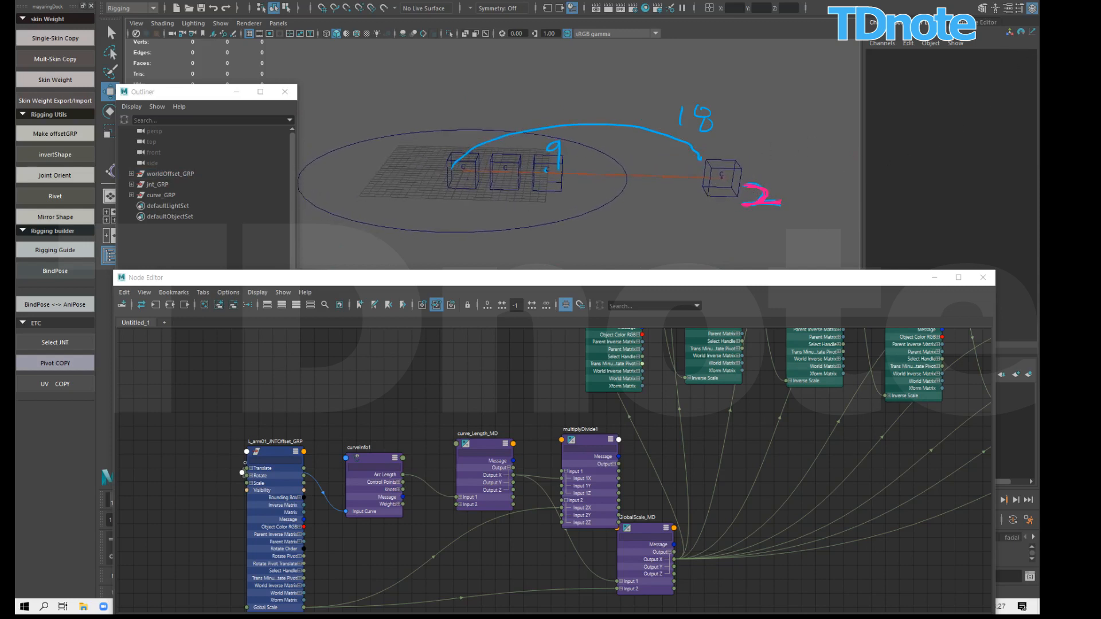
Step: Check the input values of curve_Length_MD and multiplyDivide1 with the arm globally scaled and stretched
mouse_move(791, 143)
mouse_down()
mouse_move(793, 161)
mouse_move(869, 157)
mouse_up()
drag(447, 156, 487, 131)
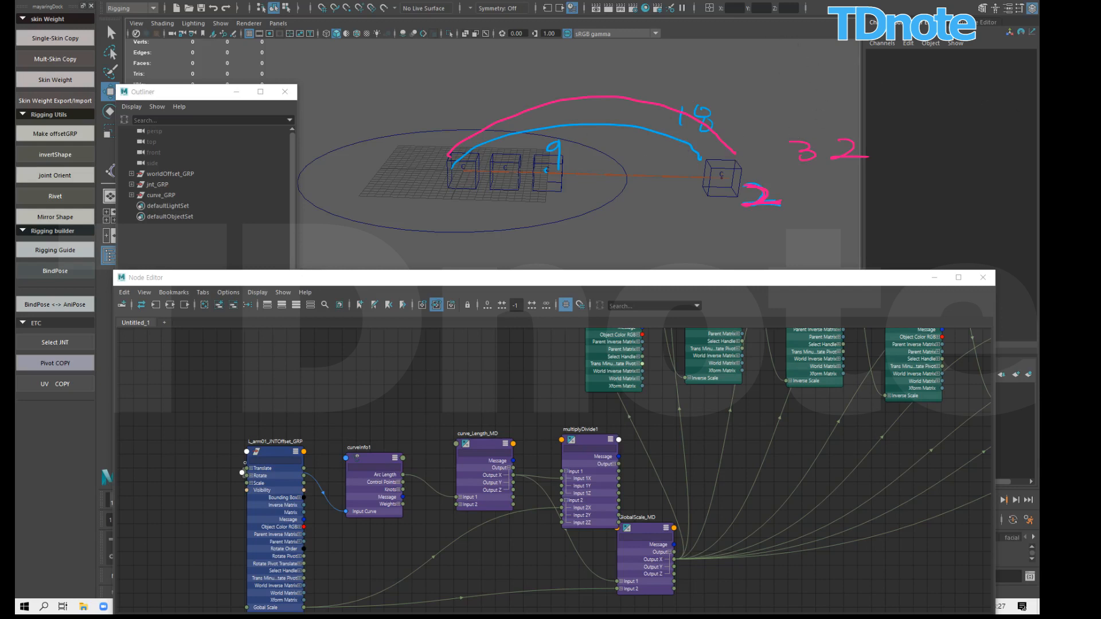
click(482, 444)
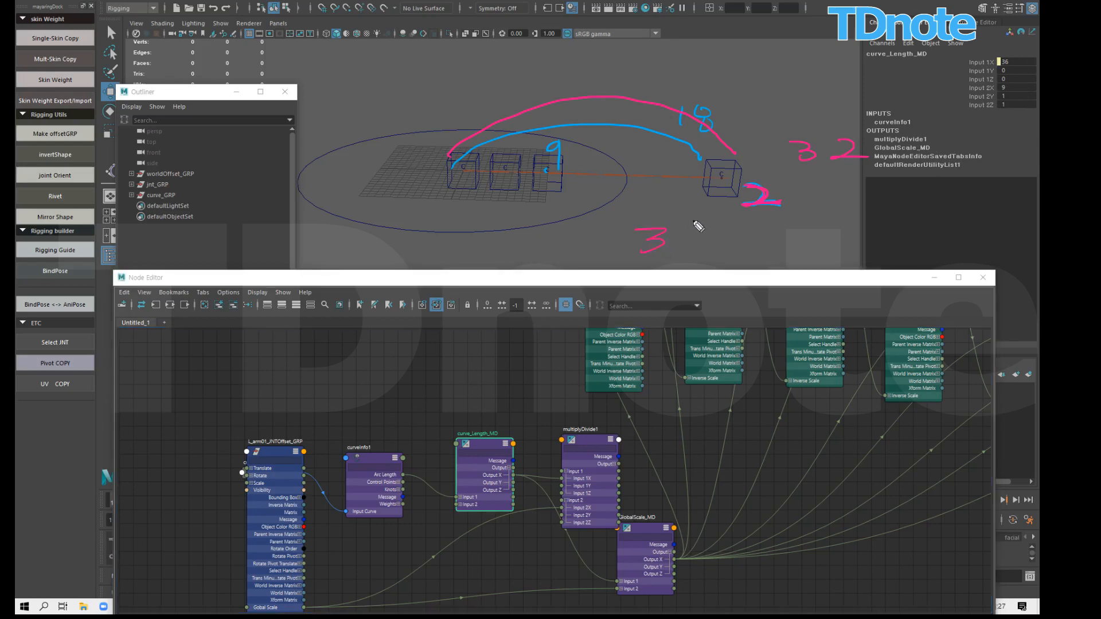
drag(694, 212, 677, 244)
drag(695, 213, 680, 283)
drag(756, 238, 747, 271)
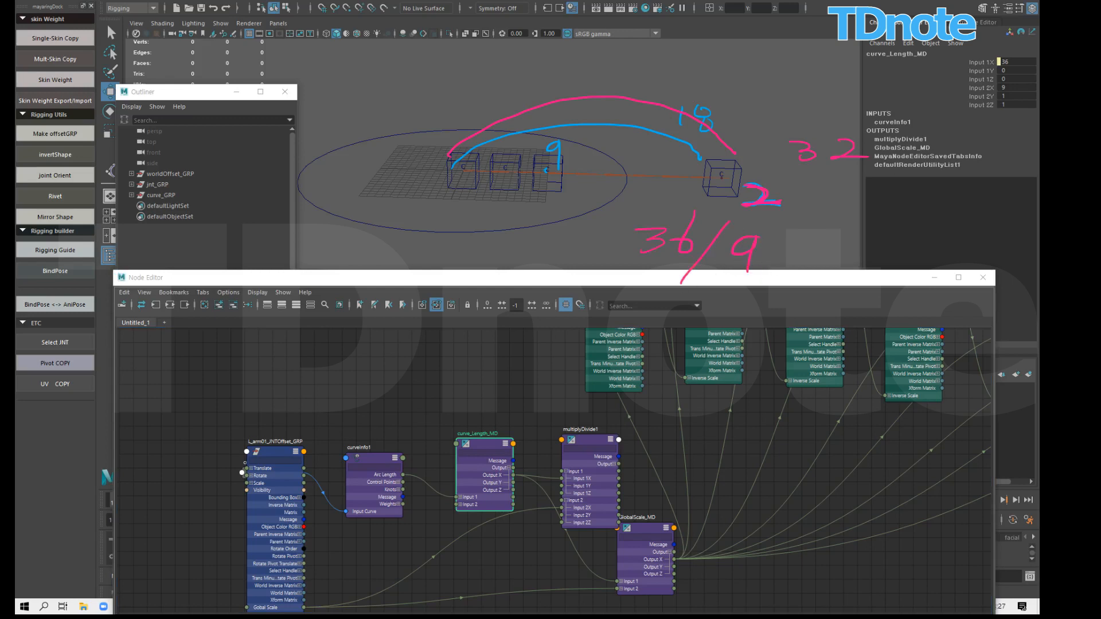
click(584, 437)
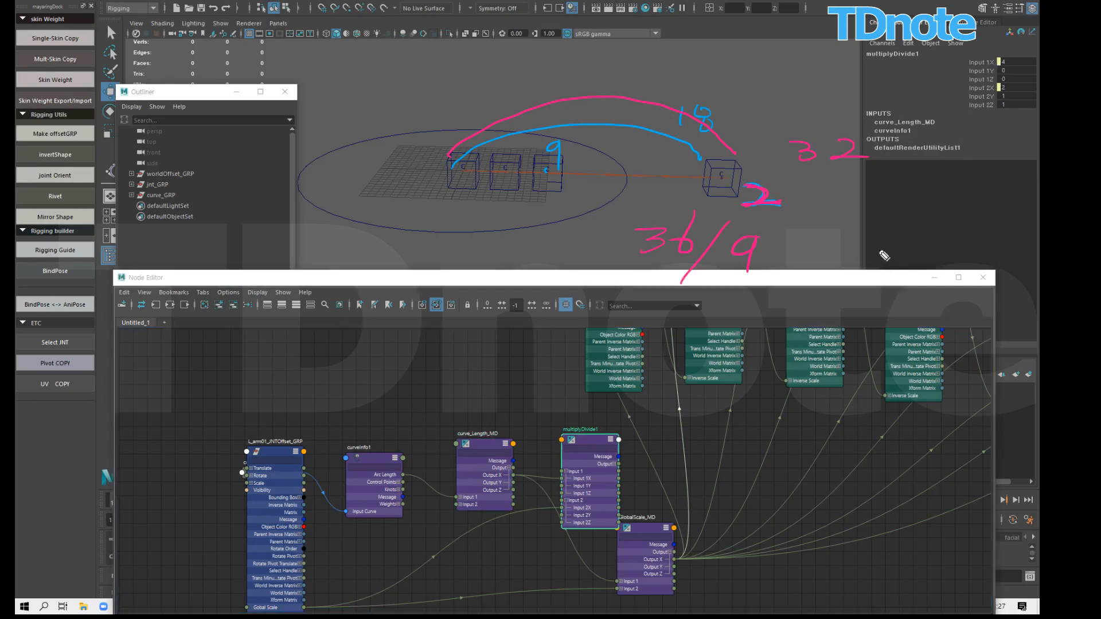
mouse_move(885, 219)
mouse_down()
mouse_move(911, 250)
mouse_move(869, 281)
mouse_up()
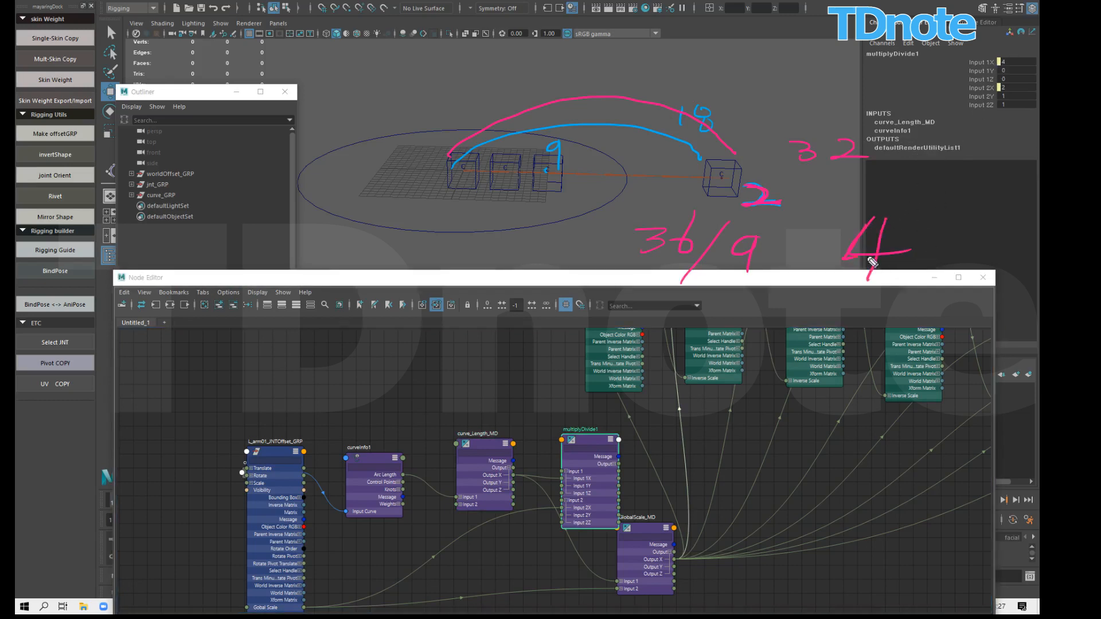
drag(889, 233, 858, 296)
mouse_move(870, 220)
mouse_down()
mouse_move(897, 259)
mouse_move(870, 268)
mouse_move(854, 300)
mouse_move(818, 275)
mouse_move(940, 235)
mouse_up()
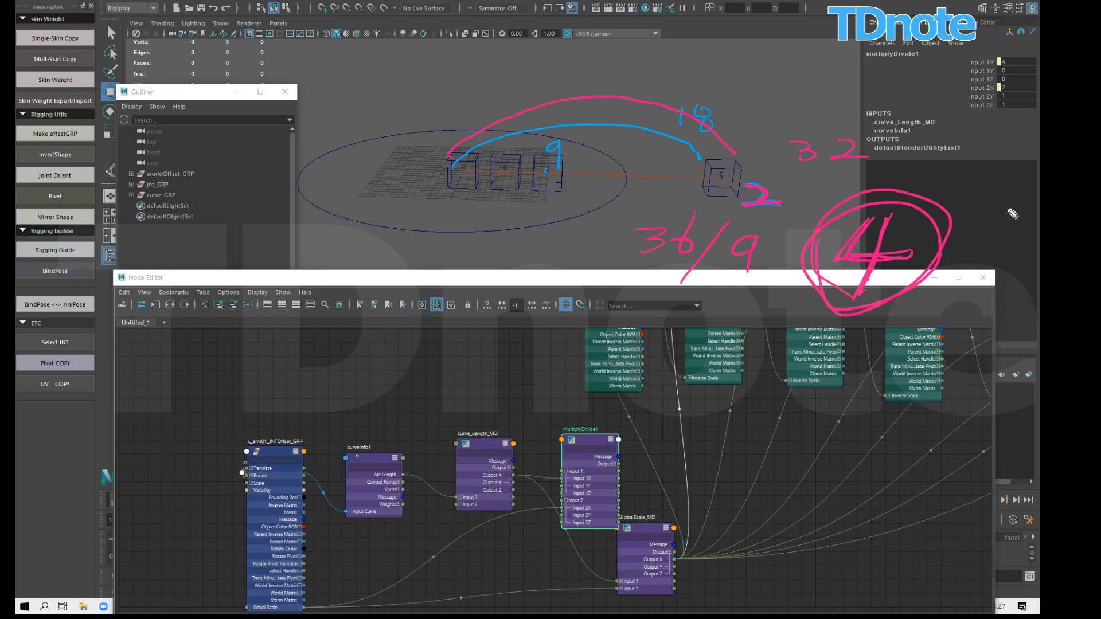
drag(996, 199, 860, 346)
mouse_move(975, 271)
mouse_down()
mouse_move(1015, 303)
mouse_move(969, 311)
mouse_move(1038, 300)
mouse_up()
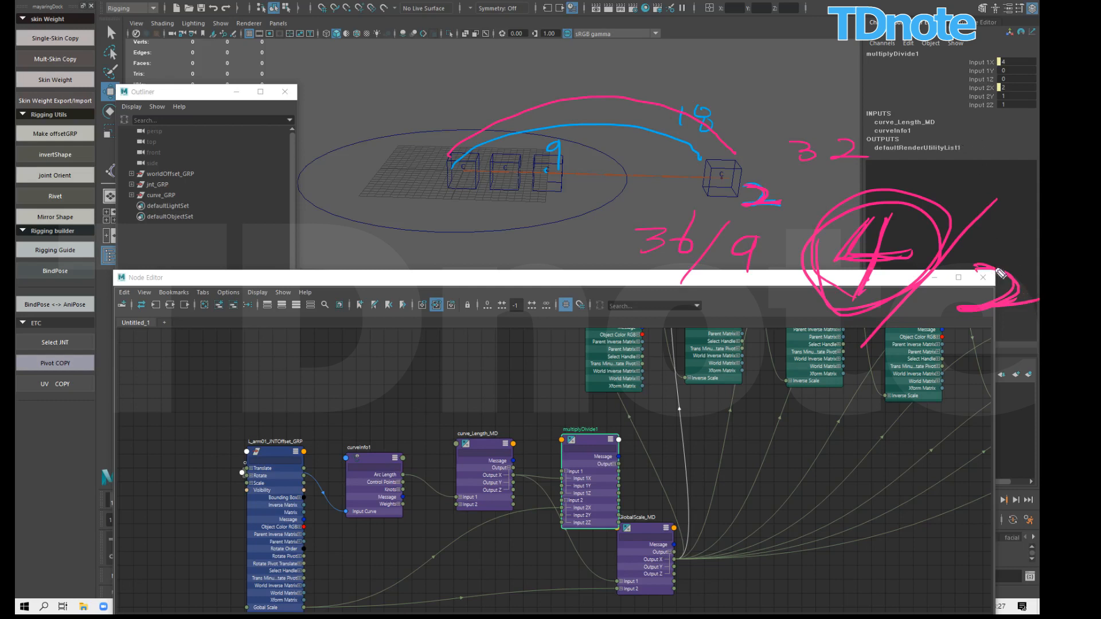
drag(450, 169, 745, 181)
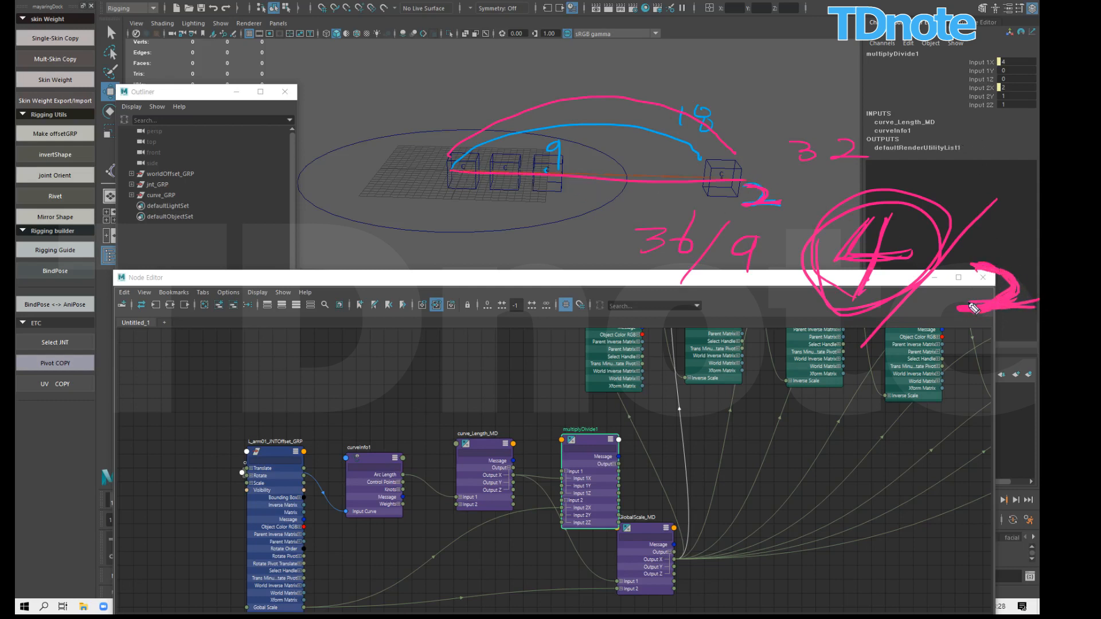
drag(997, 200, 845, 364)
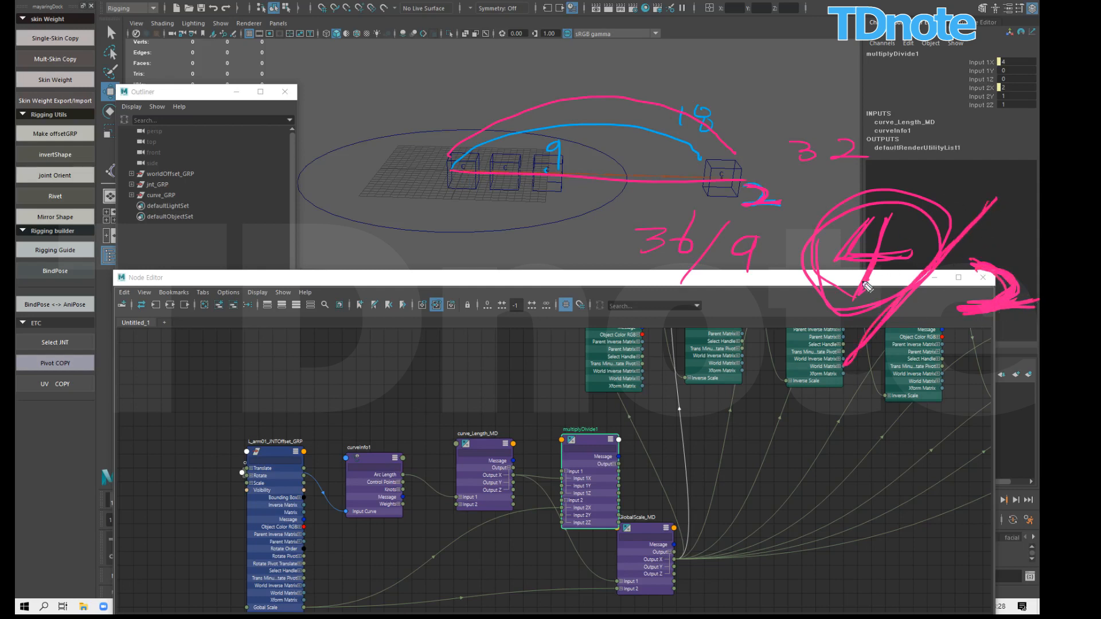
mouse_move(901, 152)
mouse_down()
mouse_move(930, 151)
mouse_move(935, 164)
mouse_move(967, 171)
mouse_move(1038, 170)
mouse_up()
drag(973, 140, 1039, 171)
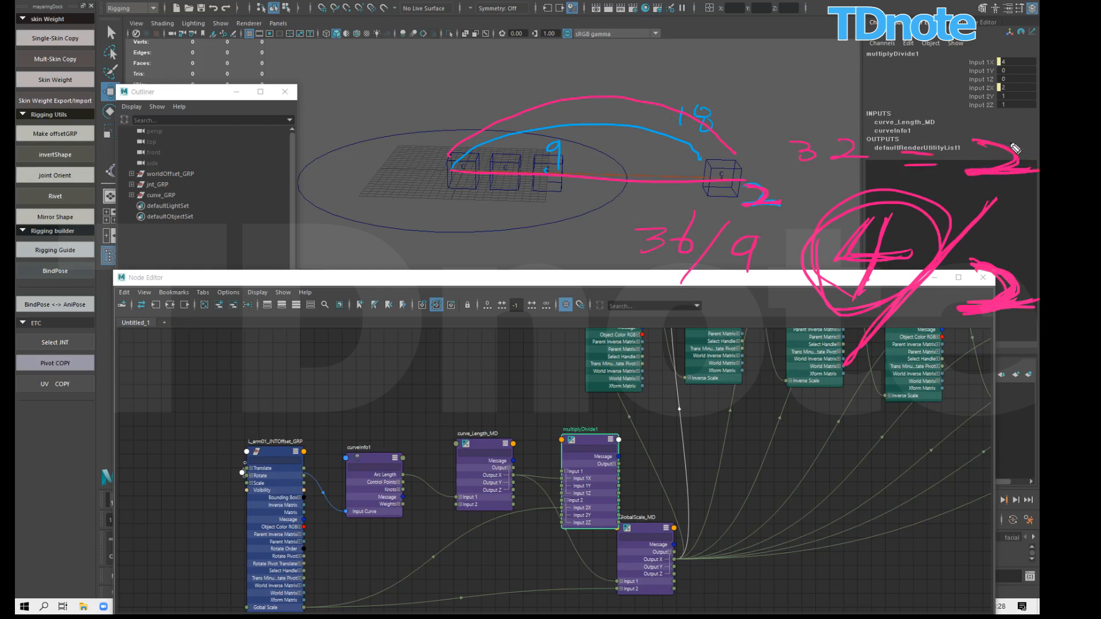
mouse_move(976, 139)
mouse_down()
mouse_move(974, 169)
mouse_move(1028, 167)
mouse_up()
mouse_move(838, 54)
mouse_down()
mouse_move(892, 88)
mouse_move(844, 112)
mouse_up()
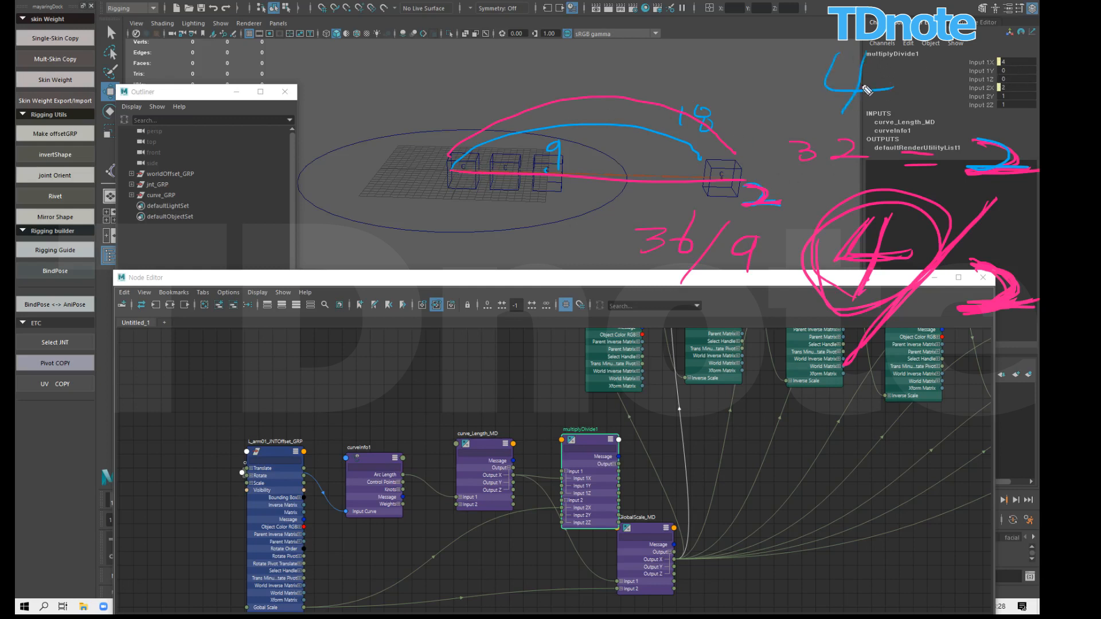
mouse_move(858, 45)
mouse_down()
mouse_move(814, 93)
mouse_move(897, 89)
mouse_move(831, 117)
mouse_up()
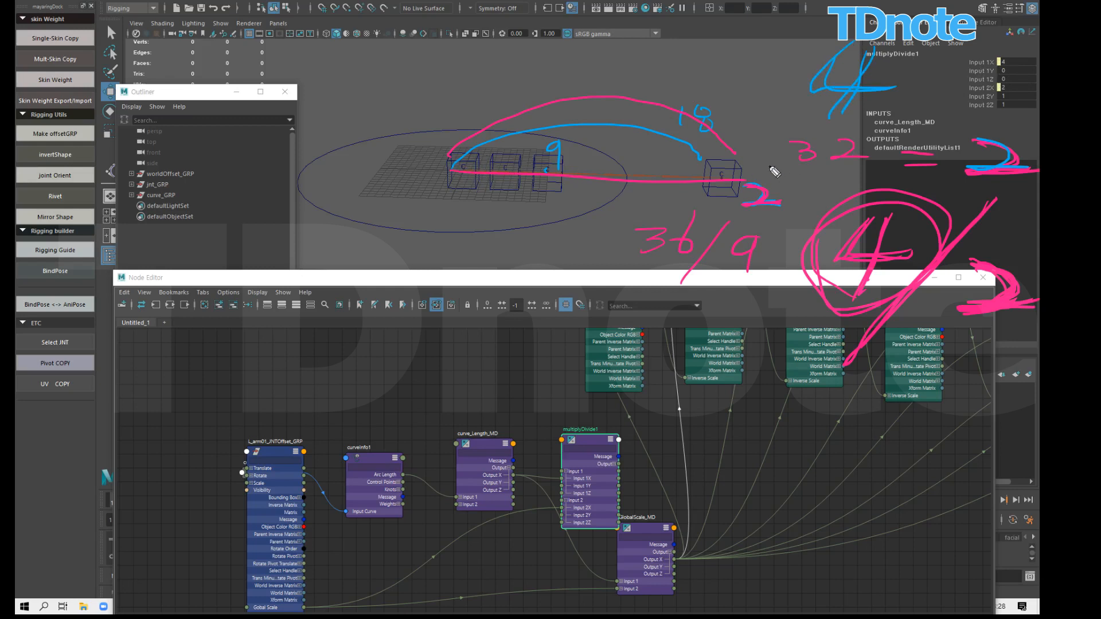
drag(945, 45, 841, 151)
mouse_move(933, 99)
mouse_down()
mouse_move(924, 122)
mouse_move(973, 120)
mouse_move(924, 125)
mouse_move(982, 119)
mouse_up()
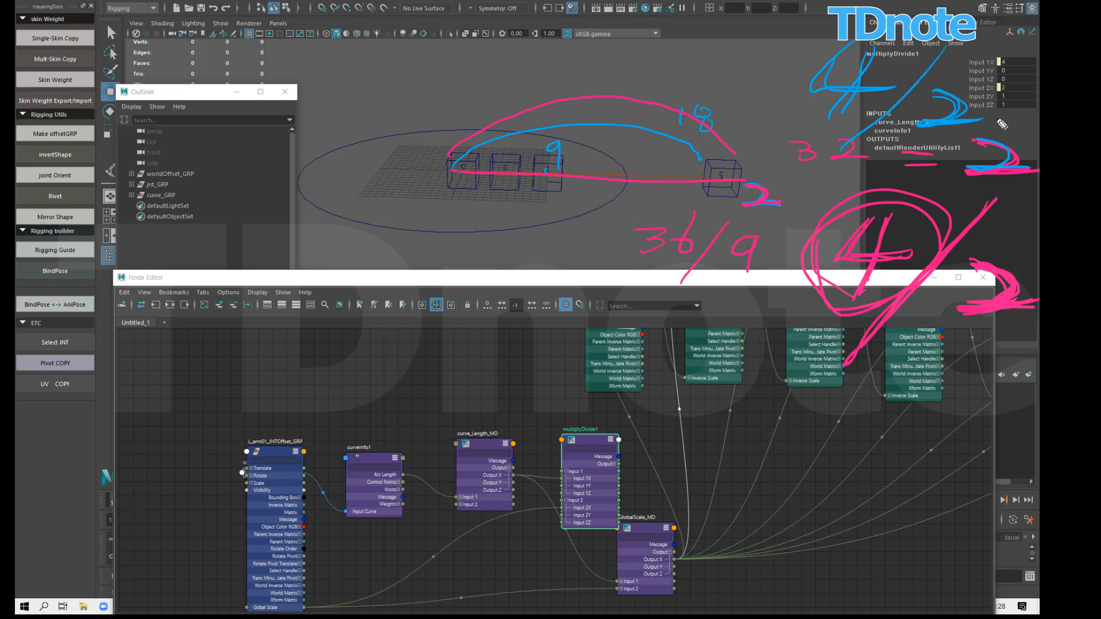
drag(944, 48, 819, 155)
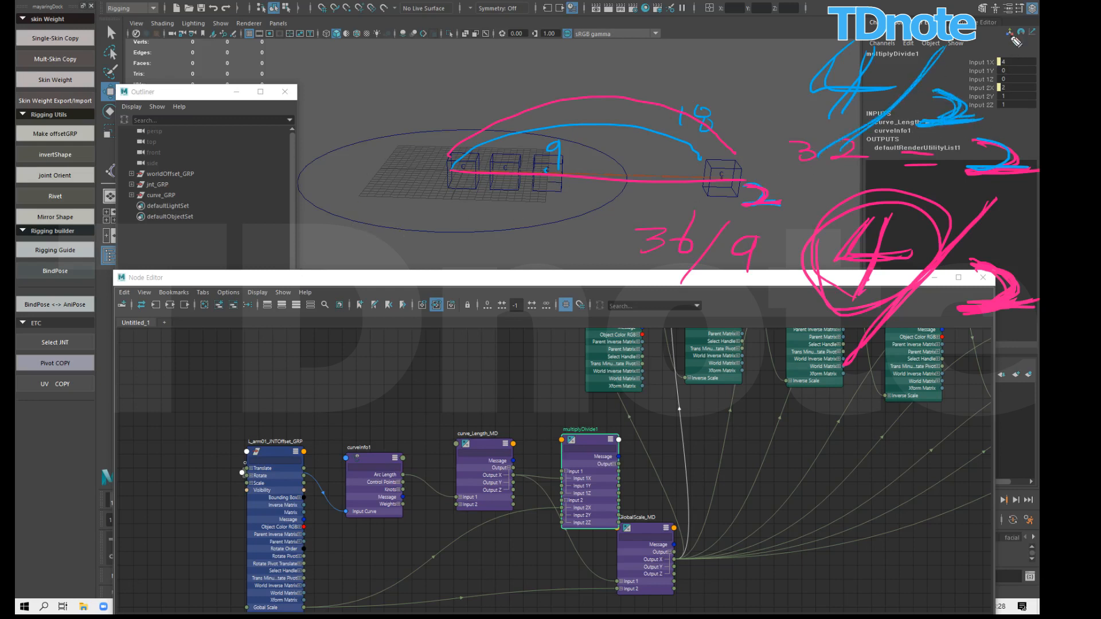
drag(992, 22, 1023, 36)
mouse_move(721, 62)
mouse_down()
mouse_move(804, 76)
mouse_move(845, 68)
mouse_up()
mouse_move(719, 93)
mouse_down()
mouse_move(696, 57)
mouse_move(781, 104)
mouse_move(723, 54)
mouse_up()
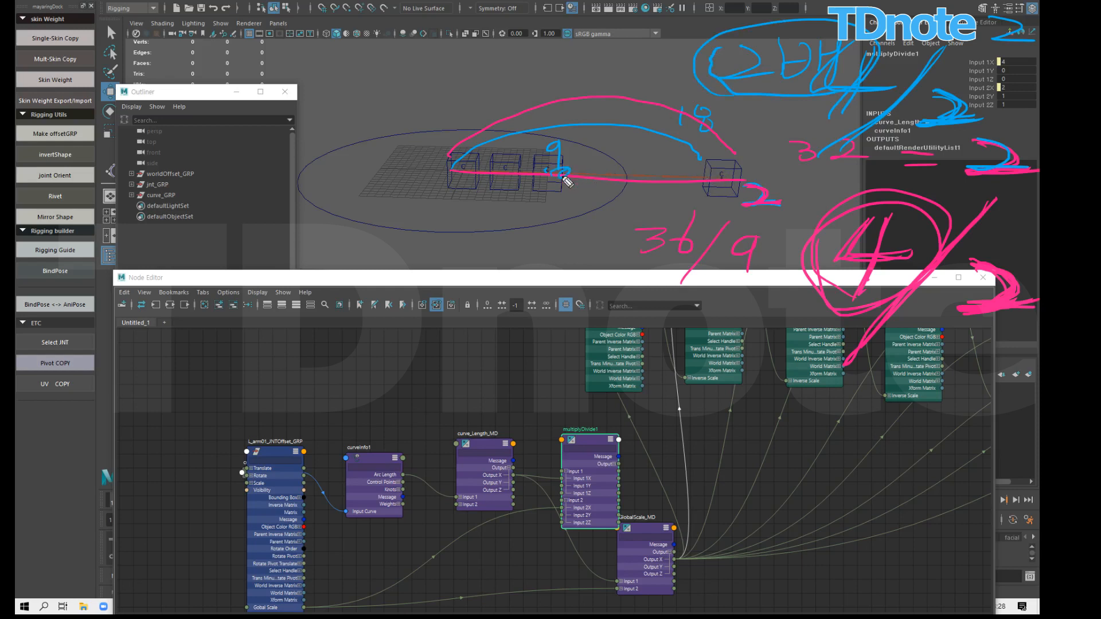
mouse_move(559, 175)
mouse_down()
mouse_move(730, 185)
mouse_move(605, 159)
mouse_move(665, 146)
mouse_move(586, 169)
mouse_move(711, 163)
mouse_move(582, 178)
mouse_move(693, 156)
mouse_move(619, 182)
mouse_move(571, 176)
mouse_move(728, 174)
mouse_up()
mouse_move(597, 176)
mouse_down()
mouse_move(720, 171)
mouse_move(715, 189)
mouse_move(744, 172)
mouse_up()
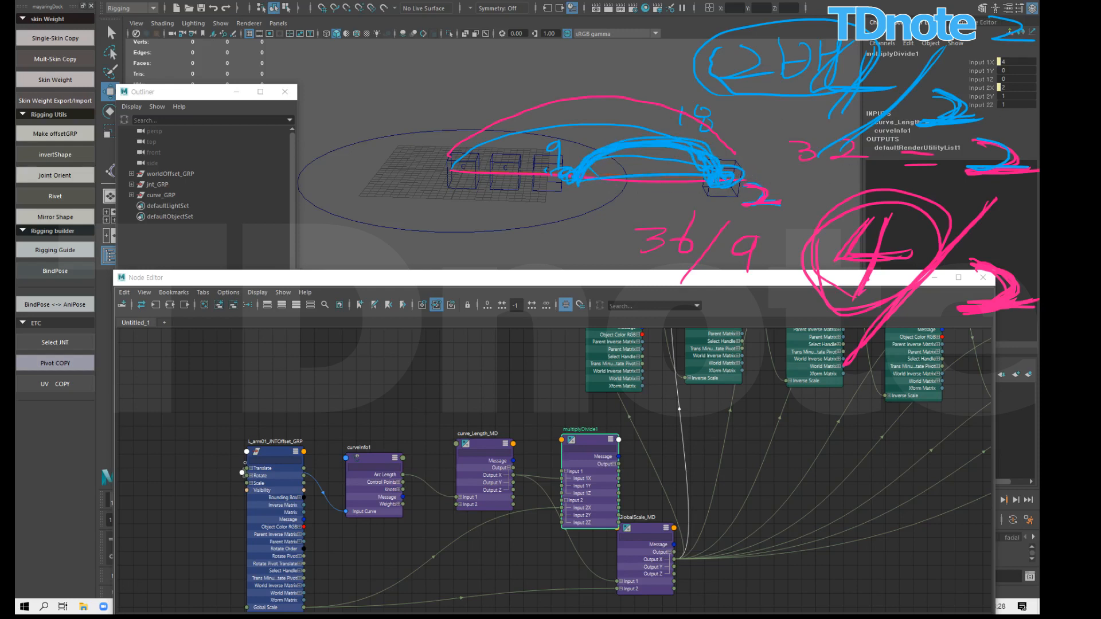
key(Escape)
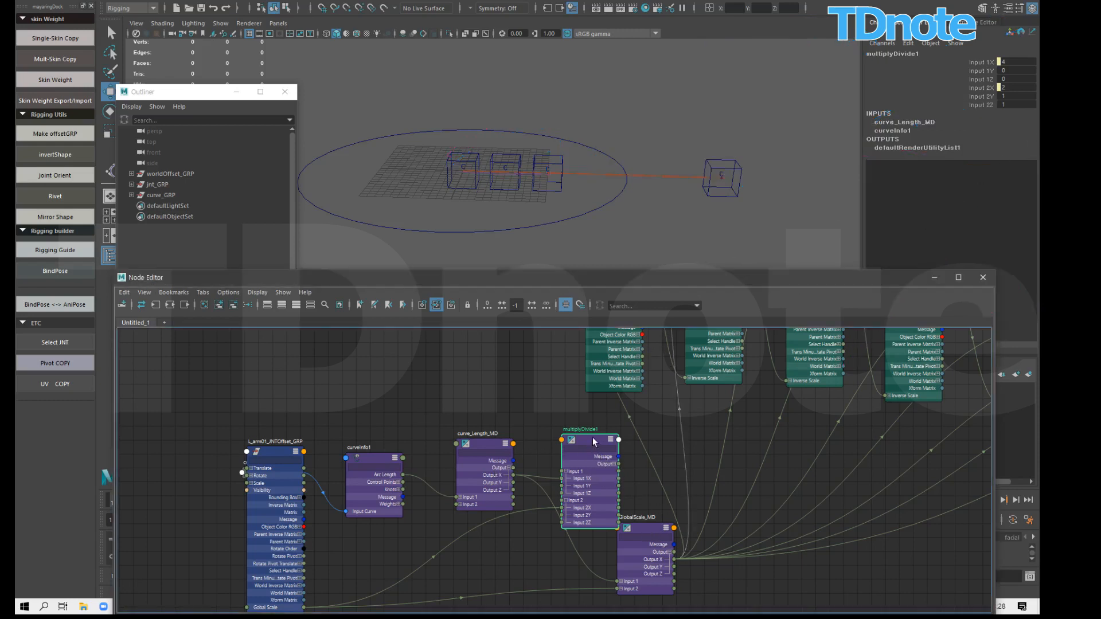
drag(592, 437, 585, 448)
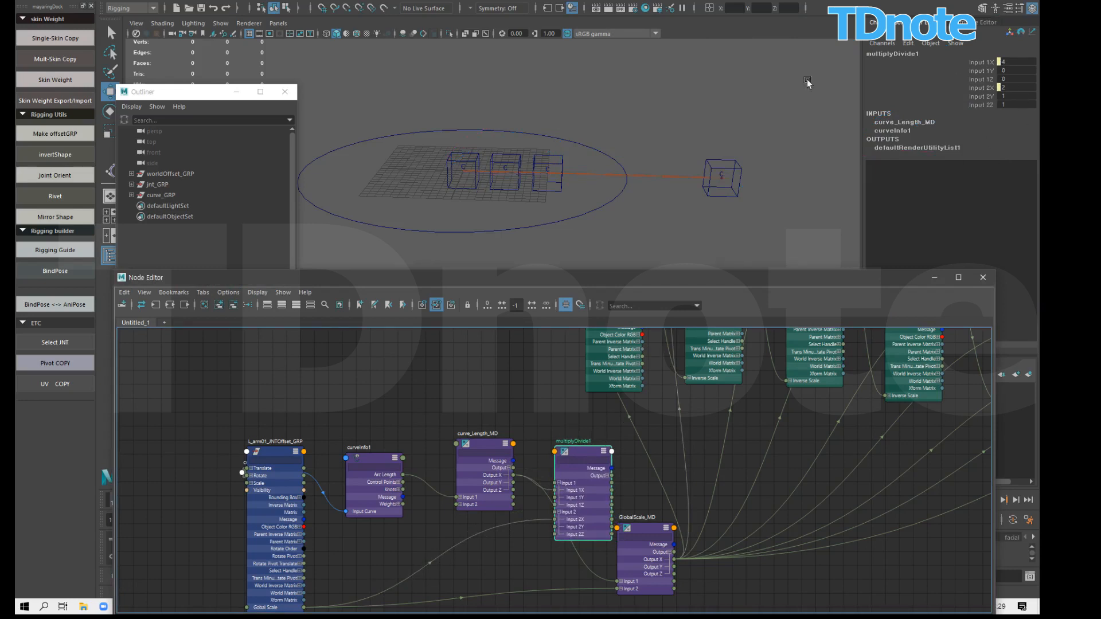
key(ctrl+2)
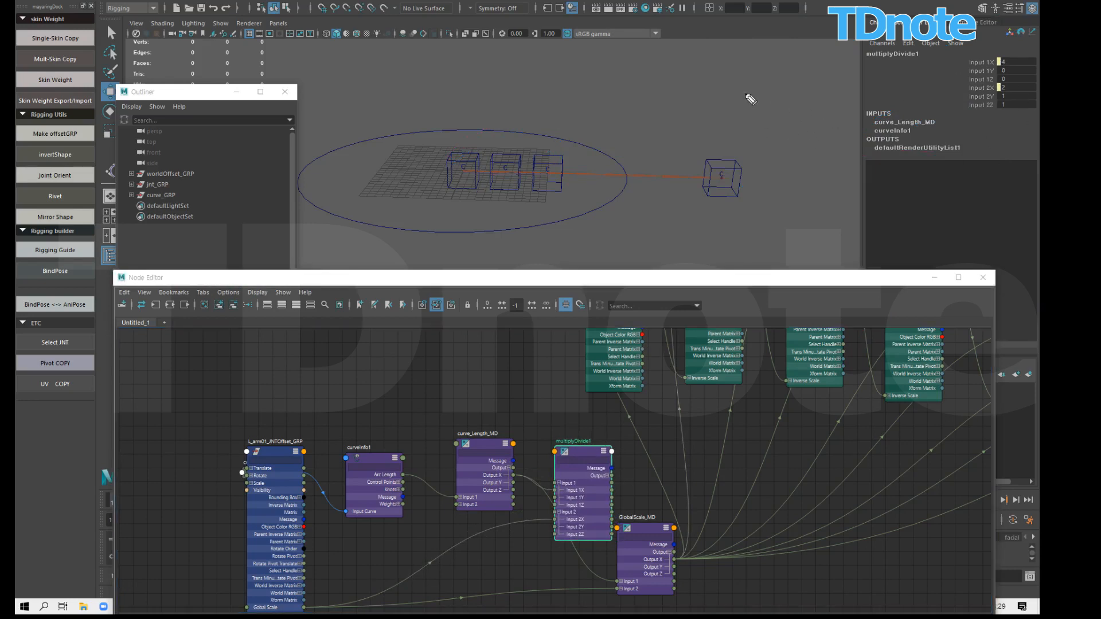
mouse_move(751, 96)
mouse_down()
mouse_move(773, 130)
mouse_move(731, 157)
mouse_up()
drag(836, 82, 717, 204)
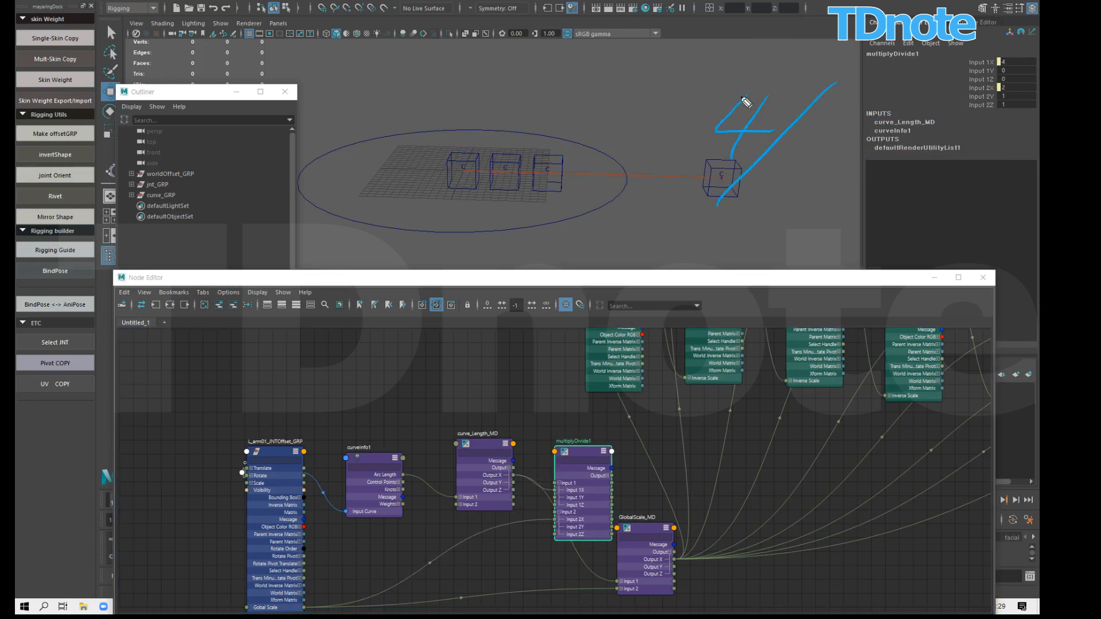
drag(718, 149, 721, 123)
mouse_move(817, 135)
mouse_down()
mouse_move(814, 159)
mouse_move(877, 153)
mouse_move(819, 161)
mouse_move(866, 158)
mouse_up()
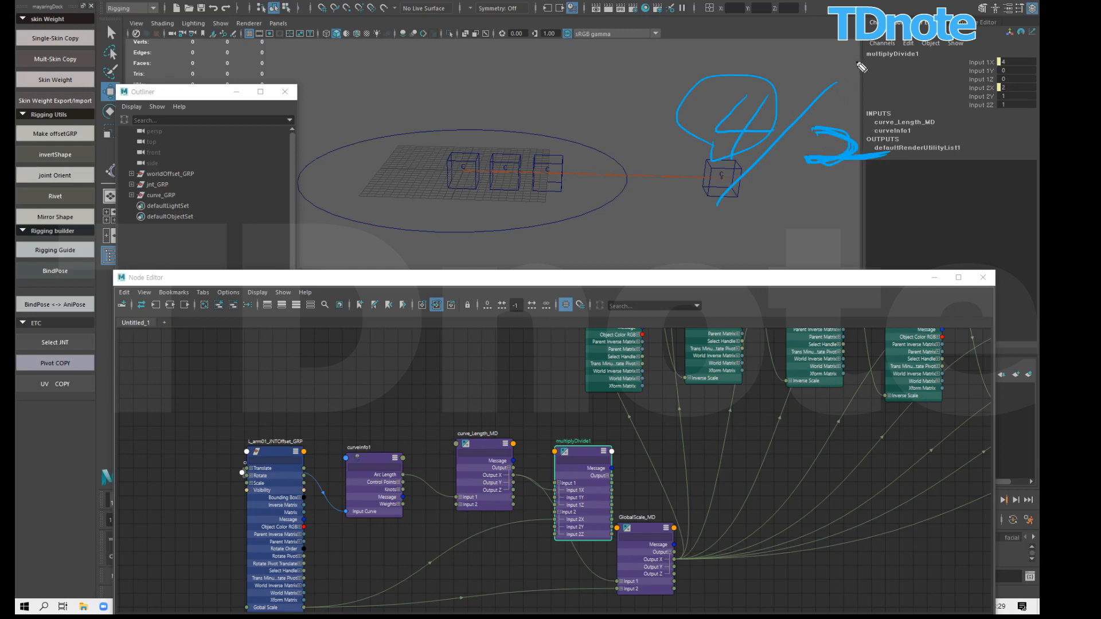
drag(855, 63, 686, 226)
mouse_move(802, 250)
mouse_down()
mouse_move(900, 191)
mouse_move(803, 201)
mouse_move(928, 238)
mouse_move(963, 221)
mouse_move(960, 263)
mouse_up()
mouse_move(860, 271)
mouse_down()
mouse_move(977, 247)
mouse_move(849, 281)
mouse_up()
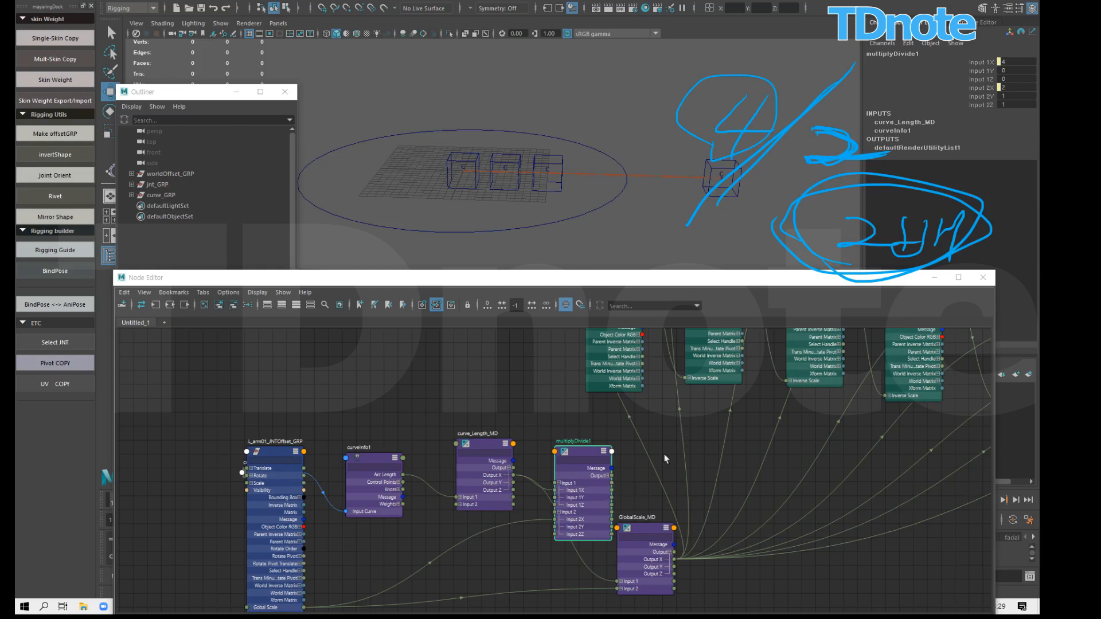
Step: Delete the multiplyDivide1 node from the stretch network
click(592, 451)
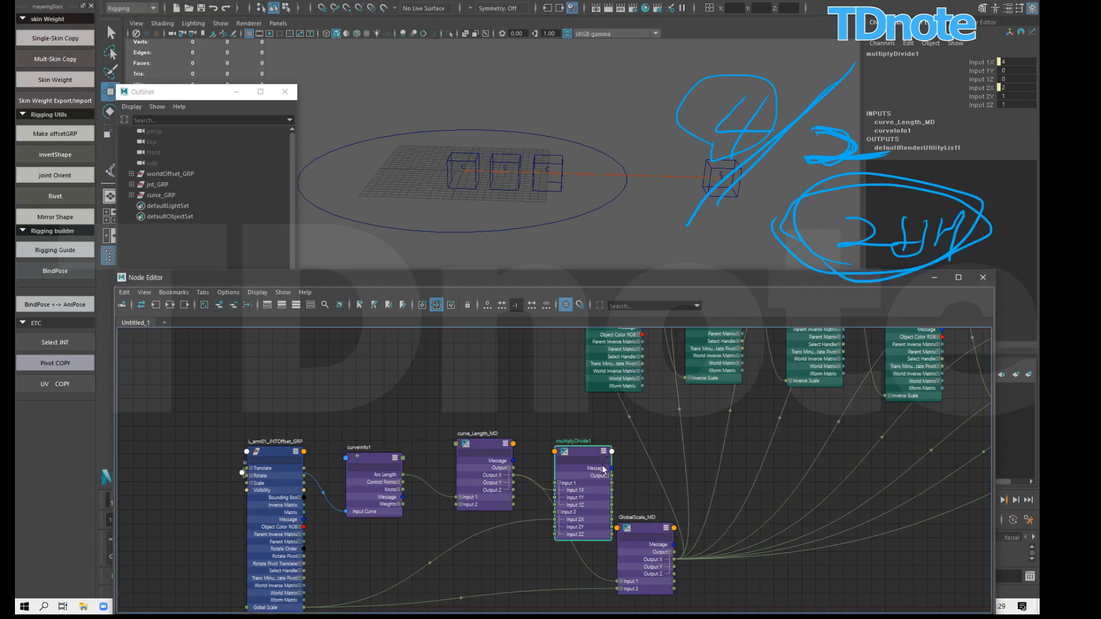
key(Delete)
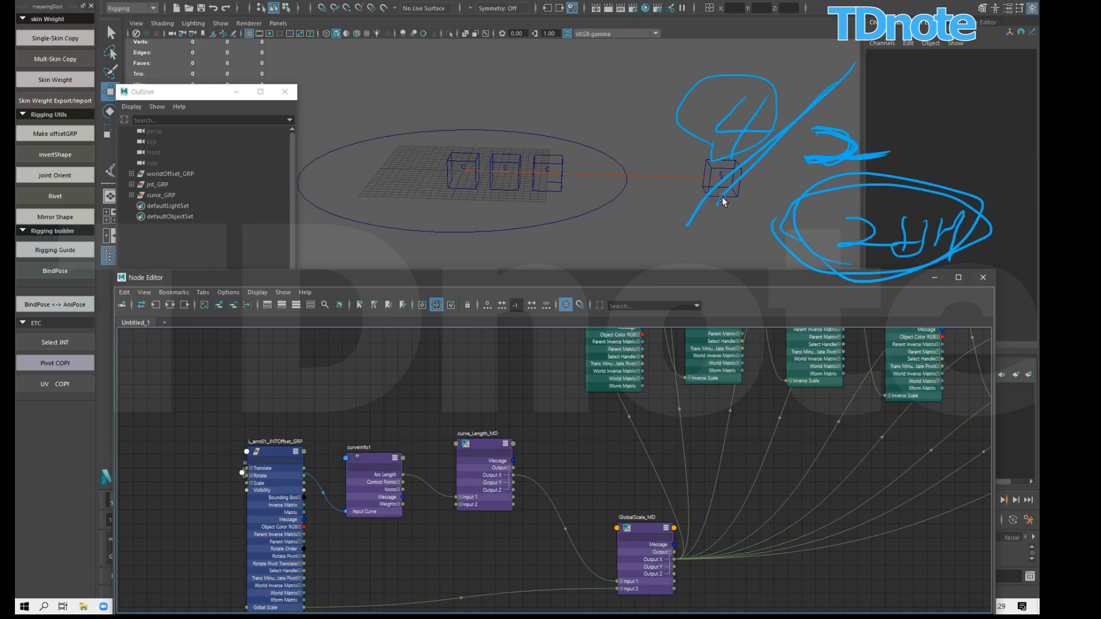
Step: Test the stretch by moving L_arm03FK_CTL along the arm and undo the move
click(722, 196)
drag(714, 181, 642, 179)
key(ctrl+z)
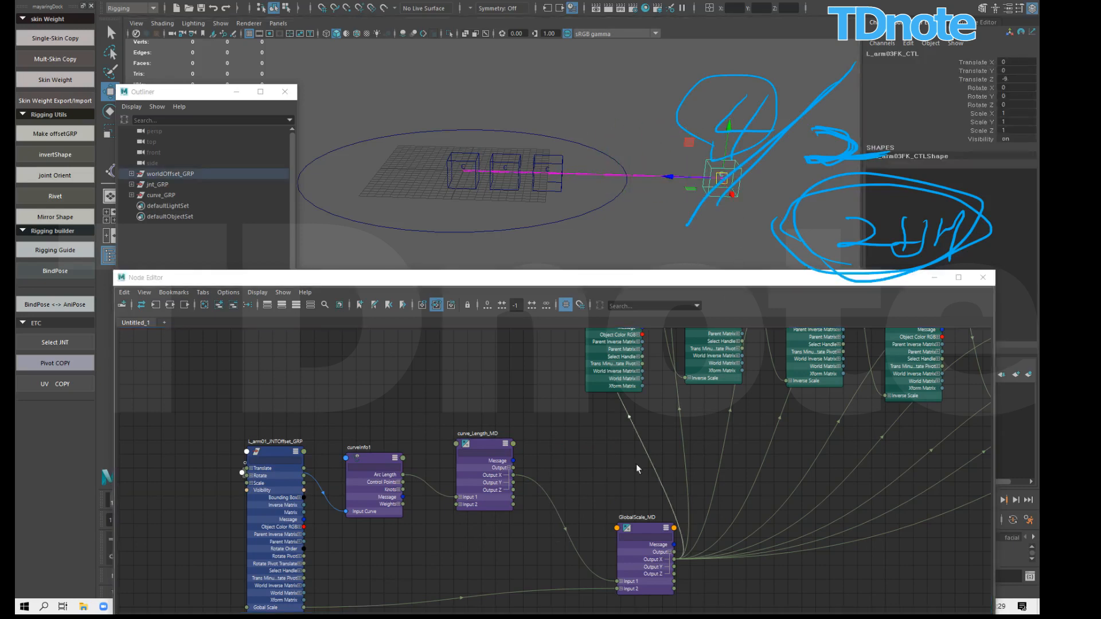
Step: Try driving the Scale X of the first three arm joints directly from curve_Length_MD's Output X, bypassing GlobalScale_MD
alt+middle_drag(580, 452, 550, 538)
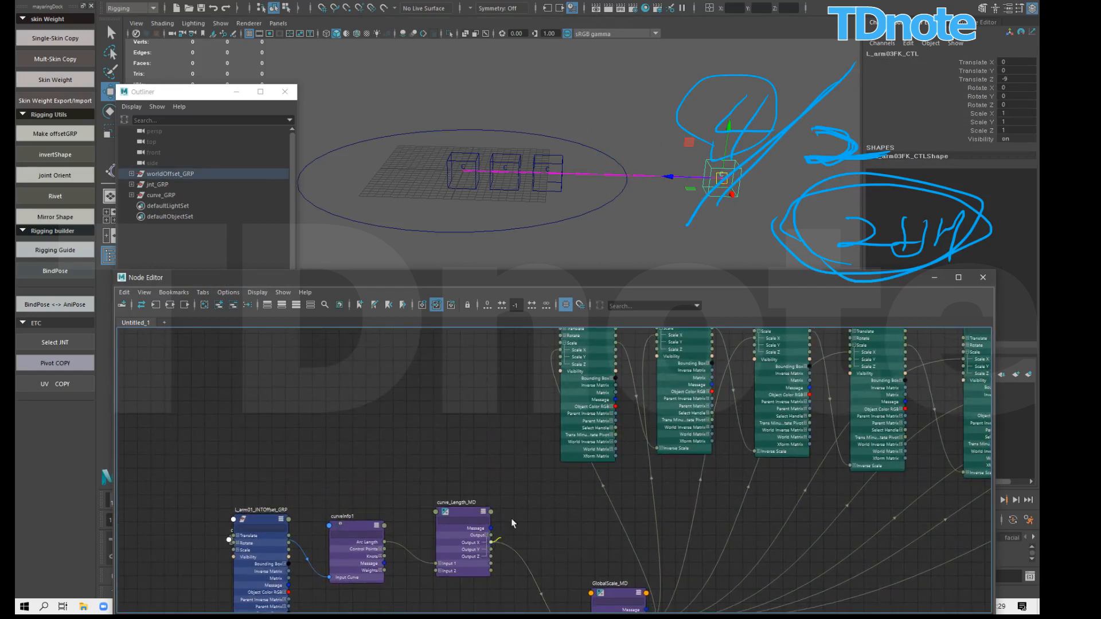
drag(512, 523, 560, 350)
drag(491, 541, 654, 344)
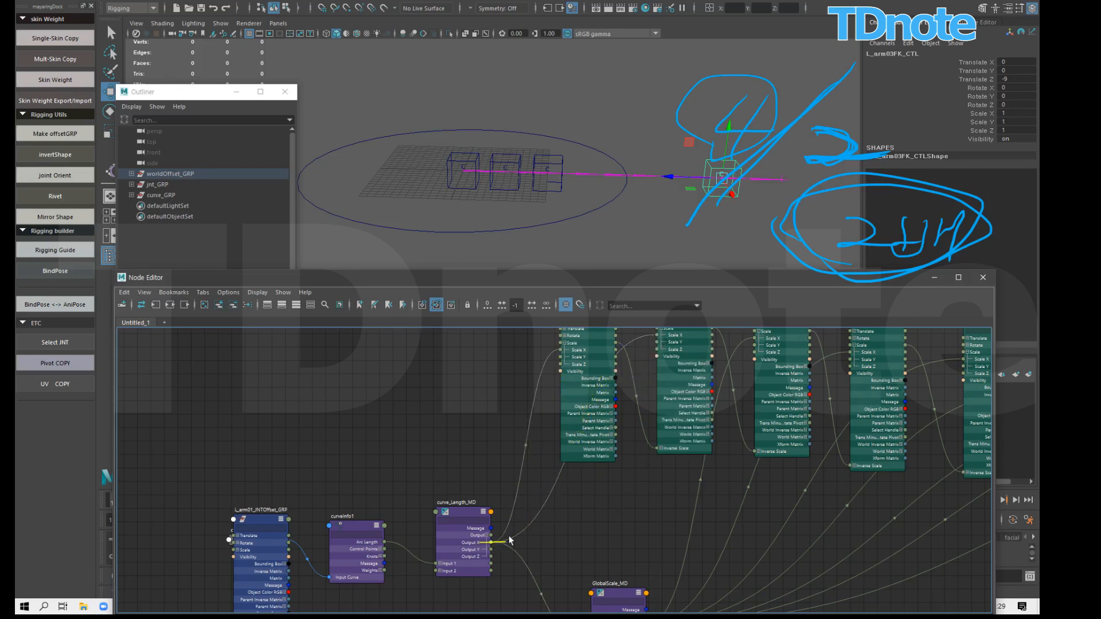
drag(492, 542, 755, 338)
alt+middle_drag(631, 515, 610, 401)
Step: Inspect GlobalScale_MD's input values and the Global Scale attribute on L_arm01_JNTOffset_GRP
drag(621, 488, 610, 477)
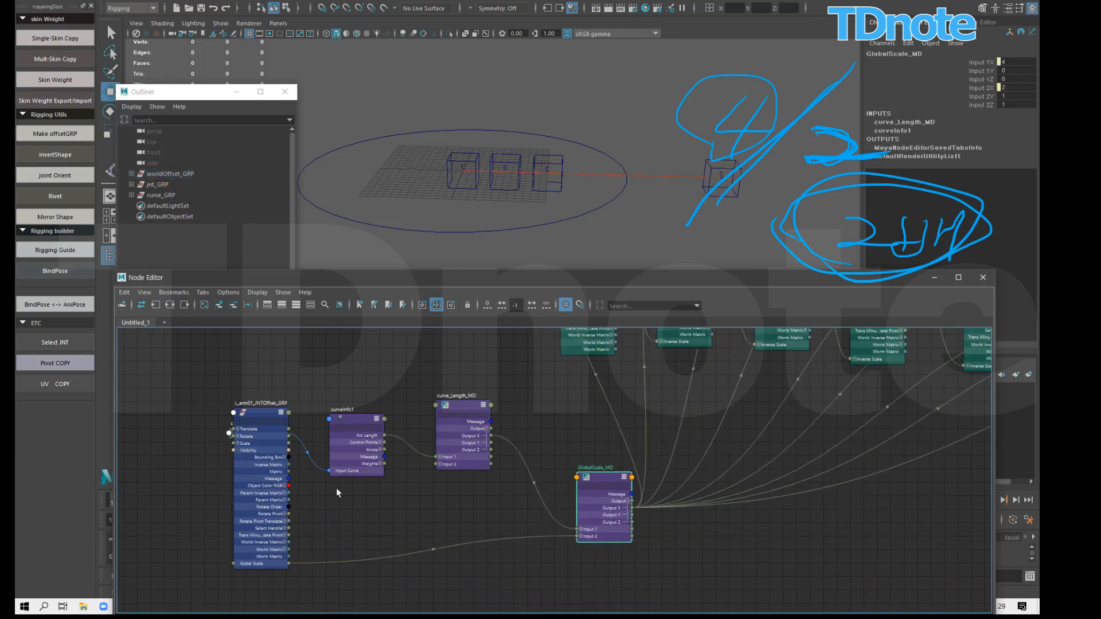
drag(271, 415, 272, 418)
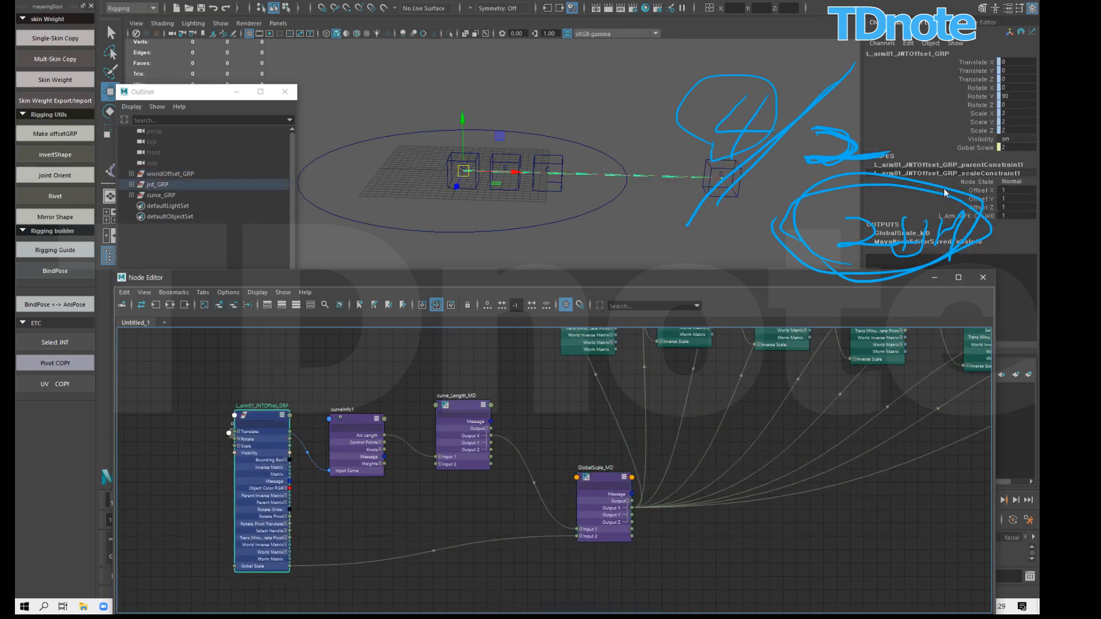
drag(595, 476, 586, 479)
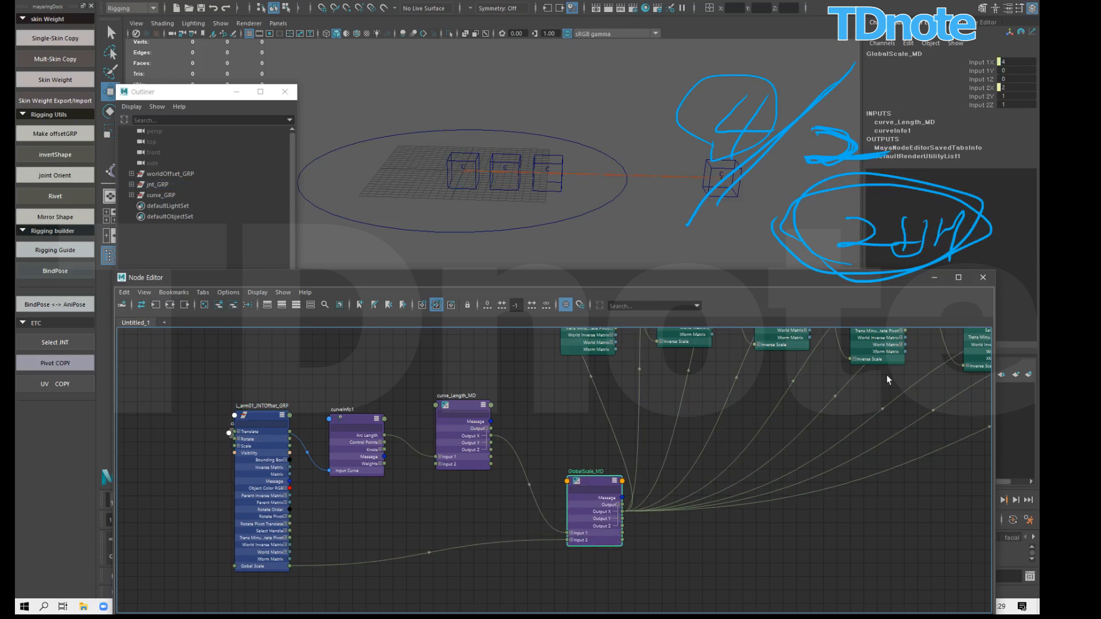
middle_drag(857, 375, 821, 411)
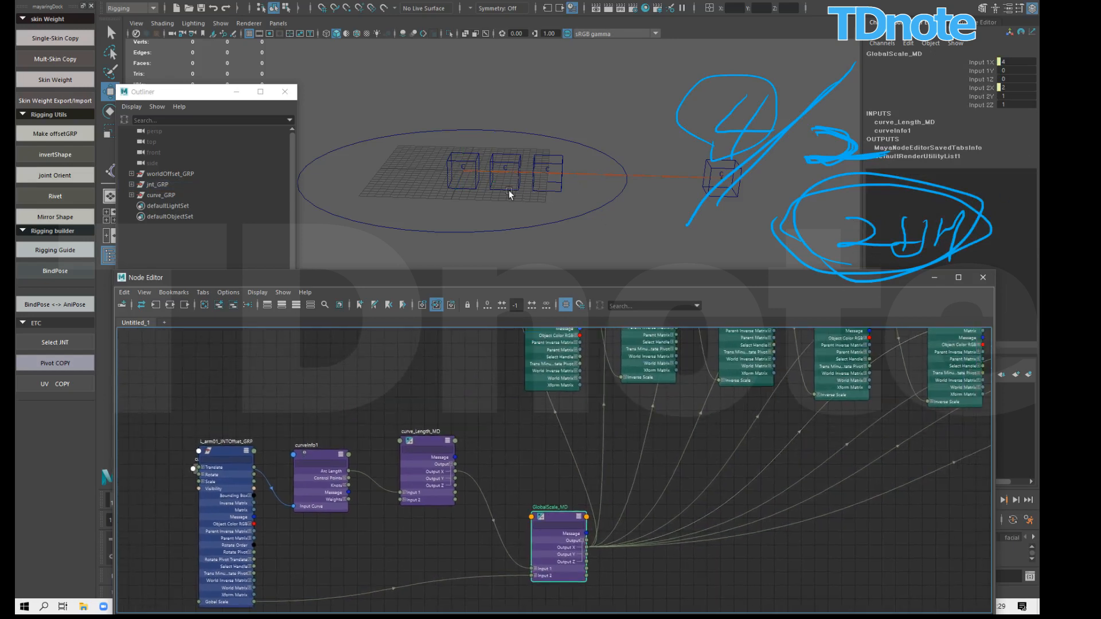
Step: Move L_arm03FK_CTL freely to test the stretch and reset its Translate X, Y and Z to 0
click(738, 184)
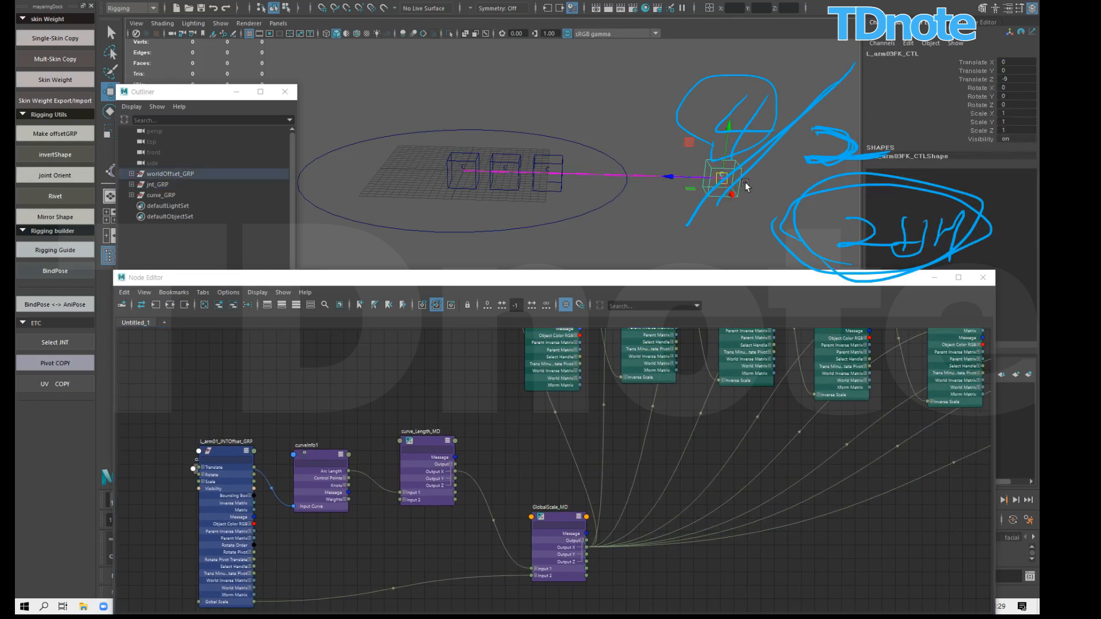
drag(745, 181, 709, 185)
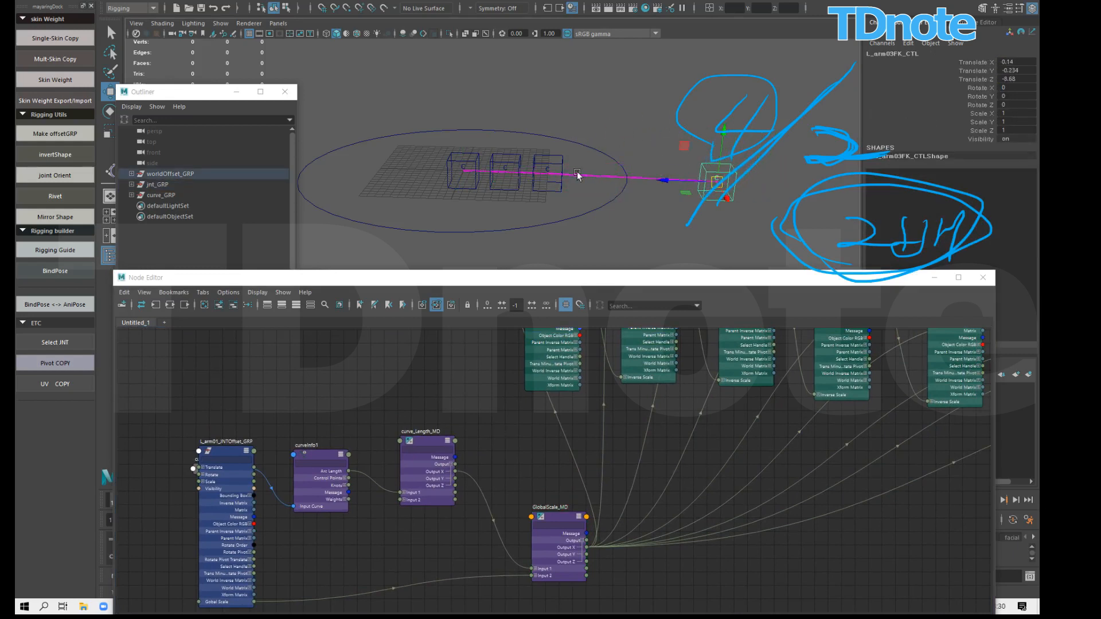
drag(1009, 62, 1006, 80)
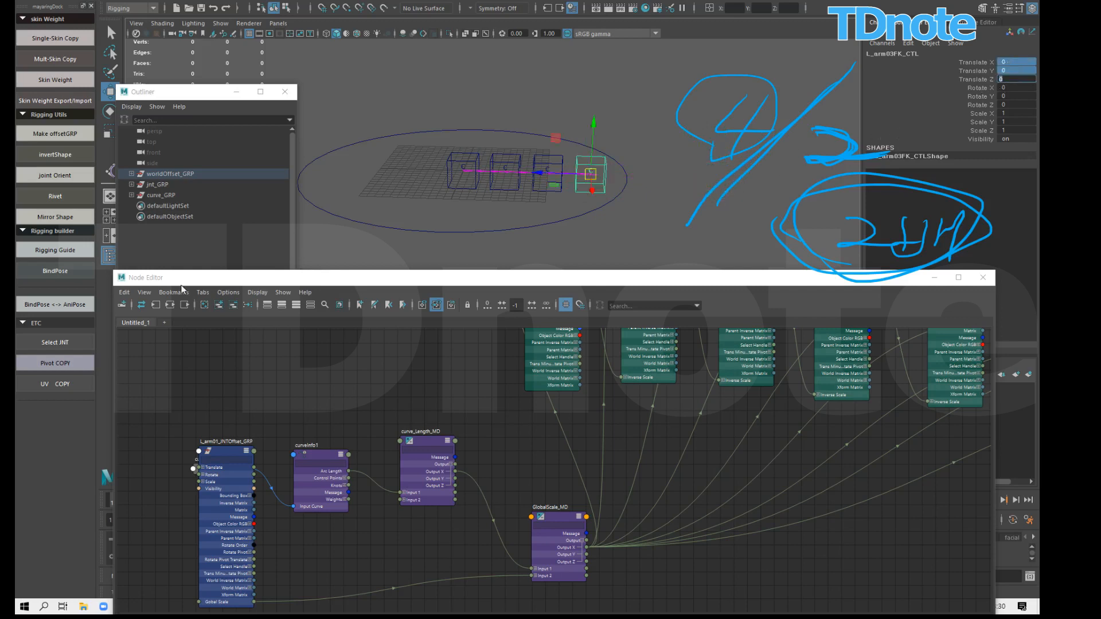
click(636, 202)
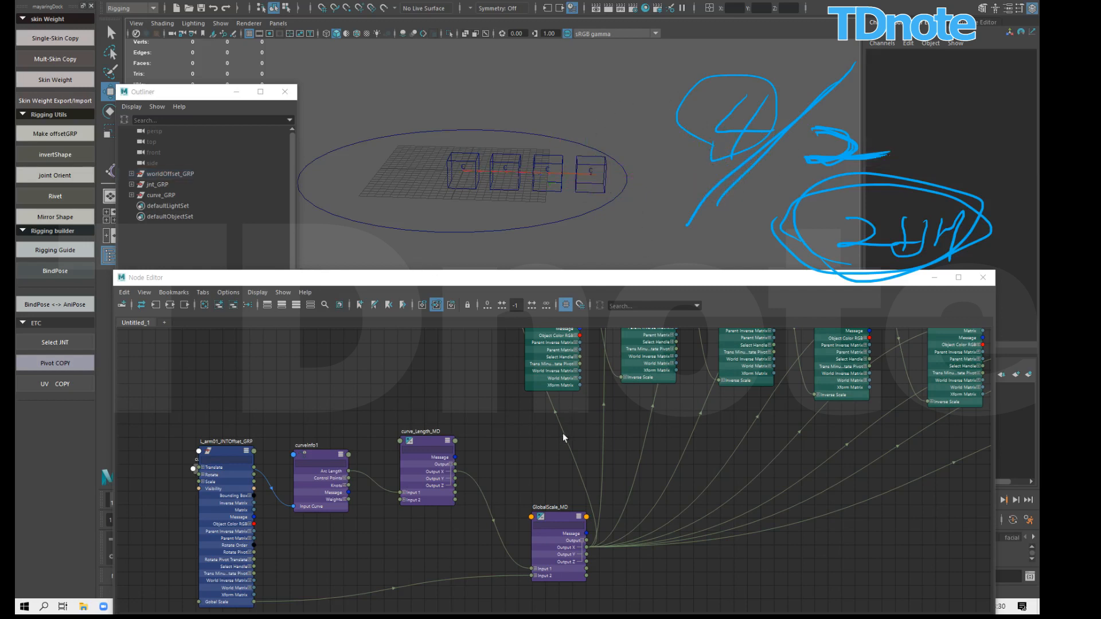
Step: Inspect the input values of curve_Length_MD and GlobalScale_MD against world_CTL's Global Scale
click(423, 438)
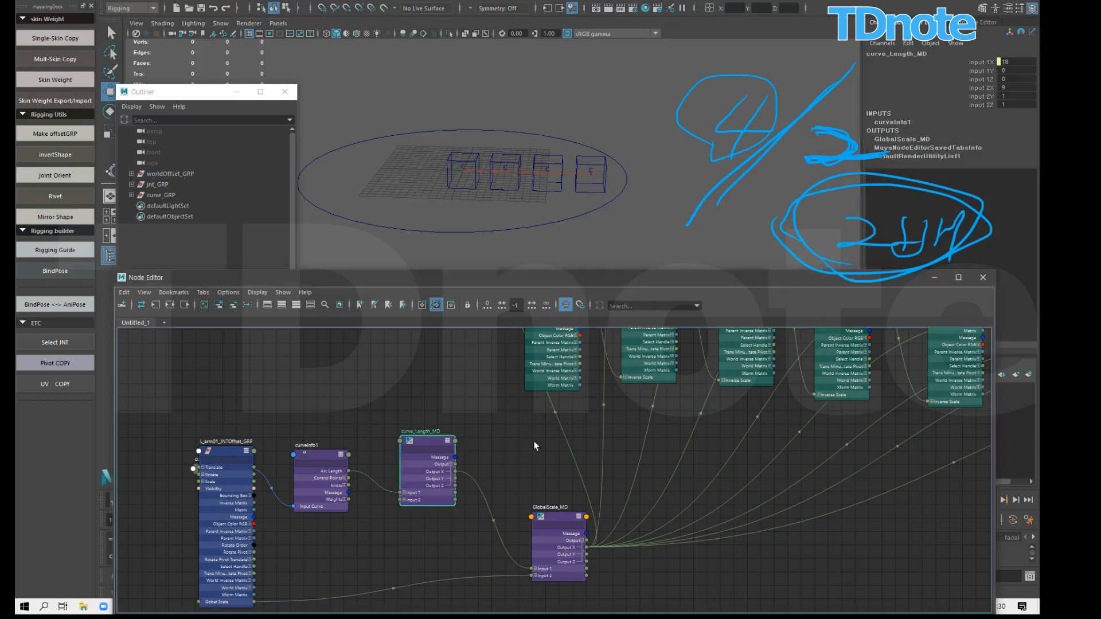
drag(596, 198, 612, 208)
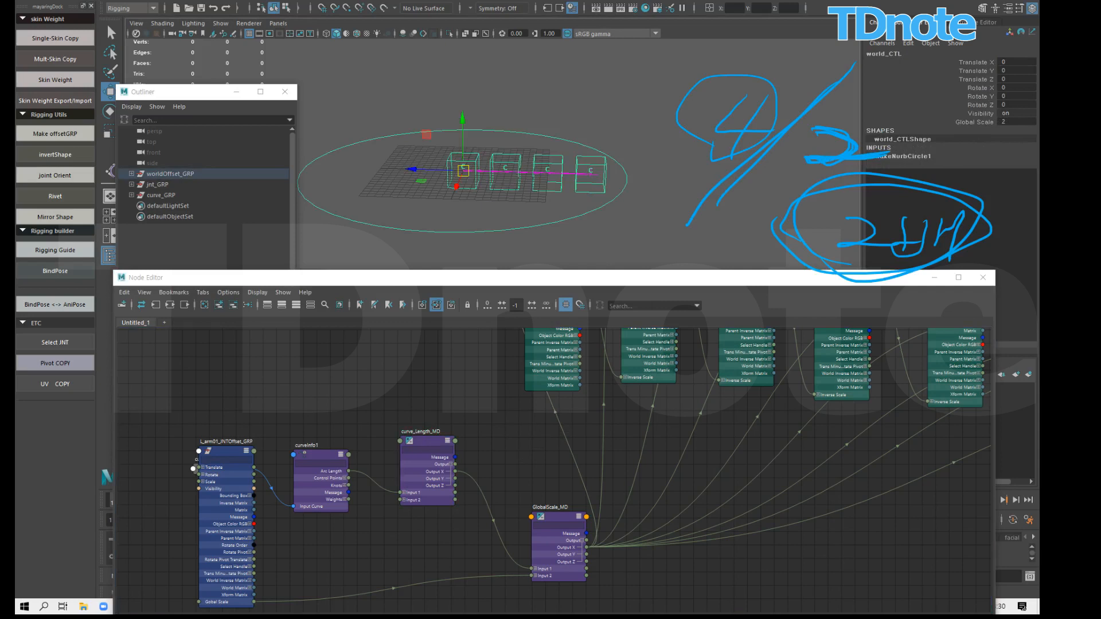
mouse_move(576, 69)
mouse_down()
mouse_move(562, 109)
mouse_move(616, 103)
mouse_up()
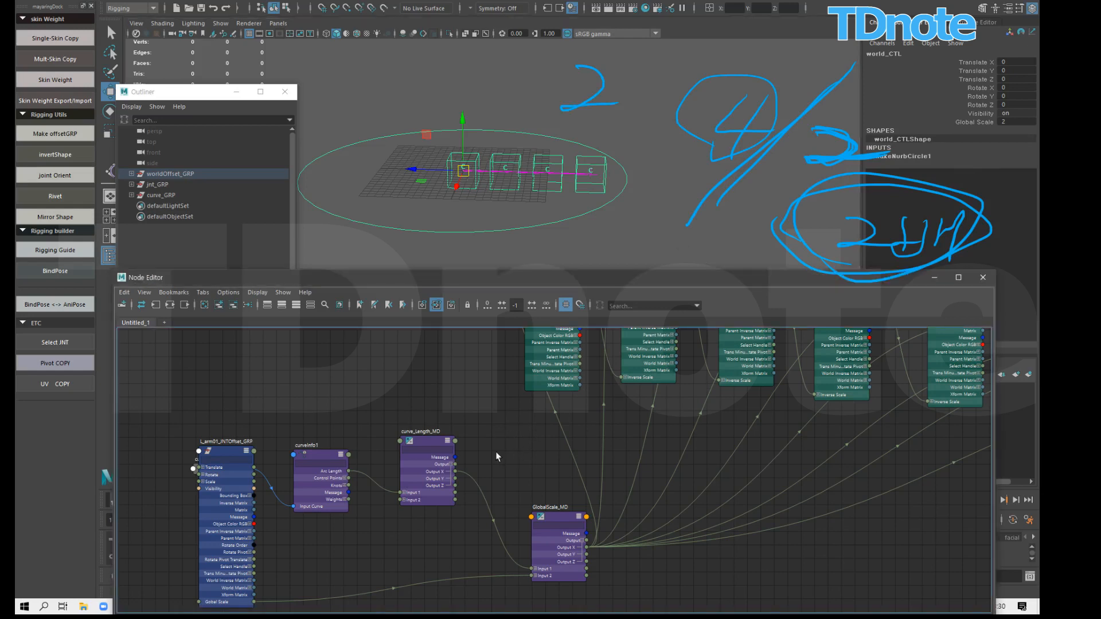
click(433, 438)
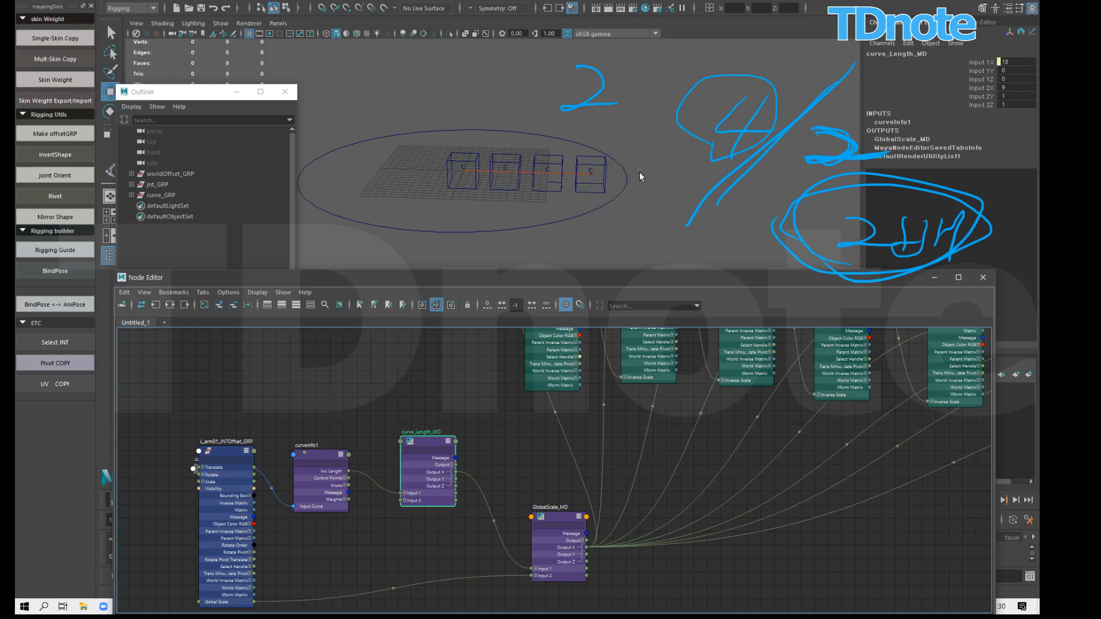
drag(552, 515, 547, 513)
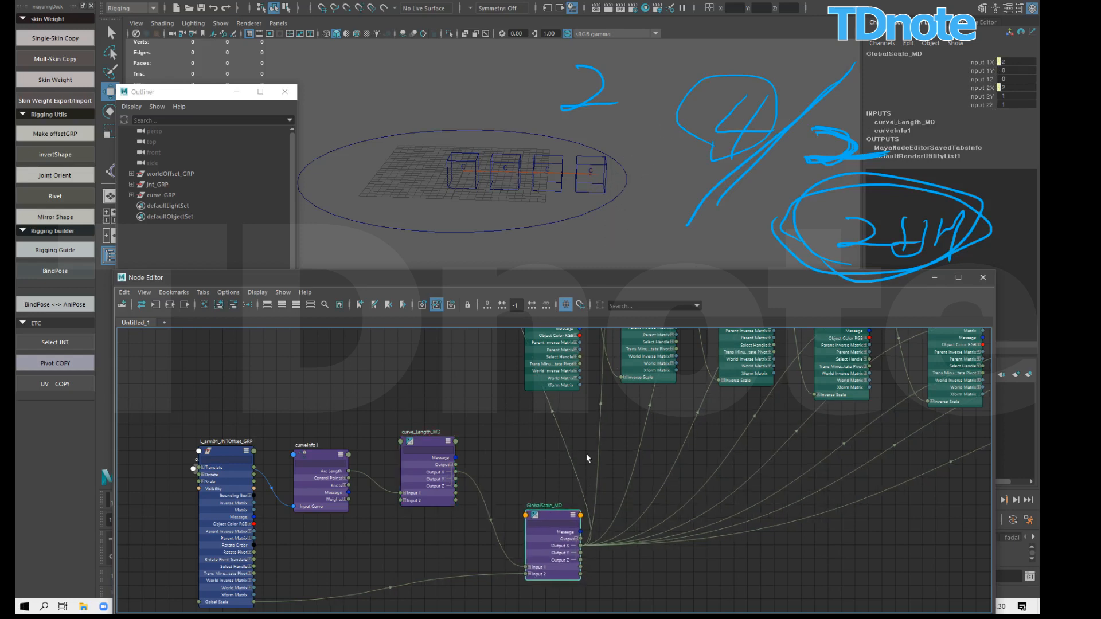
Step: Inspect the scale channels of L_arm01_JNT in the joint node row
alt+middle_drag(542, 378, 553, 458)
alt+middle_drag(570, 345, 565, 400)
click(565, 401)
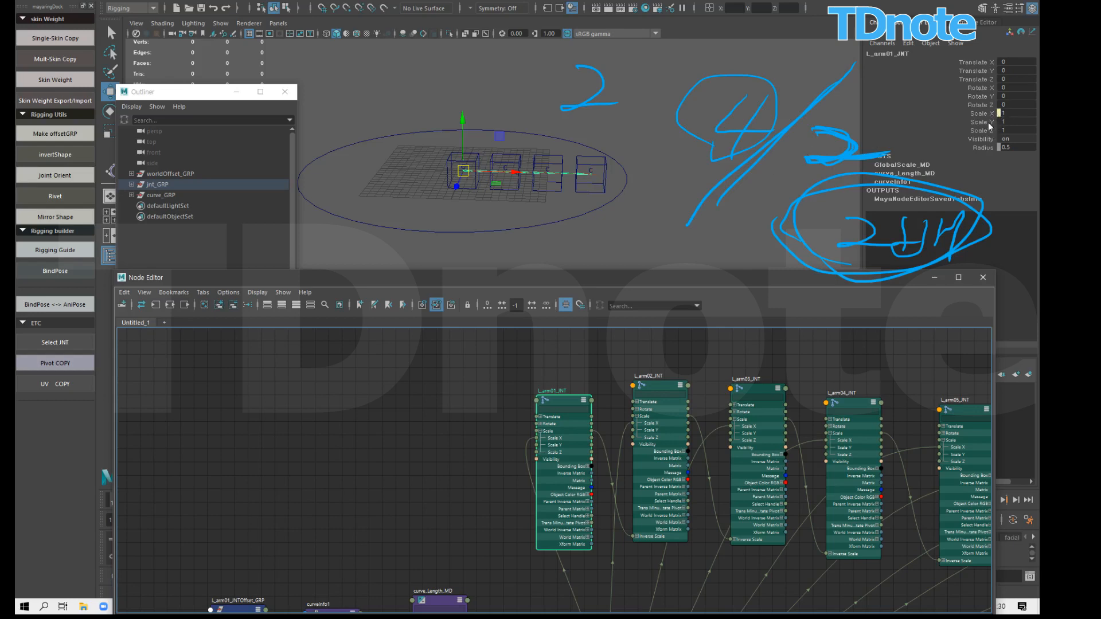
alt+drag(635, 232, 657, 208)
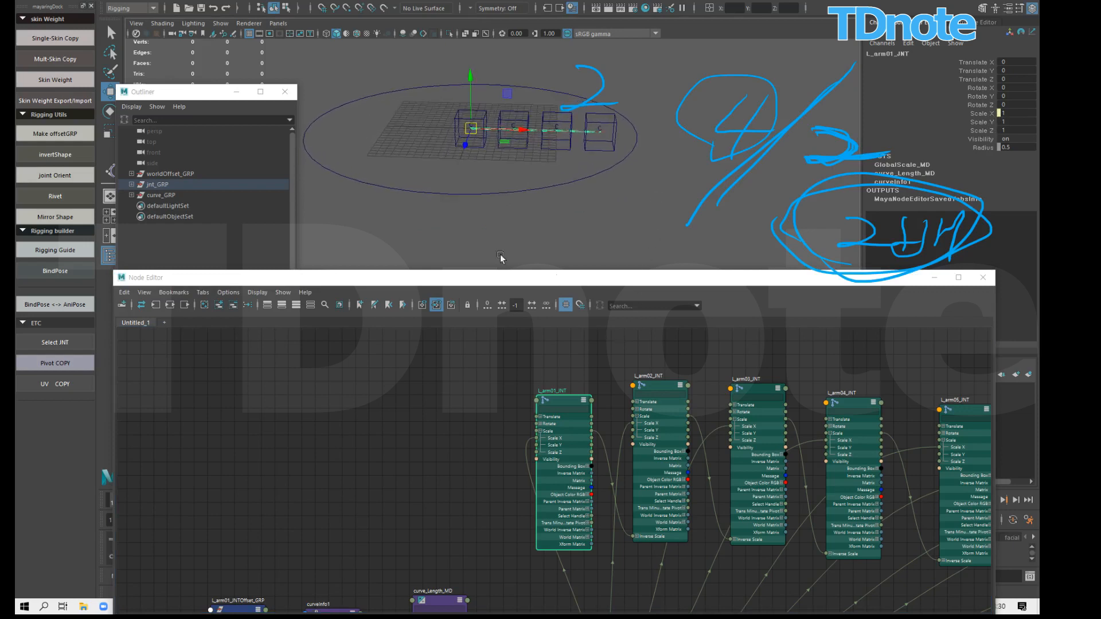
Step: Expand jnt_GRP in the Outliner and inspect the channels of L_arm01_JNTOffset_GRP and its scale constraint
drag(453, 279, 456, 277)
click(131, 185)
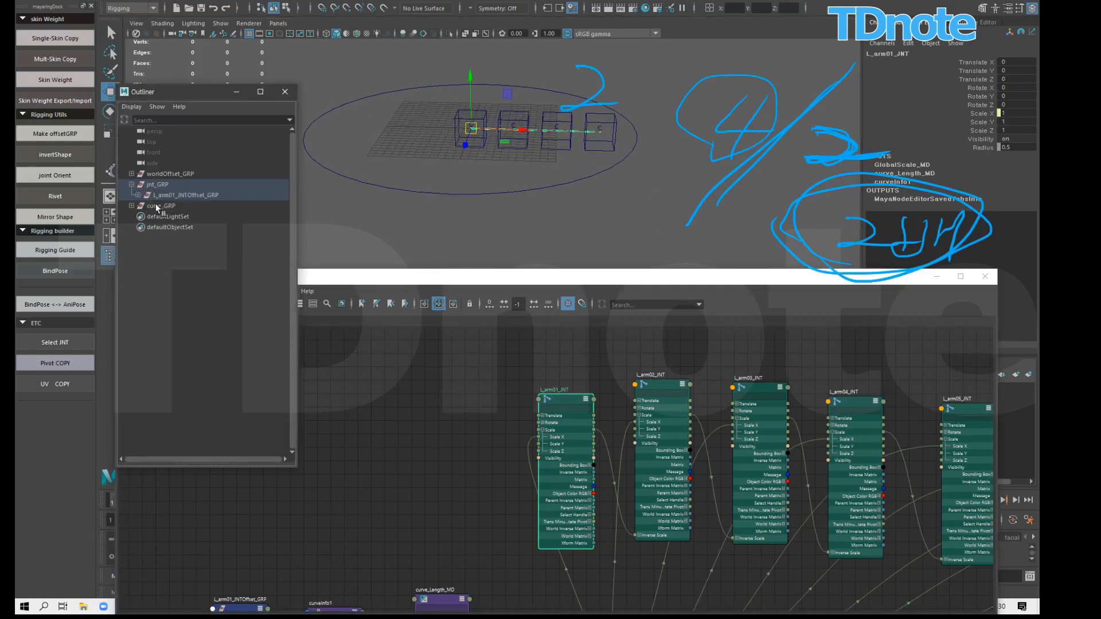
click(138, 195)
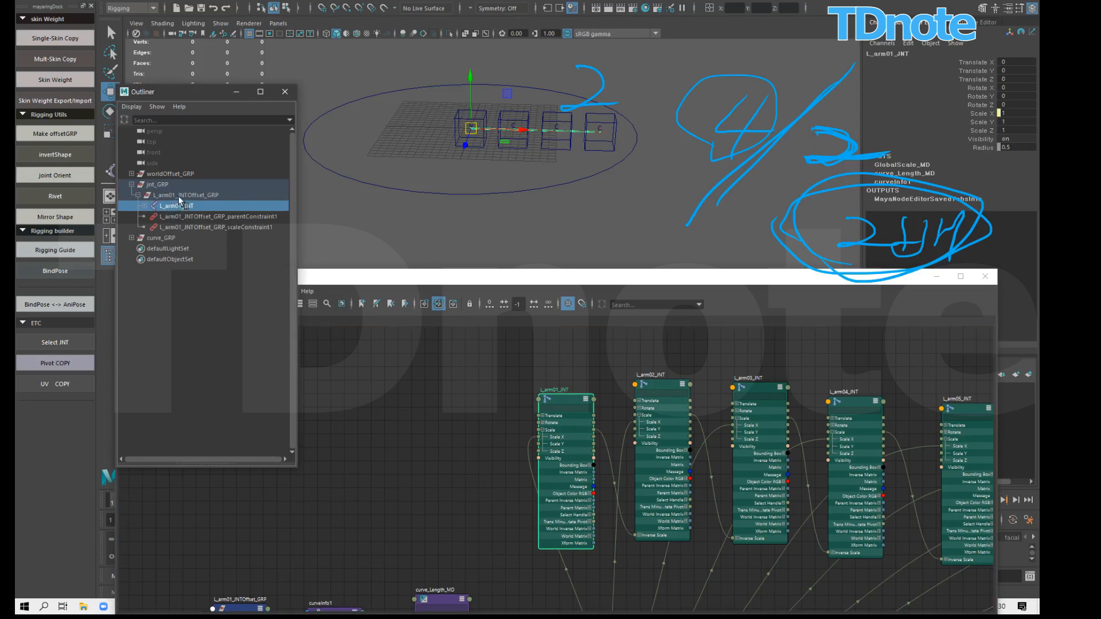
click(179, 196)
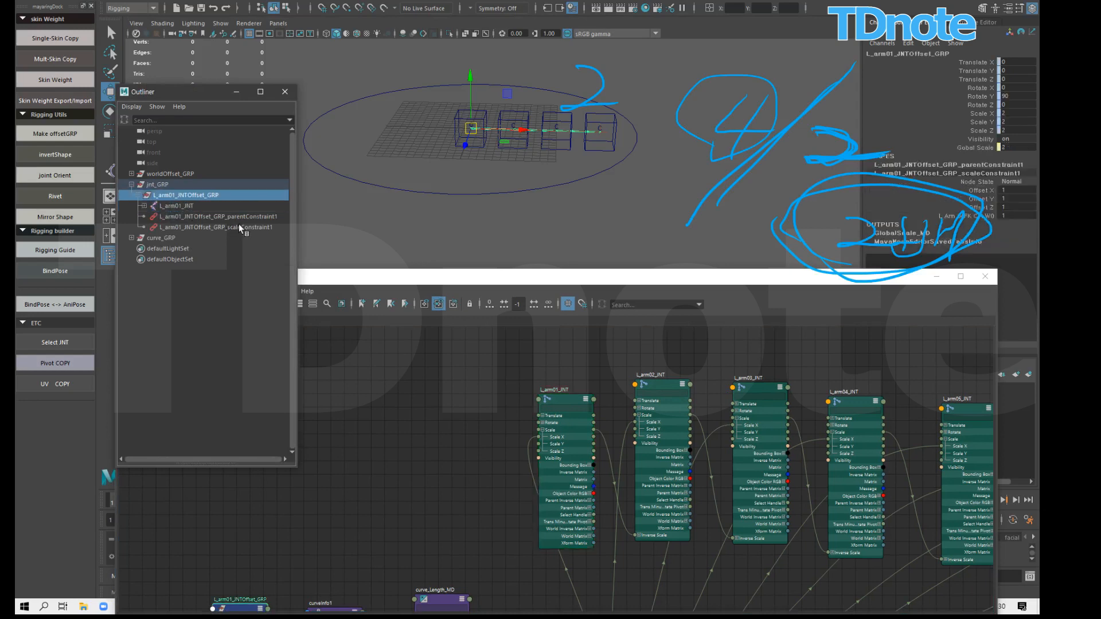
click(239, 227)
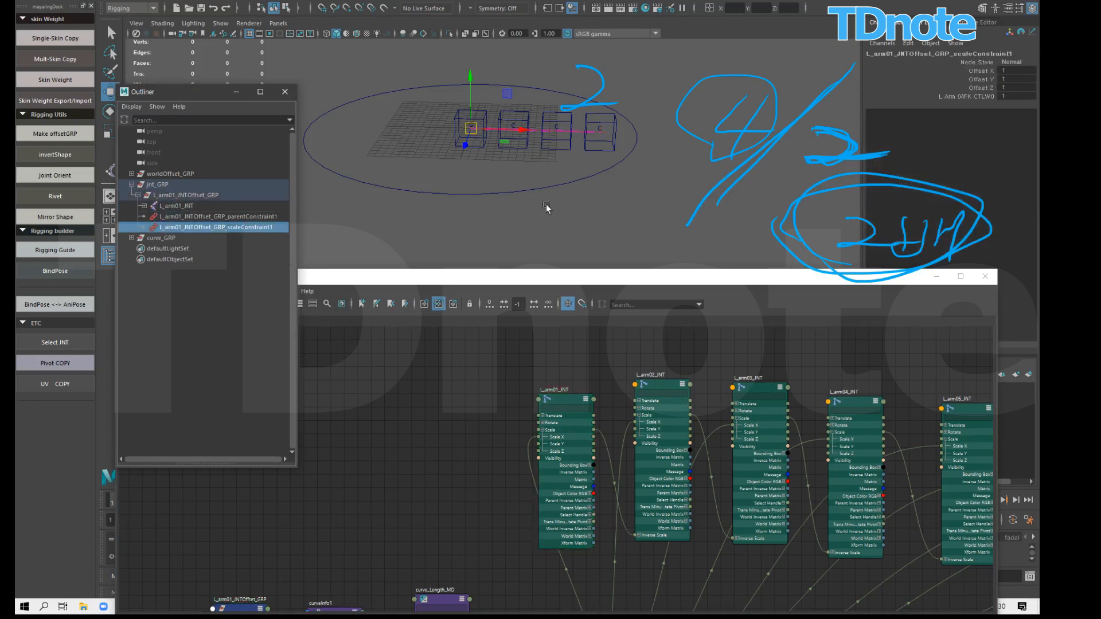
Step: Try a Global Scale of 1.3 on world_CTL and check the scale channels of L_arm01_JNT
click(565, 197)
click(558, 181)
key(r)
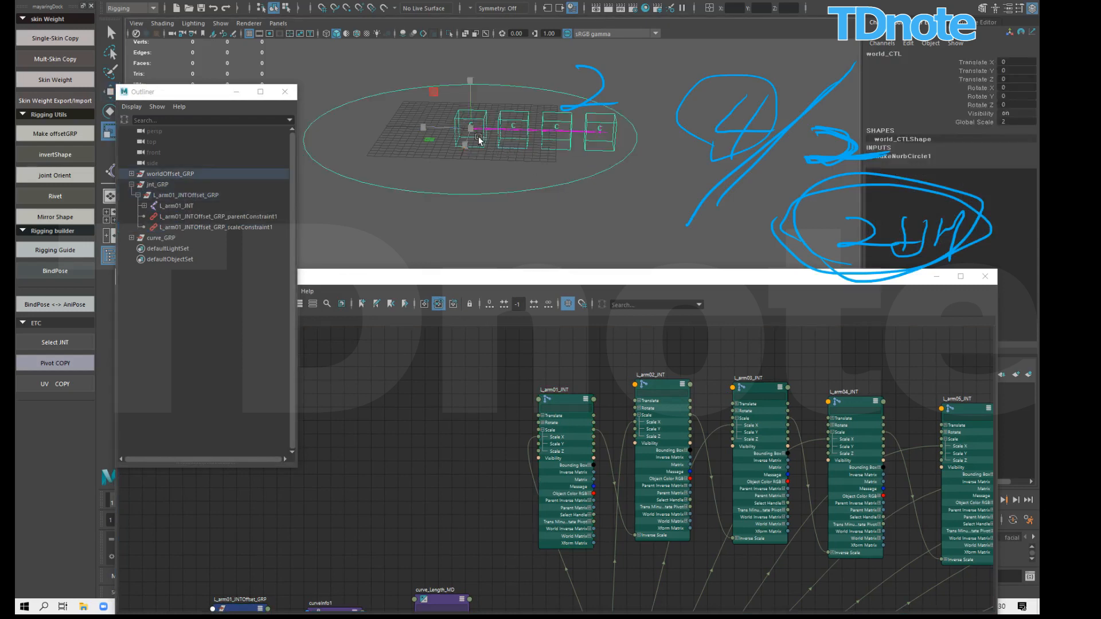
click(488, 129)
click(646, 212)
click(601, 175)
click(985, 122)
middle_drag(551, 204, 581, 173)
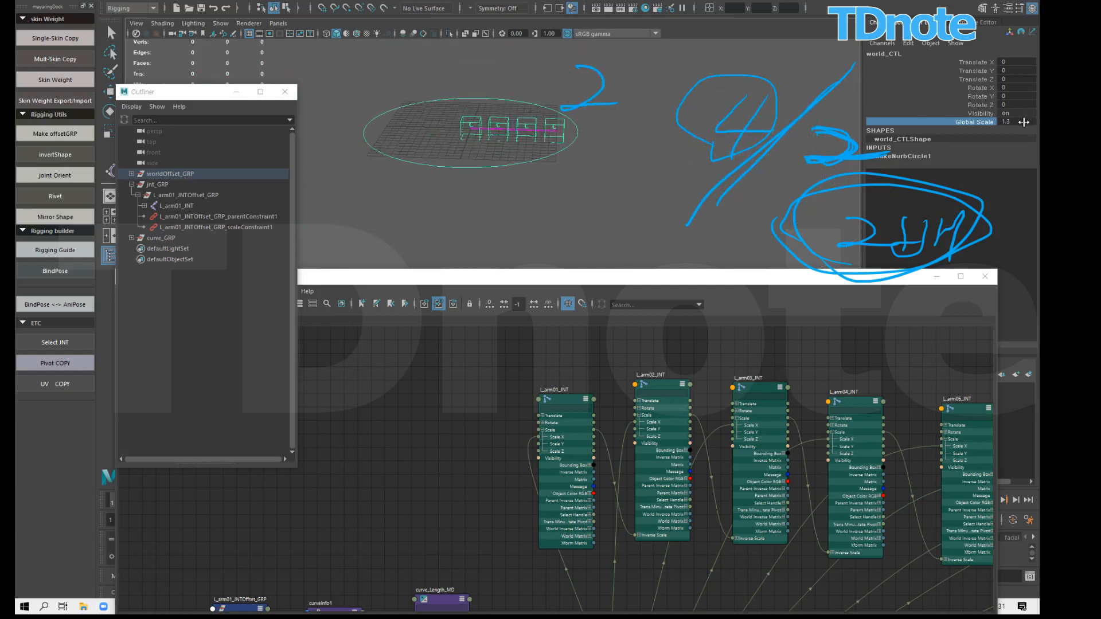
click(182, 204)
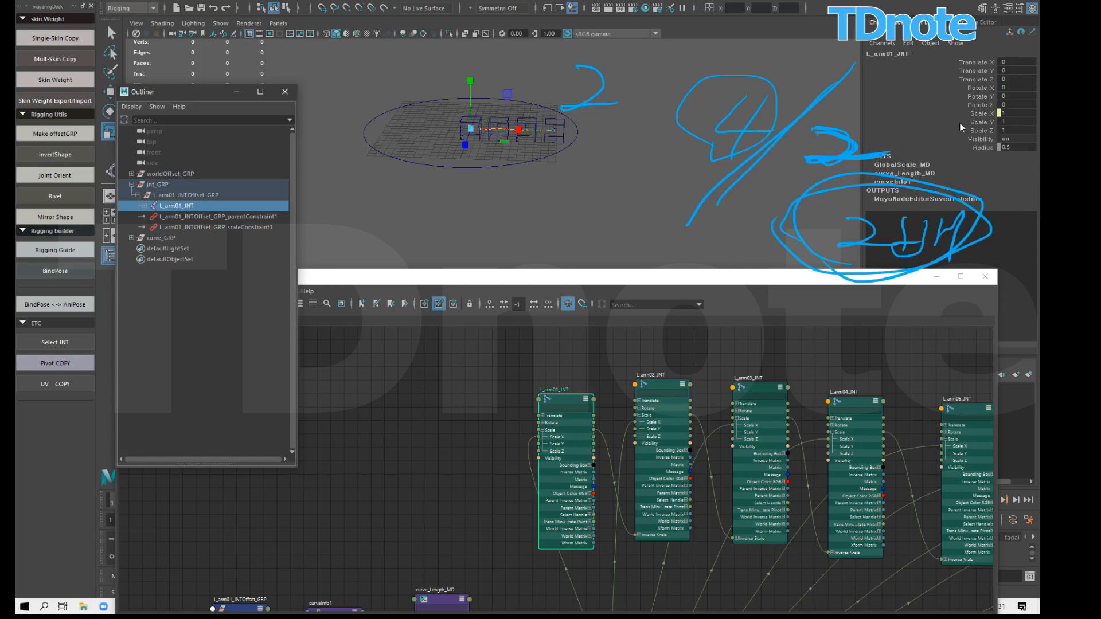
Step: Reset world_CTL's Global Scale to 1 and clear the selection
drag(550, 155, 552, 159)
click(551, 159)
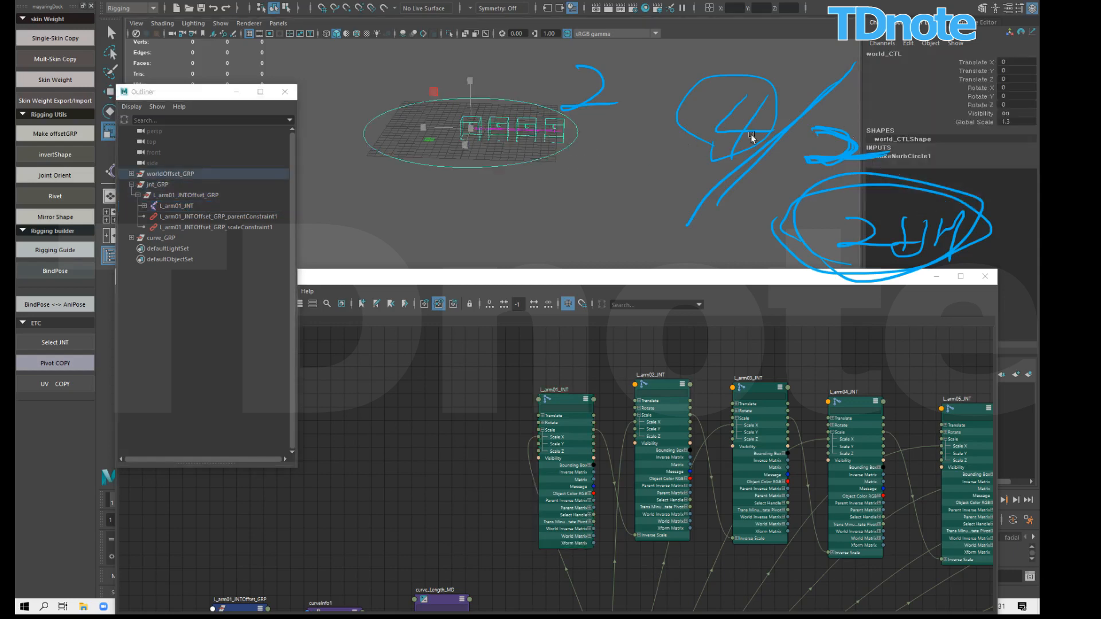
double_click(1012, 122)
key(Return)
click(588, 159)
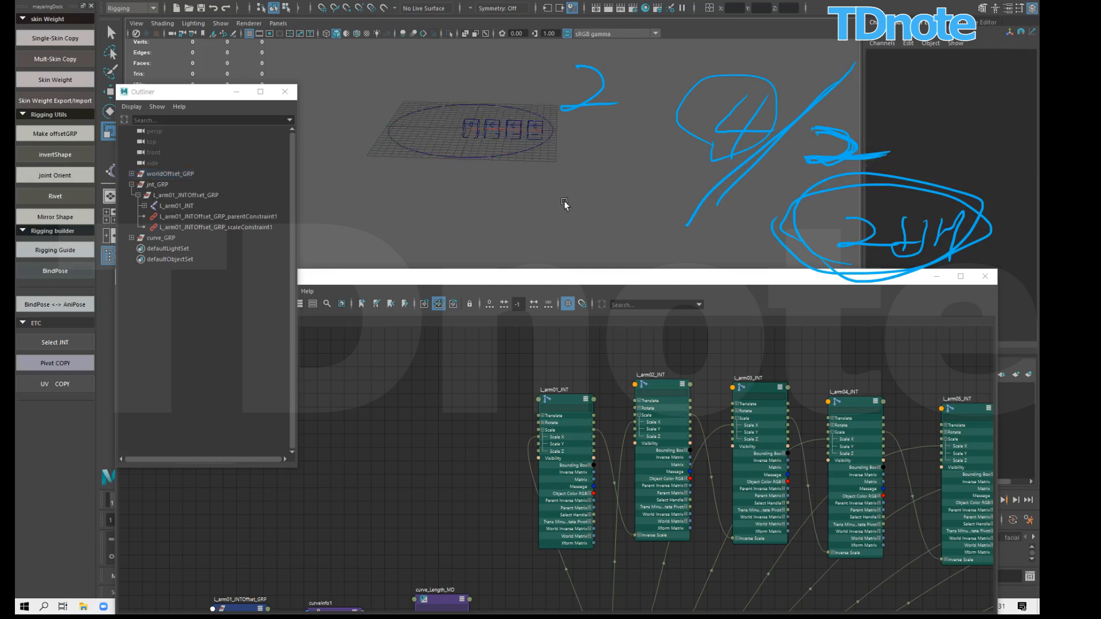
Step: Collapse the L_arm01_JNTOffset_GRP node to its compact display and place it just below the curveShape1 node
alt+middle_drag(561, 196, 603, 191)
alt+right_drag(603, 191, 642, 157)
alt+middle_drag(591, 167, 577, 215)
alt+drag(576, 217, 551, 197)
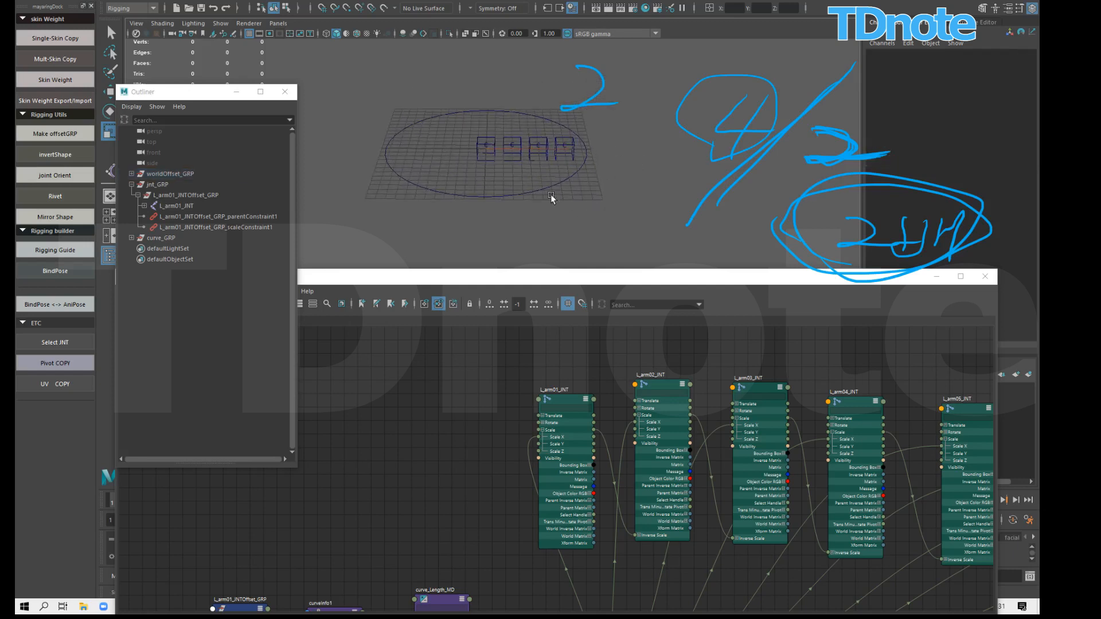
alt+middle_drag(623, 209, 632, 196)
alt+middle_drag(463, 494, 481, 373)
alt+middle_drag(597, 586, 630, 479)
drag(623, 443, 619, 435)
click(596, 533)
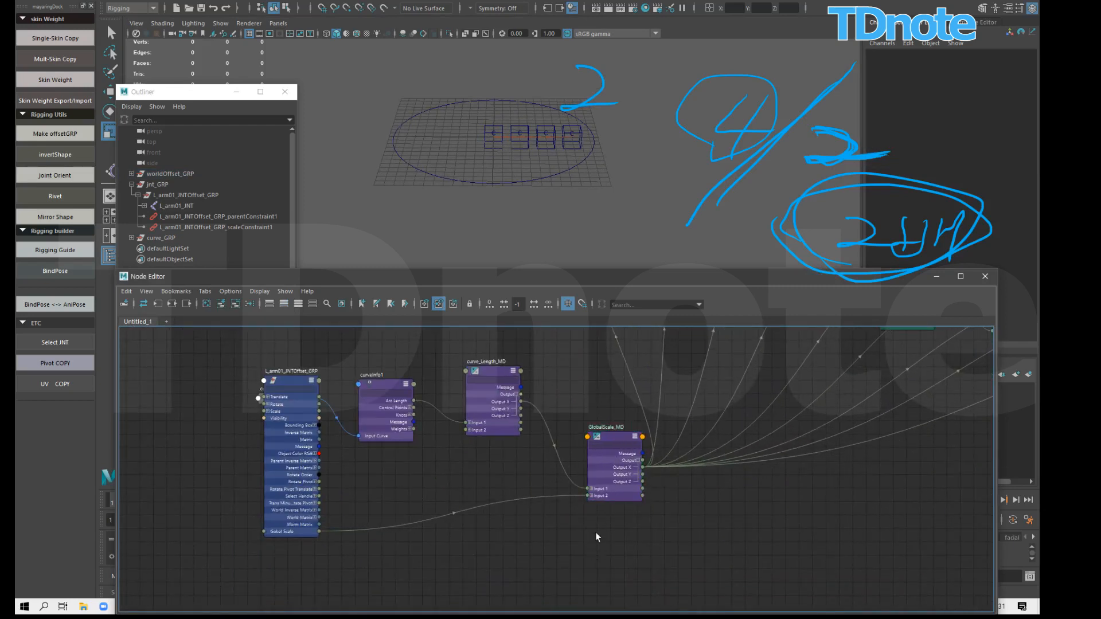
drag(296, 380, 283, 439)
key(1)
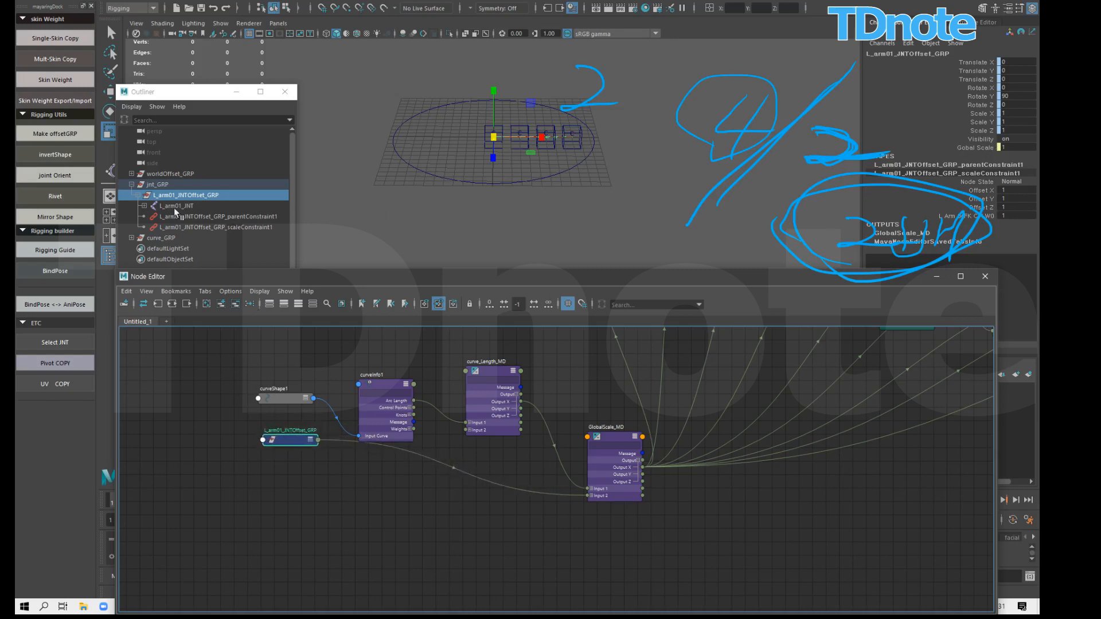
Step: Review the channels of L_arm01_JNTOffset_GRP, minimise the Node Editor and clear the selection
click(551, 174)
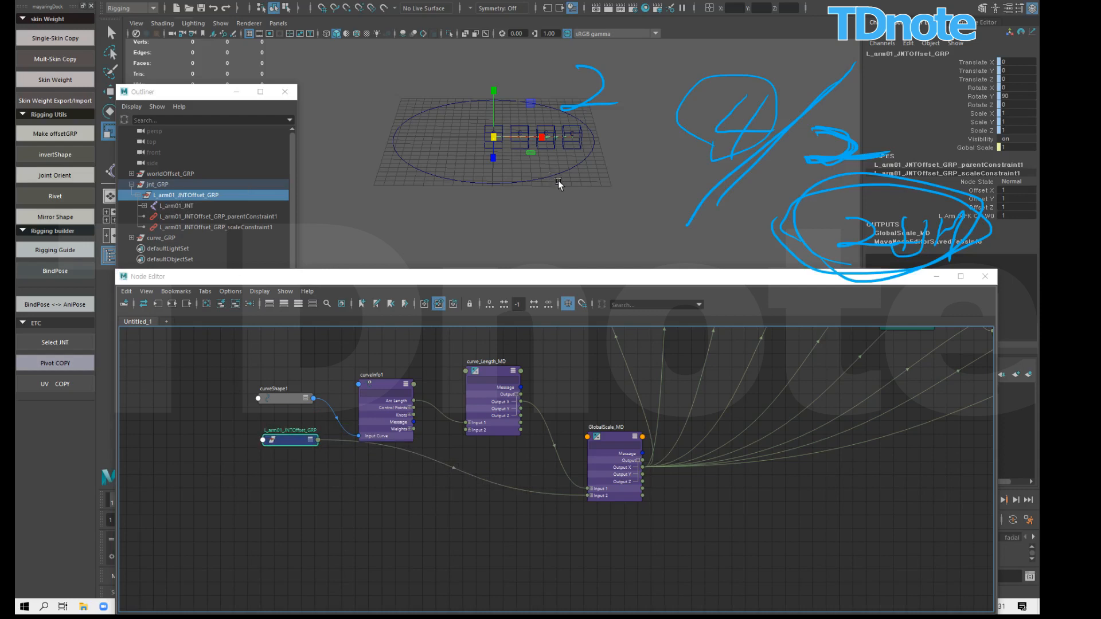
click(292, 435)
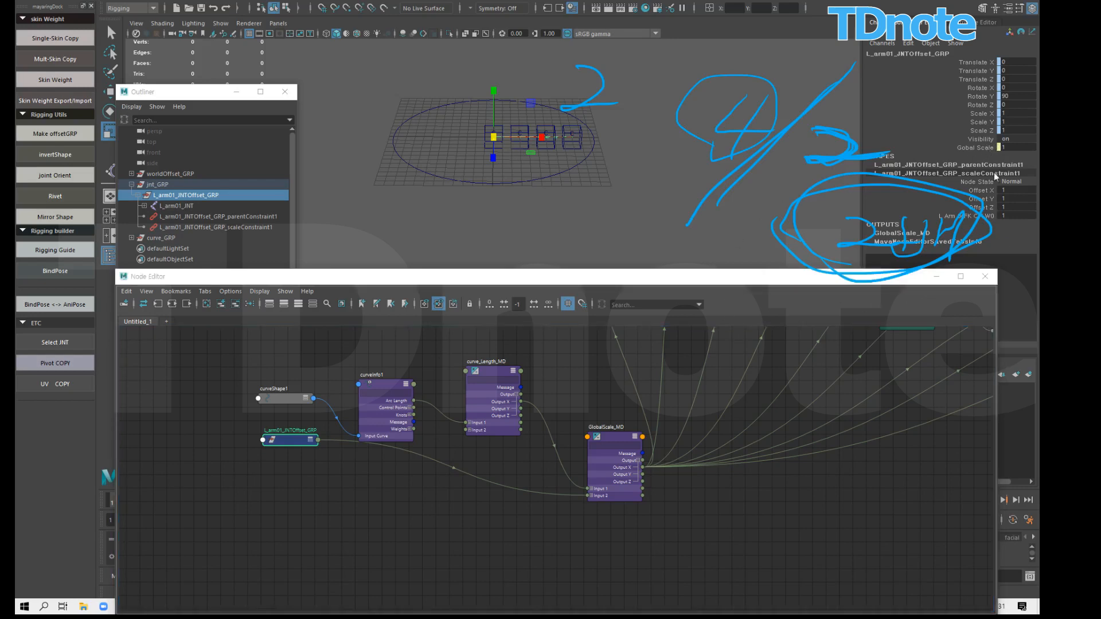
click(936, 276)
click(732, 312)
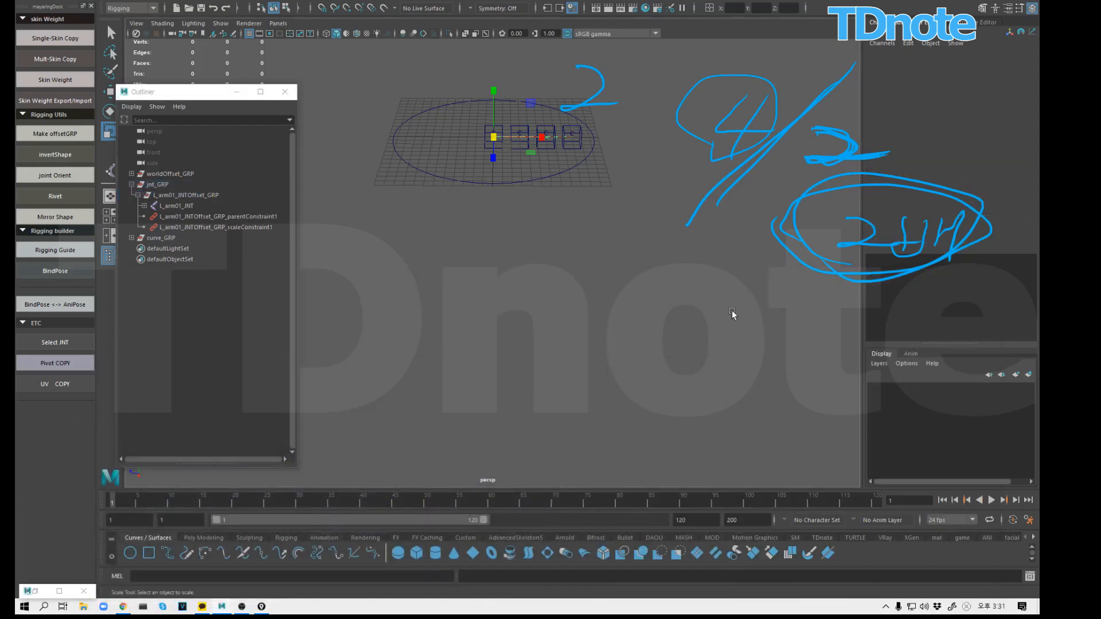